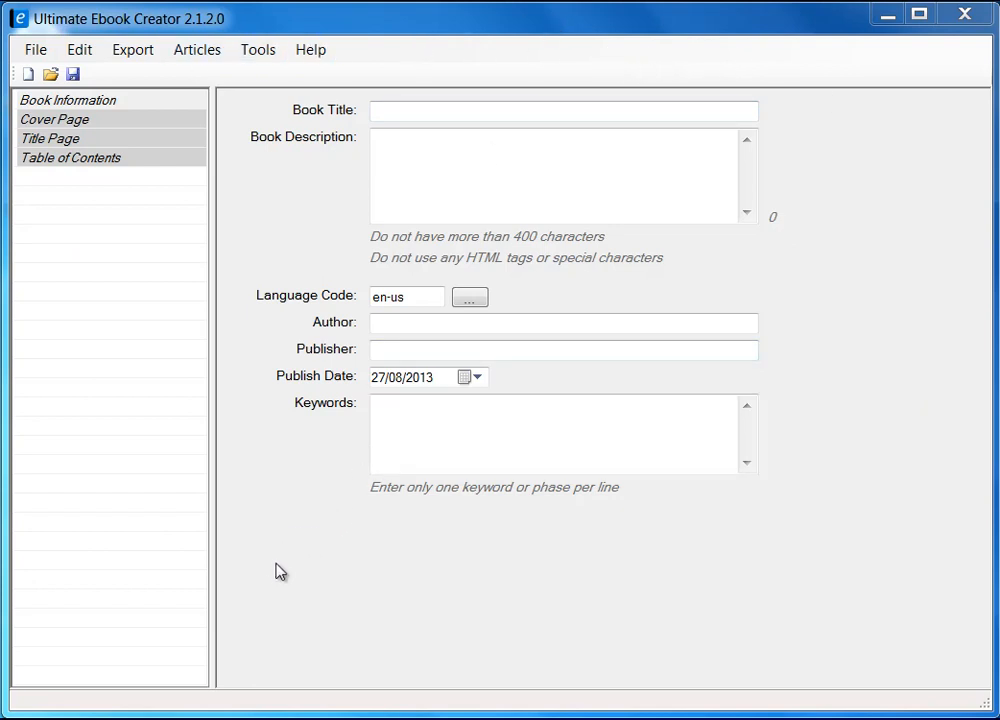
Widen the outline pane, browse Book Information, Cover Page and Table of Contents, then settle on the Title Page.
mouse_move(212, 560)
left_mouse_down()
mouse_move(295, 560)
mouse_move(224, 568)
left_mouse_up()
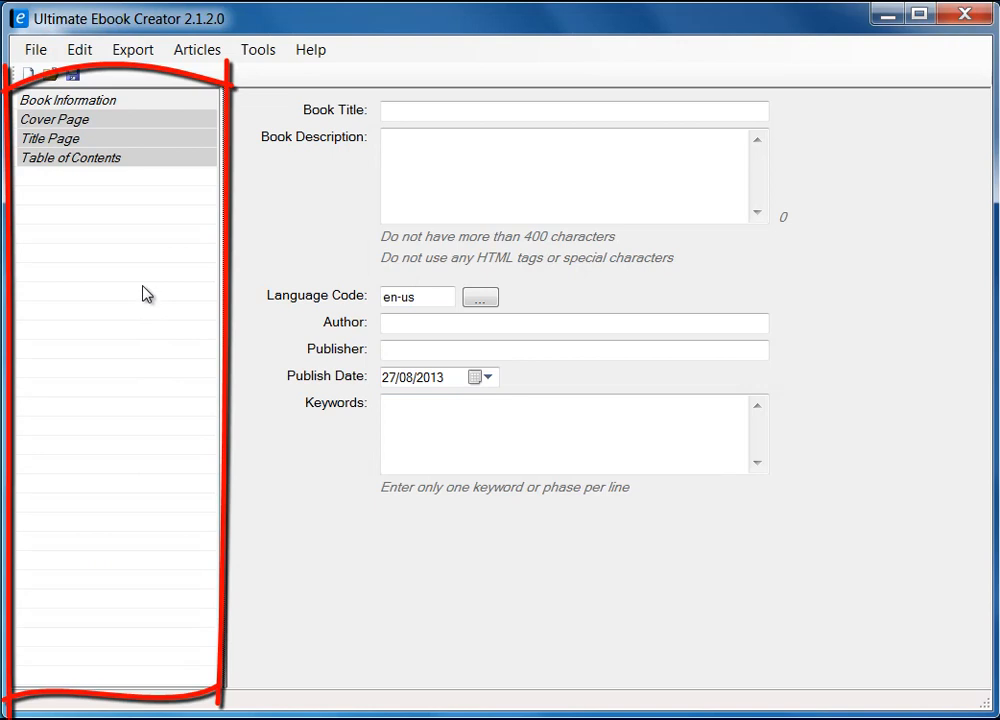
left_click(78, 102)
left_click(73, 119)
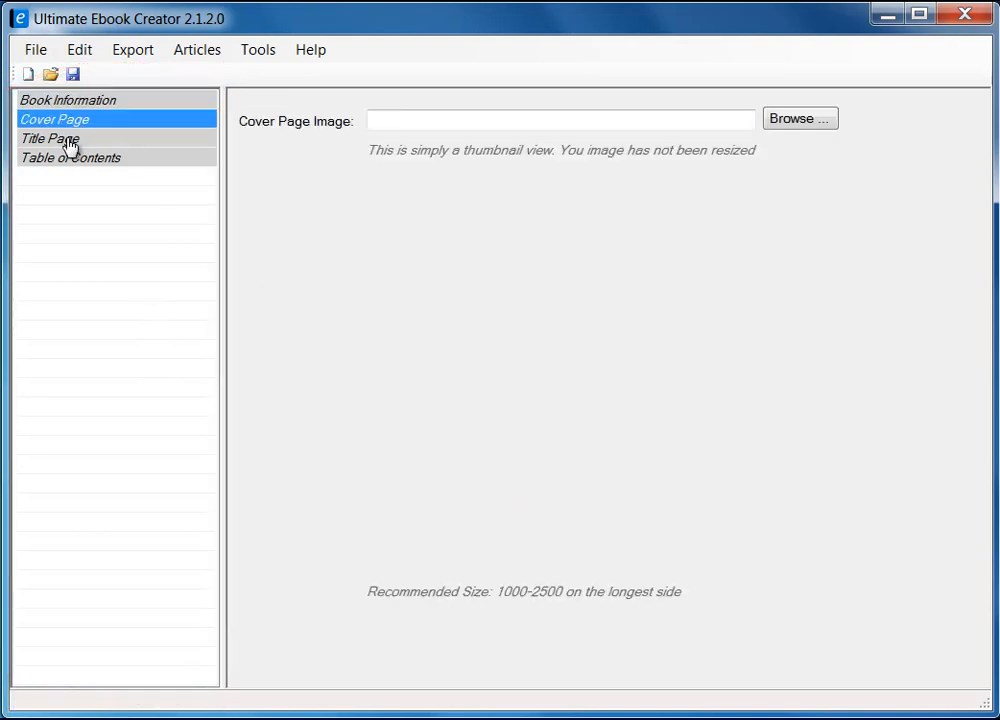
left_click(70, 142)
left_click(70, 160)
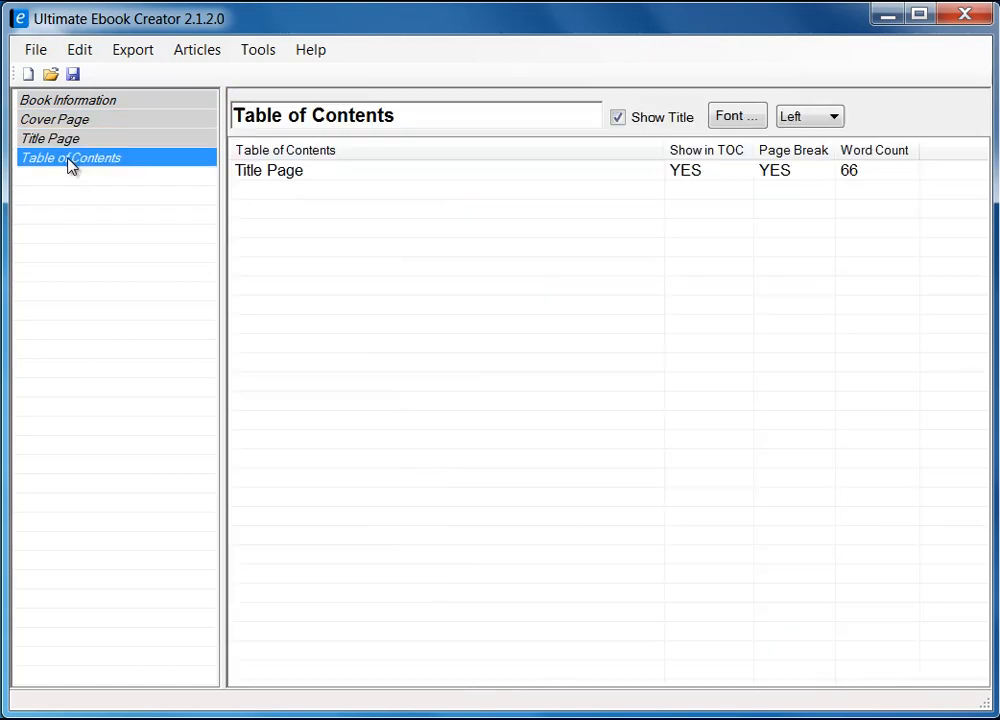
left_click(62, 139)
left_click(62, 120)
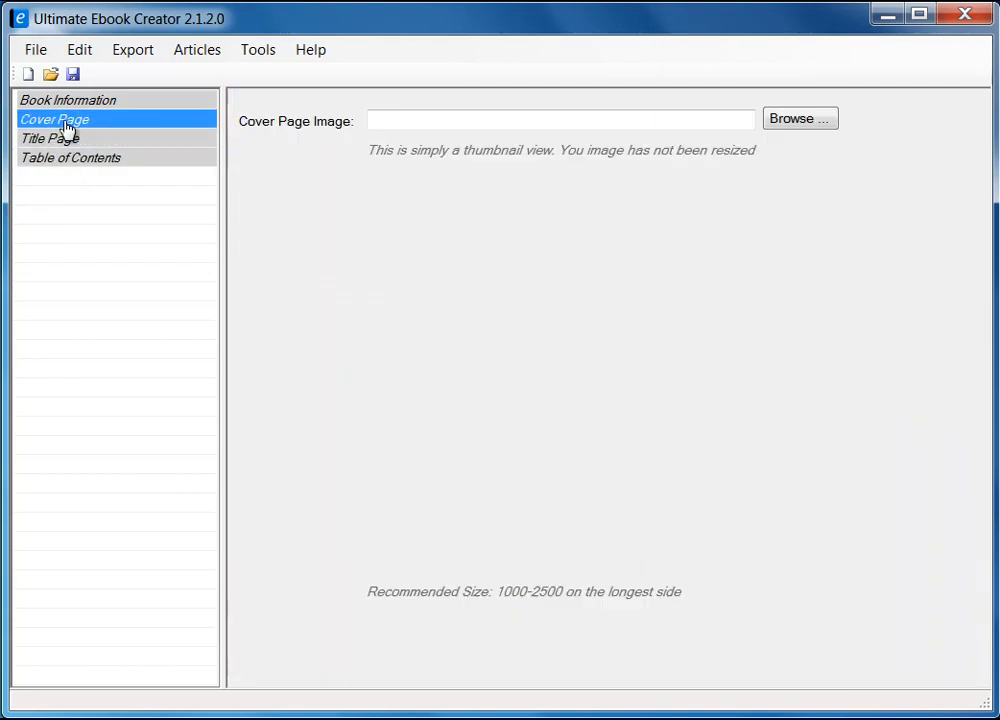
left_click(72, 102)
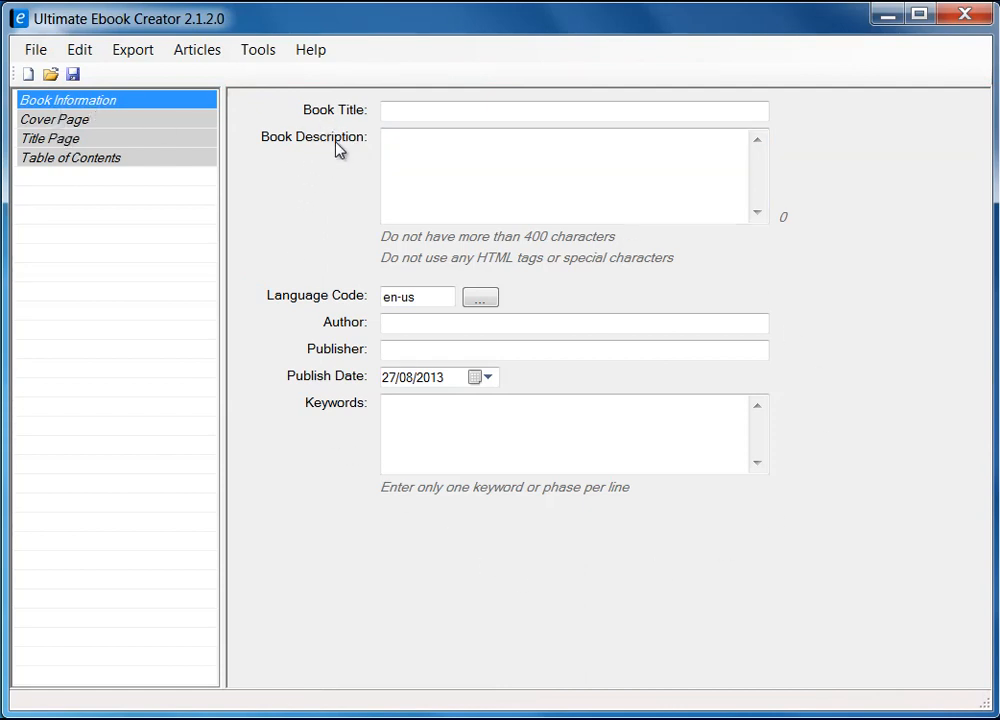
left_click(64, 120)
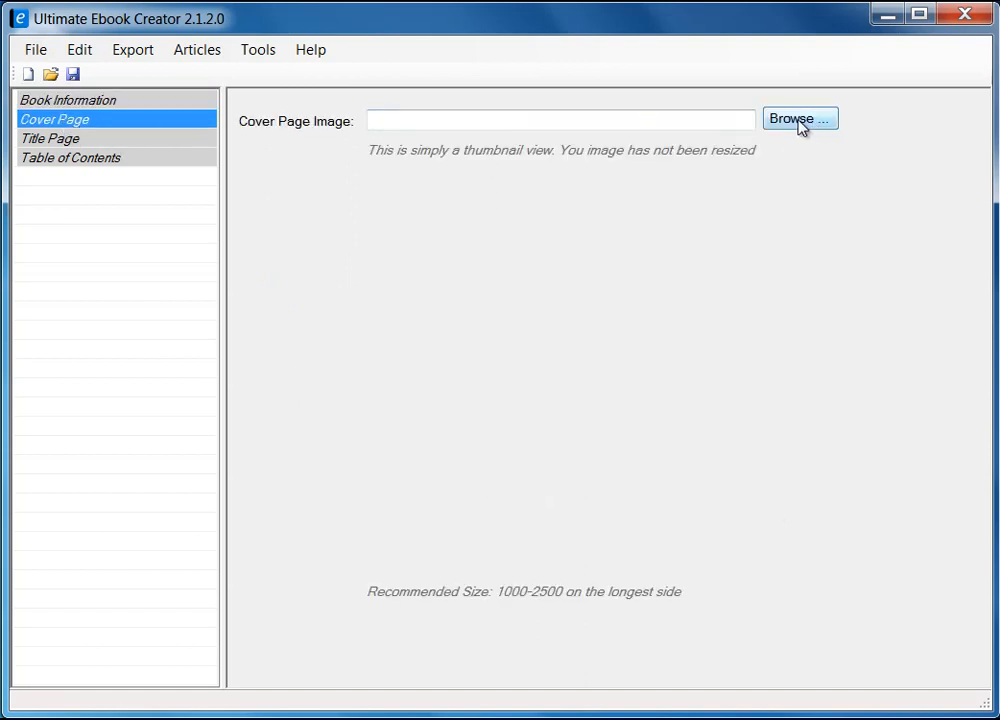
left_click(52, 138)
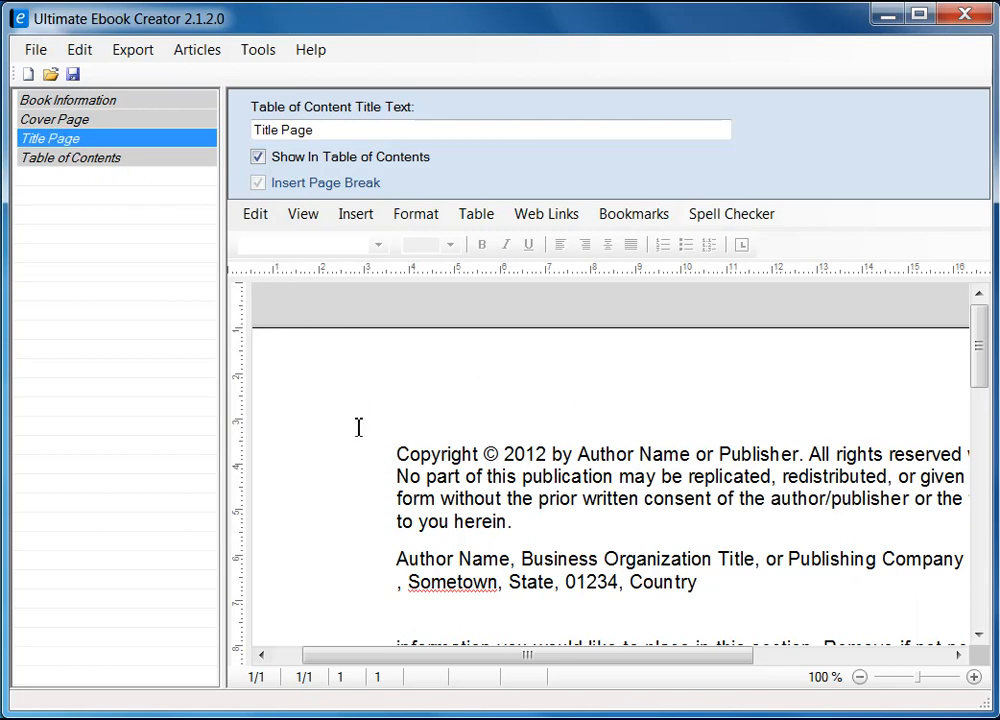
View the Table of Contents, showing only the Title Page entry with page break and 66 words.
left_click(110, 162)
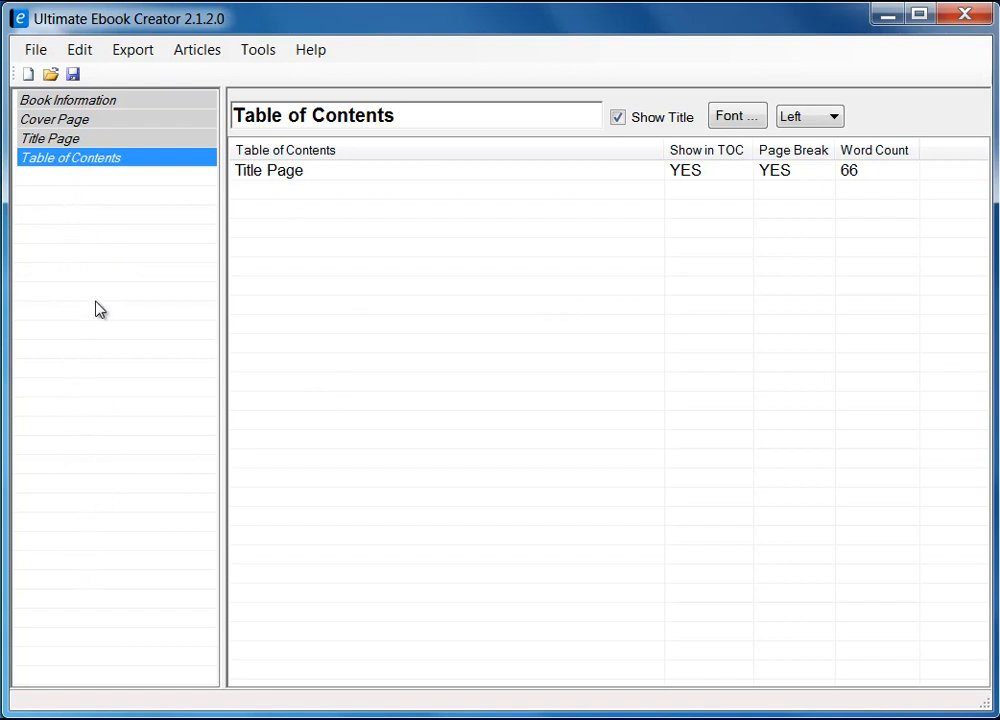
Check the outline's Add Chapter menu, then return to the Book Information form.
right_click(64, 199)
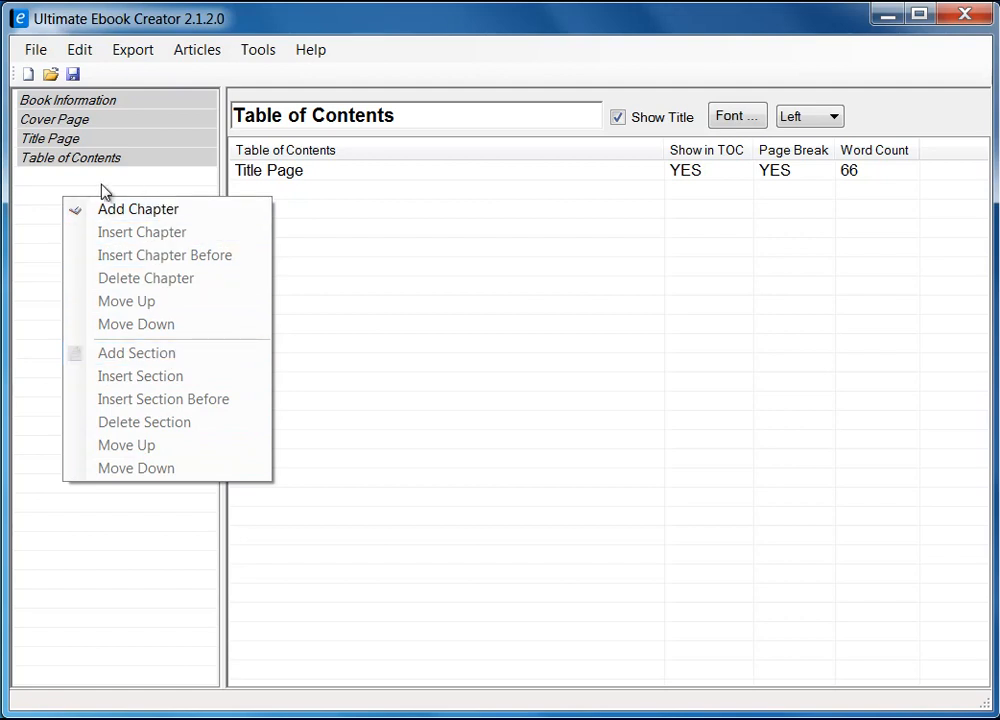
left_click(98, 102)
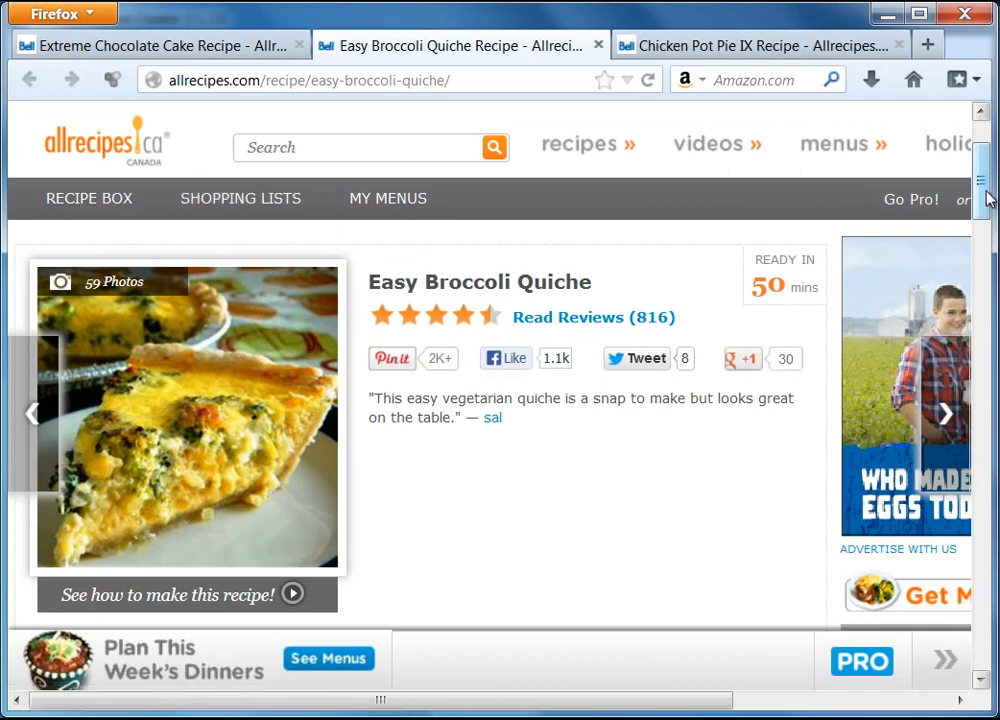
Scroll through the Easy Broccoli Quiche recipe, then look over the Chicken Pot Pie IX recipe.
mouse_move(989, 196)
left_mouse_down()
mouse_move(990, 173)
mouse_move(990, 210)
left_mouse_up()
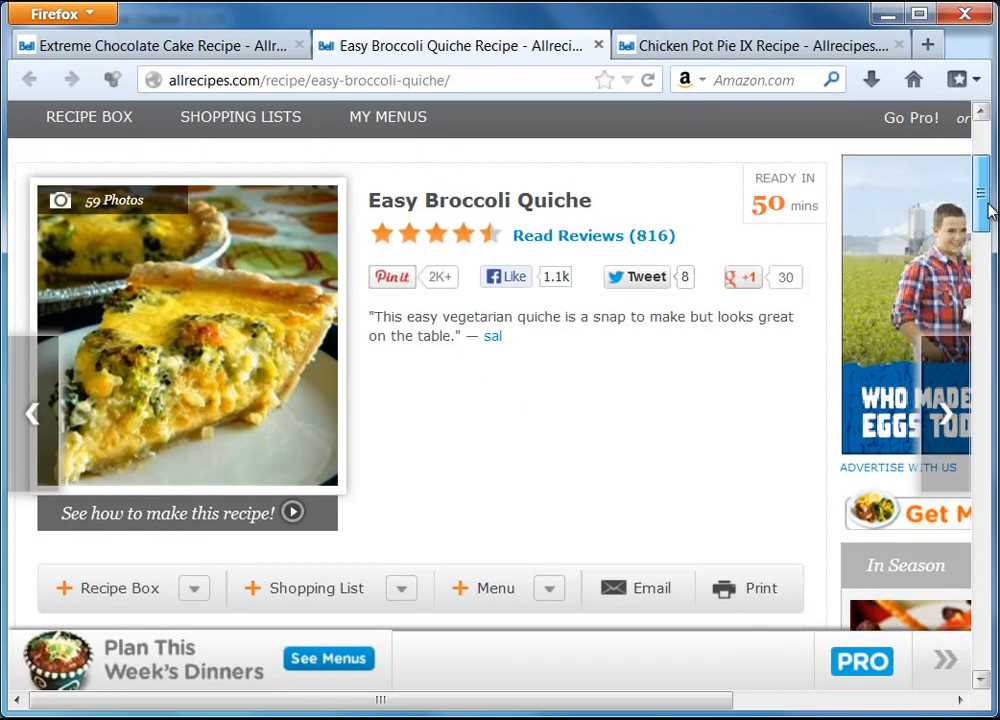
left_click_drag(988, 212, 990, 216)
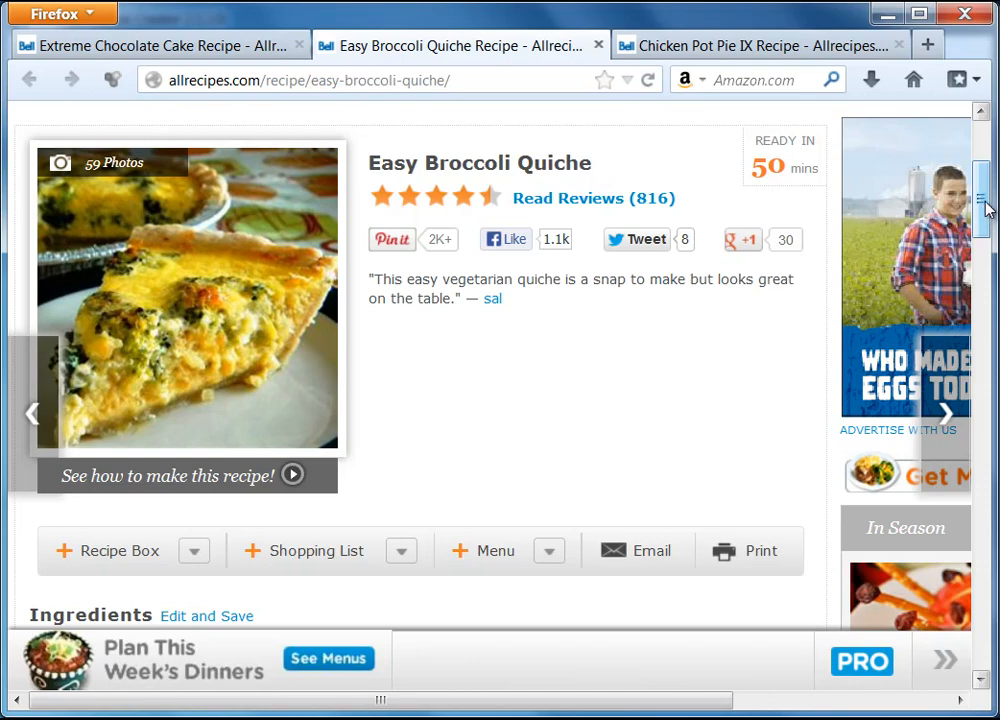
mouse_move(985, 207)
left_mouse_down()
mouse_move(987, 221)
mouse_move(987, 201)
left_mouse_up()
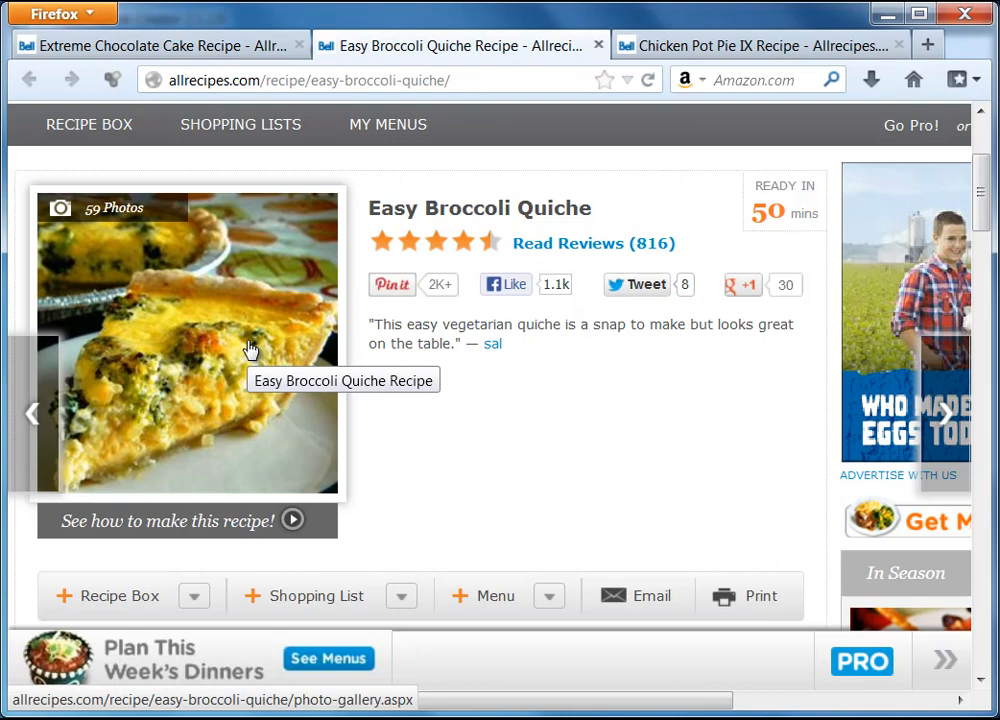
left_click(688, 50)
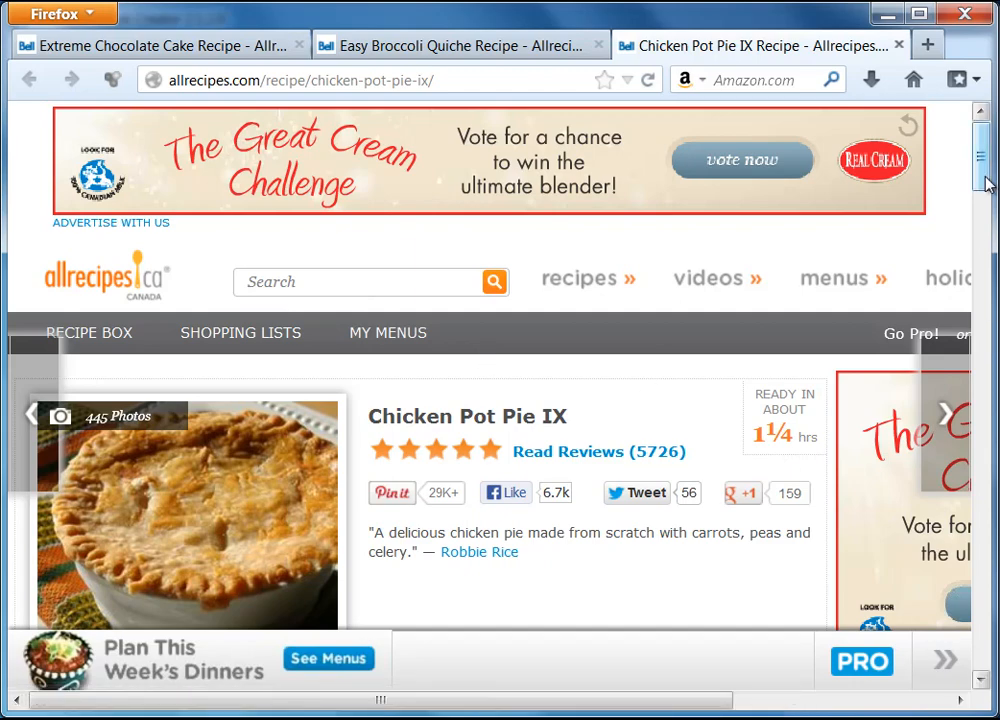
left_click_drag(979, 155, 978, 183)
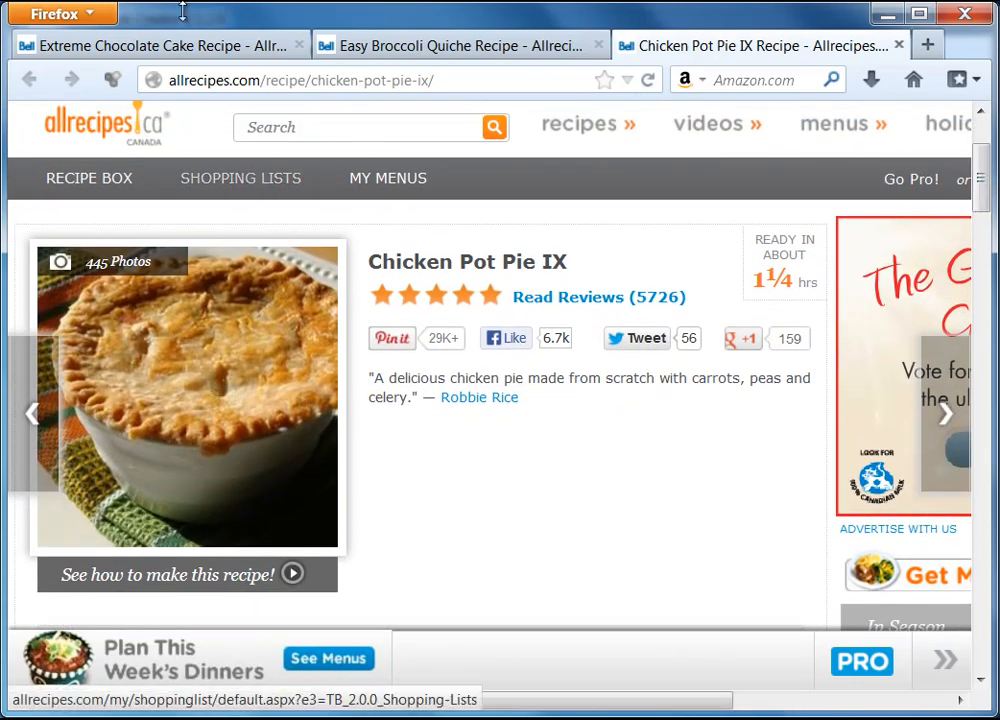
Glance at the Extreme Chocolate Cake recipe, then reread the Easy Broccoli Quiche page.
left_click(112, 48)
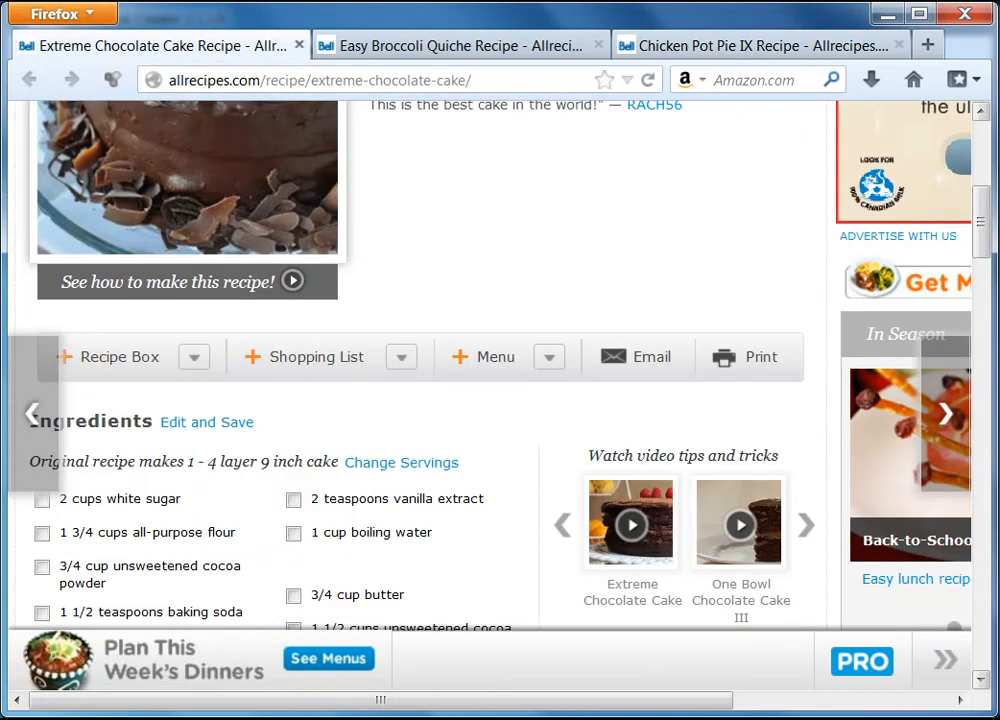
left_click_drag(990, 237, 955, 216)
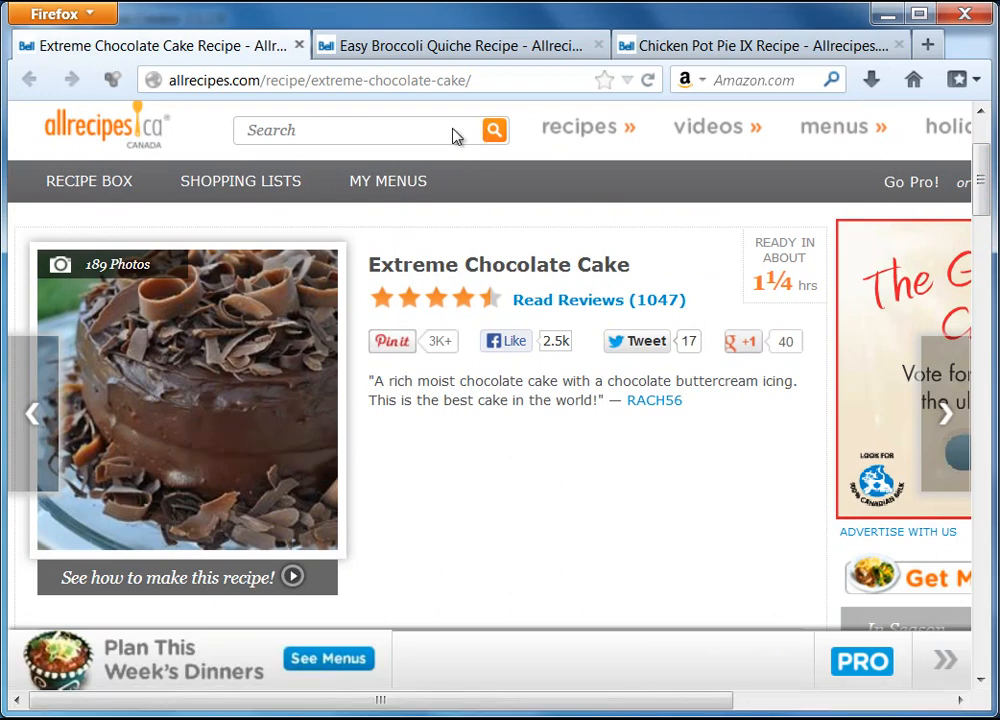
left_click(470, 50)
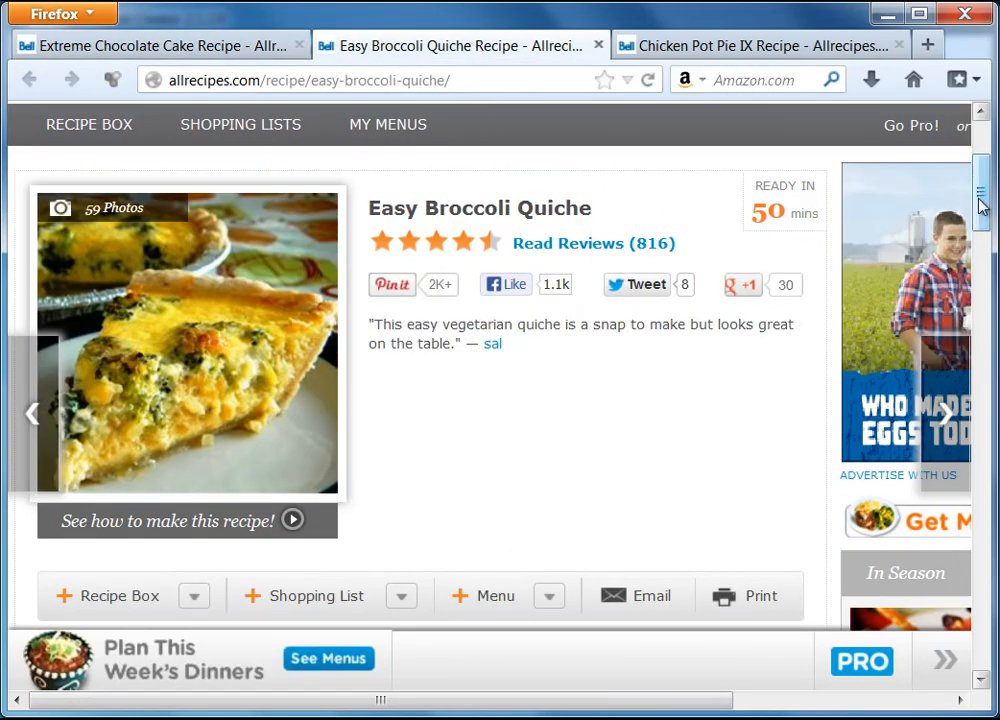
left_click_drag(984, 196, 988, 300)
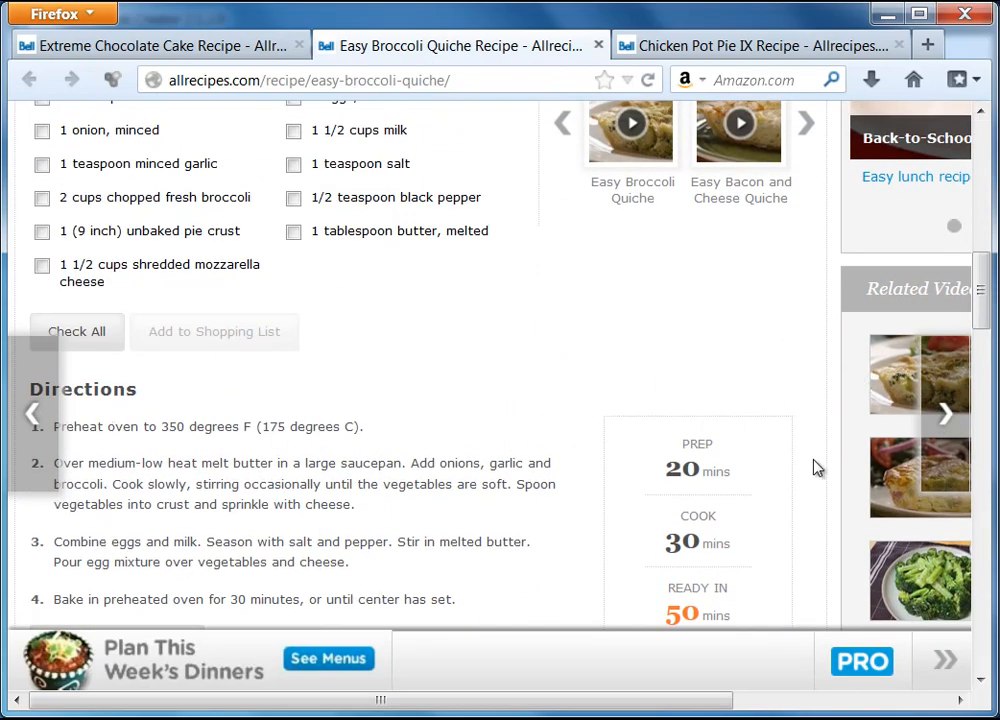
left_click_drag(982, 312, 979, 218)
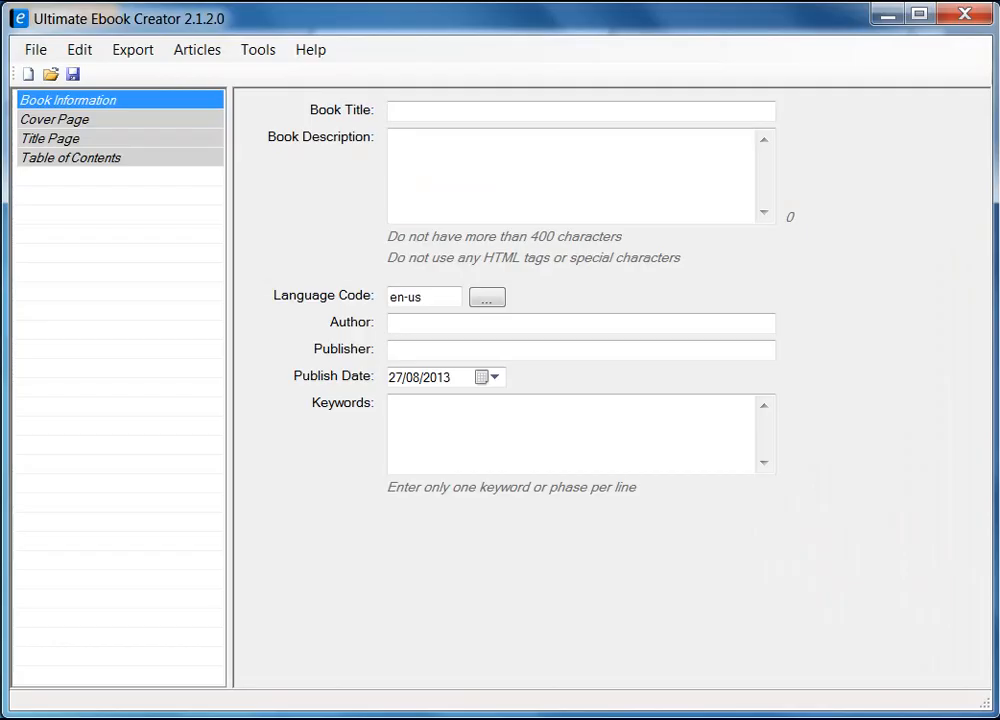
key("Tab")
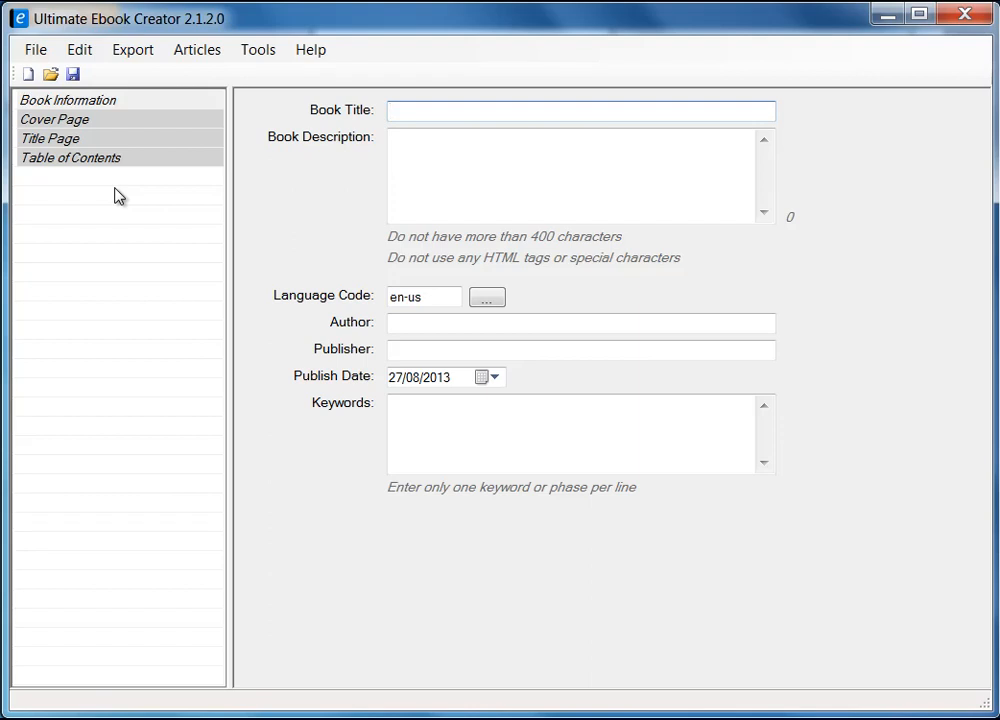
left_click(146, 50)
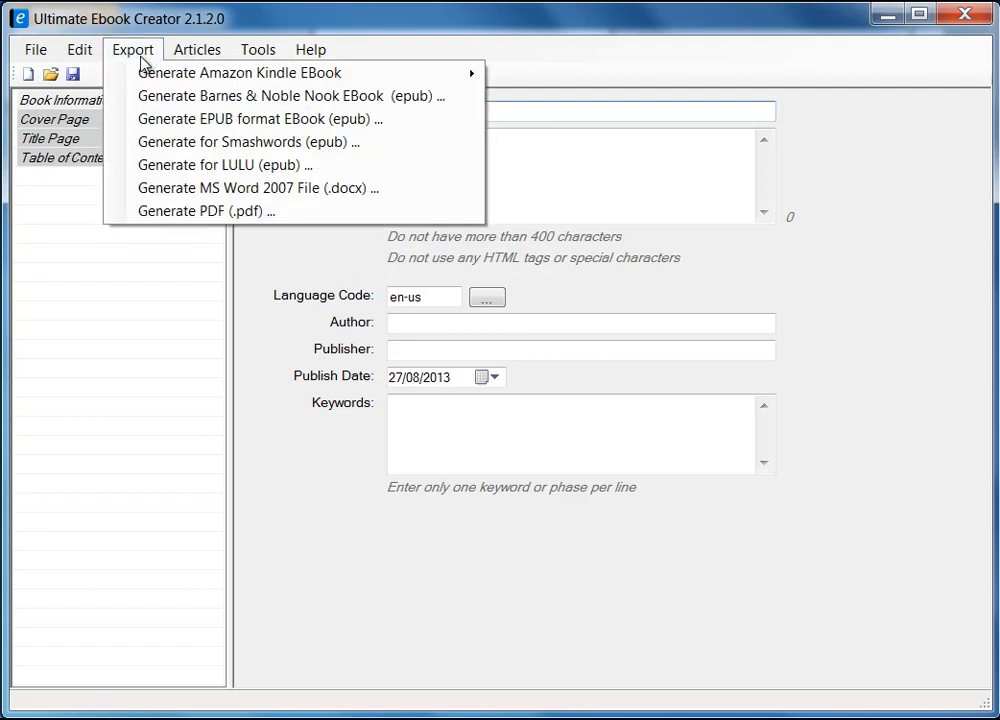
mouse_move(333, 76)
mouse_move(37, 51)
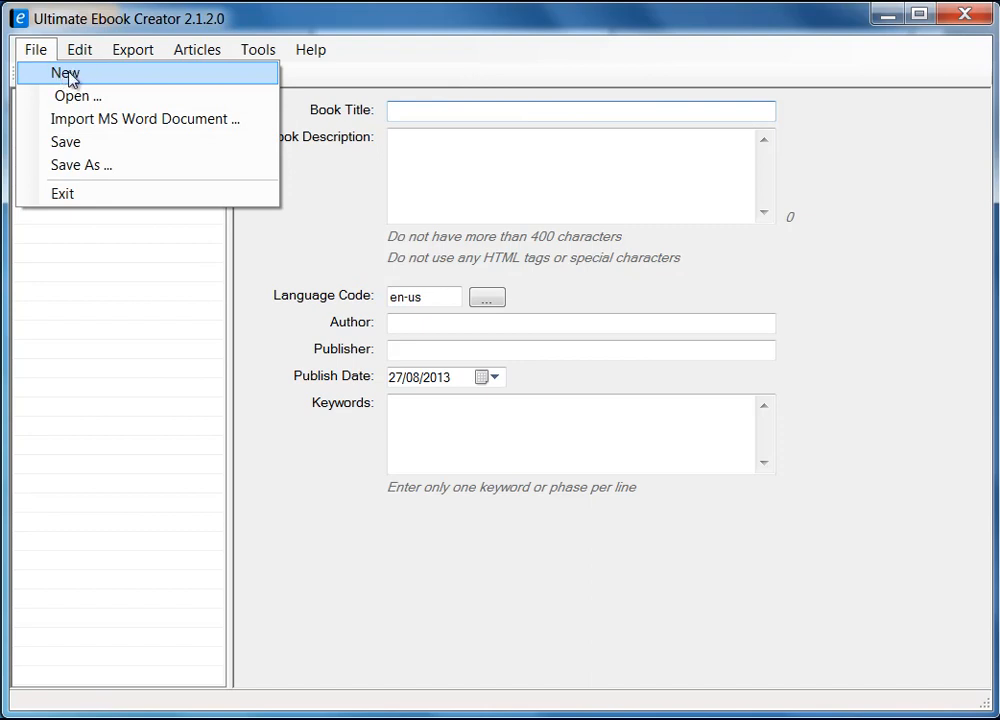
left_click(80, 50)
left_click(80, 50)
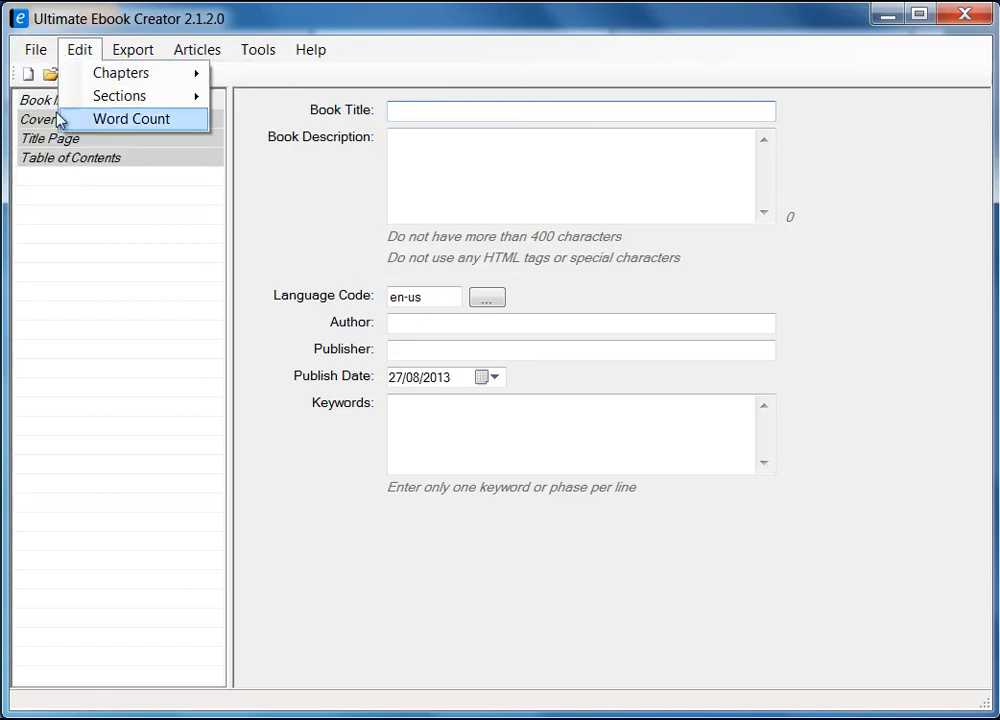
mouse_move(36, 50)
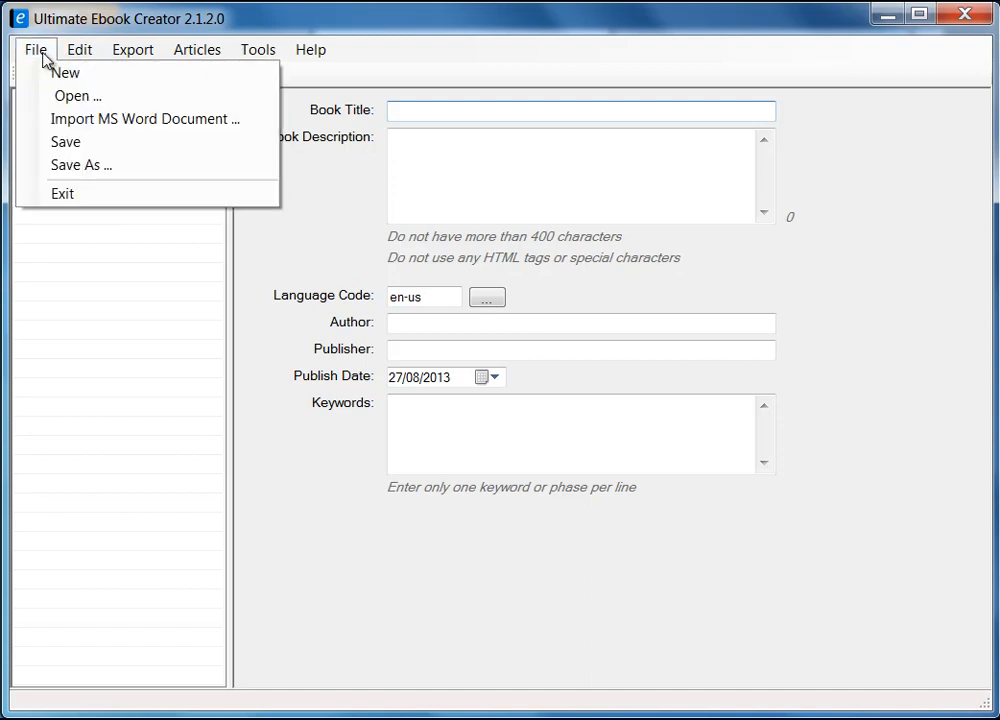
mouse_move(133, 58)
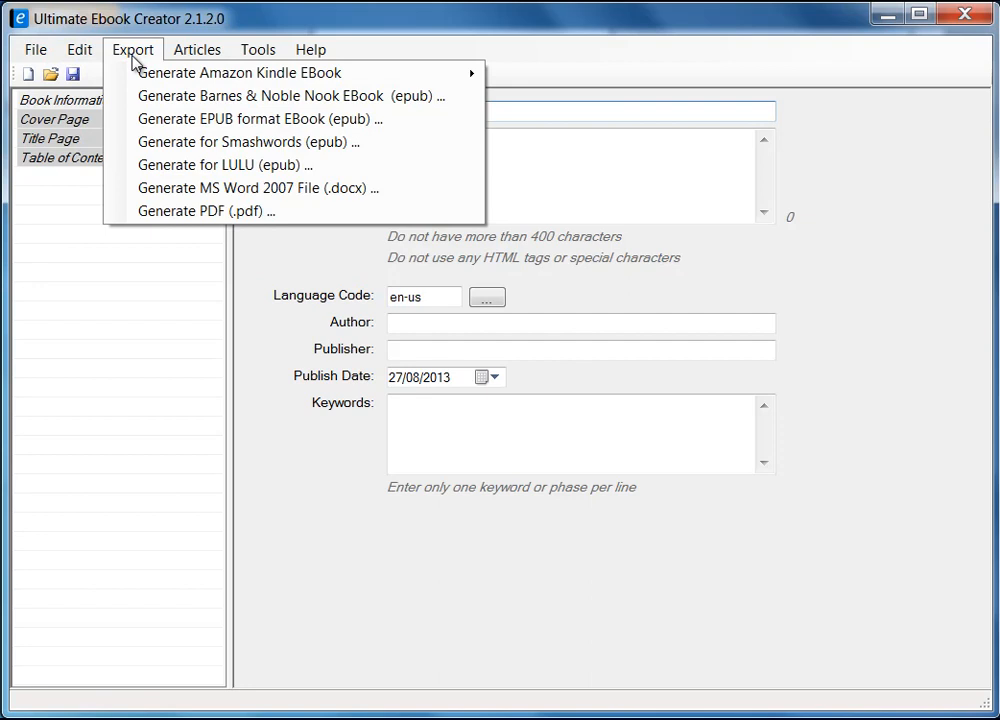
mouse_move(154, 80)
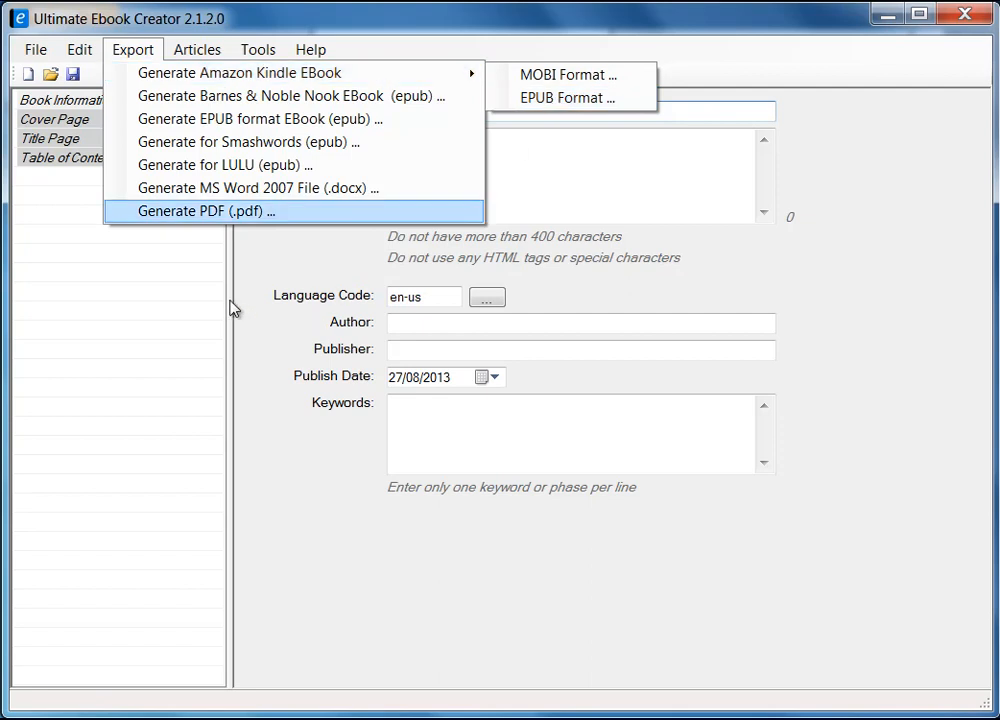
left_click(170, 316)
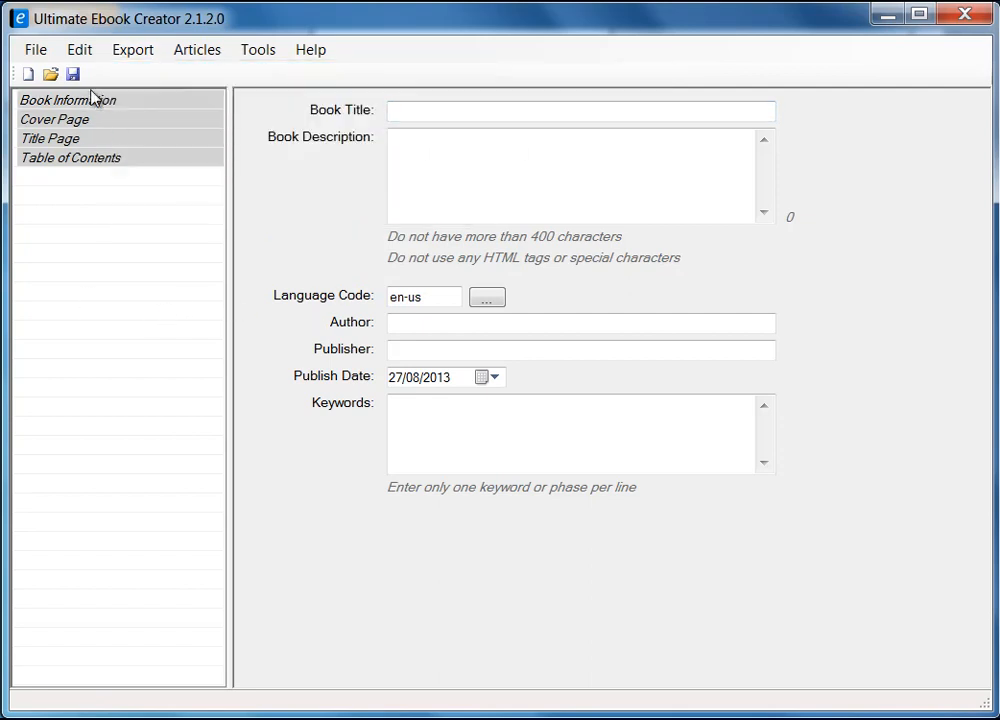
left_click(35, 50)
Start a new ebook, discarding changes, and title it with the author's name plus 'Recipe Book'.
left_click(55, 73)
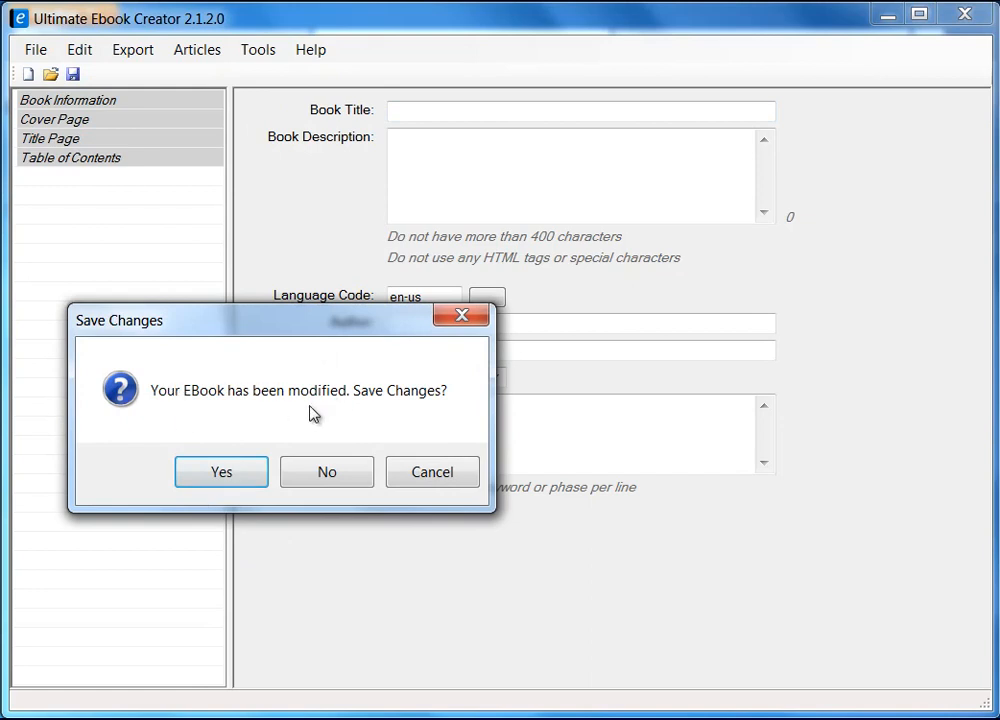
left_click(347, 474)
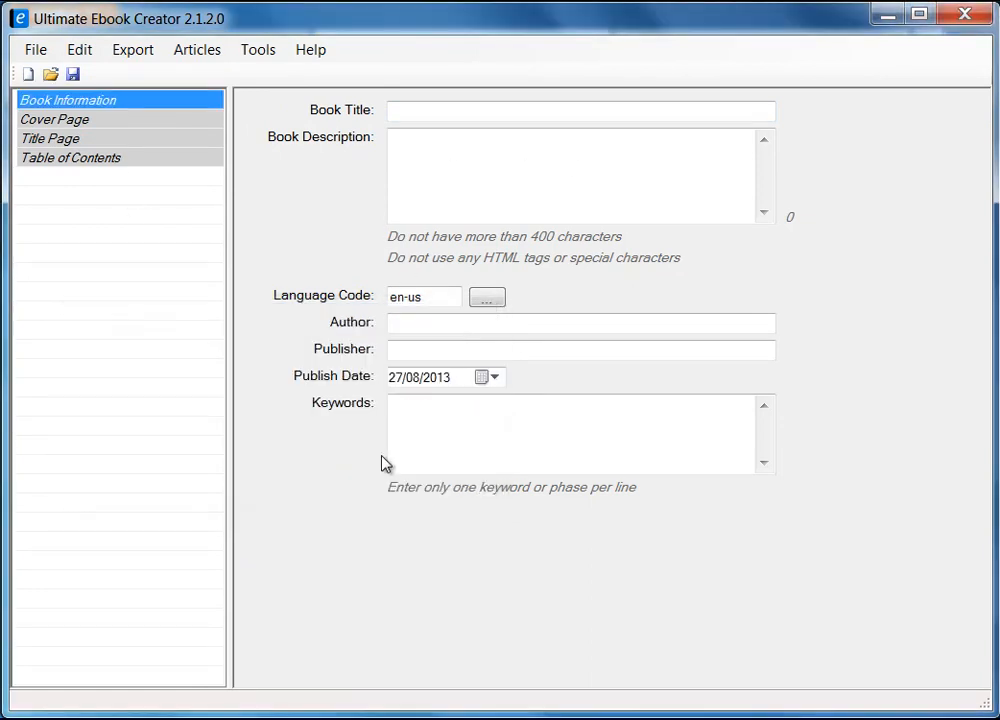
left_click(425, 117)
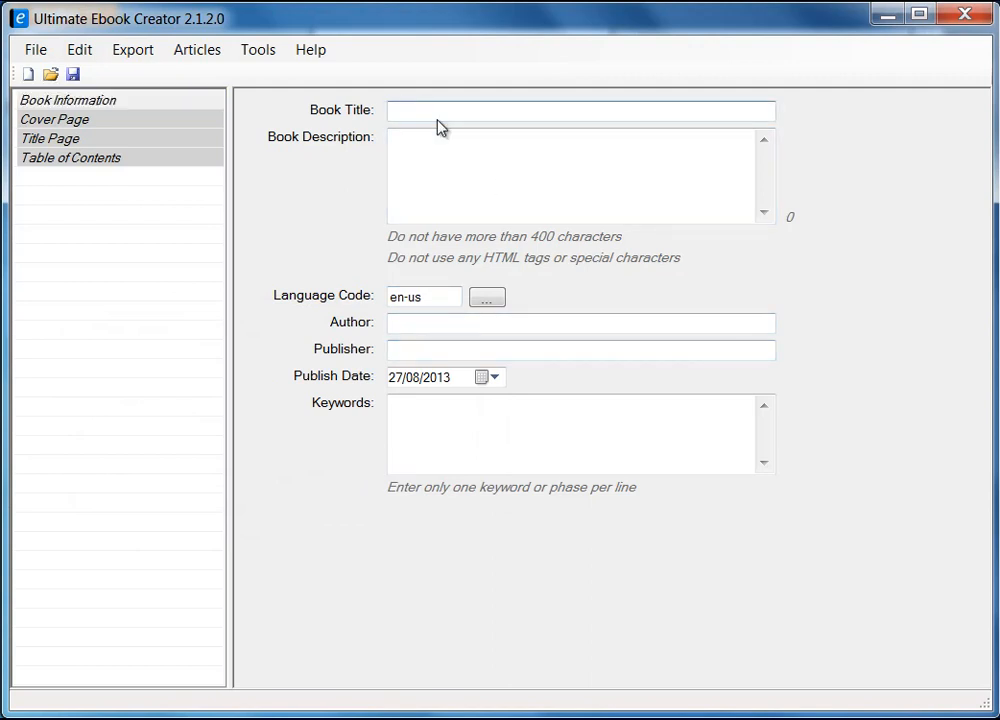
type("Prabha's Recipe Book")
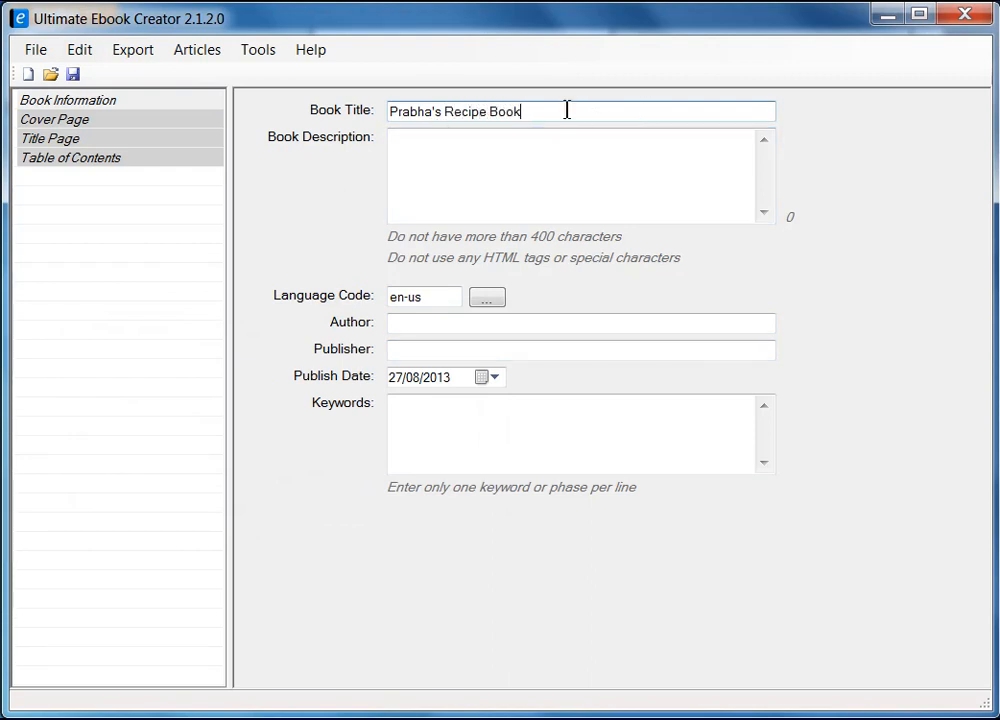
Copy the book title and paste it into the Book Description.
left_click_drag(567, 110, 303, 99)
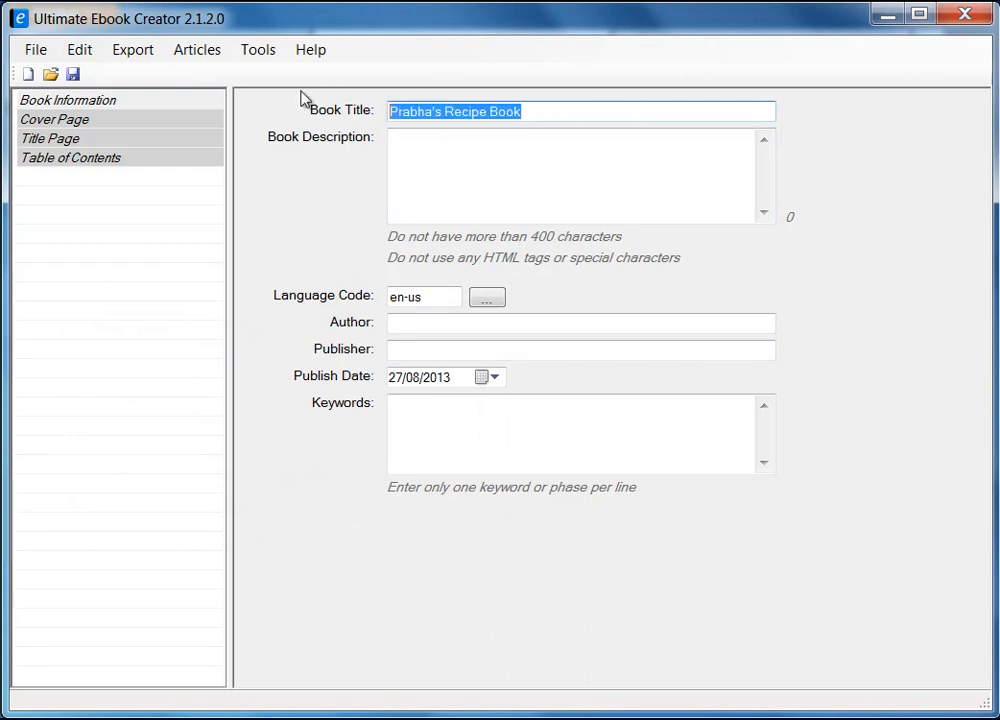
left_click(482, 161)
left_click_drag(522, 111, 380, 108)
right_click(433, 112)
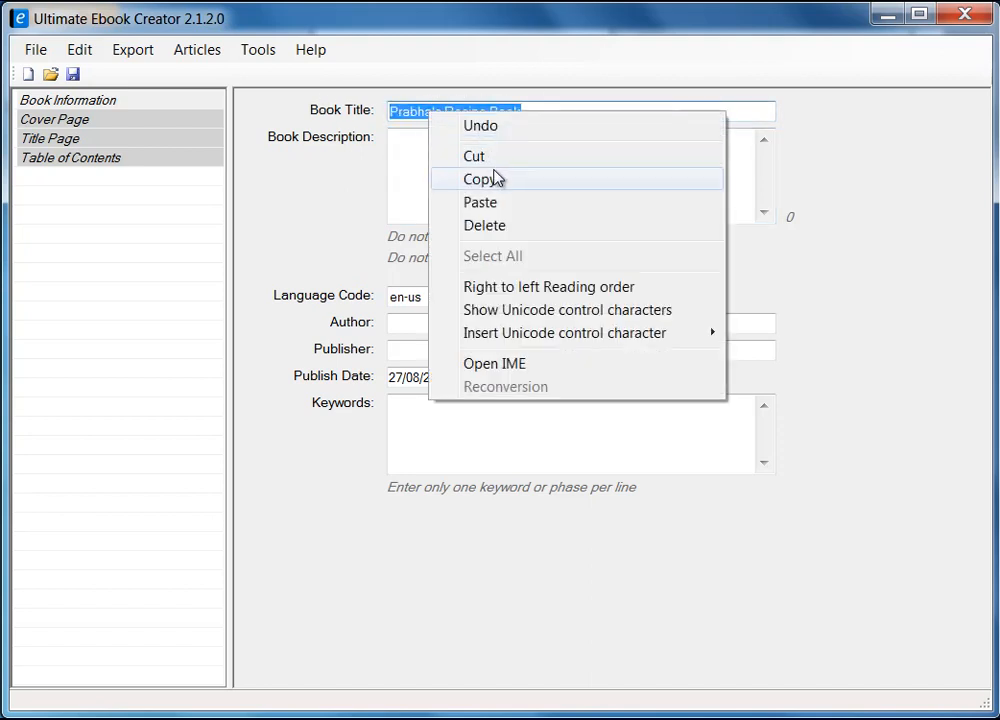
left_click(474, 178)
left_click(474, 178)
right_click(469, 181)
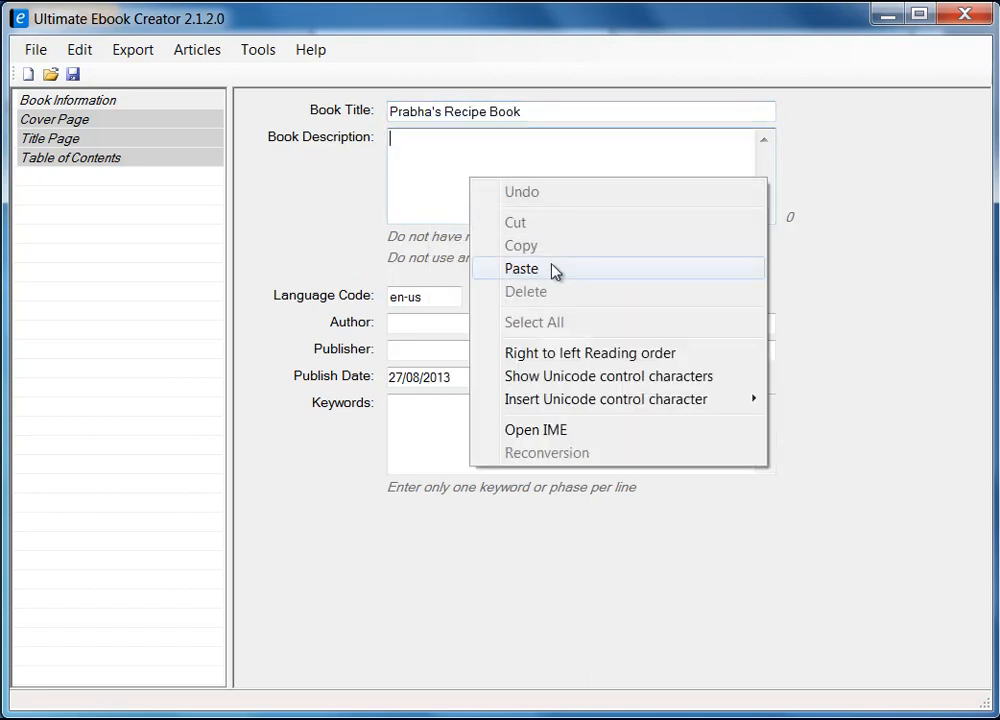
left_click(554, 270)
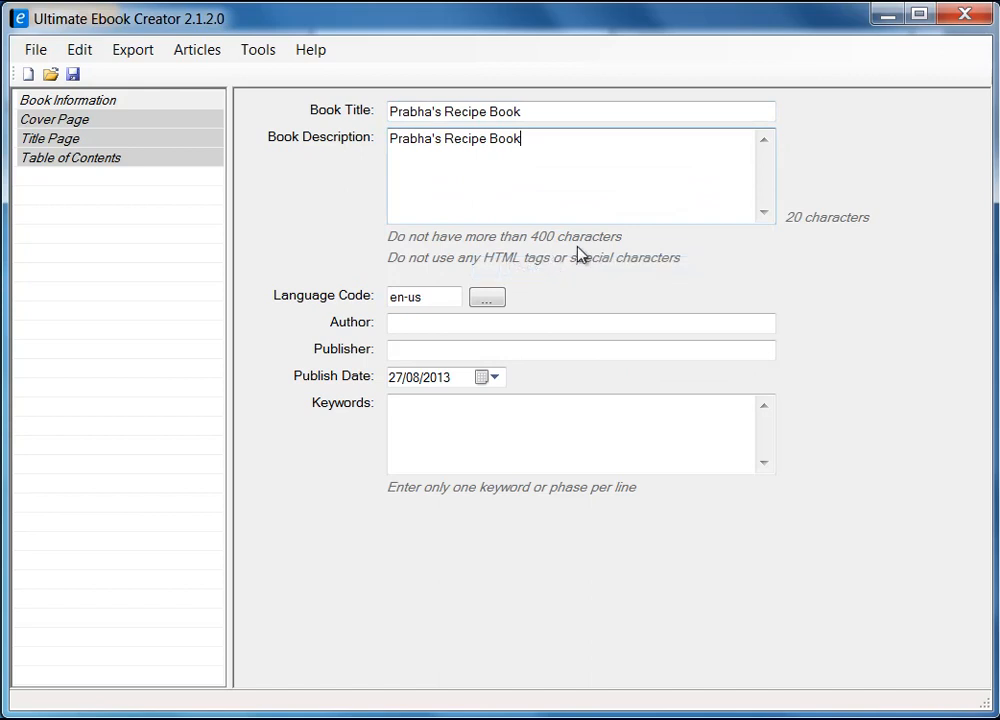
Review the language code list and keep en-us unchanged.
left_click(489, 304)
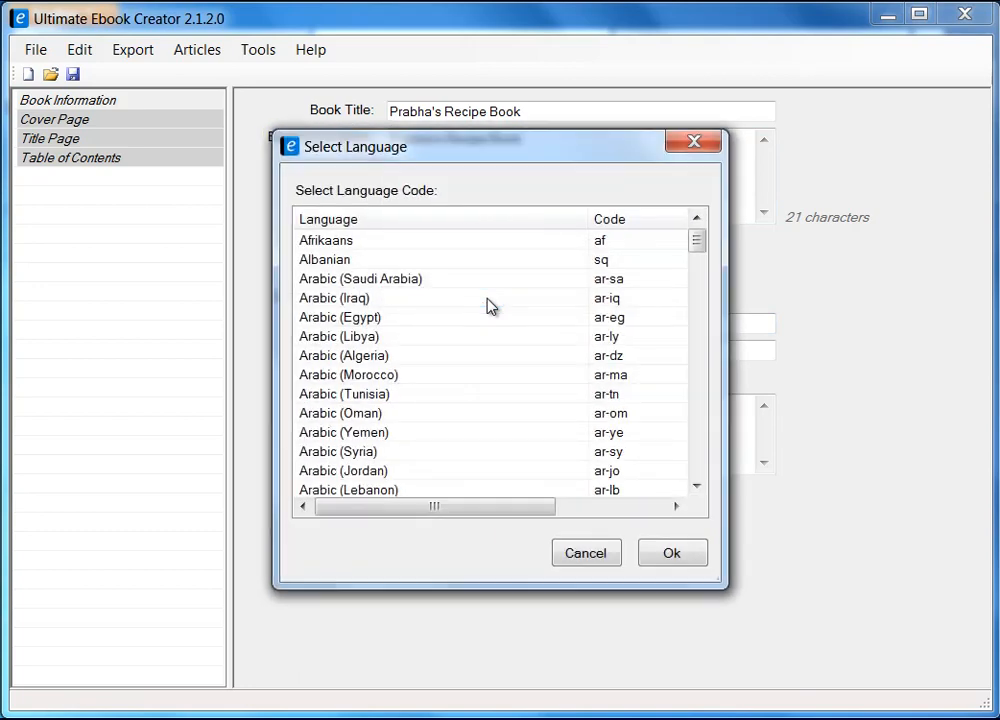
left_click_drag(696, 242, 713, 478)
left_click(586, 553)
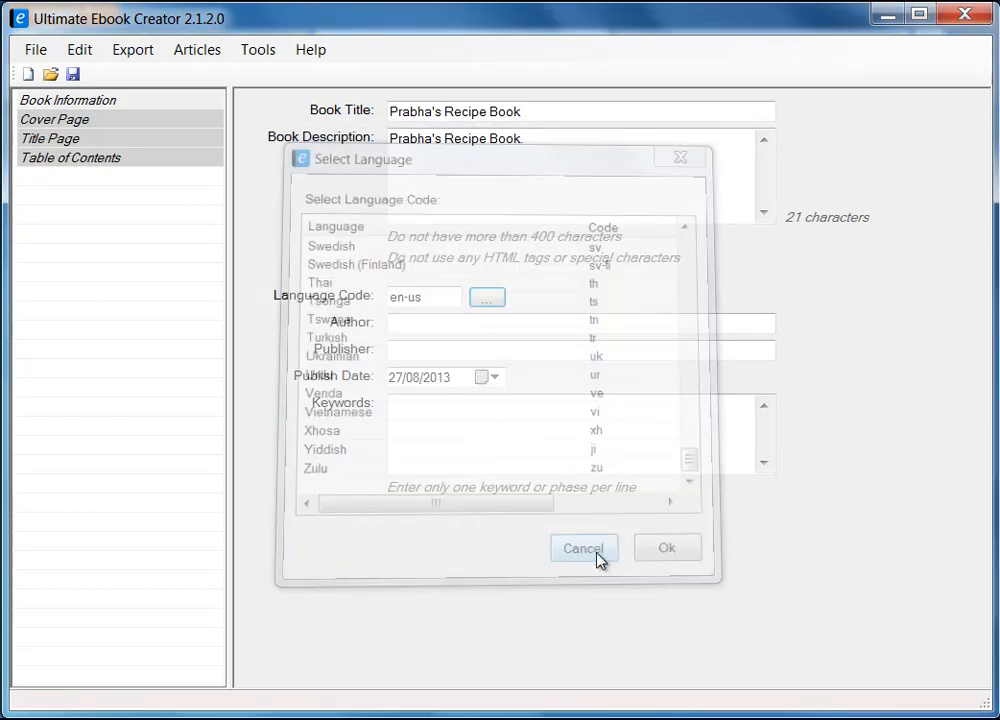
Enter the author's full name in the Author and Publisher fields.
left_click(430, 324)
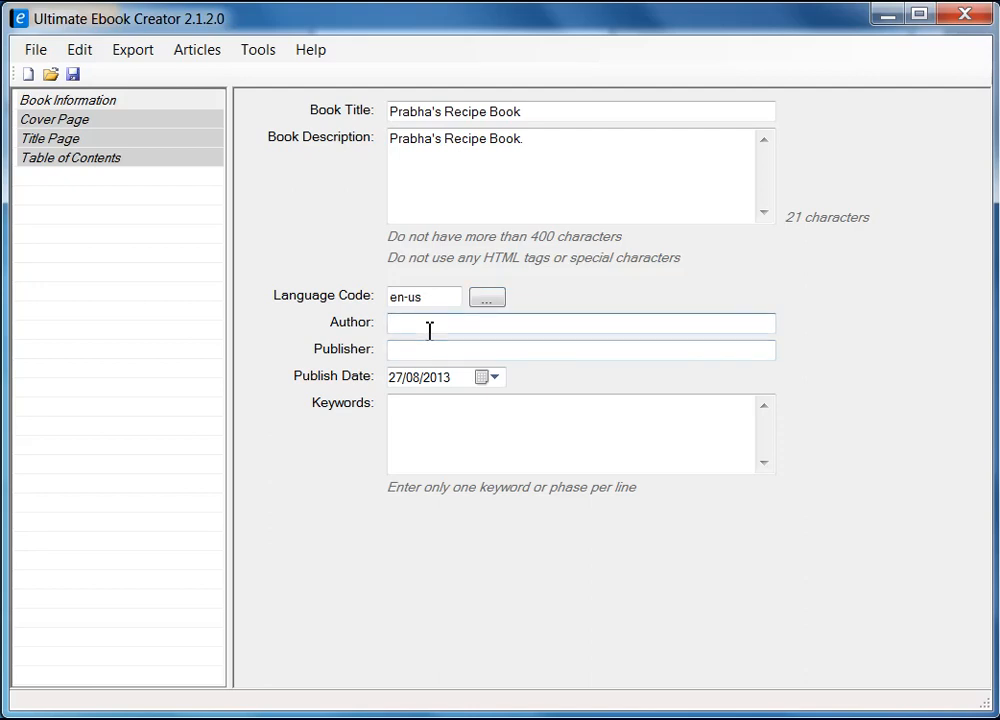
left_click(433, 352)
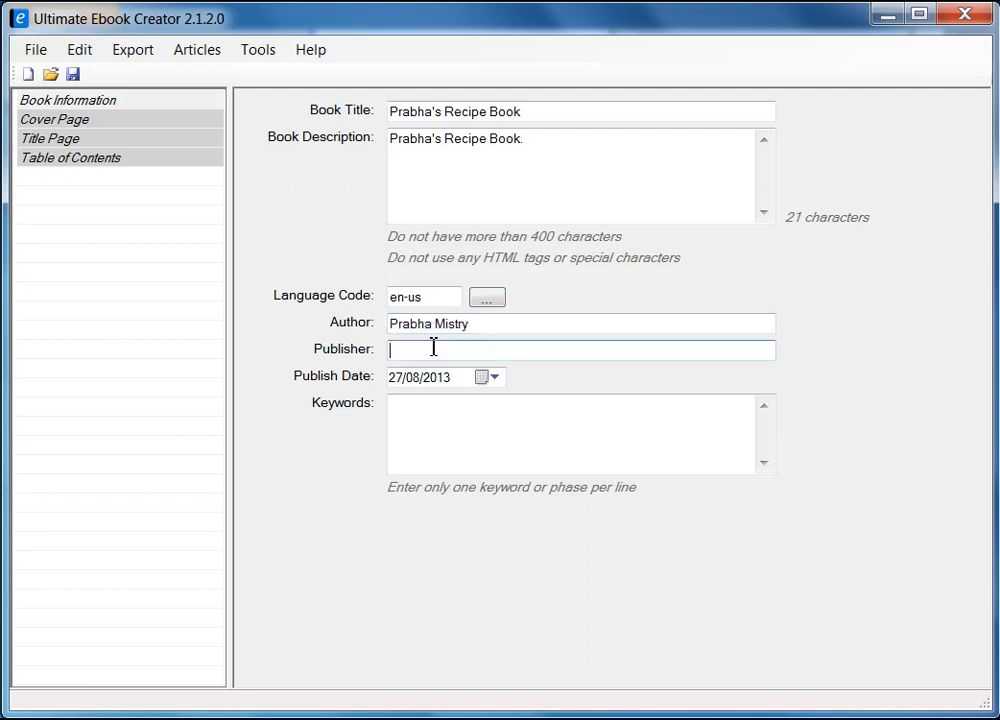
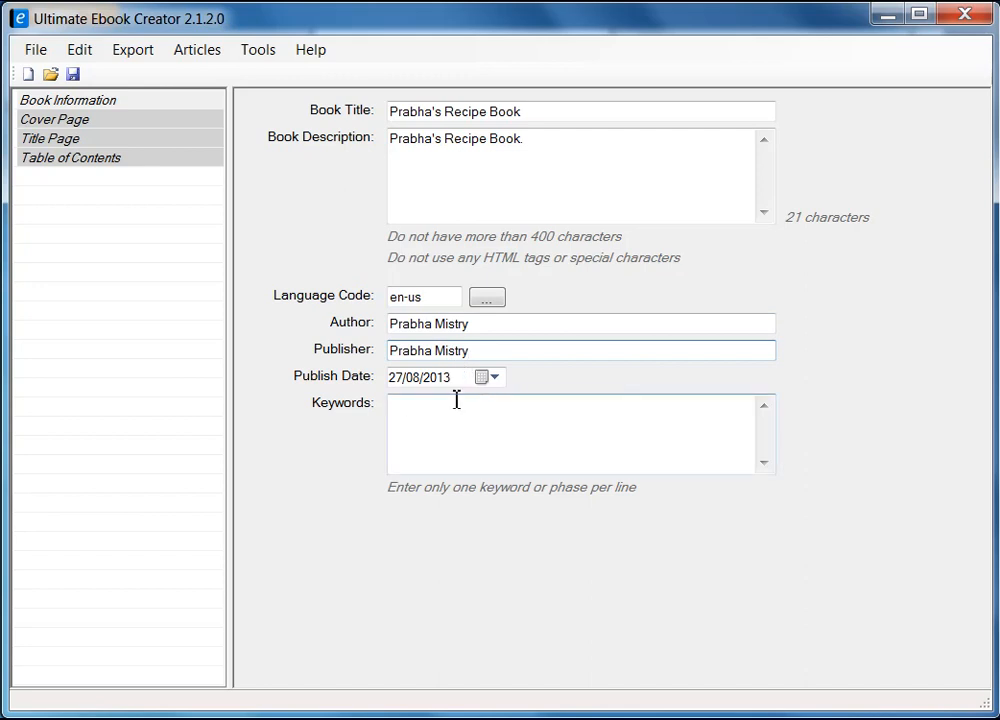
left_click(487, 428)
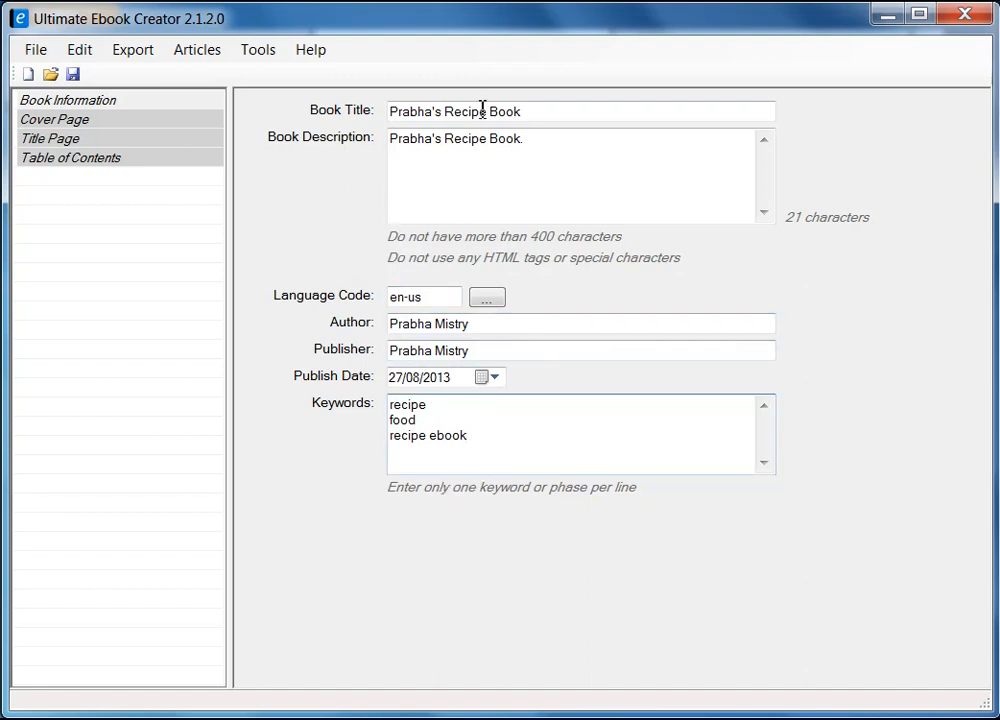
Save the project as 'prabha_recipe_book' Ebook Project file and acknowledge the saved confirmation.
left_click(74, 75)
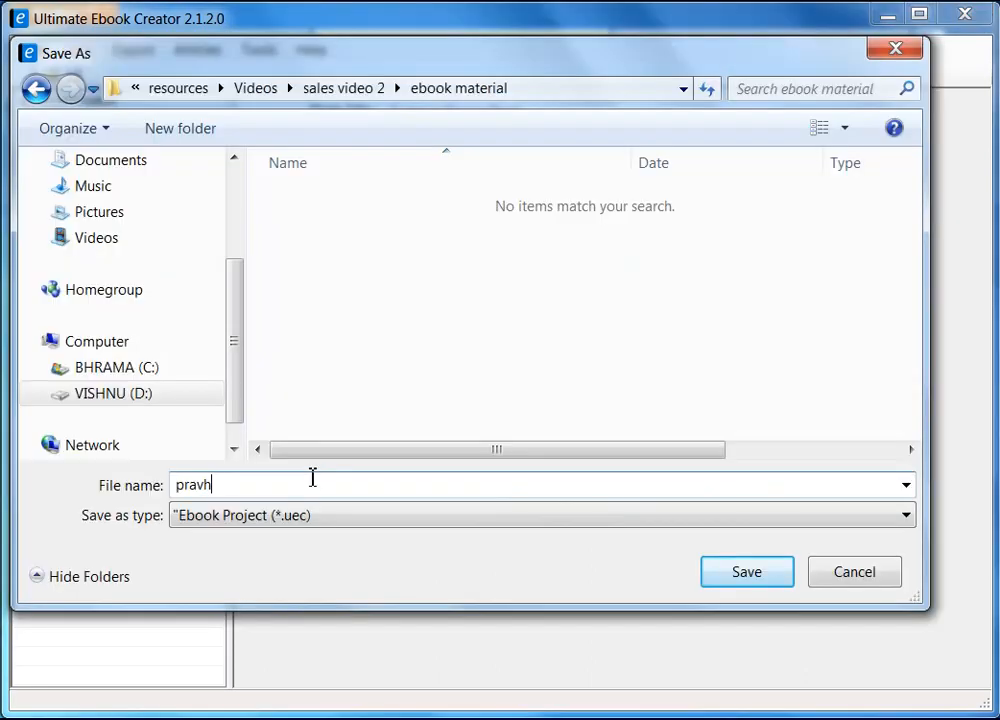
type("prabha_")
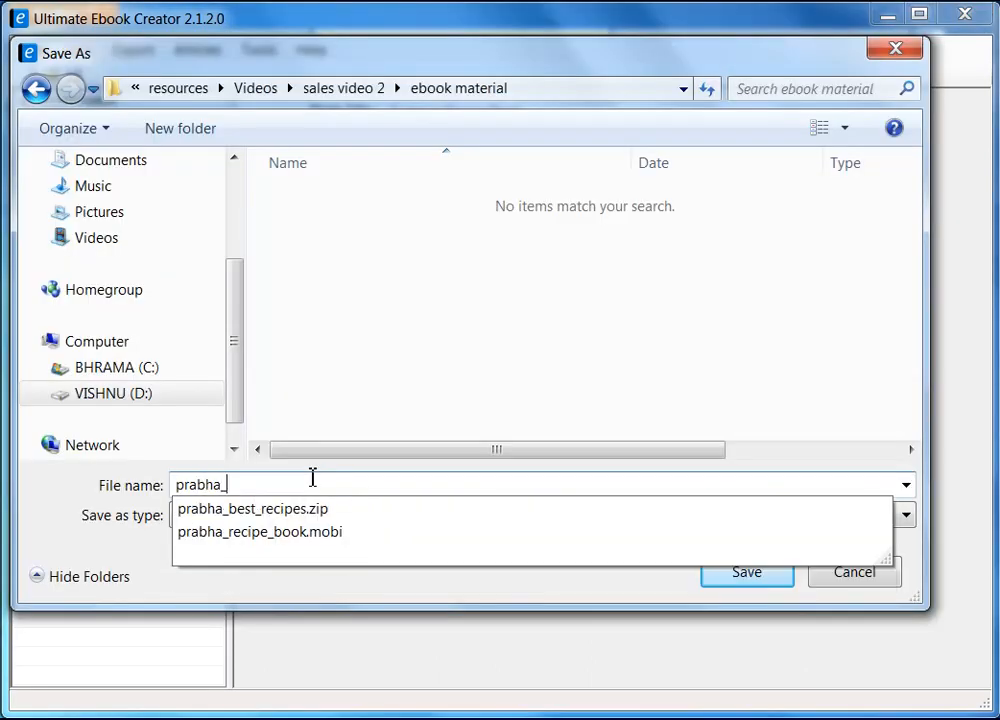
type("recipe_")
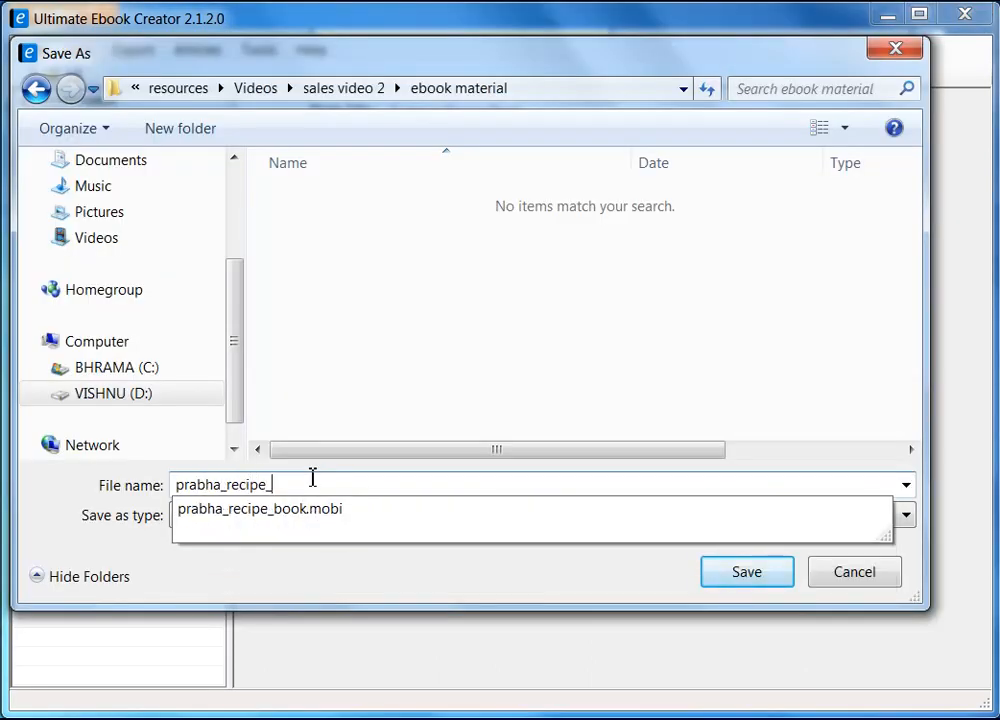
type("book")
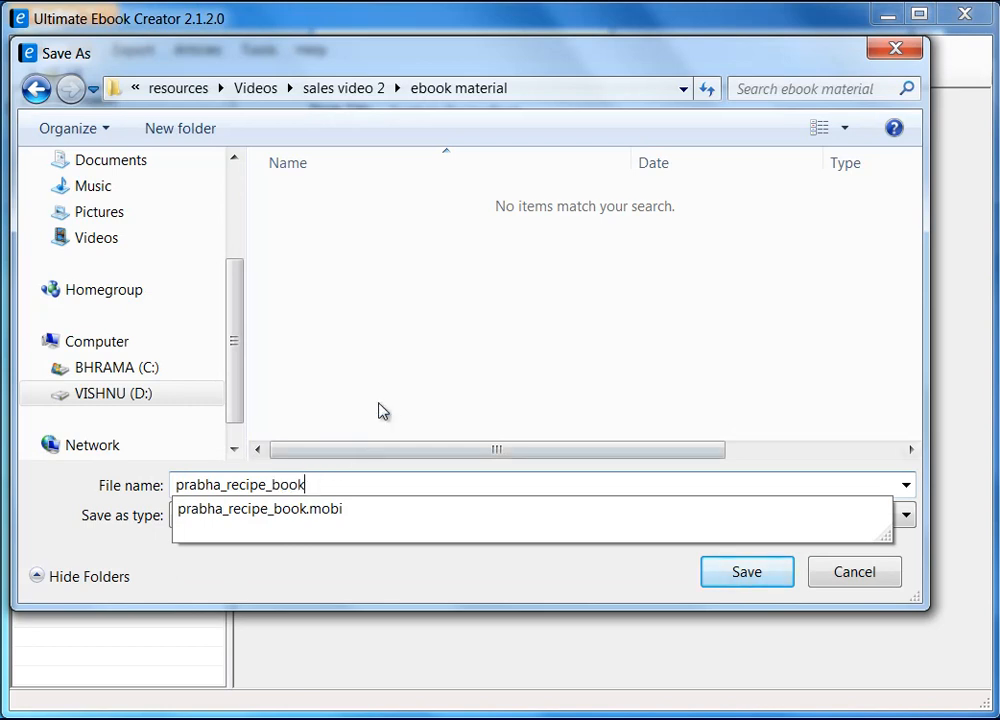
left_click(397, 379)
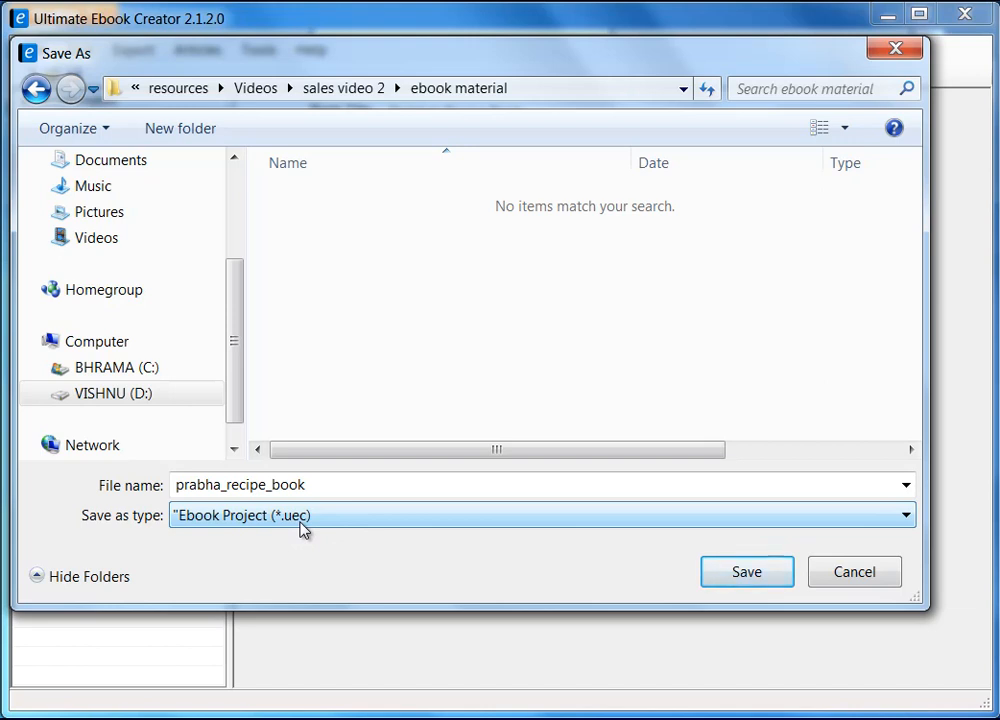
left_click(760, 575)
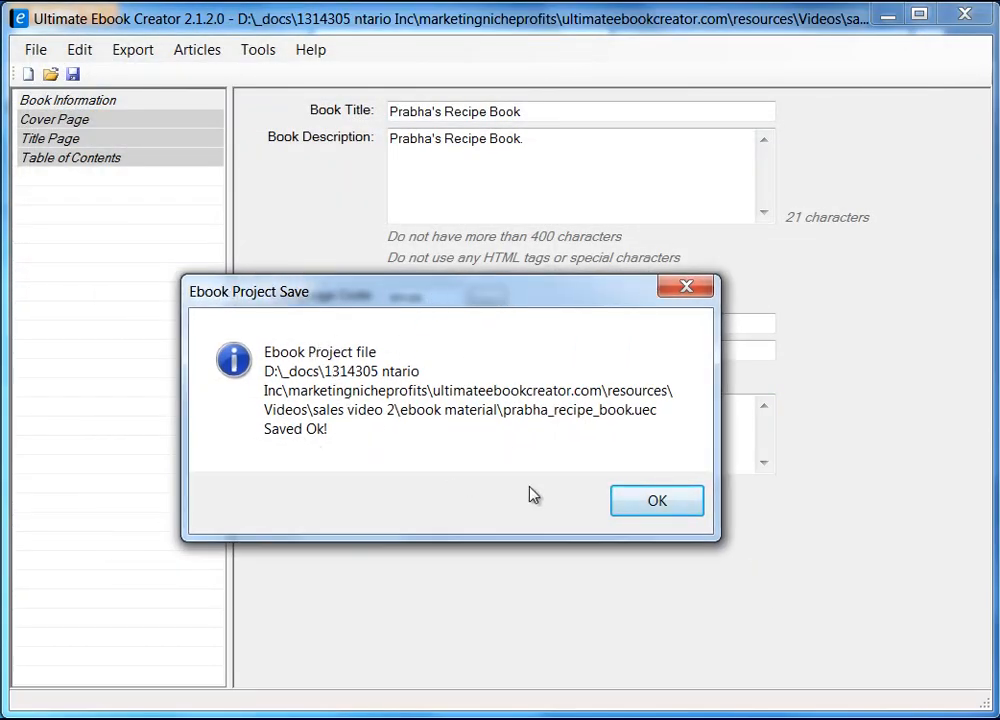
left_click(656, 503)
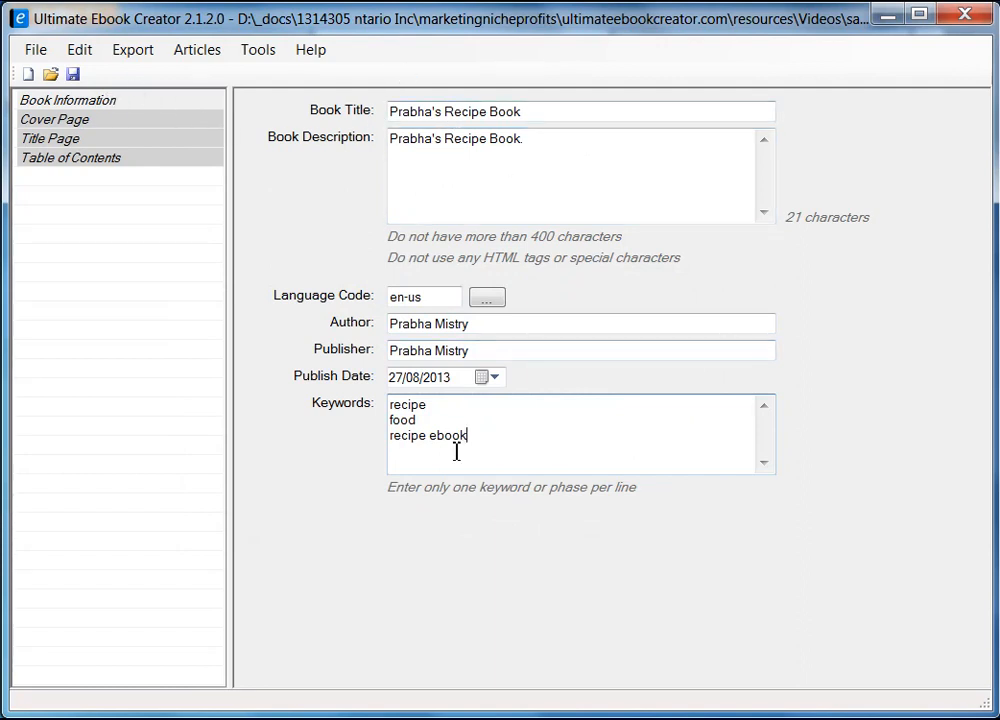
Set the cover image to the Cooking Recipes cookbook cover JPG from the ebook material folder.
left_click(76, 125)
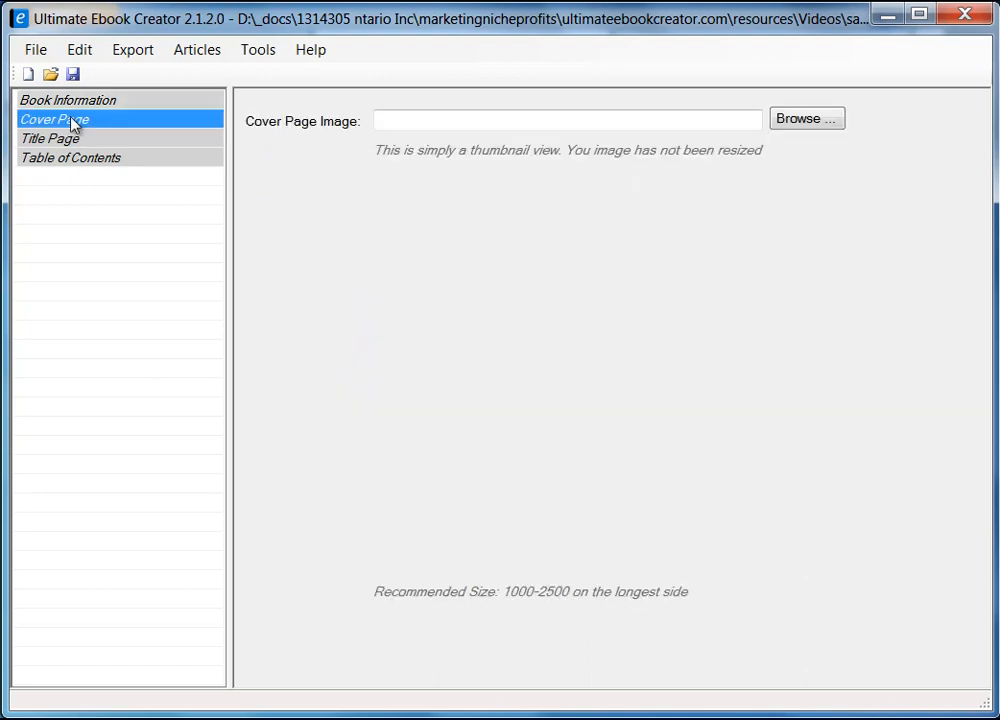
left_click(806, 122)
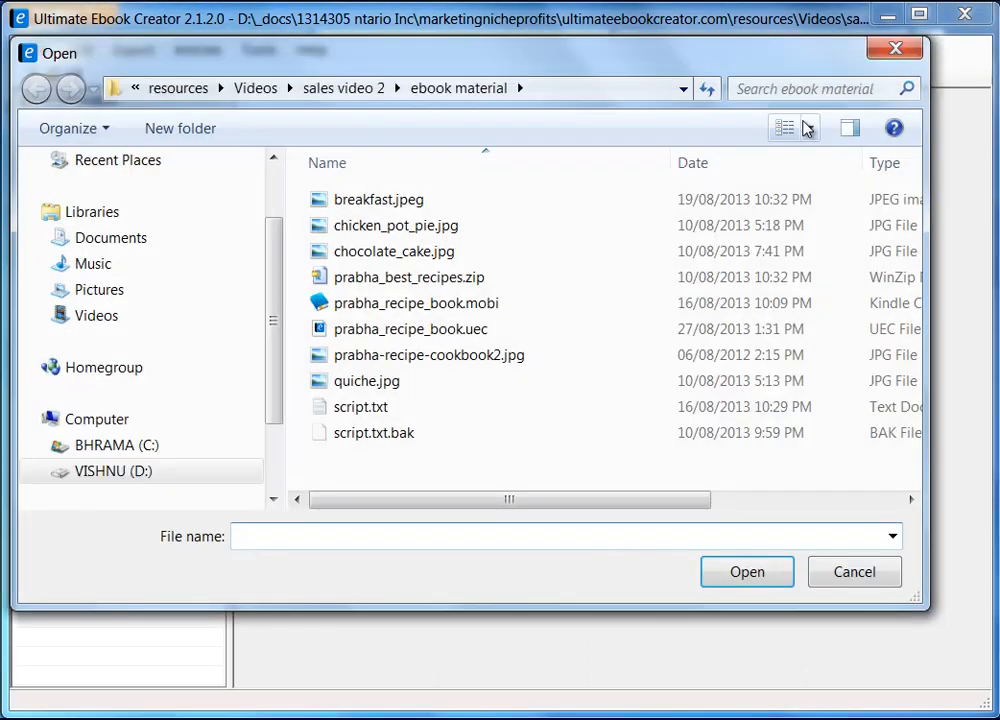
left_click(459, 90)
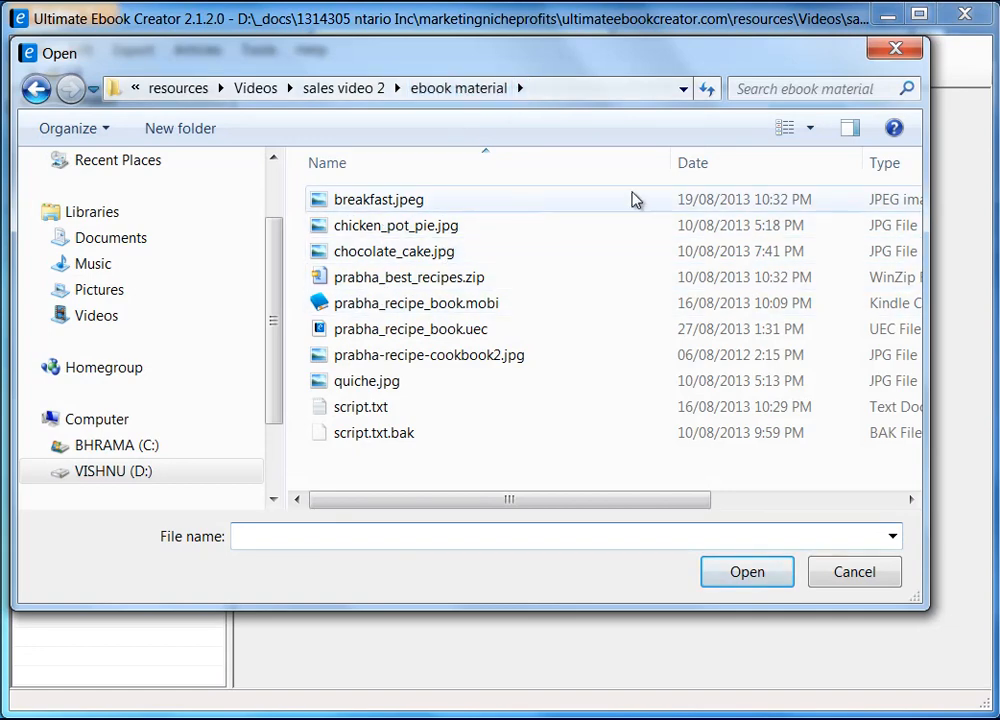
left_click(812, 130)
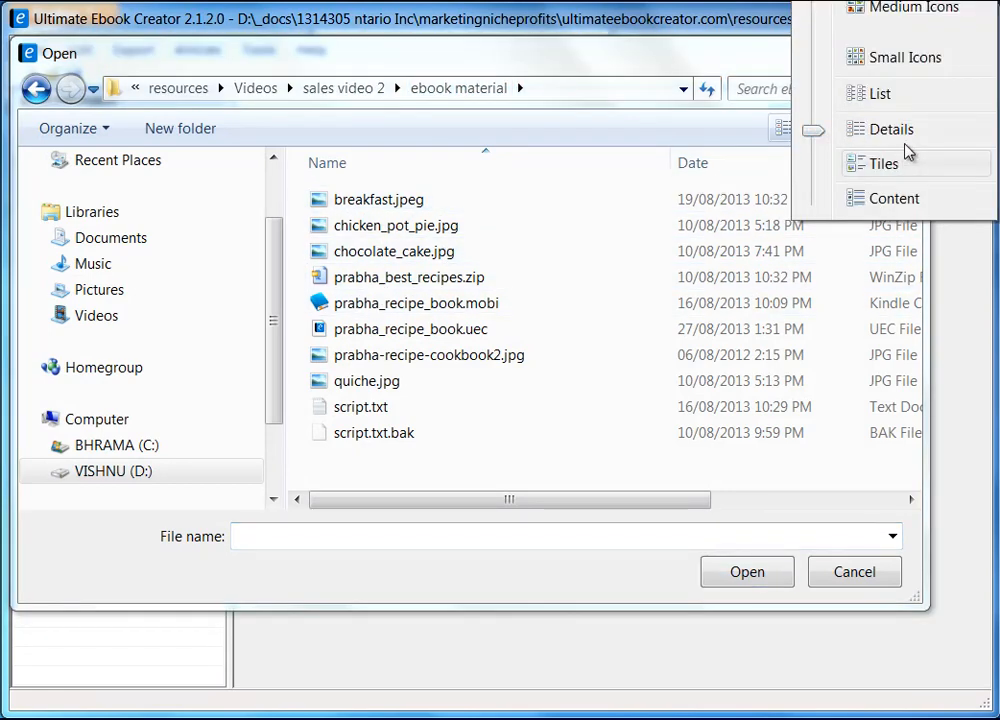
left_click(905, 10)
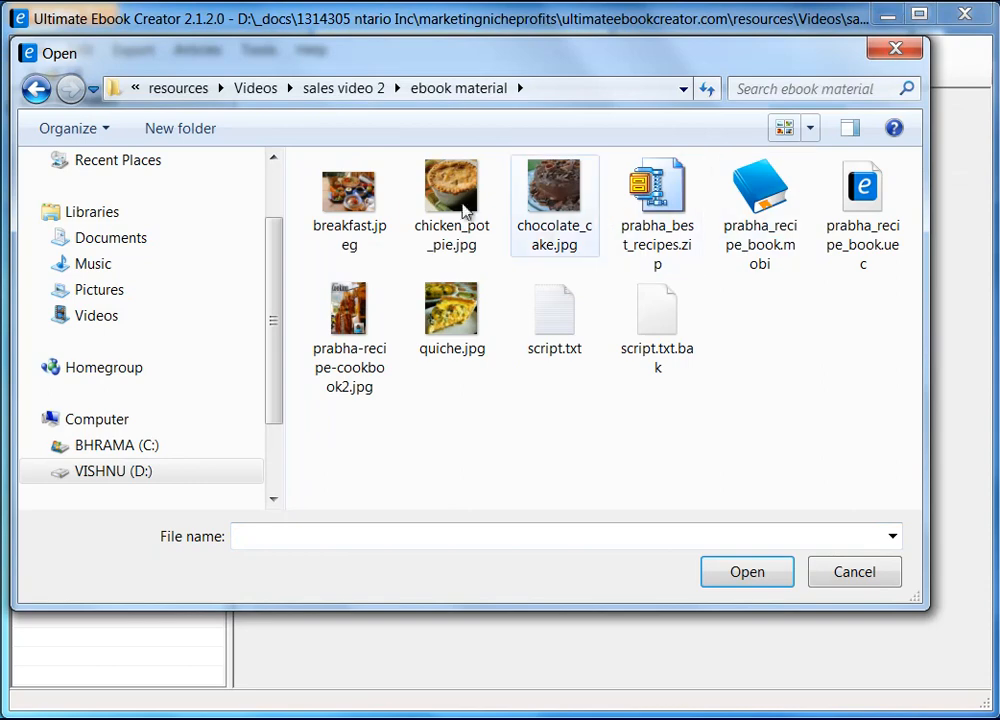
left_click(345, 308)
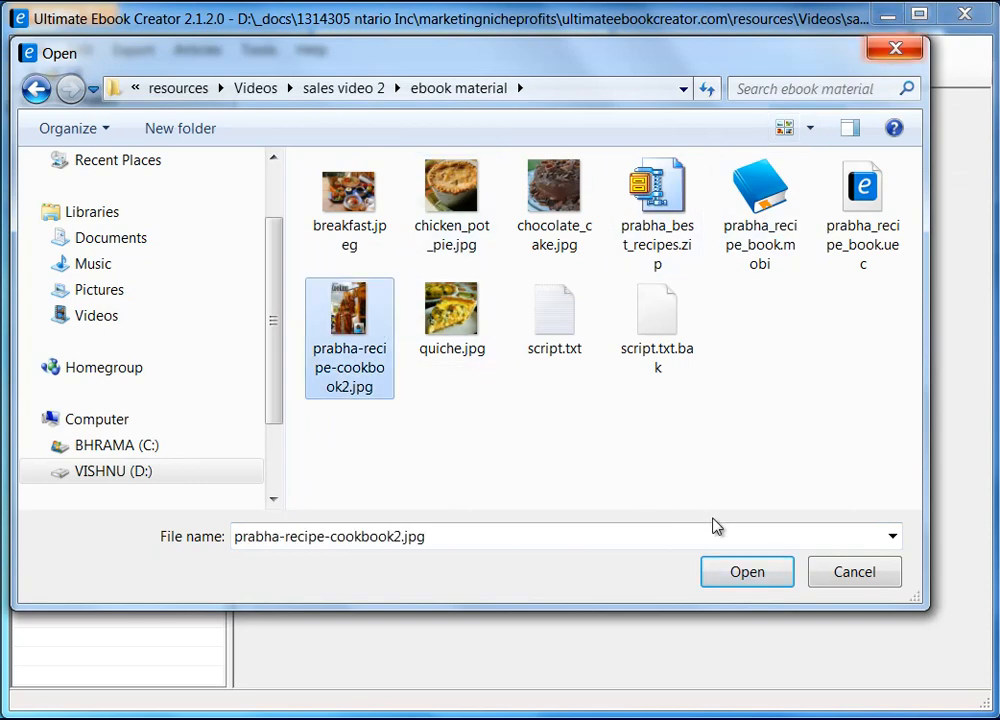
left_click(754, 576)
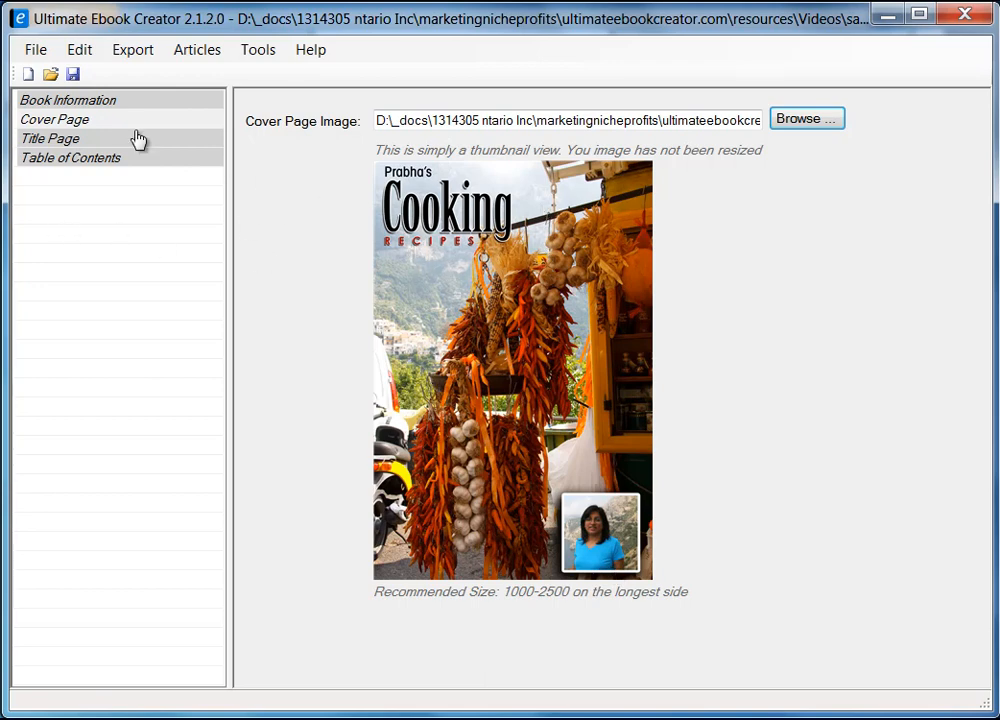
left_click(62, 139)
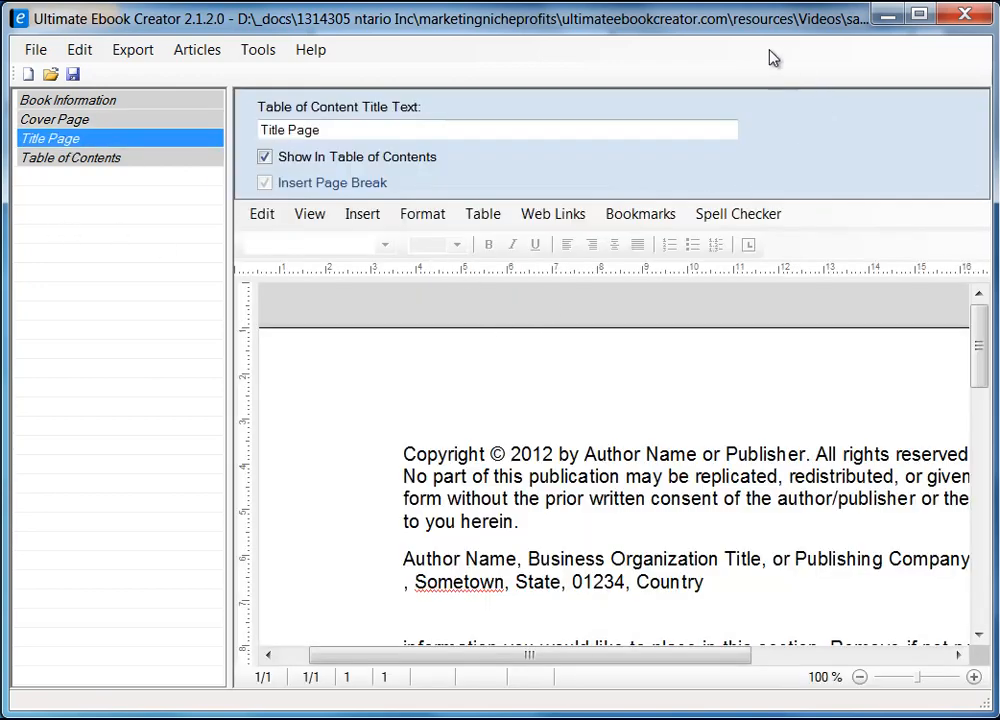
Bring up the Copyright Sample Text dialog from the Title Page and widen its sample list.
left_click_drag(978, 357, 987, 385)
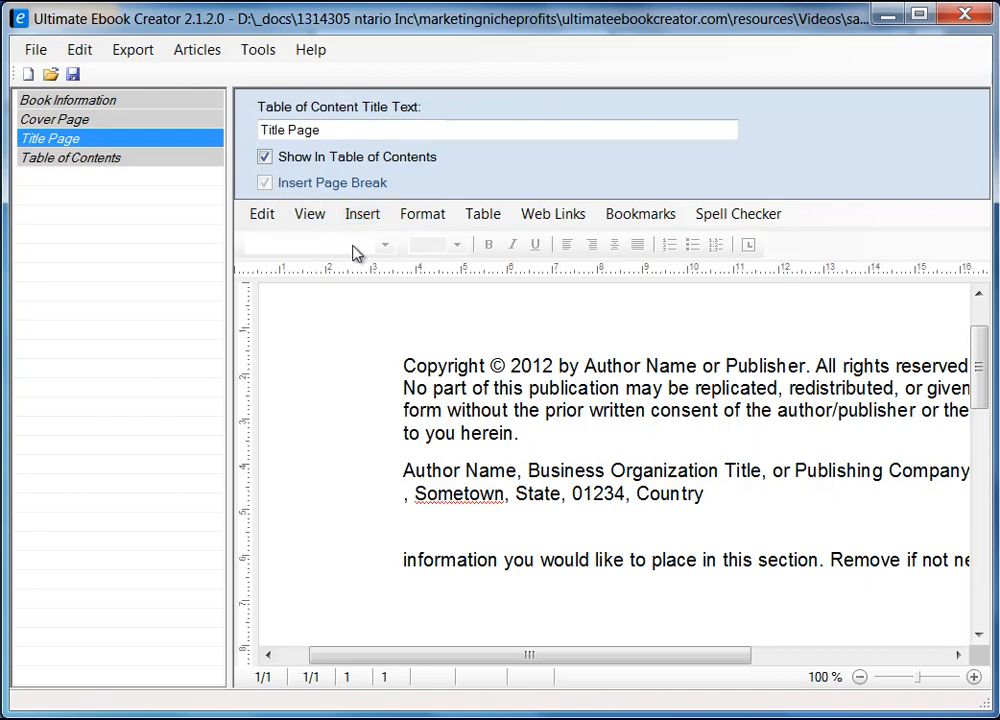
left_click(367, 219)
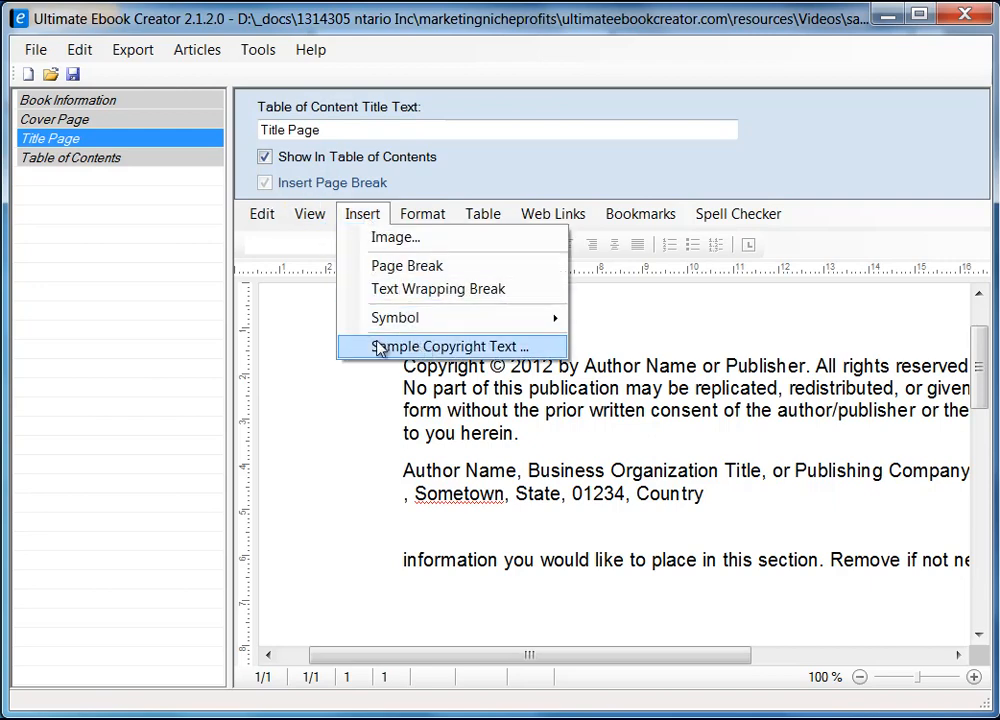
left_click(464, 350)
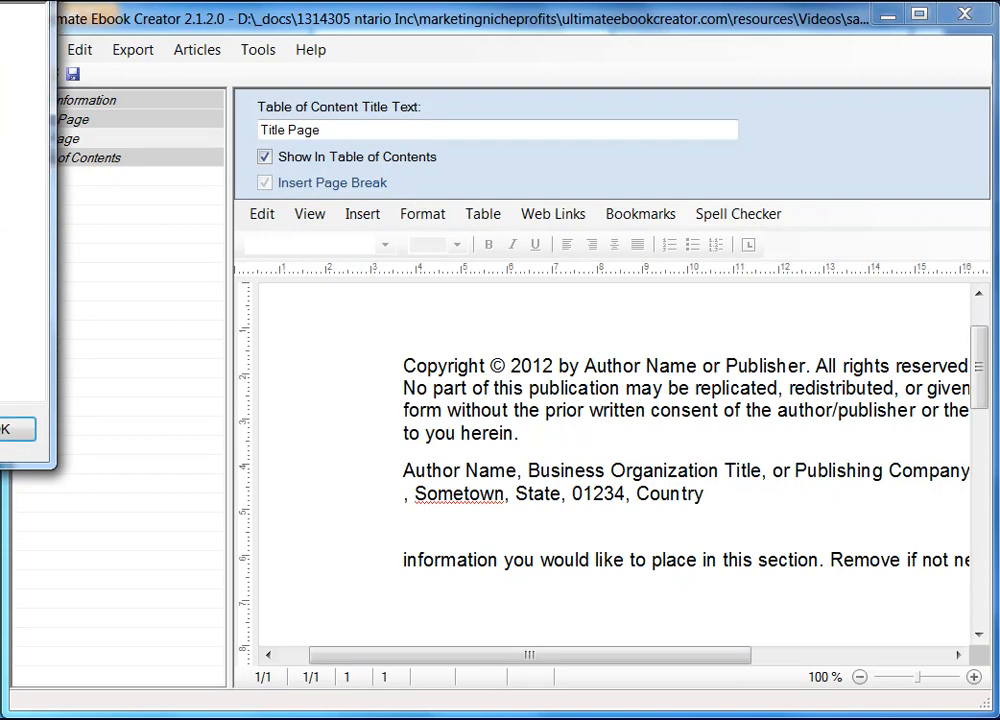
left_click_drag(513, 170, 598, 129)
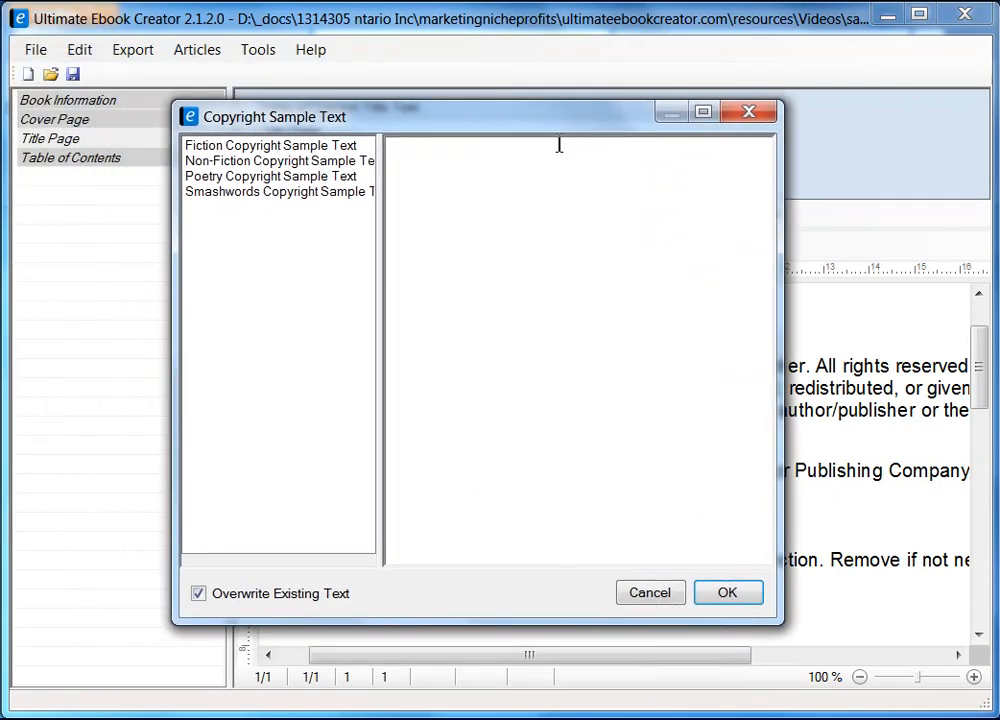
left_click_drag(381, 239, 466, 239)
Preview the Fiction and other copyright samples, then cancel without inserting any.
left_click(265, 146)
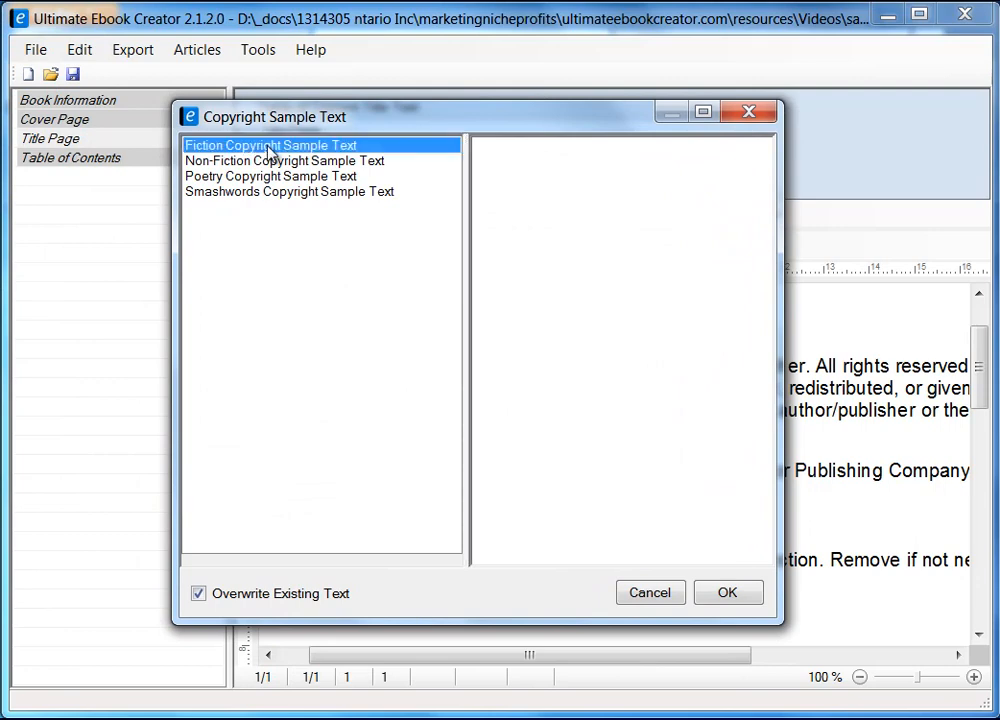
key("Down")
key("Down")
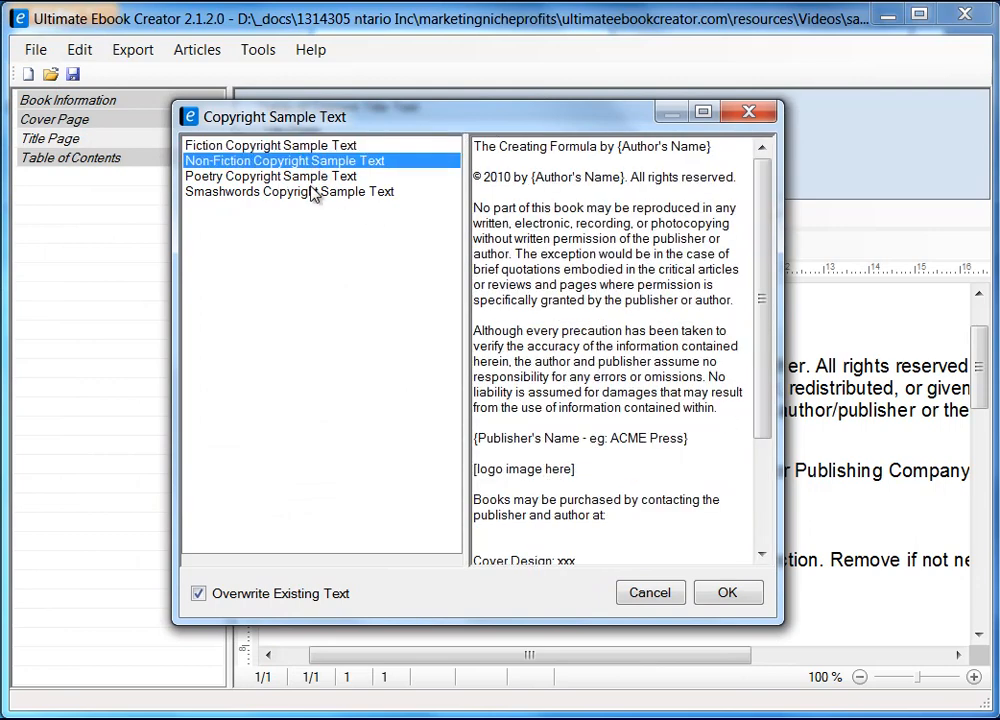
key("Down")
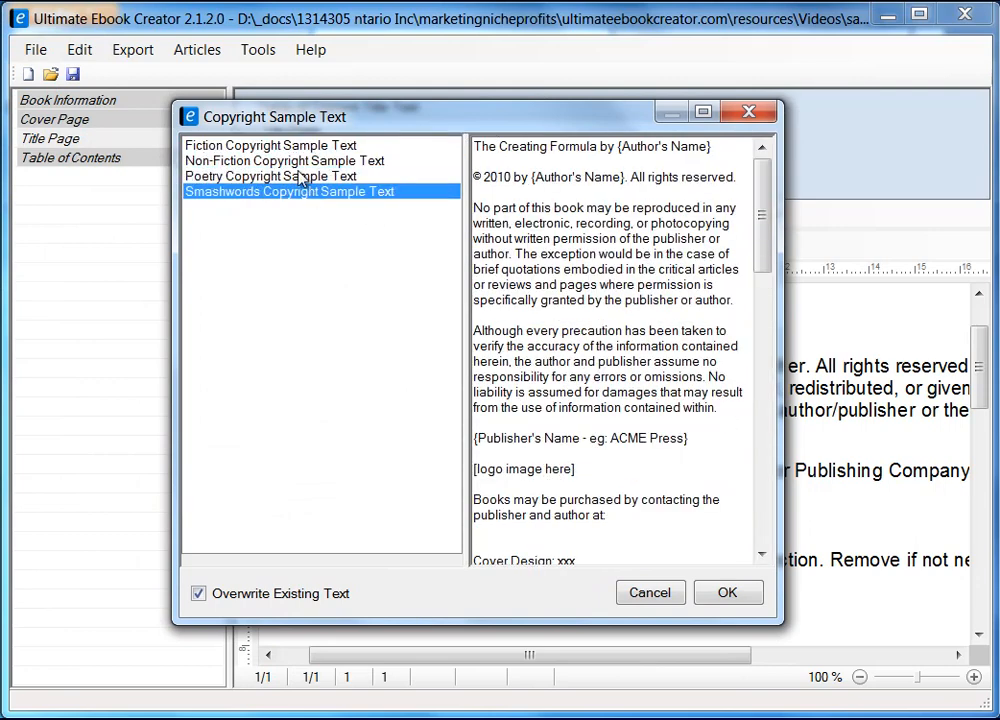
key("Up")
key("Up")
left_click(301, 146)
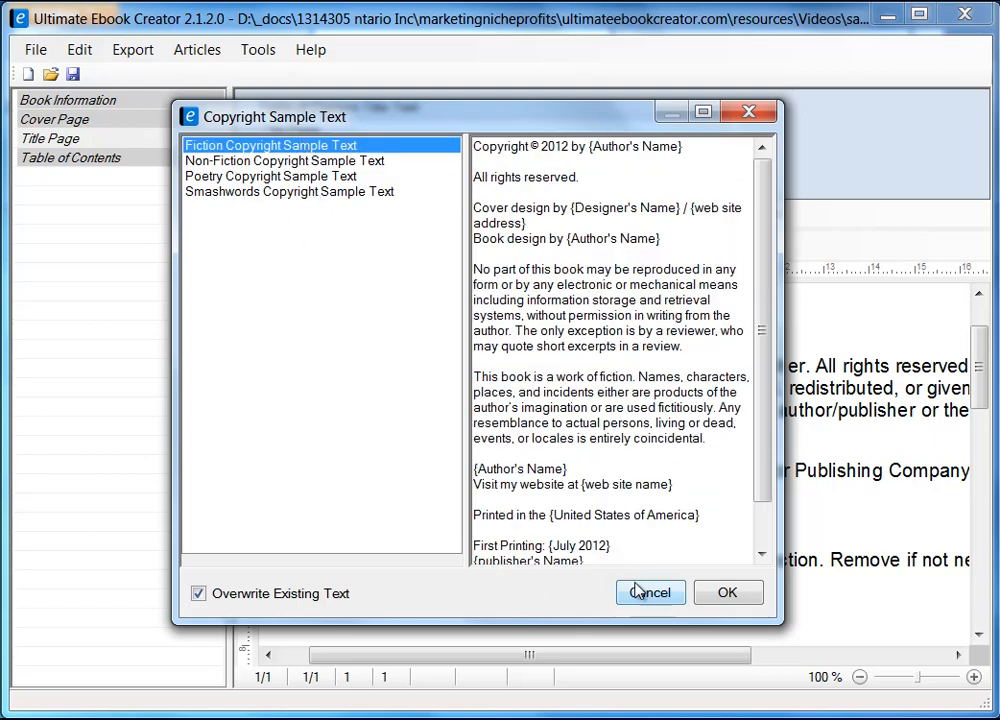
left_click_drag(558, 127, 331, 104)
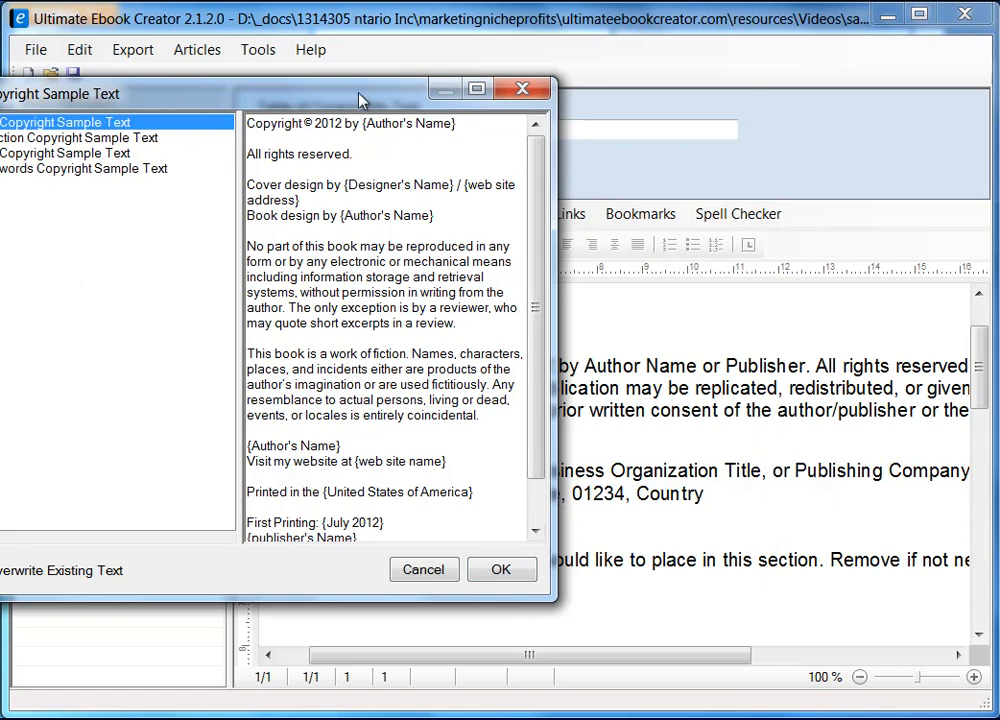
left_click_drag(360, 100, 568, 100)
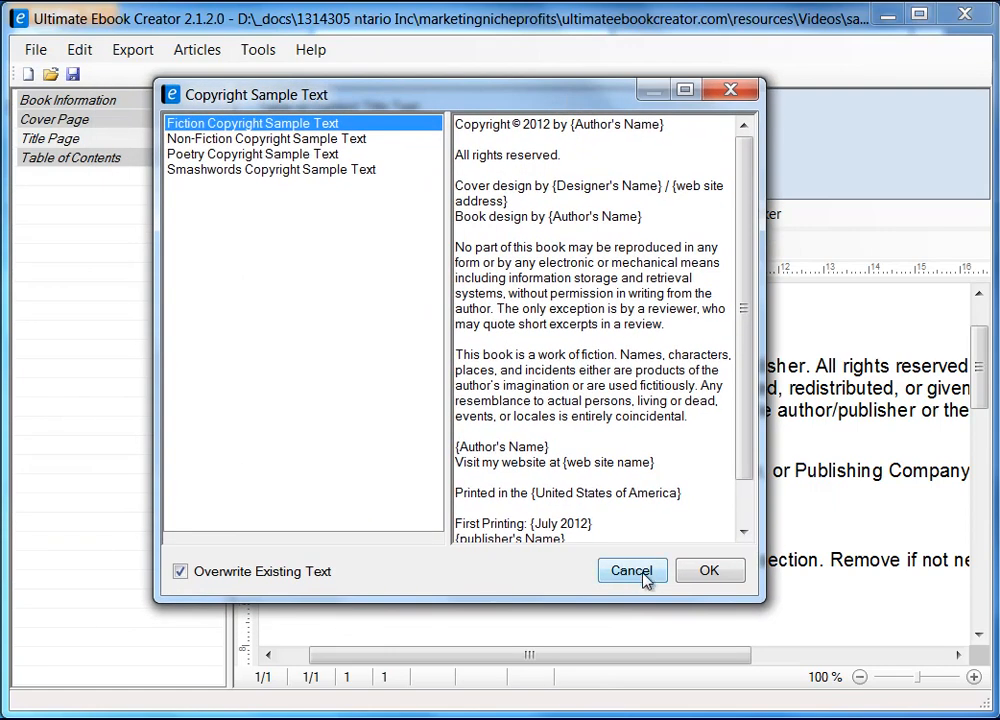
left_click(644, 574)
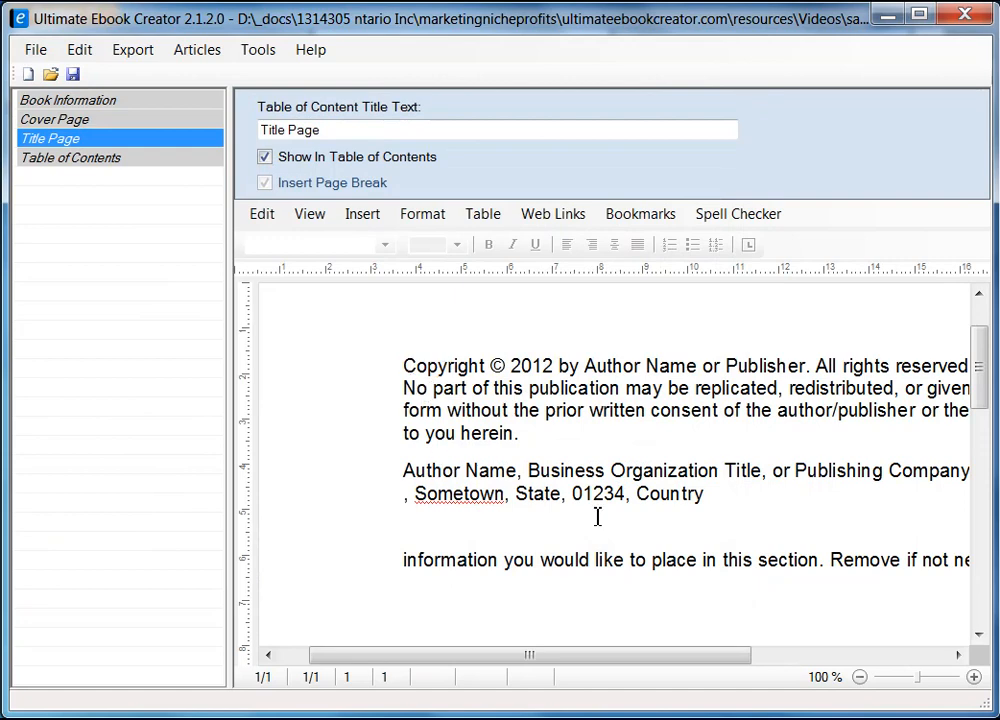
Replace 'Author Name or Publisher' in the copyright line with the author's name and save the project.
left_click_drag(585, 366, 698, 368)
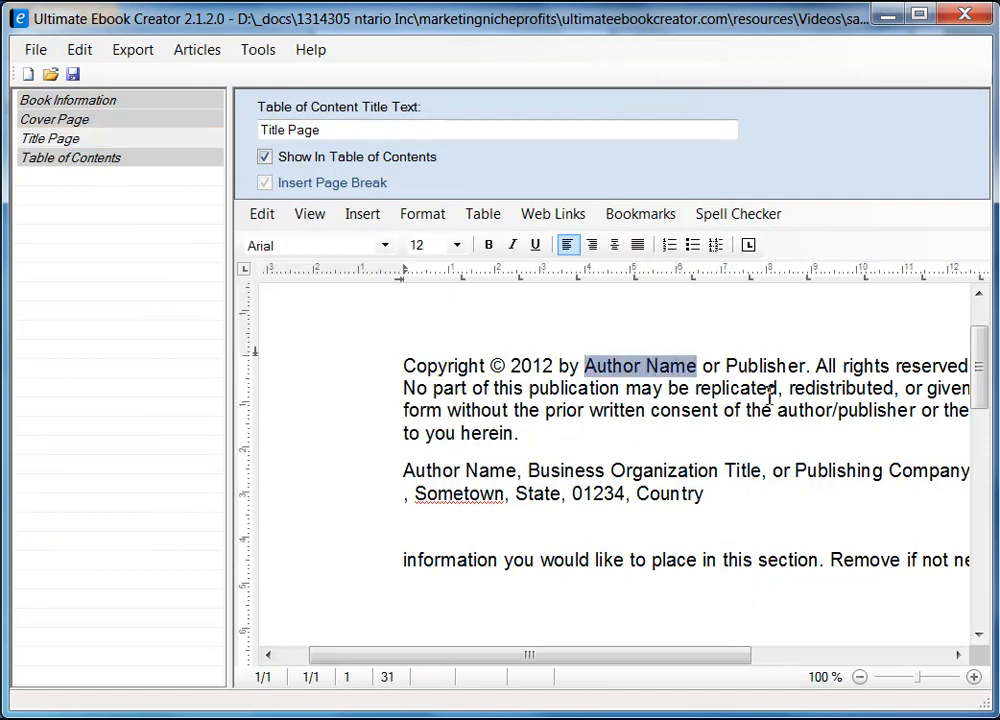
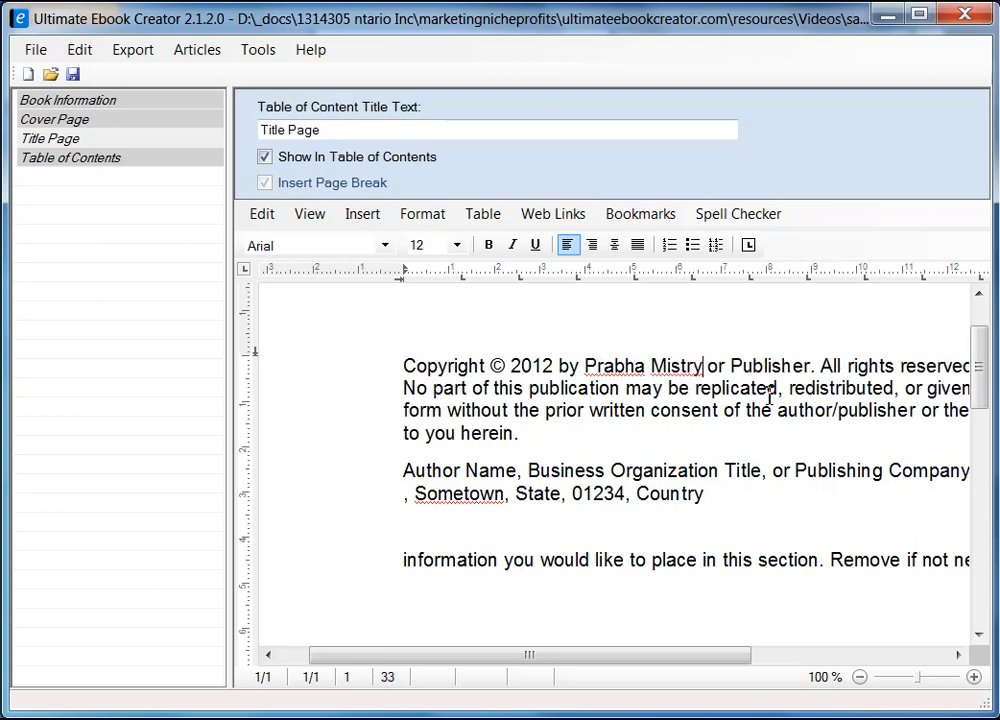
key("Delete")
key("Delete")
key("Delete")
key("Delete")
key("Delete")
key("Delete")
key("Delete")
key("Delete")
key("Delete")
key("Delete")
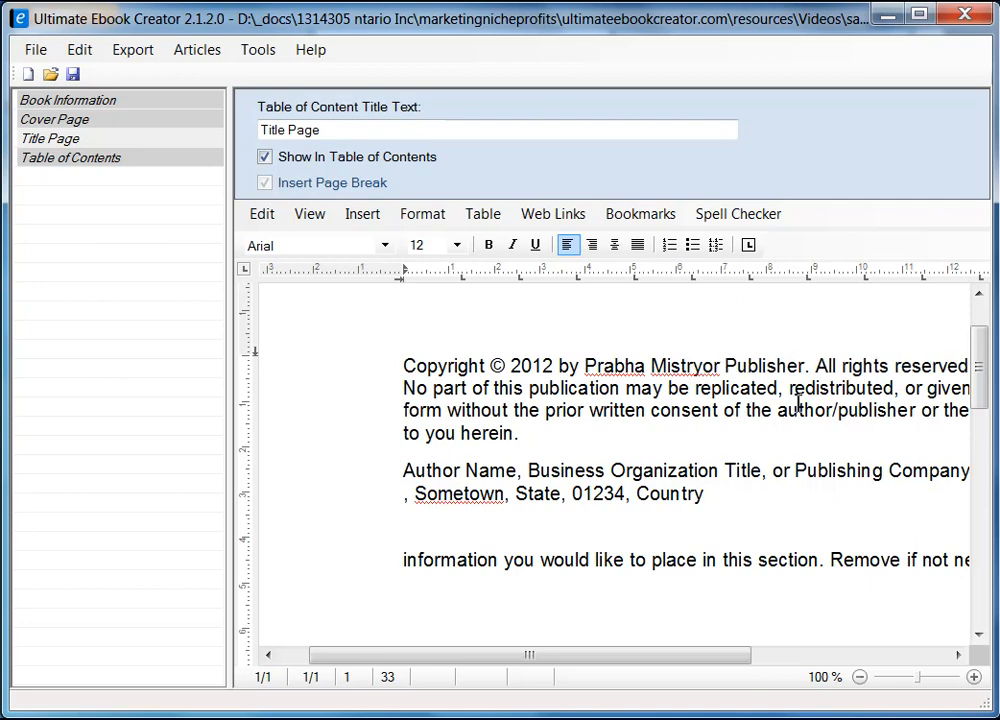
key("Delete")
key("Delete")
key("Delete")
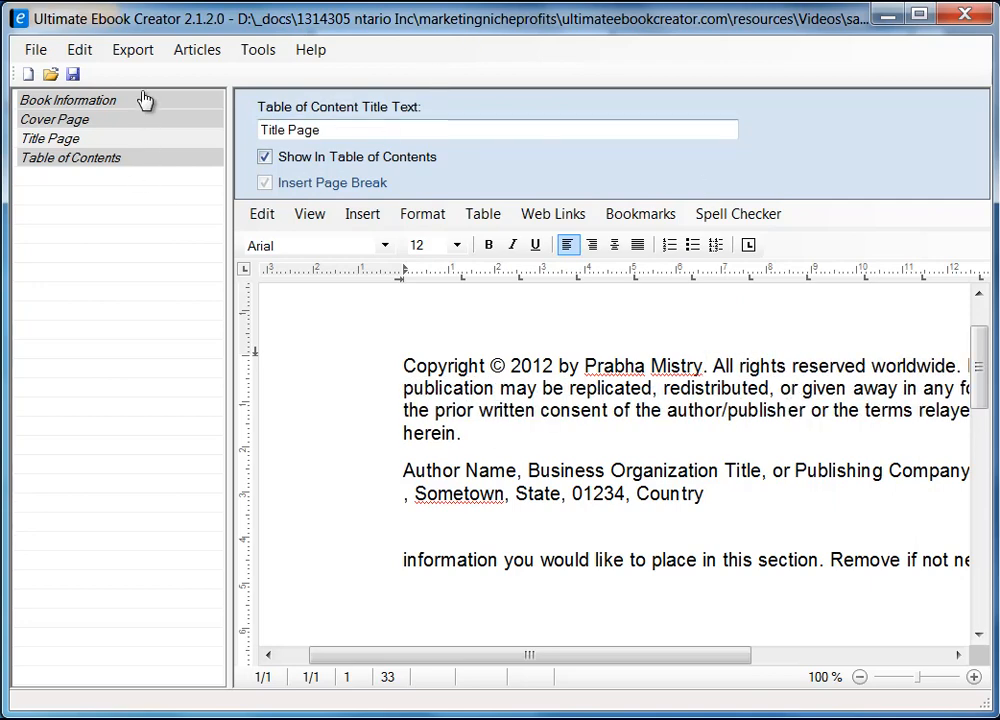
left_click(73, 75)
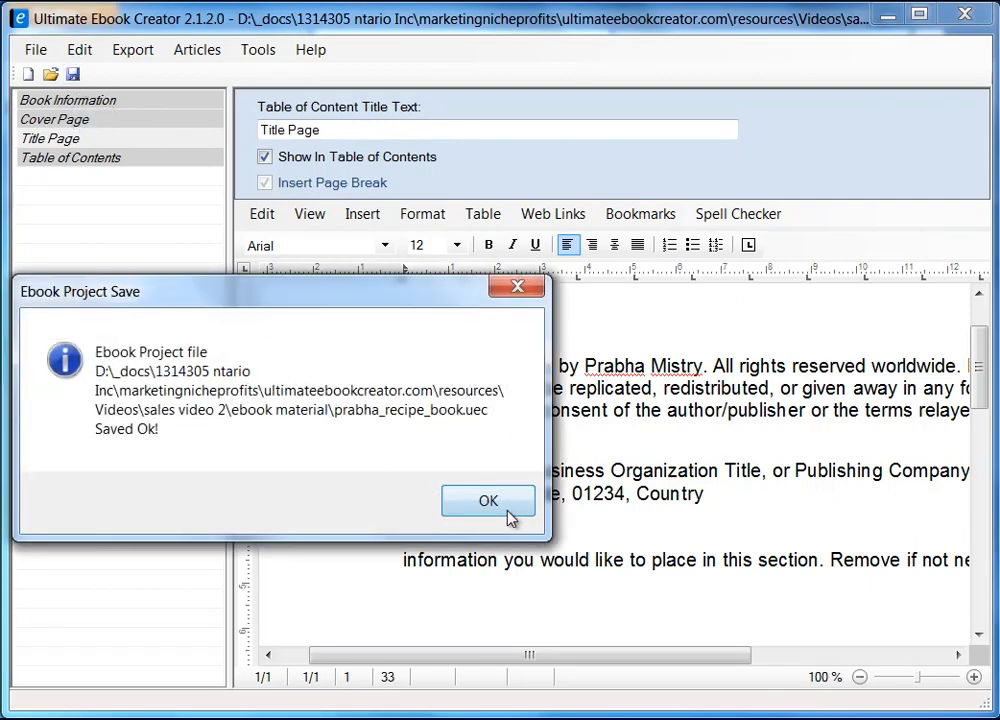
left_click(508, 512)
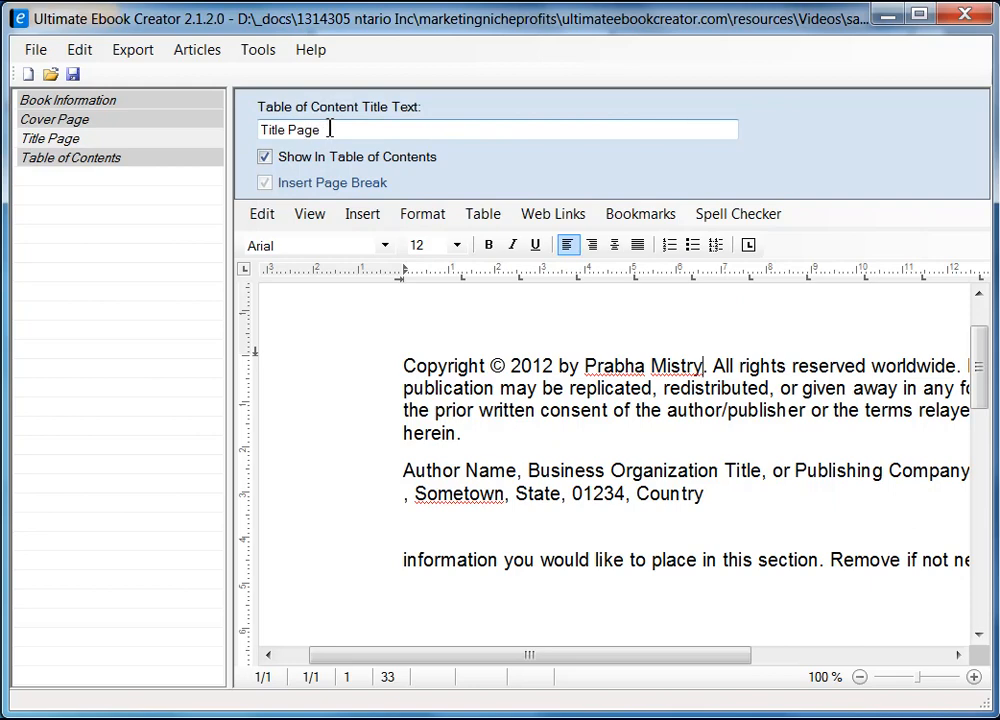
left_click_drag(330, 129, 174, 141)
type("Cop")
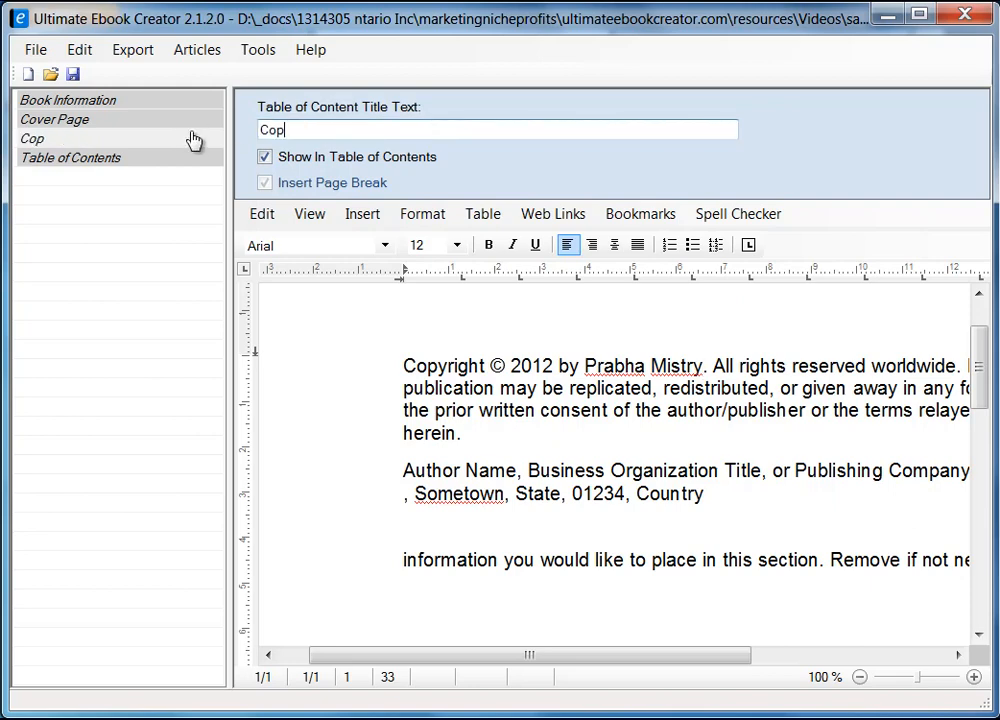
type("yright")
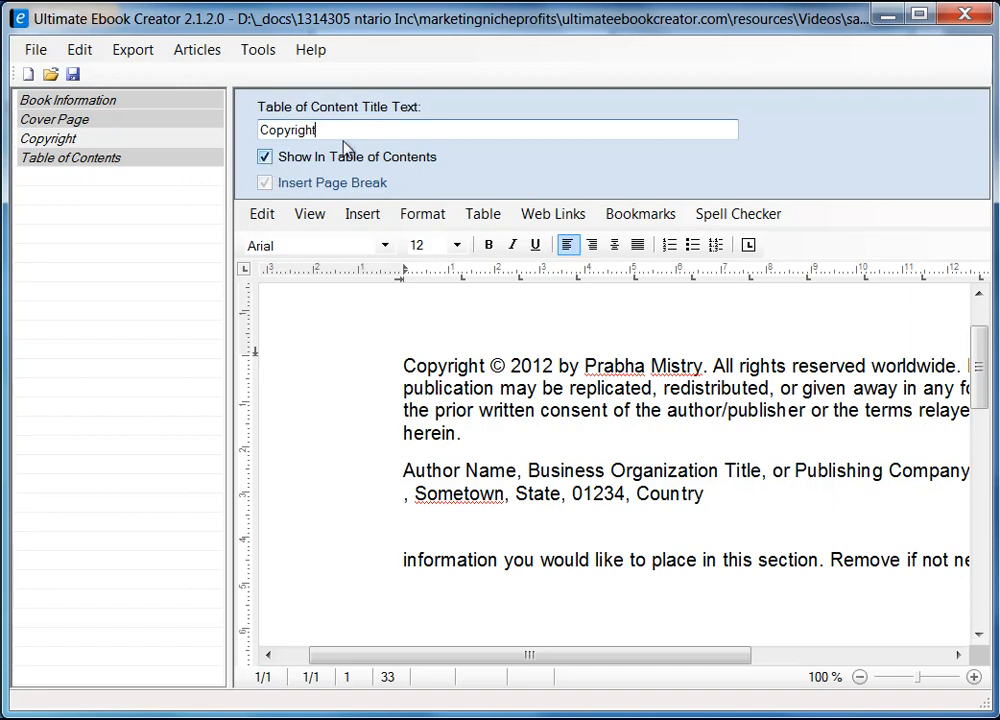
left_click_drag(330, 134, 217, 141)
type("Ti")
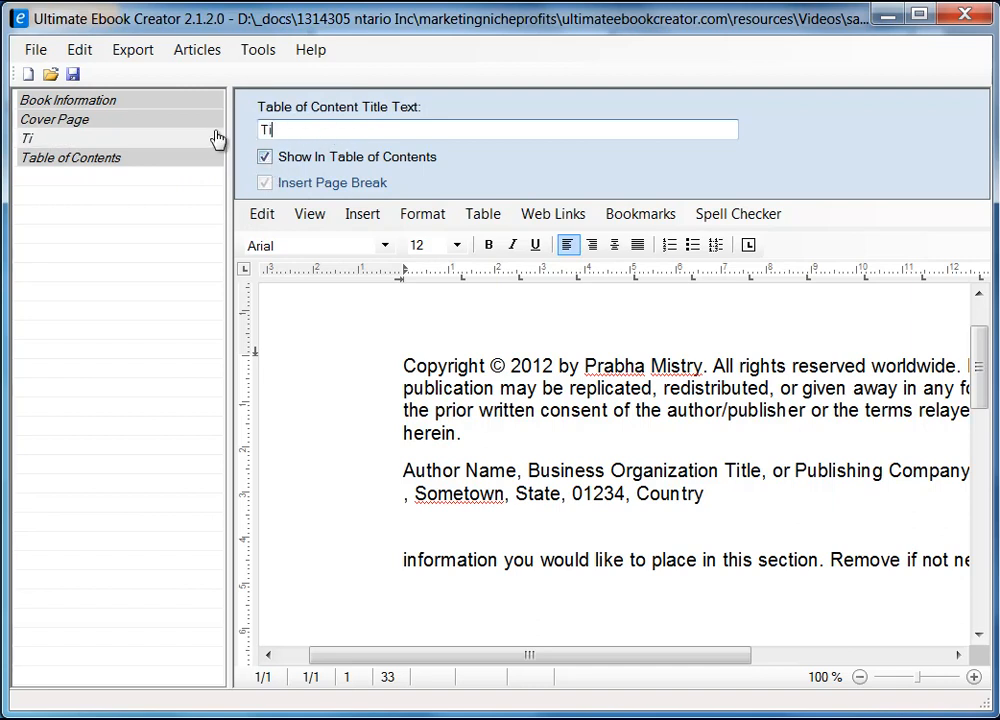
type("tle Page")
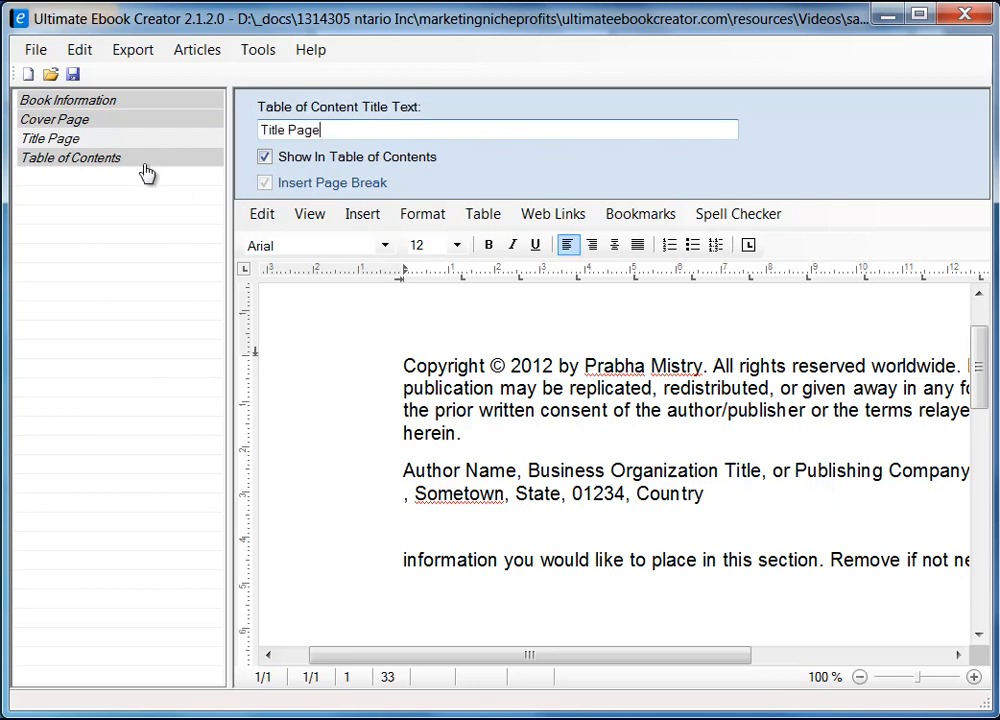
right_click(97, 241)
left_click(62, 203)
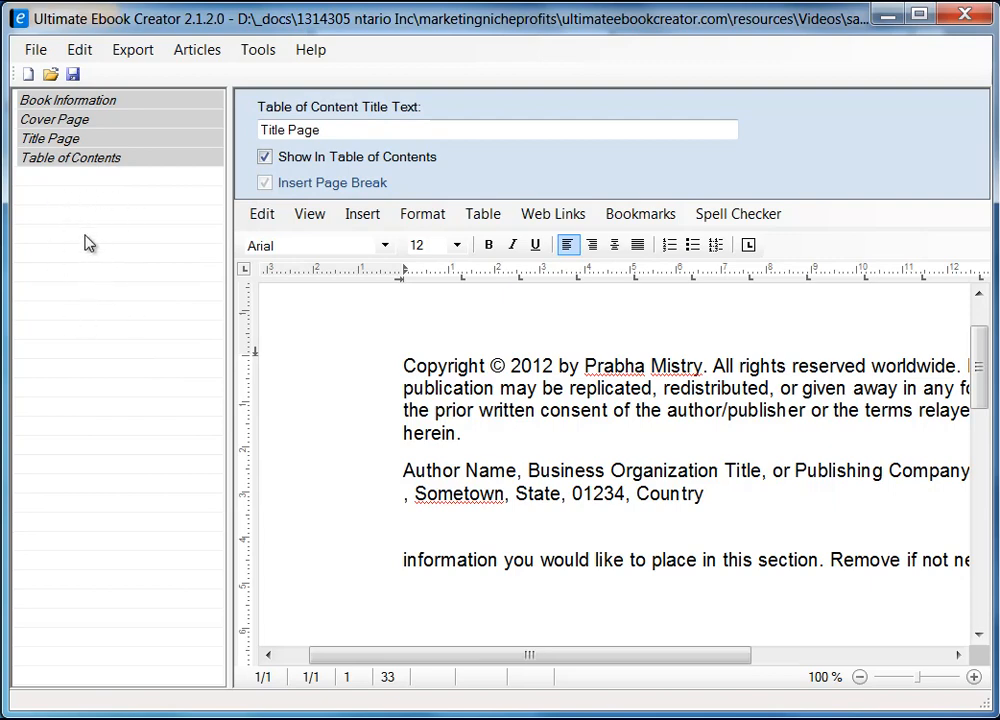
Add a chapter titled 'Breakfast' to the book outline and open its empty page.
right_click(85, 237)
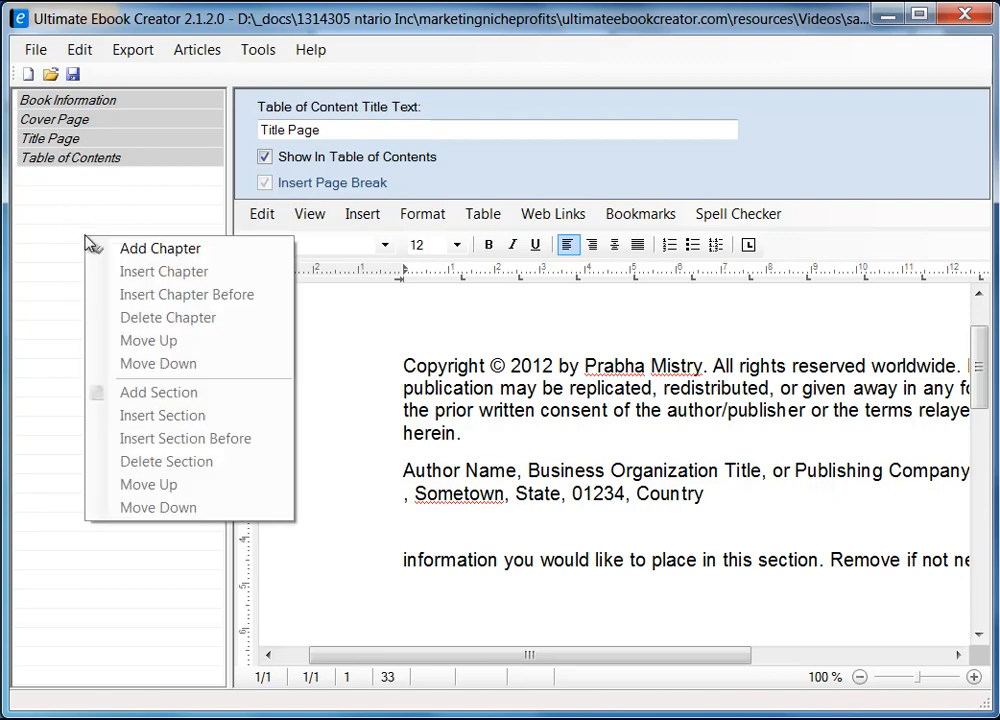
left_click(184, 256)
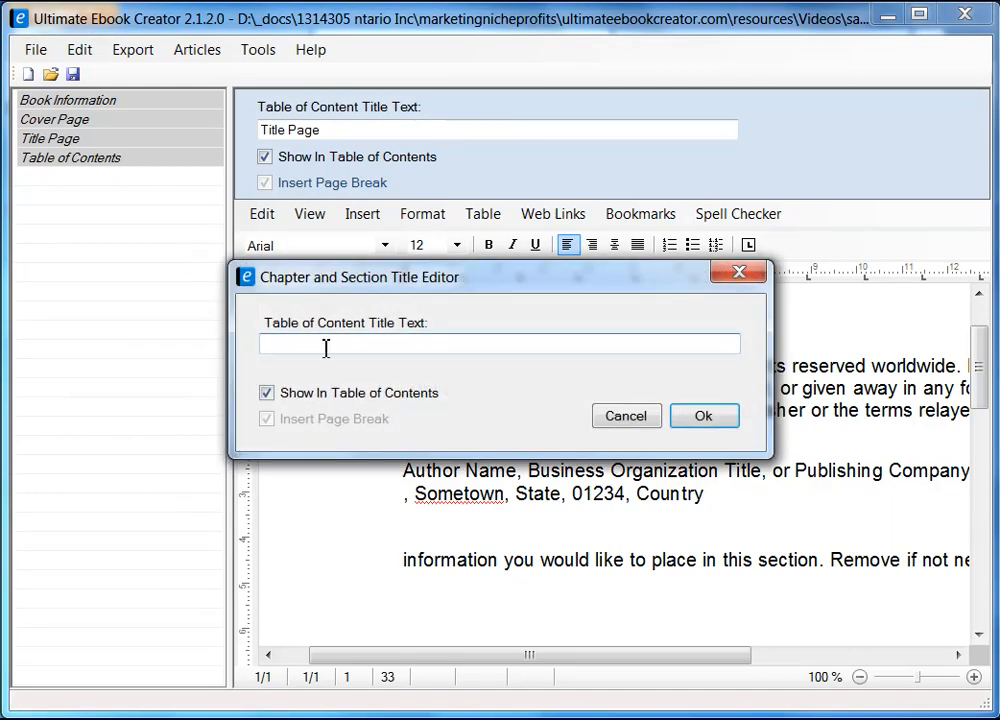
left_click_drag(360, 278, 248, 284)
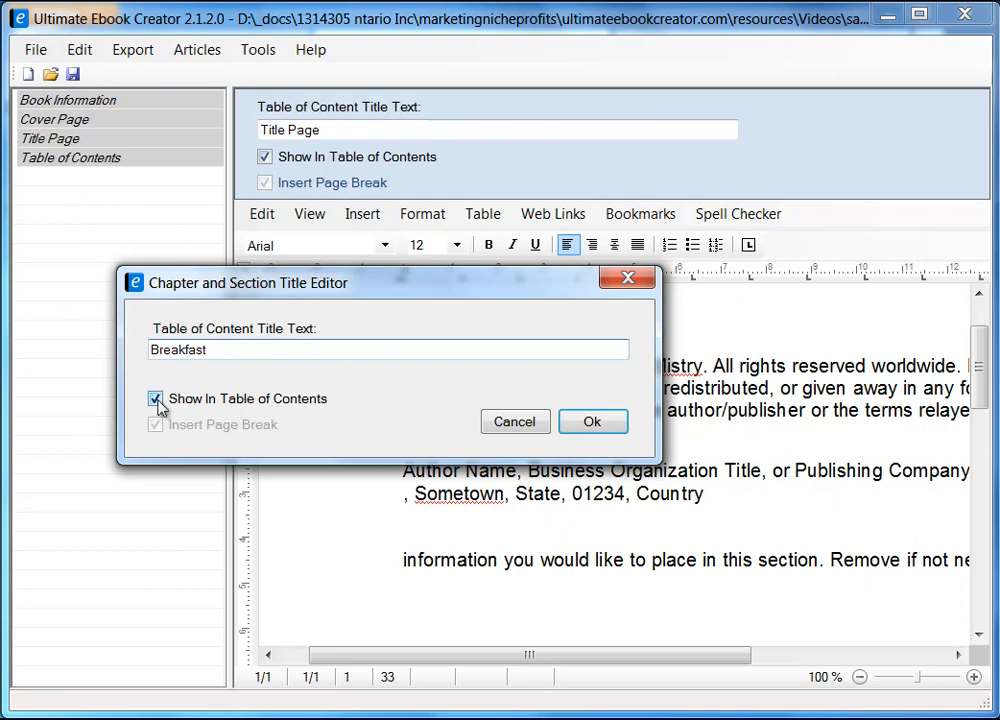
left_click(600, 420)
left_click(520, 435)
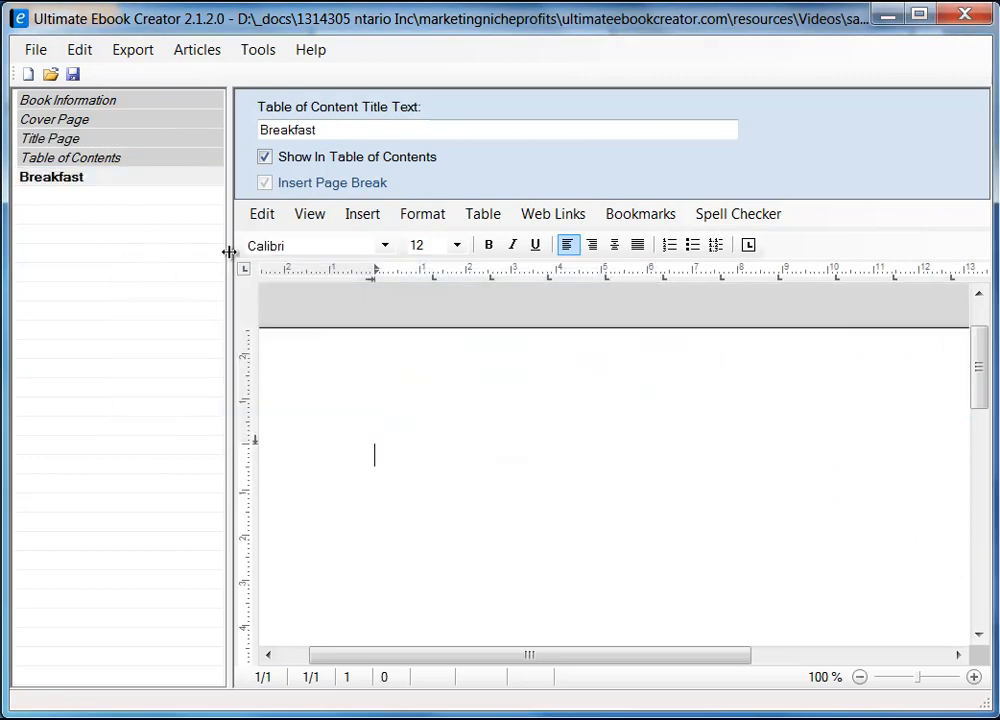
Resize the chapter list, then type 'Breakfast' at the top of the page and select that line.
left_click_drag(230, 251, 202, 261)
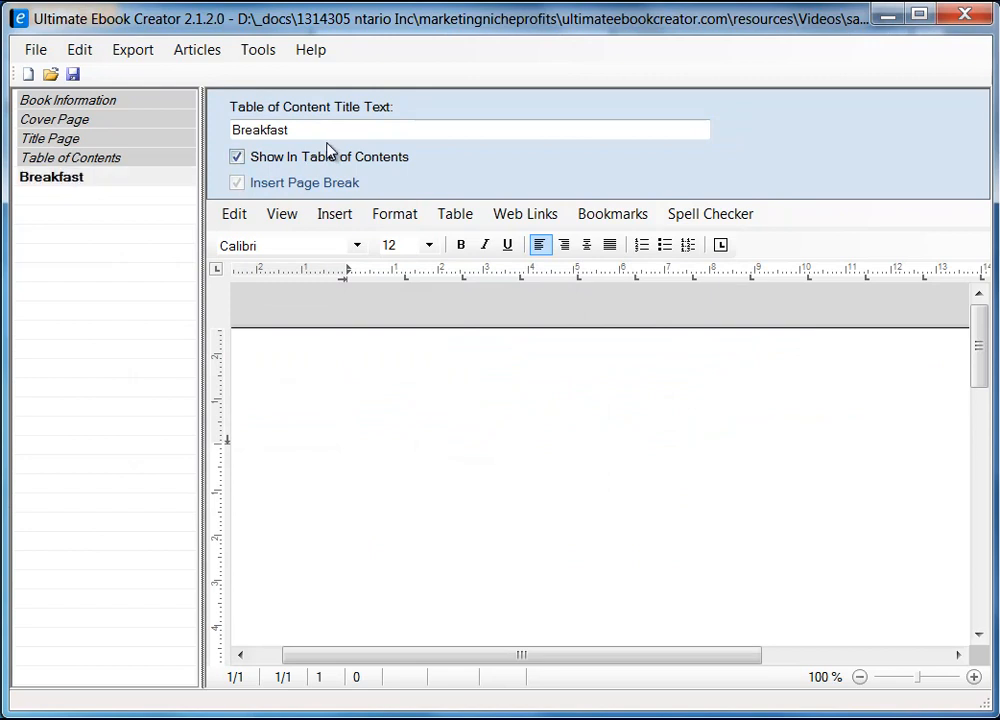
left_click_drag(202, 371, 220, 378)
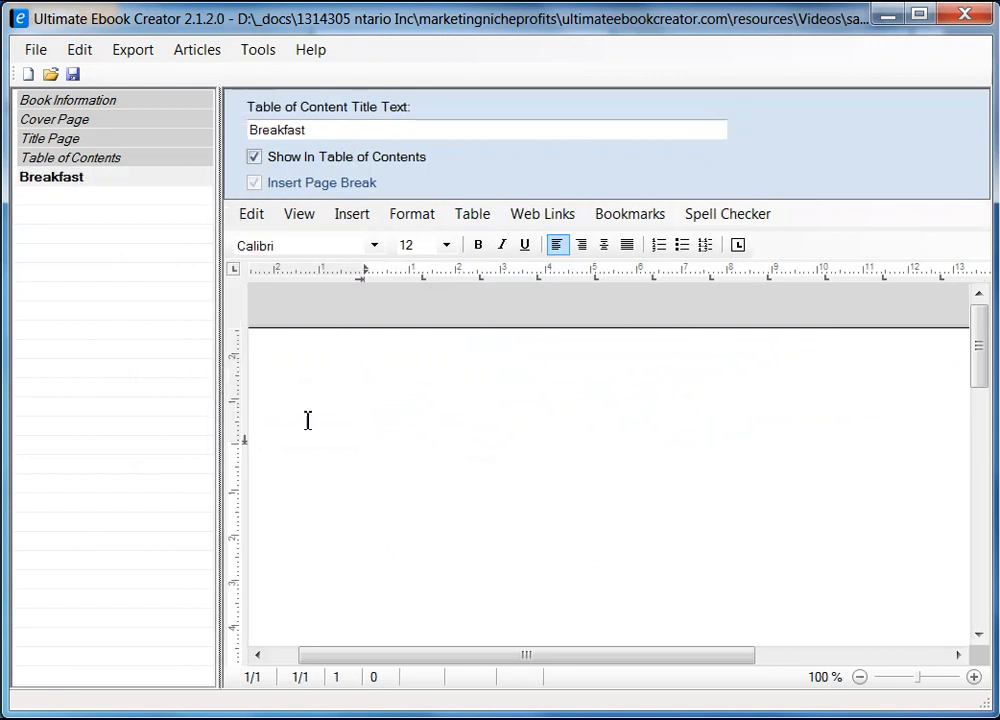
left_click(600, 433)
type("Br")
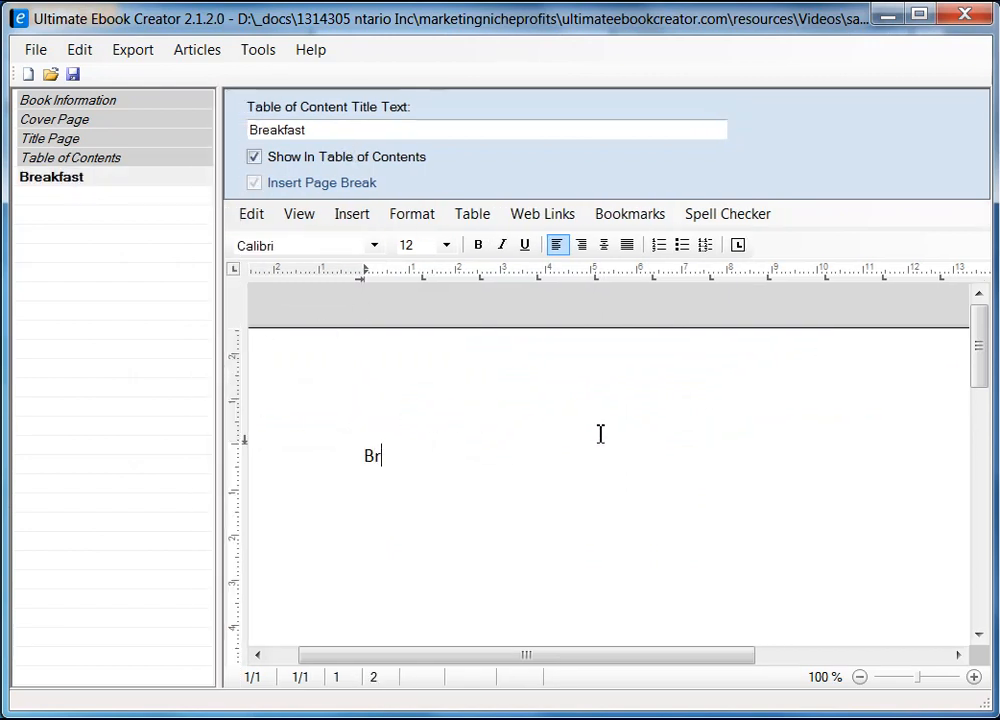
type("eakfast")
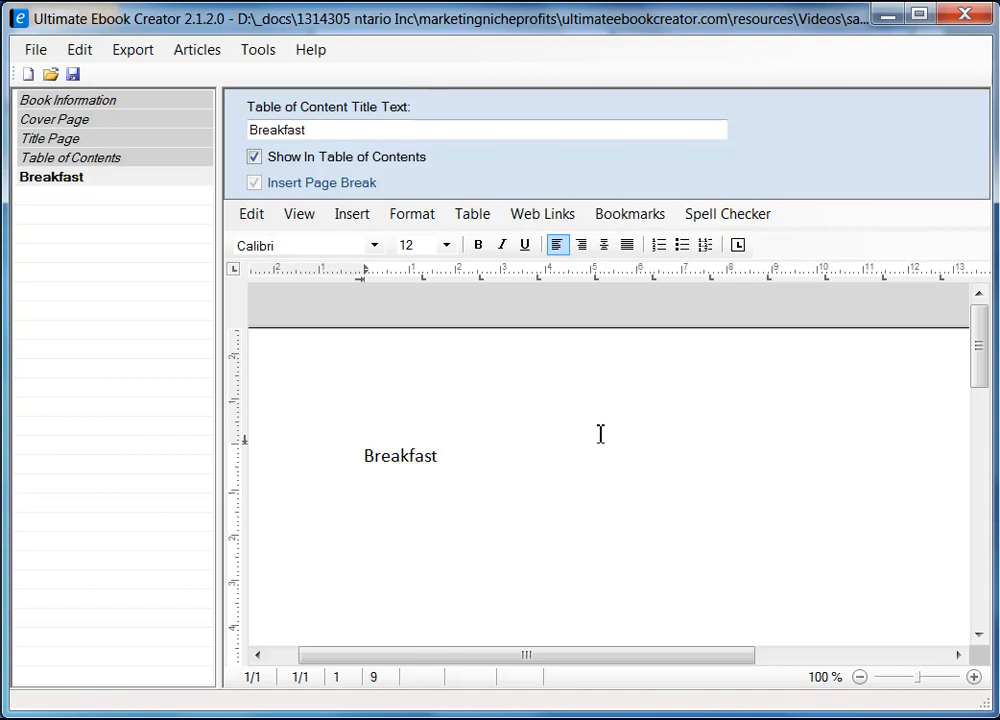
key("Return")
key("Up")
key("Up")
key("Up")
key("shift+End")
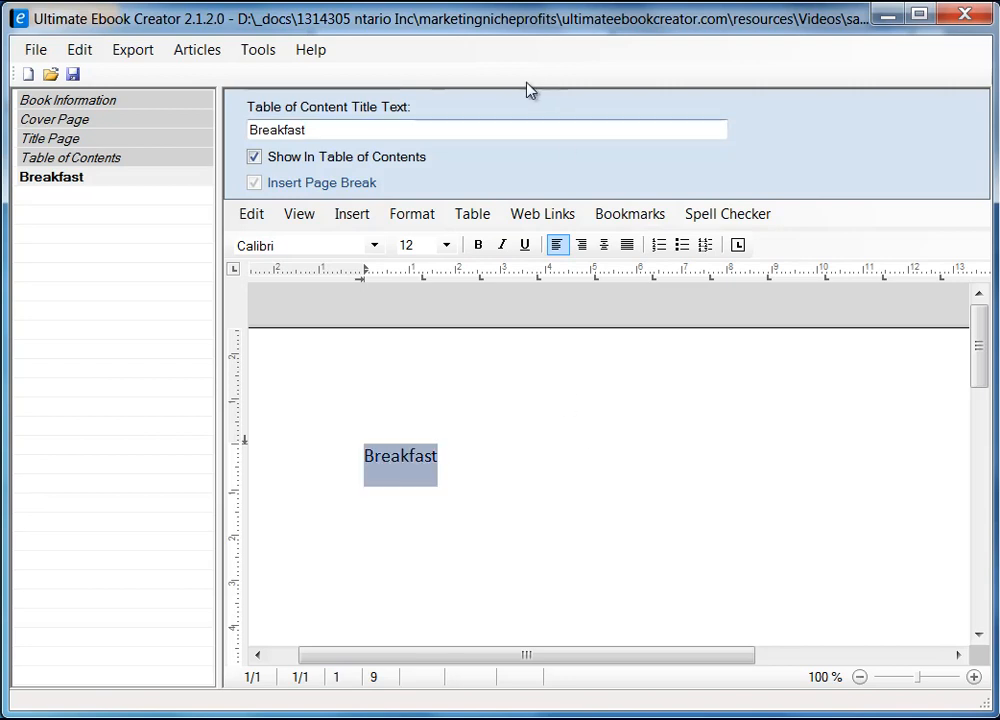
Apply the heading 1 style (bold blue Cambria 14) to the Breakfast line.
left_click(428, 218)
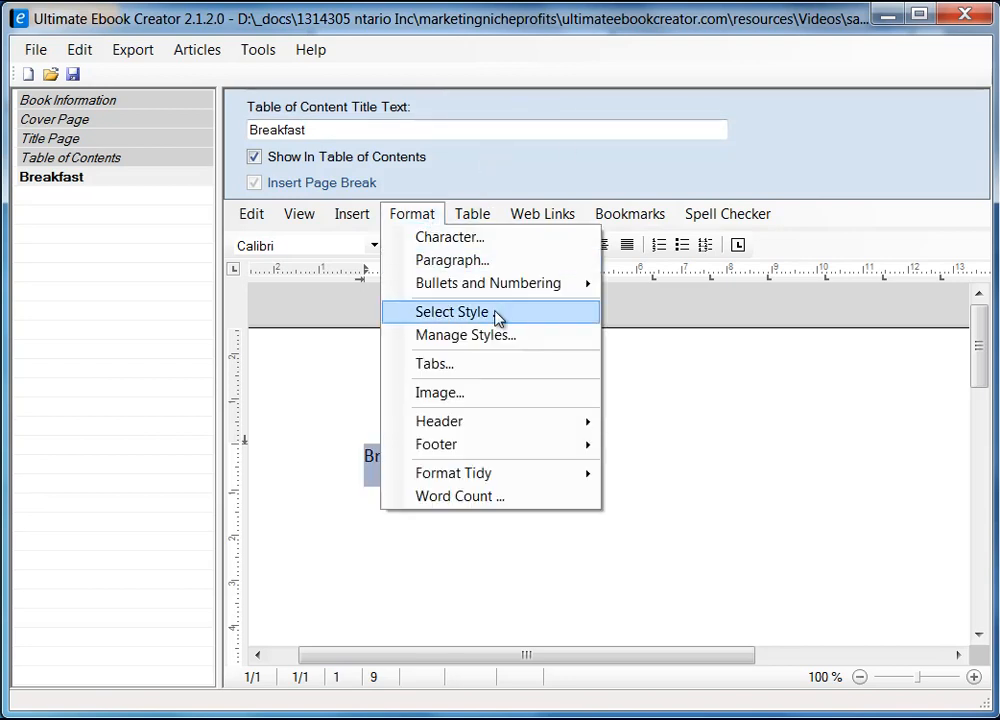
left_click(495, 318)
left_click(372, 287)
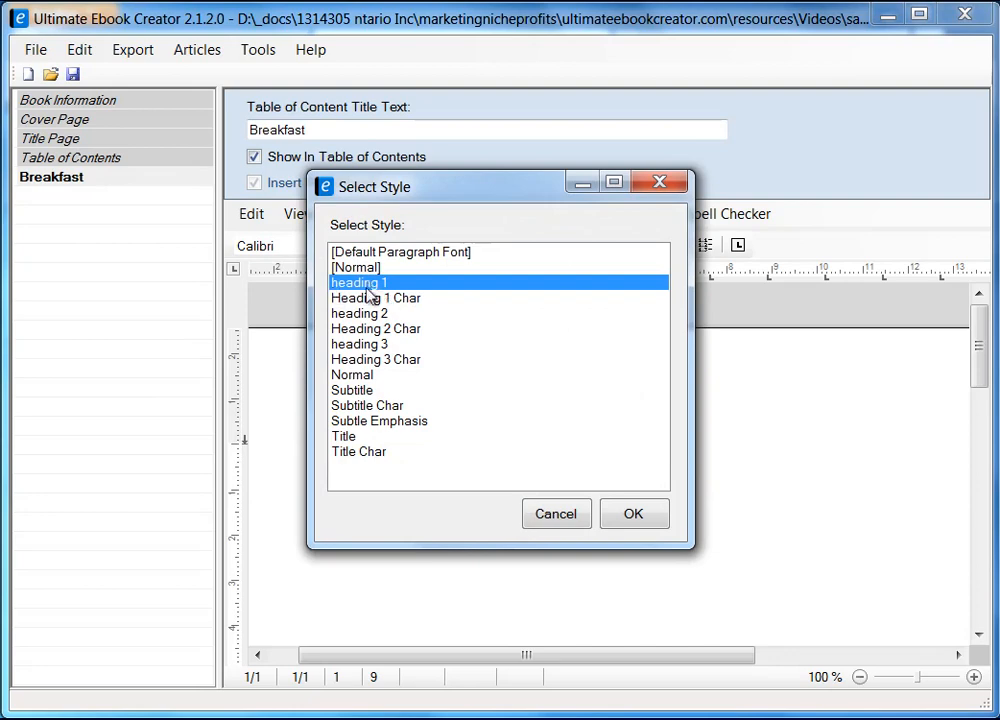
left_click(646, 516)
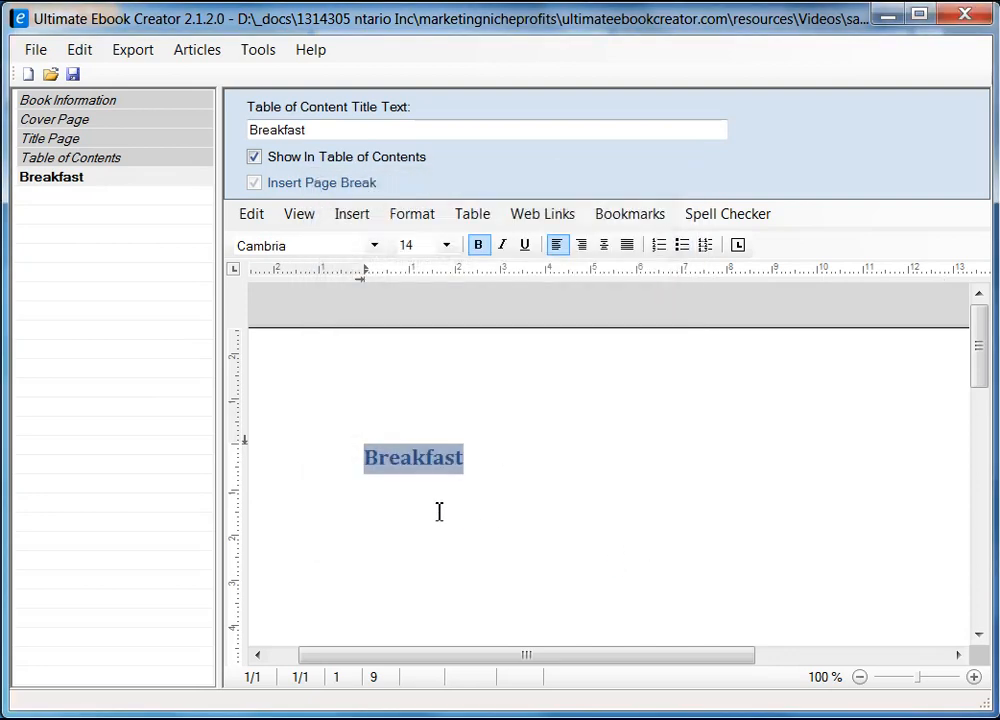
left_click(392, 530)
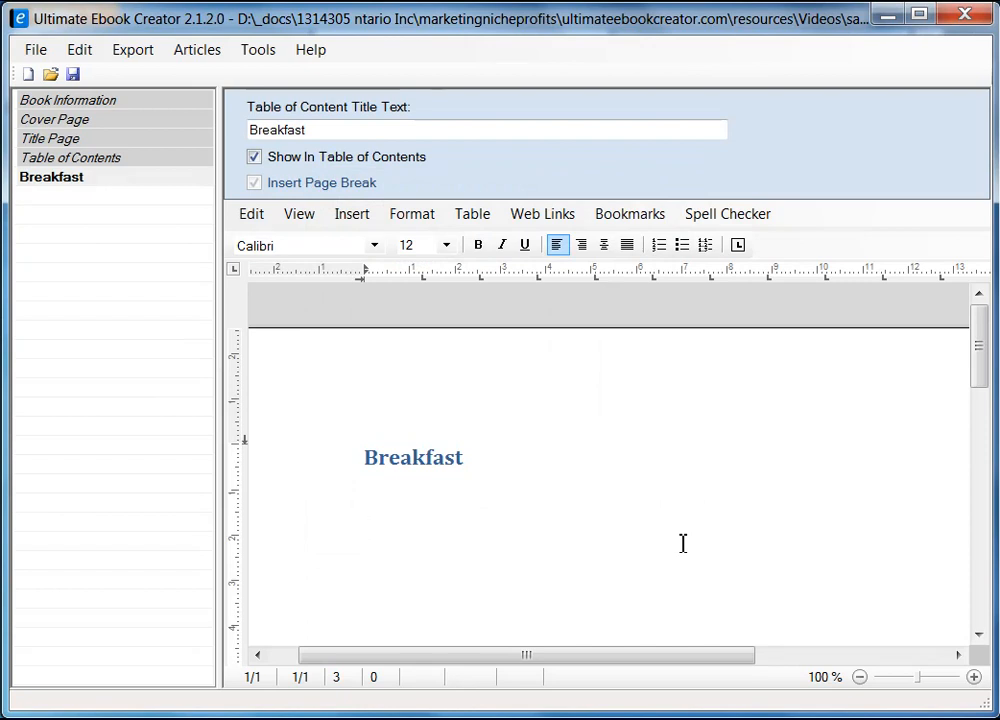
Type 'Here are all my favorite recipes' under the heading, correcting 'favorite' via spelling suggestions.
type("this is t")
key("shift+Home")
type("Her")
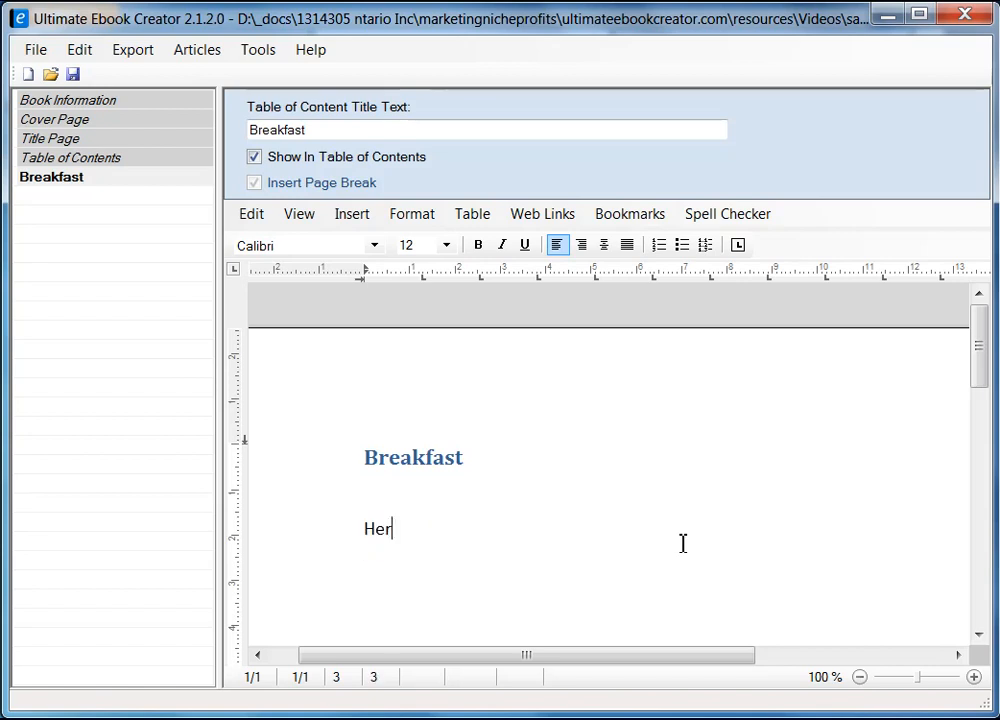
type("e are all my f")
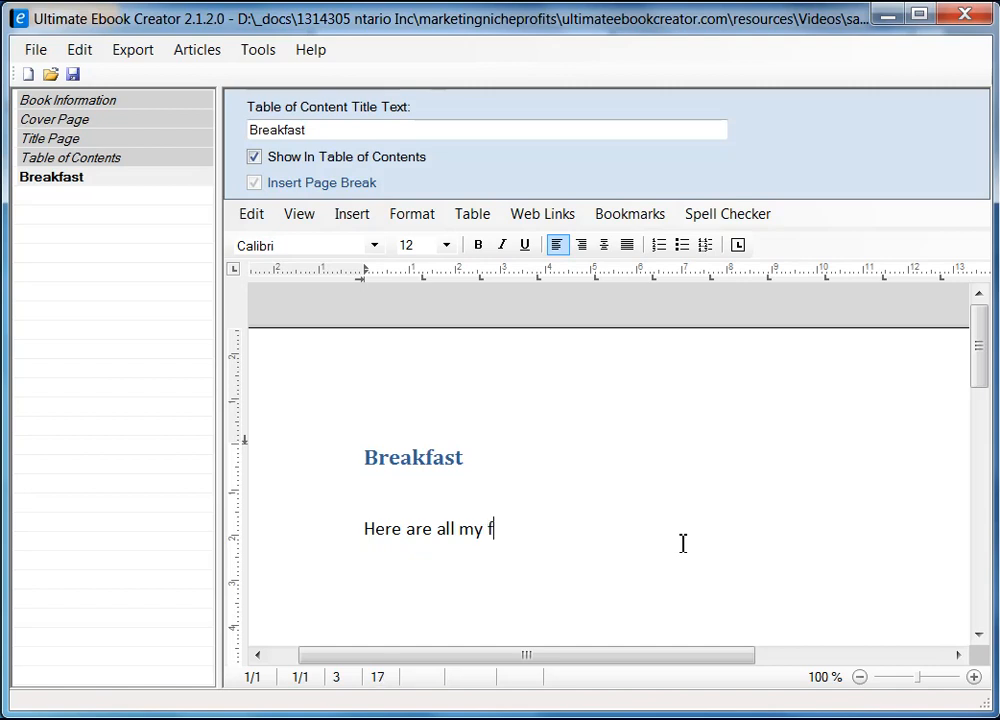
type("avoraite re")
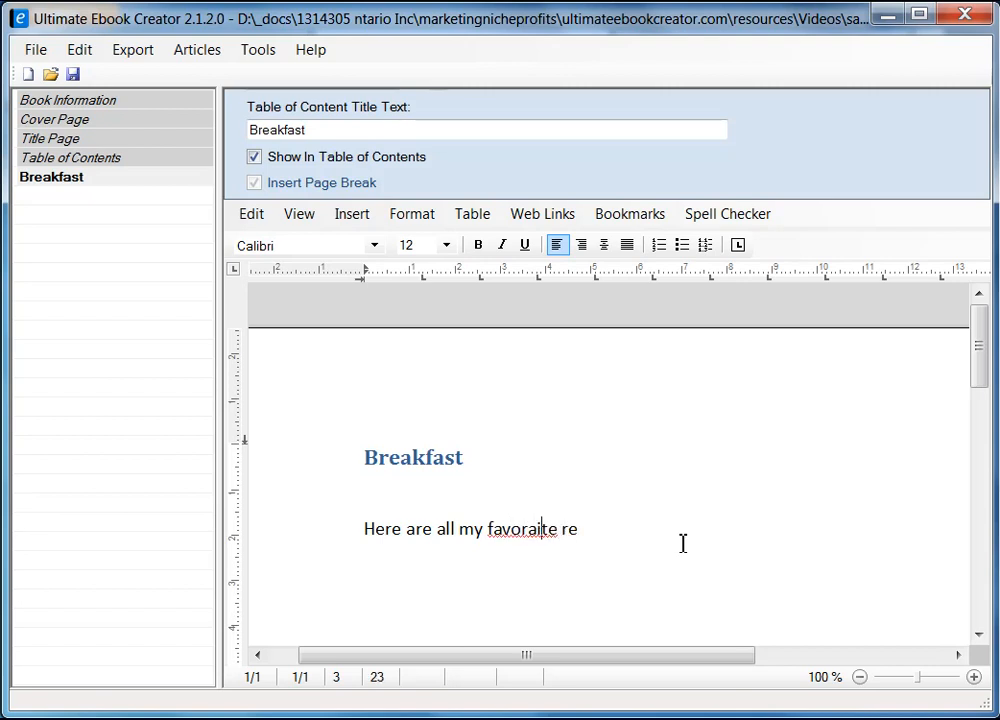
right_click(527, 538)
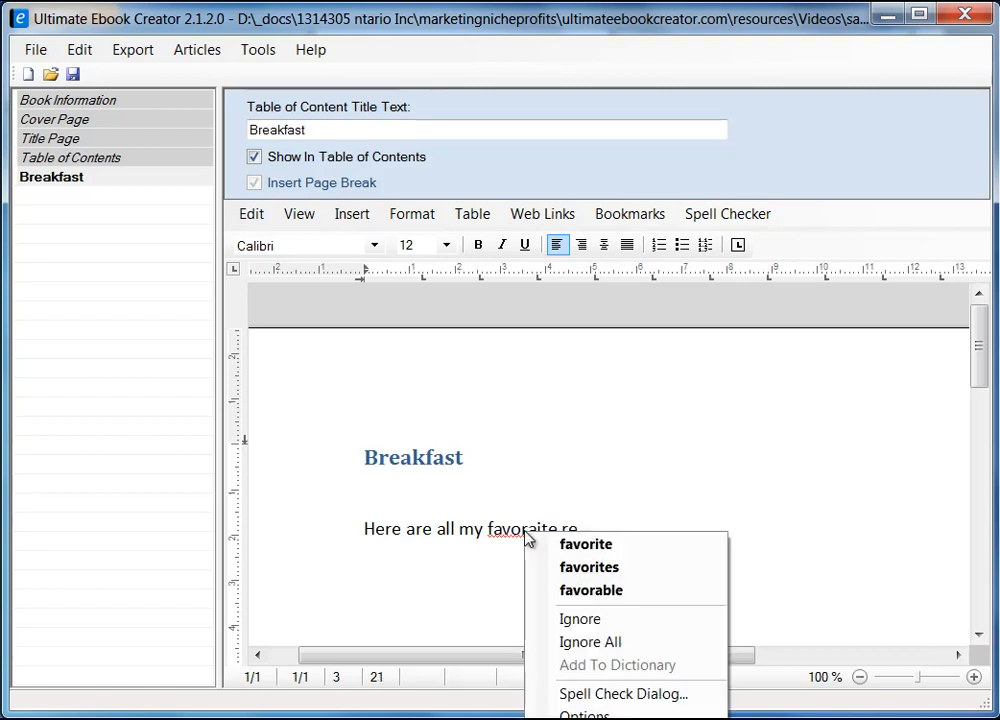
left_click(588, 546)
type("ipes")
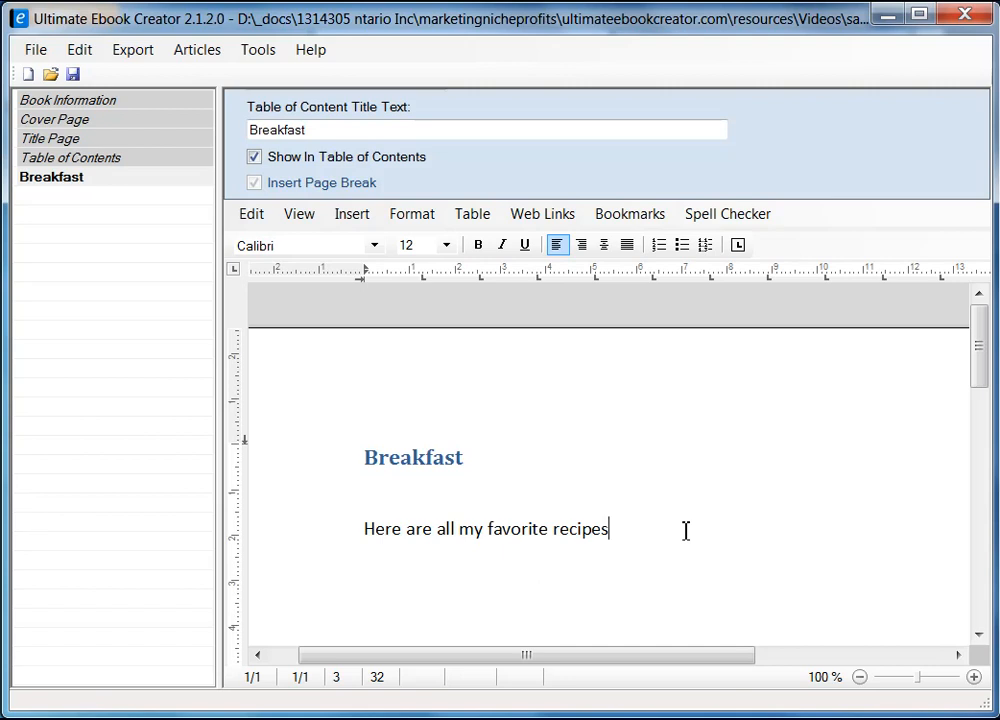
Finish the sentence with 'that i enjoy for breakfast.' and select the Breakfast chapter.
type("that i ")
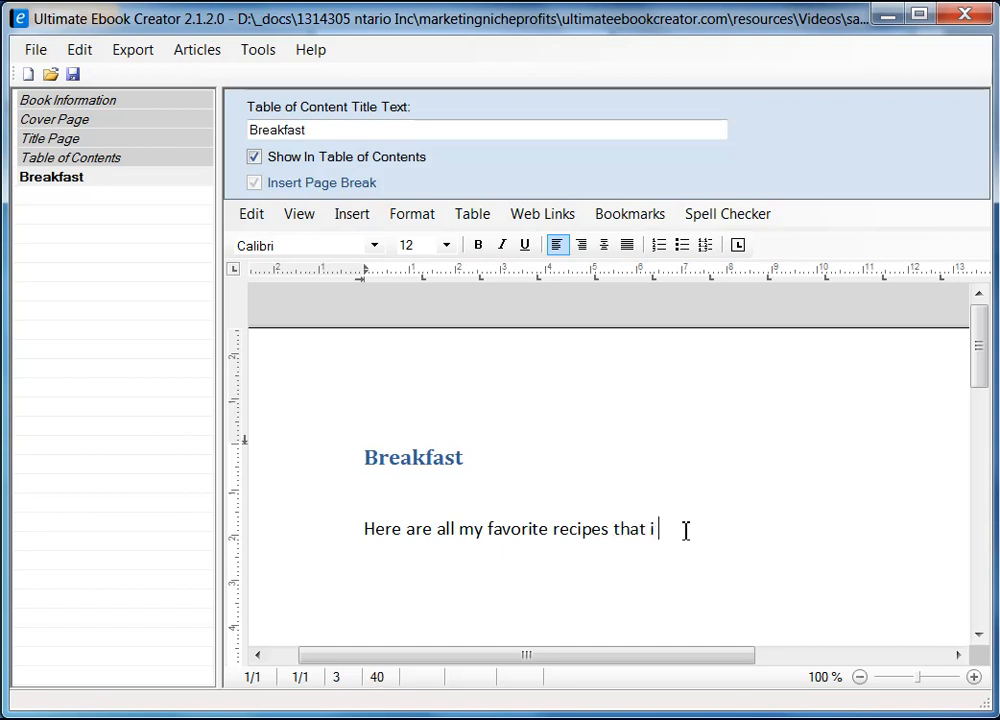
type("enjoy for bee")
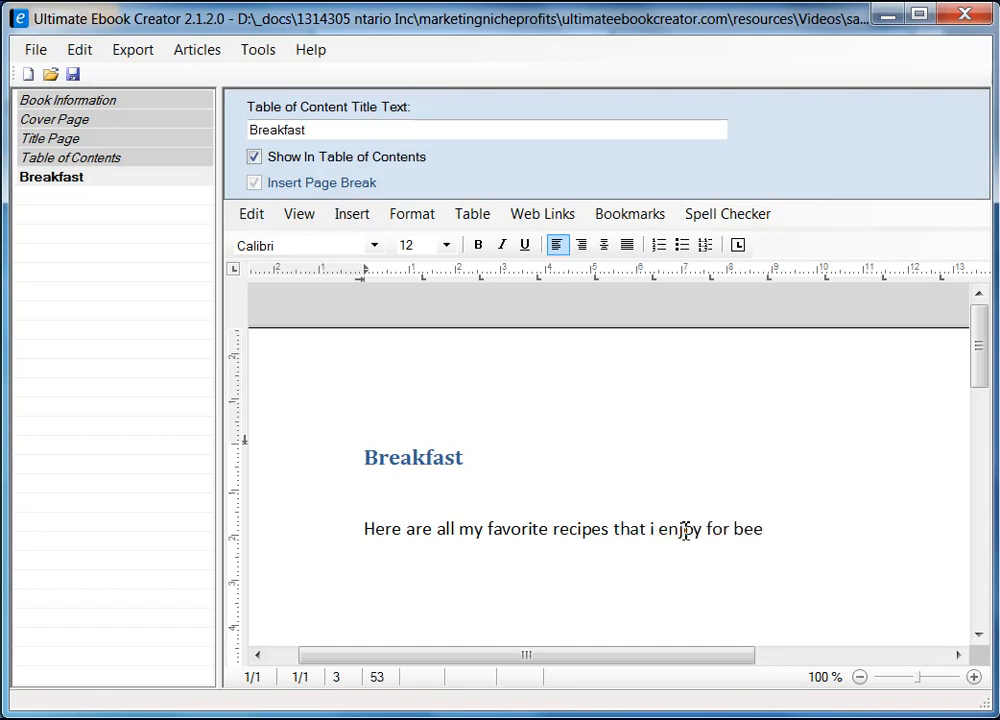
key("BackSpace")
type("akfast")
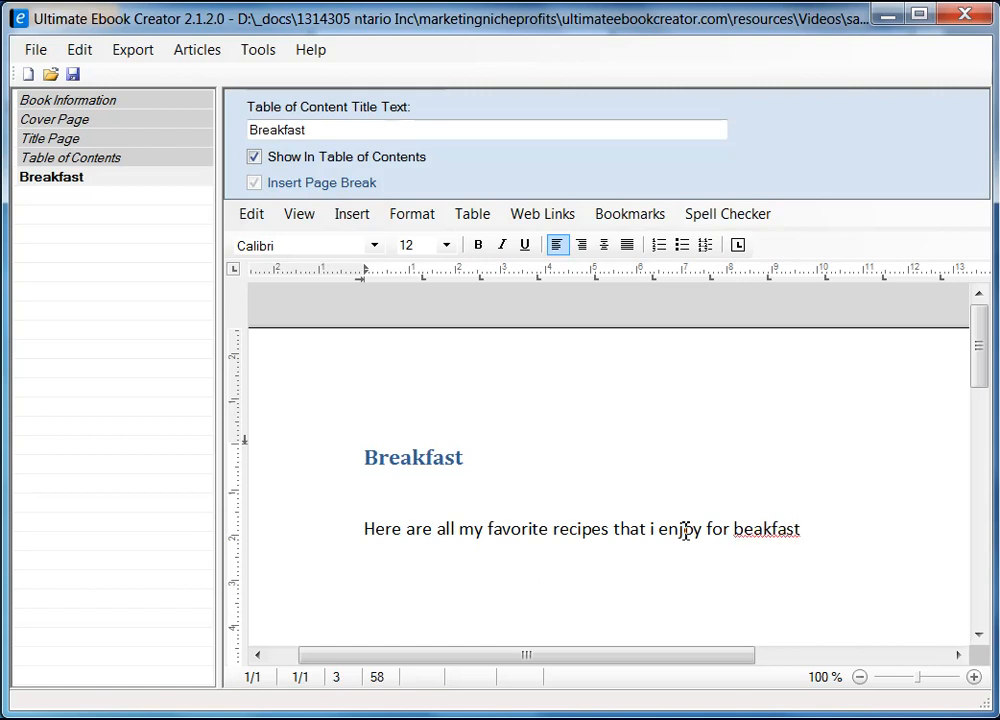
type("r")
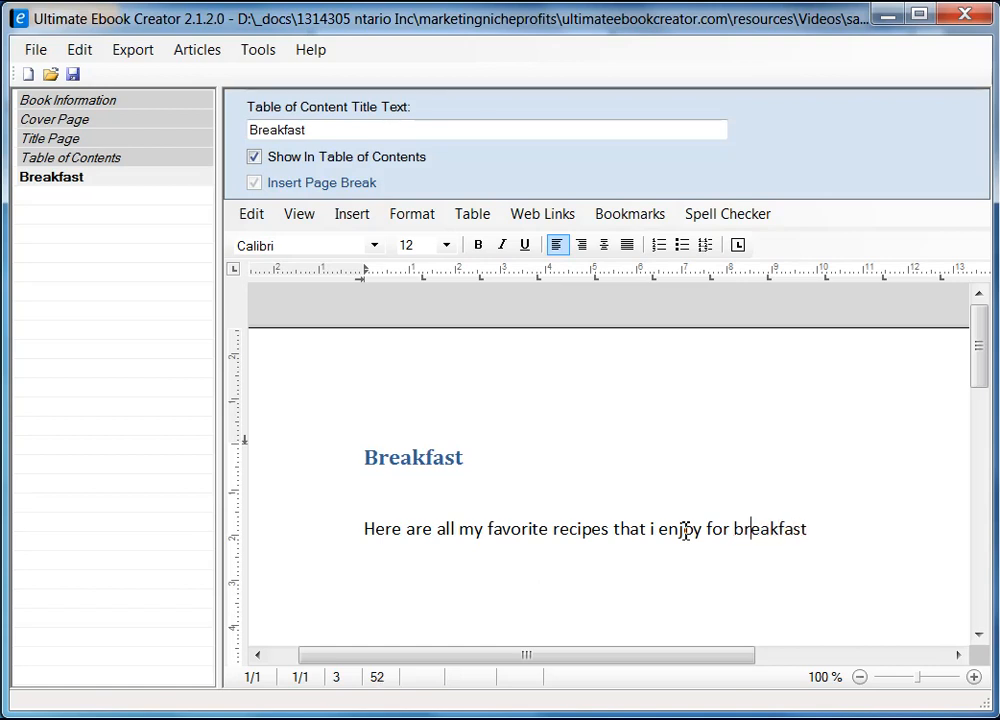
key("End")
type(".")
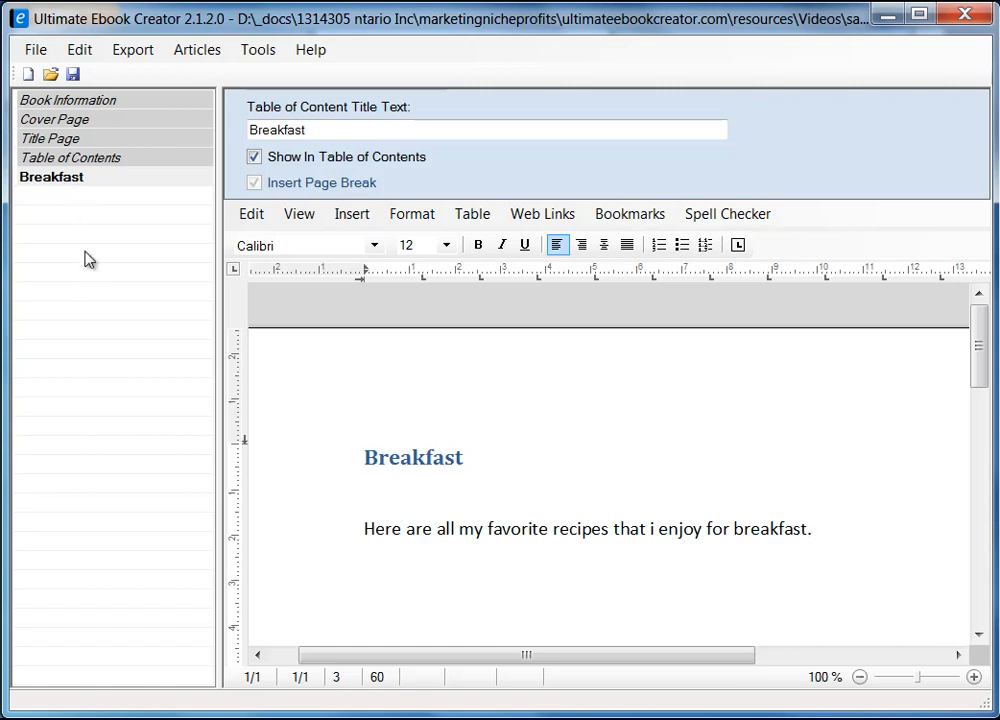
left_click(40, 184)
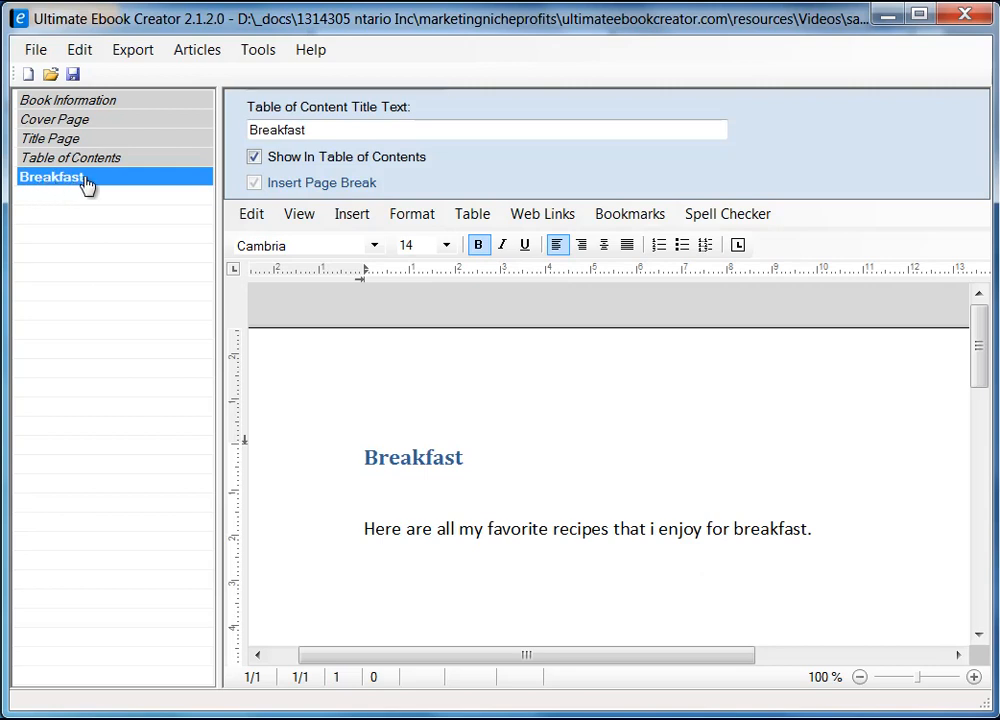
Start a new section under the Breakfast chapter and switch to the Firefox recipe page.
right_click(88, 182)
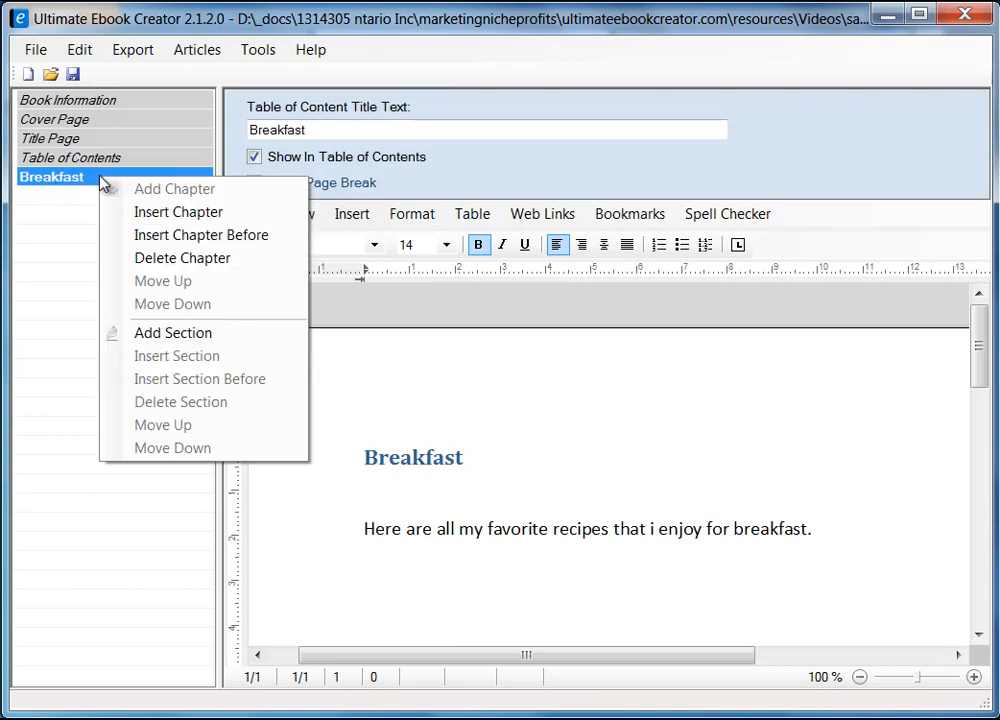
left_click(165, 340)
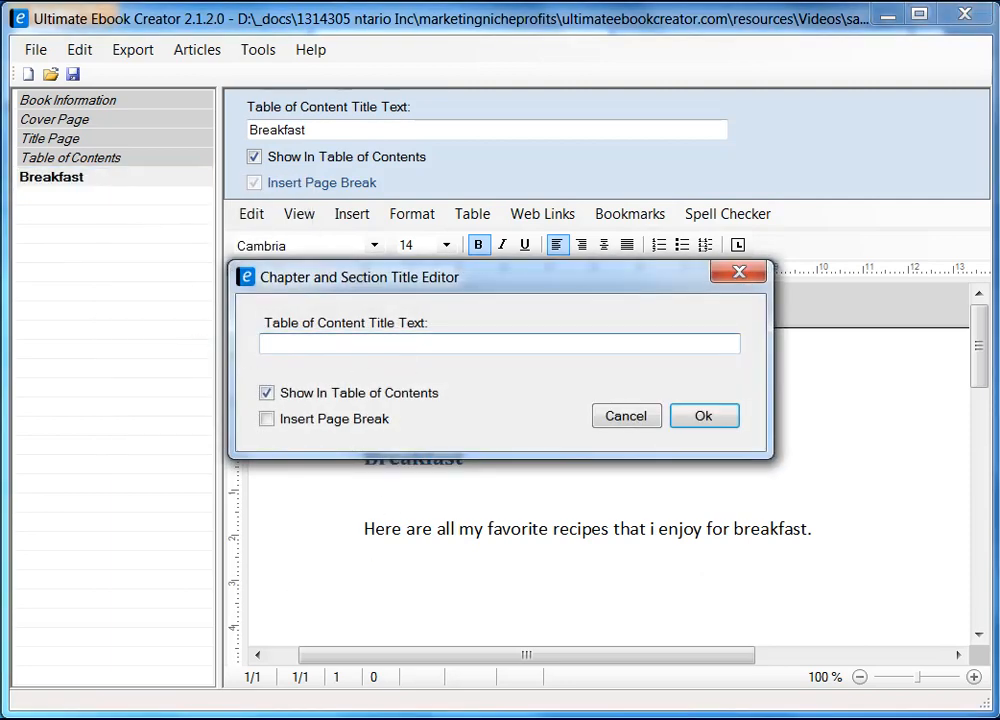
key("alt+Tab")
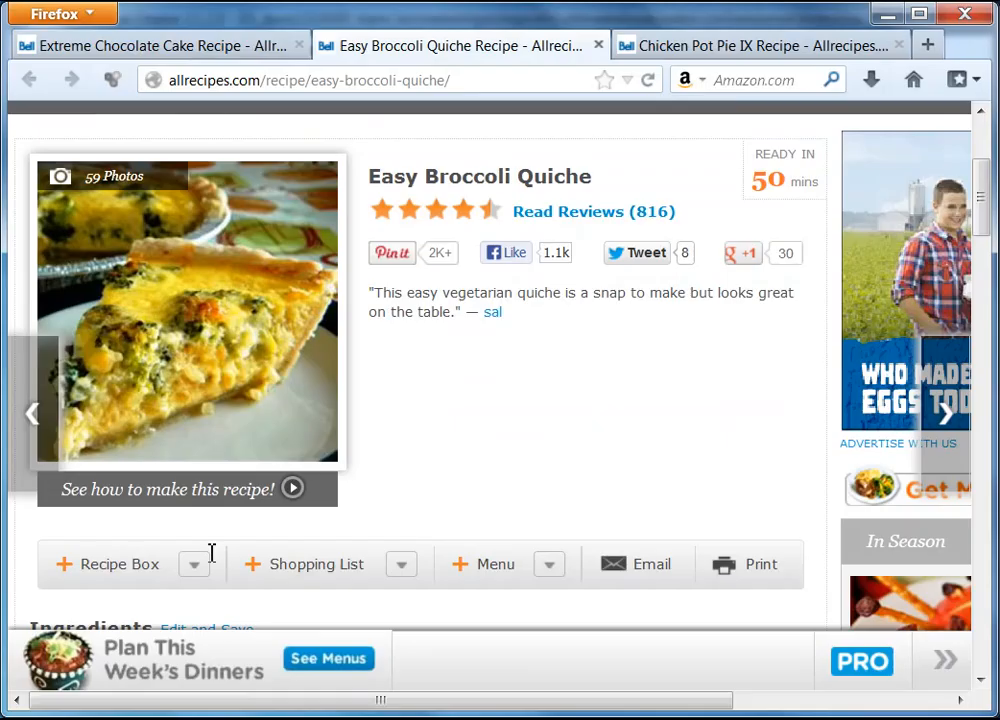
Copy the recipe title 'Easy Broccoli Quiche' from the allrecipes page and return to the ebook.
mouse_move(486, 176)
left_mouse_down()
mouse_move(502, 312)
mouse_move(486, 176)
left_mouse_up()
left_click_drag(383, 176, 580, 177)
right_click(578, 177)
left_click(628, 197)
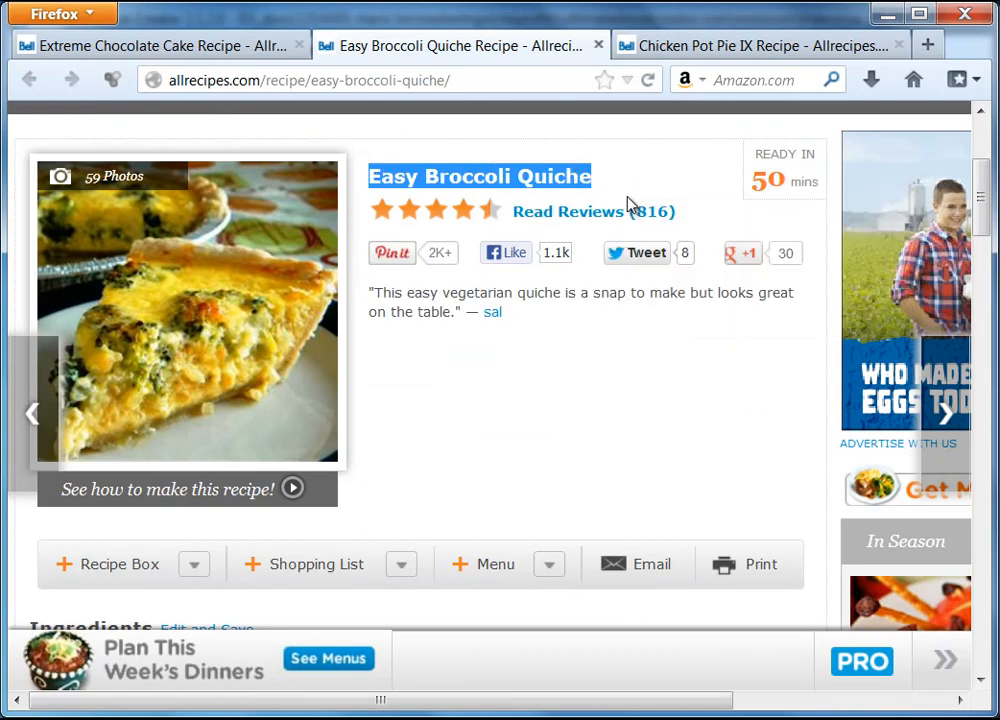
key("alt+Tab")
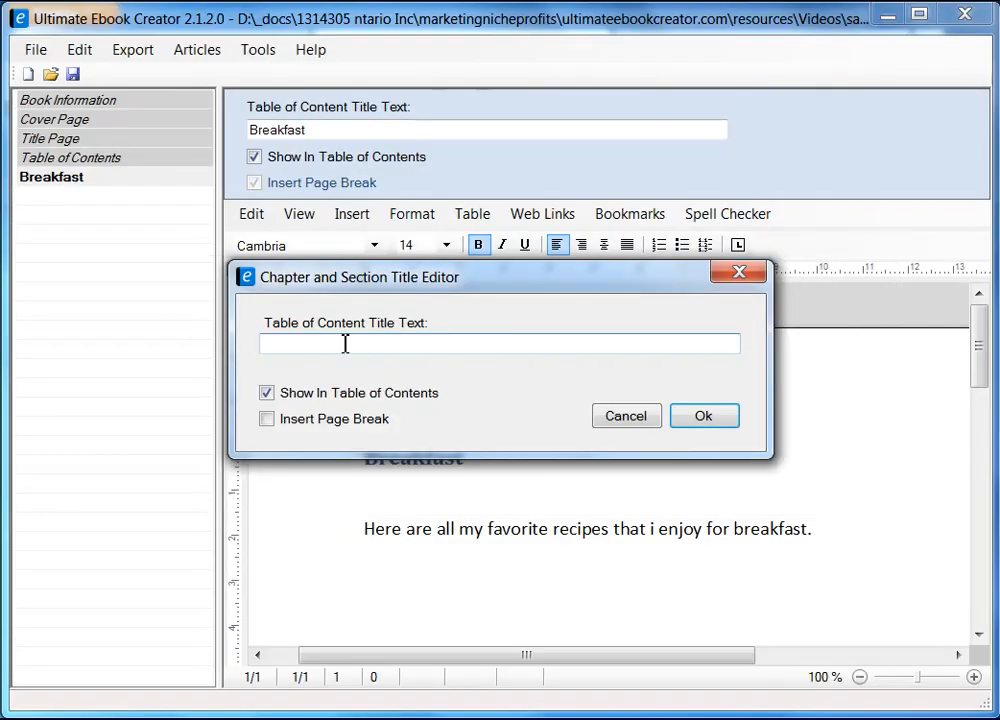
Paste 'Easy Broccoli Quiche' as the section title with Insert Page Break enabled, and create it.
right_click(343, 344)
left_click(393, 434)
left_click(267, 420)
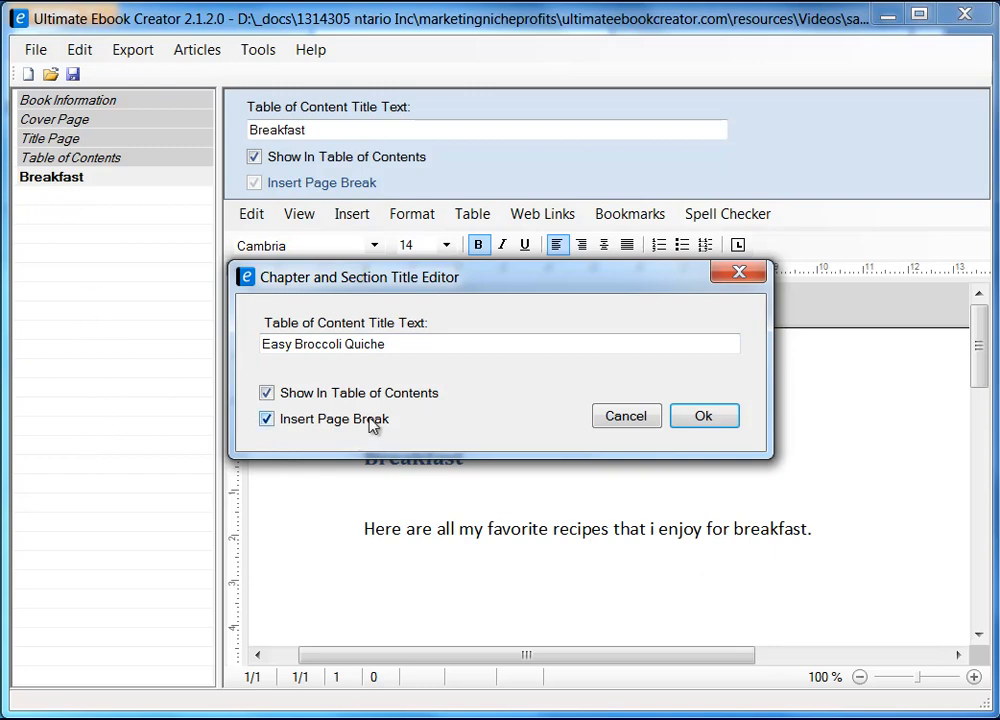
left_click_drag(444, 277, 480, 274)
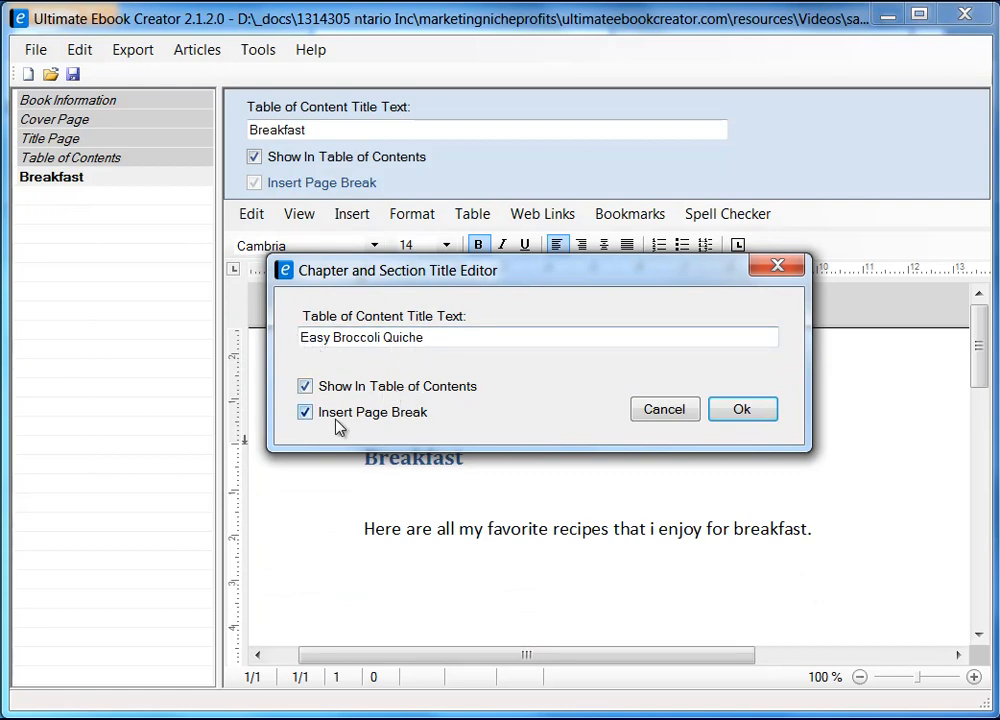
left_click(750, 412)
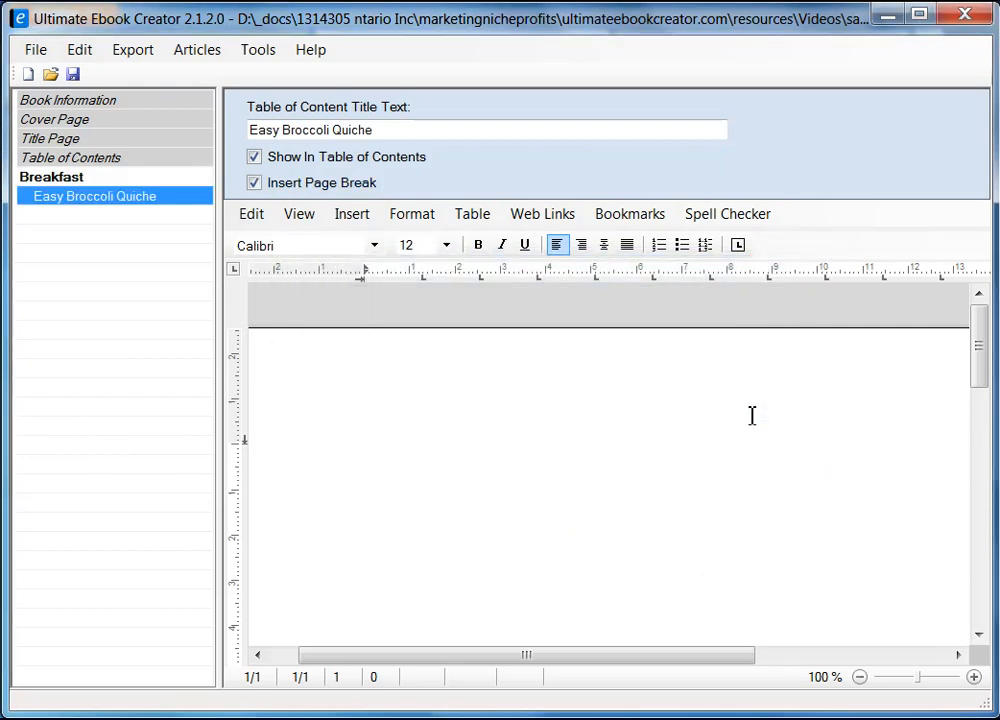
Type 'Easy Broccoli Quiche' as the first line of the quiche section page, then switch to Firefox.
left_click(80, 182)
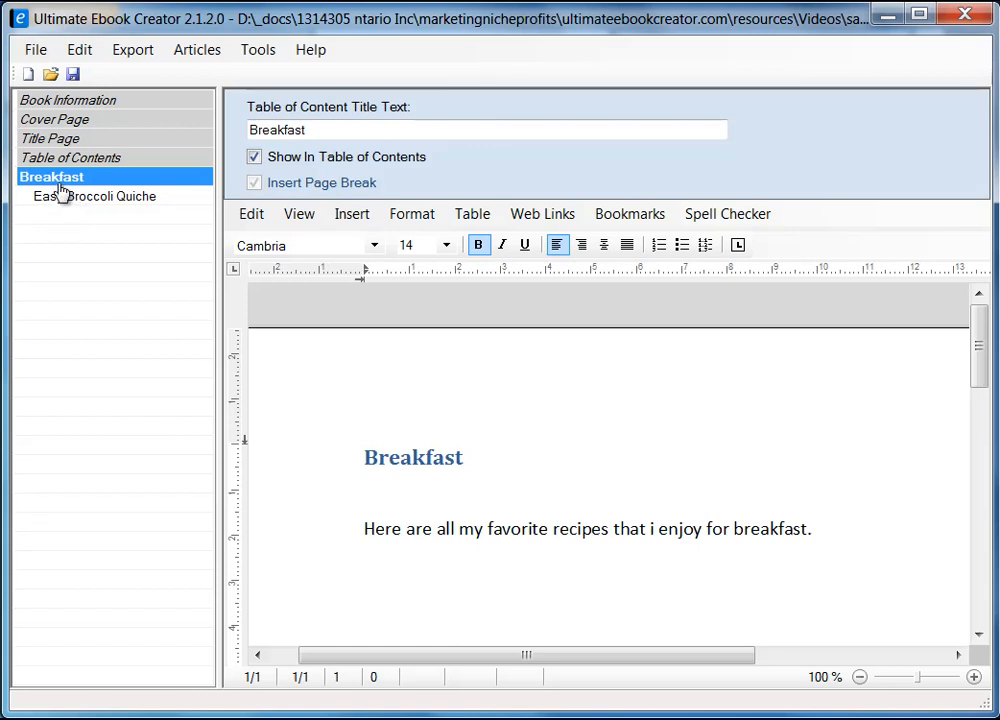
left_click(72, 199)
left_click(504, 440)
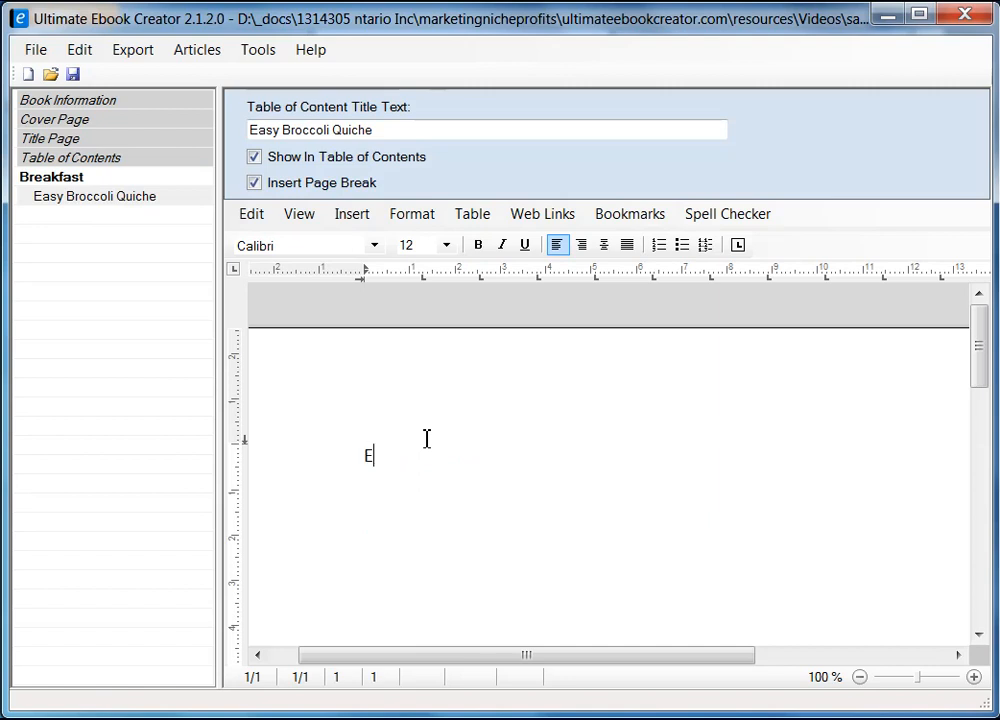
type("asy Bro")
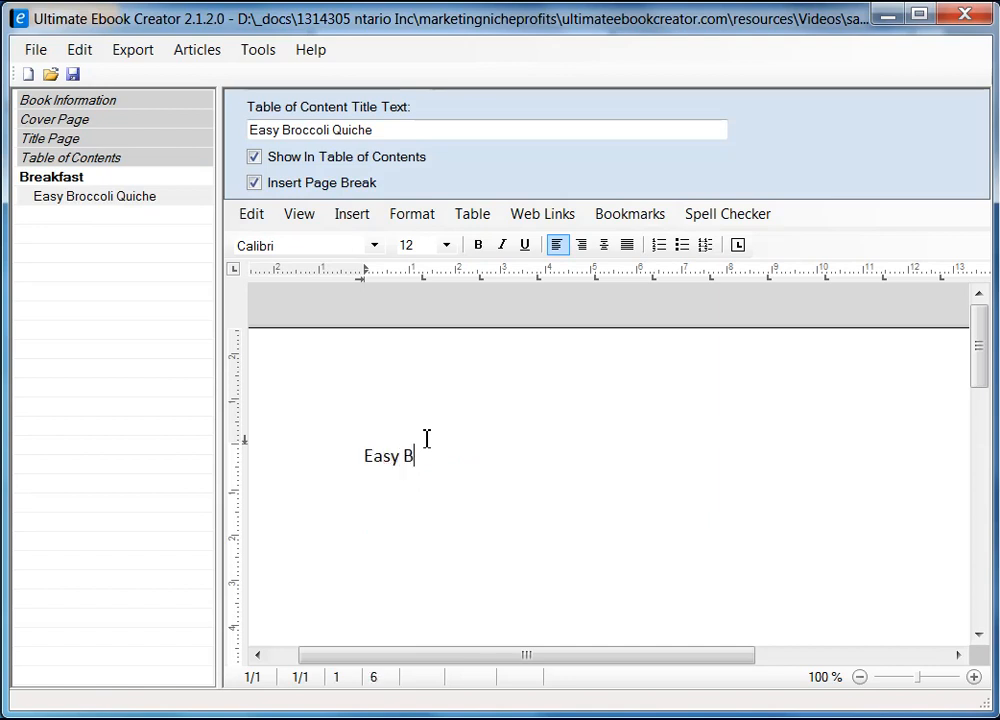
type("c")
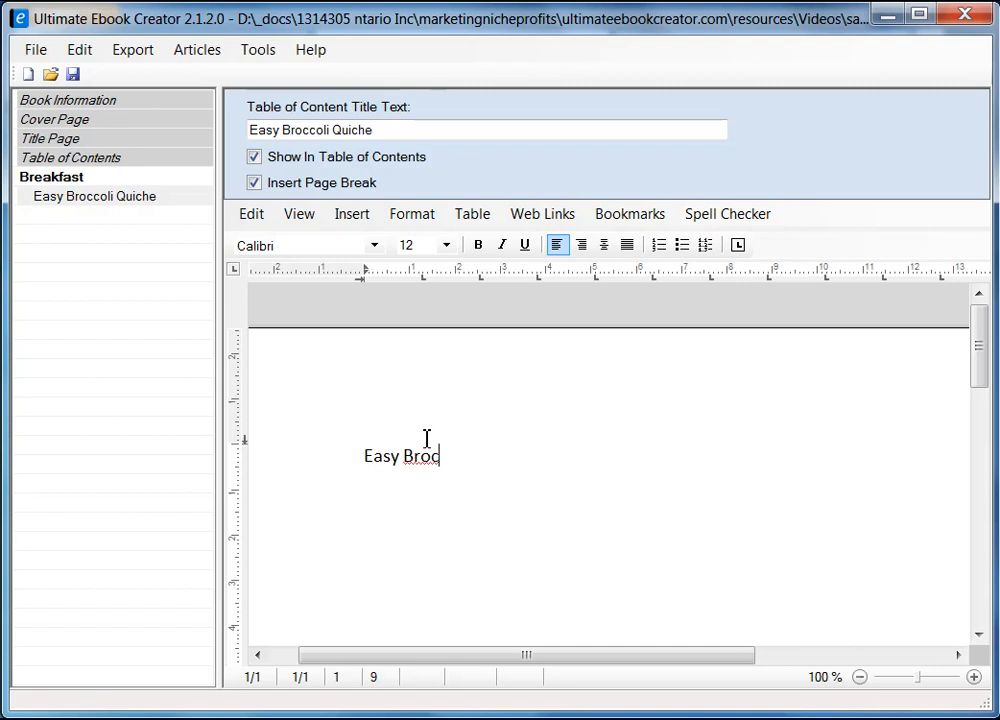
type("colie")
key("BackSpace")
type("Quicj")
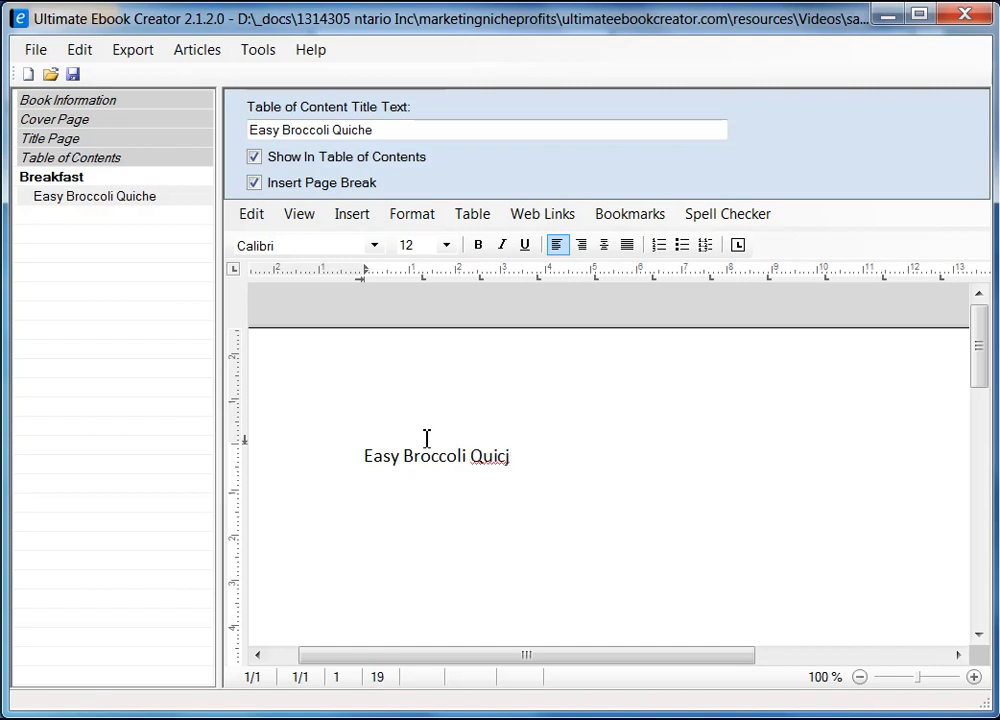
type("e")
key("Return")
key("Return")
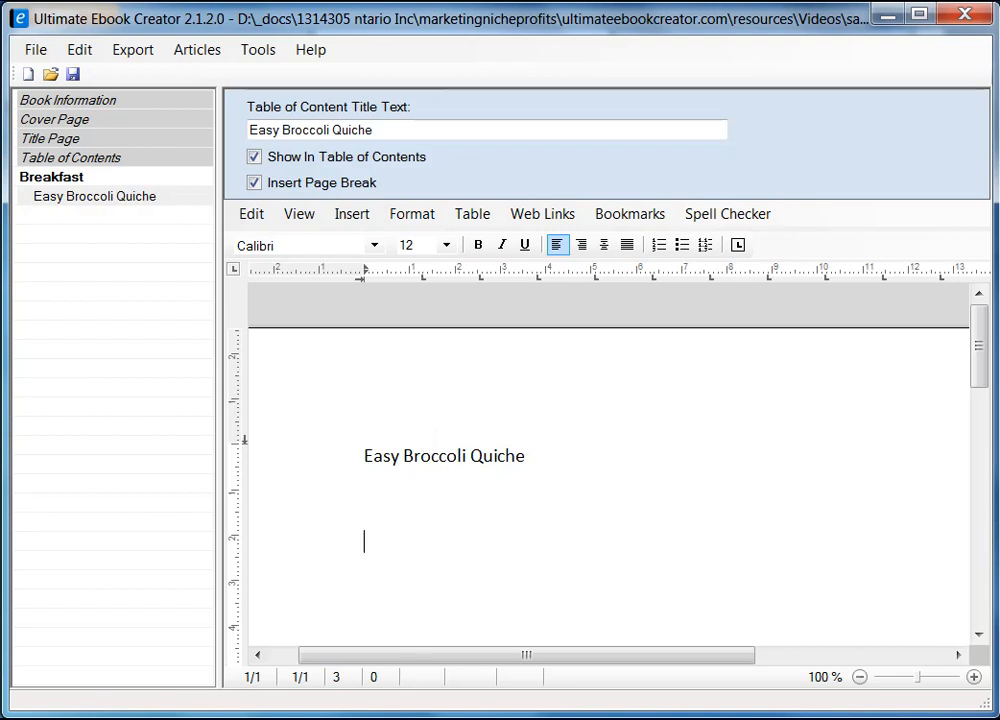
key("alt+Tab")
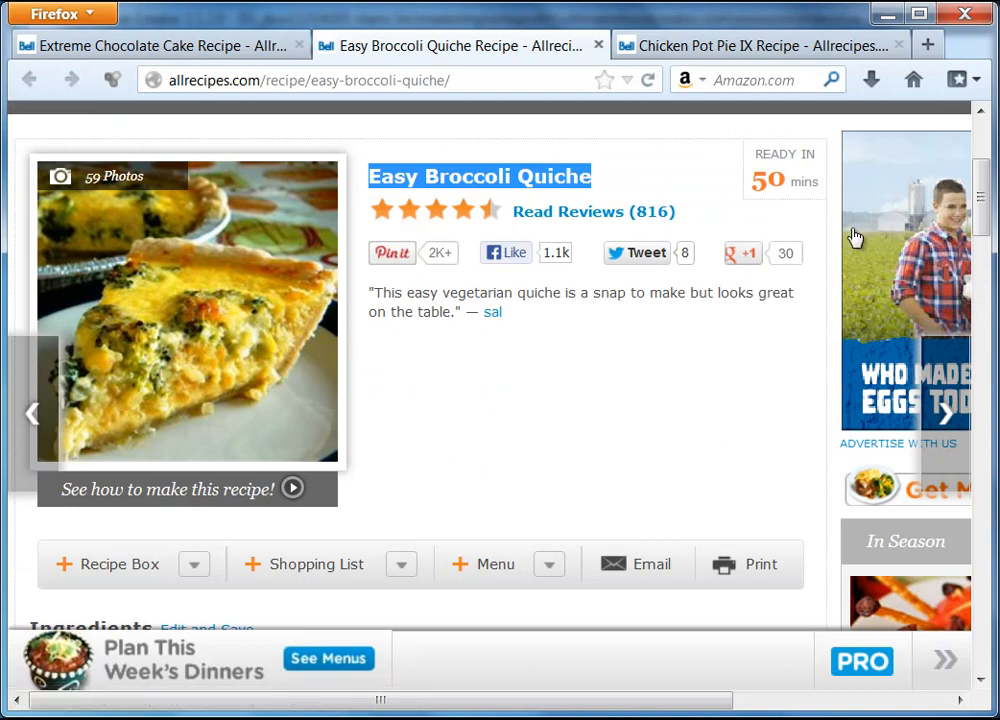
Minimise Firefox to bring the Easy Broccoli Quiche page back into view.
left_click(890, 16)
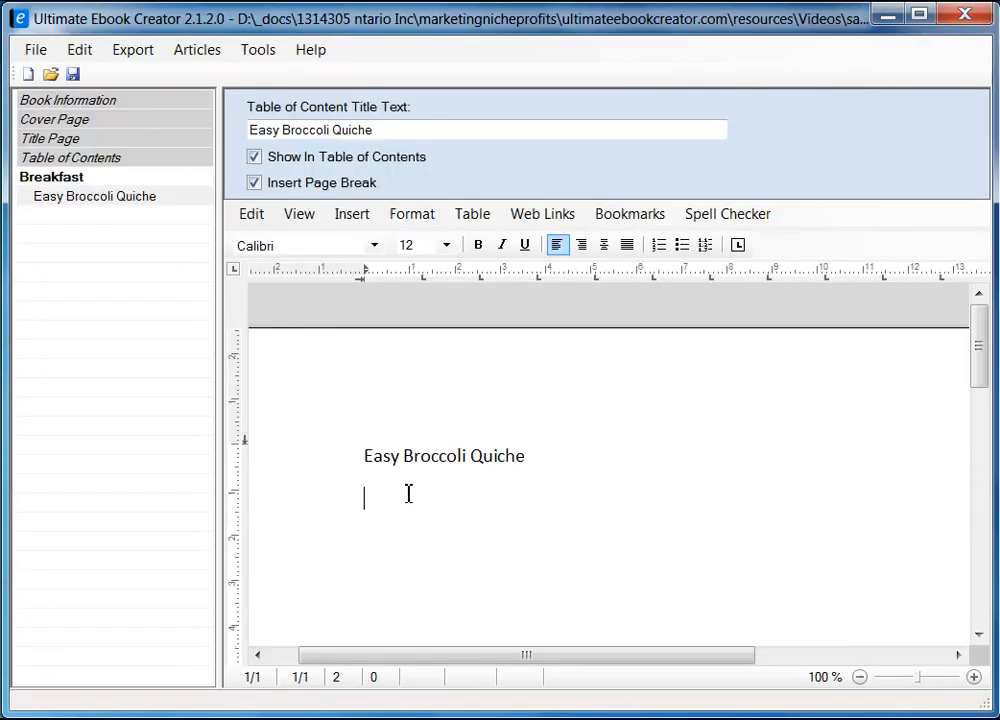
left_click(352, 214)
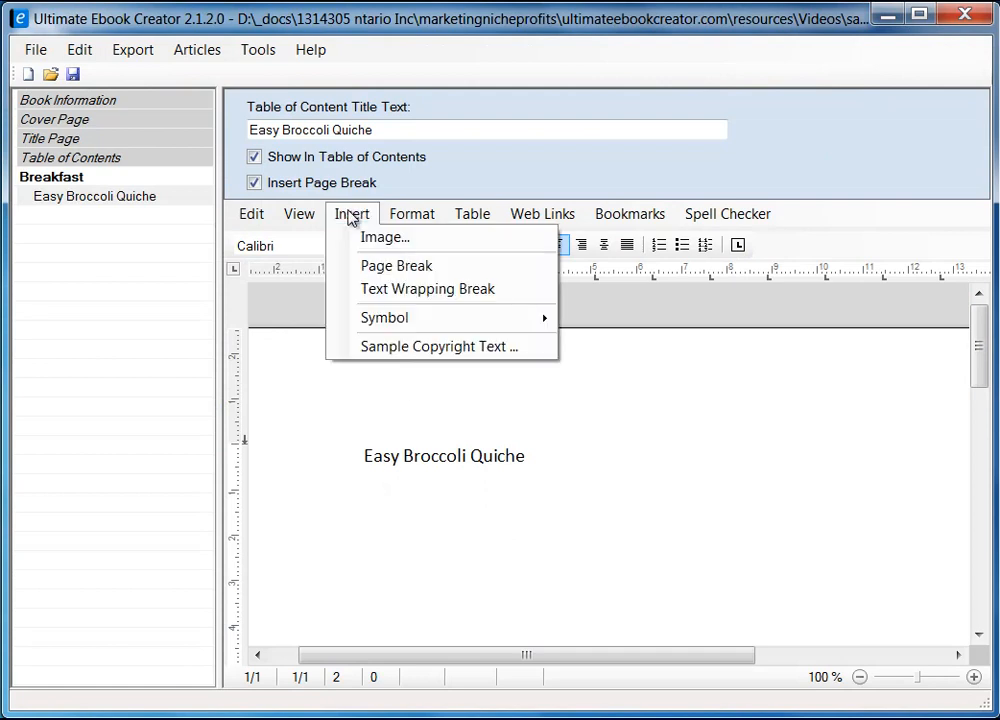
left_click(377, 510)
right_click(371, 512)
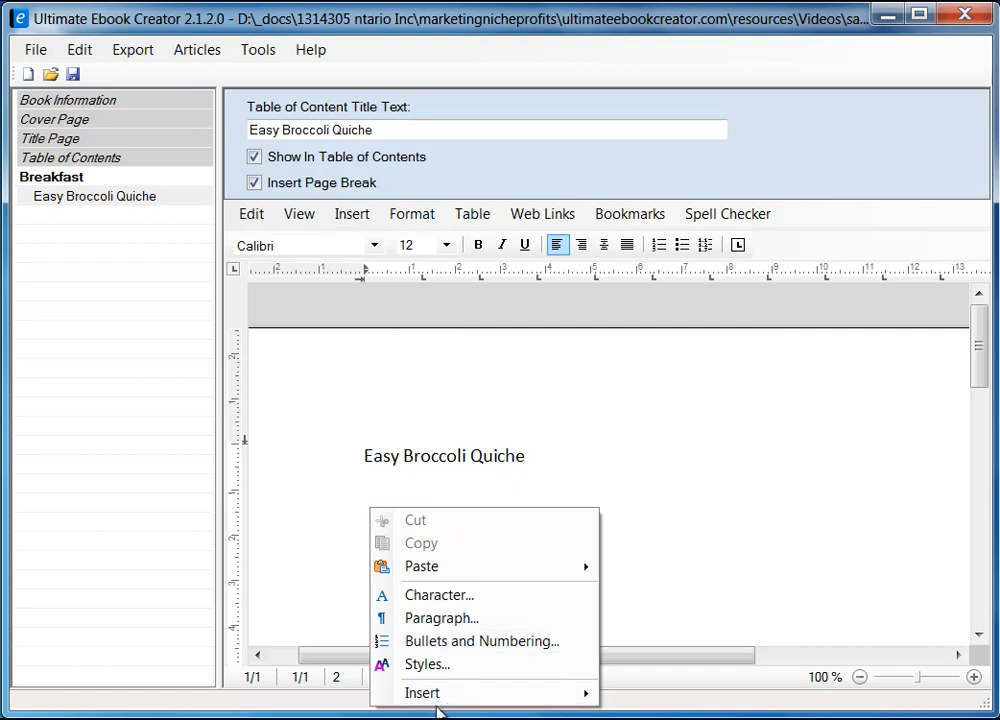
mouse_move(442, 698)
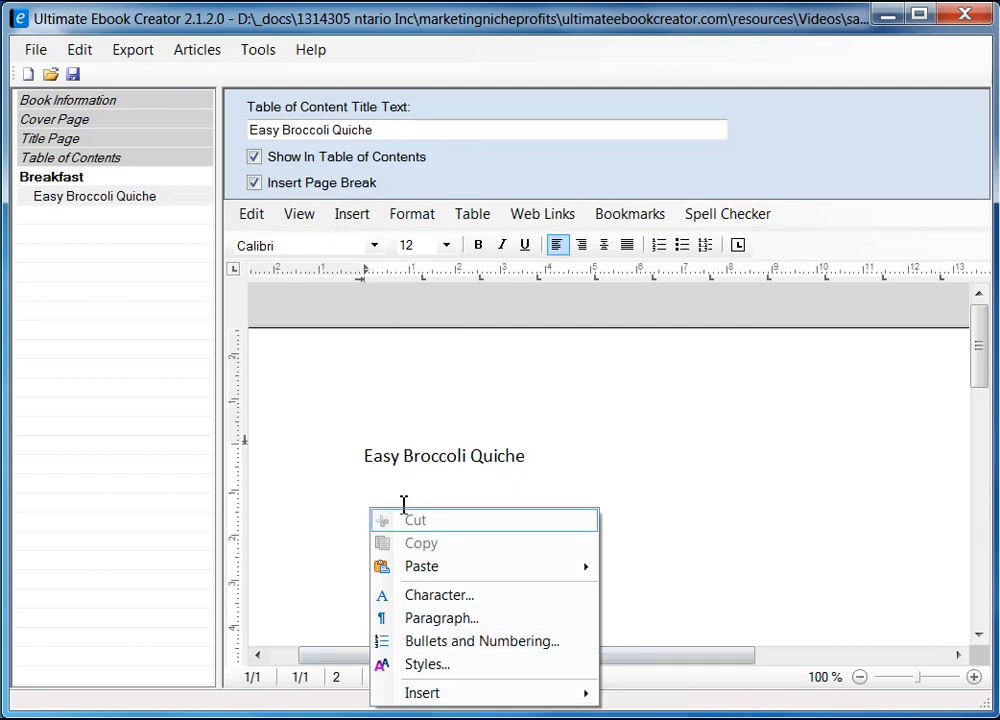
left_click(382, 482)
left_click(379, 502)
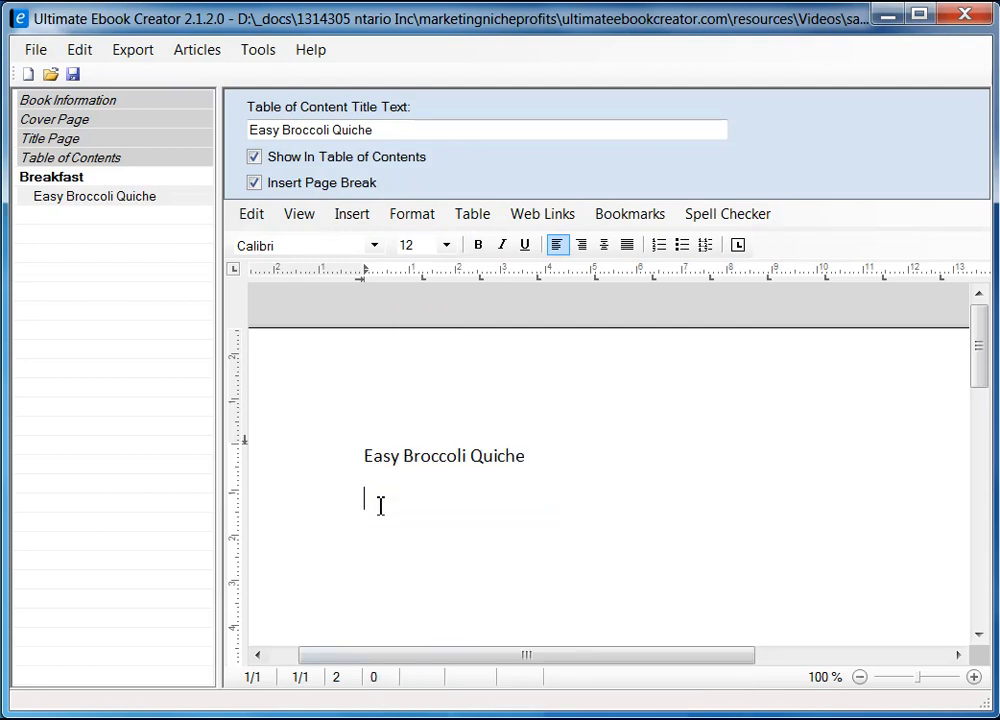
left_click(340, 217)
Insert the JPEG photo quiche.jpg beneath the Easy Broccoli Quiche heading.
left_click(381, 238)
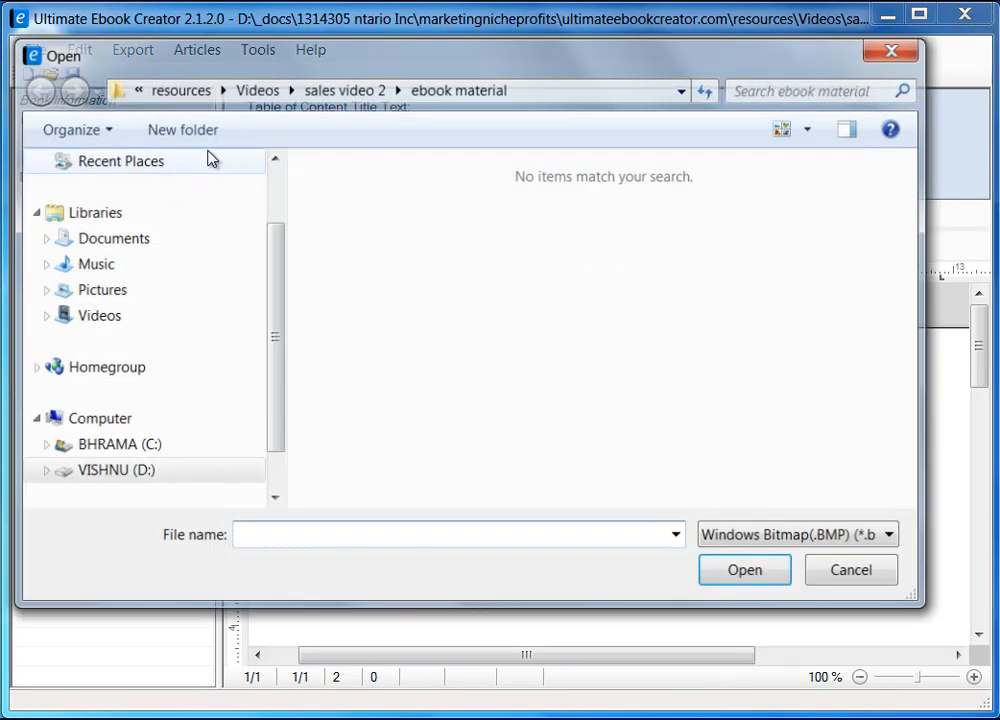
left_click_drag(367, 55, 401, 72)
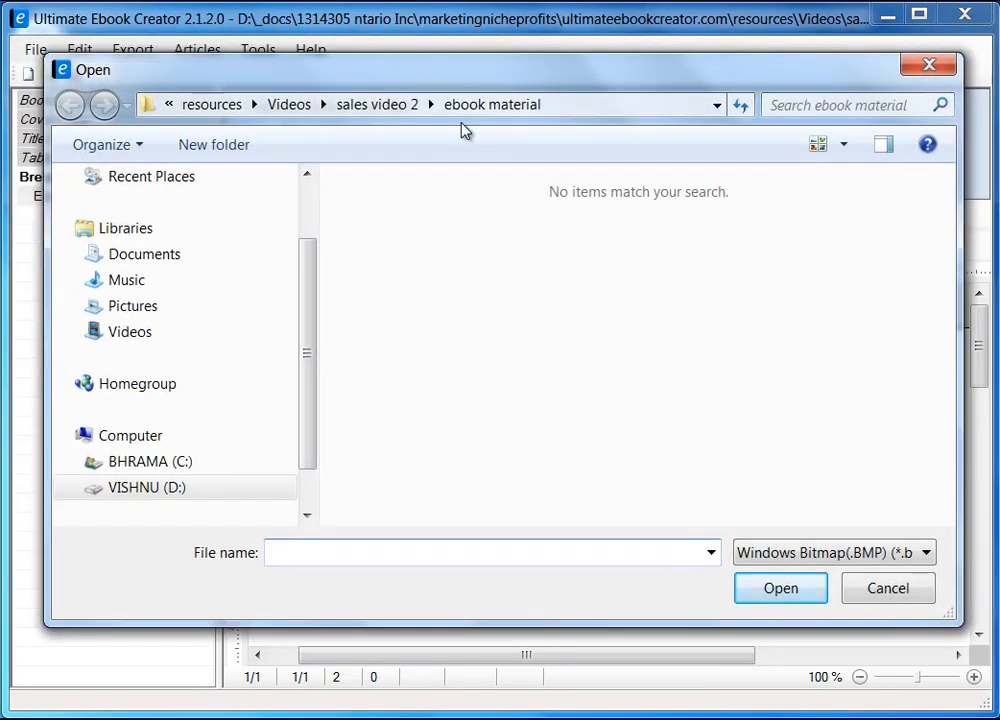
left_click(928, 556)
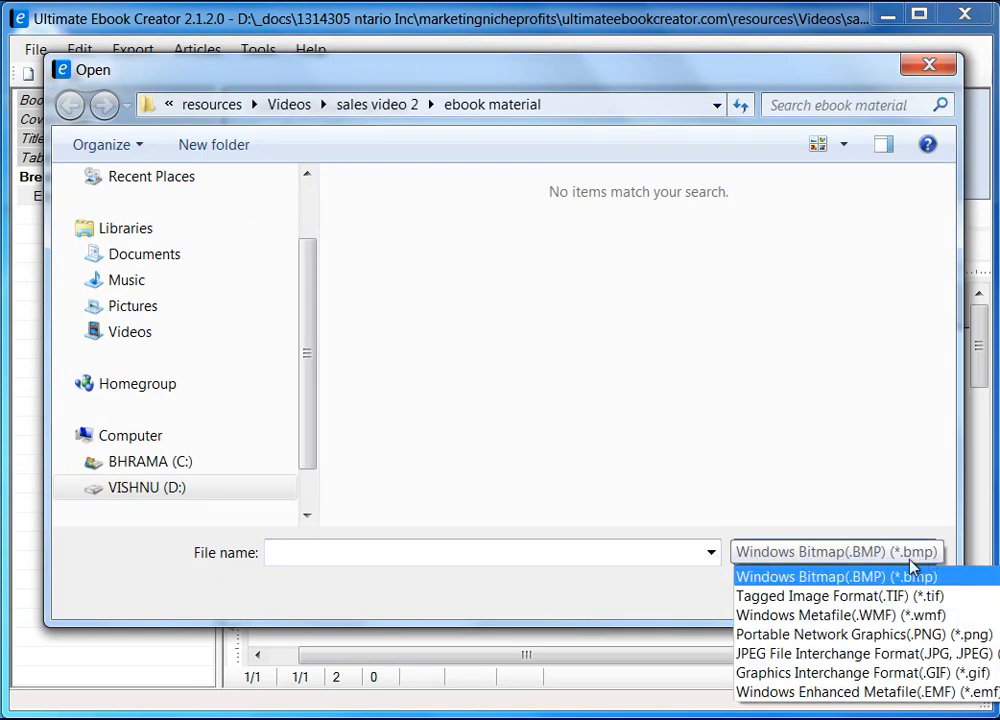
left_click(900, 653)
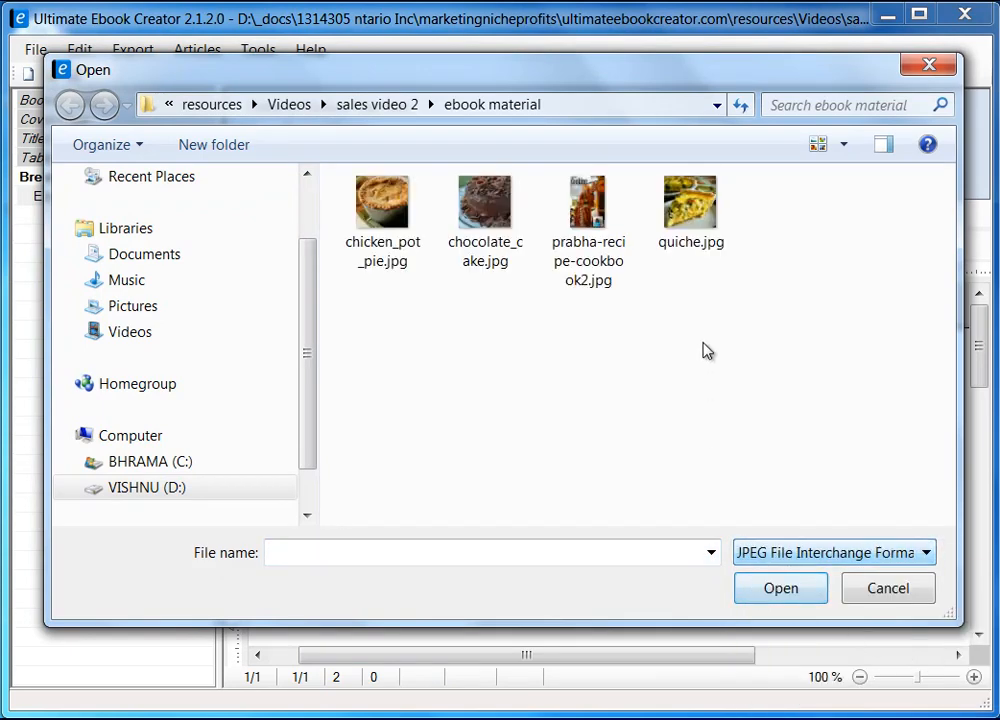
left_click(712, 200)
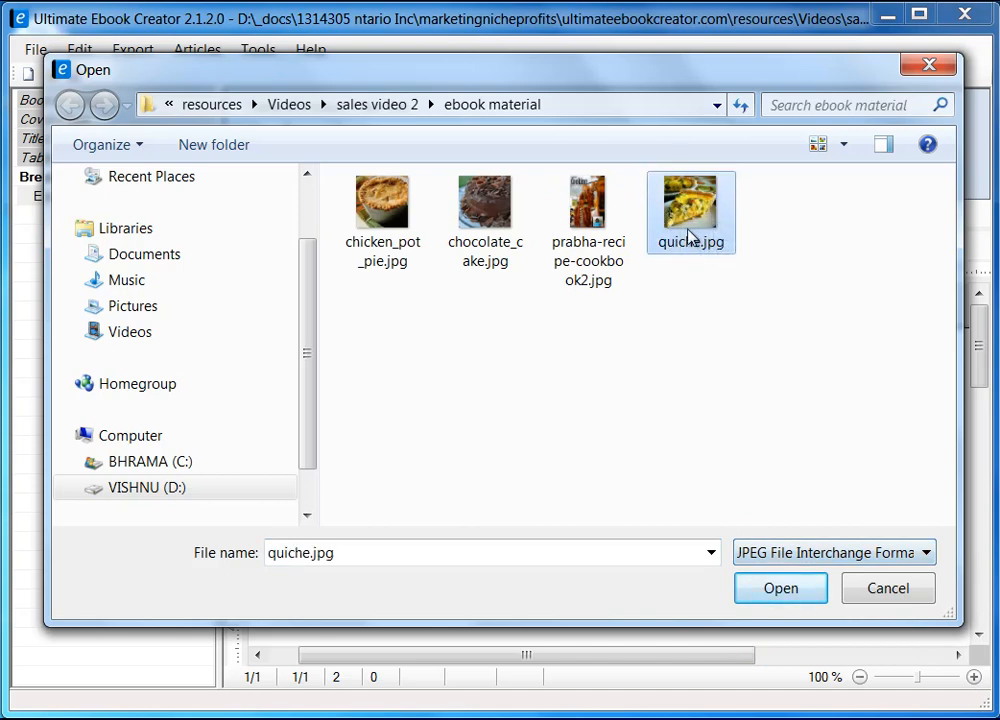
left_click(797, 592)
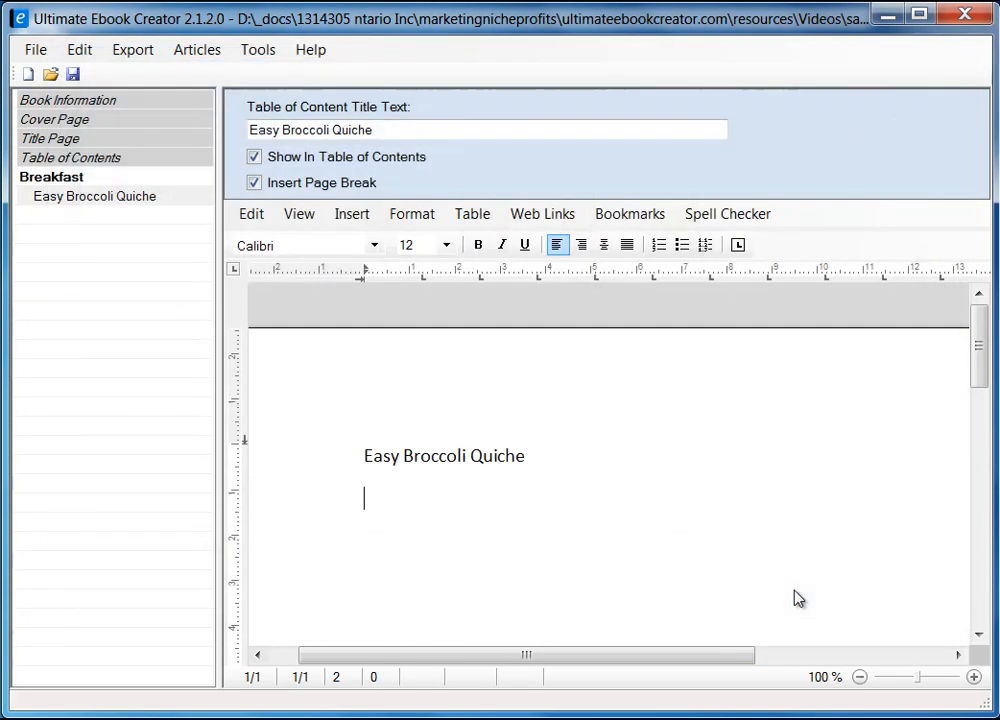
left_click_drag(980, 358, 982, 387)
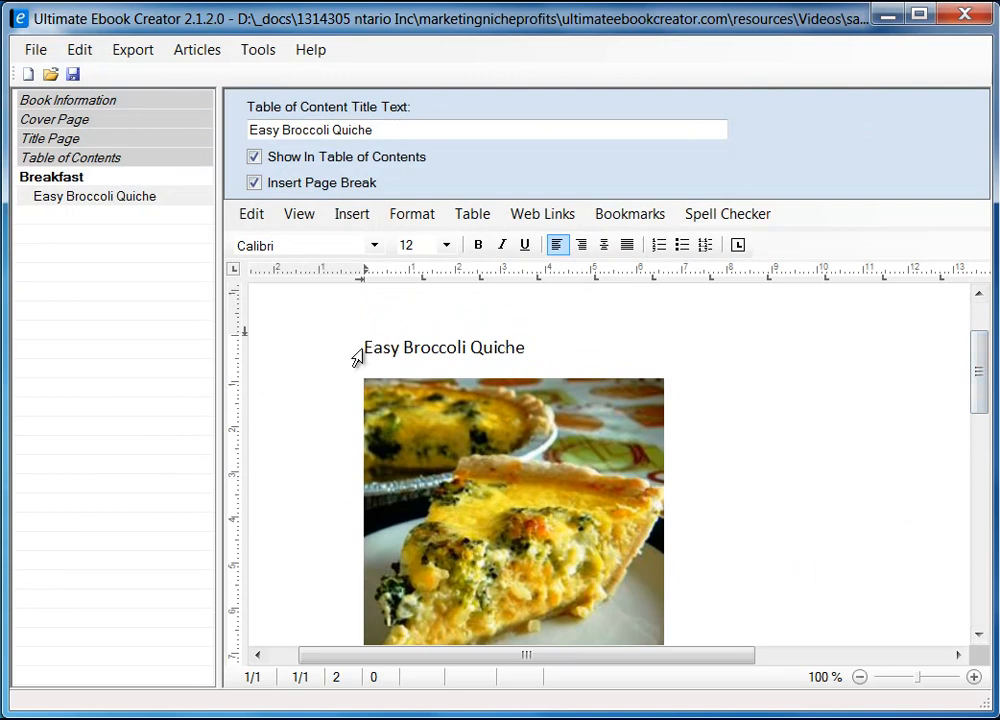
Apply the heading 2 style to the Easy Broccoli Quiche title.
left_click(310, 353)
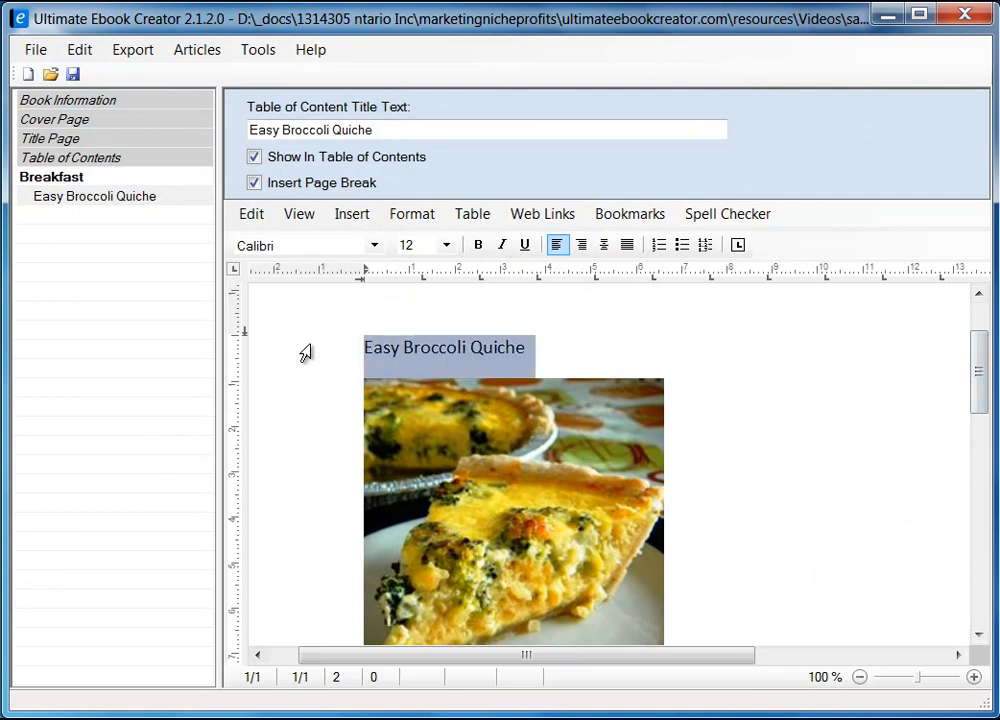
left_click(403, 215)
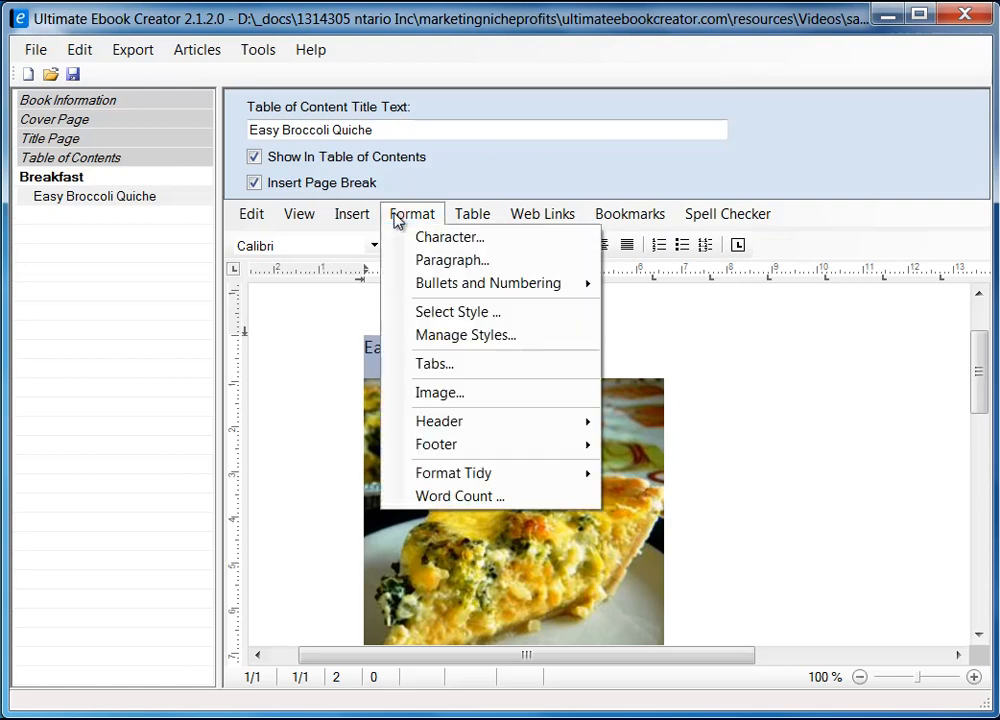
left_click(460, 313)
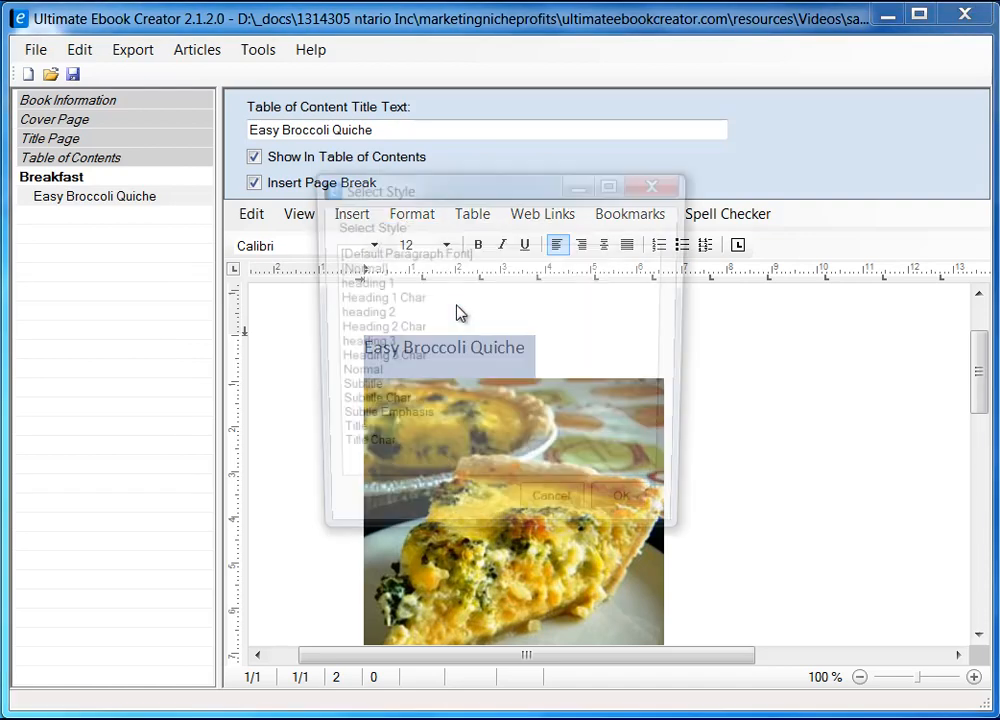
left_click(382, 314)
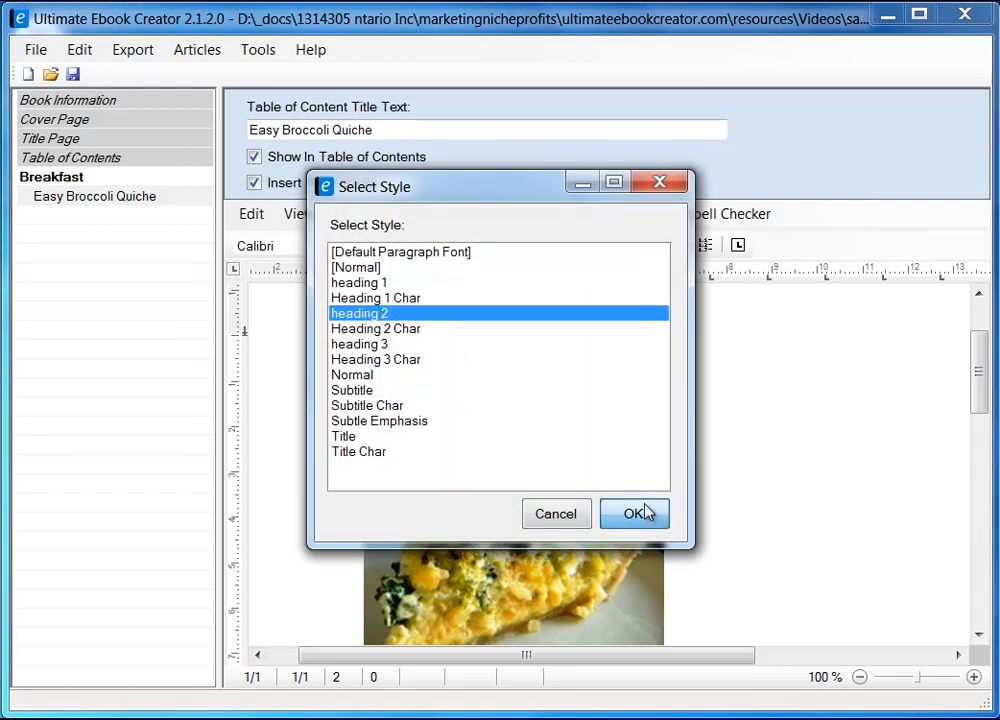
left_click(640, 513)
Add a blank line between the title and the quiche photo, then select the photo.
key("Return")
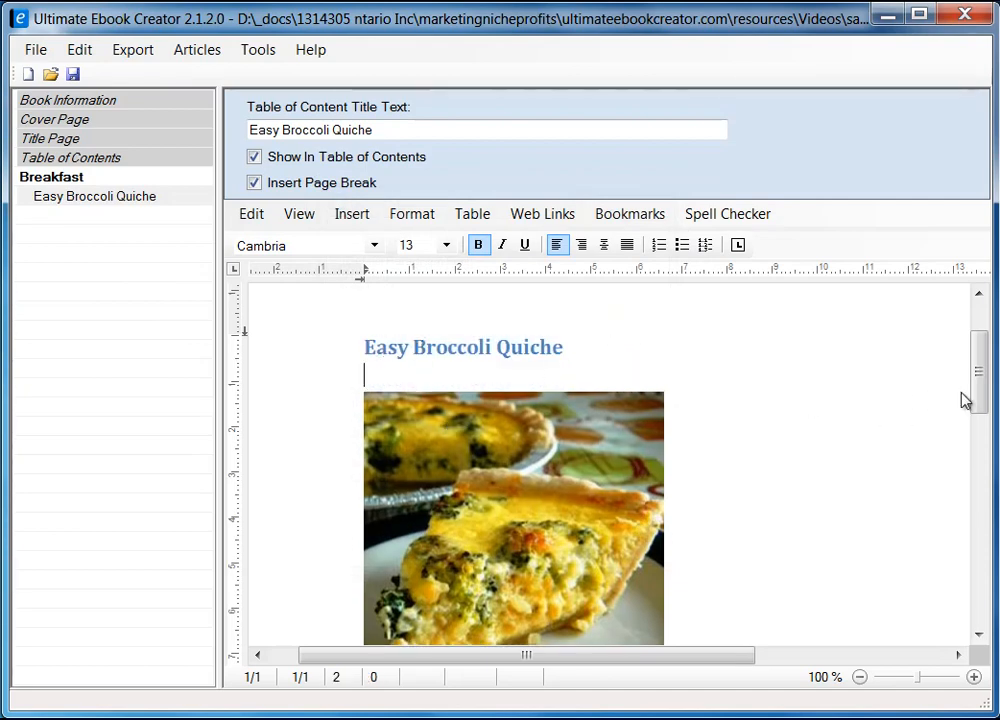
left_click_drag(984, 397, 984, 415)
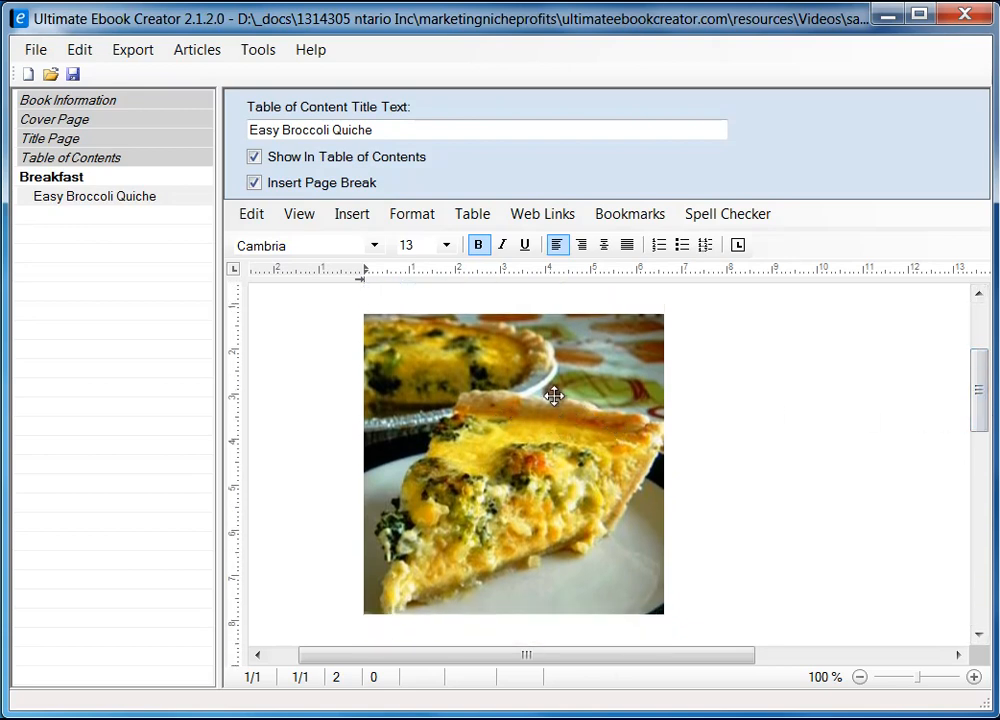
left_click(499, 406)
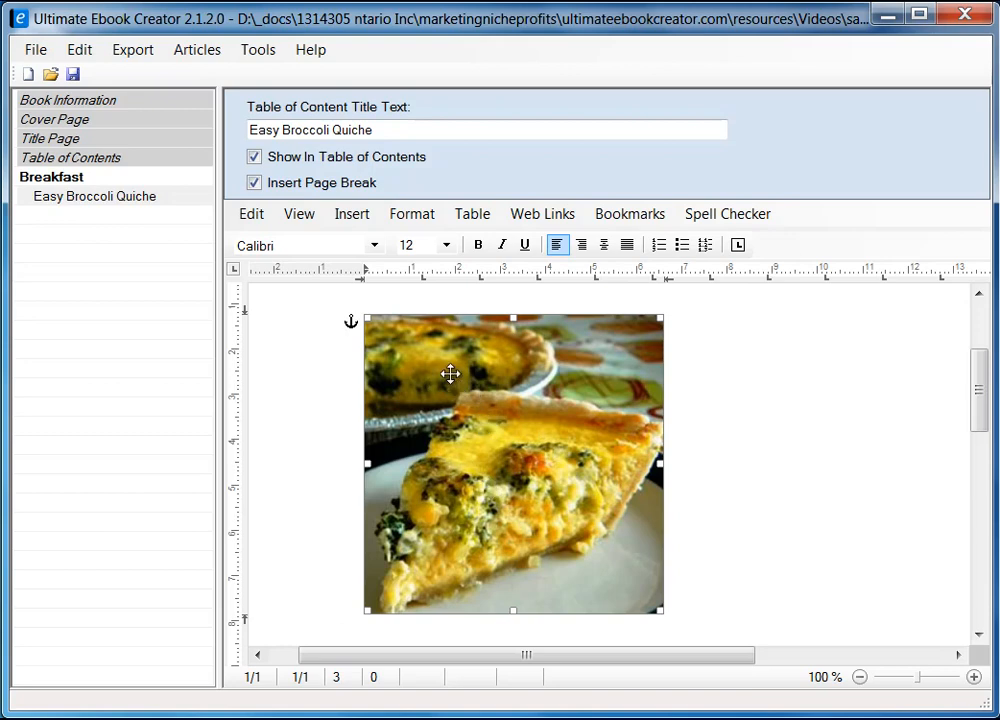
Set the quiche photo's saving option to Embed data in document.
right_click(451, 381)
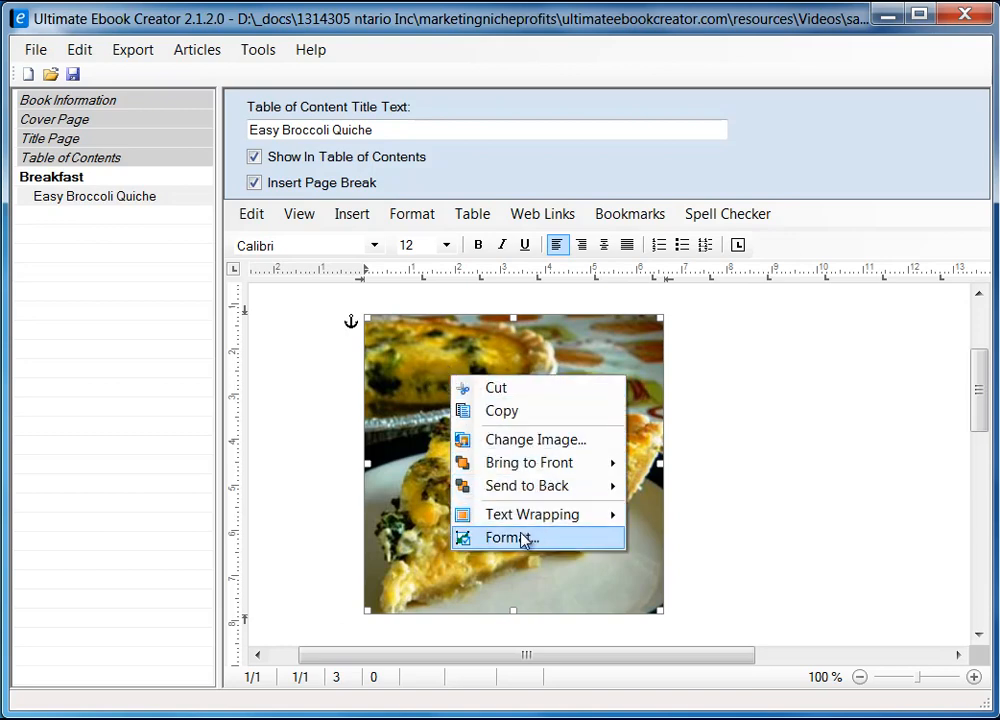
left_click(521, 540)
left_click_drag(346, 180, 614, 175)
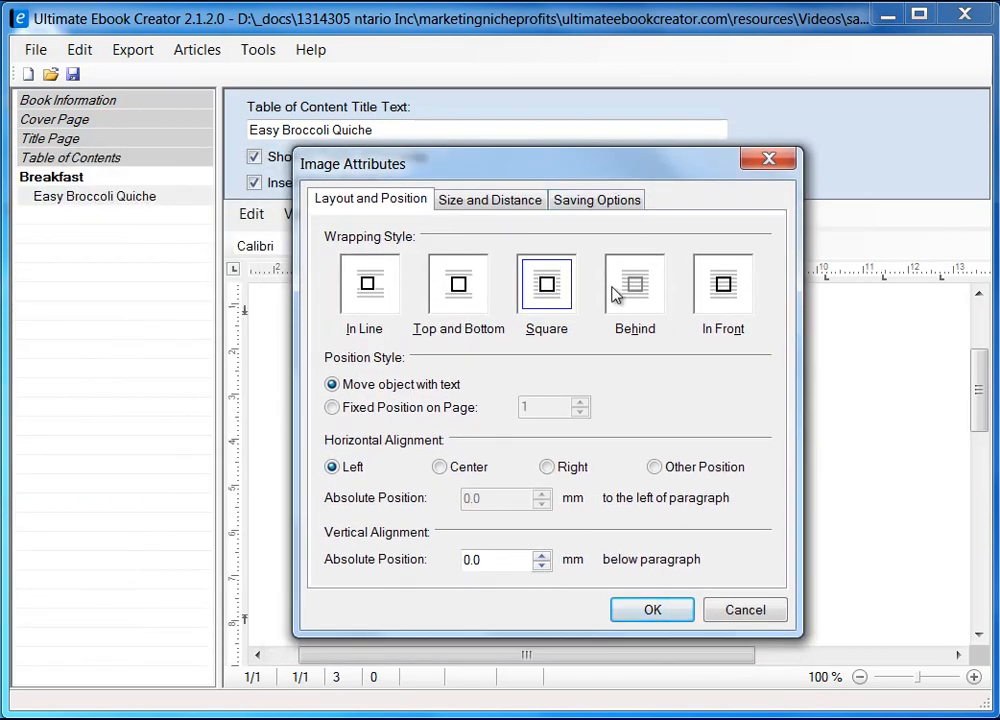
left_click(602, 206)
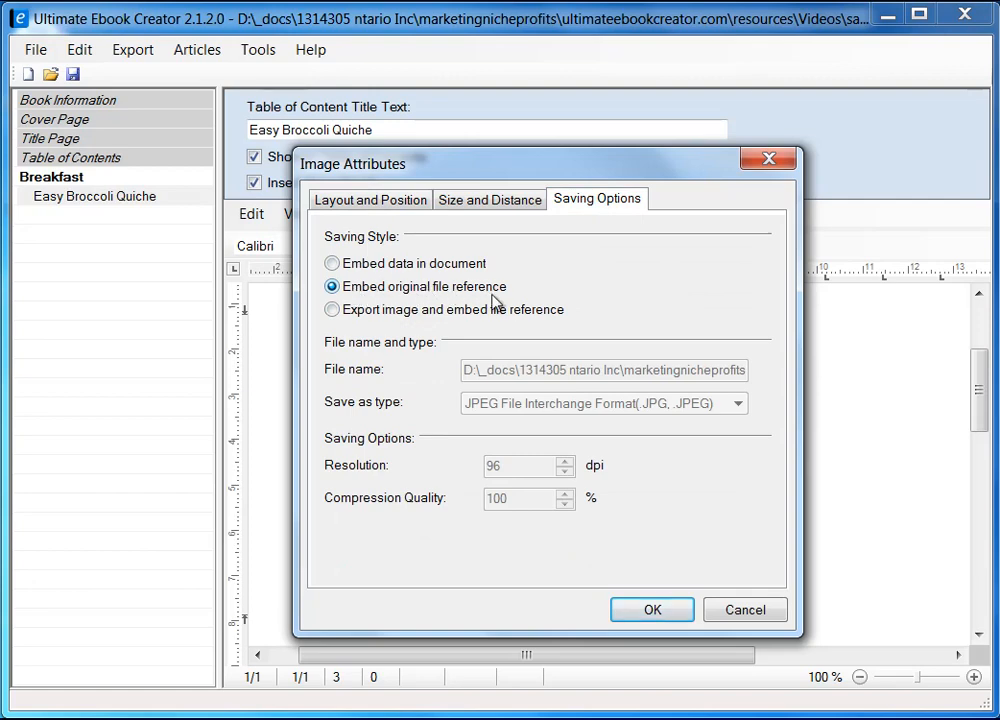
left_click(350, 265)
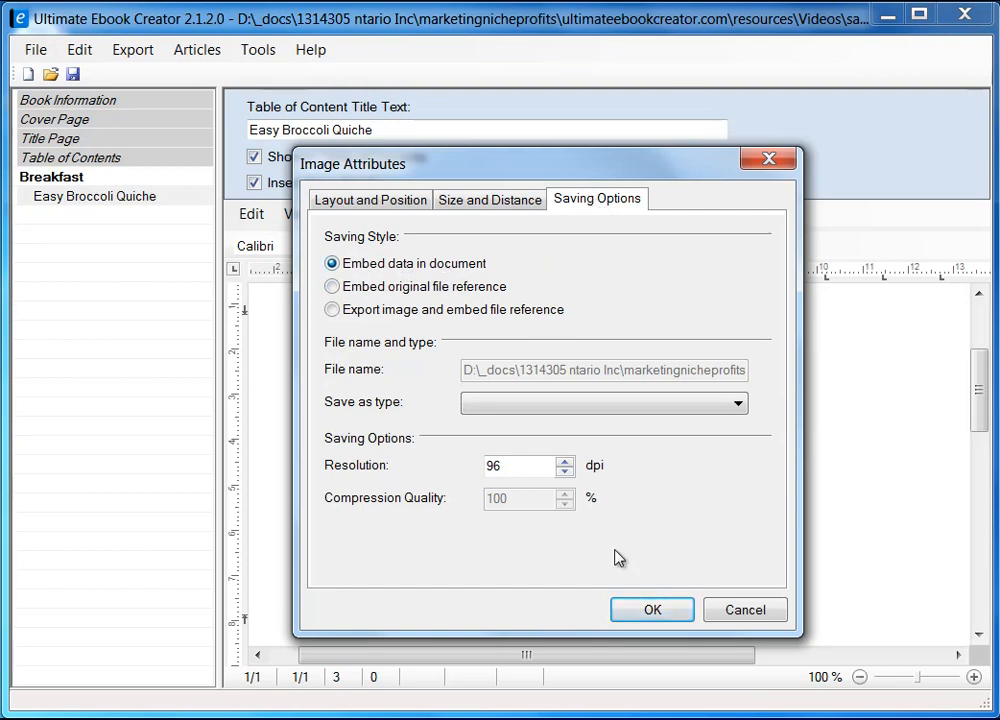
left_click(652, 612)
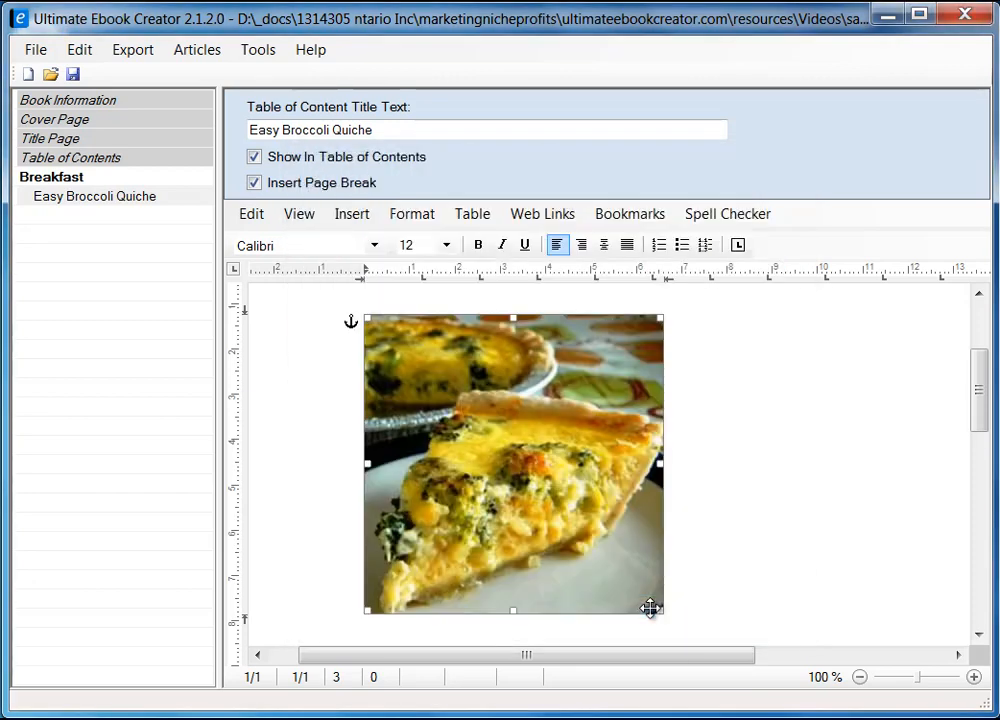
Add blank lines beneath the quiche photo and place the cursor just below it.
left_click_drag(983, 413, 983, 375)
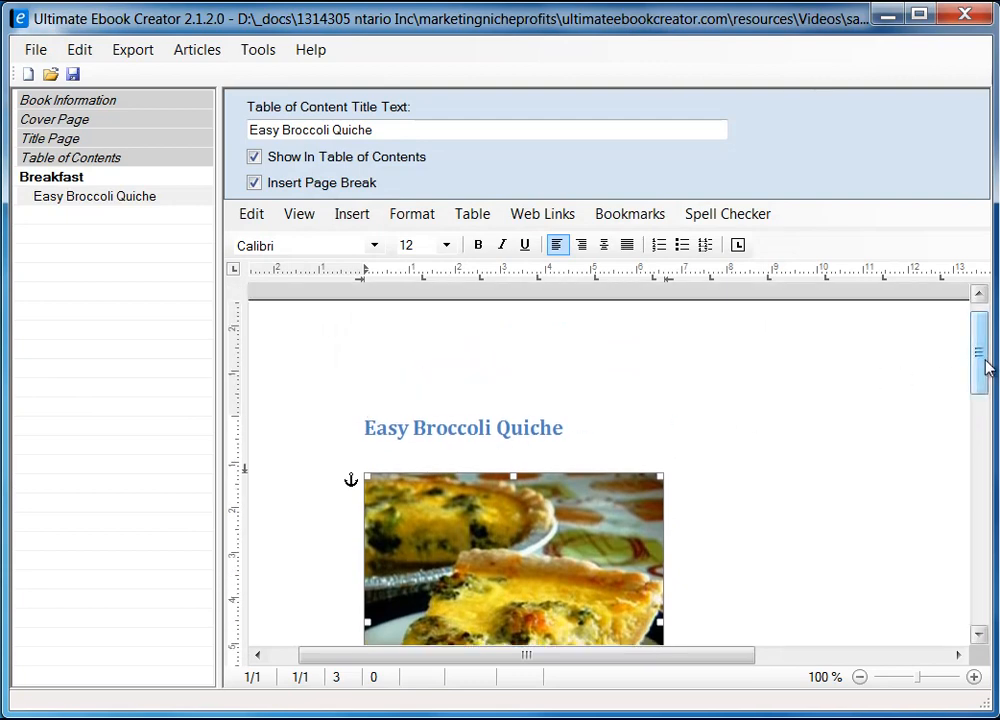
left_click_drag(985, 367, 978, 414)
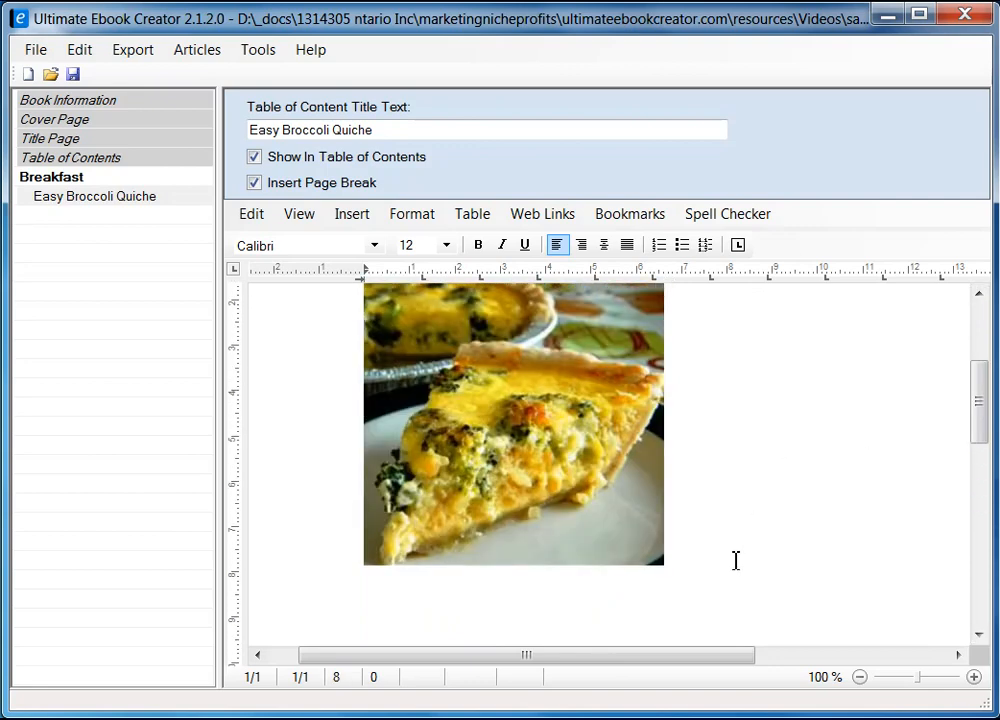
key("Return")
key("Return")
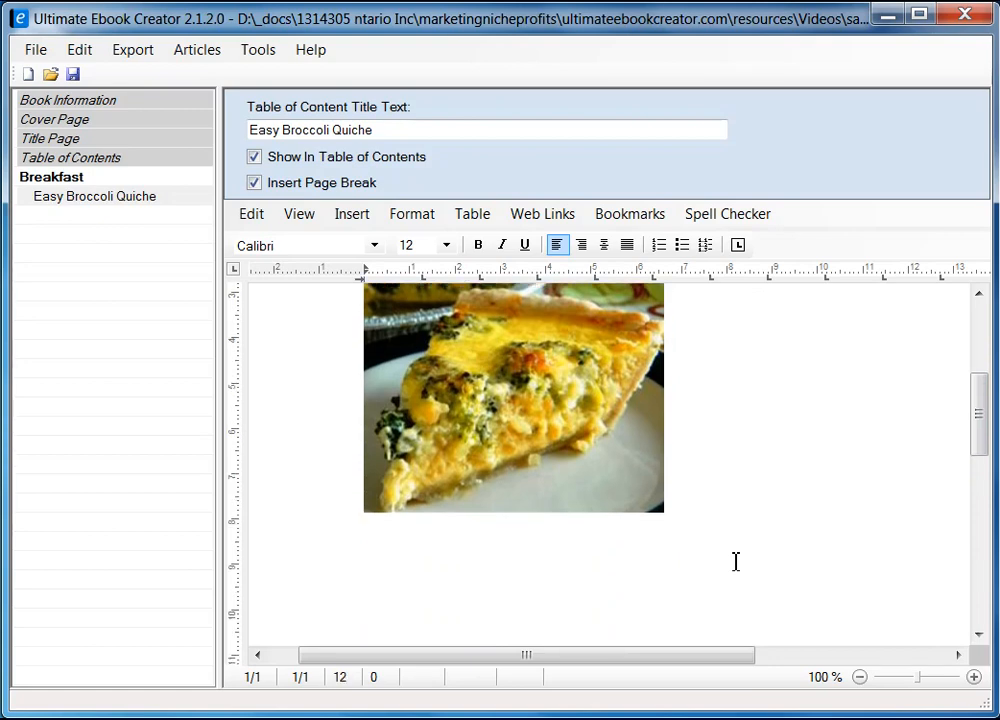
left_click(426, 548)
Copy the Ingredients heading from the Firefox recipe and paste it below the quiche photo.
left_click_drag(980, 435, 982, 455)
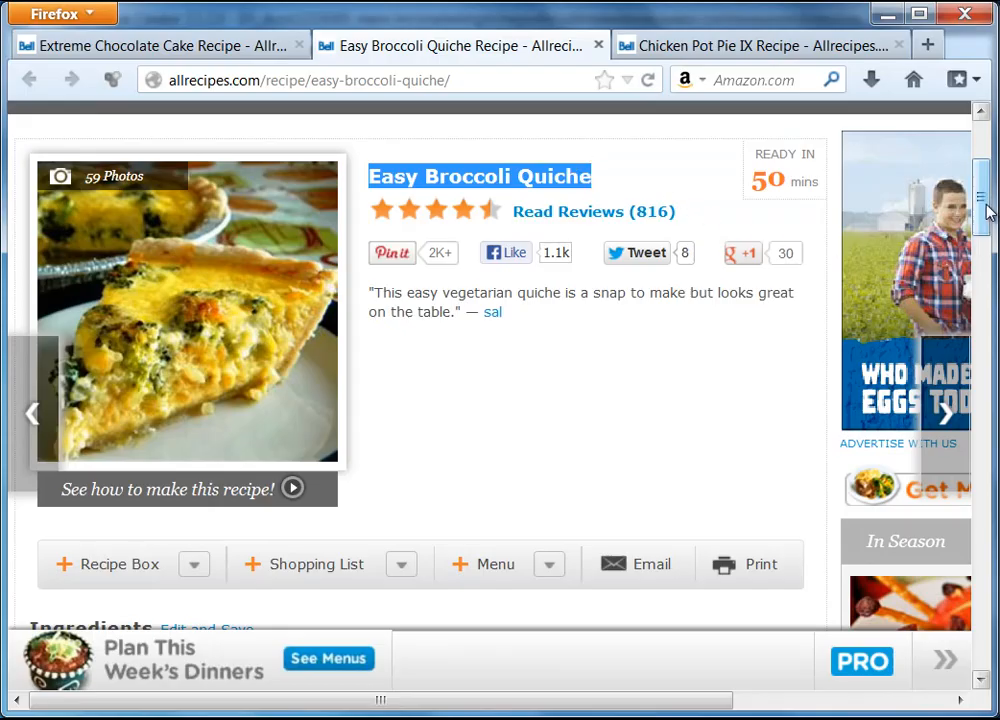
left_click_drag(982, 208, 985, 279)
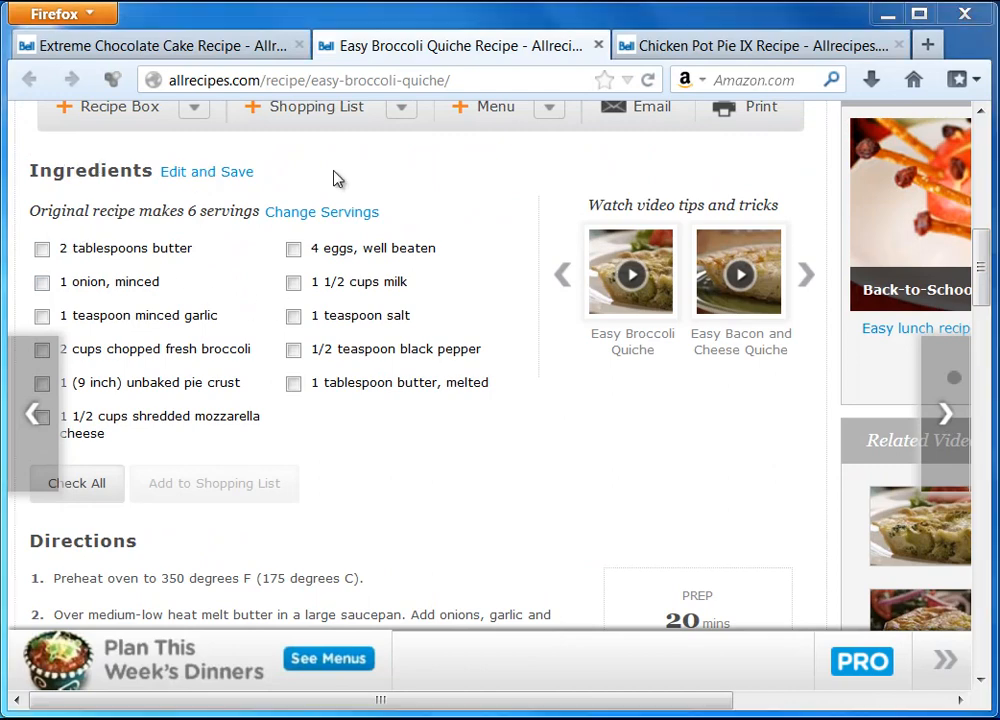
left_click_drag(28, 173, 147, 173)
right_click(147, 173)
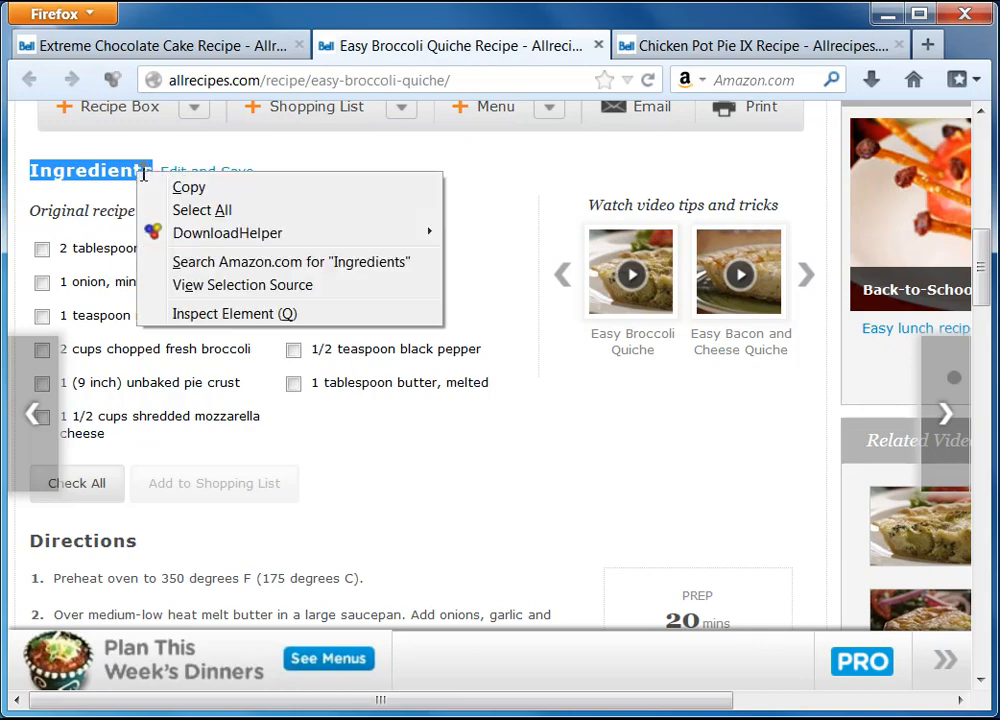
left_click(188, 187)
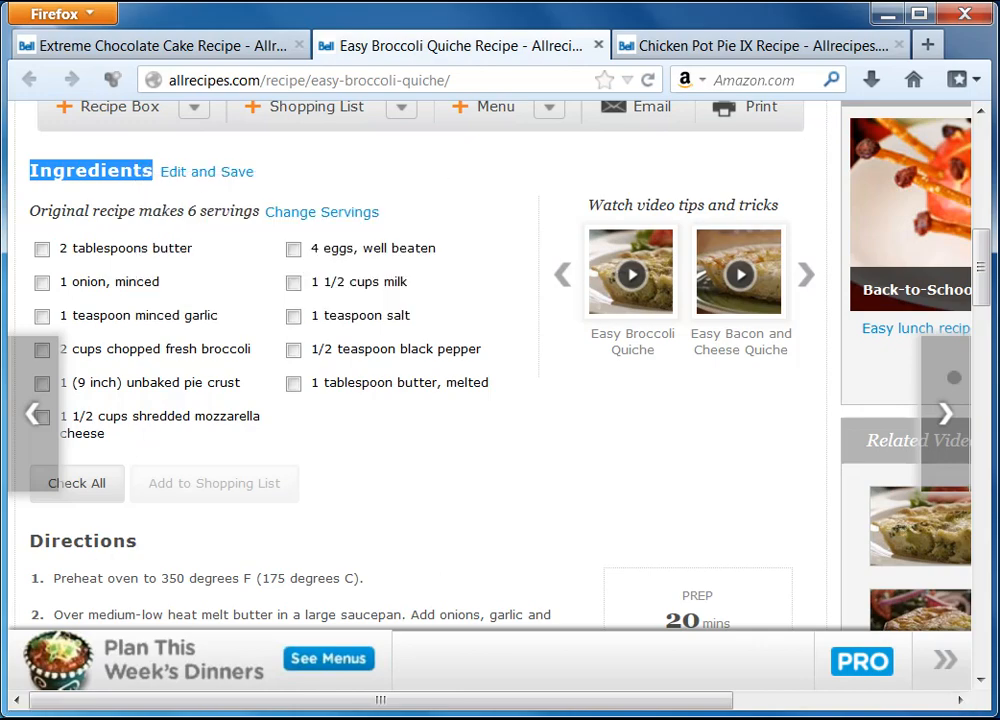
key("alt+Tab")
key("ctrl+v")
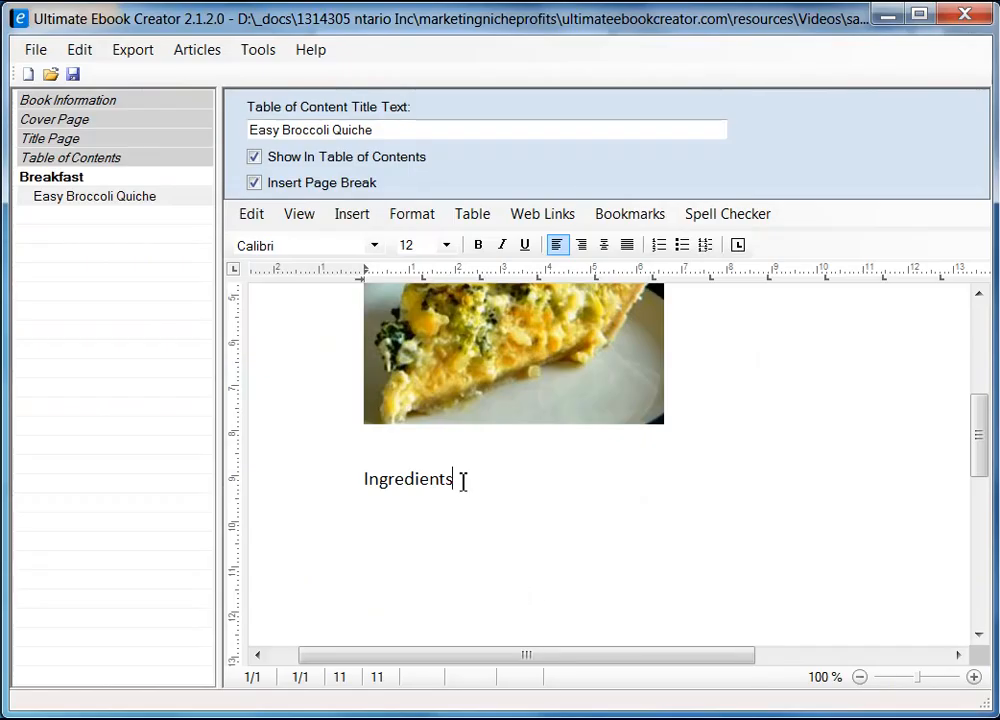
Replace the pasted Ingredients with an Unformatted Text paste and start a new line below it.
left_click_drag(463, 481, 329, 475)
key("Delete")
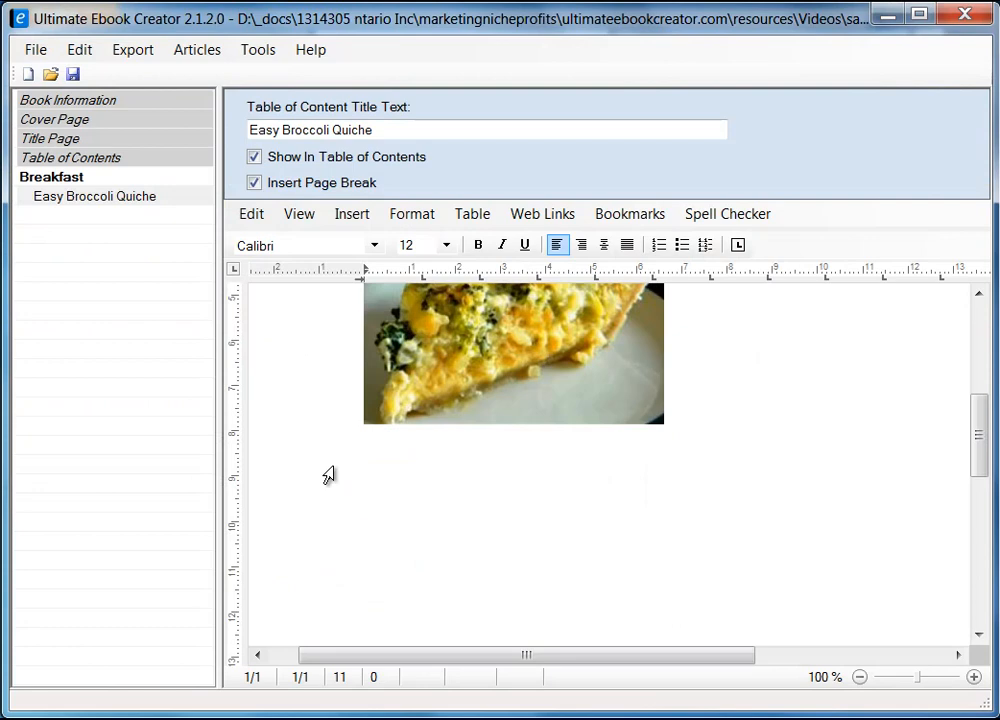
right_click(383, 483)
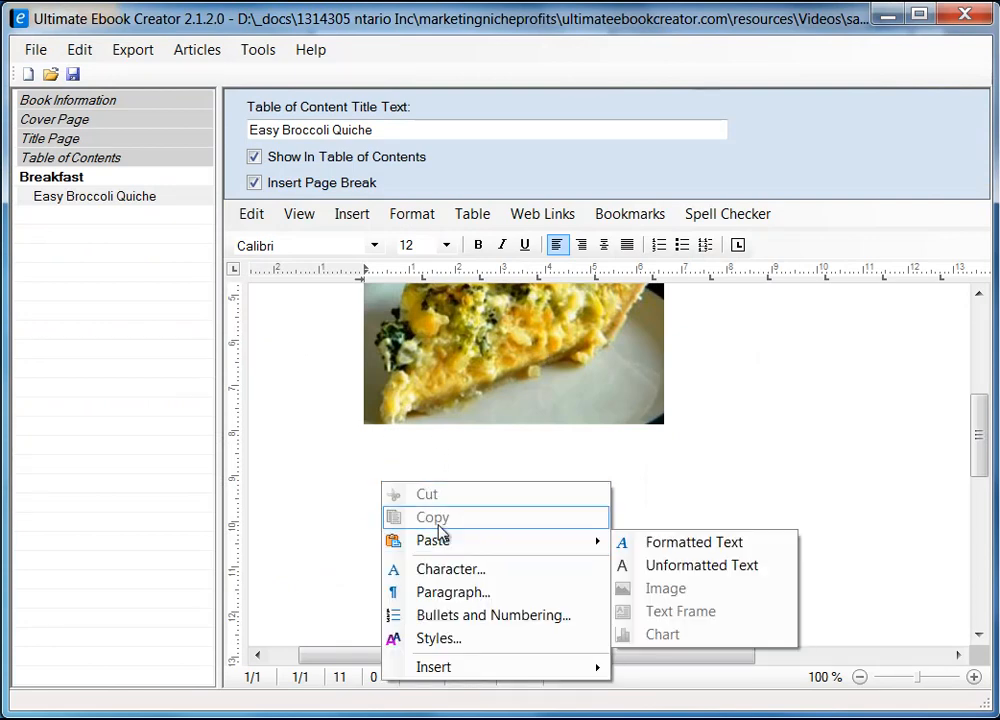
mouse_move(529, 547)
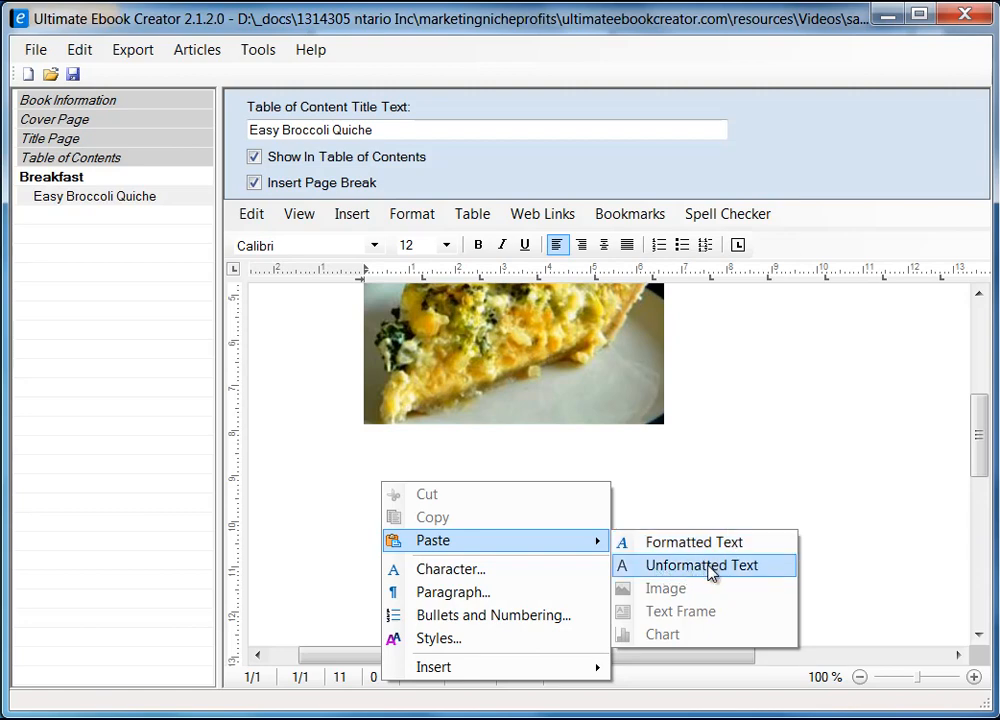
left_click(709, 567)
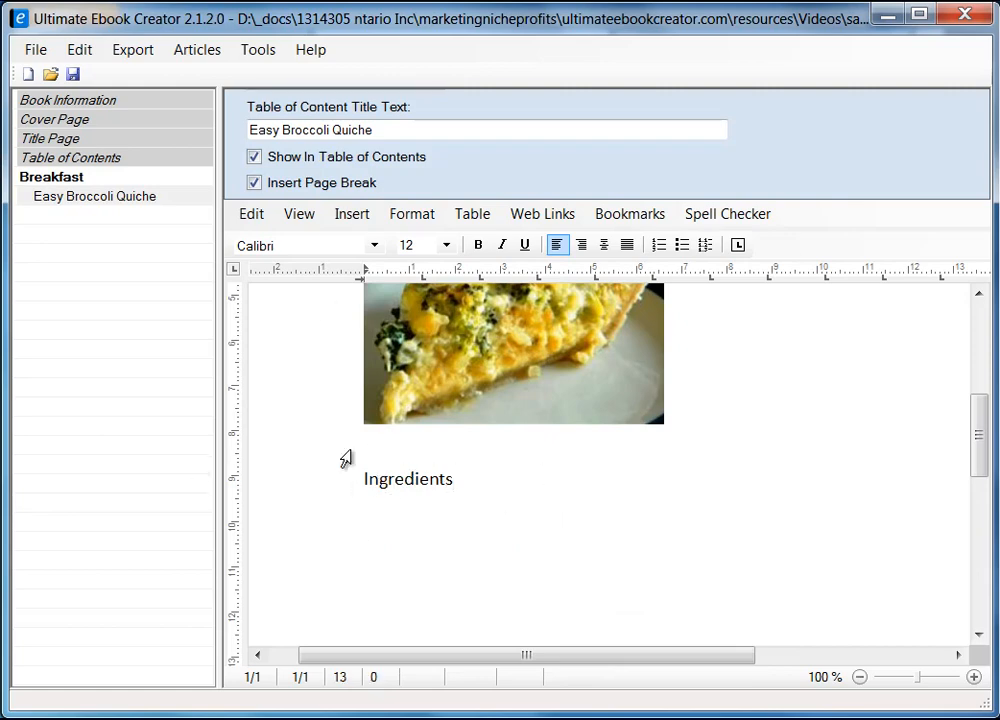
key("Return")
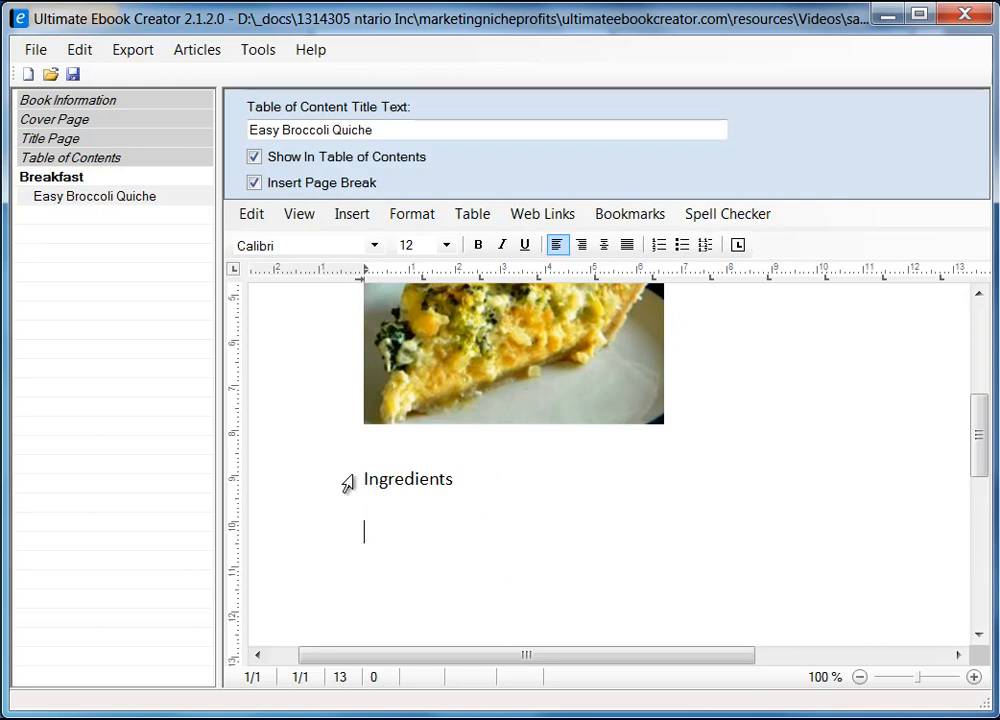
left_click_drag(978, 435, 980, 485)
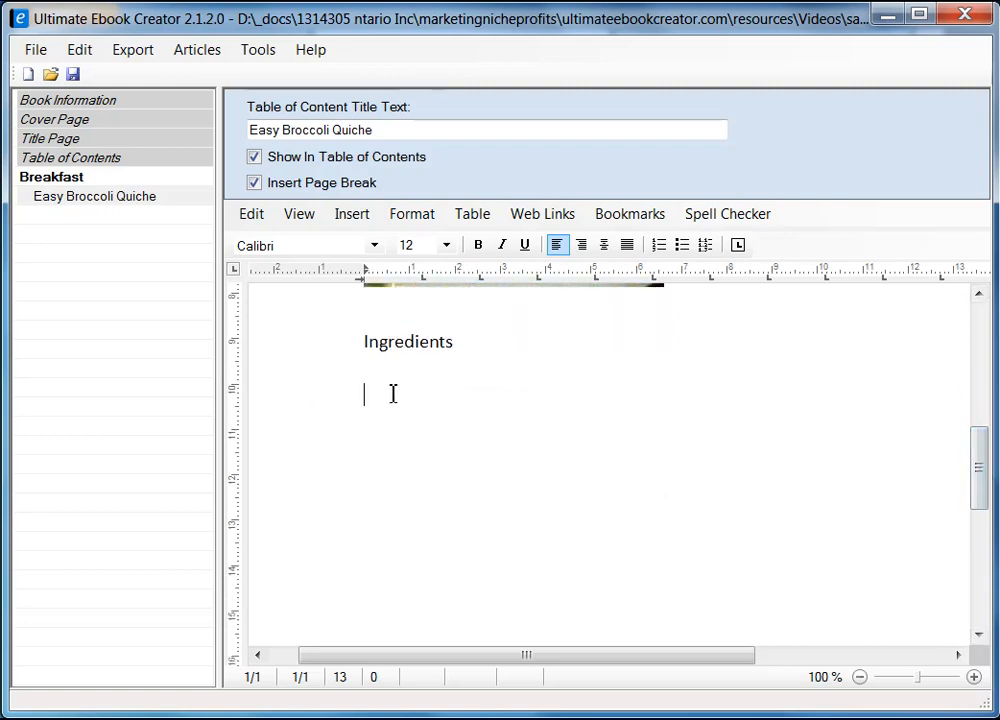
Select 'Original recipe makes 6 servings' on the Firefox recipe page, leaving the butter ingredient unchecked.
key("alt+Tab")
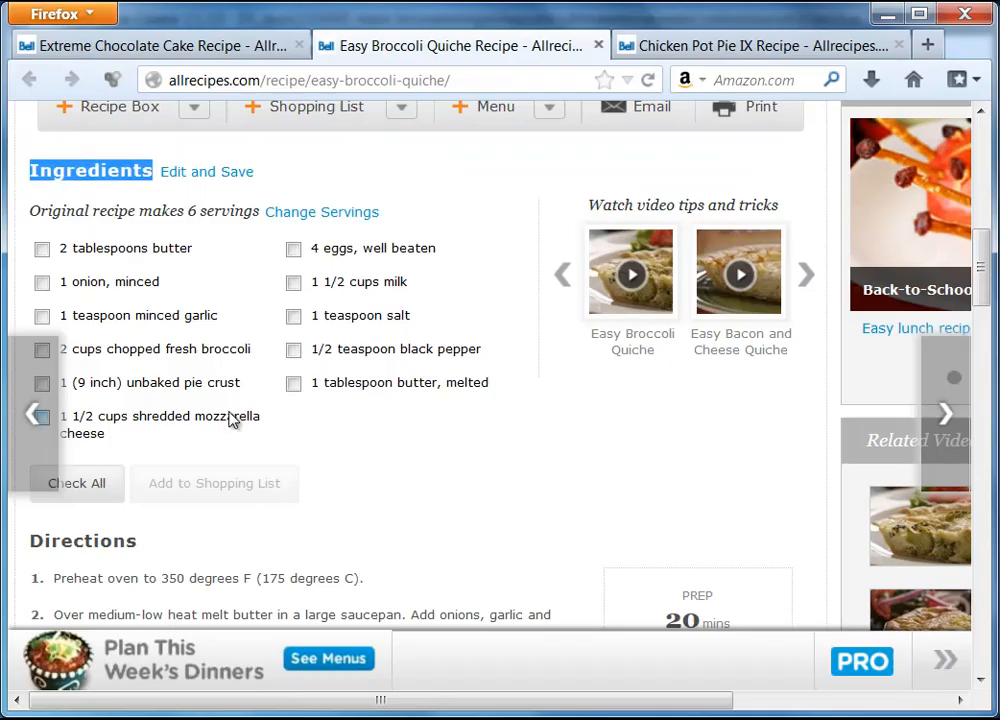
left_click(61, 248)
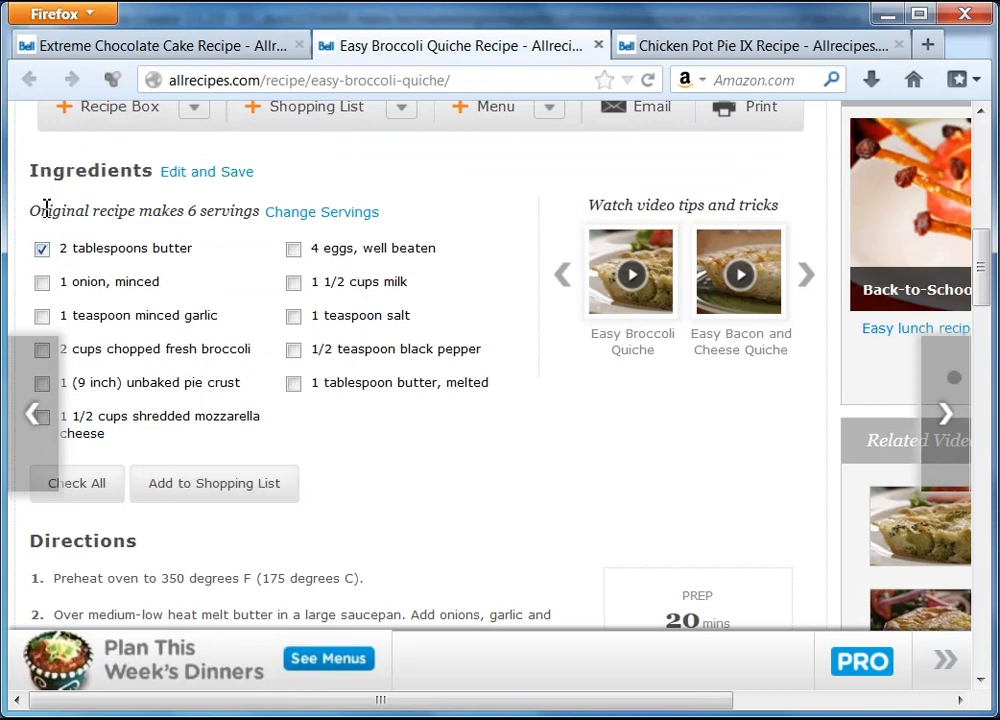
left_click_drag(33, 213, 277, 212)
left_click(42, 249)
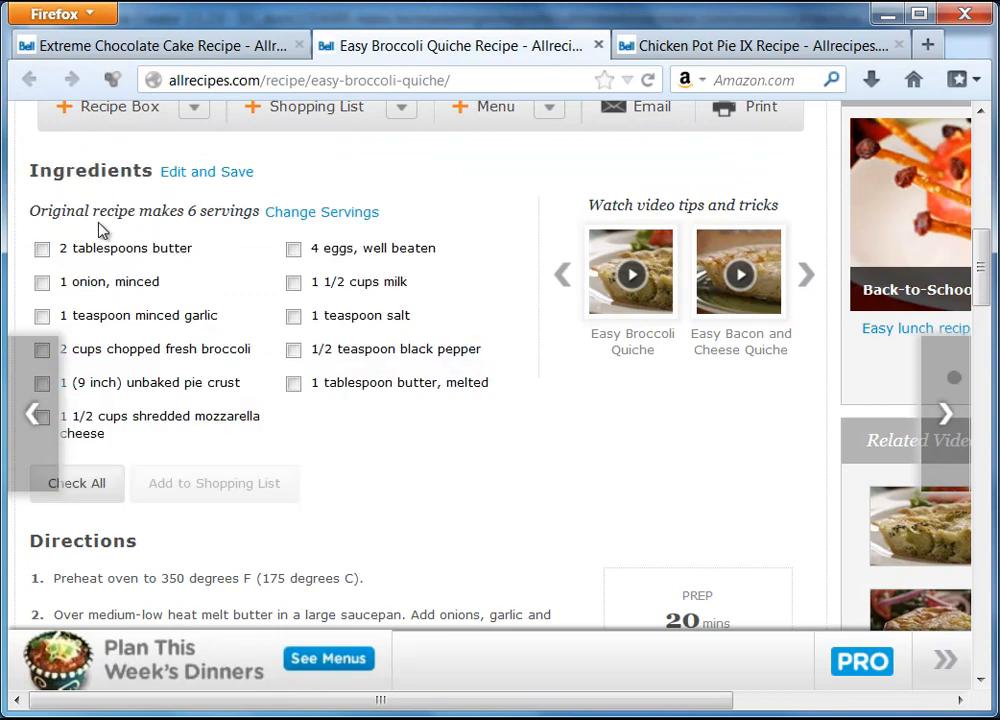
left_click_drag(35, 212, 258, 212)
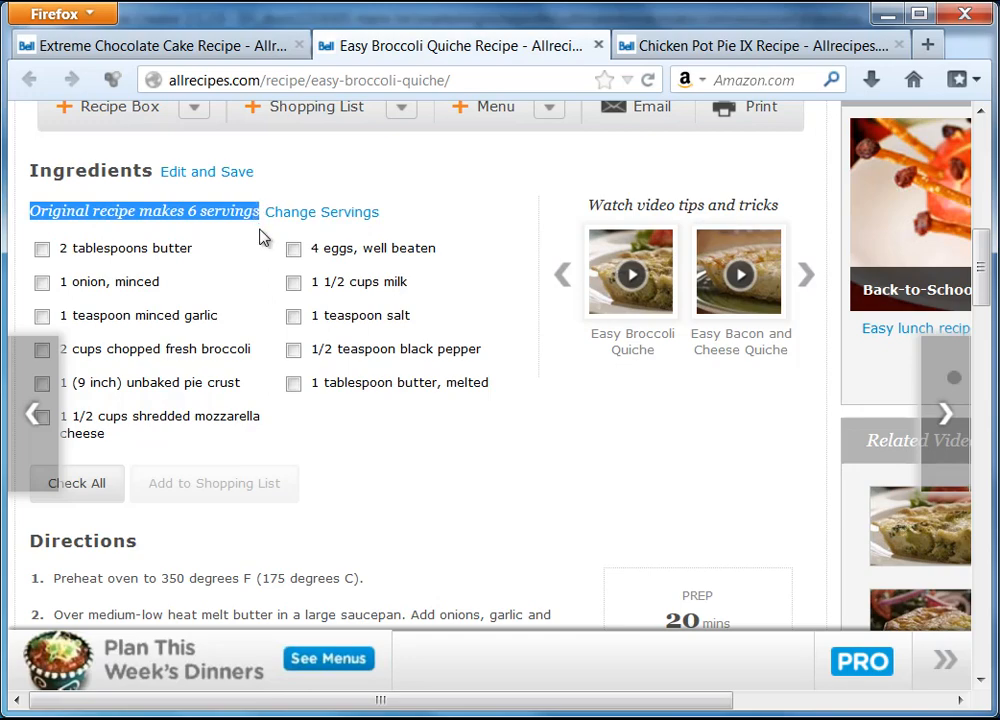
key("alt+Tab")
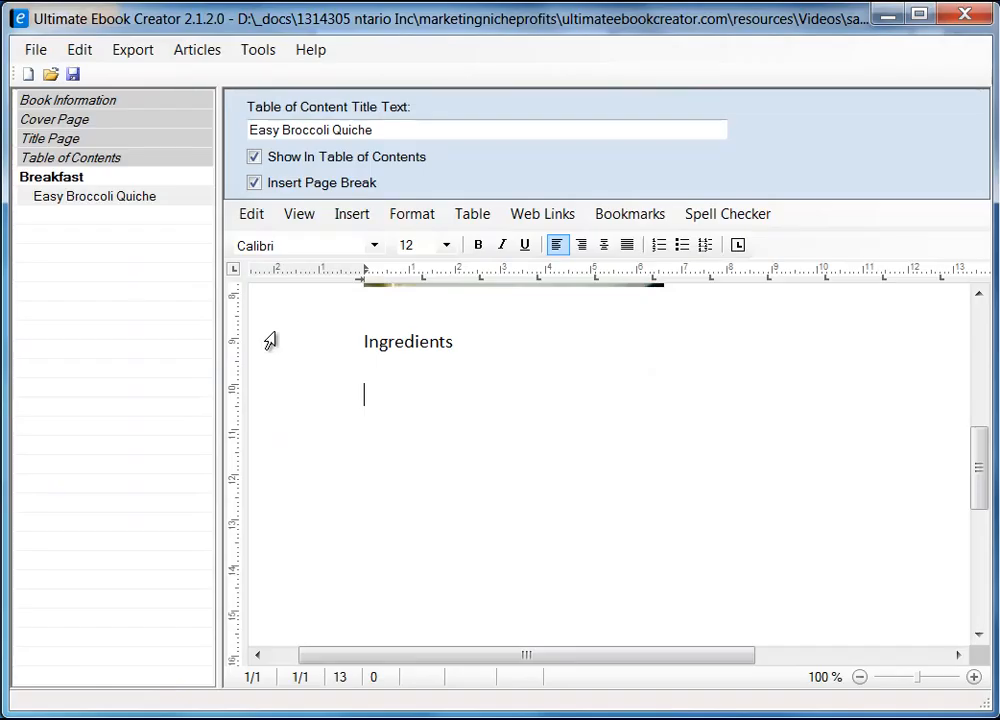
Paste the servings line under Ingredients, then remove the wrongly formatted paste.
left_click(407, 392)
key("ctrl+v")
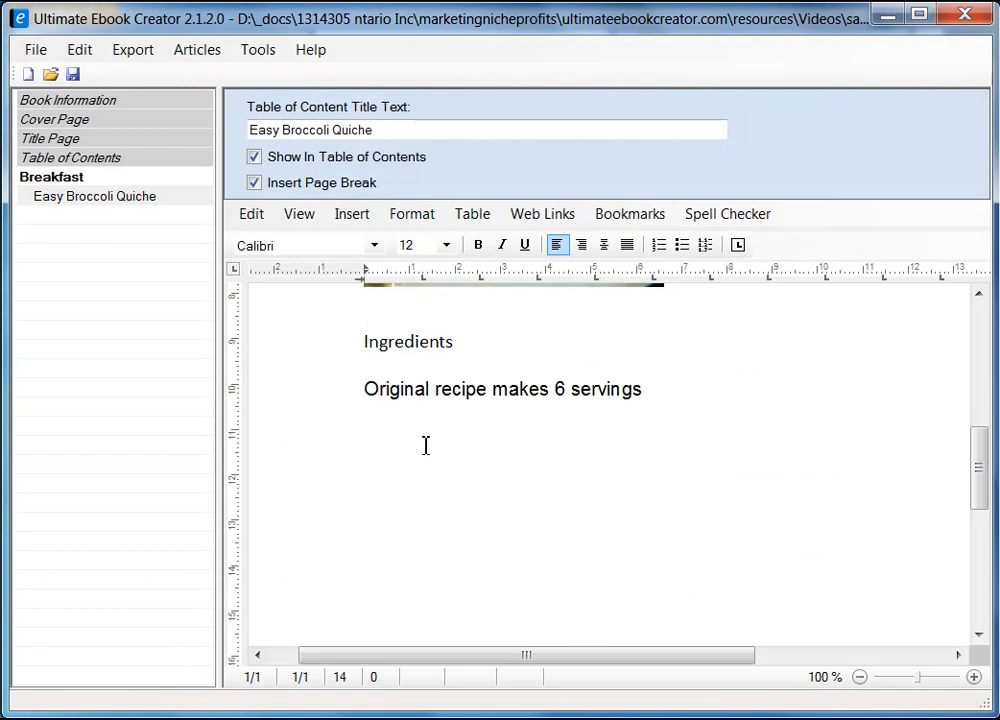
key("Up")
key("Right")
key("Right")
key("Right")
key("Right")
key("Right")
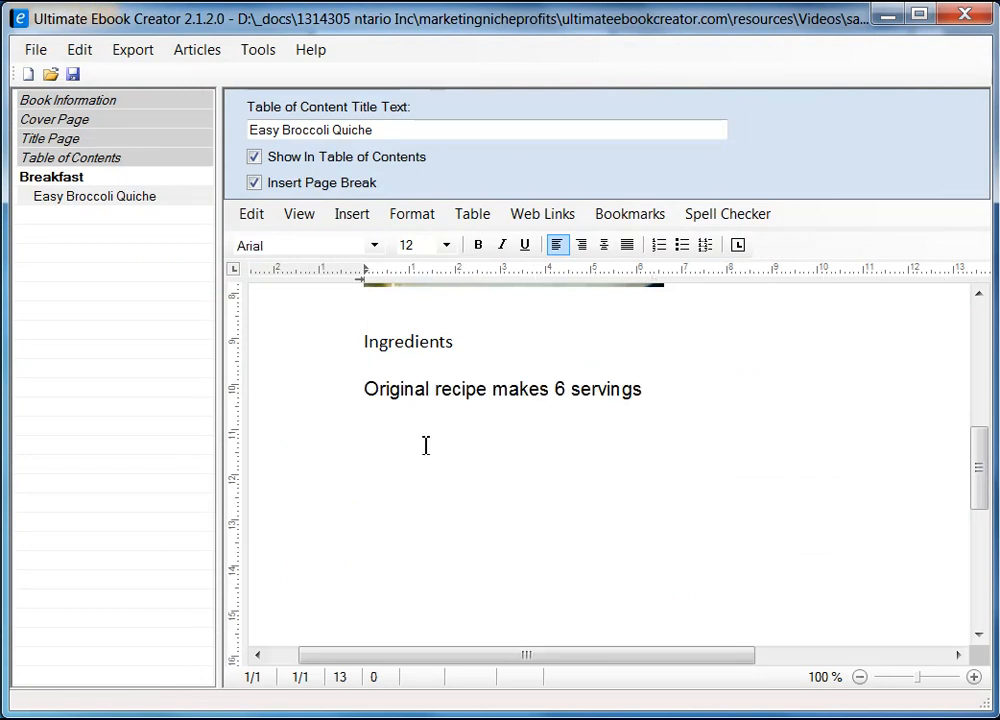
key("BackSpace")
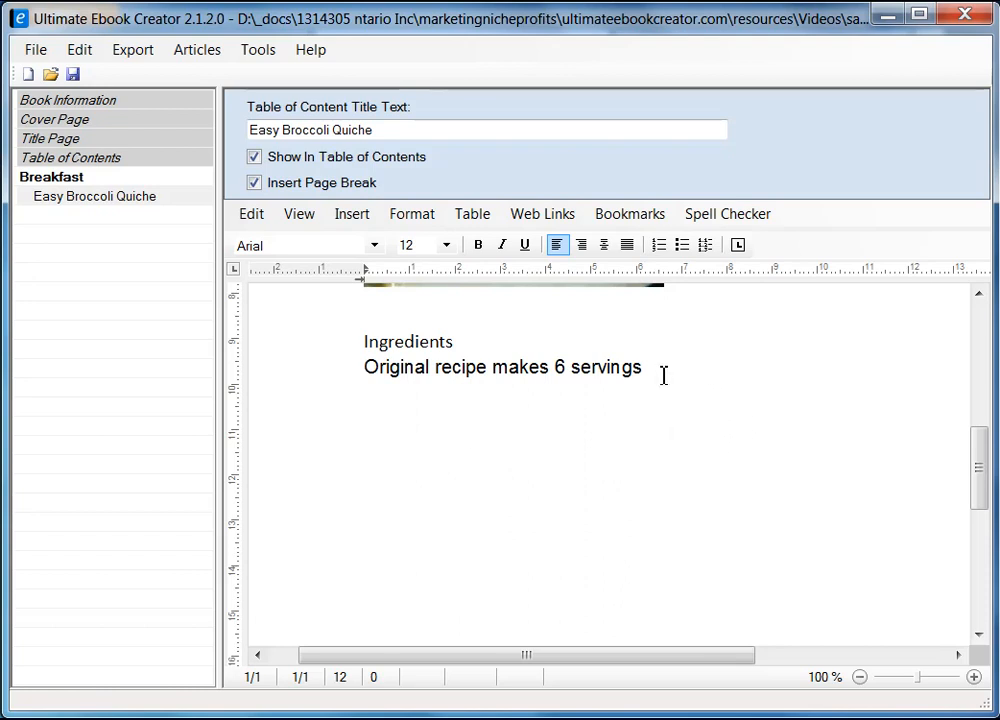
left_click(659, 369, "shift")
key("ctrl+c")
key("Return")
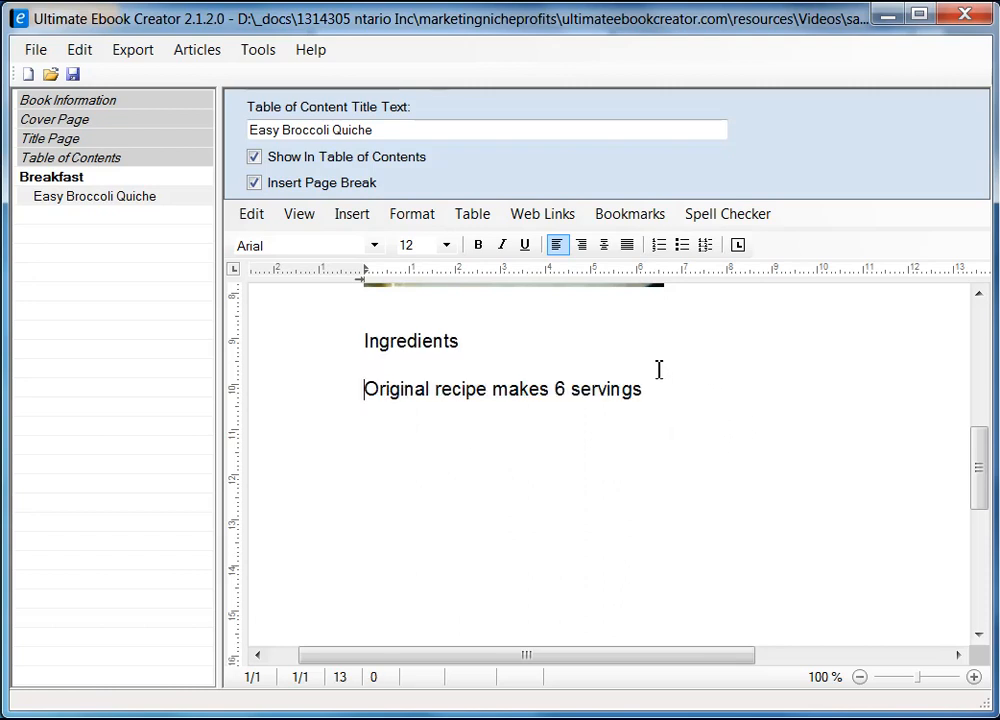
Paste 'Original recipe makes 6 servings' as unformatted text under Ingredients and start a new line.
left_click(397, 371)
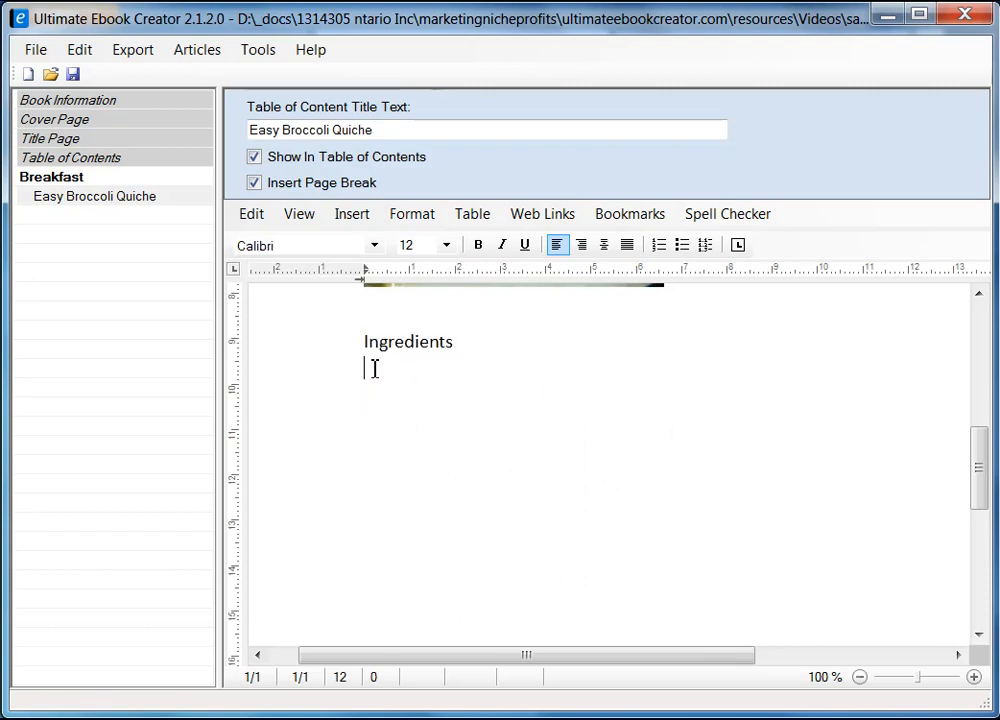
right_click(371, 368)
mouse_move(536, 432)
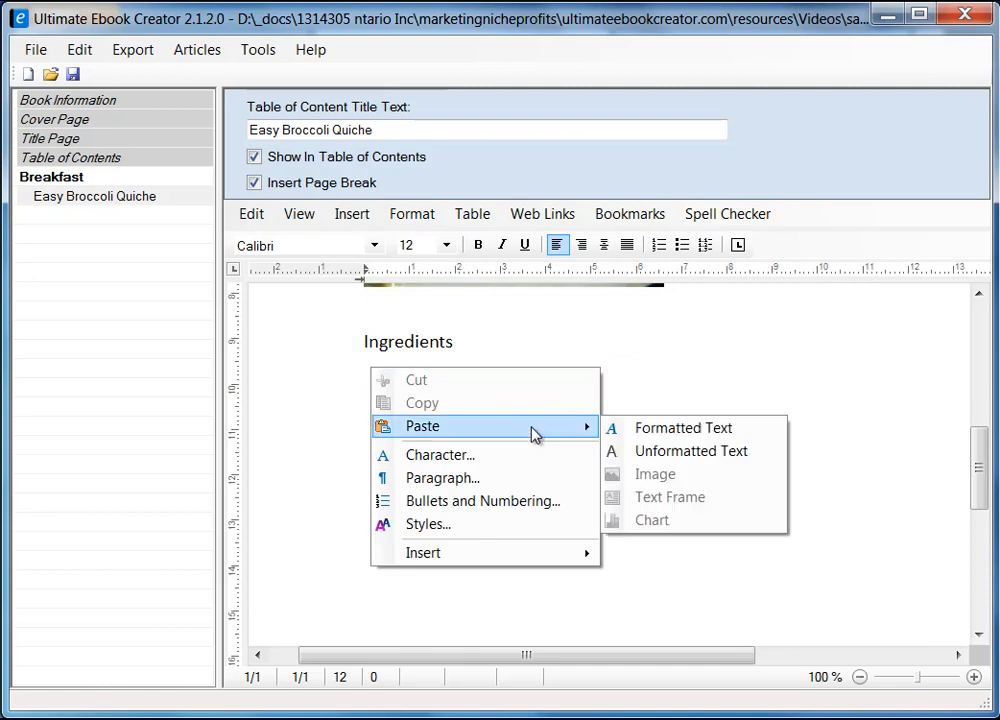
left_click(680, 451)
key("Return")
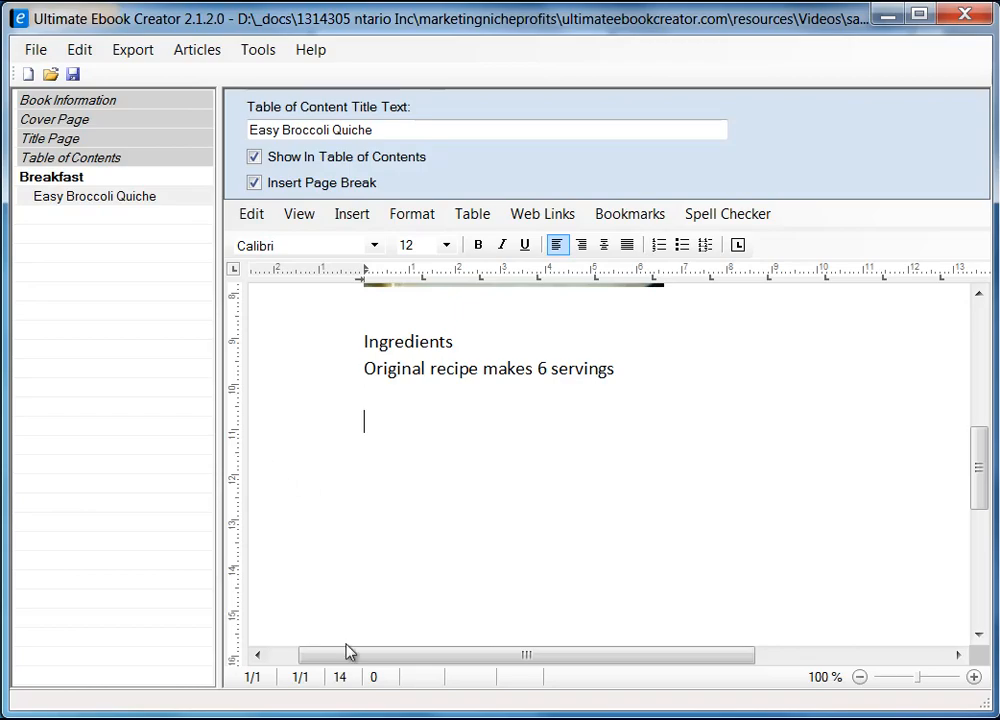
key("alt+Tab")
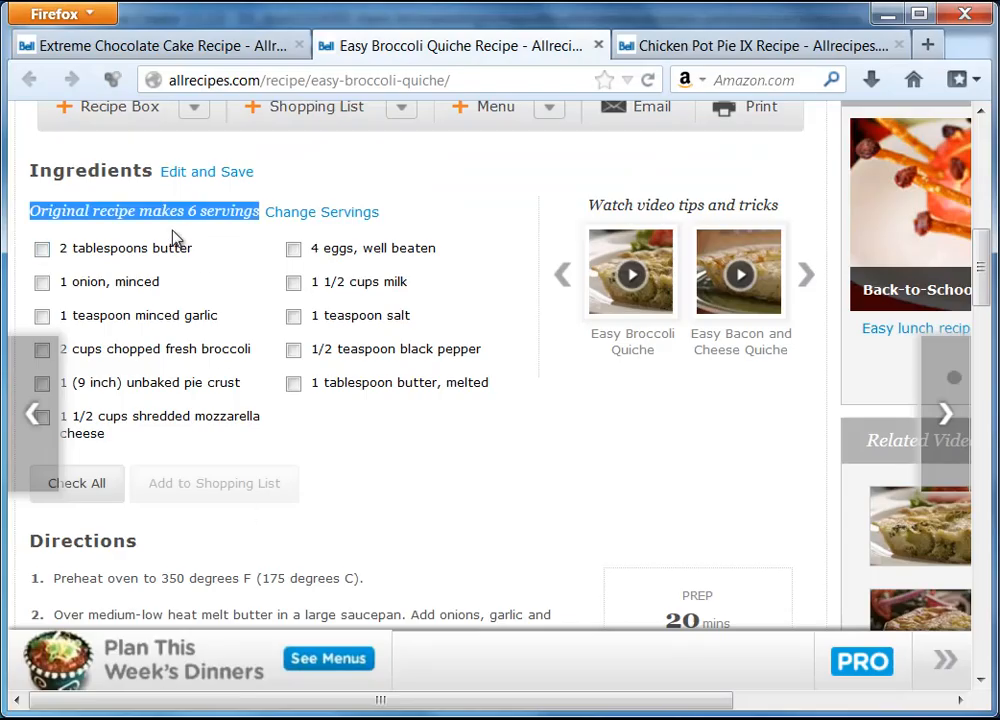
Copy the six left-column ingredients, butter through mozzarella, from the Firefox recipe.
left_click(63, 252)
left_click_drag(63, 252, 155, 437)
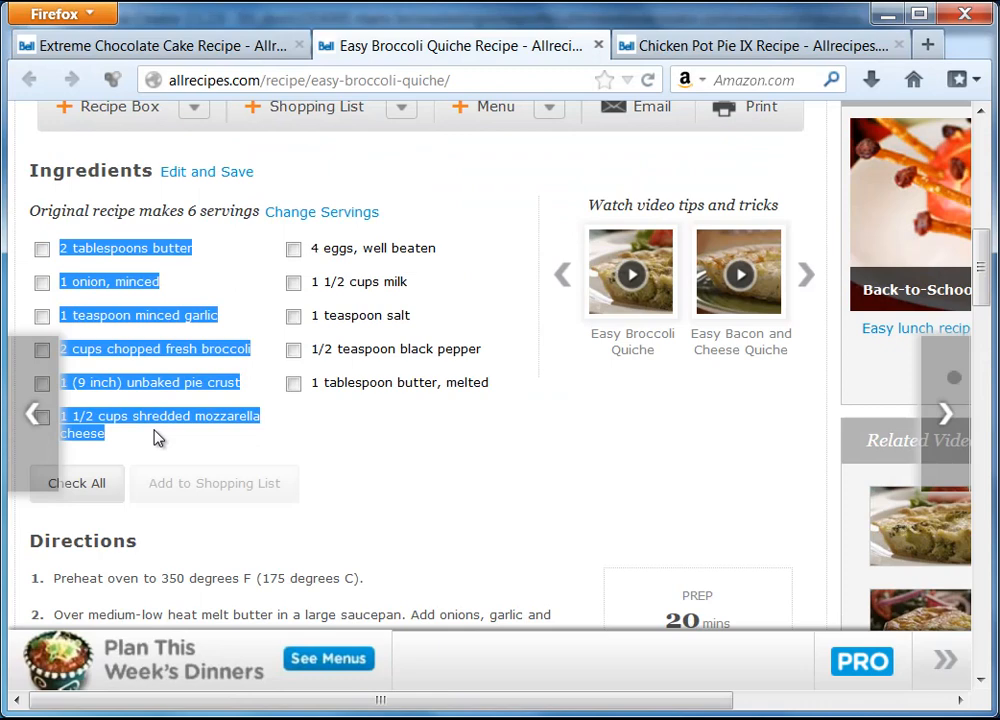
right_click(137, 251)
left_click(185, 262)
key("alt+Tab")
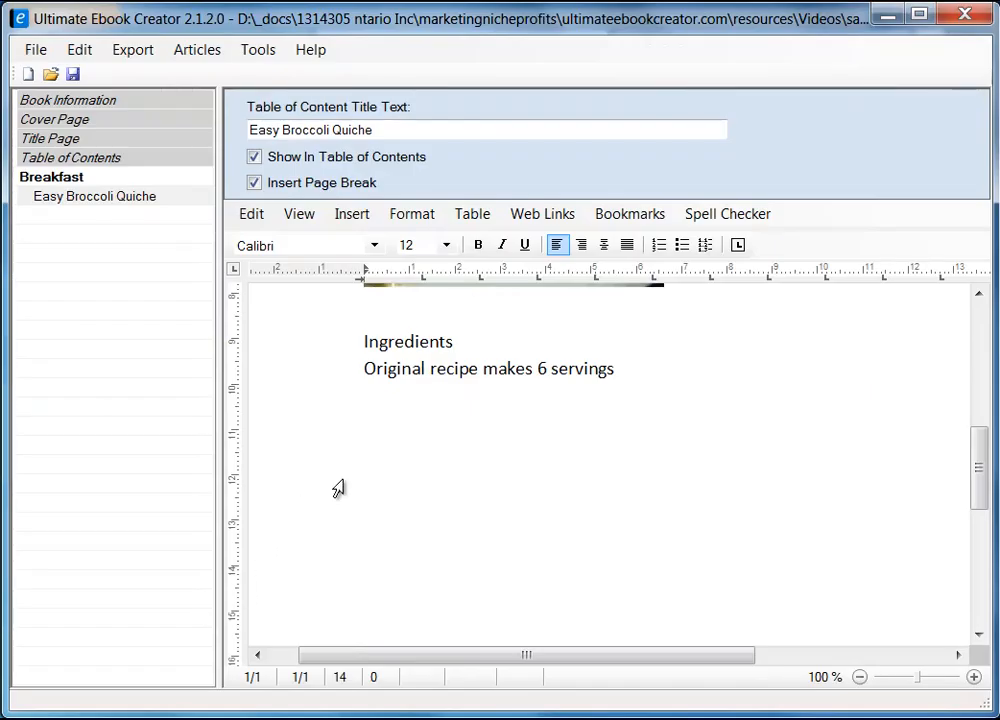
Paste them as plain text below the servings line, delete the leading space, then select the right column.
left_click(335, 487)
right_click(385, 443)
left_click(407, 422)
right_click(405, 422)
mouse_move(545, 477)
left_click(724, 505)
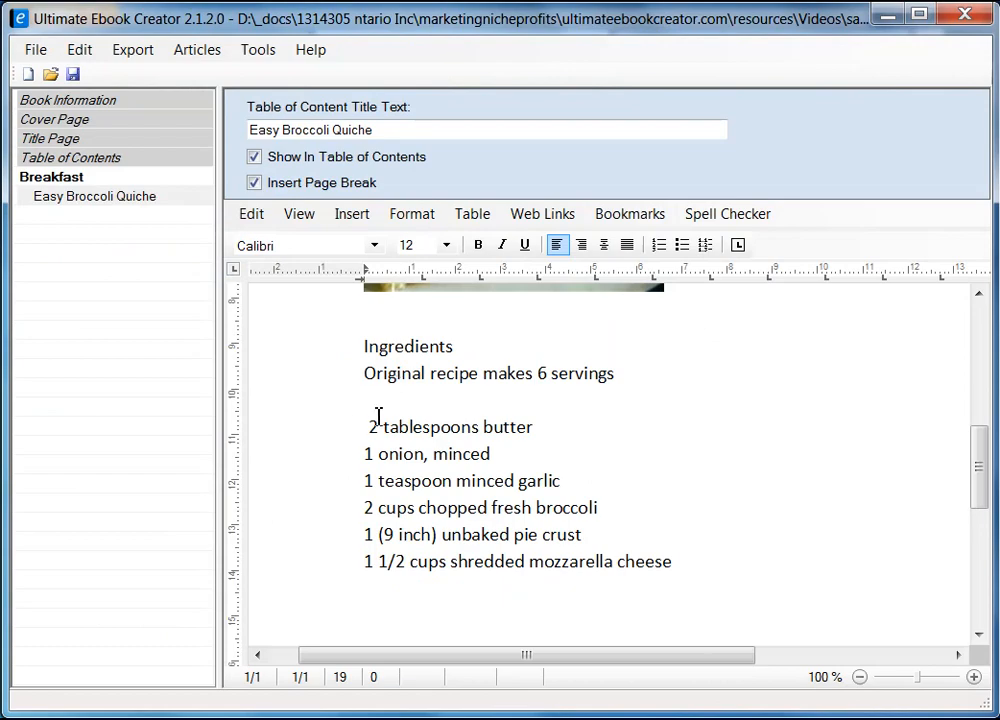
left_click(369, 428)
key("BackSpace")
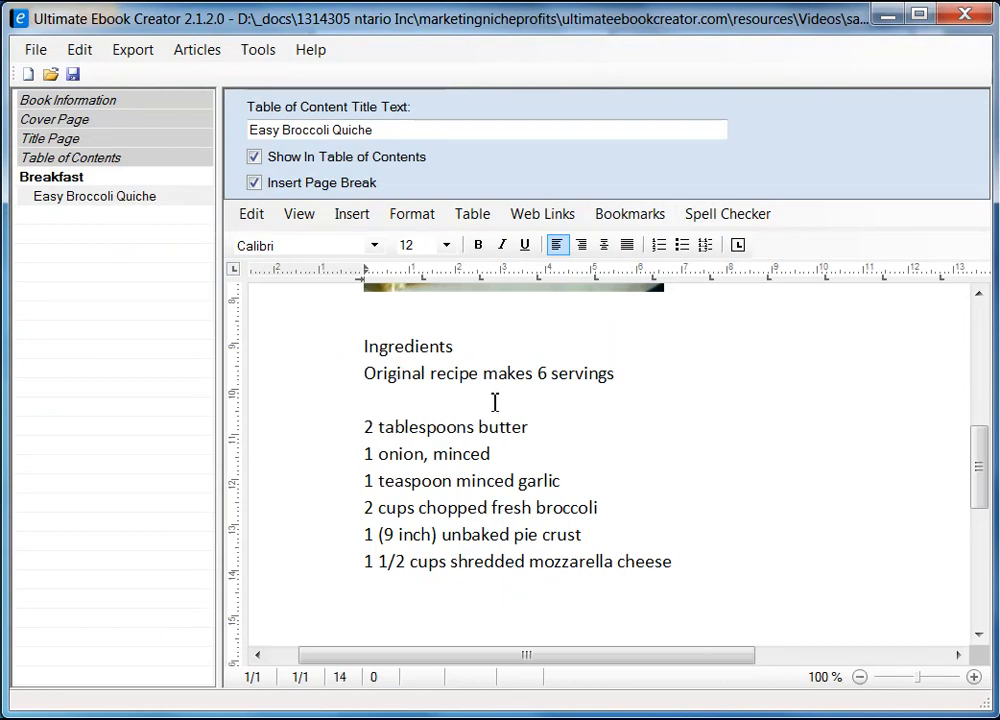
key("alt+Tab")
left_click_drag(312, 249, 482, 386)
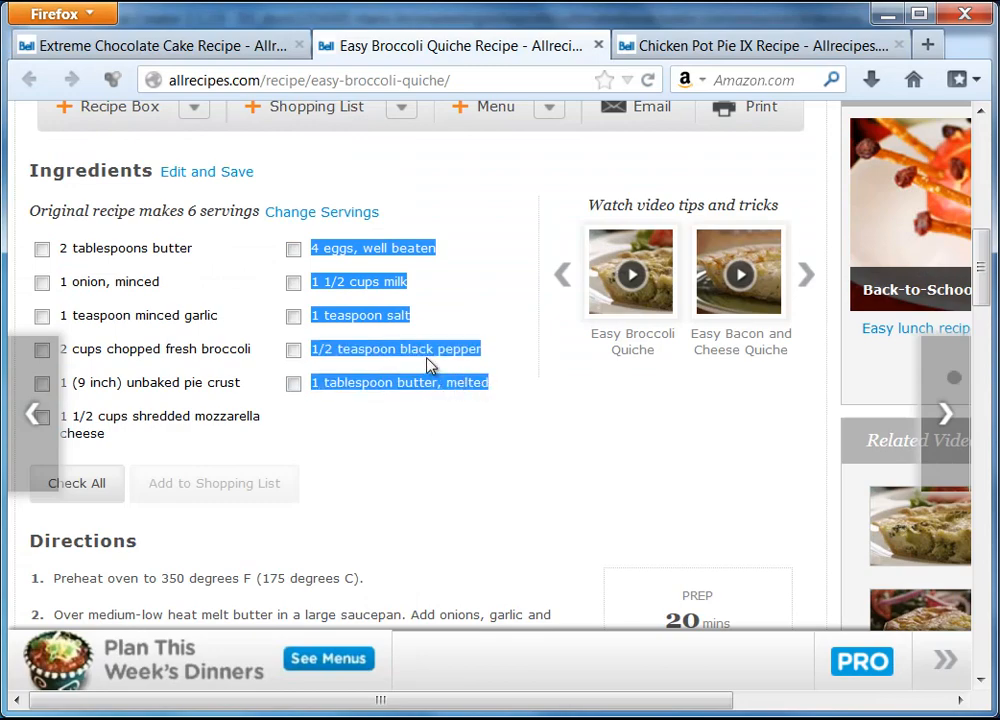
Paste the right-column ingredients, 4 eggs through 1 tablespoon butter, melted, as plain text after mozzarella.
right_click(417, 350)
left_click(467, 364)
key("alt+Tab")
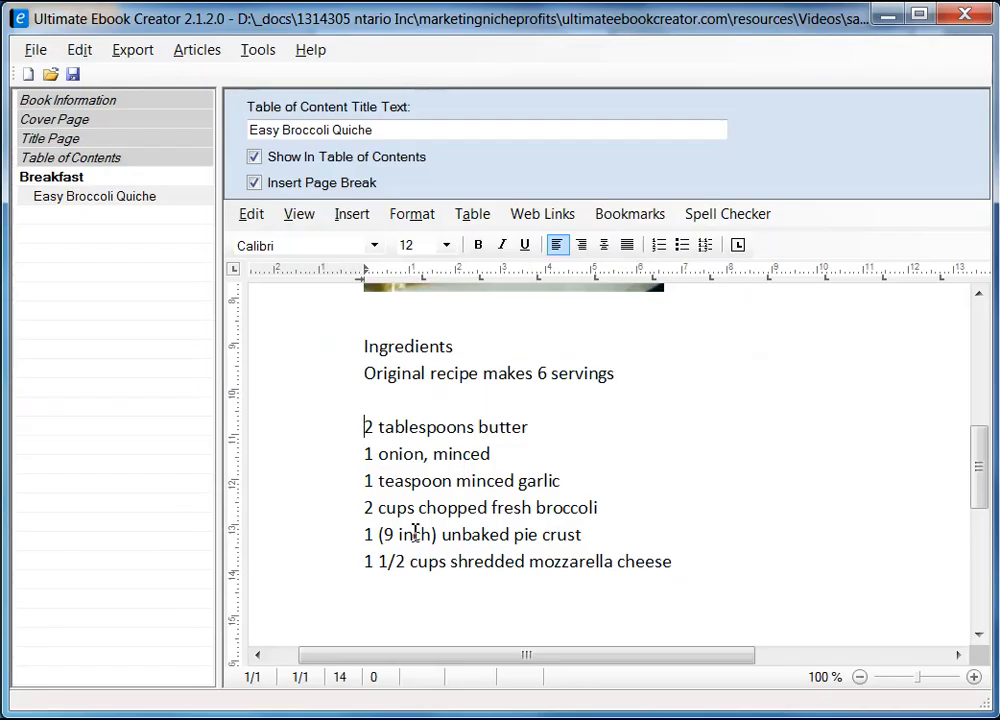
left_click(731, 558)
scroll(735, 557, "down", 2)
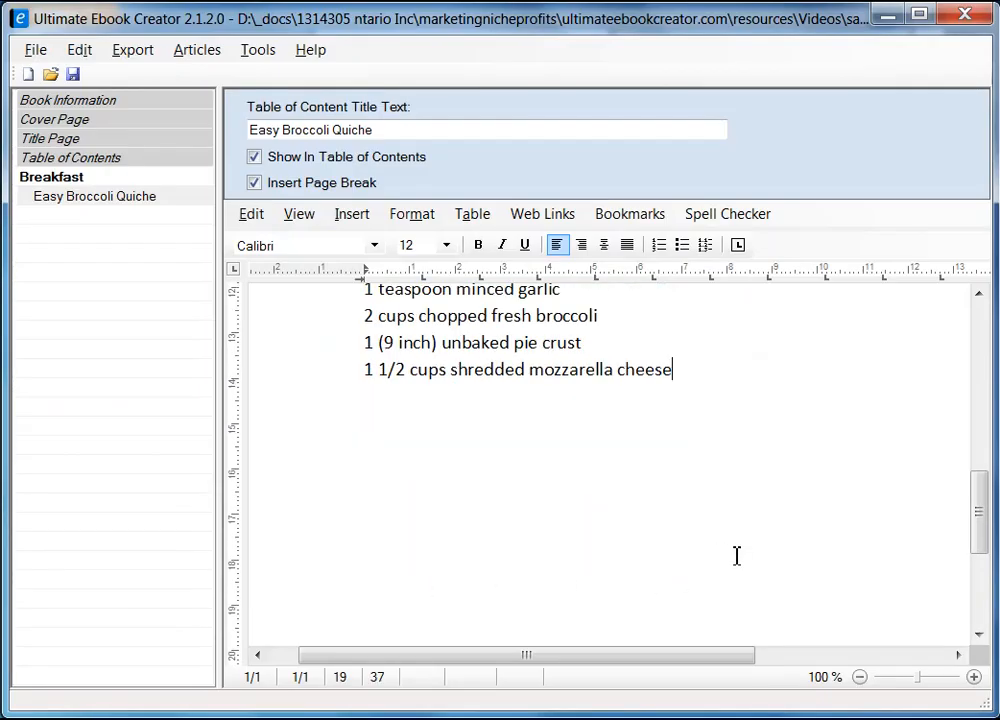
key("Return")
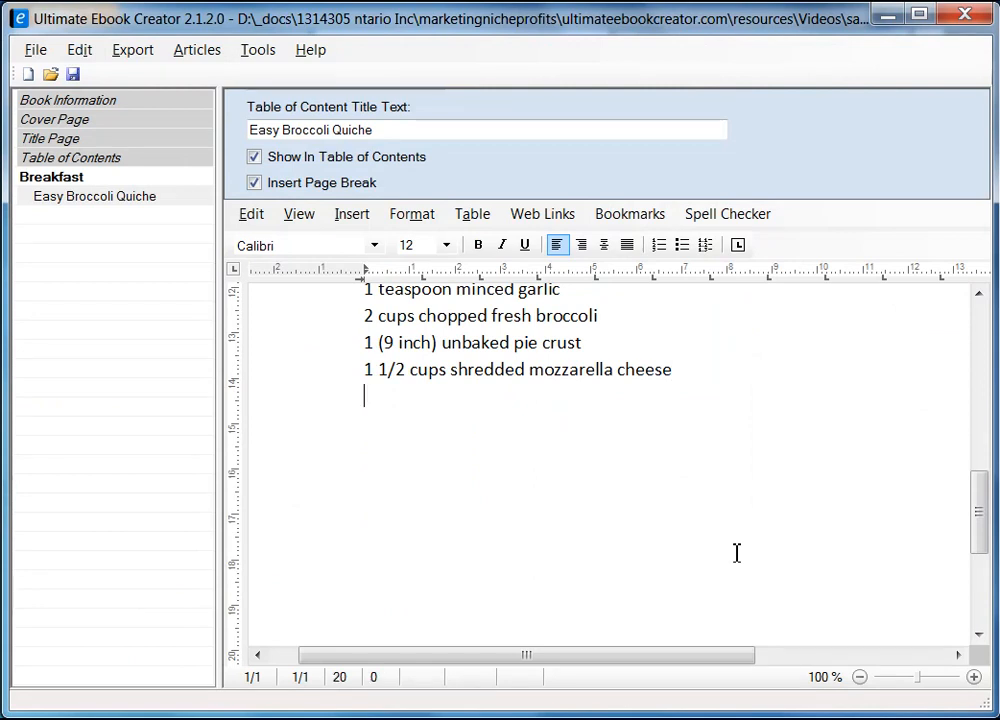
right_click(385, 400)
mouse_move(576, 460)
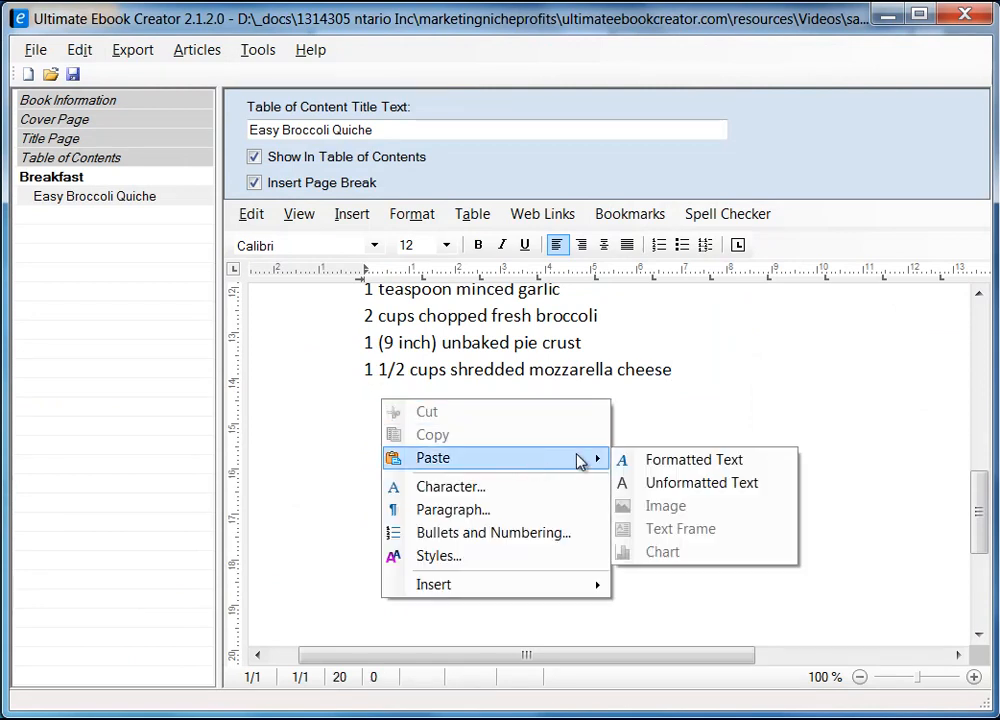
left_click(683, 488)
scroll(517, 459, "up", 5)
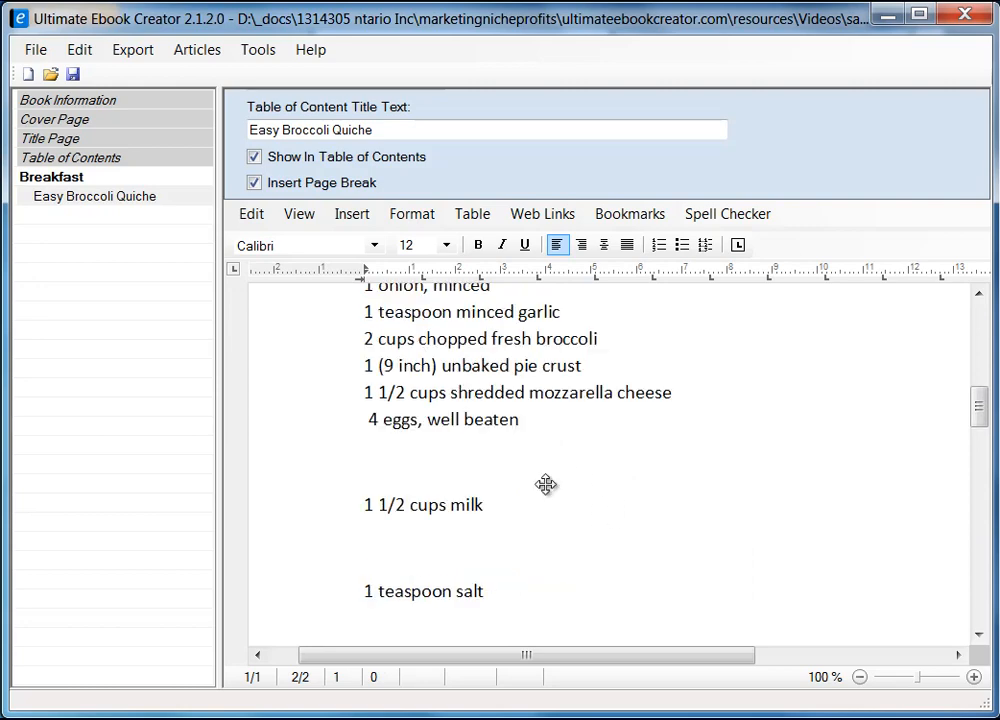
scroll(653, 503, "down", 2)
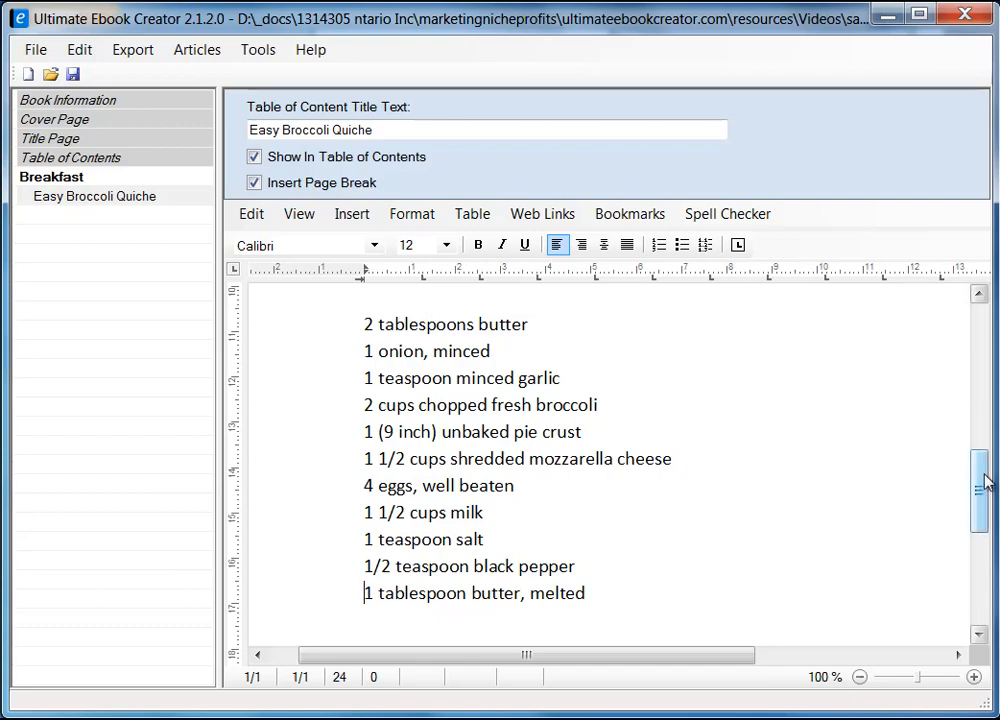
mouse_move(984, 488)
left_mouse_down()
mouse_move(982, 585)
mouse_move(982, 320)
mouse_move(982, 598)
mouse_move(993, 540)
mouse_move(984, 339)
mouse_move(987, 470)
left_mouse_up()
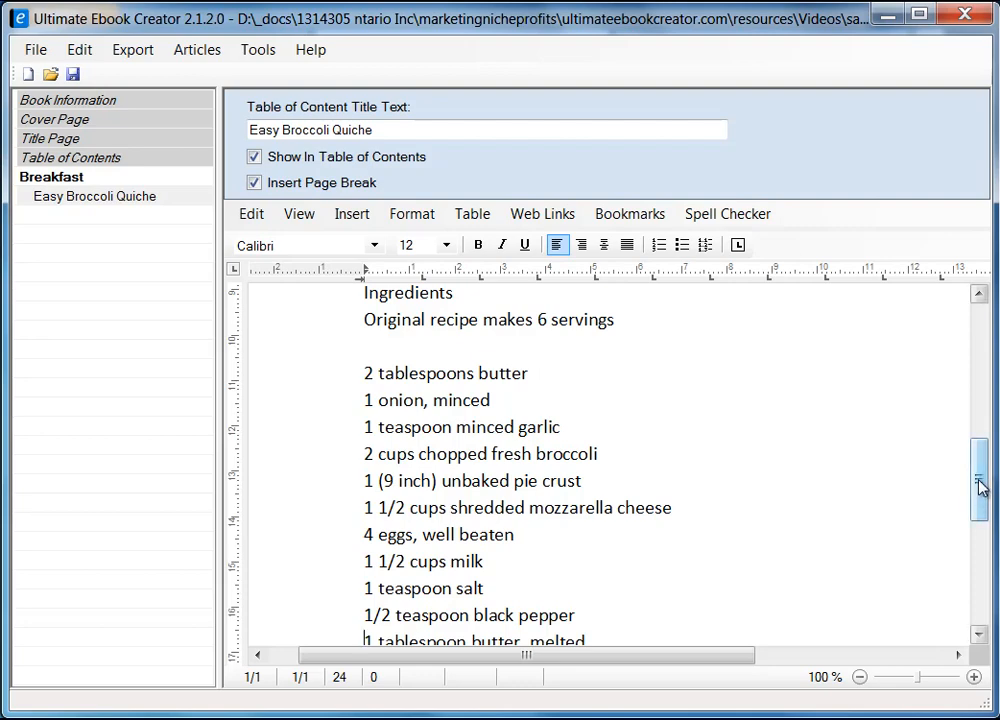
left_click_drag(980, 483, 915, 328)
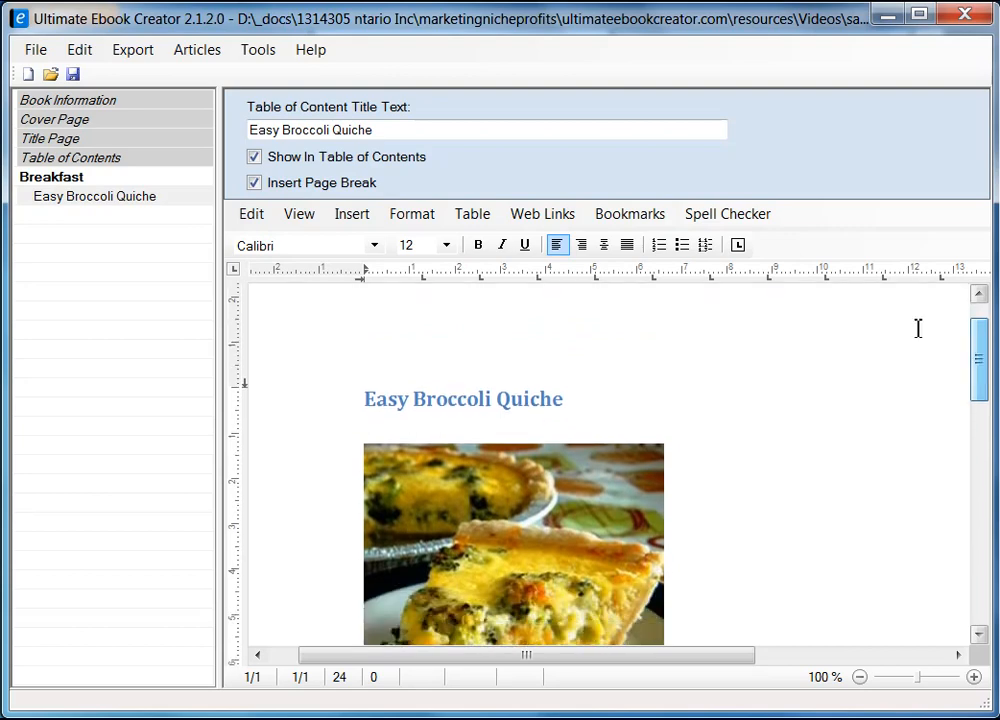
Switch to Draft view and back to Page Layout, then add a line after '1 tablespoon butter, melted'.
left_click(302, 220)
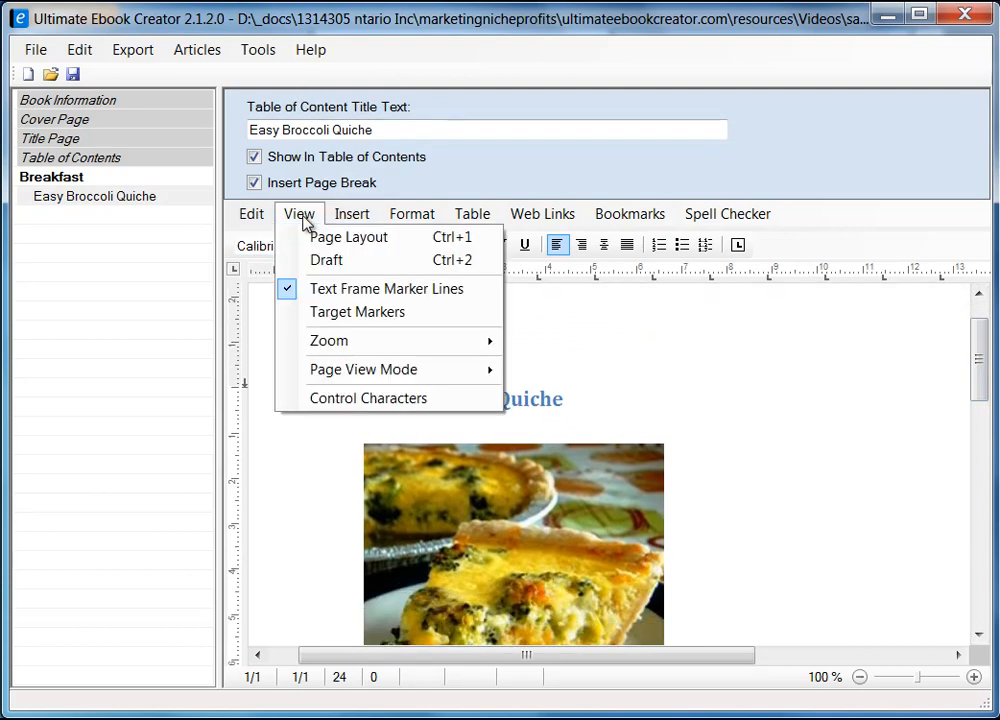
left_click(330, 260)
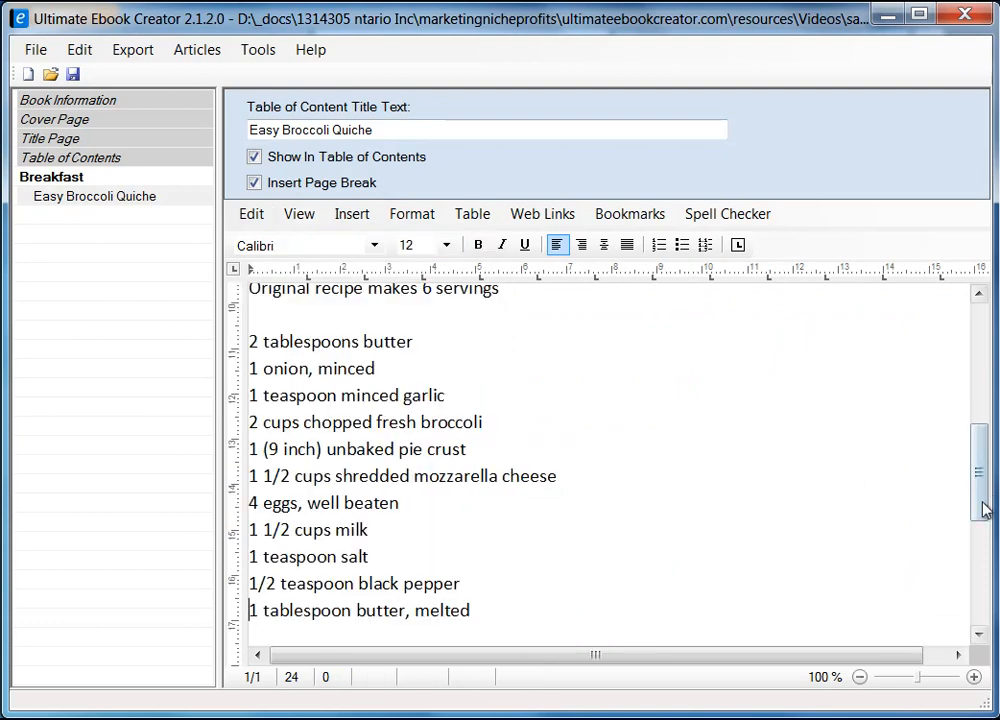
left_click_drag(982, 509, 964, 372)
left_click(300, 214)
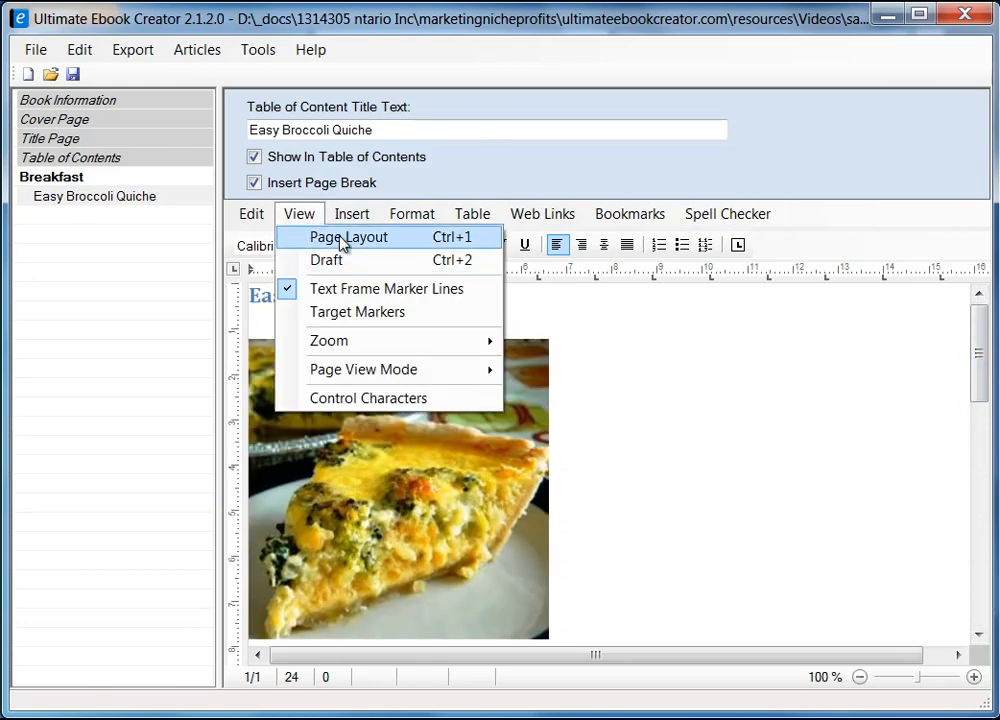
left_click(343, 240)
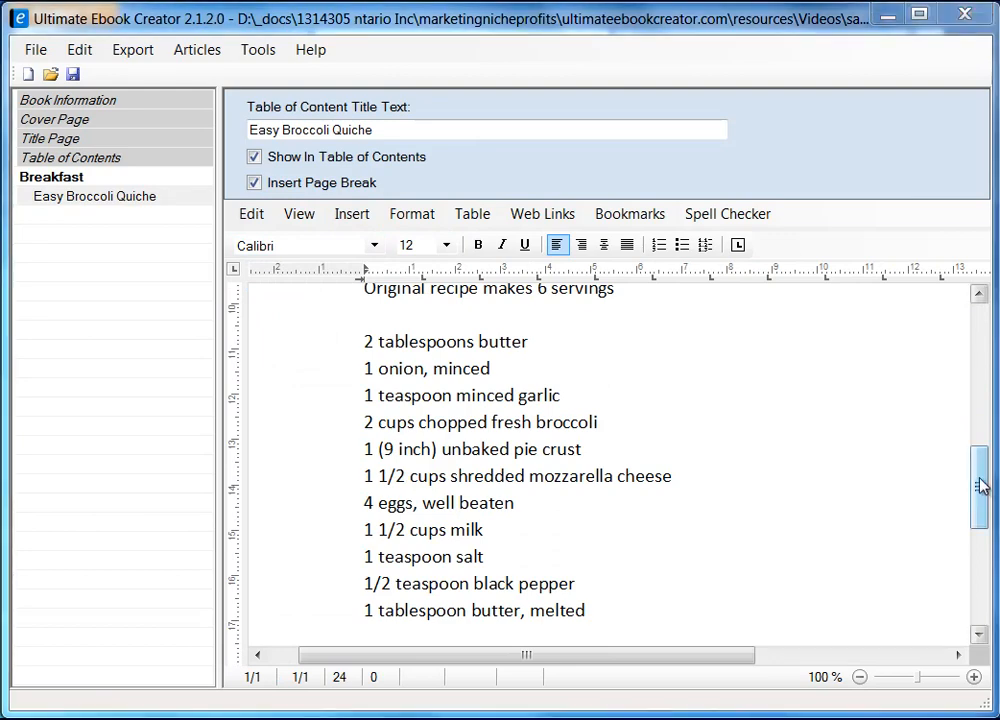
left_click_drag(980, 486, 977, 518)
left_click(410, 546)
key("Return")
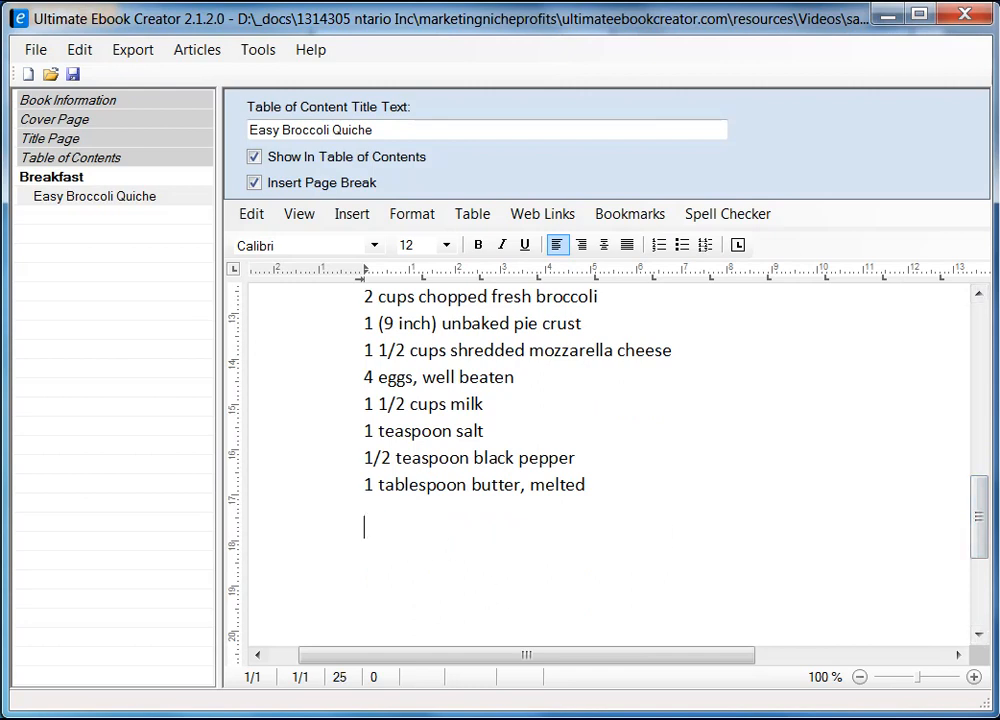
Copy all four Directions steps from the Firefox quiche recipe and return to the ebook editor.
key("alt+Tab")
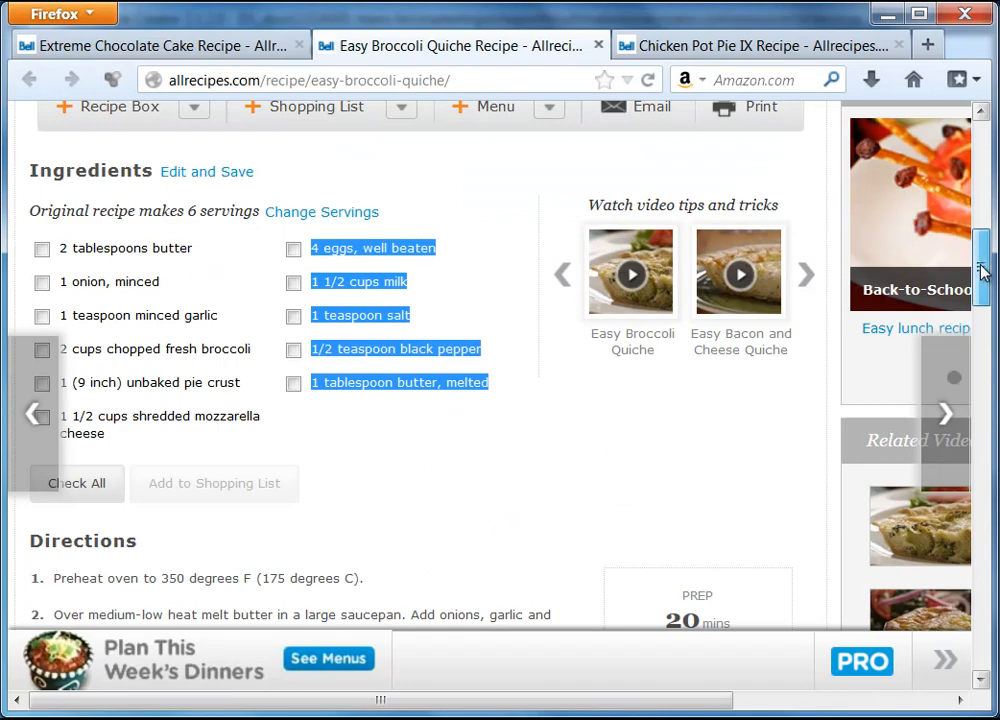
left_click_drag(983, 278, 982, 319)
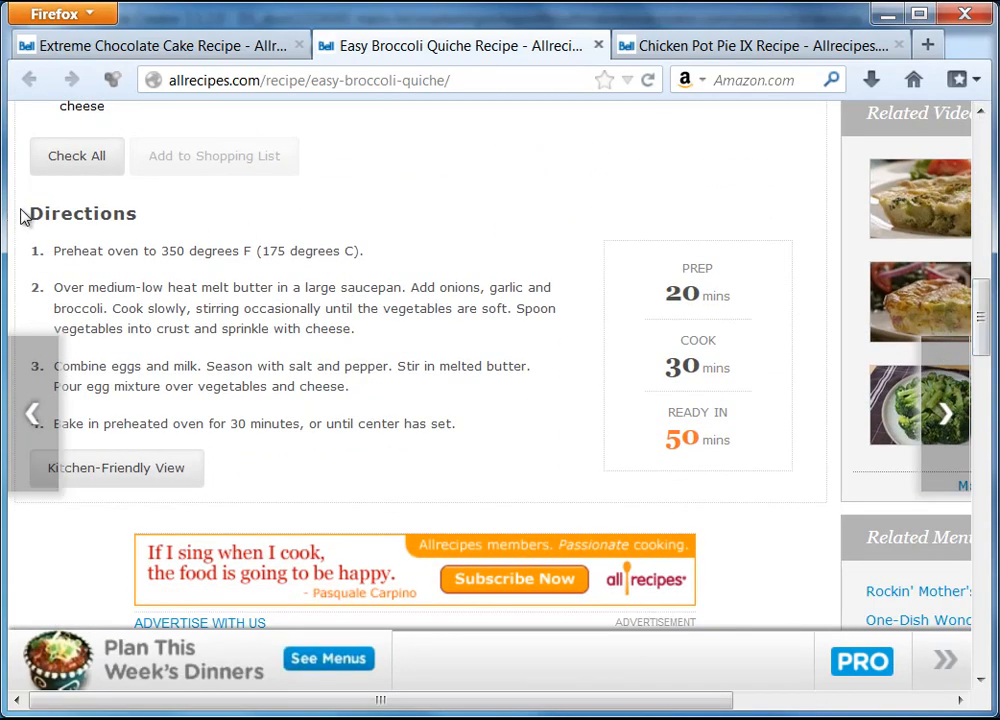
left_click_drag(31, 212, 455, 437)
right_click(297, 256)
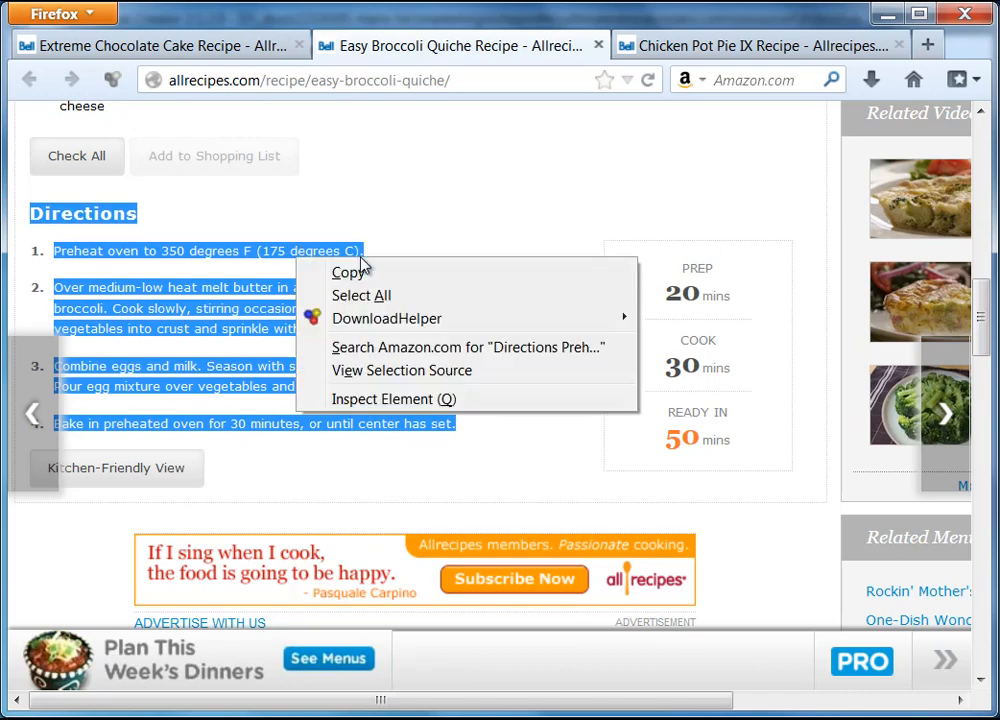
left_click(345, 272)
key("alt+Tab")
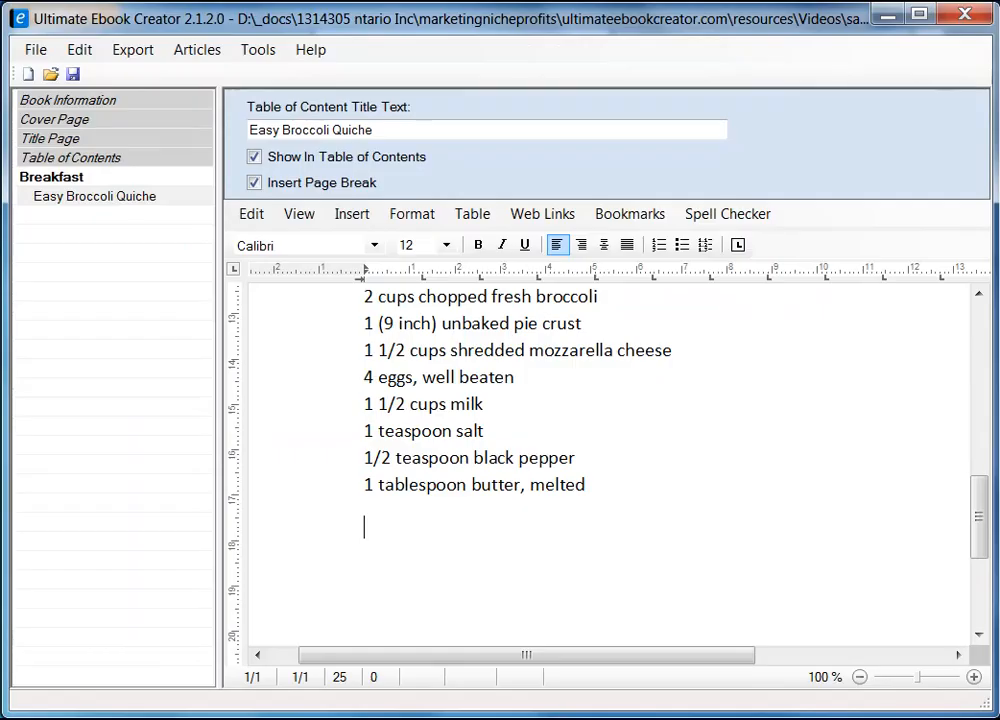
Paste the quiche directions as unformatted text below the ingredients.
right_click(390, 547)
mouse_move(551, 607)
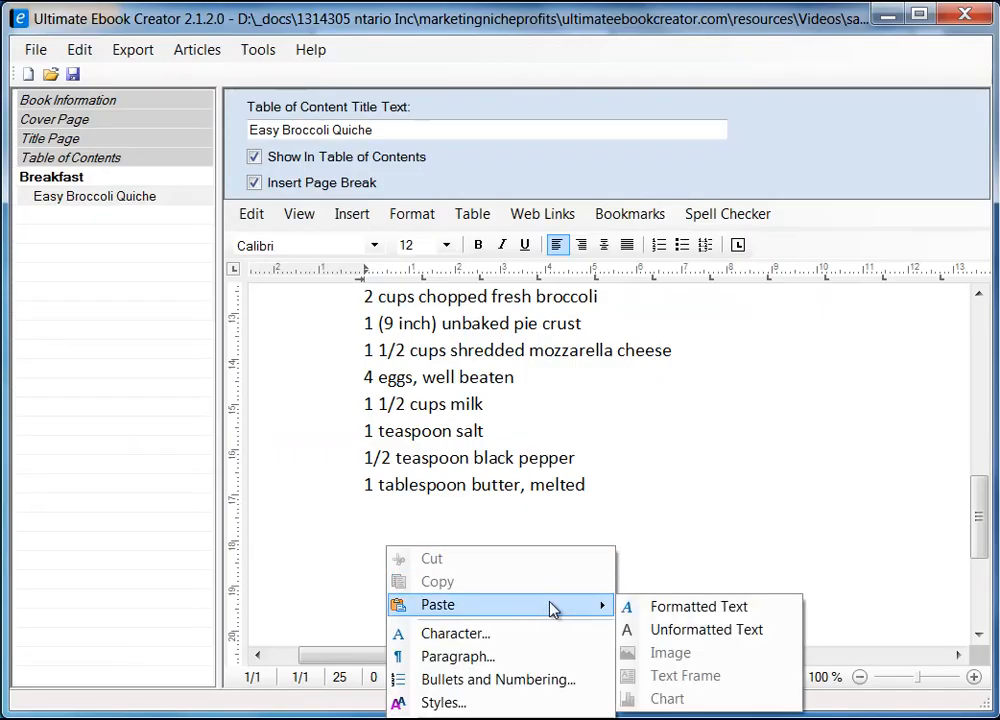
left_click(737, 639)
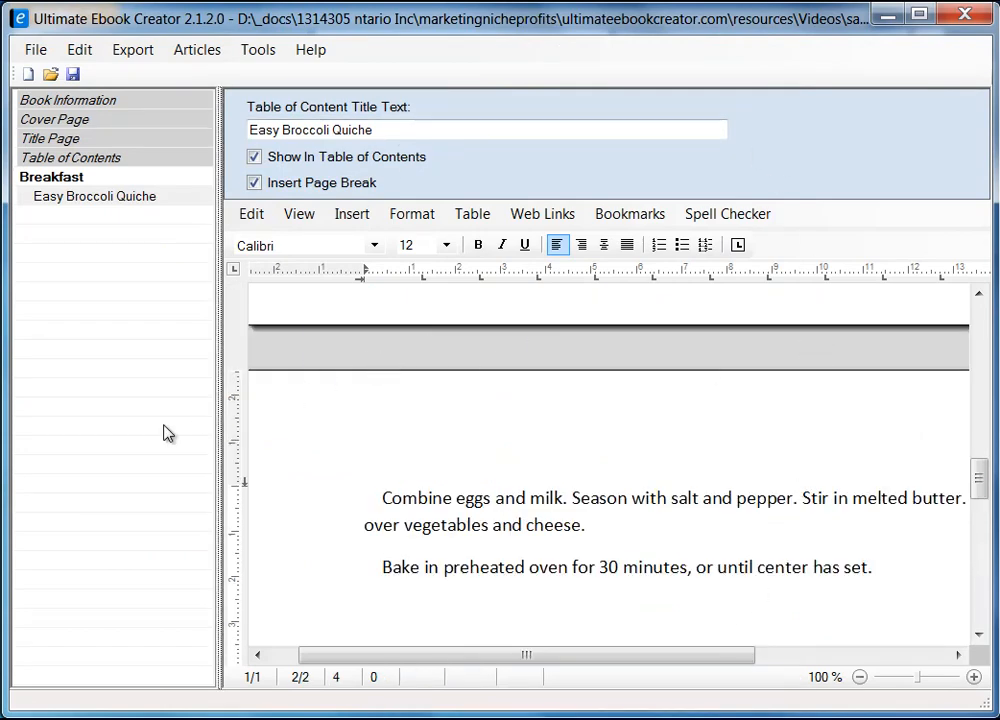
Shrink the navigation panel to widen the editor and switch the document to Draft view.
left_click_drag(220, 435, 58, 442)
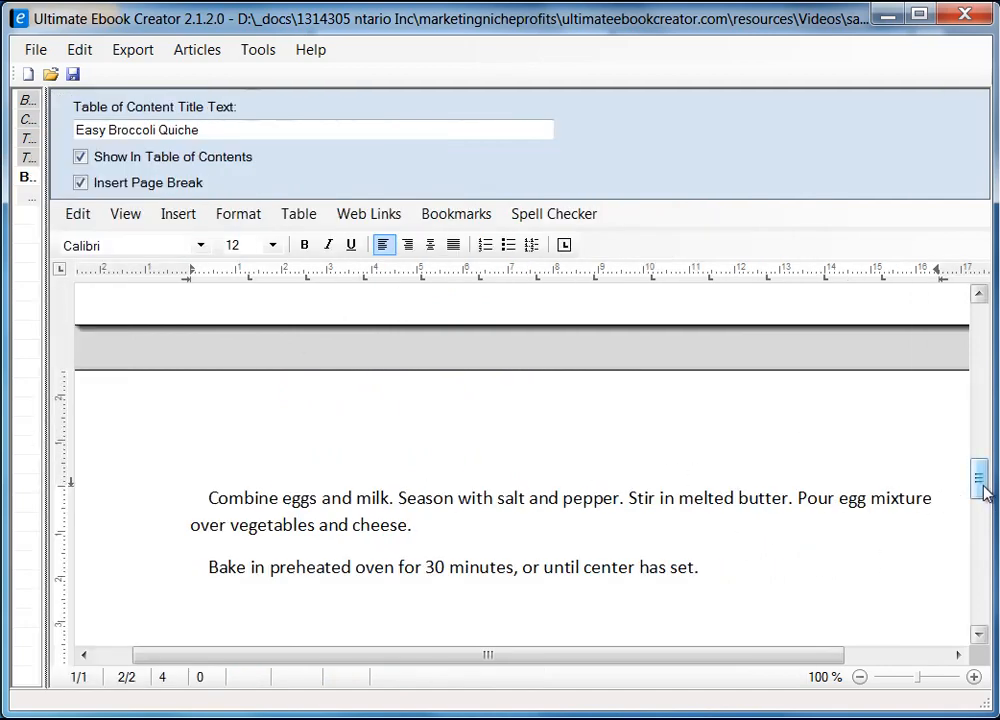
left_click_drag(984, 491, 980, 446)
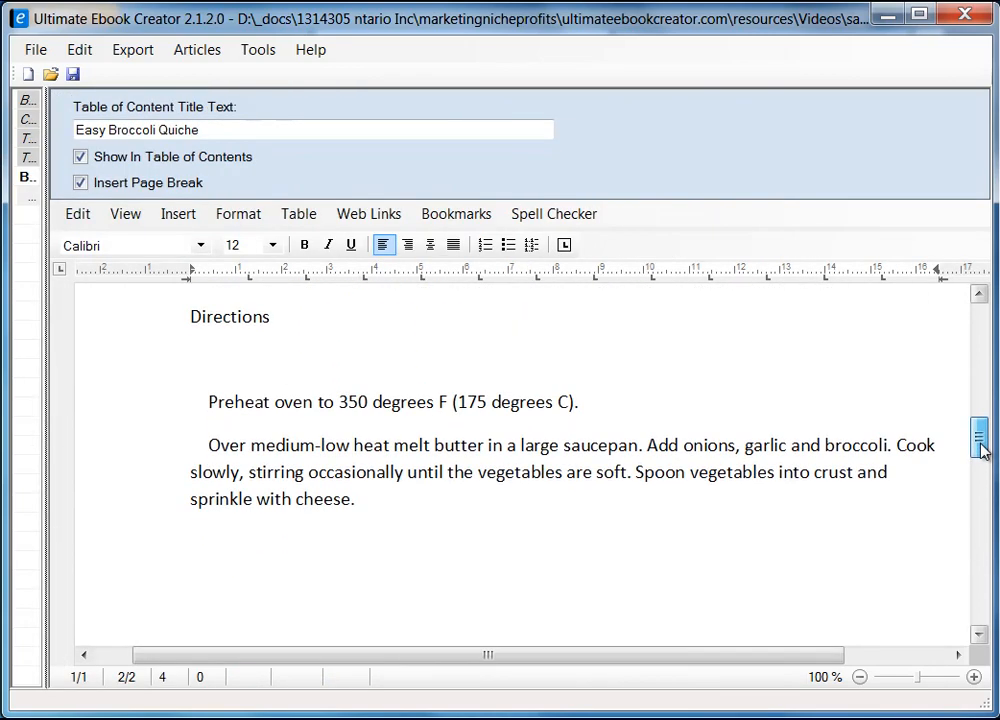
left_click(125, 214)
left_click(160, 259)
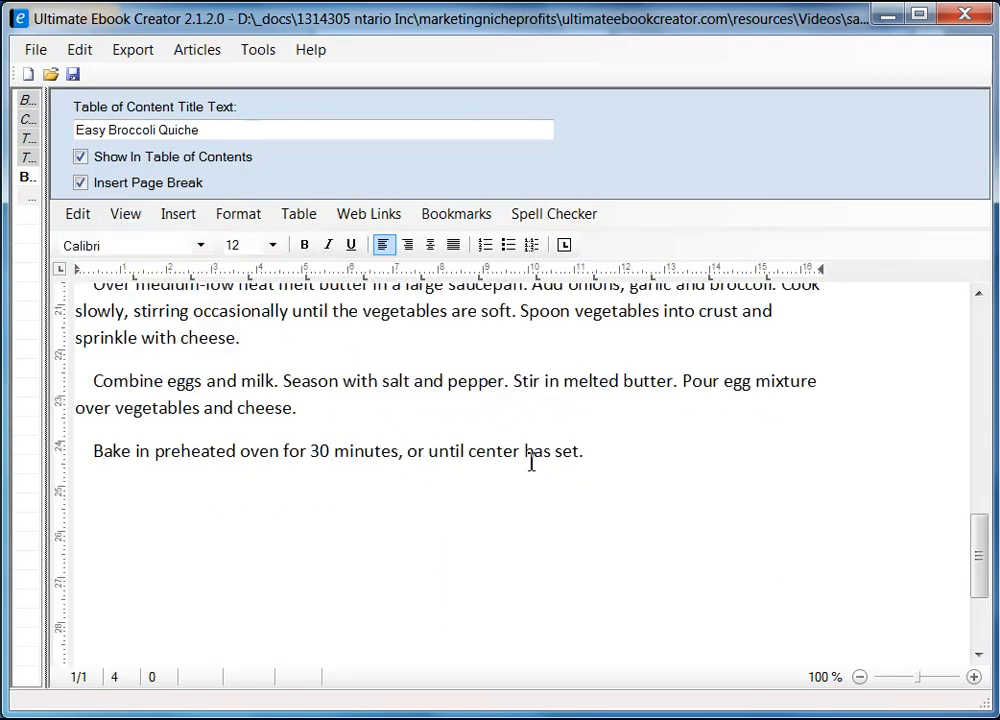
left_click_drag(979, 570, 978, 526)
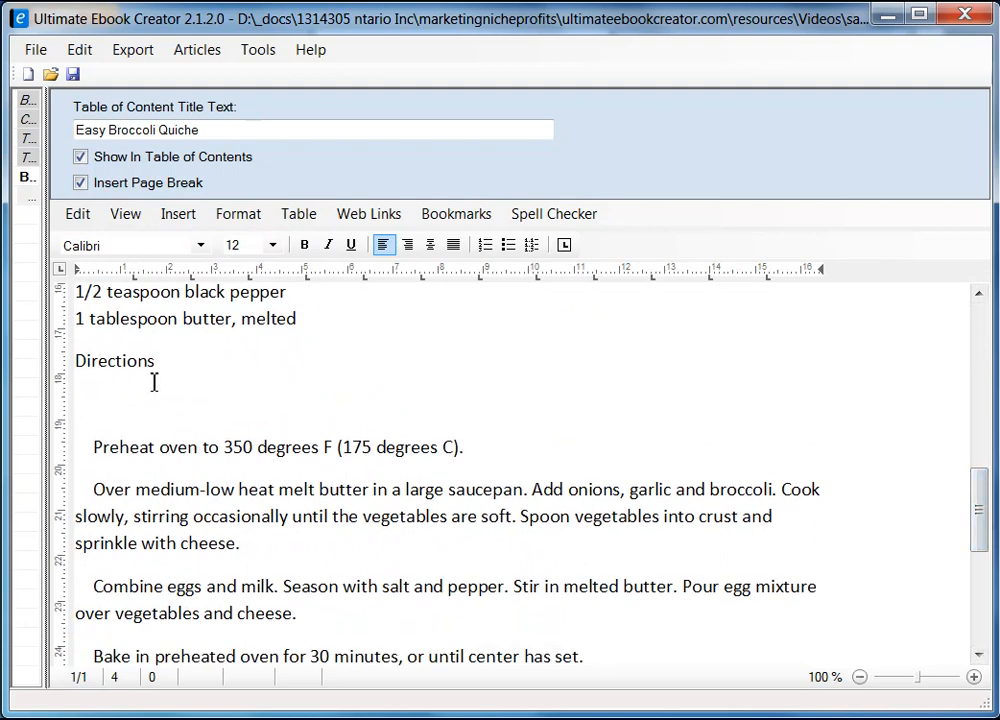
Delete the blank line after Directions and the leading indents before each step, including Combine and Bake.
left_click(96, 383)
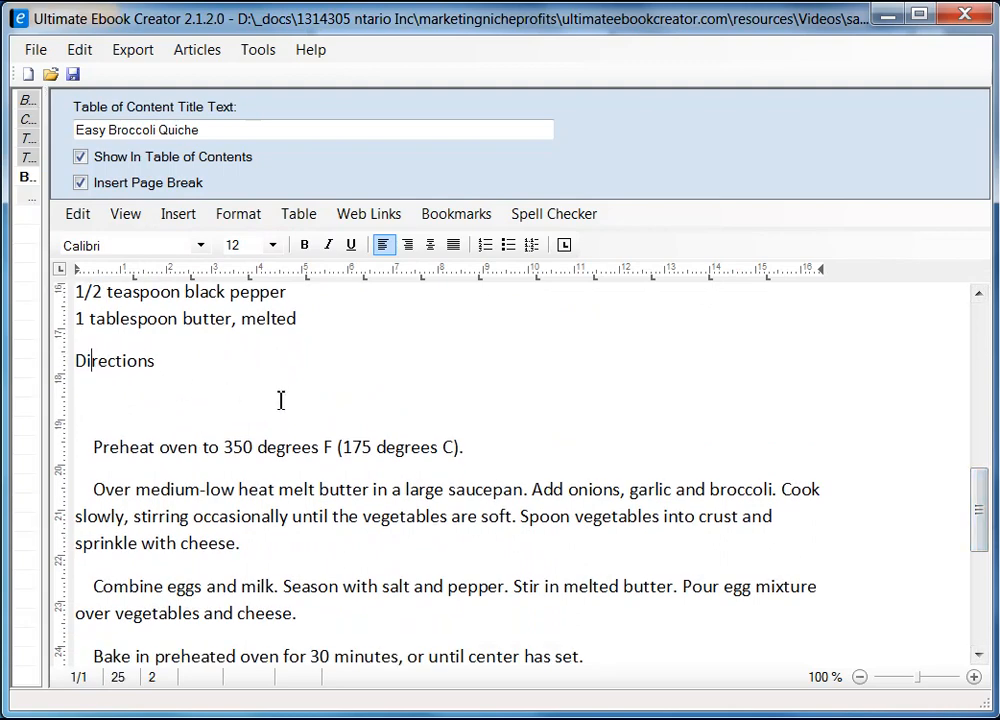
key("Delete")
key("Delete")
key("Delete")
key("Delete")
key("Delete")
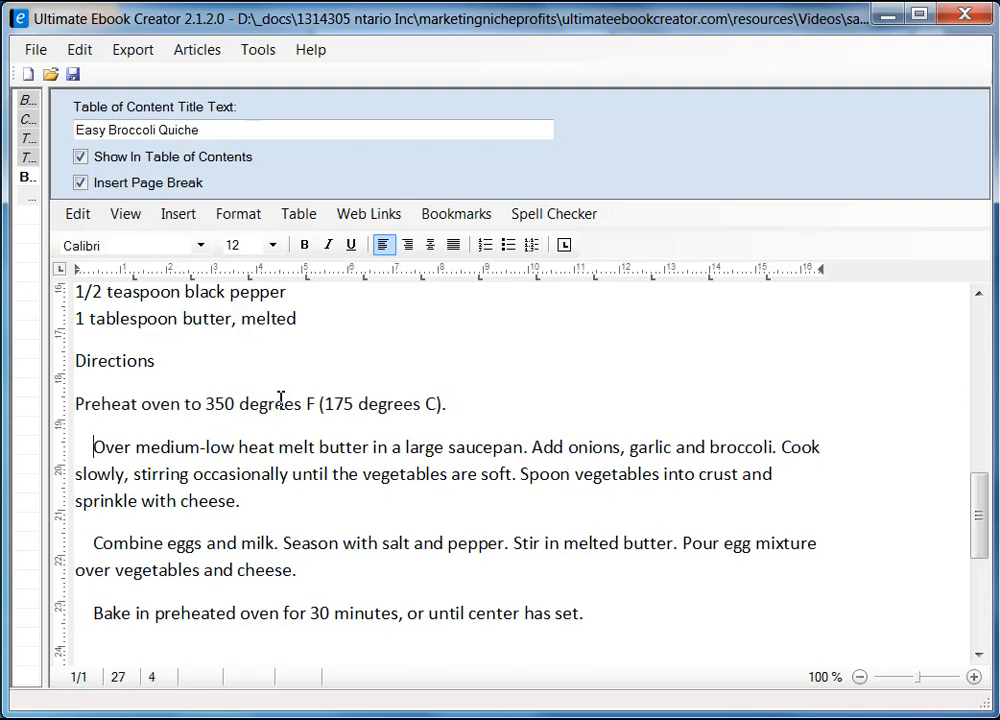
key("BackSpace")
key("BackSpace")
key("BackSpace")
key("BackSpace")
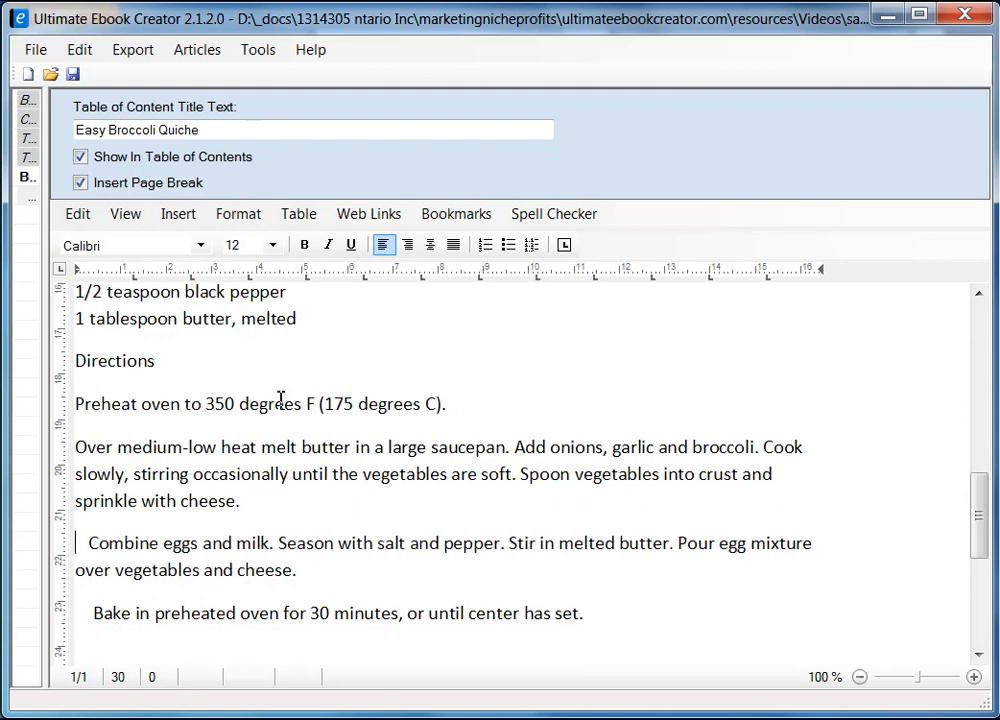
key("Delete")
key("Delete")
key("Delete")
key("Delete")
key("Down")
key("Down")
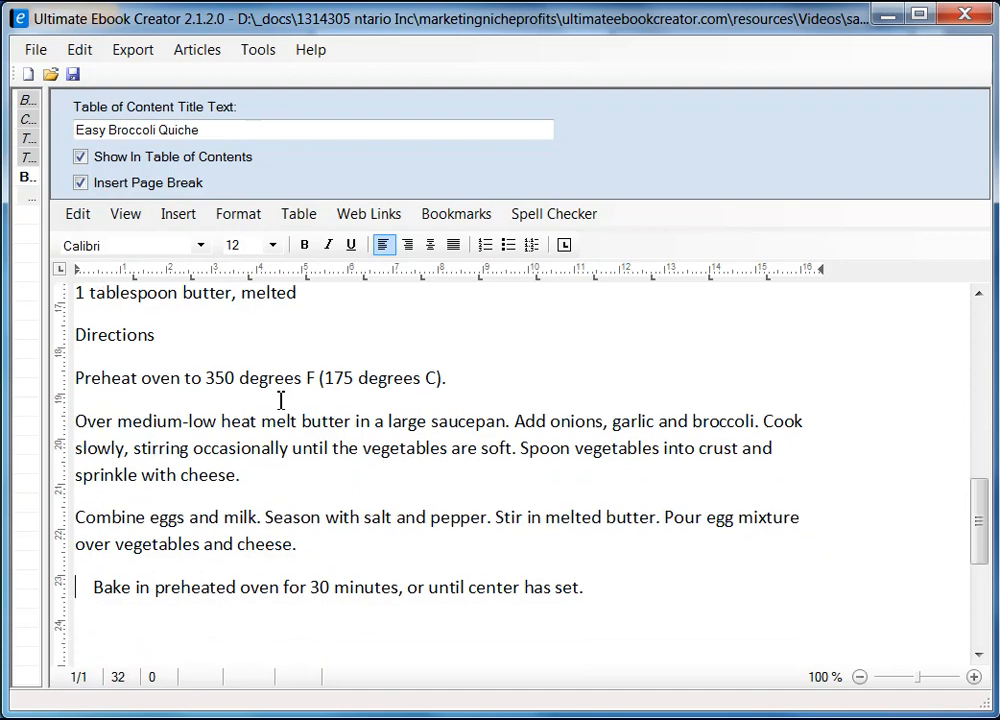
key("Delete")
key("Delete")
key("Delete")
key("Delete")
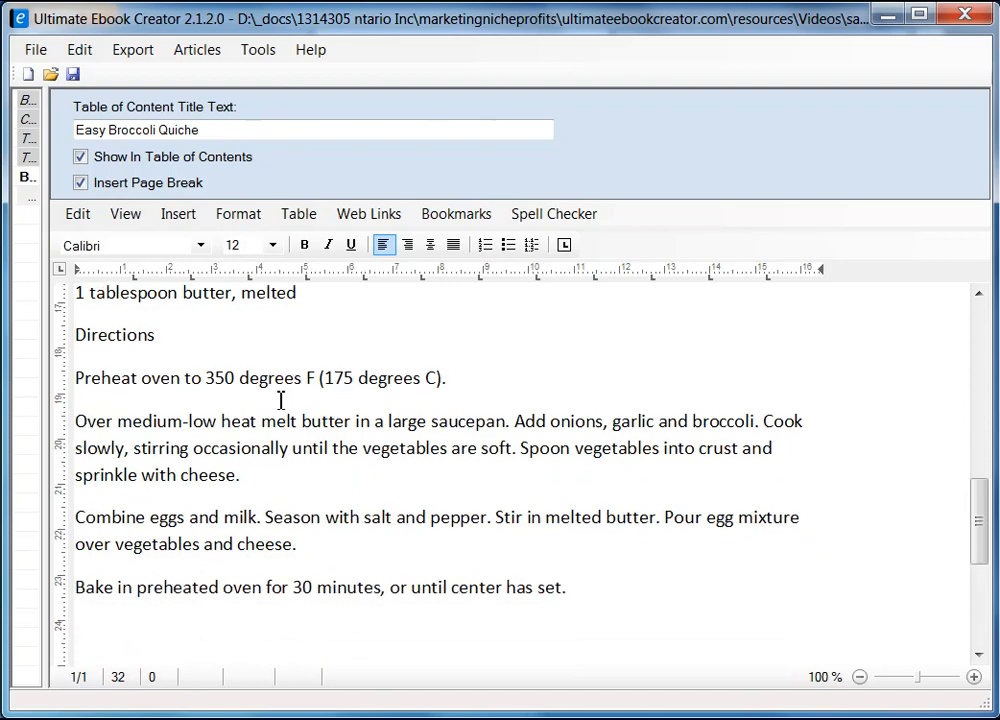
left_click_drag(975, 528, 982, 432)
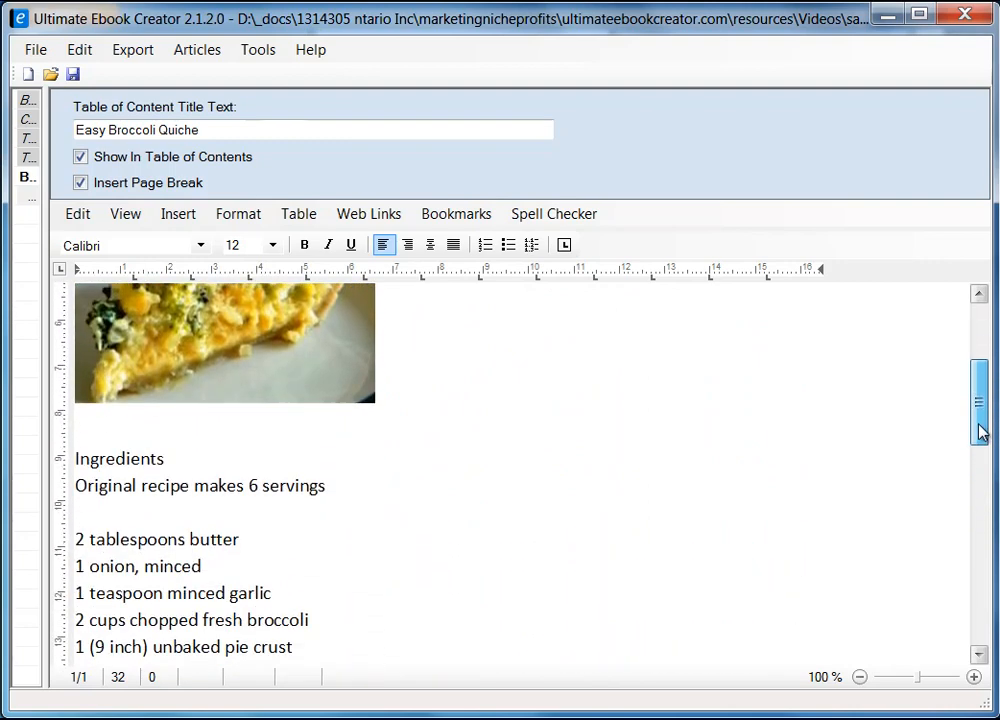
Make the Ingredients heading bold and set it in Arial.
left_click(187, 461)
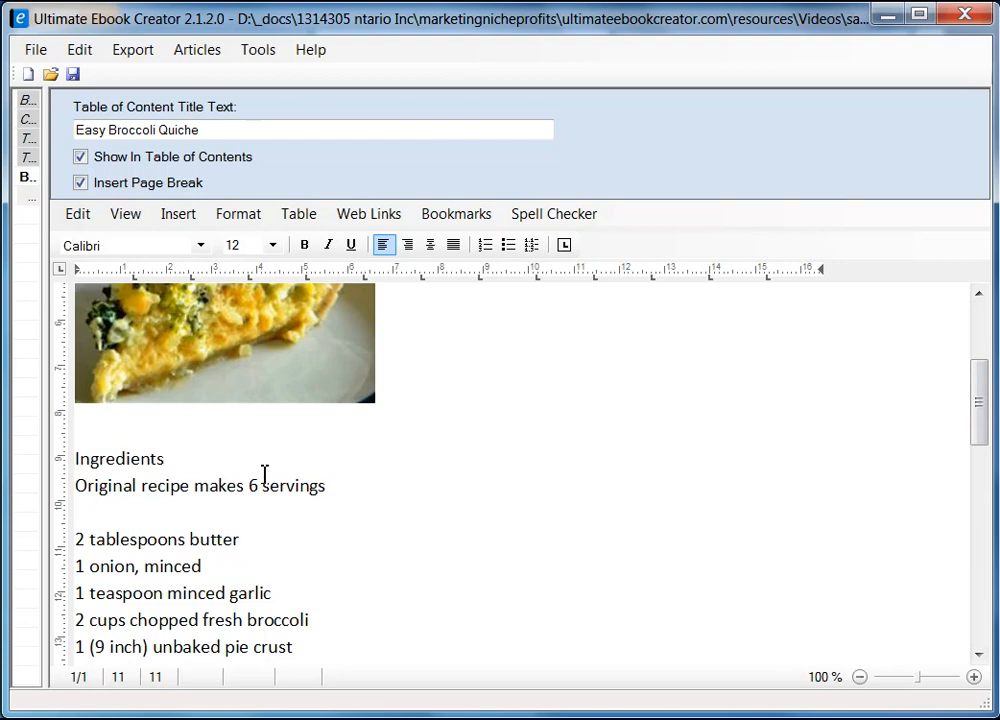
key("shift+Home")
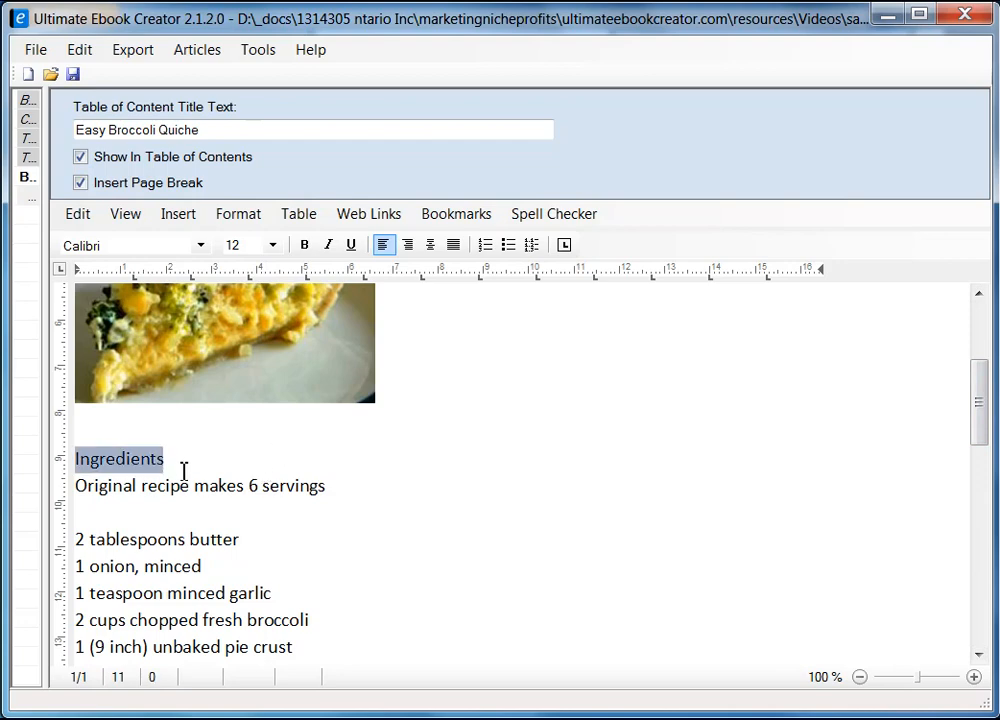
left_click(305, 245)
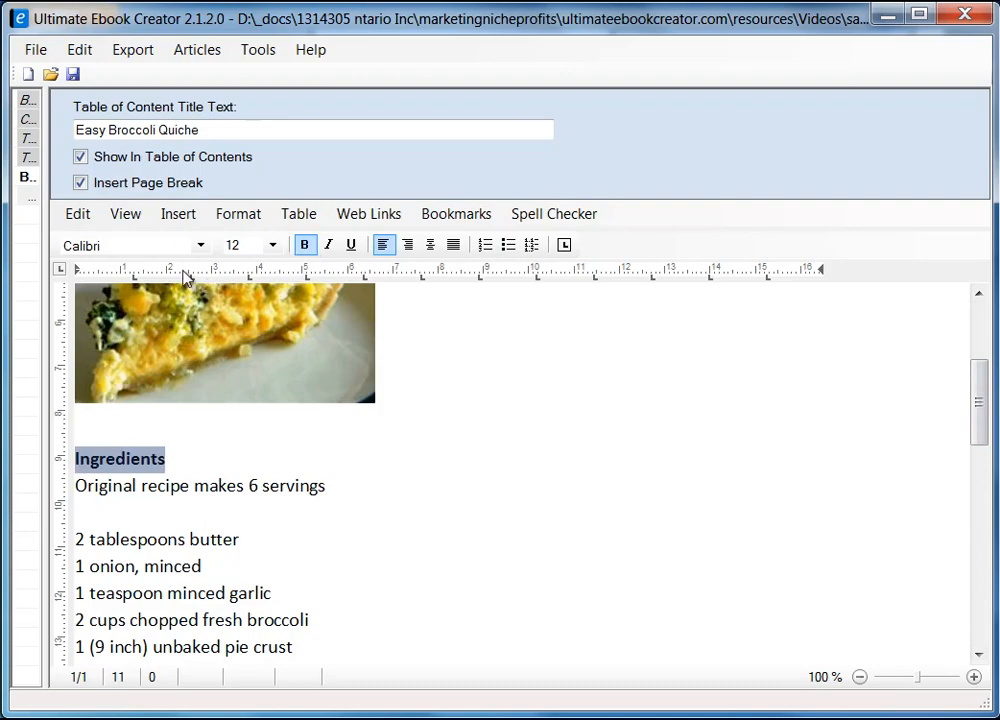
left_click(200, 245)
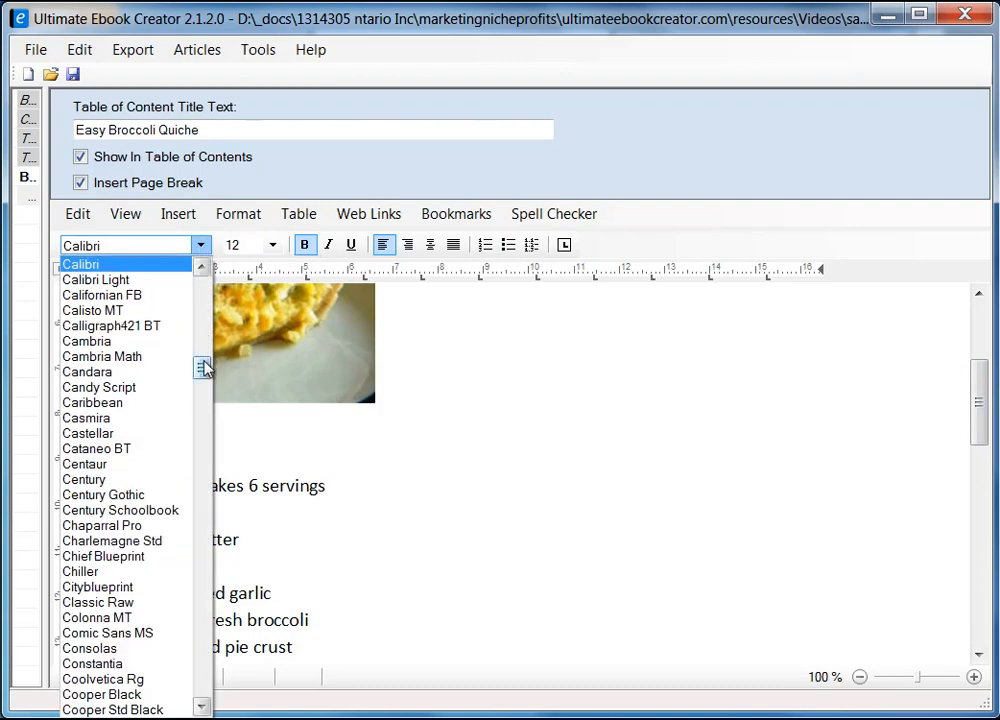
left_click_drag(202, 369, 206, 308)
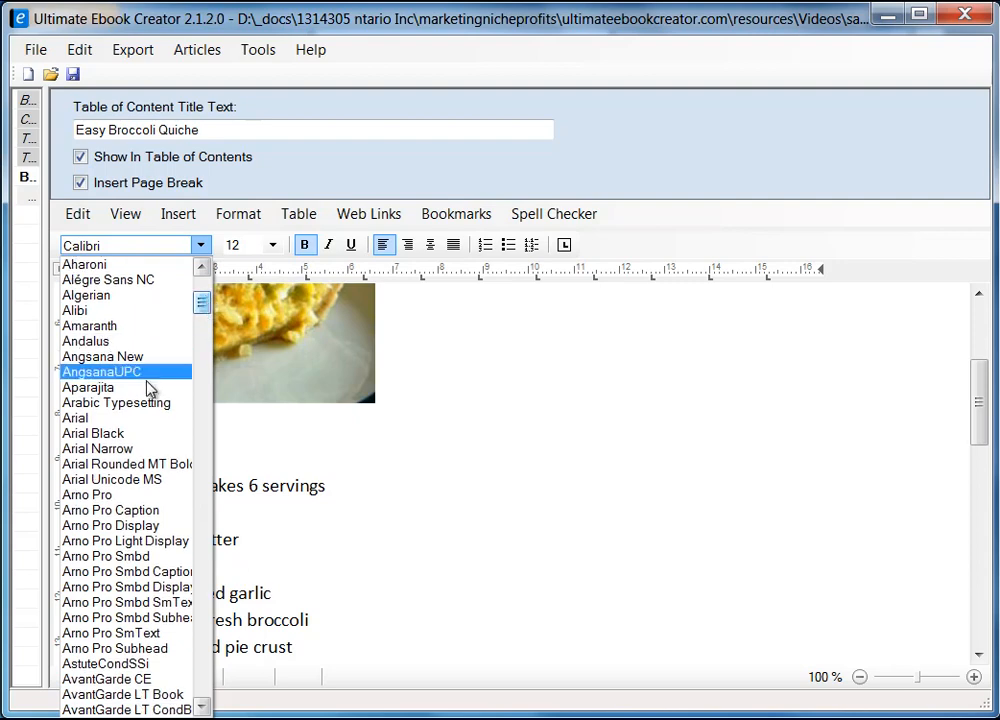
left_click(129, 424)
Select all the recipe text and change its font from Calibri to Arial.
left_click(259, 464)
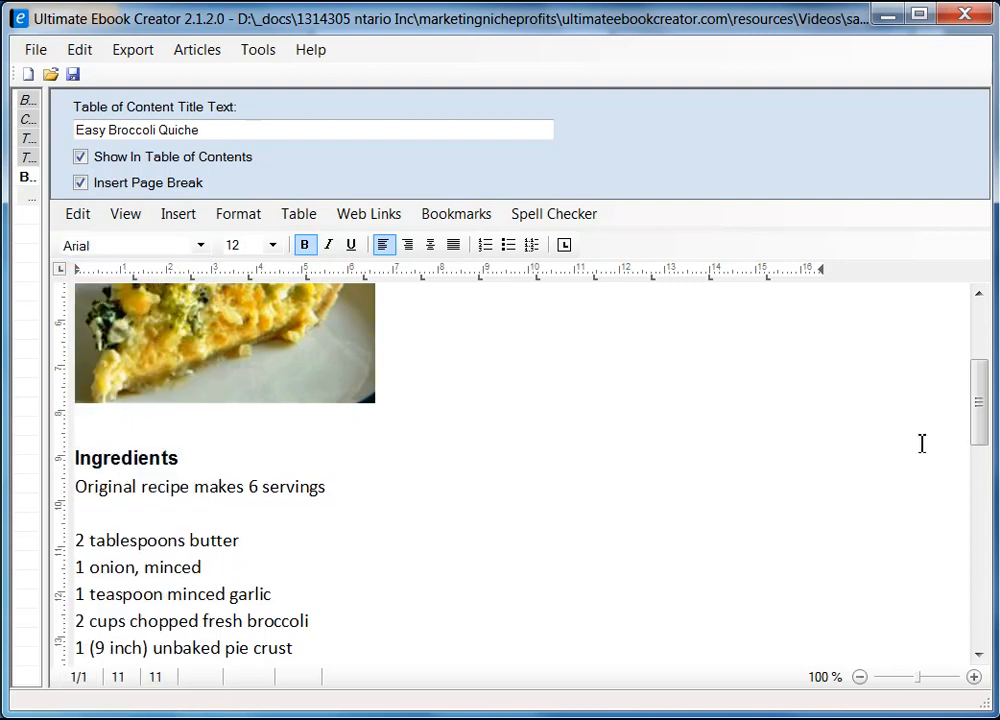
left_click(78, 487)
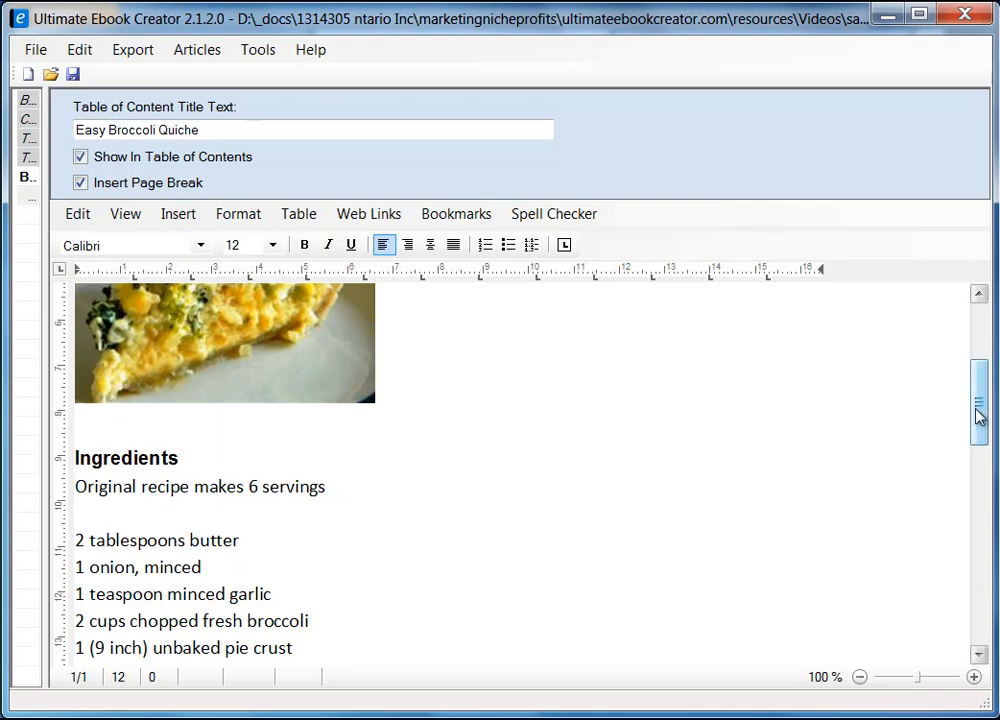
left_click_drag(983, 413, 981, 550)
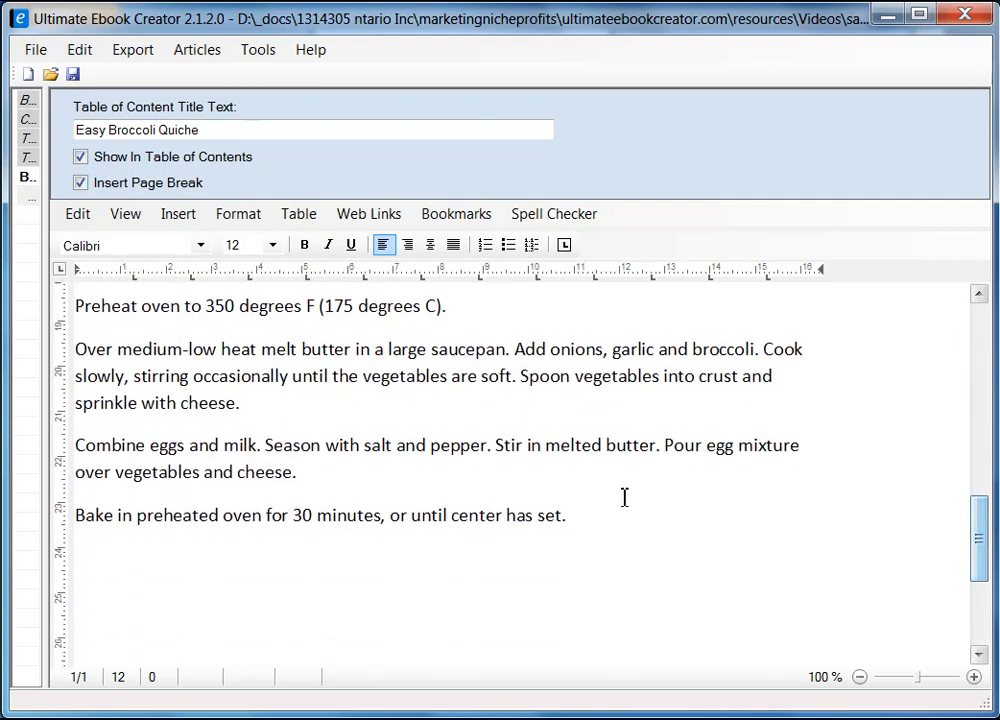
key("ctrl+a")
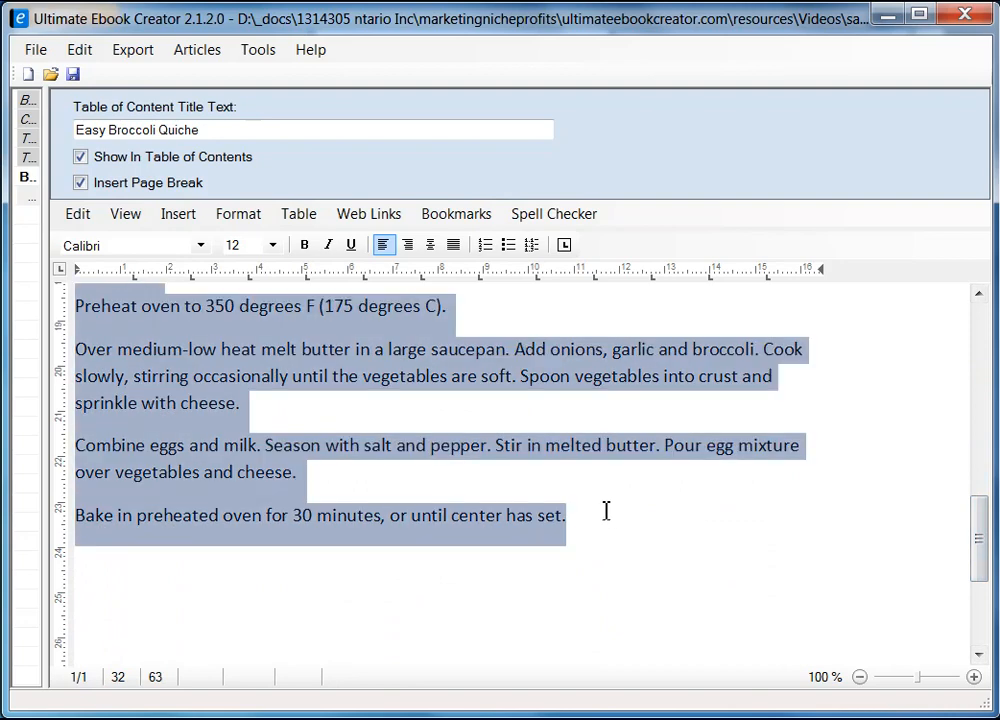
left_click(200, 246)
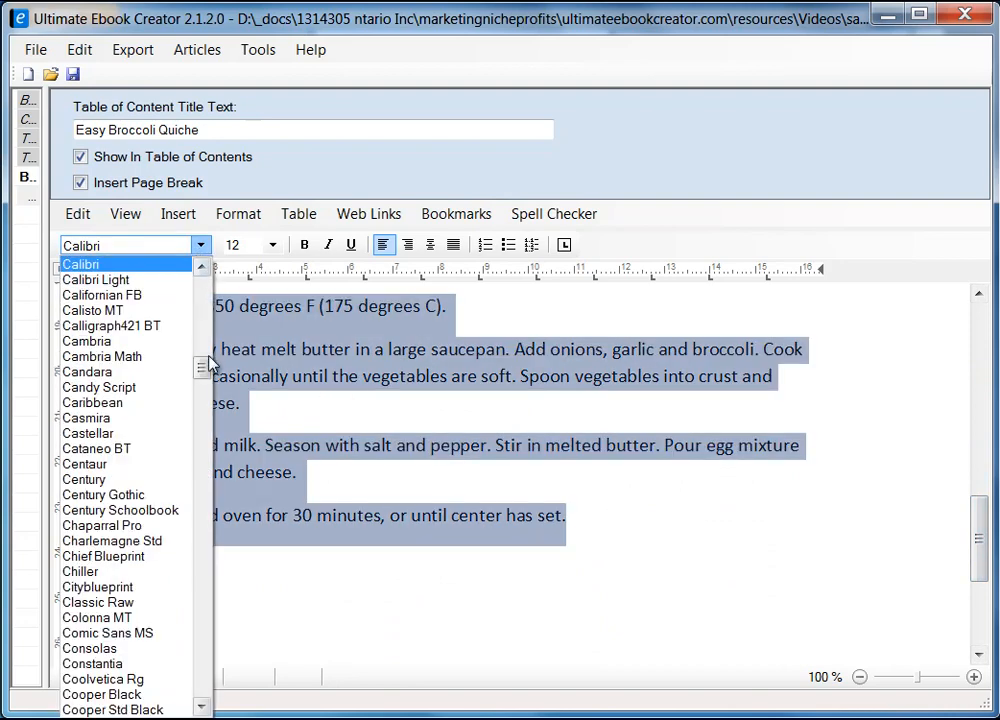
left_click_drag(204, 366, 162, 240)
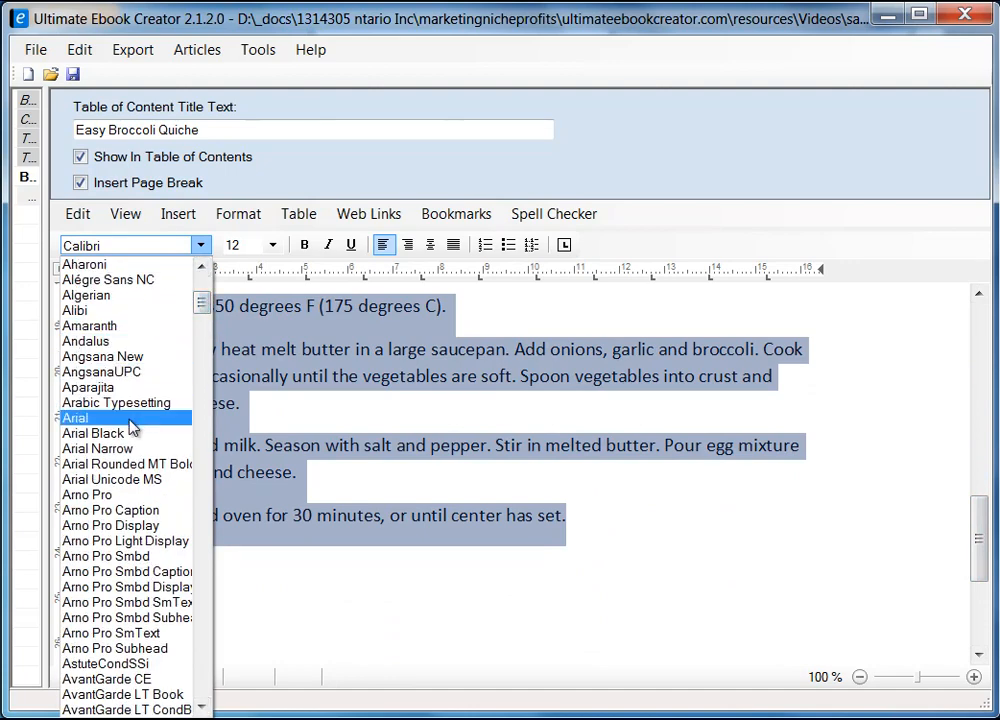
left_click(130, 419)
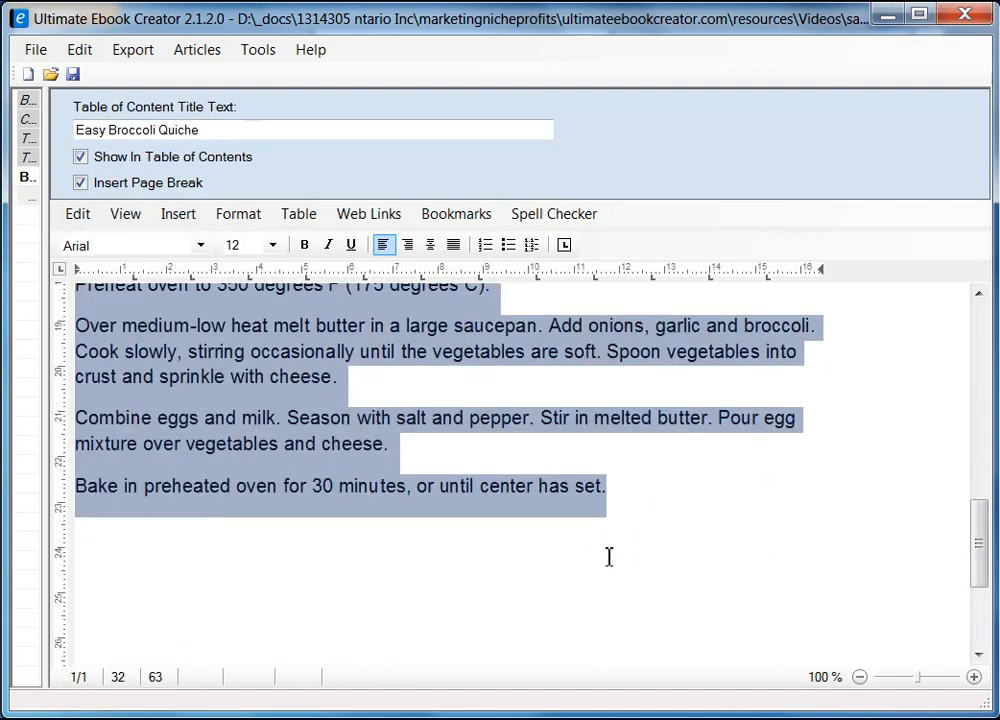
left_click(609, 557)
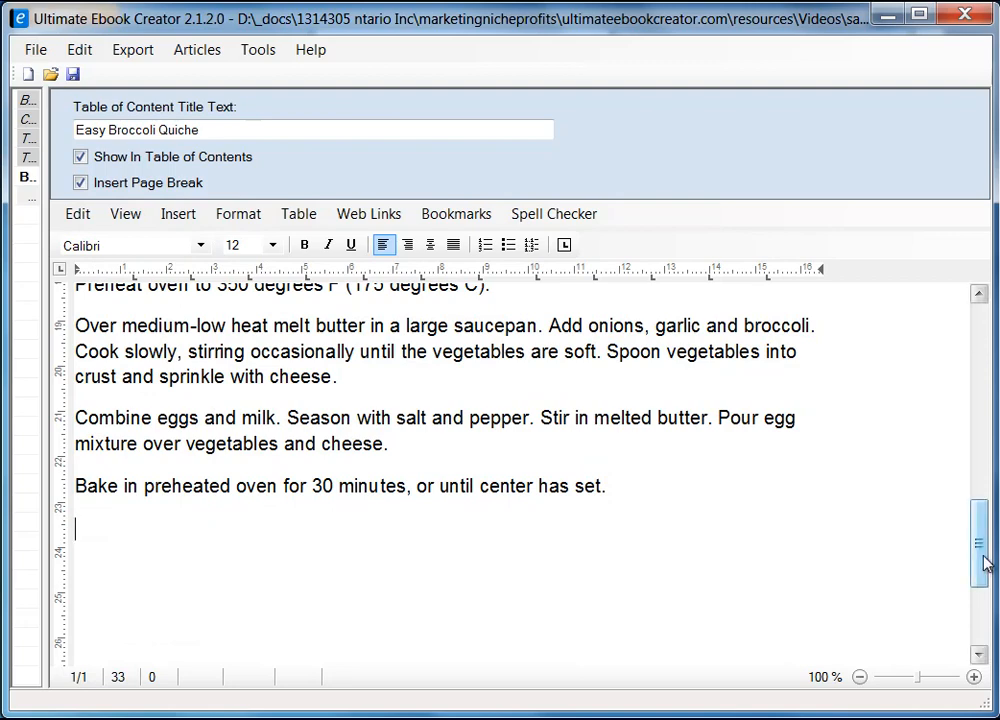
left_click_drag(988, 563, 986, 453)
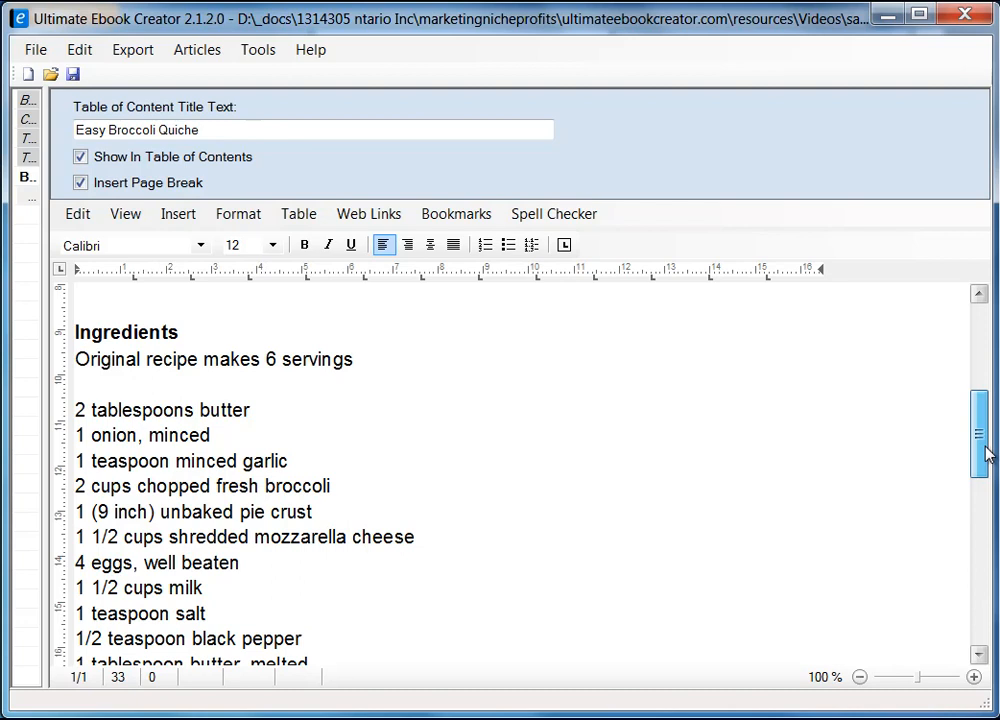
Italicize the 'Original recipe makes 6 servings' line.
mouse_move(985, 455)
left_mouse_down()
mouse_move(975, 404)
mouse_move(978, 444)
left_mouse_up()
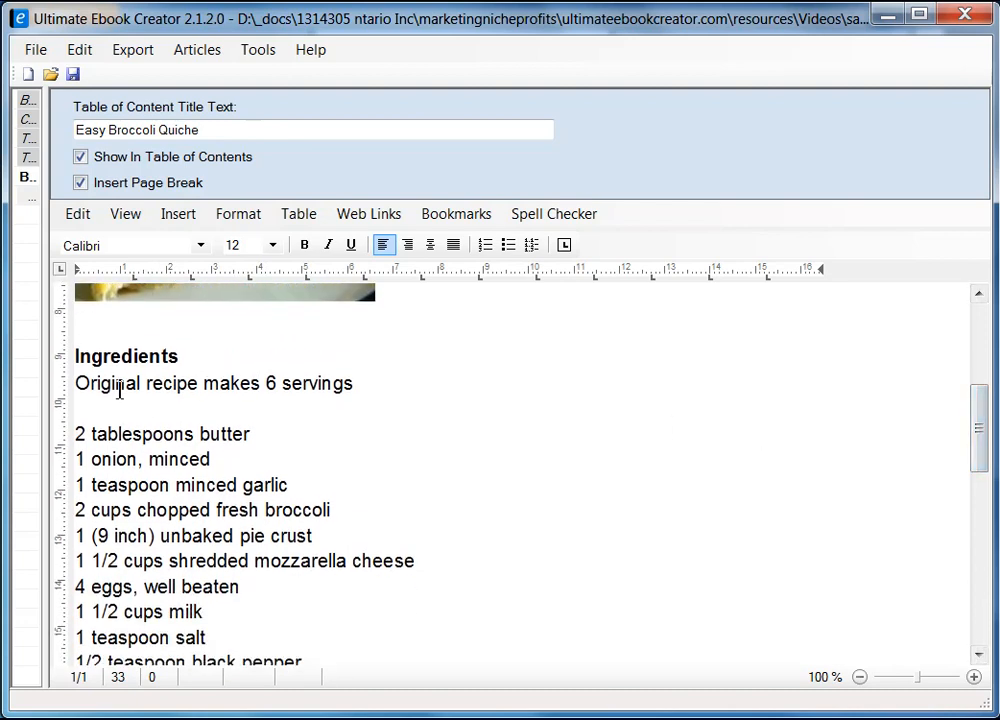
left_click_drag(78, 382, 414, 396)
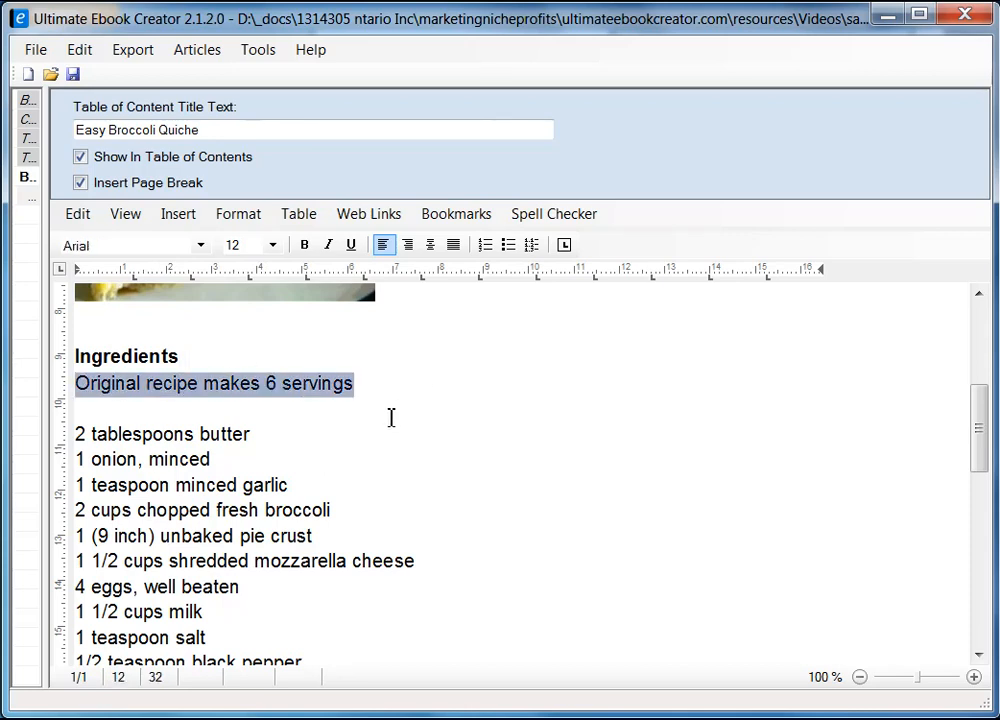
left_click(329, 245)
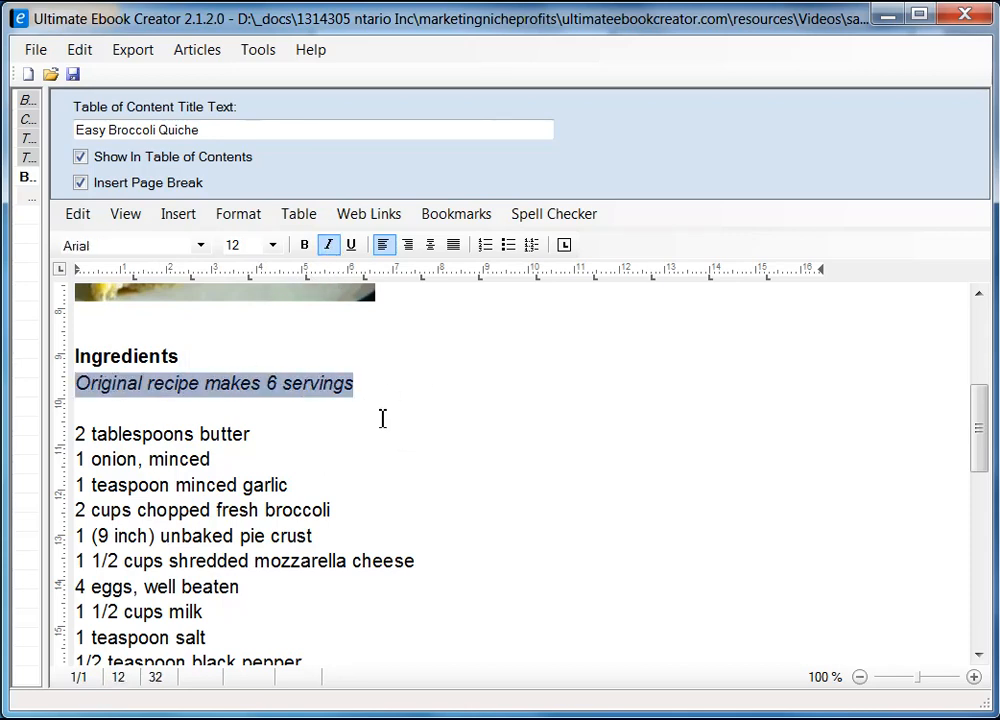
left_click(388, 414)
Format the eleven ingredient lines, butter through pepper, as a bulleted list.
scroll(211, 455, "down", 2)
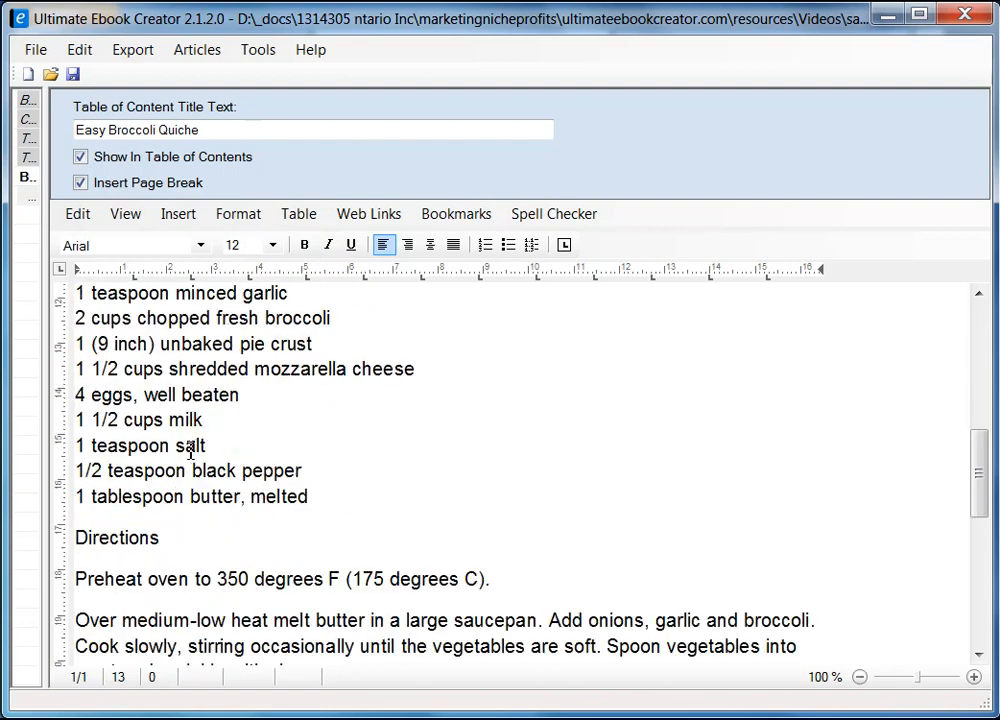
scroll(261, 444, "up", 1)
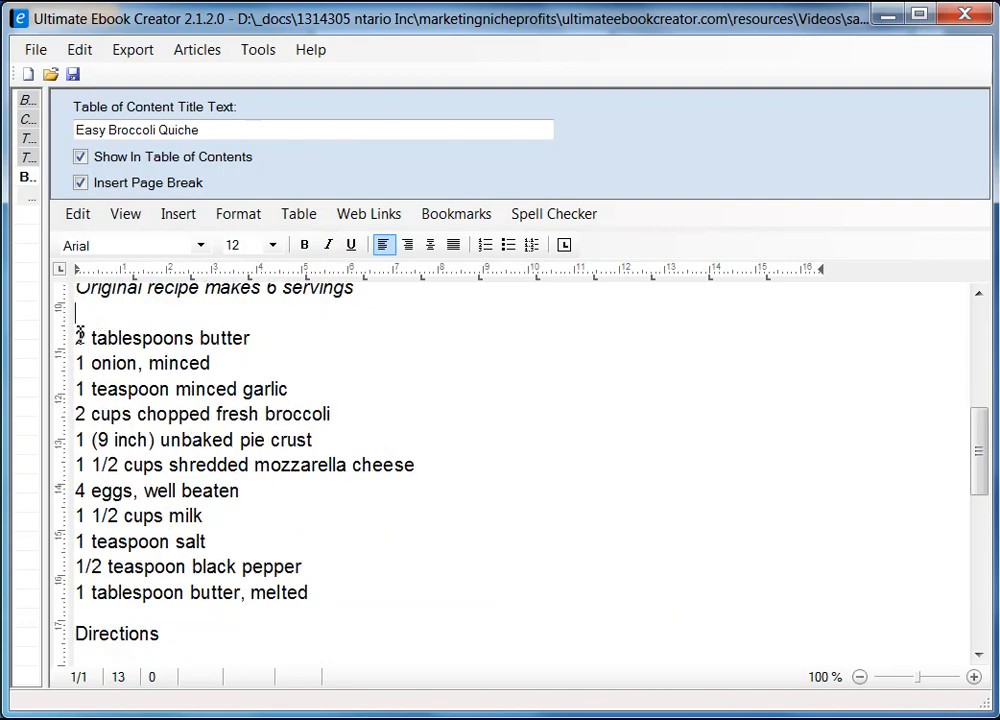
left_click_drag(77, 338, 367, 589)
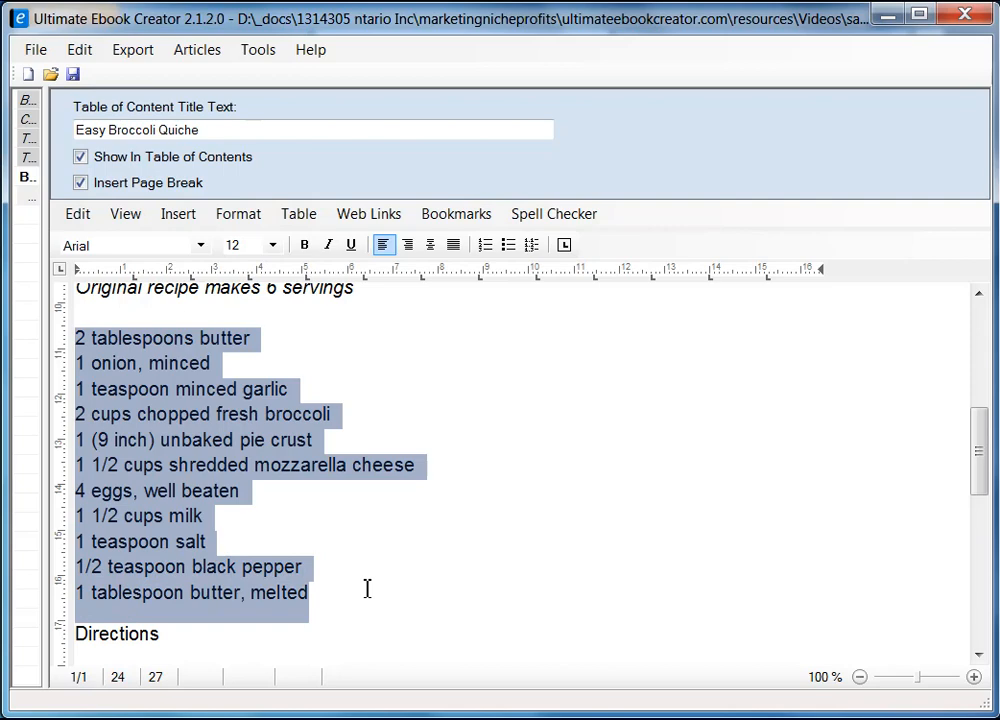
left_click(508, 246)
left_click(645, 555)
scroll(679, 464, "up", 2)
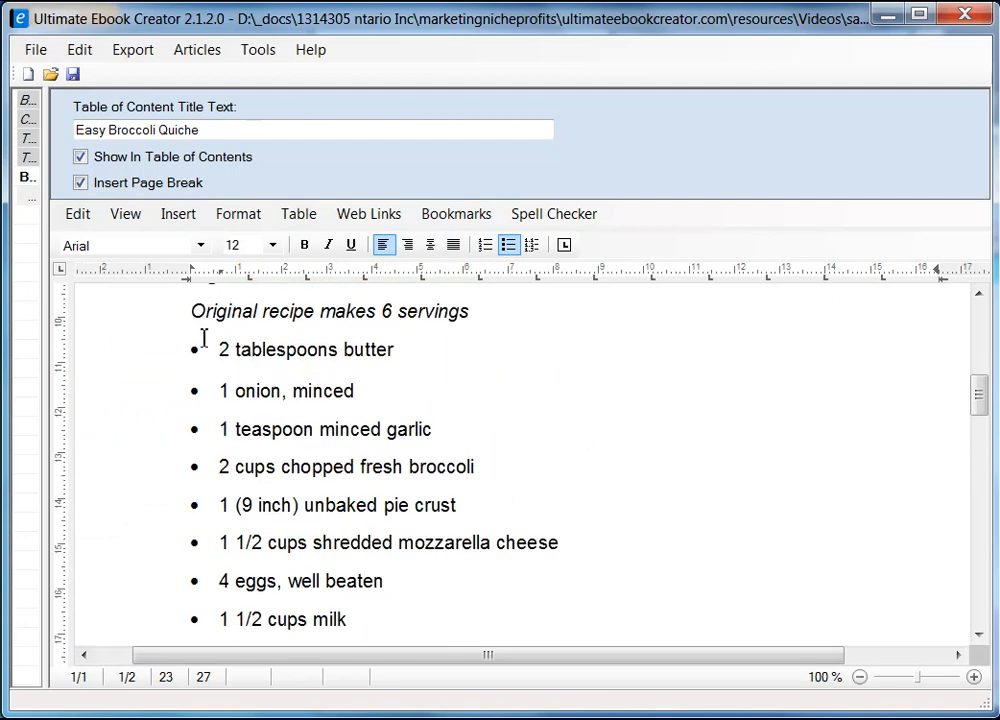
scroll(204, 338, "up", 2)
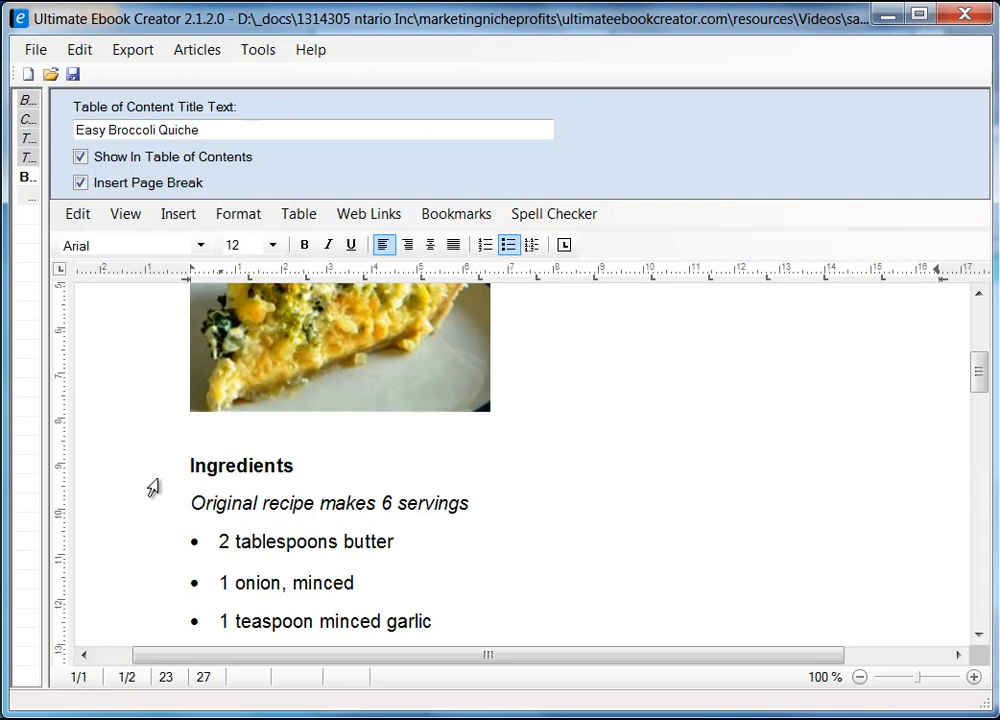
Set the 'Original recipe makes 6 servings' line to font size 10.
left_click(194, 503)
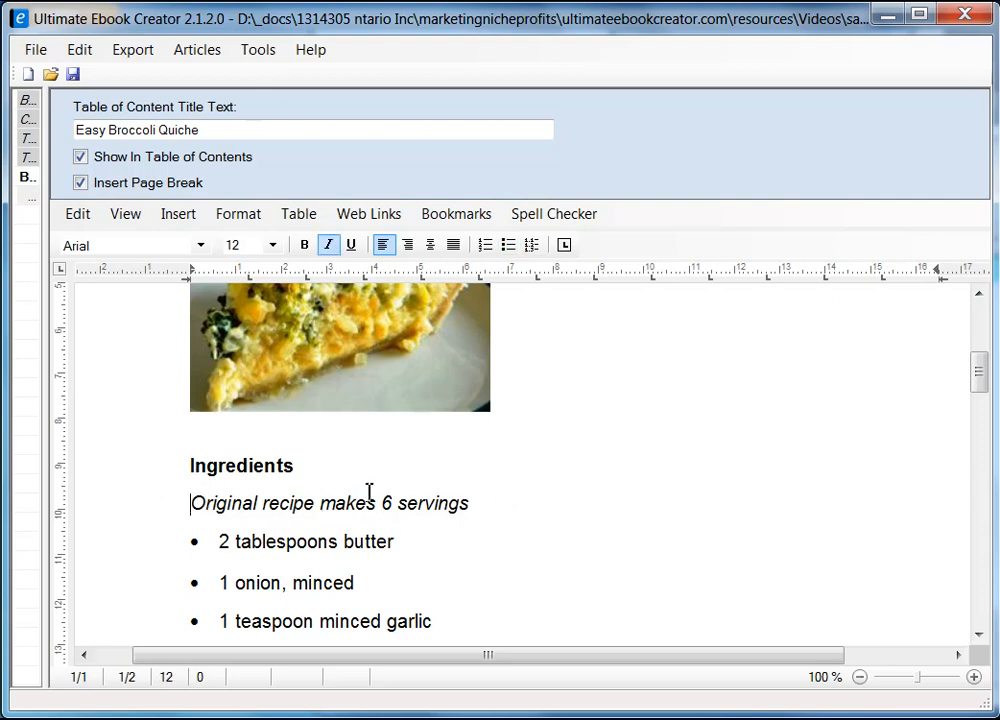
left_click(471, 502, "shift")
left_click(273, 246)
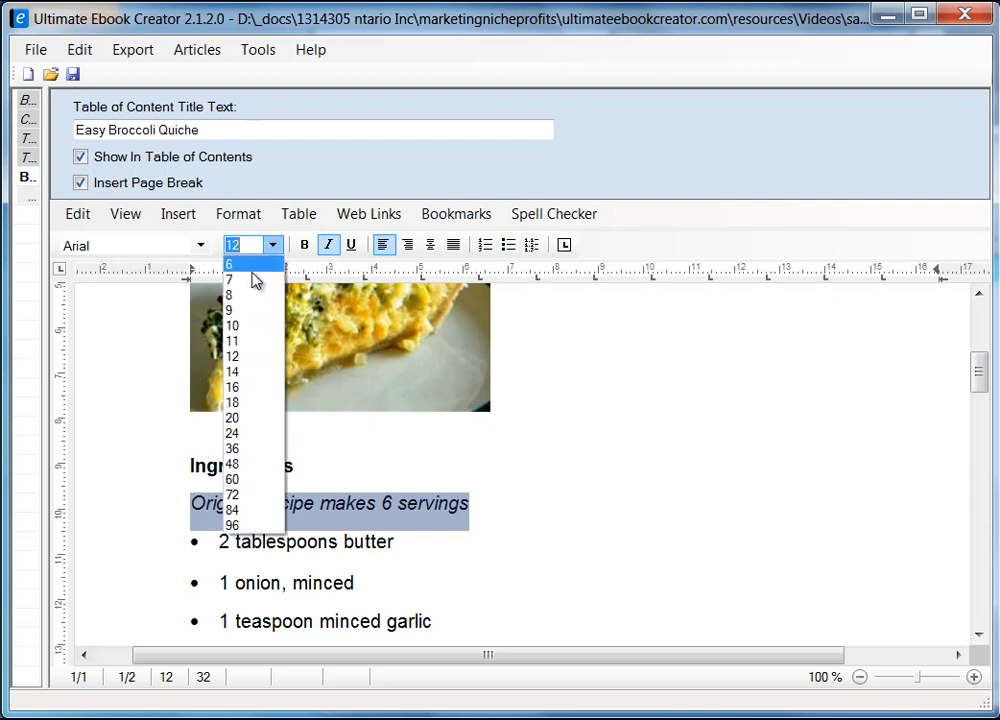
left_click(244, 323)
left_click(466, 512)
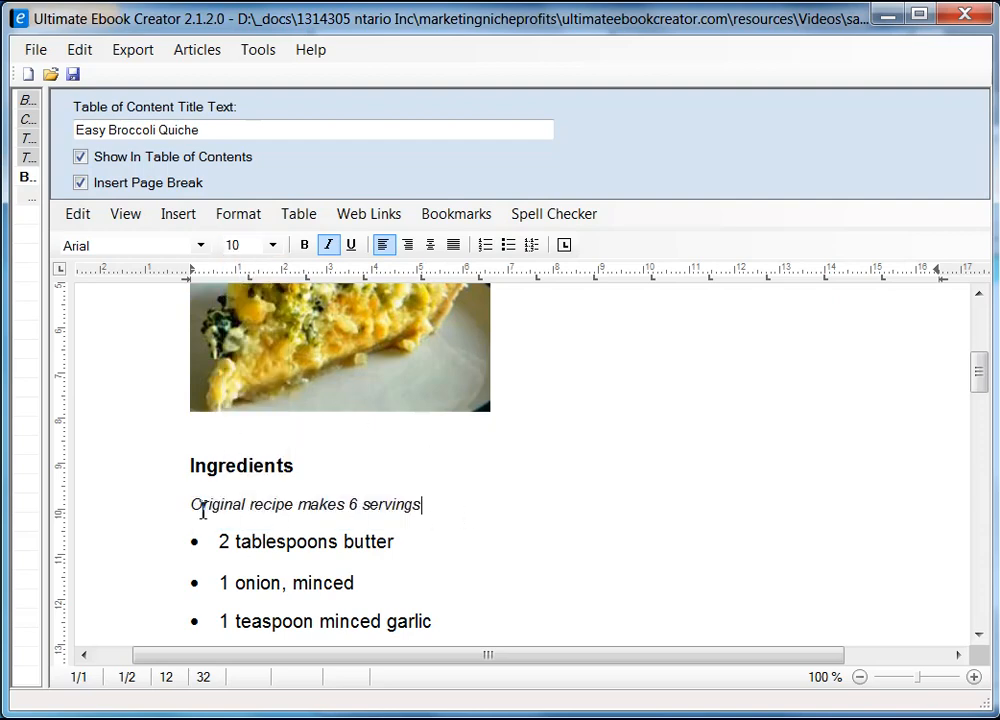
Make the Directions heading bold to match the Ingredients subheading.
scroll(511, 492, "down", 3)
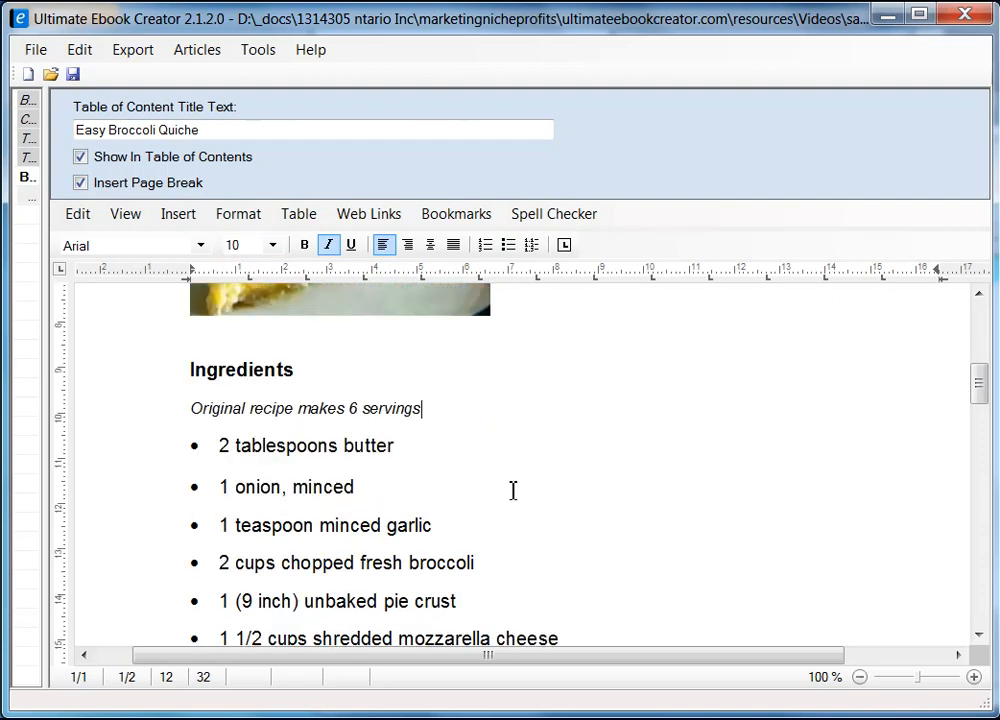
scroll(179, 352, "up", 1)
scroll(268, 440, "down", 5)
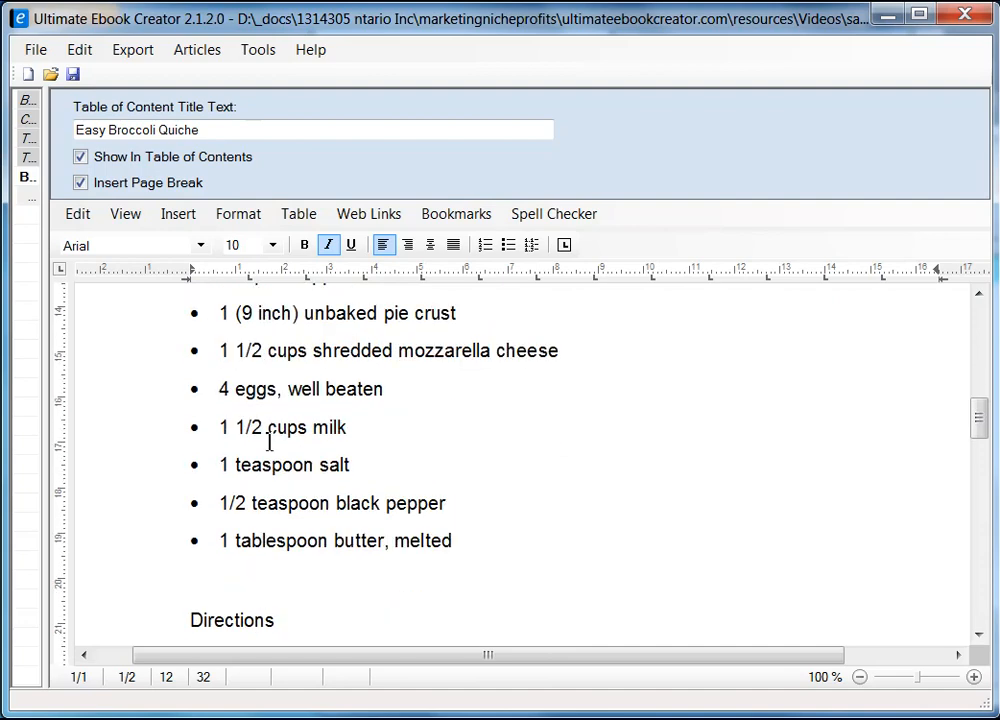
scroll(366, 466, "down", 1)
scroll(368, 464, "up", 2)
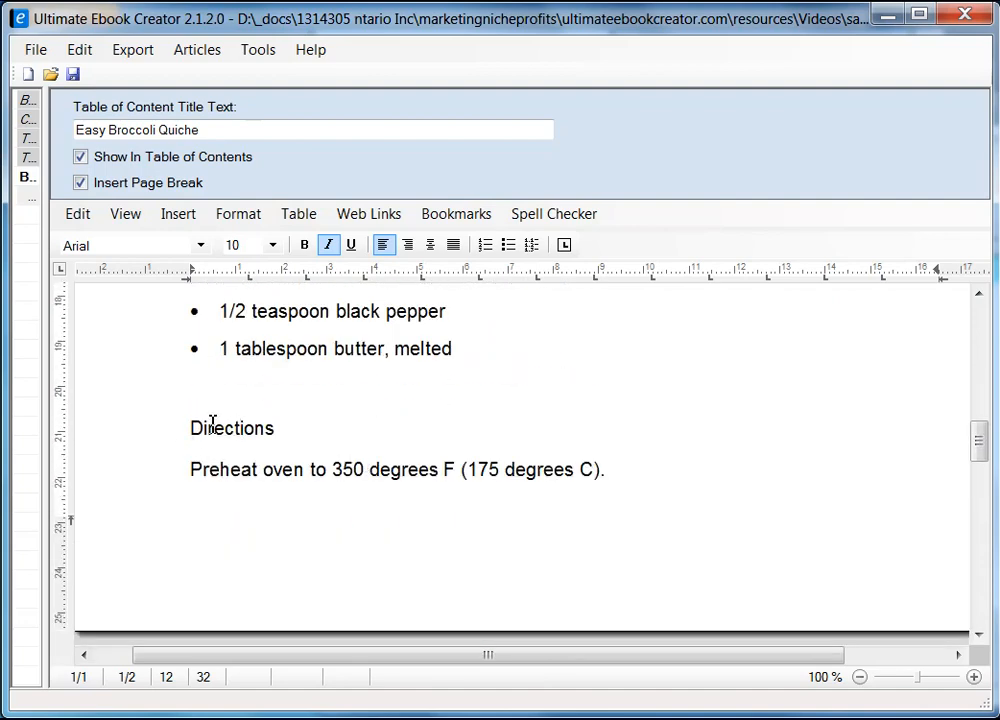
left_click(181, 431)
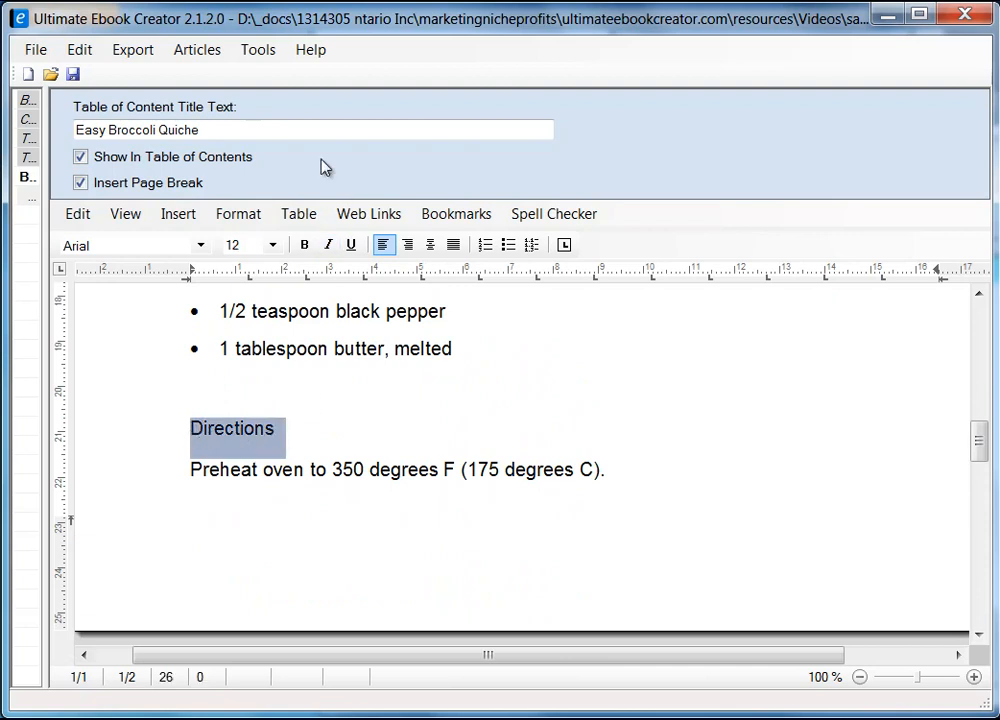
left_click(304, 245)
left_click(326, 431)
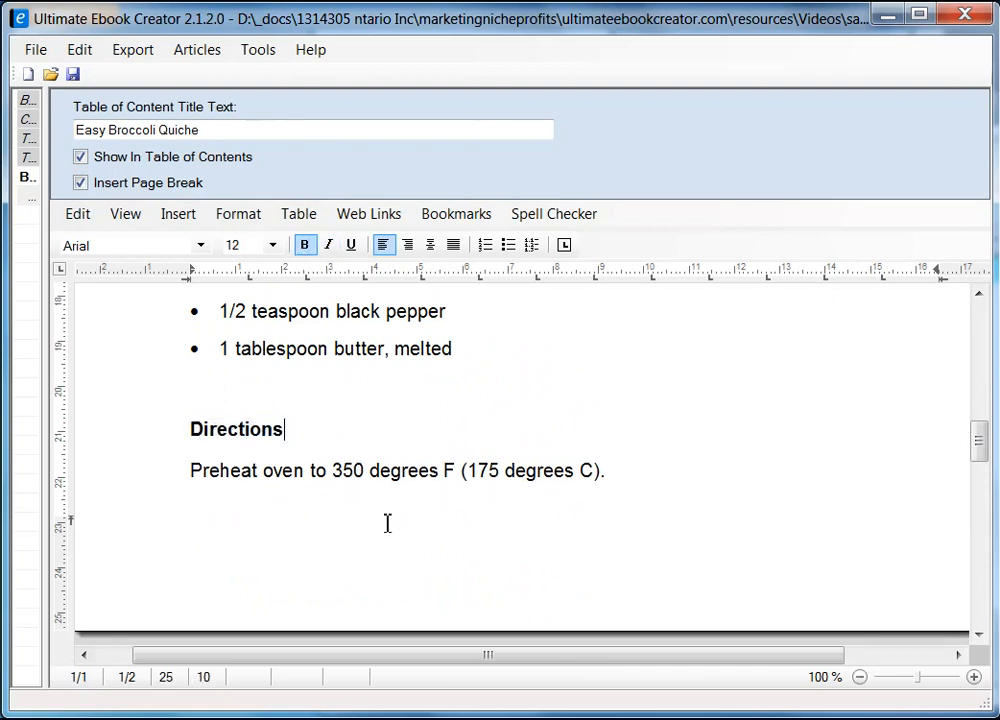
scroll(326, 482, "down", 1)
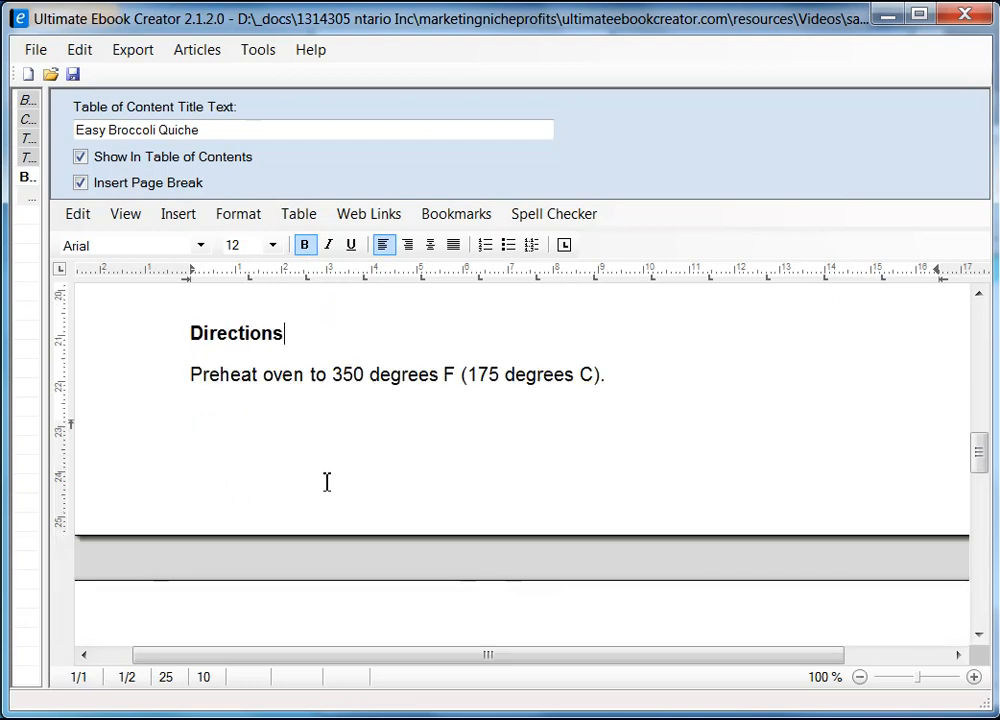
scroll(453, 457, "down", 5)
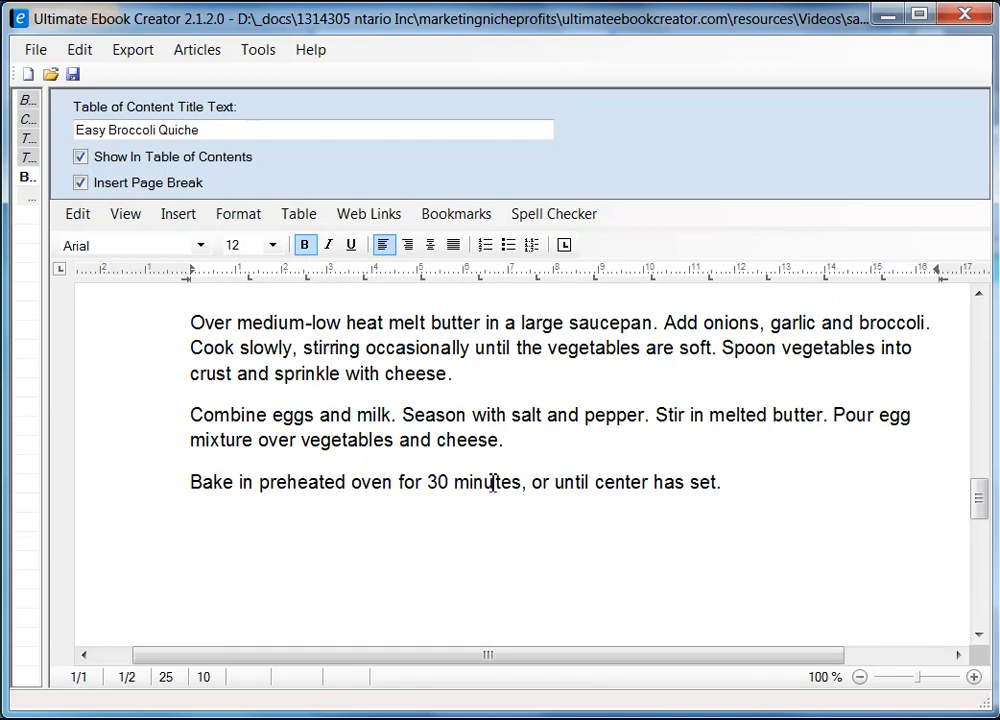
scroll(542, 529, "down", 2)
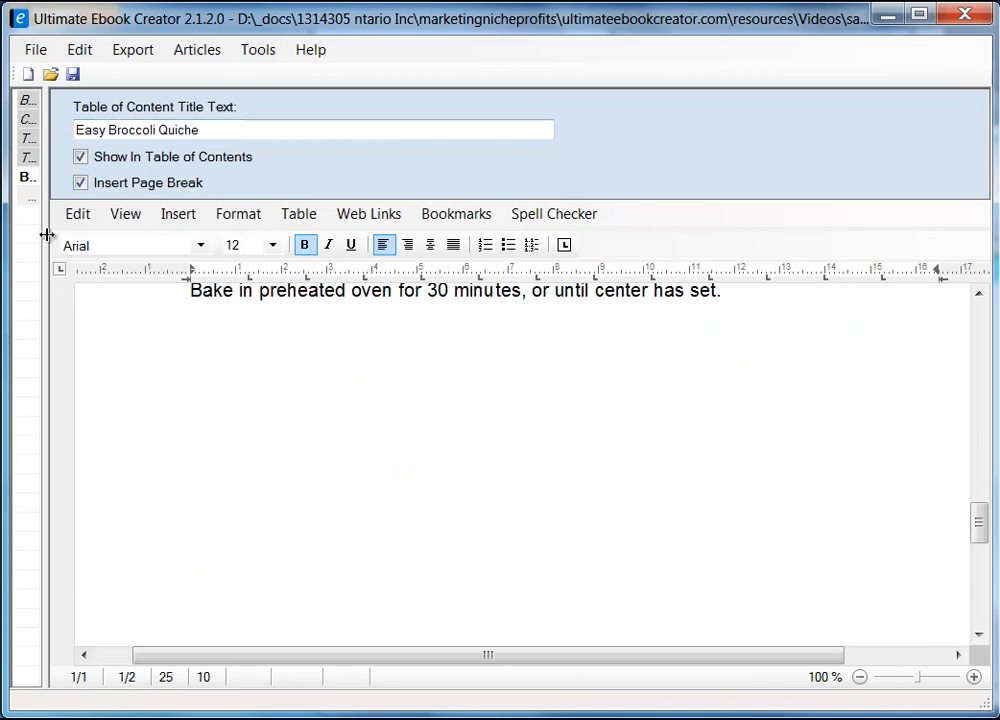
Widen the chapter list to show full names and save the recipe ebook project.
left_click_drag(46, 234, 175, 318)
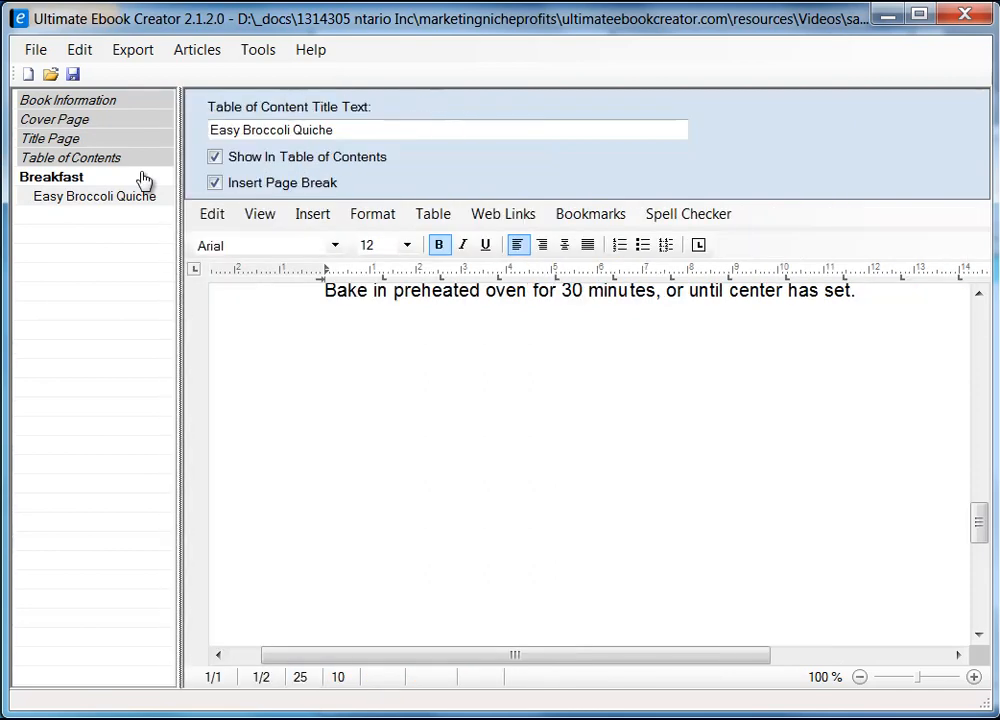
left_click(73, 77)
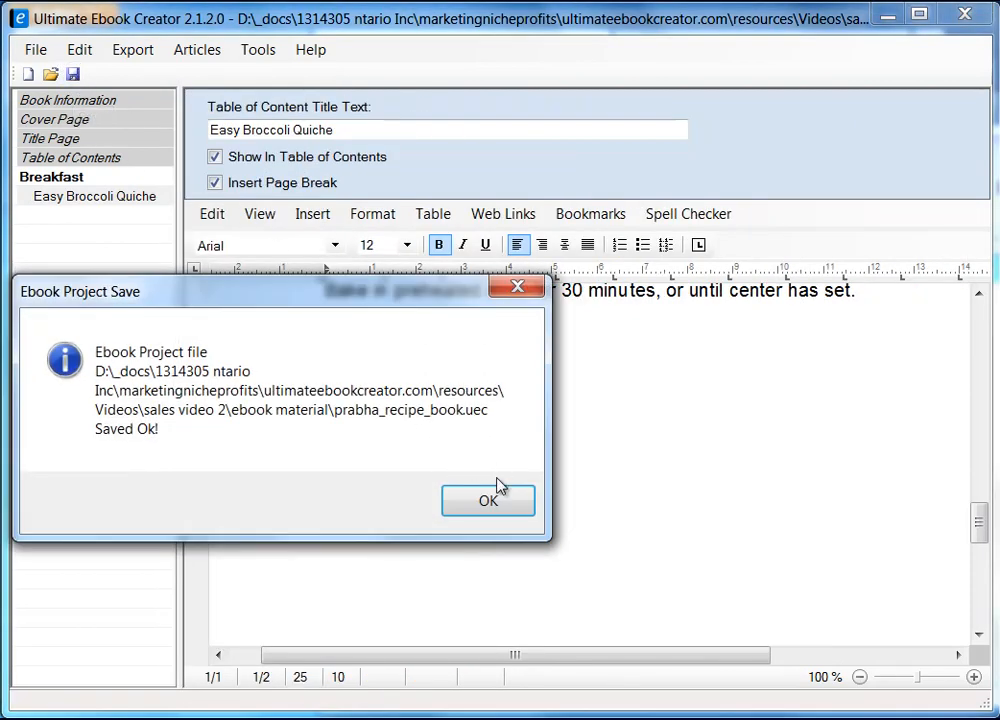
left_click(515, 490)
mouse_move(977, 535)
left_mouse_down()
mouse_move(982, 319)
mouse_move(983, 517)
left_mouse_up()
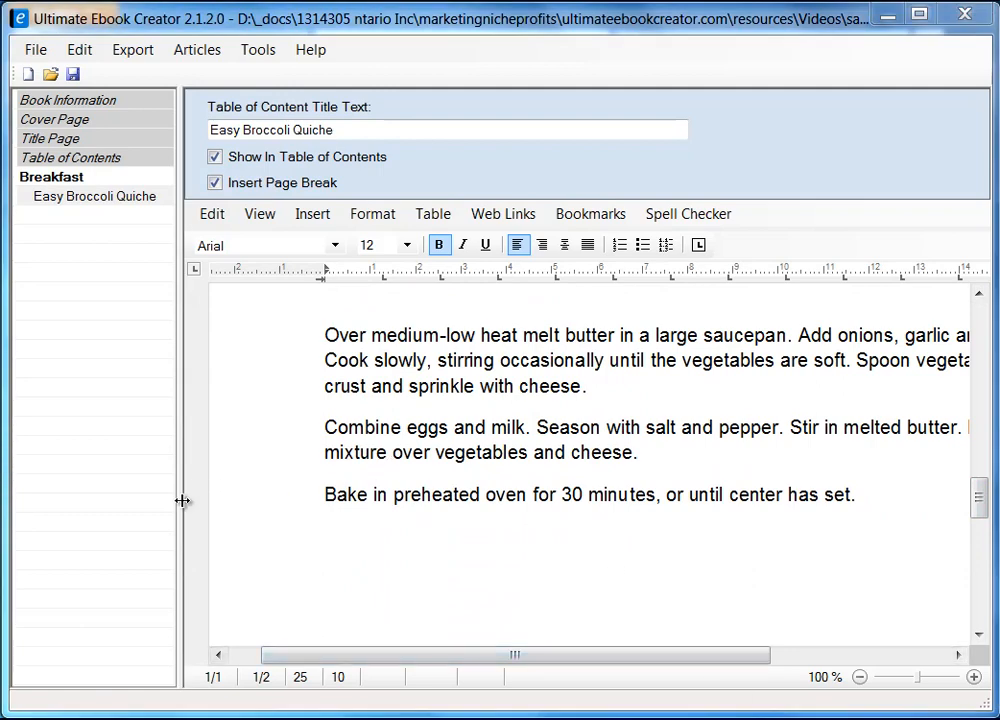
left_click_drag(183, 501, 248, 510)
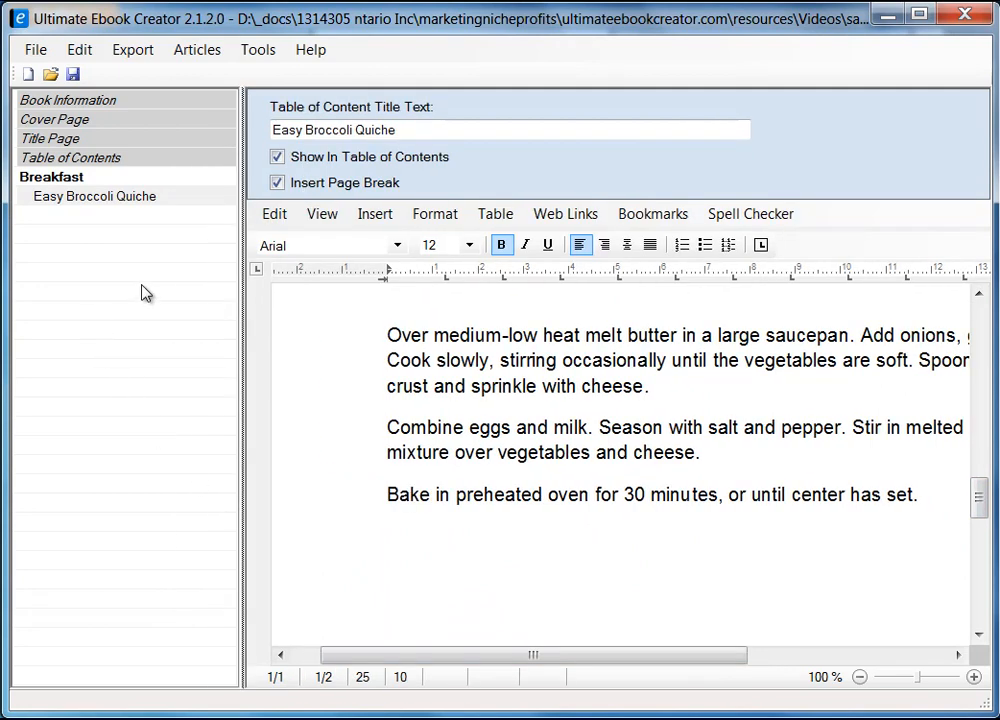
Add a new chapter named 'Main Course'.
right_click(57, 232)
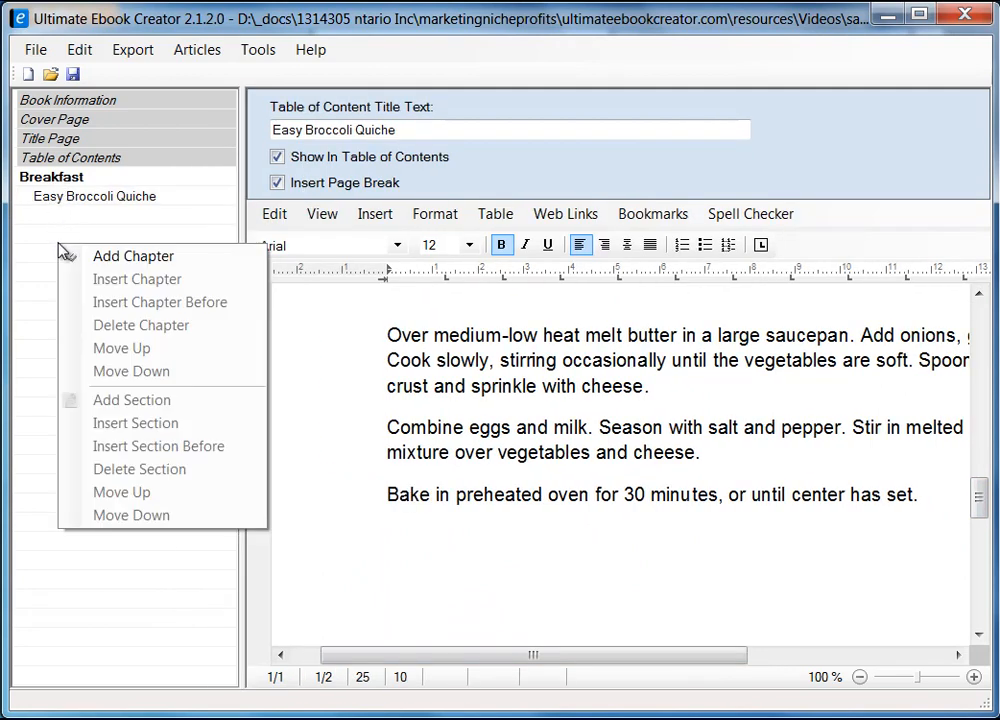
left_click(149, 260)
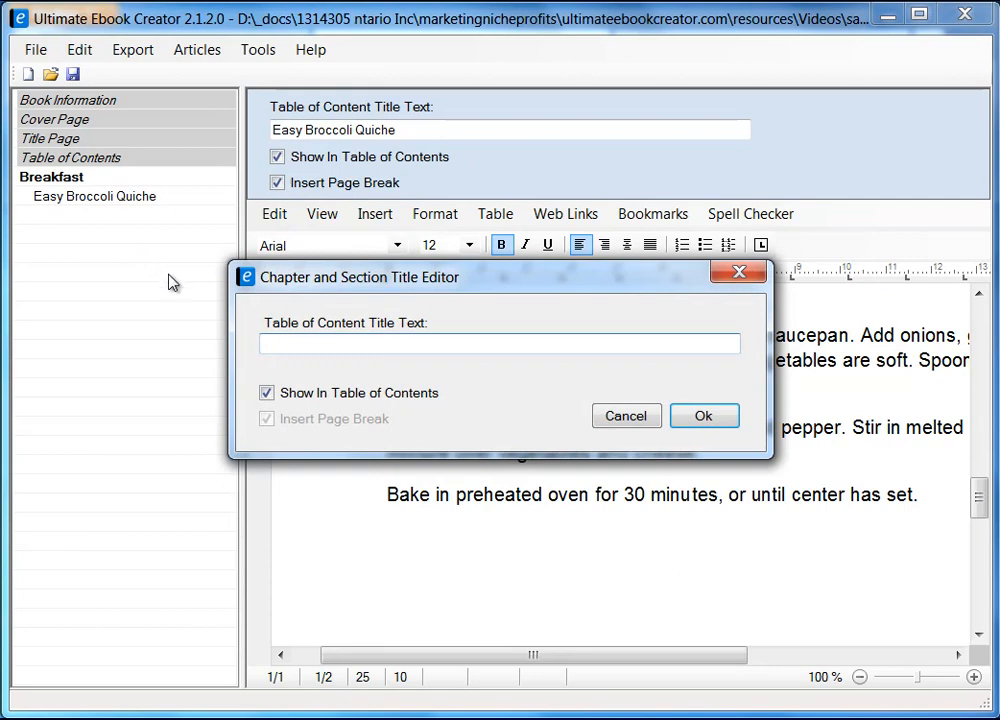
type("Main Course")
left_click(703, 414)
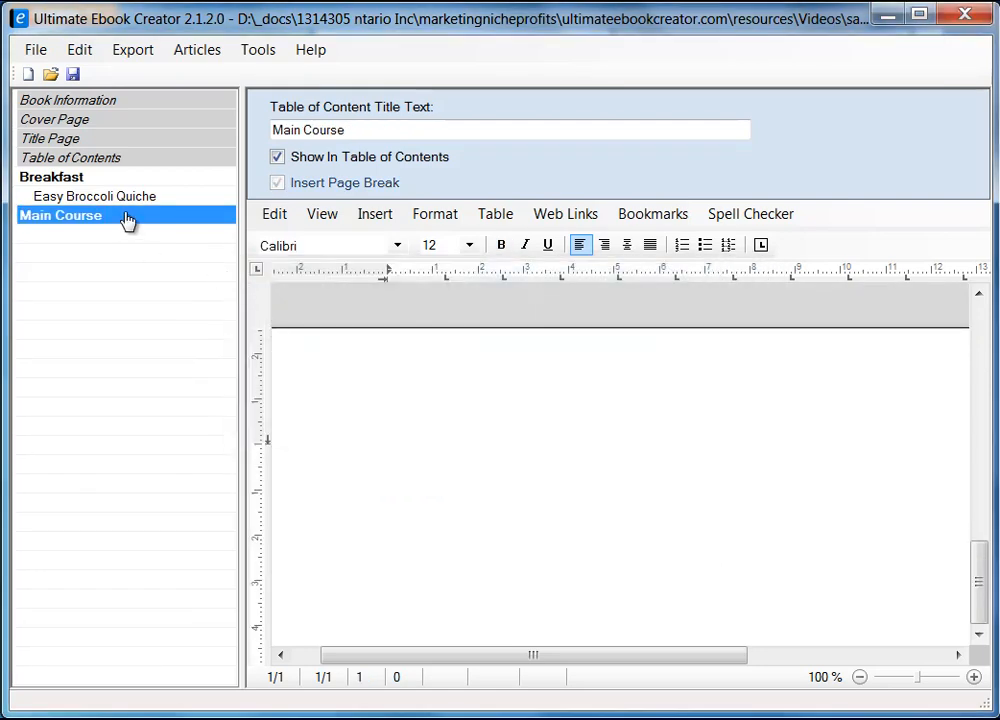
Add a 'Chicken Pot Pie' section under Main Course with a page break before it.
right_click(127, 218)
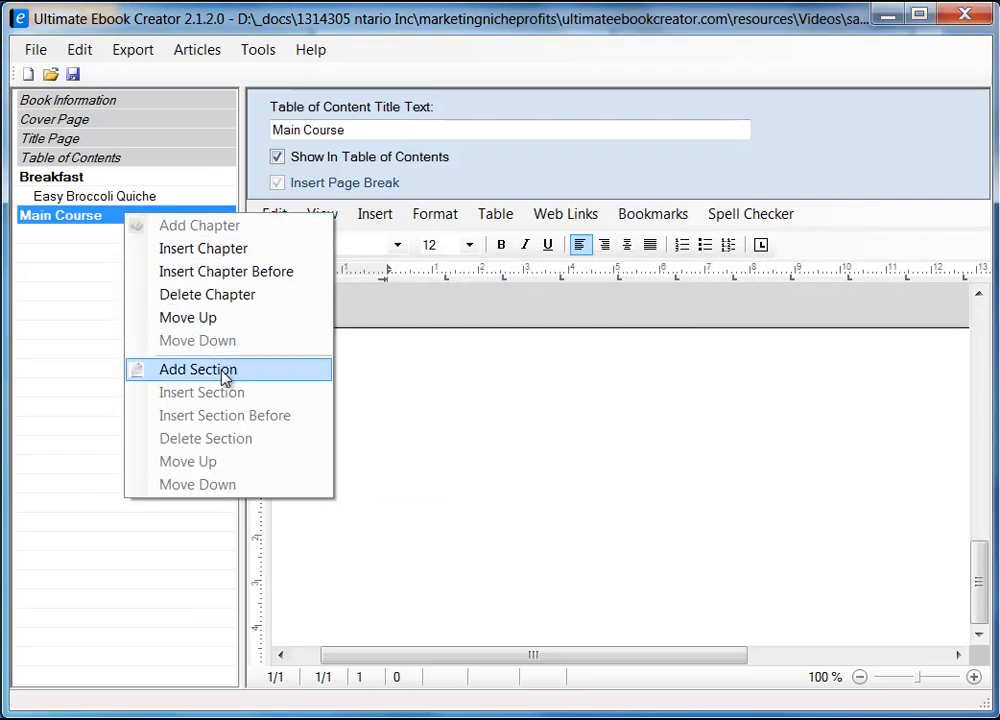
left_click(222, 372)
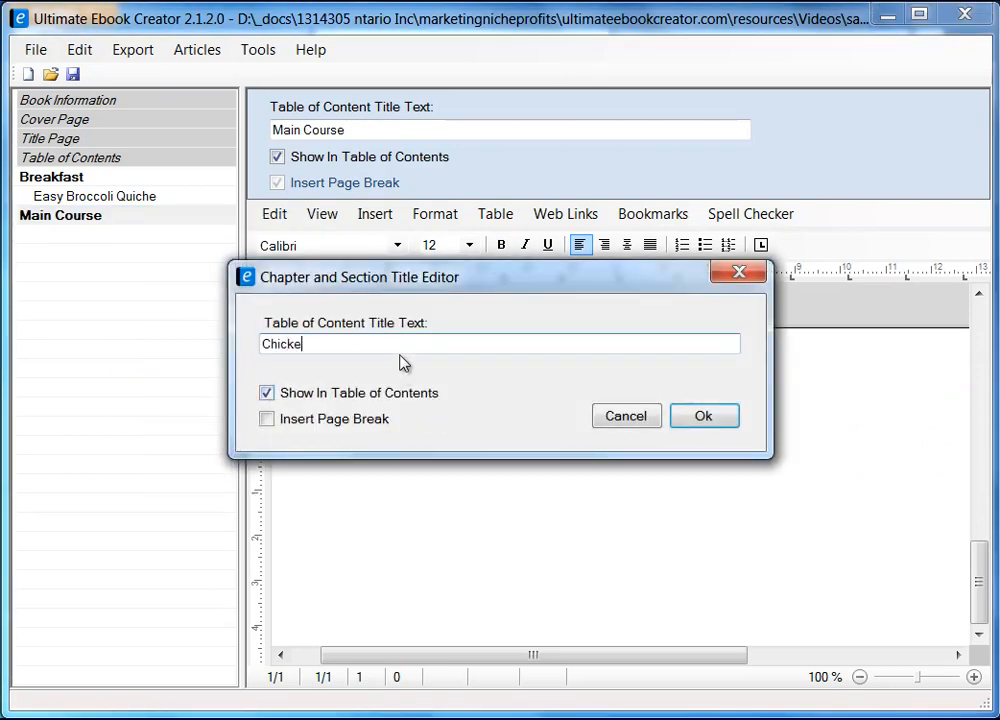
type("Chicken Pot Pie")
left_click(279, 424)
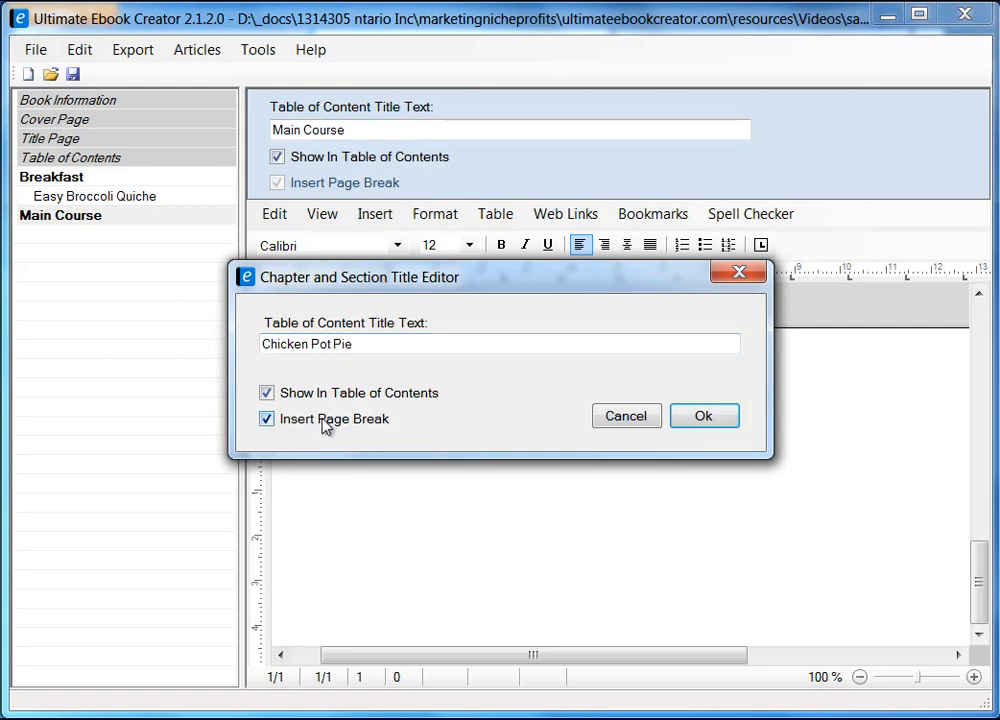
left_click(704, 418)
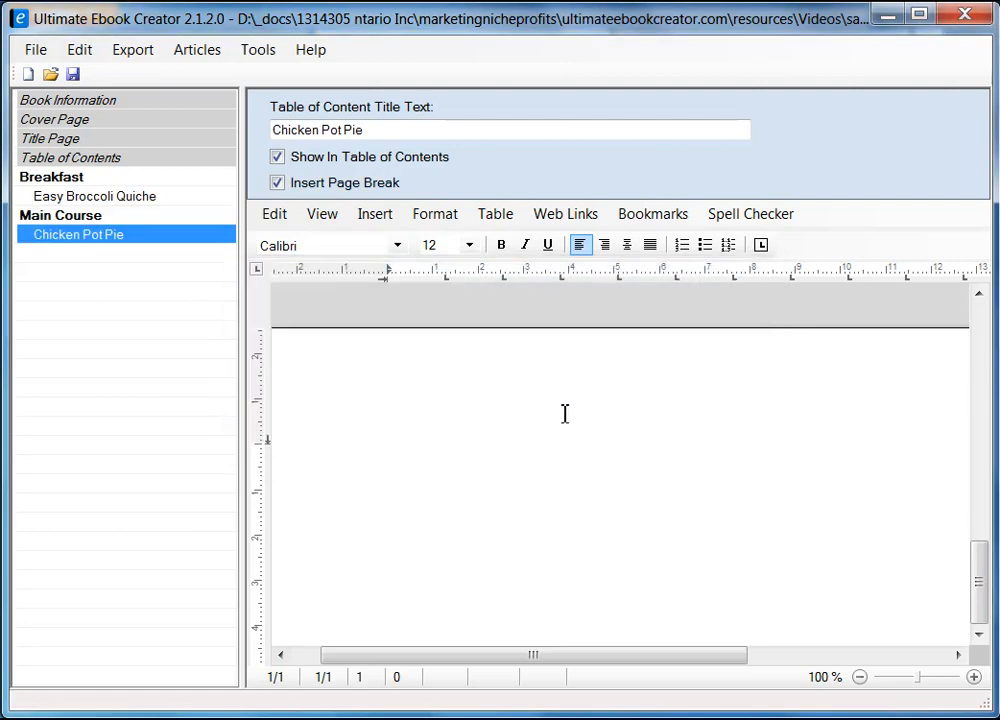
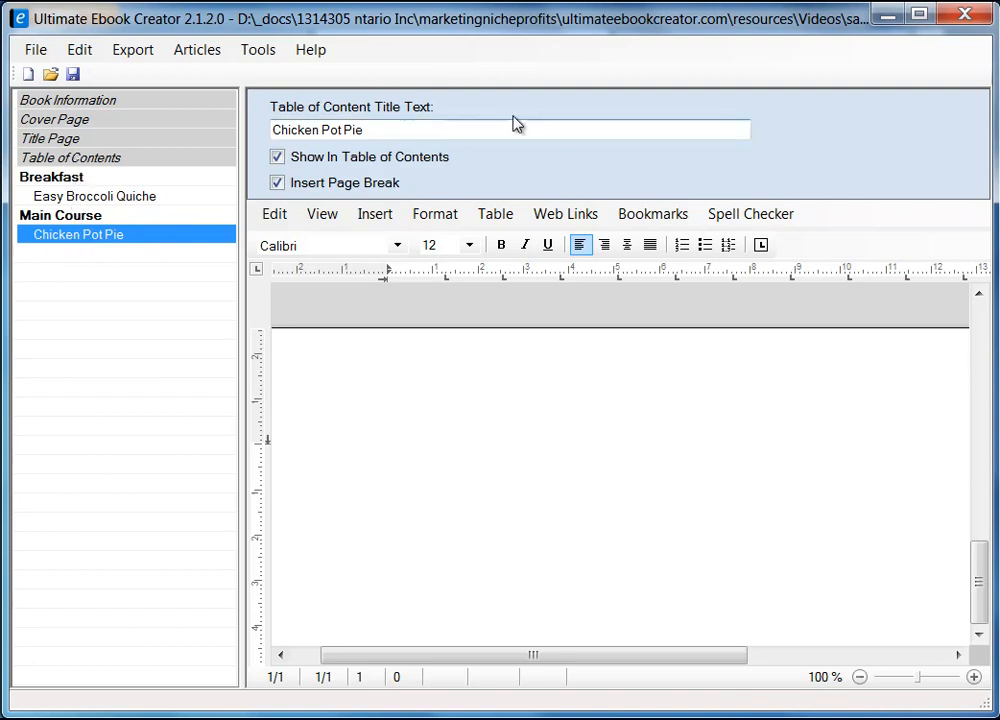
Type the heading 'Chicken Pot Pie Recipe' on the Chicken Pot Pie page, then trim off 'Recipe'.
left_click(392, 131)
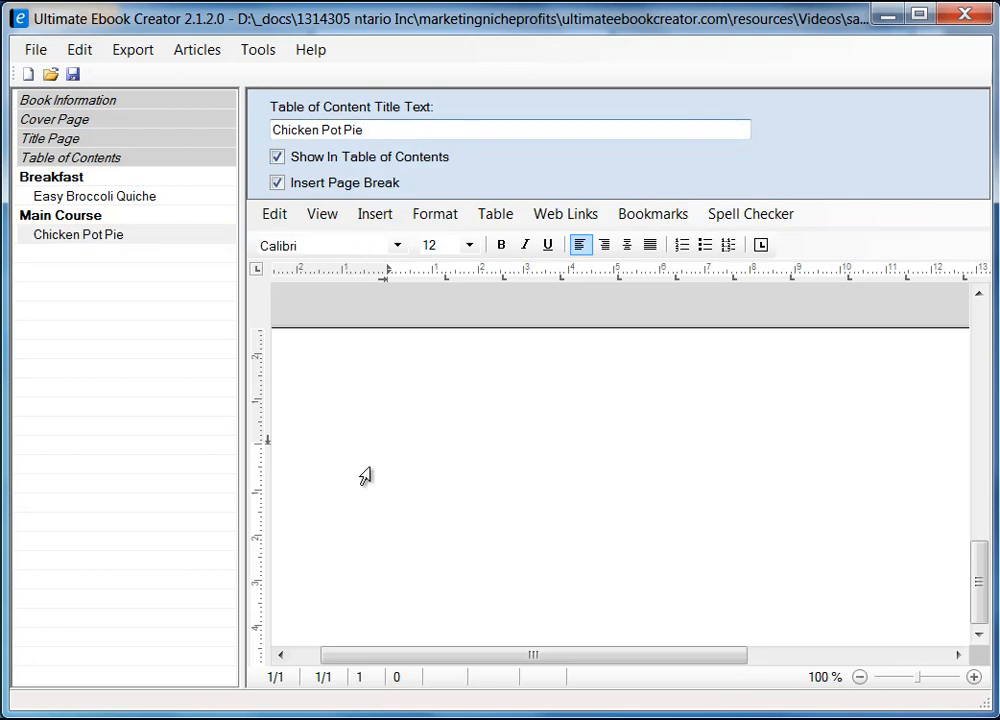
left_click(560, 412)
type("Chicken ")
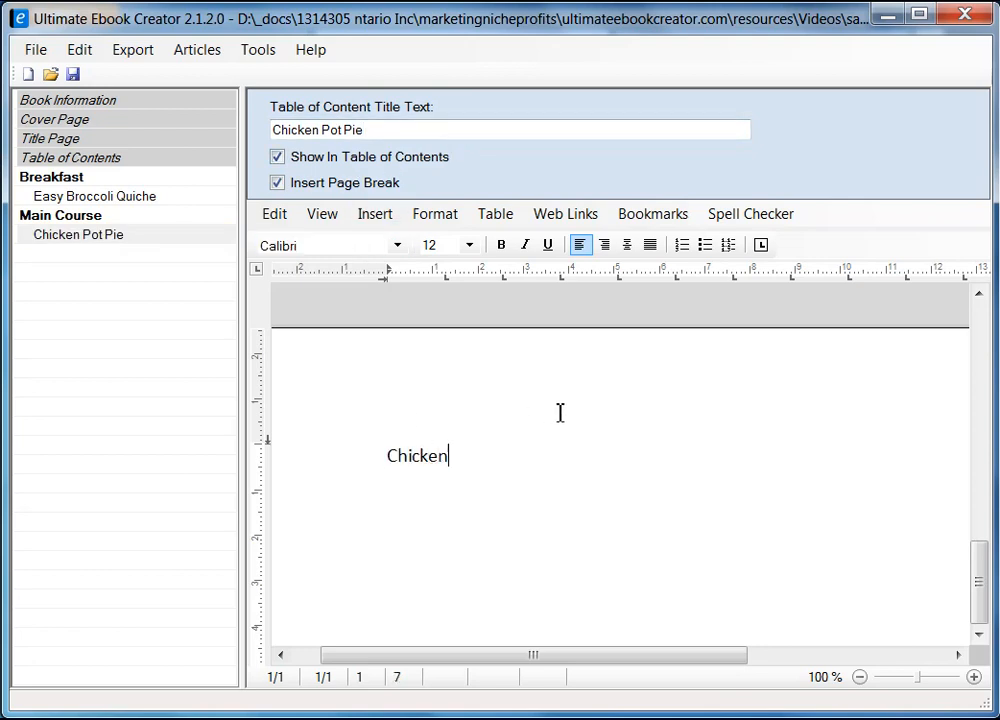
type("Pot Pie")
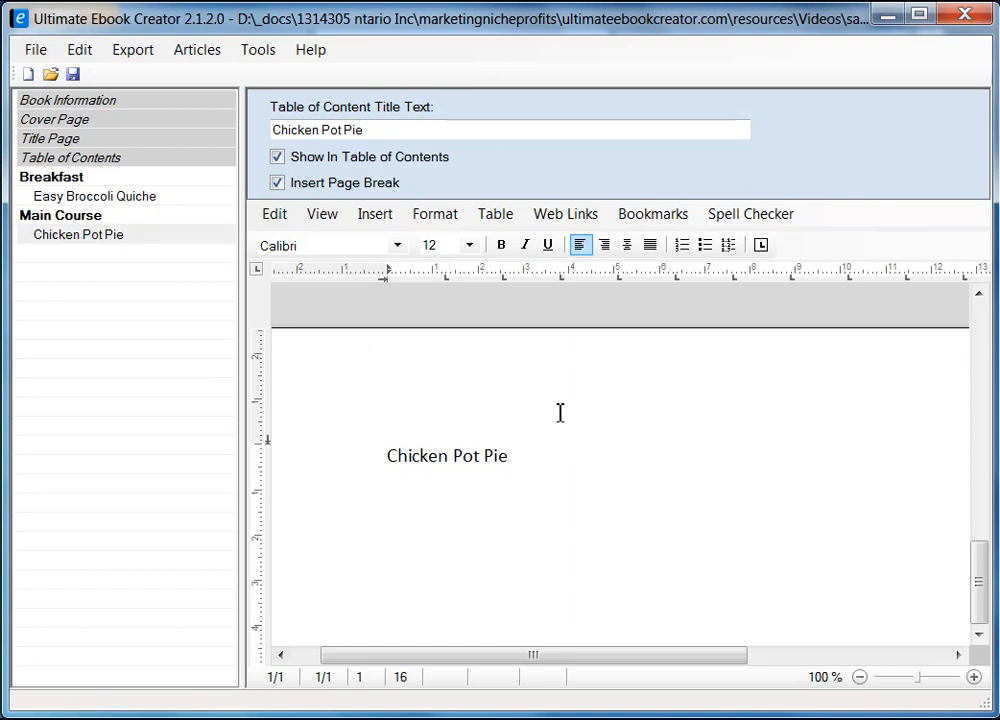
type(" Recipe")
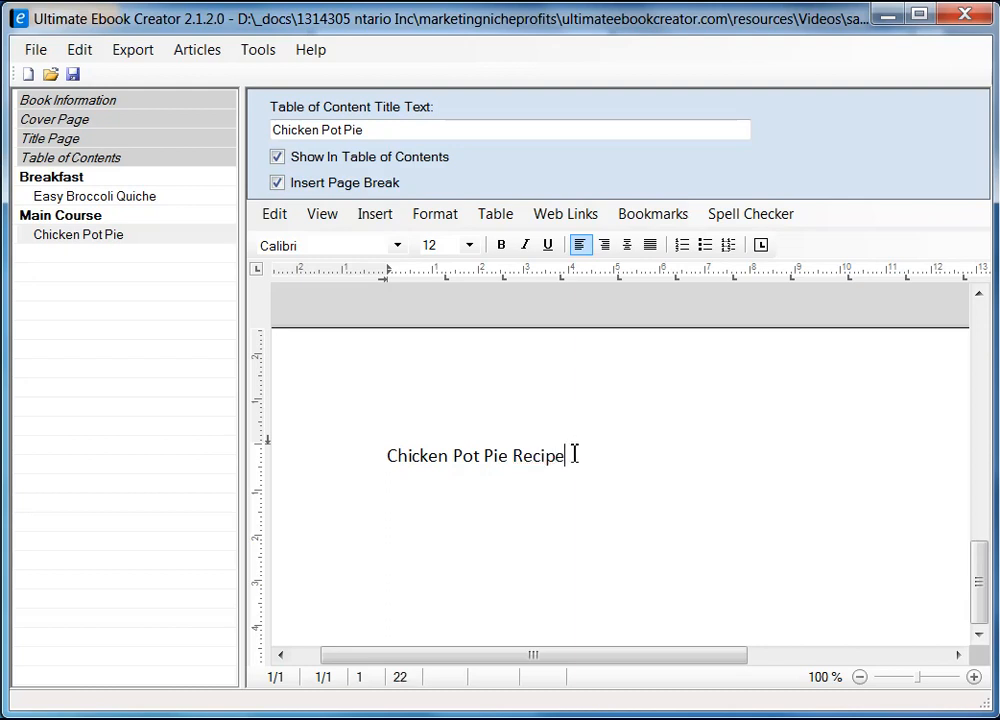
left_click_drag(389, 457, 575, 455)
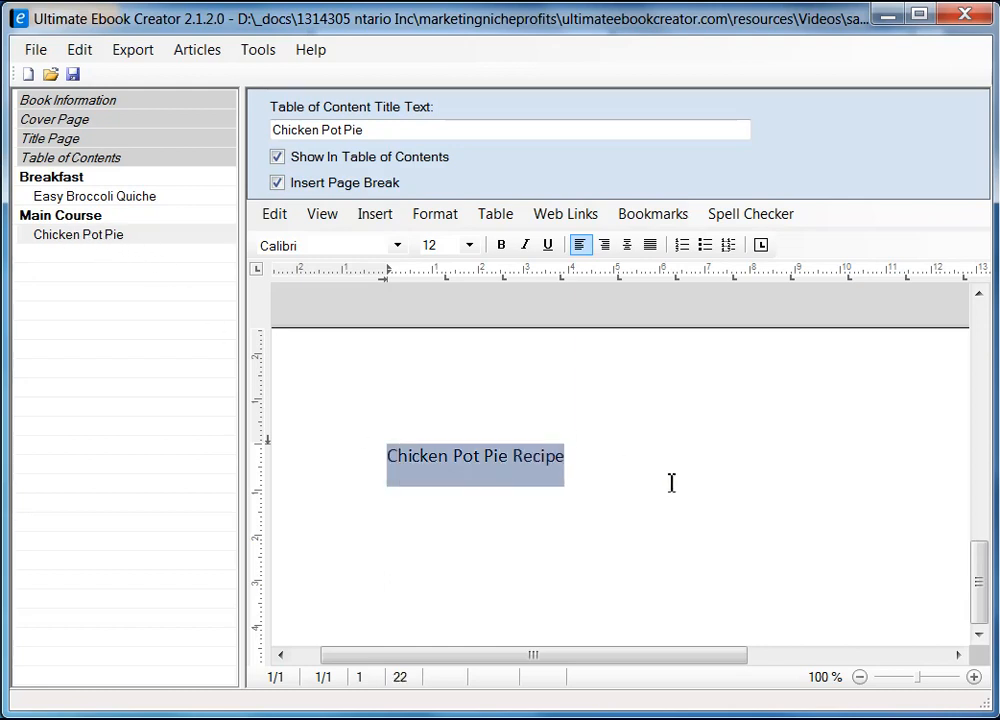
left_click(613, 457)
key("BackSpace")
key("BackSpace")
key("BackSpace")
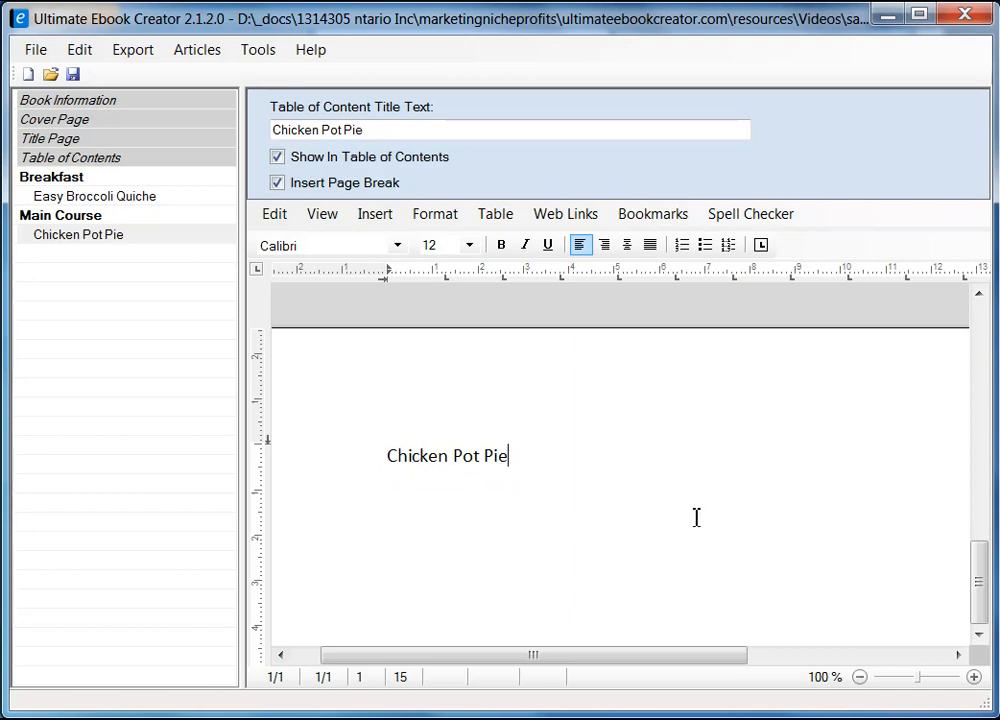
Delete the Chicken Pot Pie heading to leave the page empty, then switch to Firefox.
scroll(983, 585, "down", 10)
left_click_drag(983, 597, 979, 371)
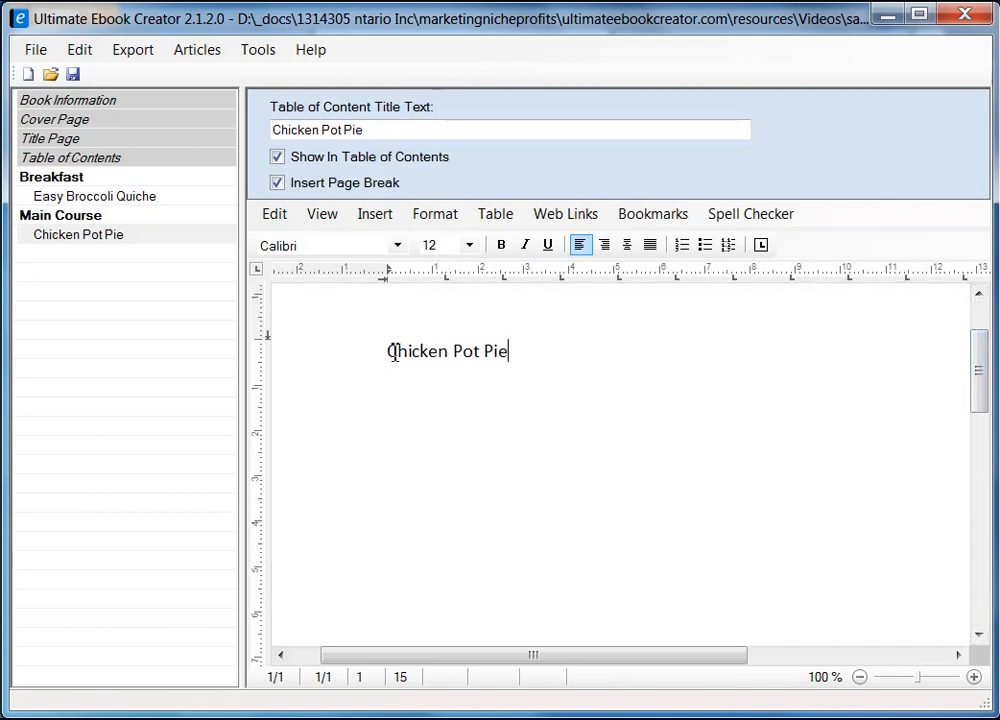
left_click_drag(390, 353, 511, 360)
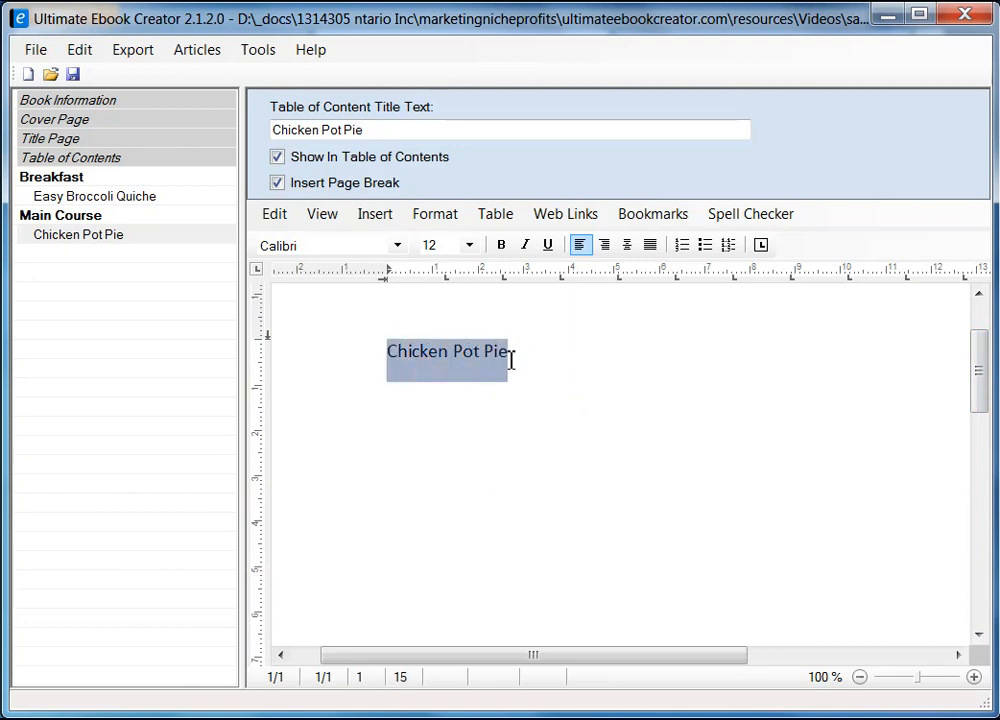
key("Delete")
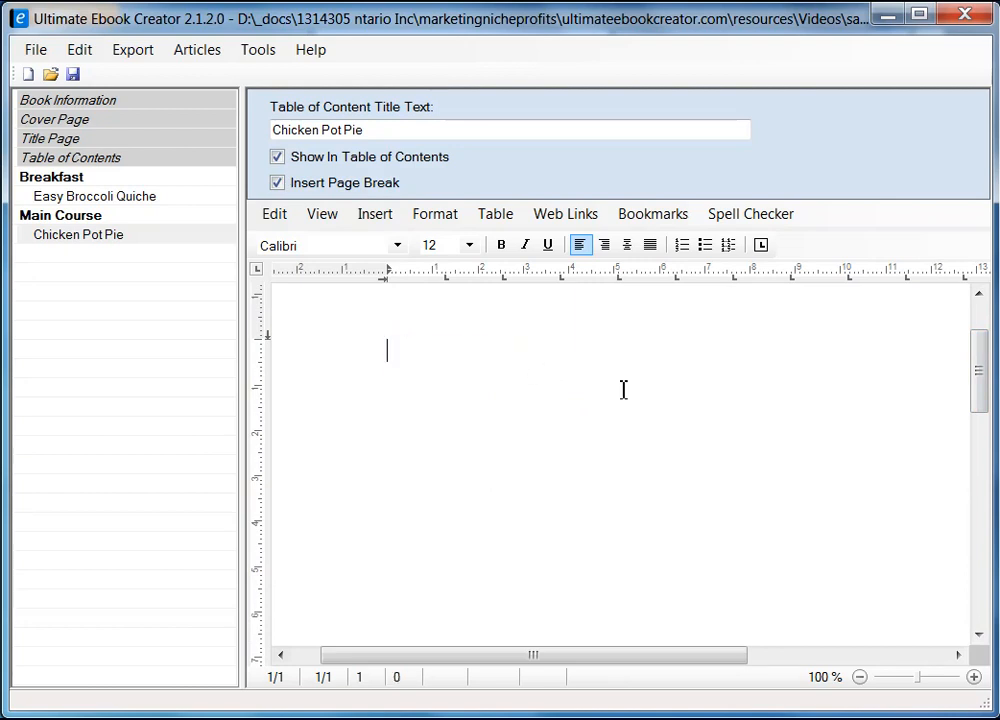
key("alt+Tab")
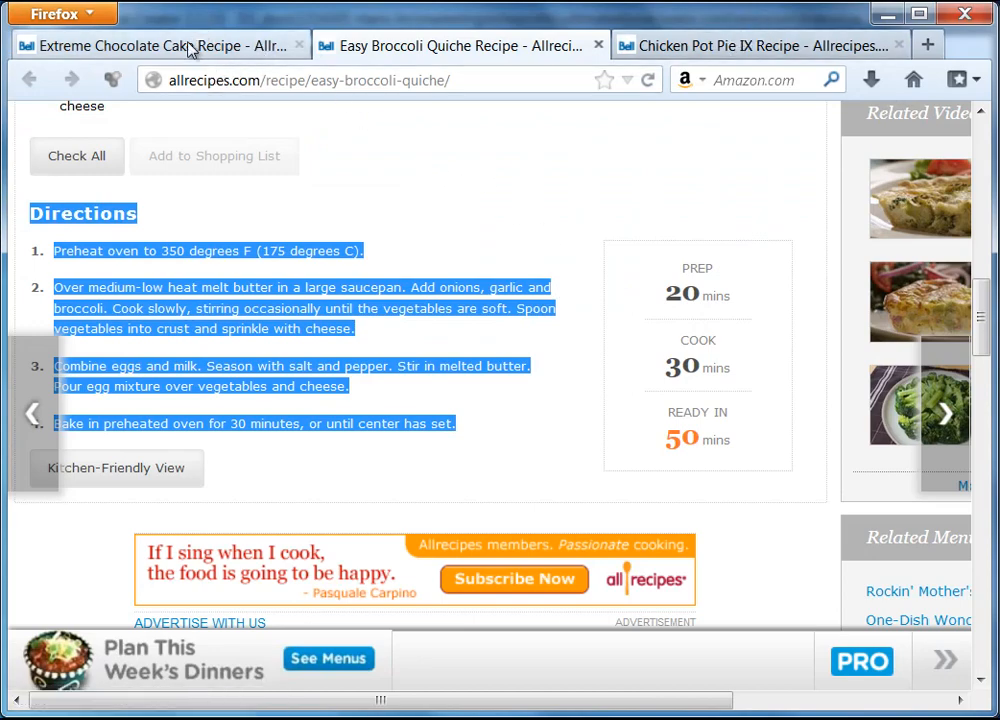
Copy the recipe photo from the Chicken Pot Pie IX tab and return to the ebook editor.
left_click(713, 50)
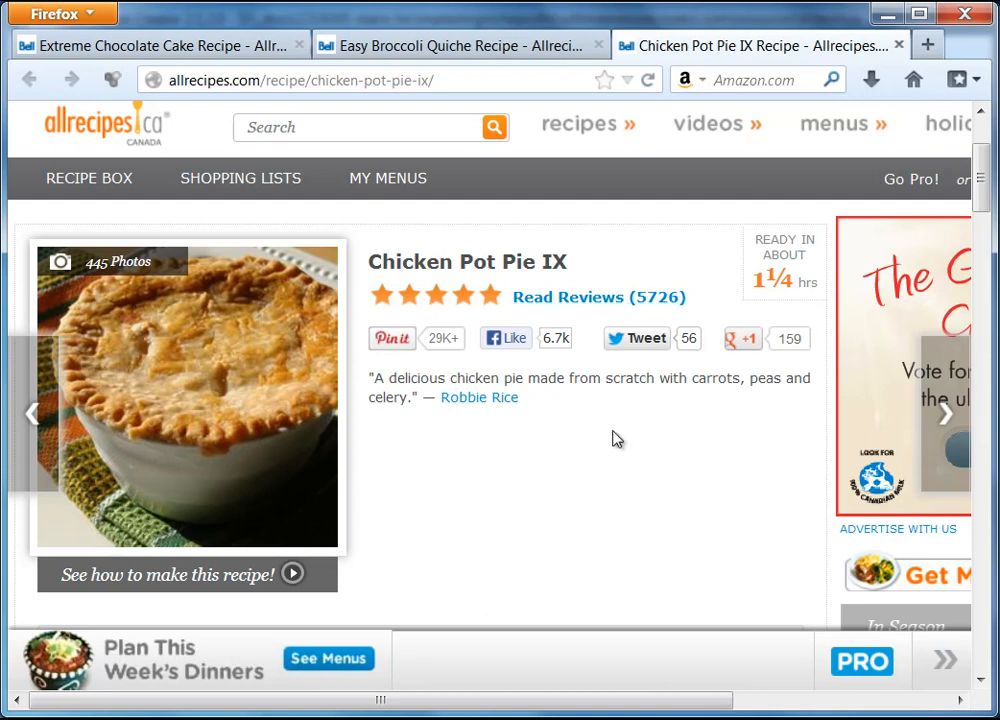
right_click(210, 346)
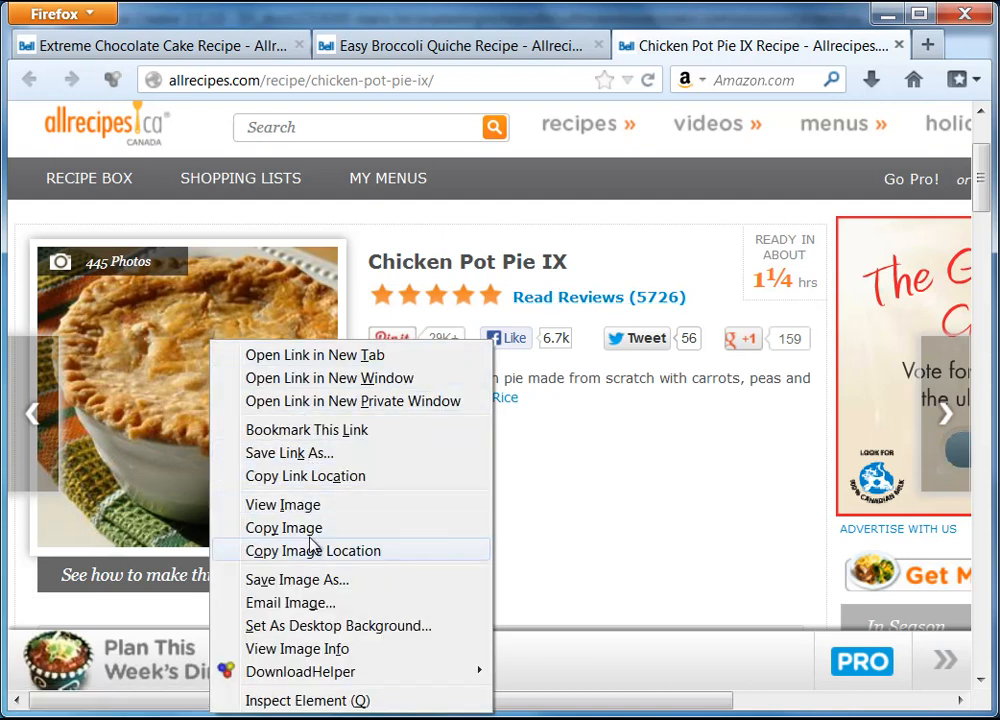
left_click(283, 528)
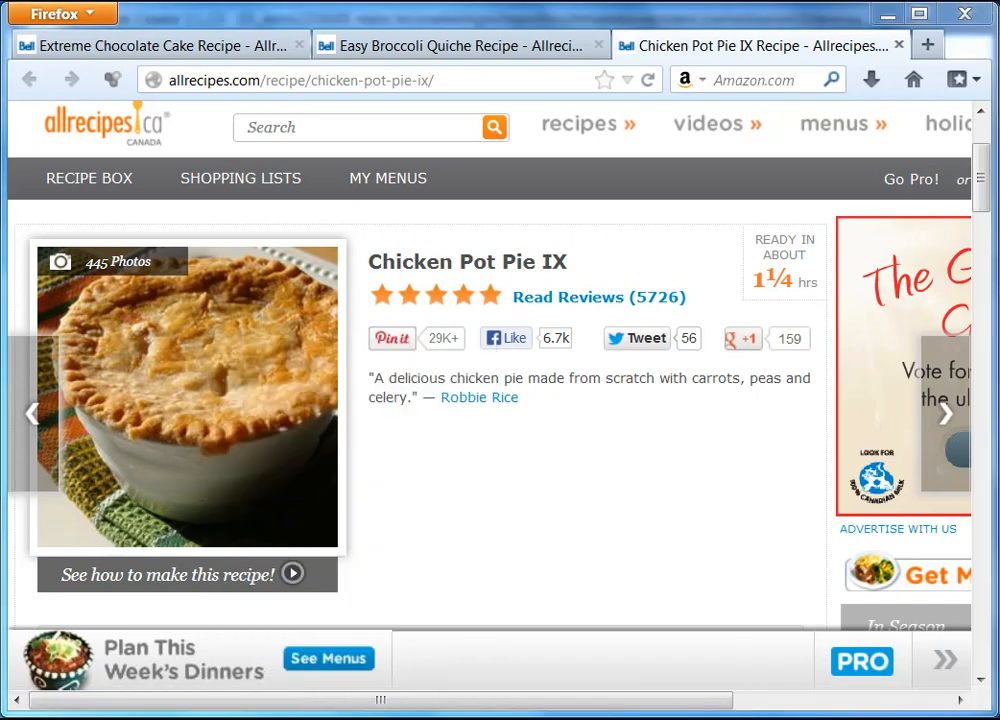
key("alt+Tab")
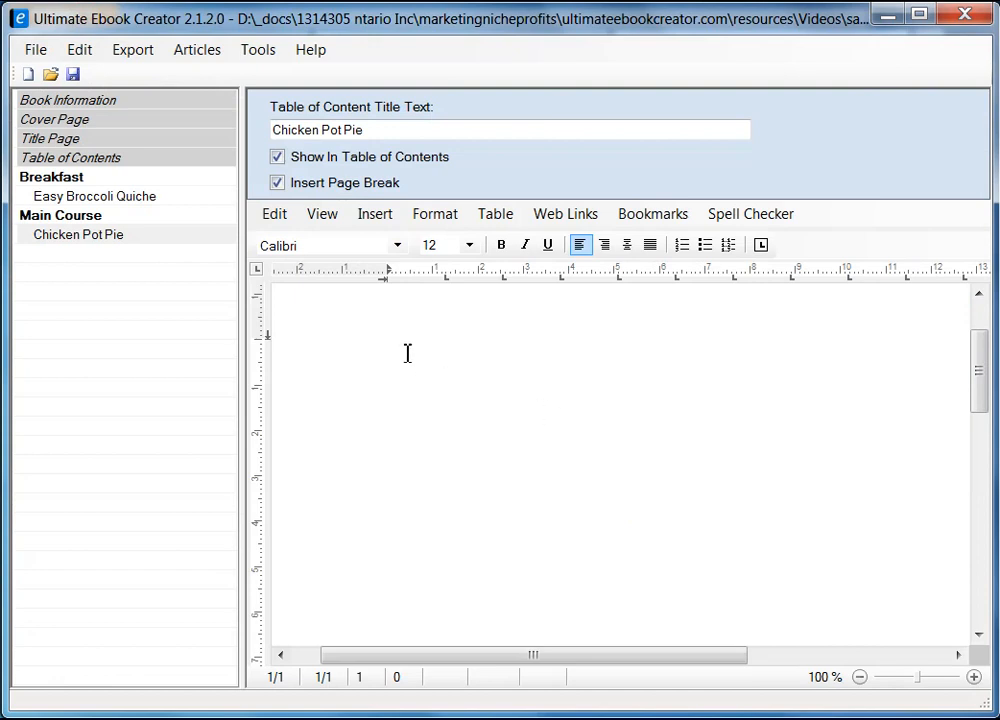
Paste the copied pot pie photo as an image onto the empty Chicken Pot Pie page and select it.
left_click_drag(982, 383, 982, 334)
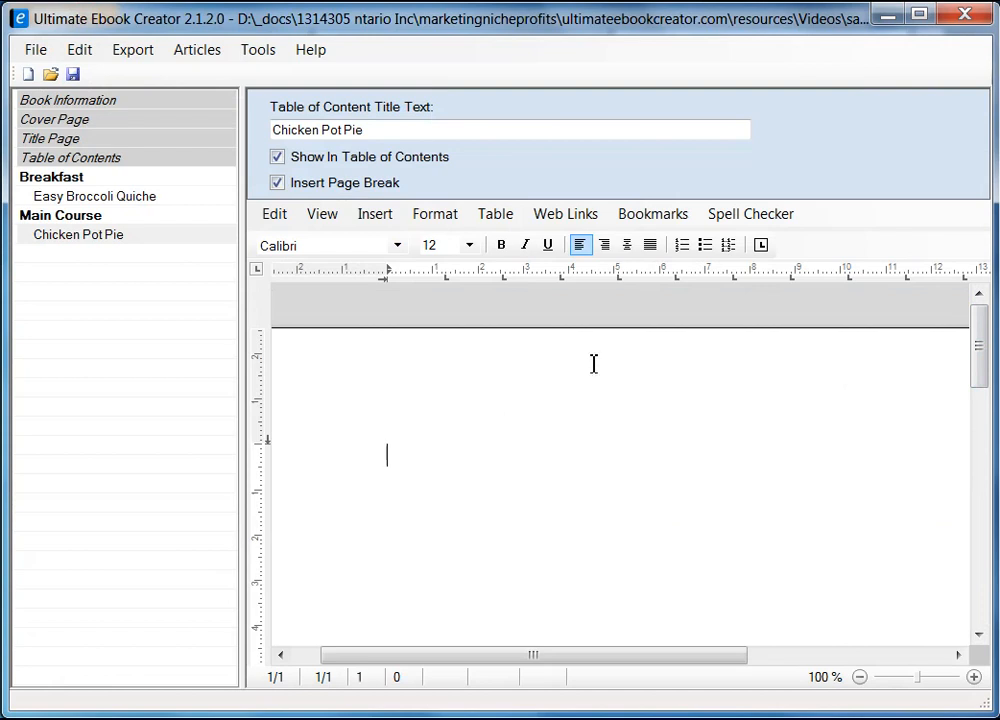
right_click(408, 448)
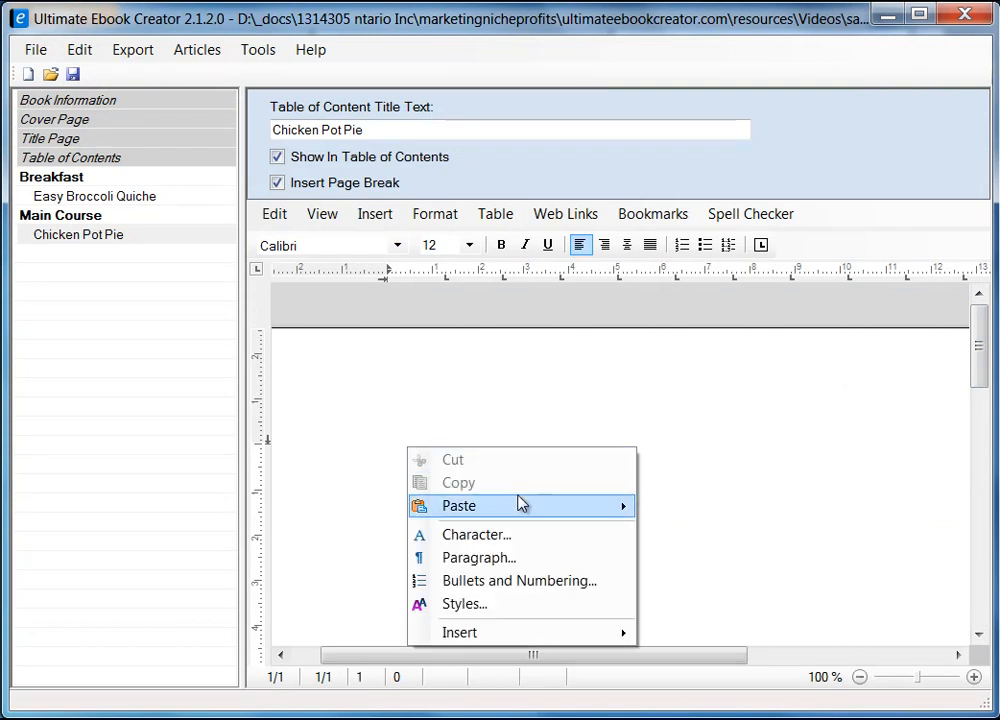
mouse_move(520, 504)
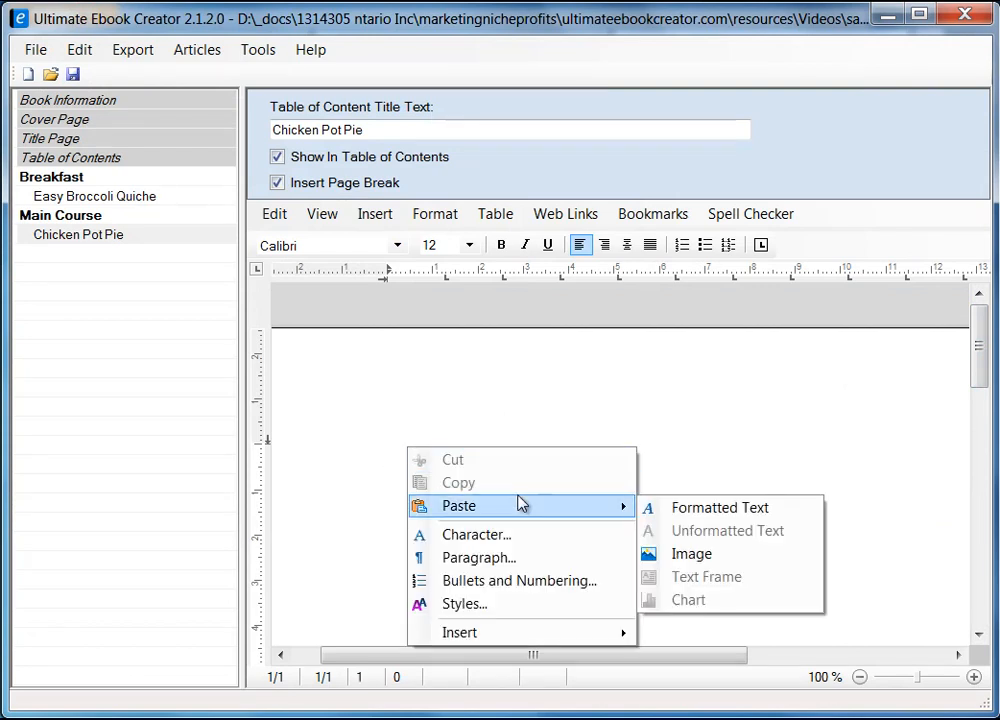
left_click(692, 556)
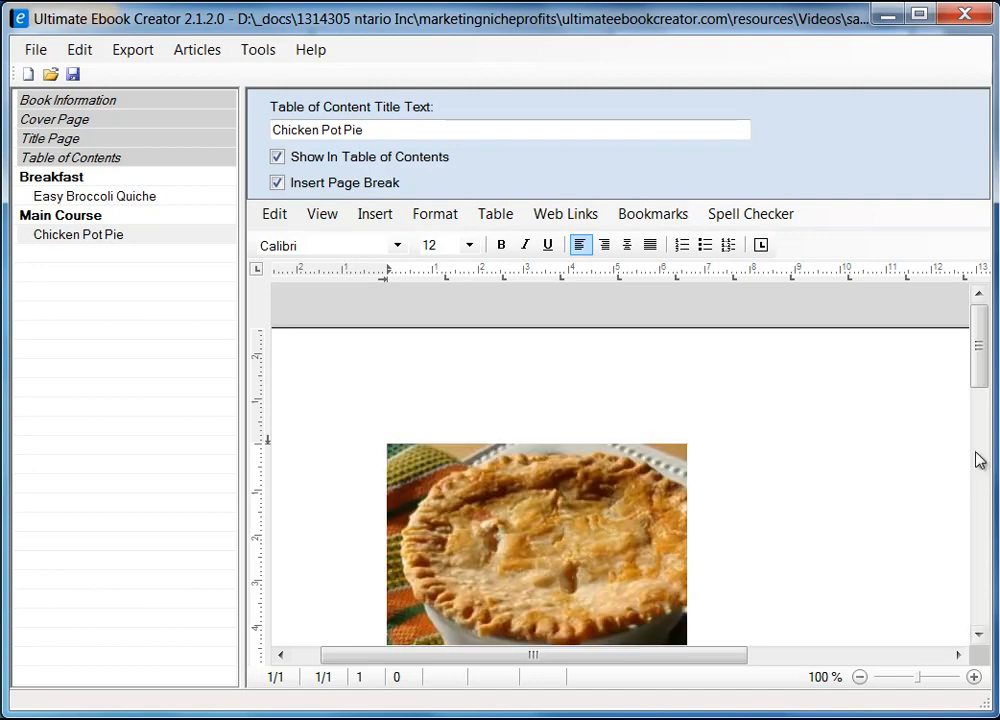
left_click_drag(982, 377, 985, 410)
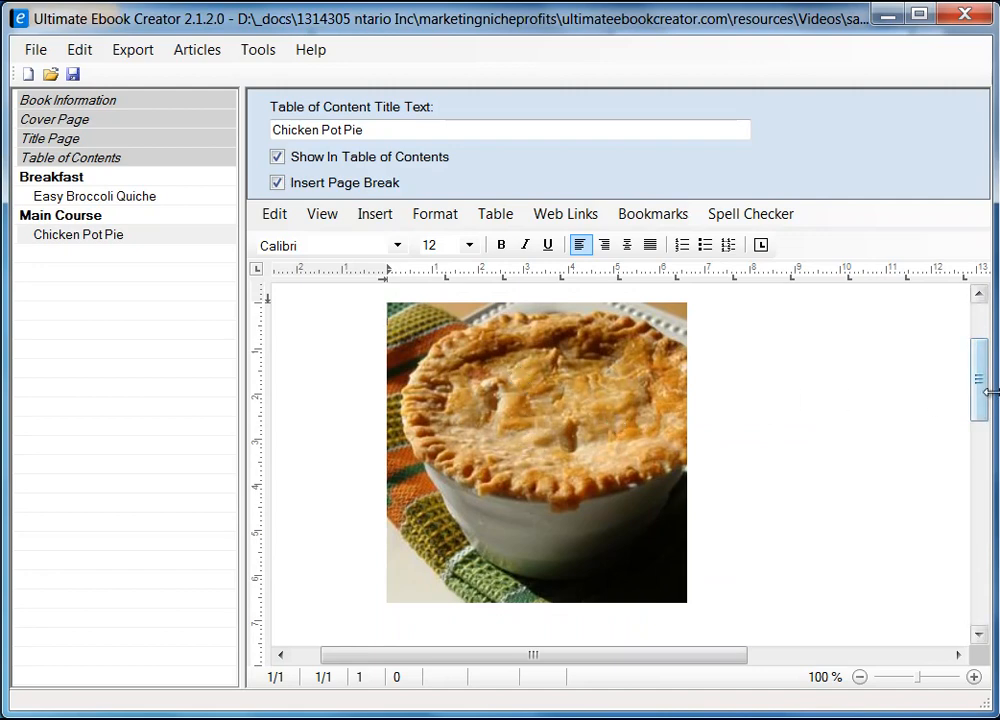
scroll(985, 390, "up", 1)
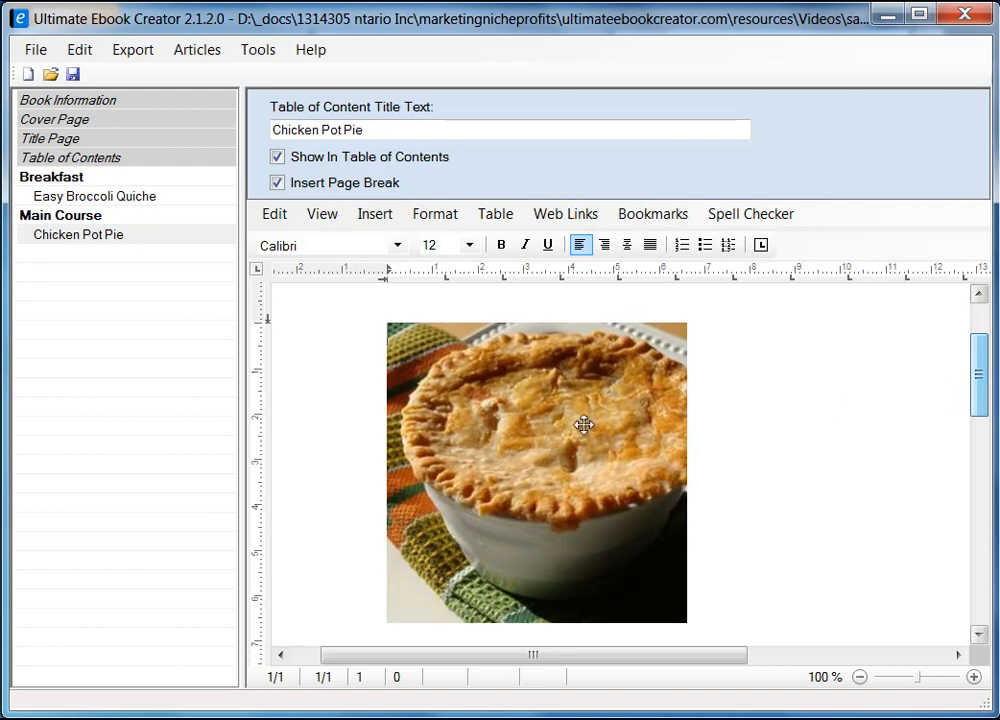
left_click(496, 422)
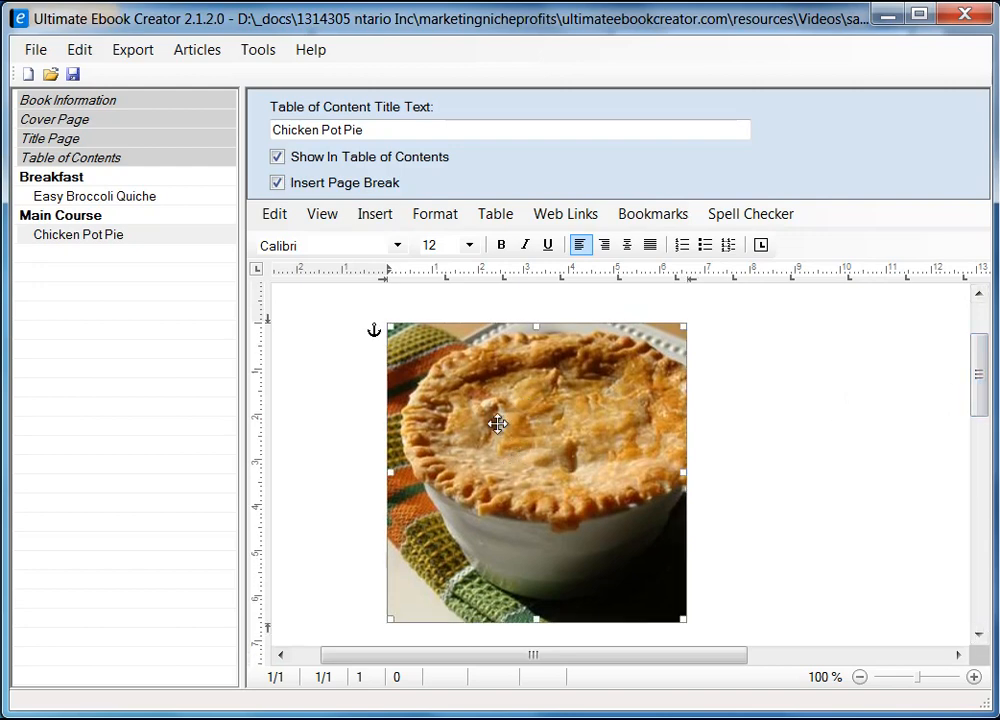
Set the pot pie photo's text wrapping to Square.
right_click(494, 428)
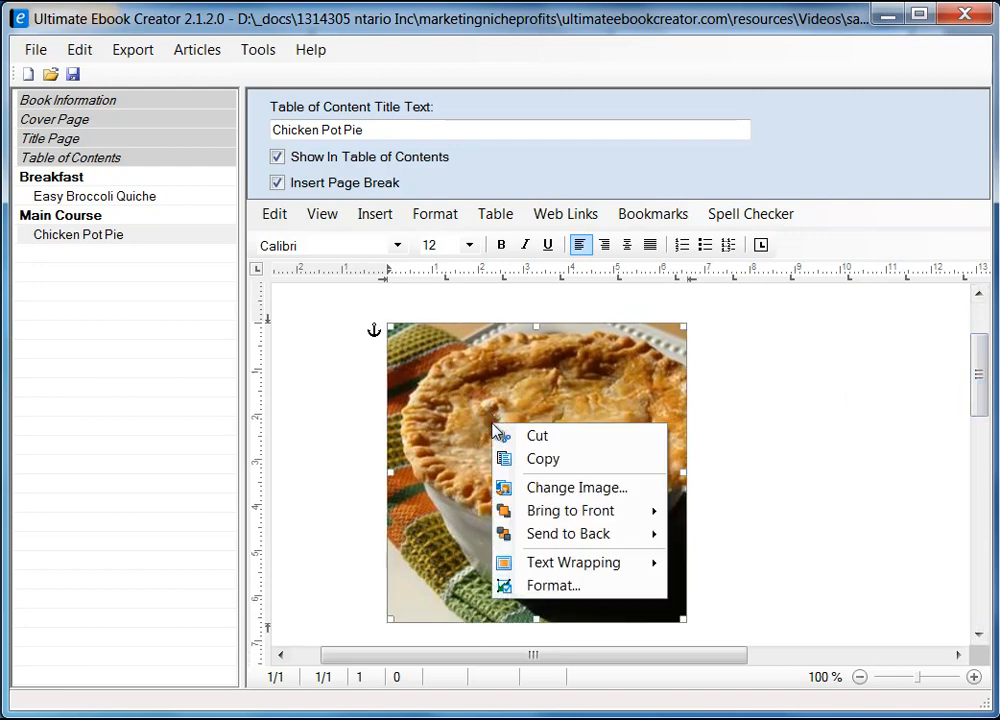
left_click(561, 587)
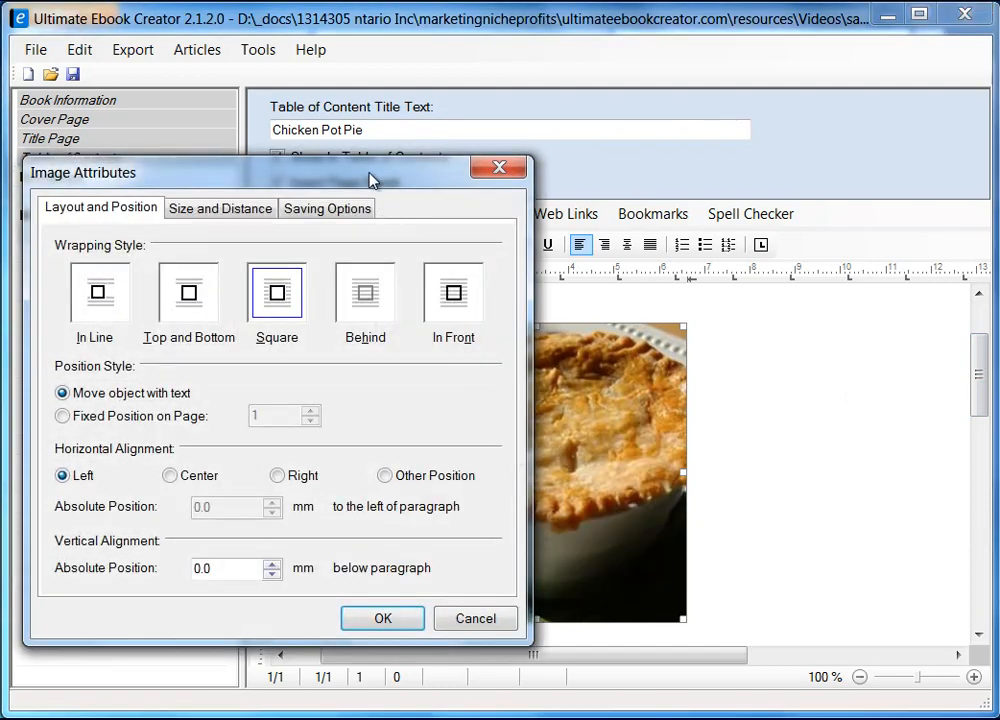
left_click_drag(371, 179, 583, 188)
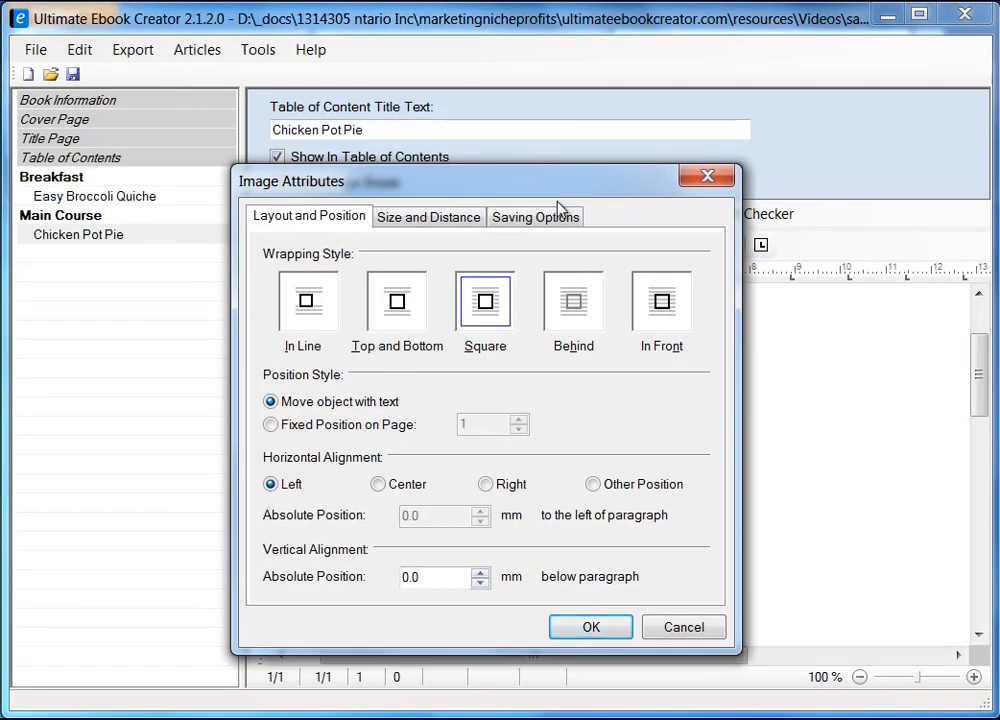
left_click(486, 312)
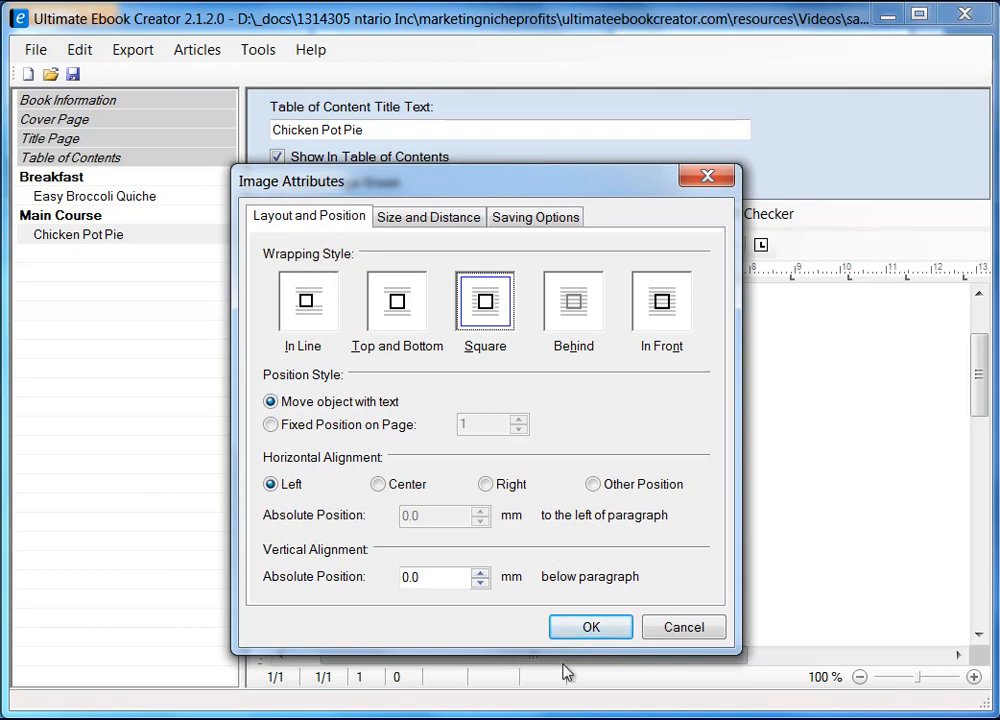
left_click(537, 220)
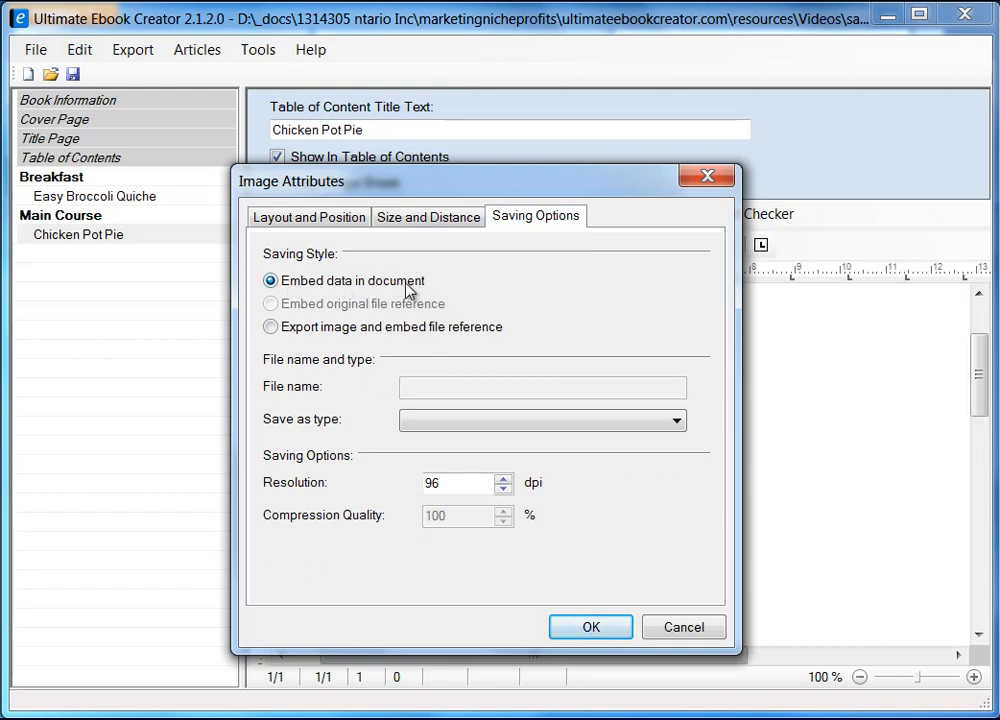
left_click(598, 628)
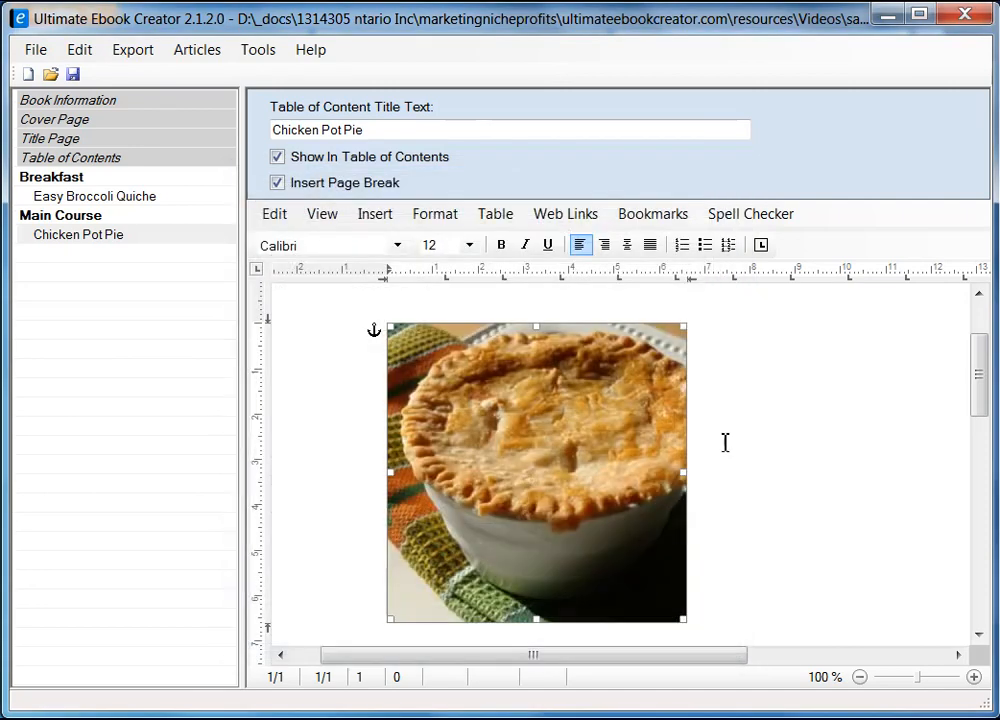
left_click(756, 333)
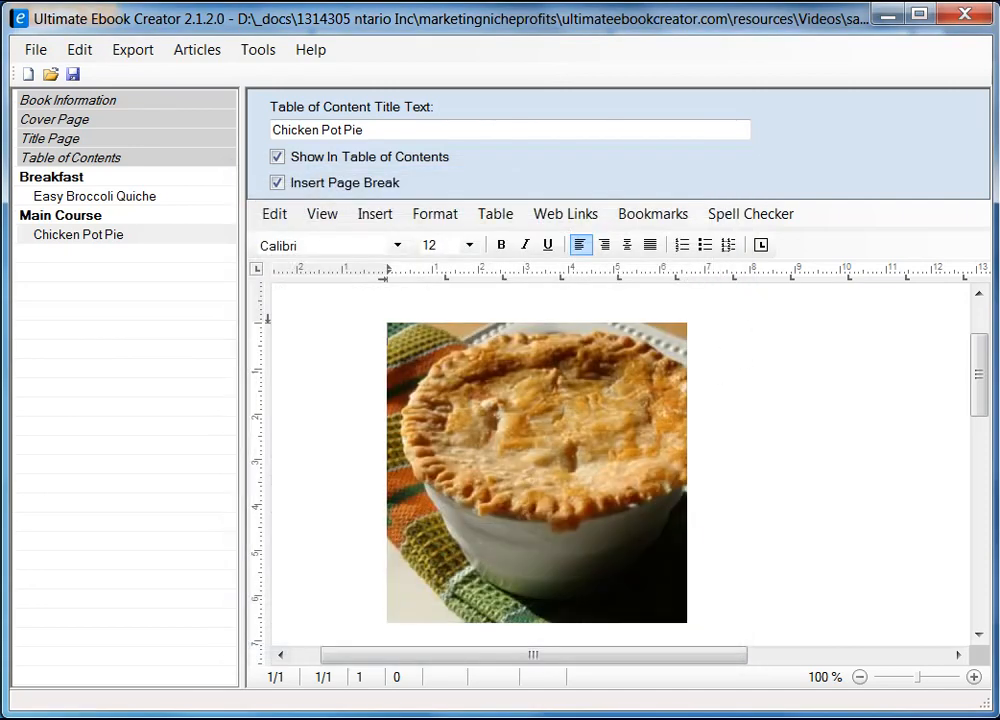
Copy the 'Chicken Pot Pie IX' title from the allrecipes page in Firefox.
key("alt+Tab")
left_click_drag(370, 262, 562, 267)
right_click(560, 267)
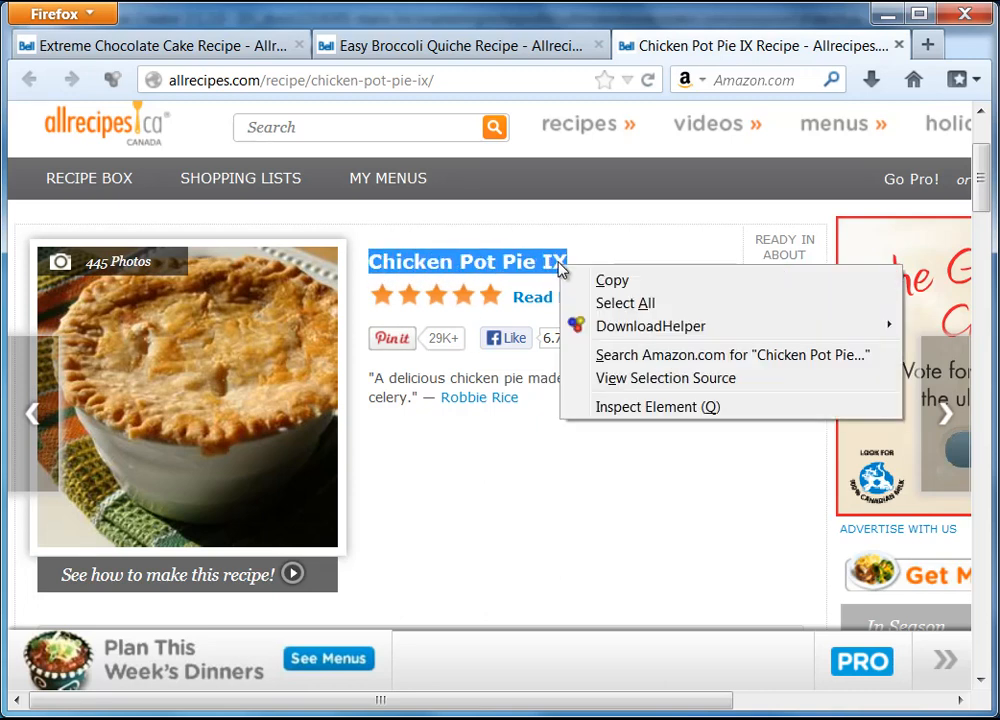
left_click(610, 283)
left_click(885, 14)
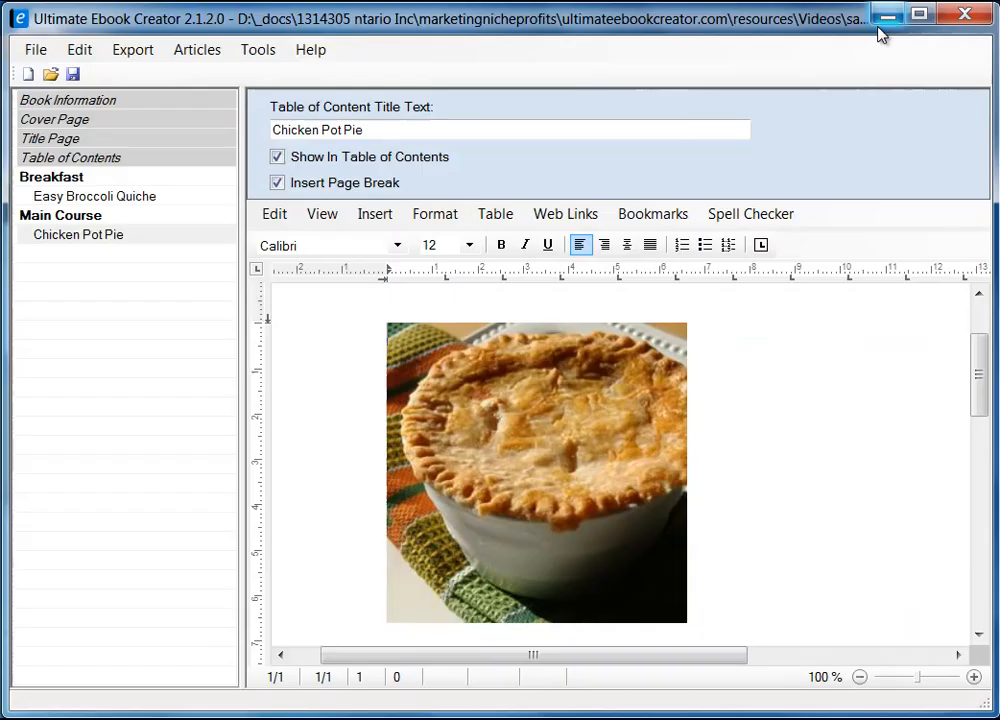
Paste 'Chicken Pot Pie IX' as unformatted text beside the photo, then narrow the side panel.
right_click(738, 331)
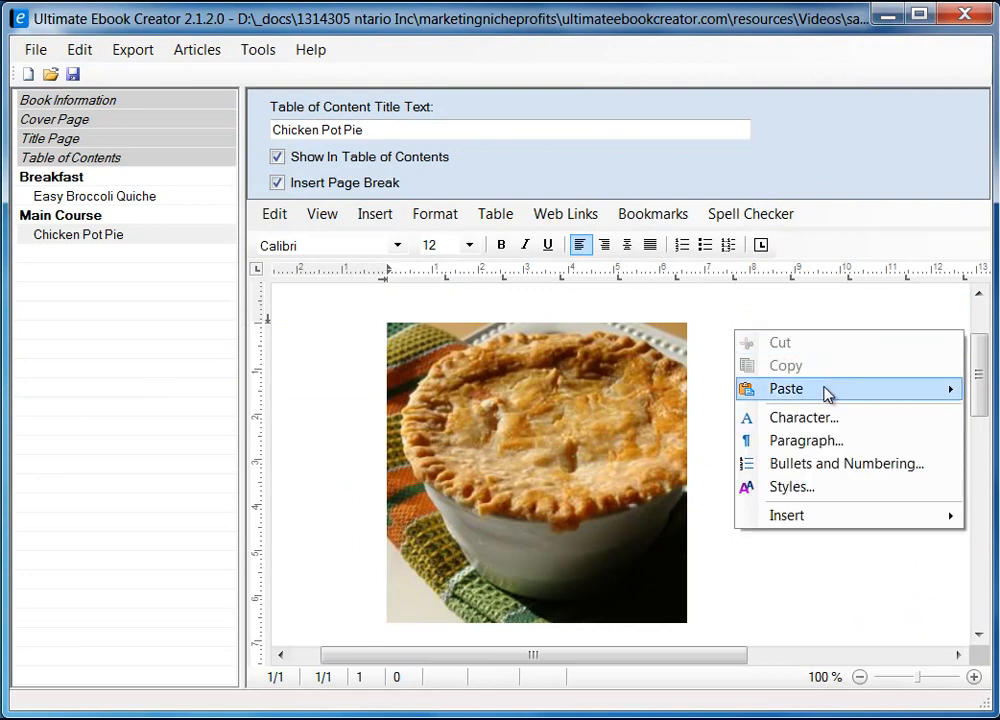
mouse_move(827, 398)
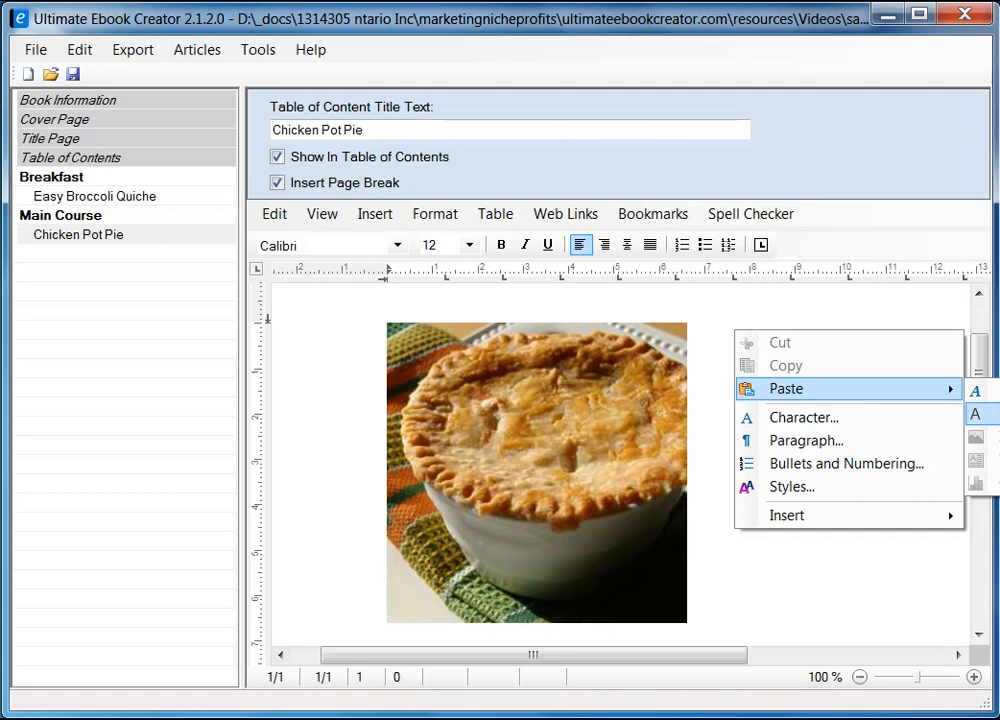
left_click(977, 414)
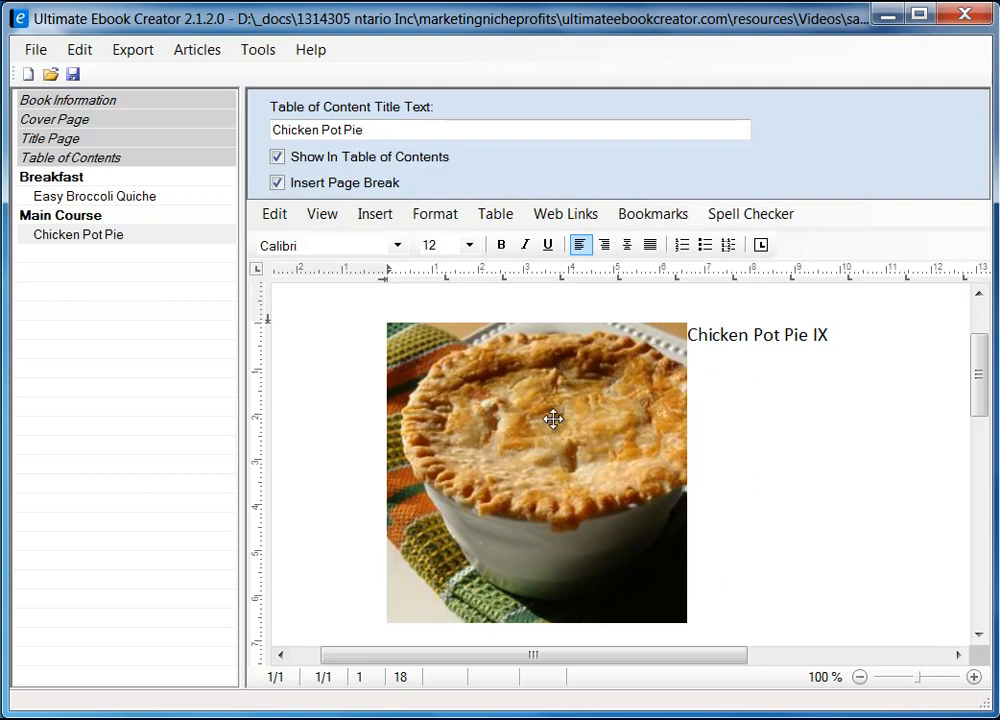
left_click_drag(242, 365, 190, 379)
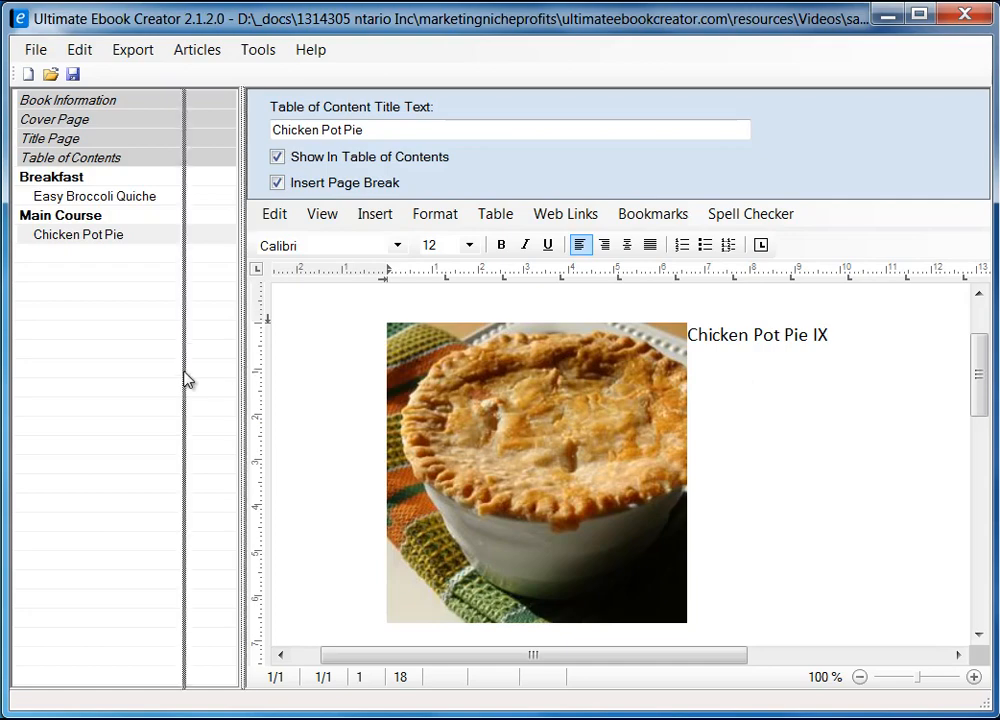
Give the pot pie photo a 5 mm right spacing in its Size and Distance settings.
left_click(511, 380)
right_click(504, 414)
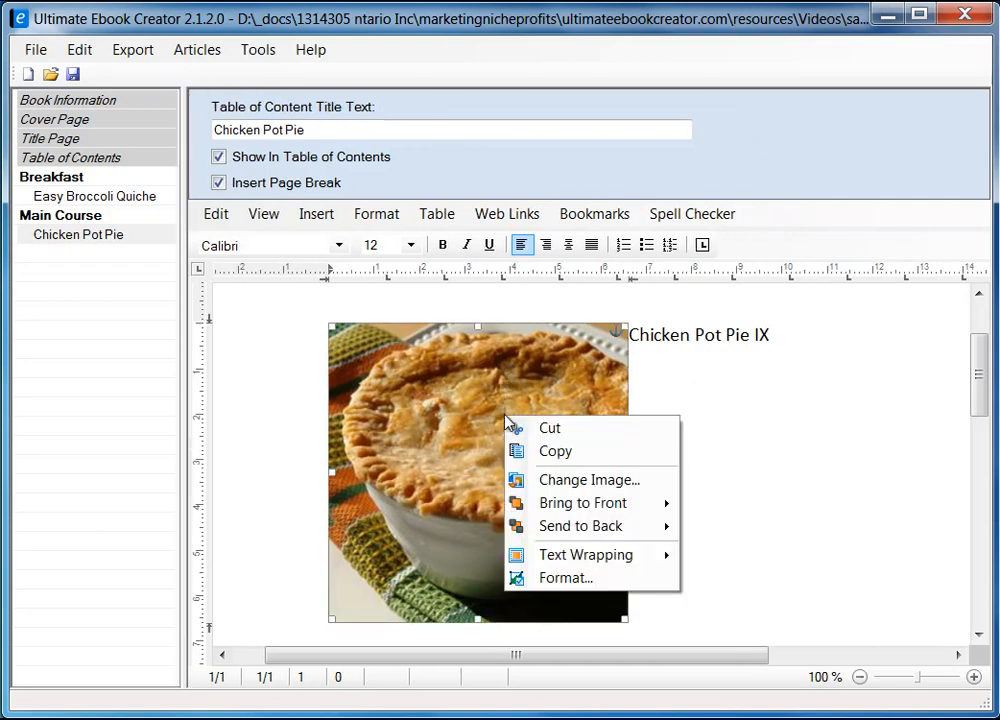
left_click(566, 578)
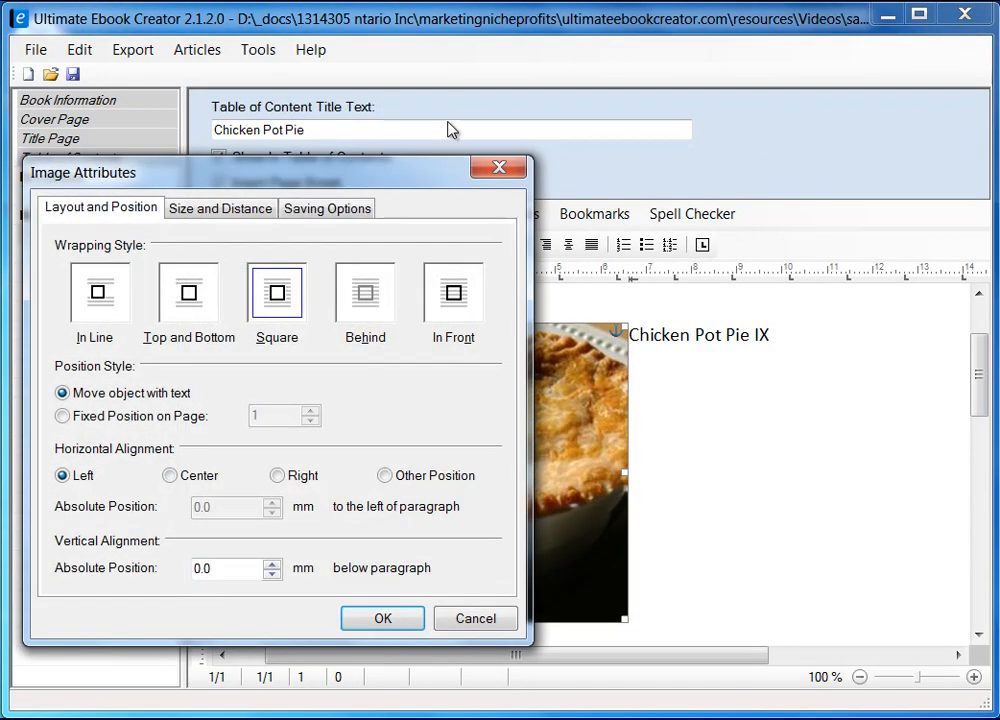
left_click_drag(343, 178, 552, 150)
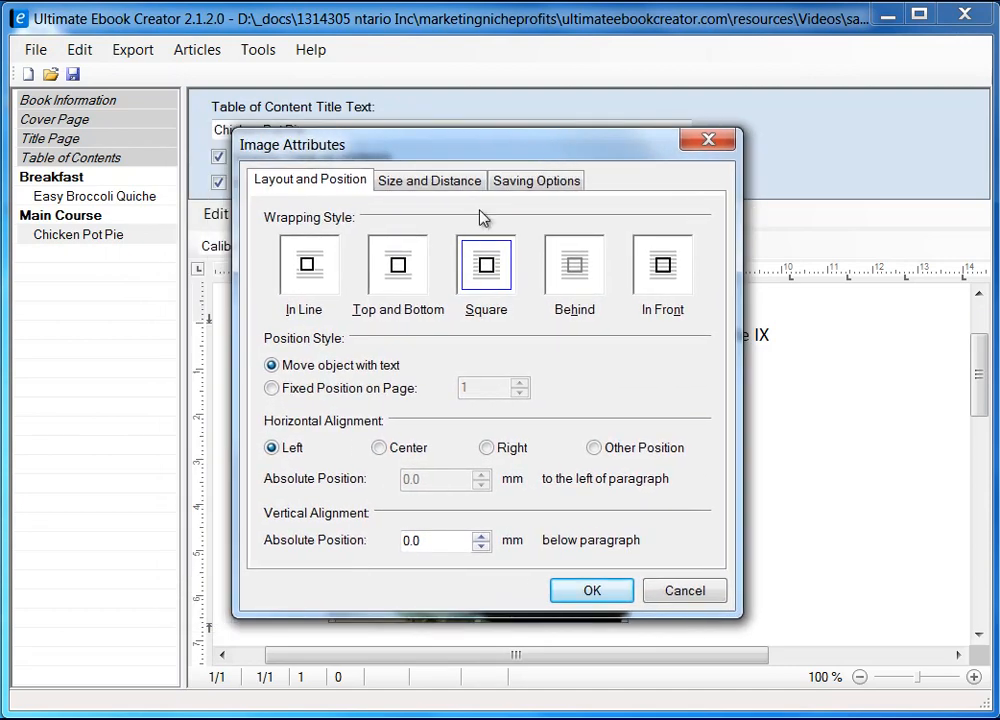
left_click(416, 183)
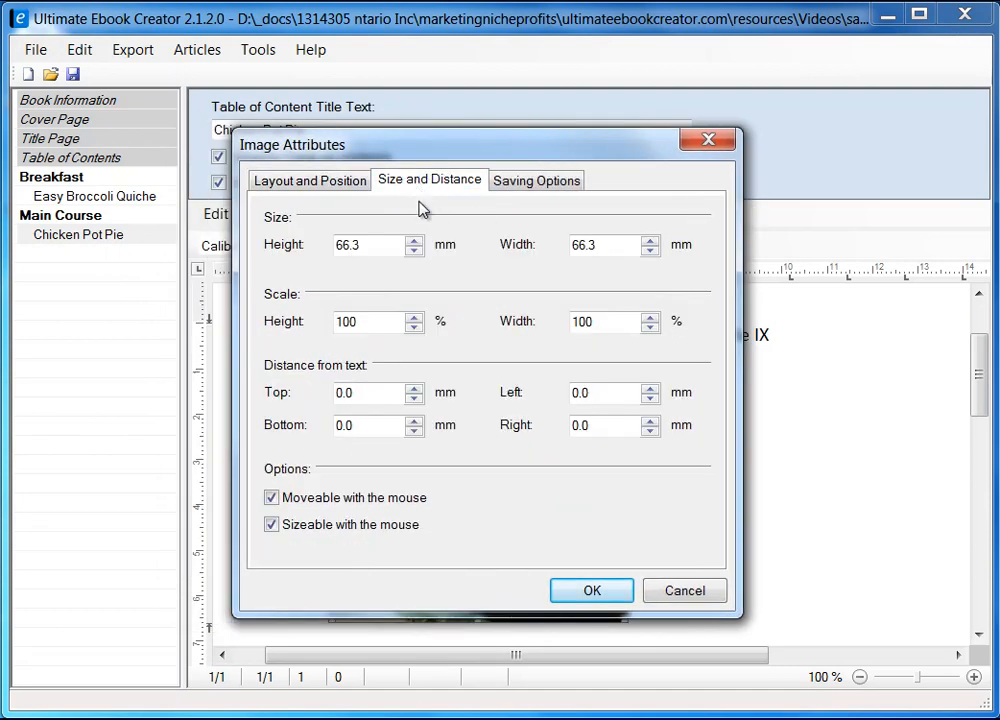
double_click(596, 427)
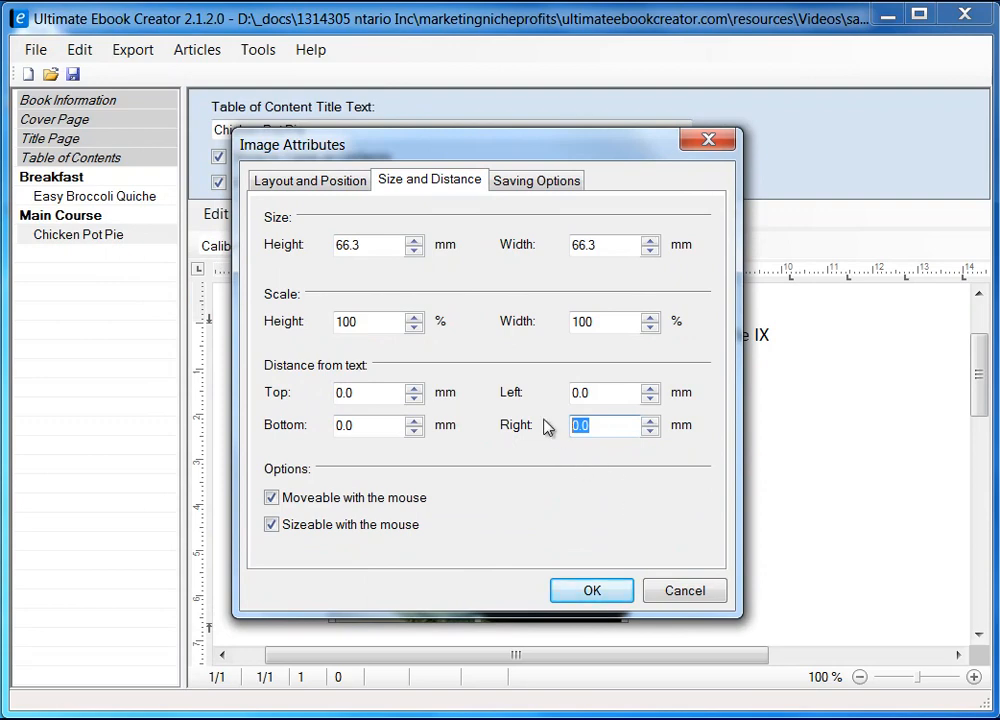
type("5")
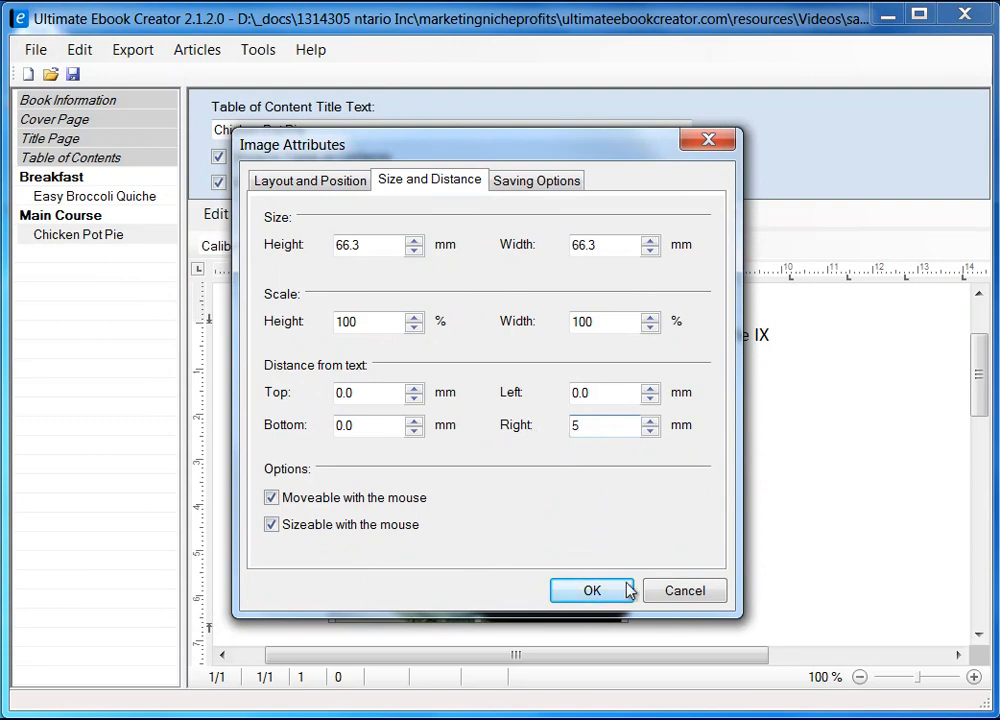
left_click(593, 592)
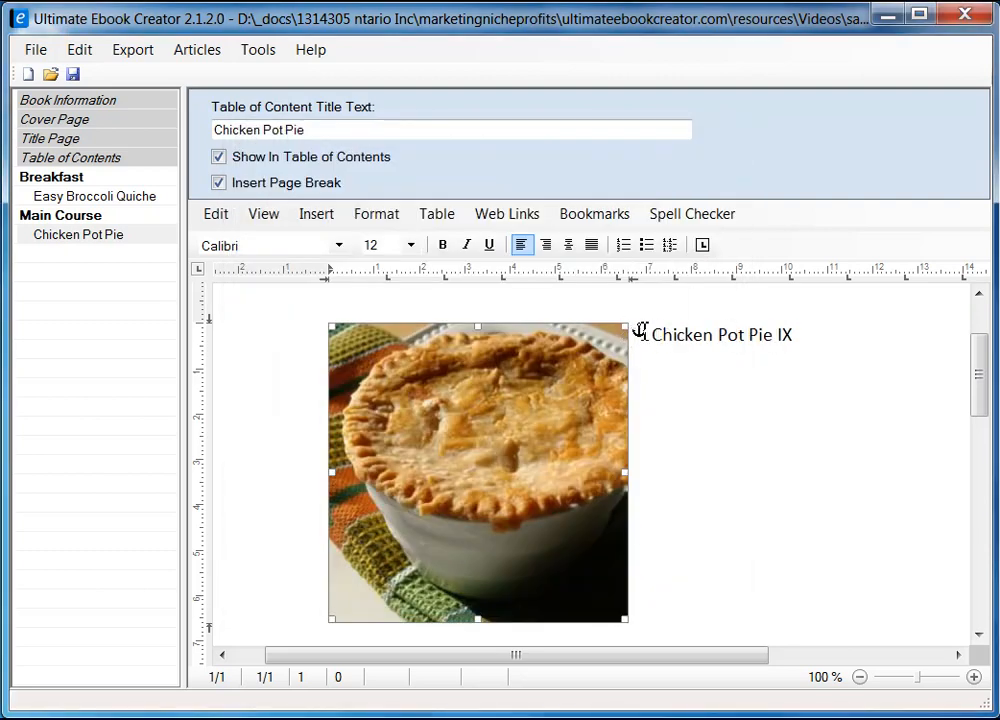
Start an empty line after the Chicken Pot Pie IX title, then switch to Firefox.
left_click_drag(653, 336, 806, 361)
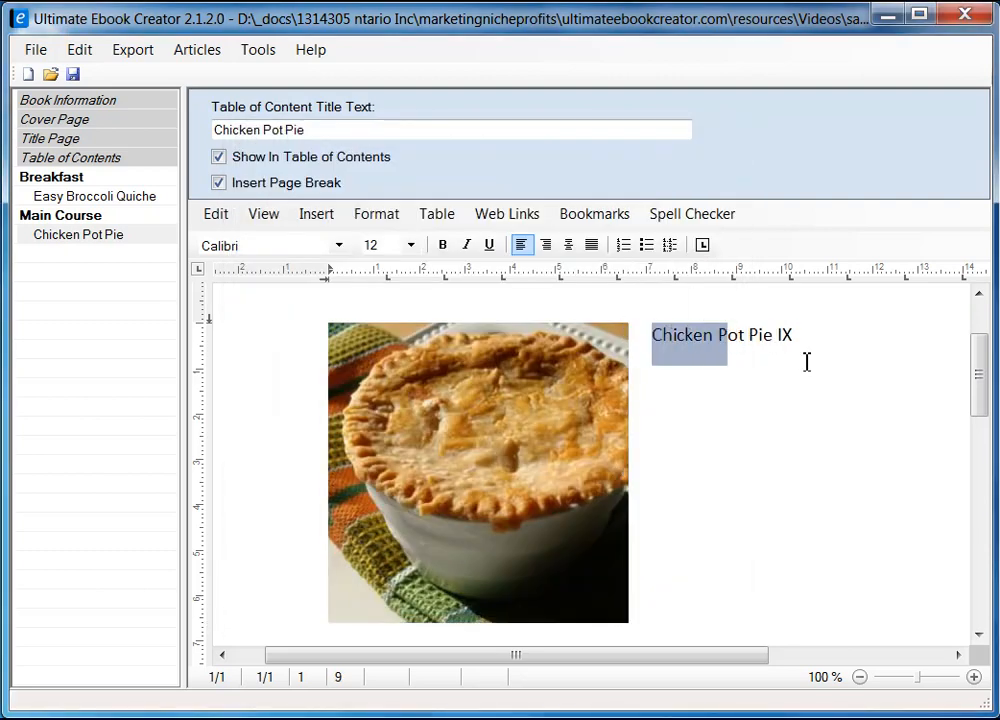
left_click(823, 347)
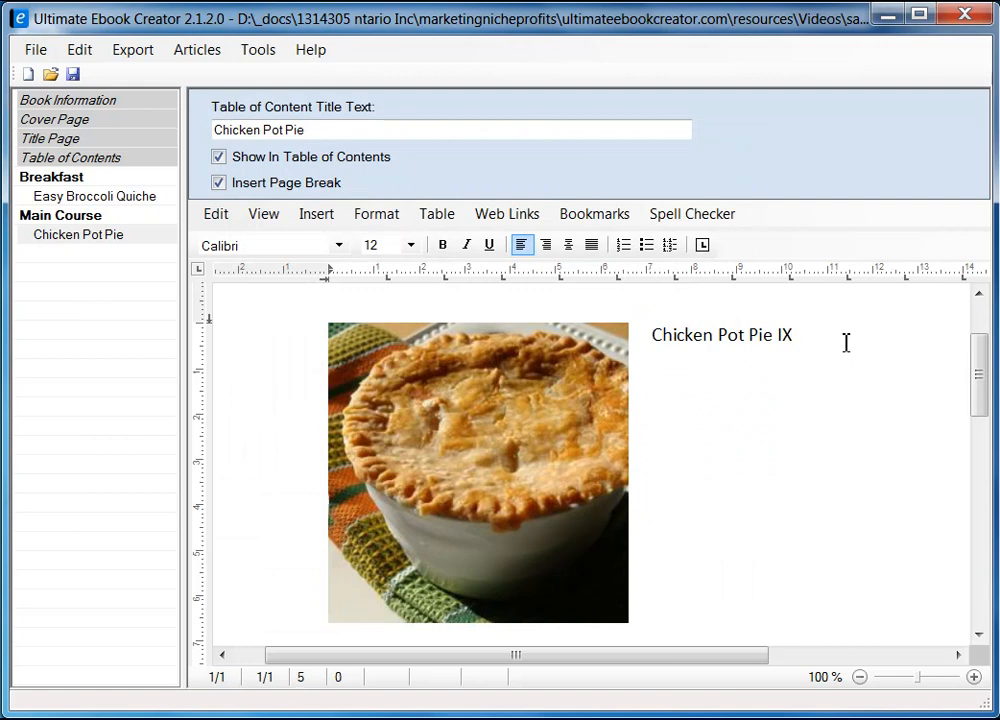
key("Return")
key("Return")
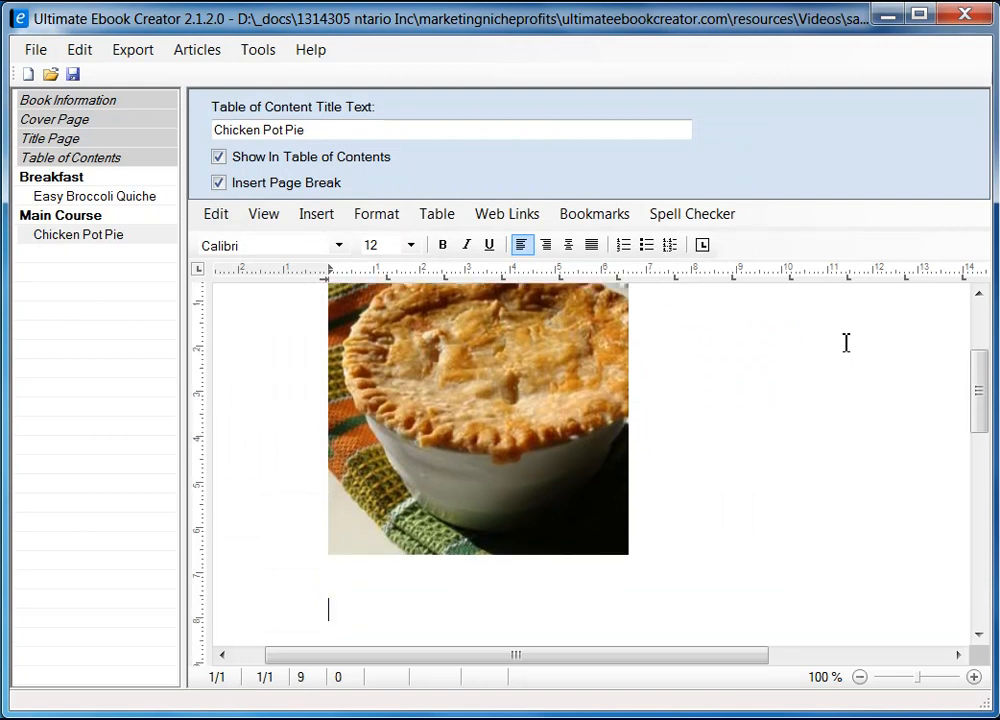
scroll(672, 460, "down", 2)
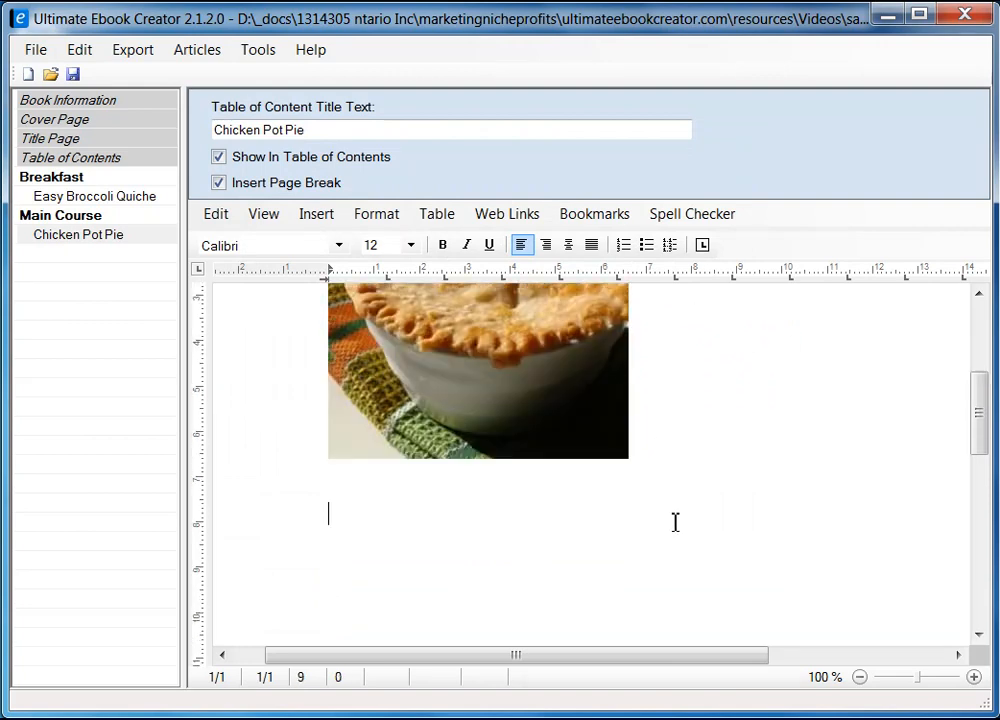
key("alt+Tab")
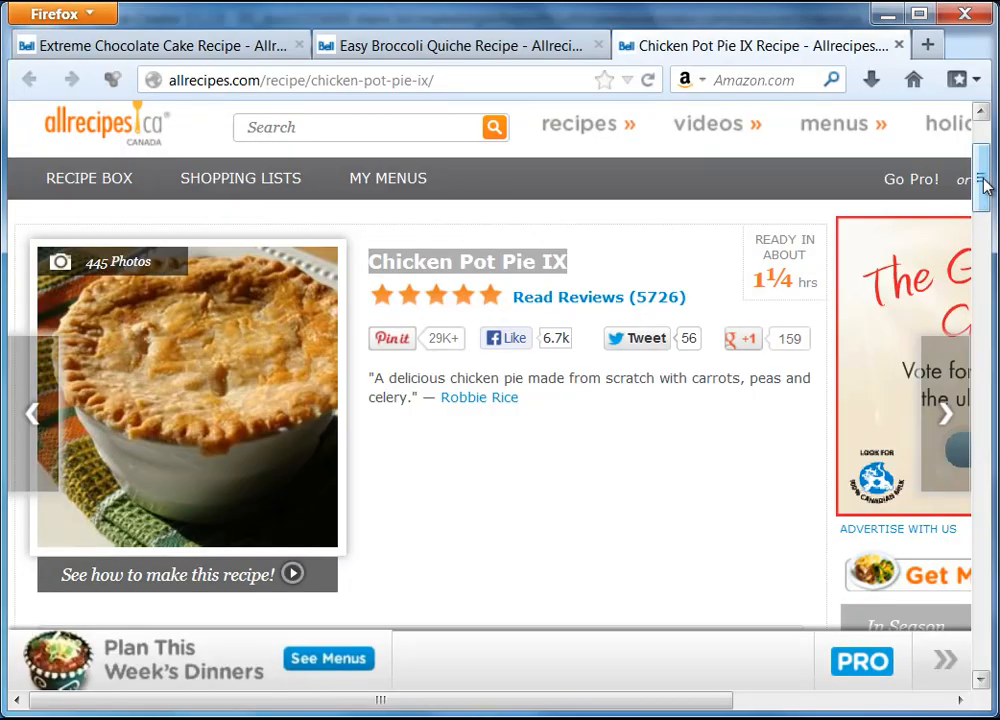
Select and copy the 'Ingredients' heading on the Chicken Pot Pie IX recipe page.
left_click_drag(984, 183, 988, 256)
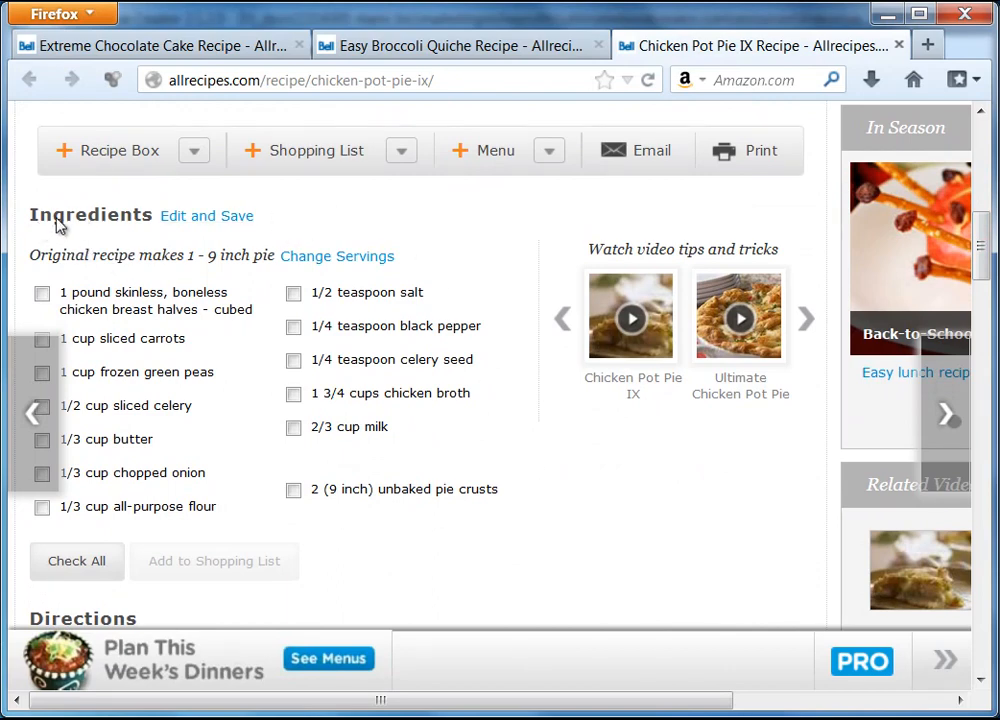
left_click_drag(31, 220, 152, 223)
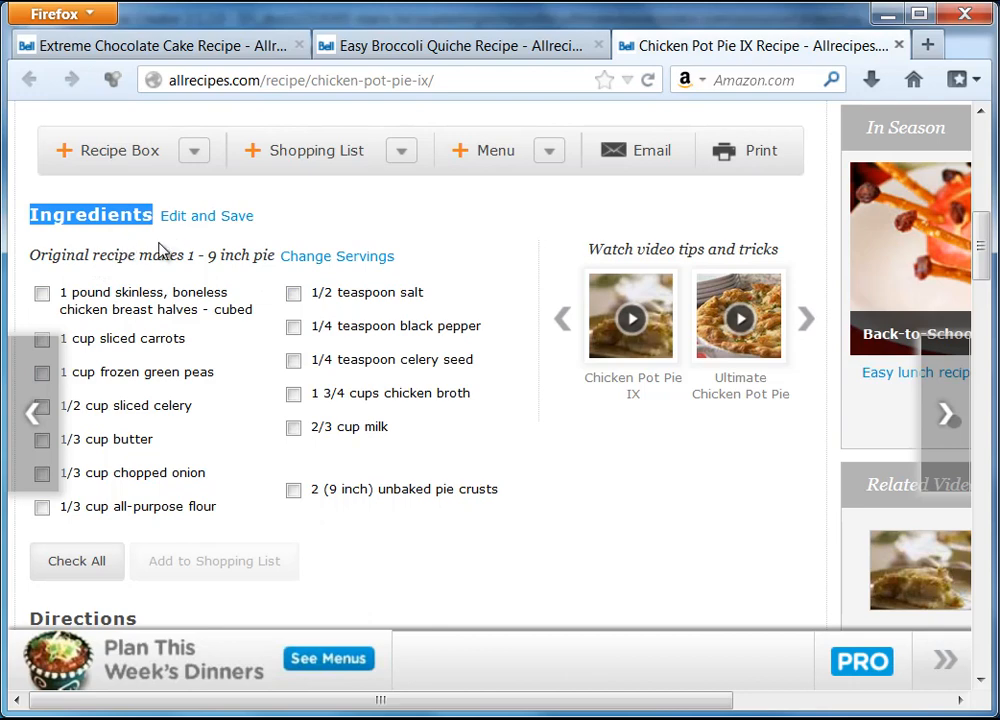
left_click(420, 263, "shift")
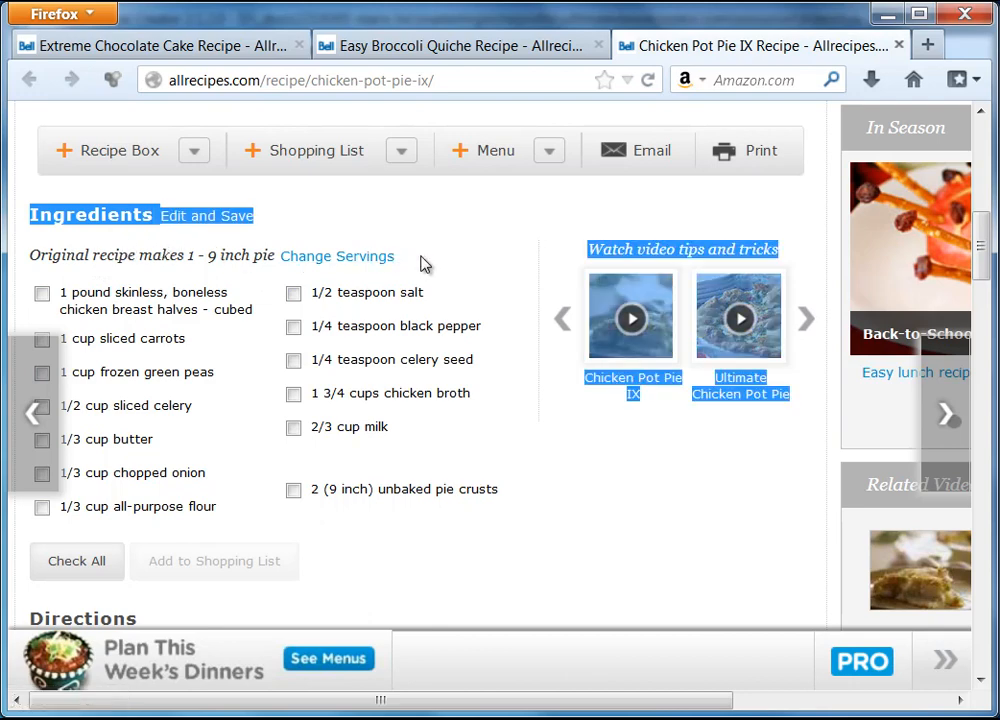
left_click(154, 252)
left_click_drag(31, 215, 153, 228)
right_click(126, 213)
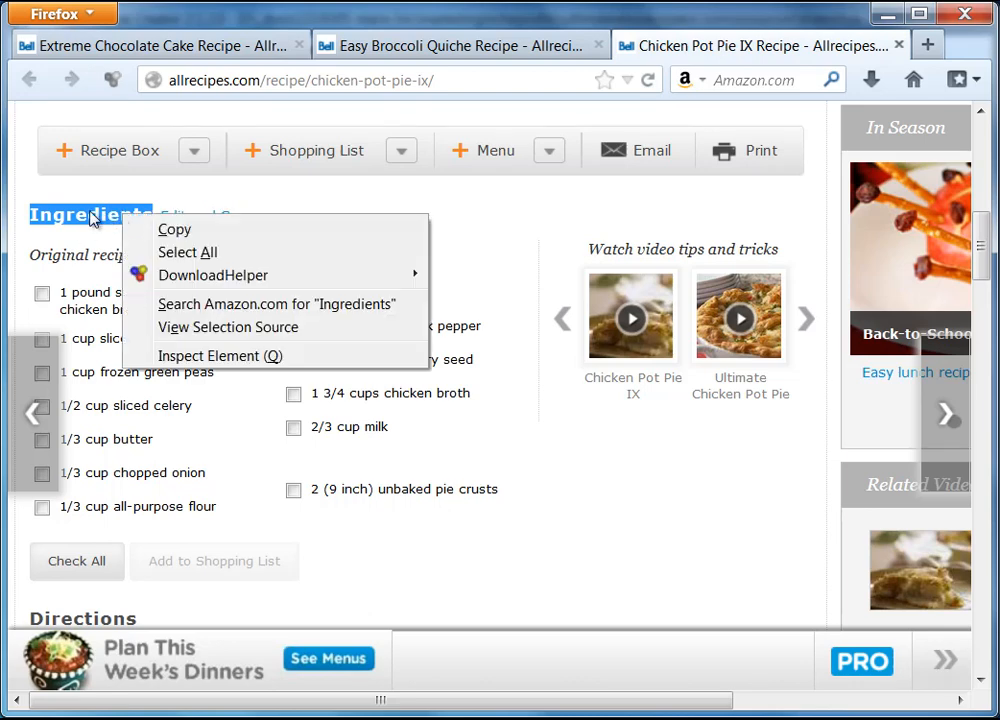
left_click(83, 243)
left_click(272, 428)
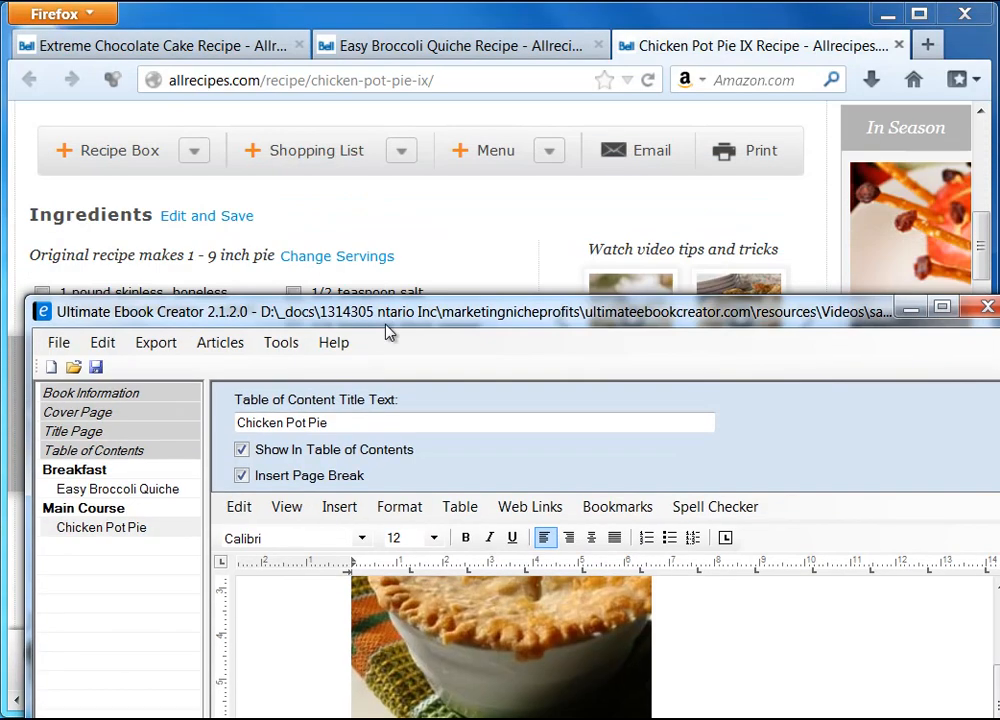
Type 'Ingredients' on the empty line beneath the photo and start a new line.
left_click_drag(386, 326, 362, 28)
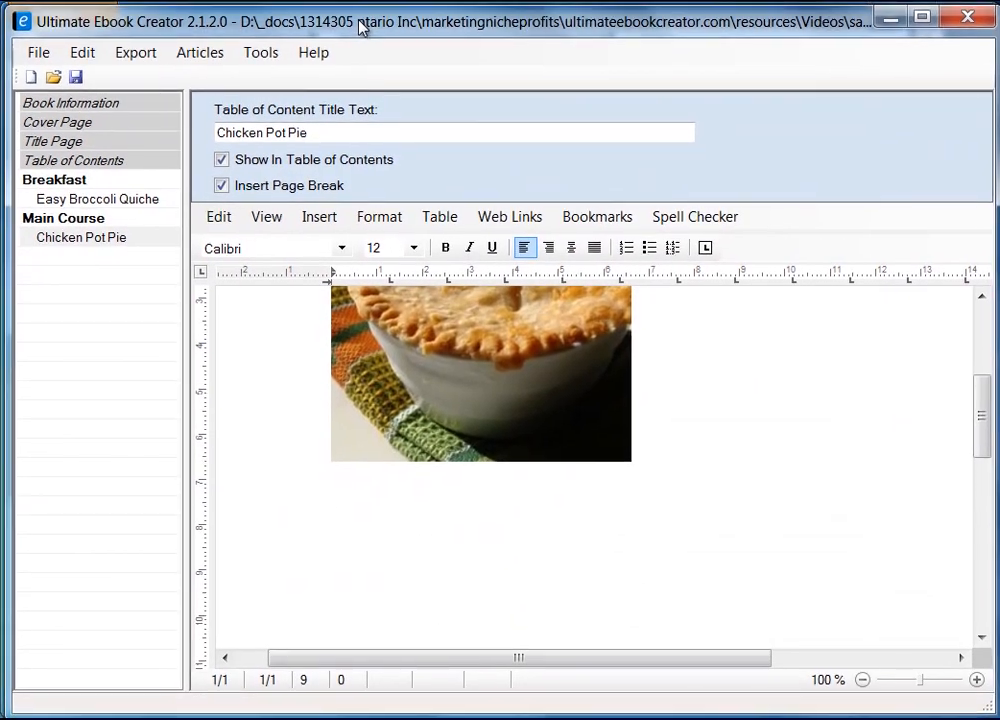
type("Ingredients")
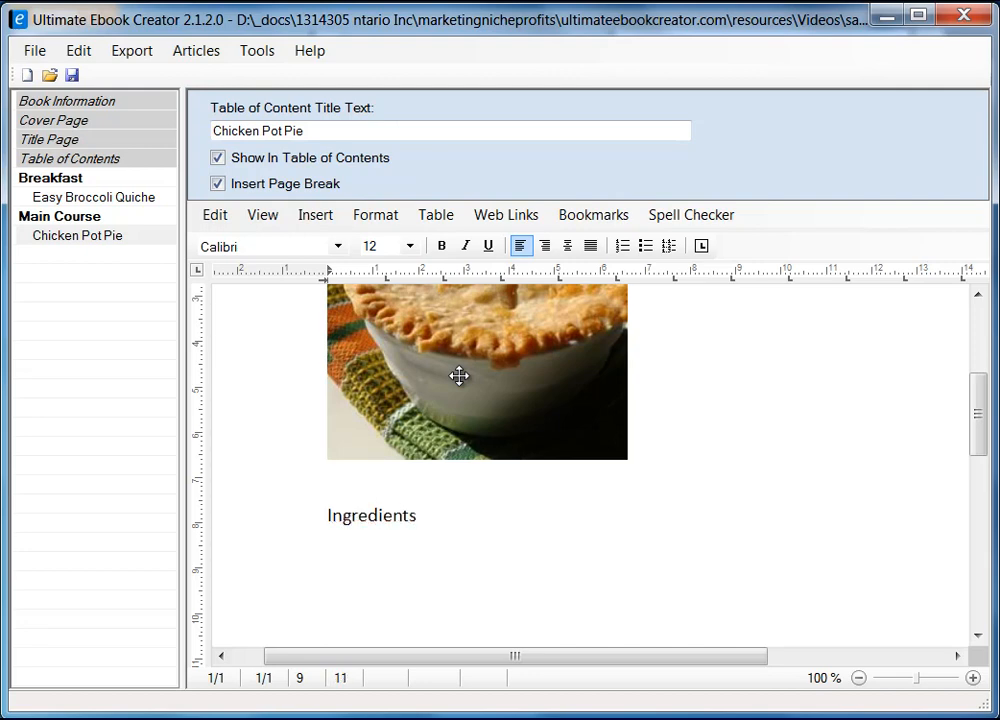
key("Return")
Copy the servings line 'Original recipe makes 1 - 9 inch pie' from the recipe page.
left_click(885, 14)
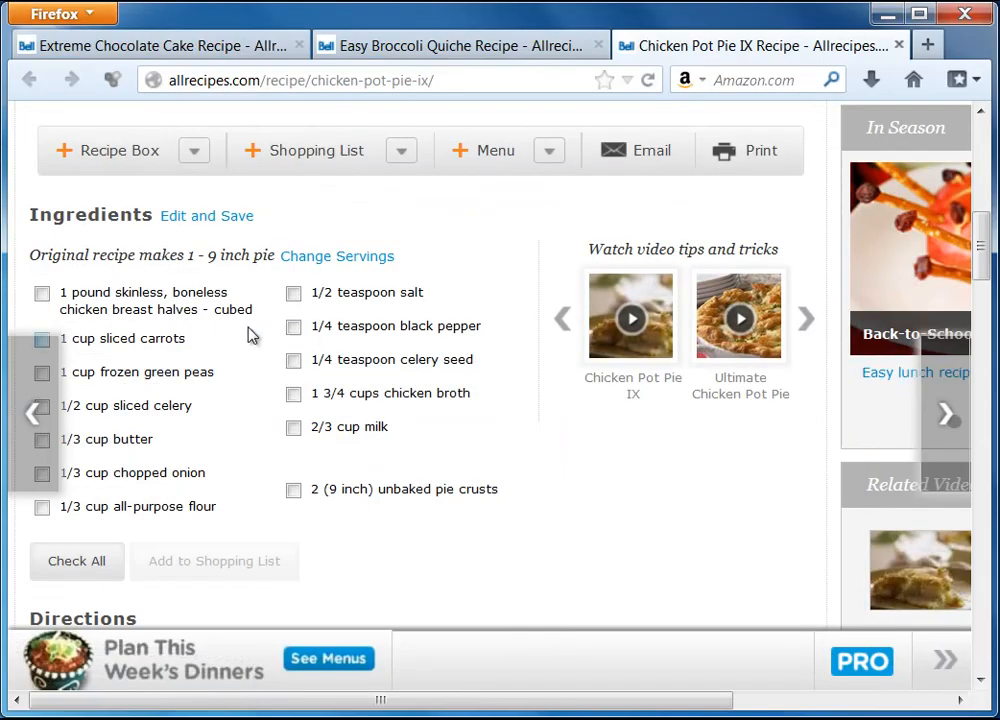
left_click_drag(31, 257, 277, 265)
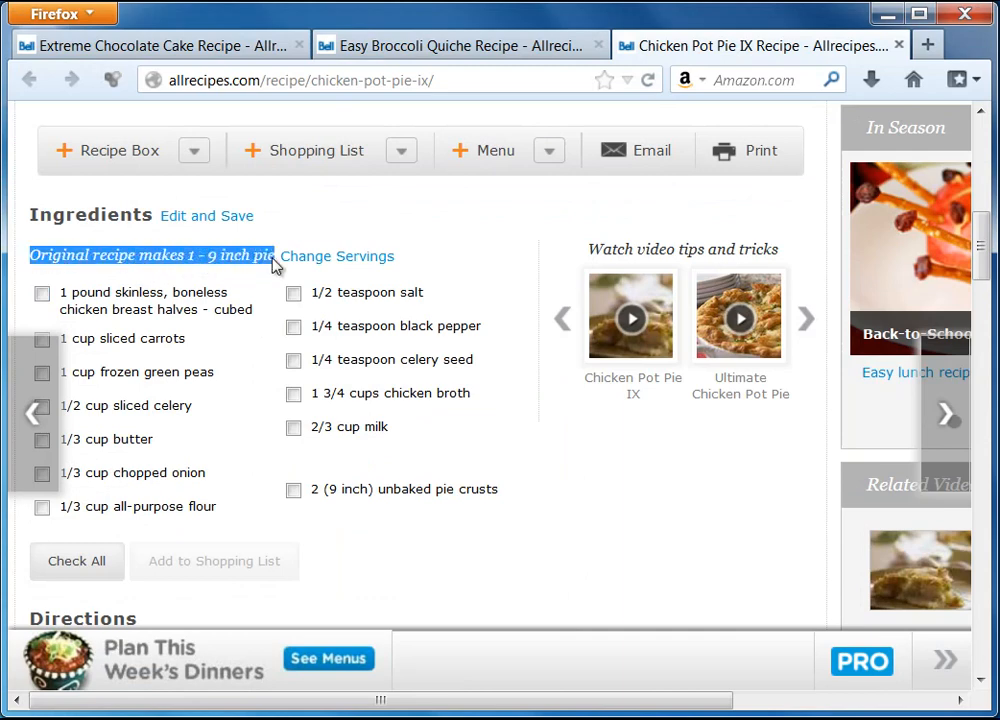
right_click(260, 259)
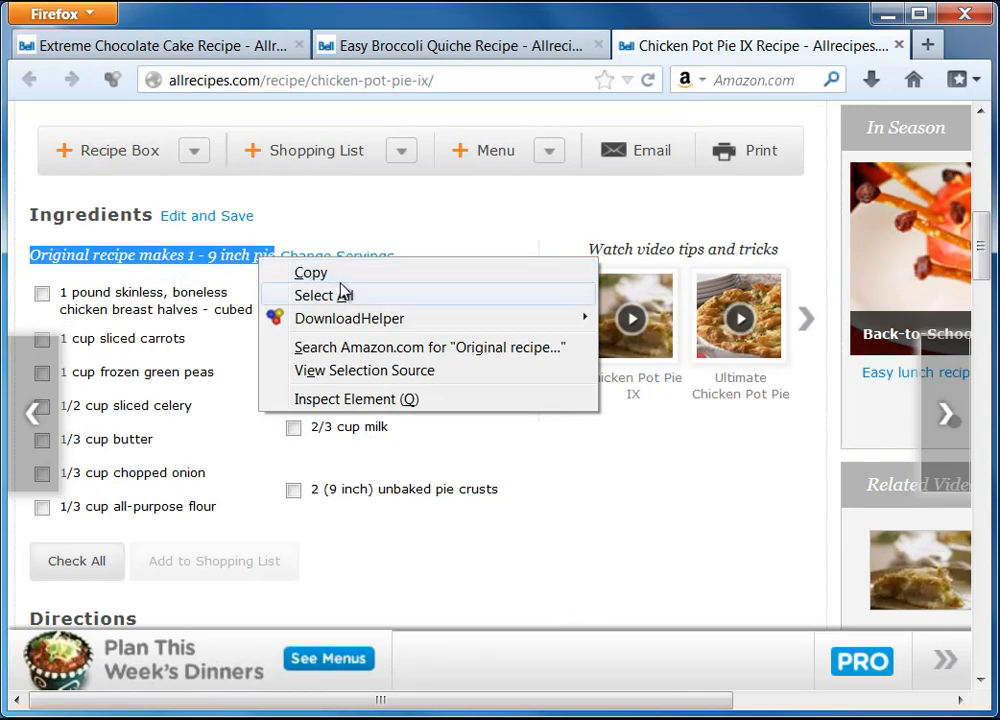
left_click(310, 272)
key("alt+Tab")
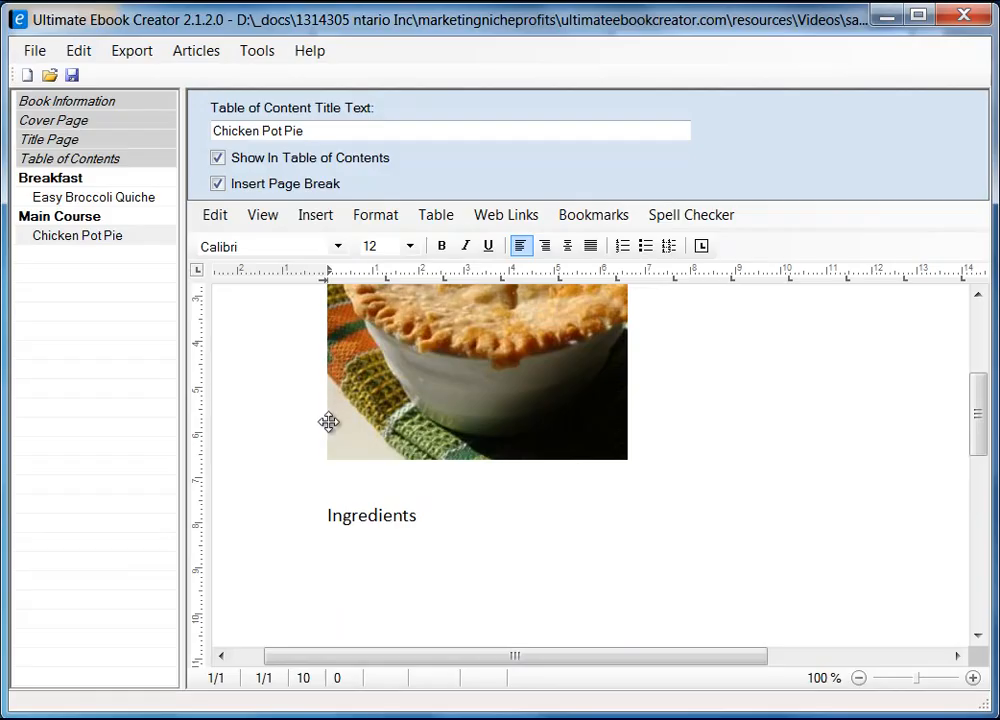
Paste 'Original recipe makes 1 - 9 inch pie' as unformatted text under Ingredients, adding an empty line below.
right_click(340, 560)
mouse_move(537, 622)
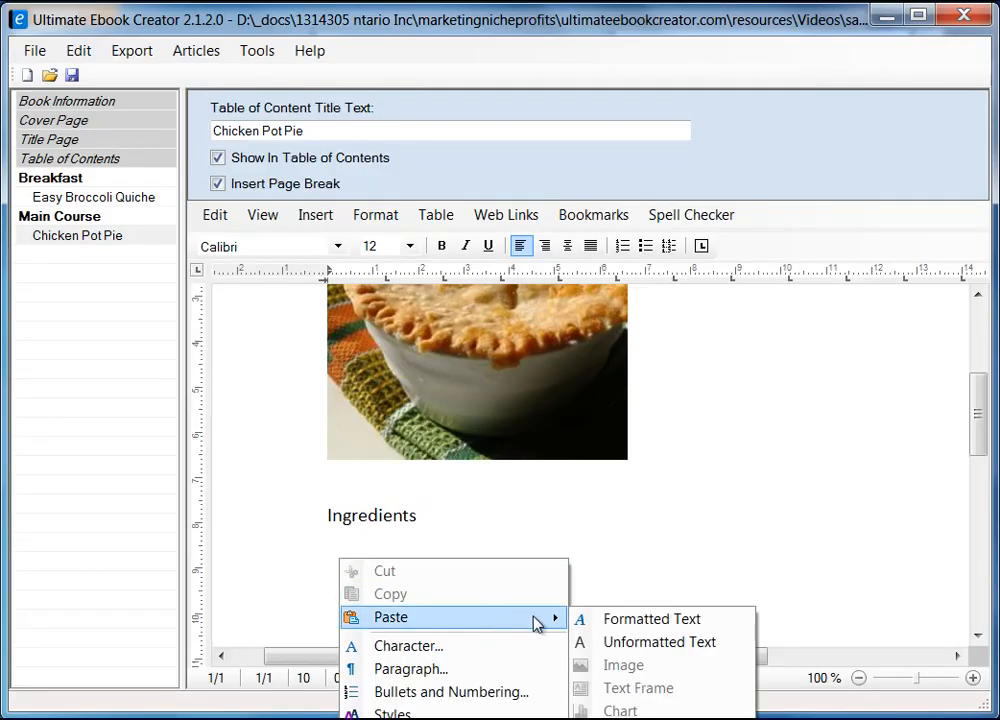
left_click(690, 644)
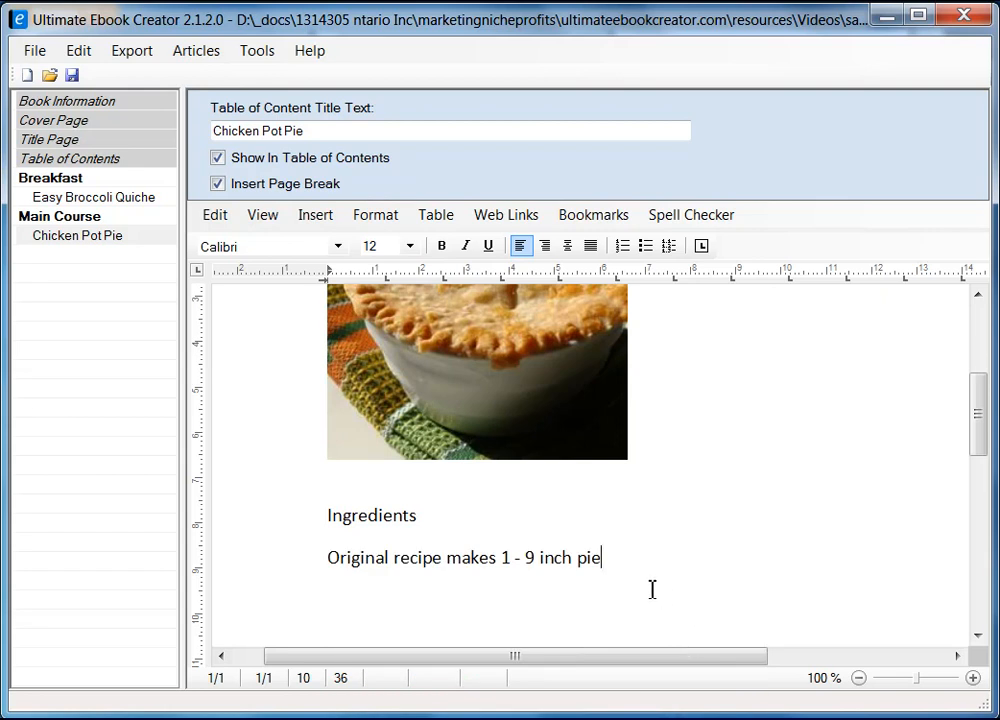
key("Return")
key("alt+Tab")
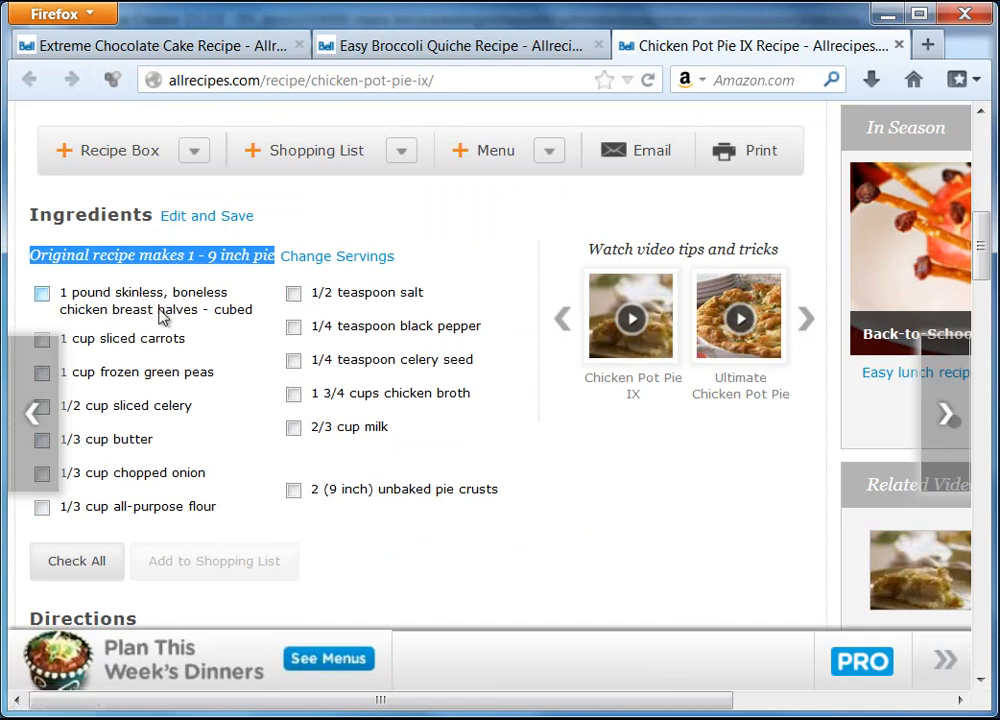
left_click(885, 18)
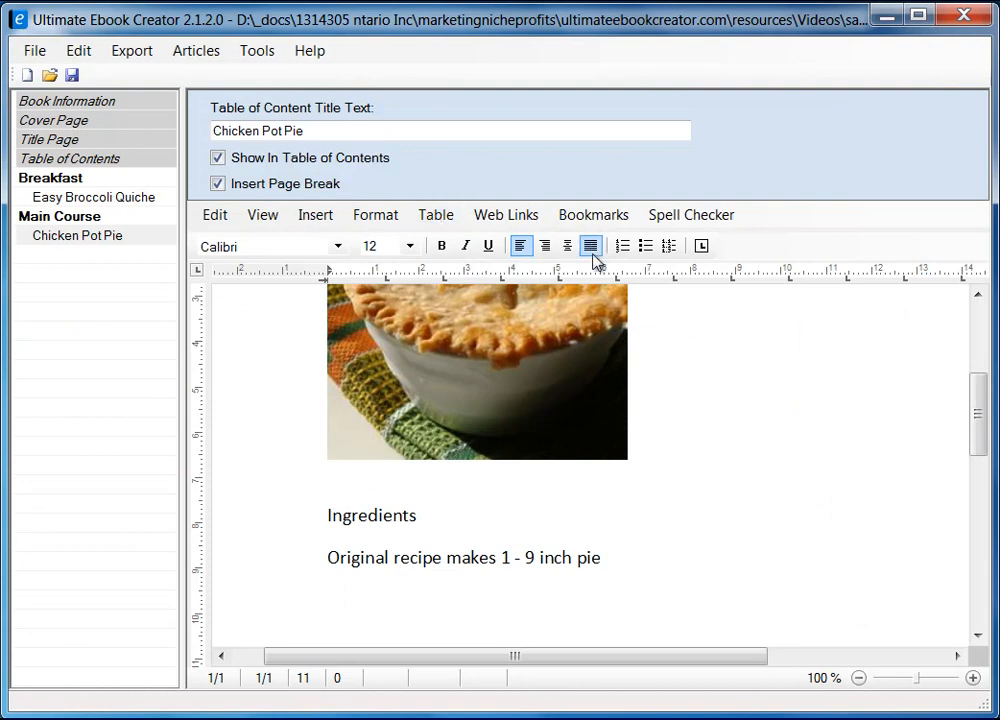
left_click_drag(978, 413, 978, 457)
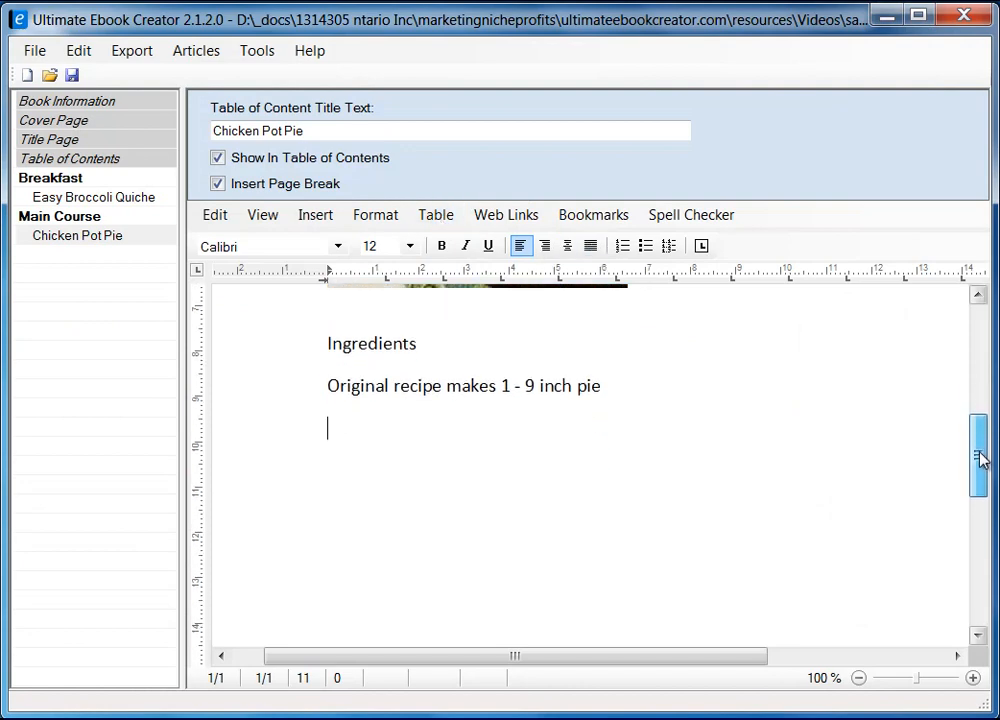
Insert a 2-column, 1-row table below the yield line and place the caret in its first cell.
left_click(443, 220)
mouse_move(460, 238)
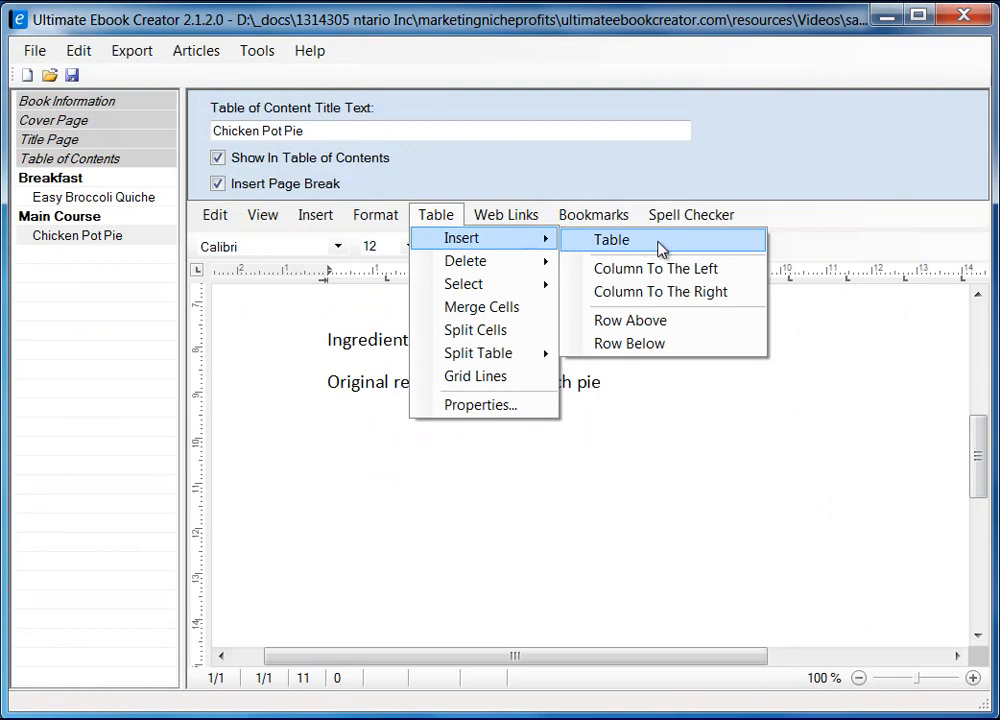
left_click(655, 246)
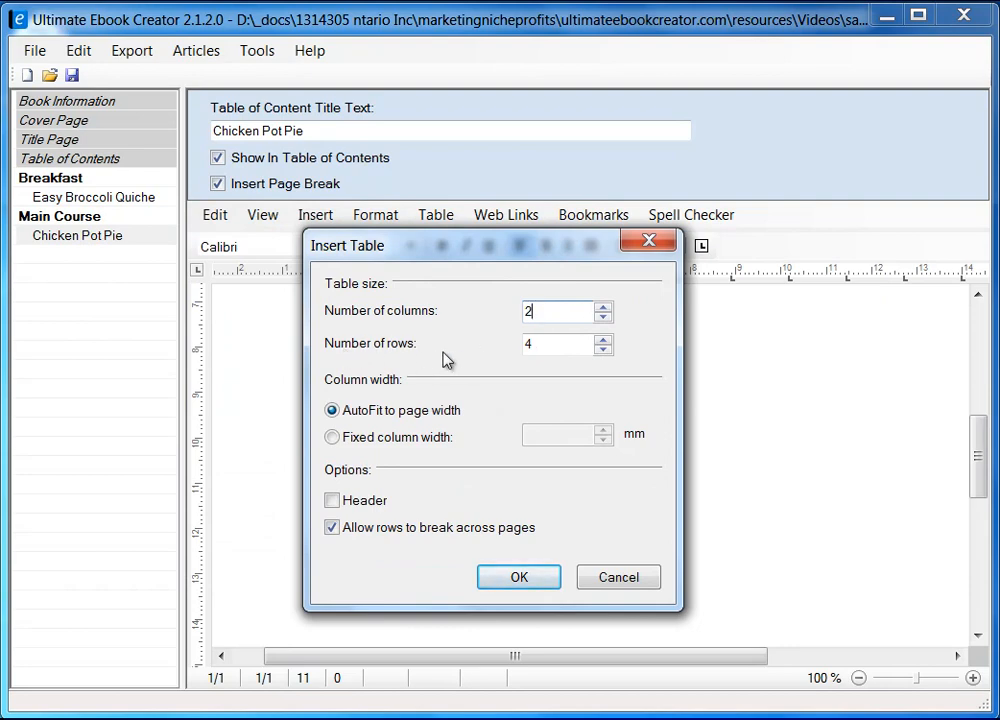
double_click(549, 346)
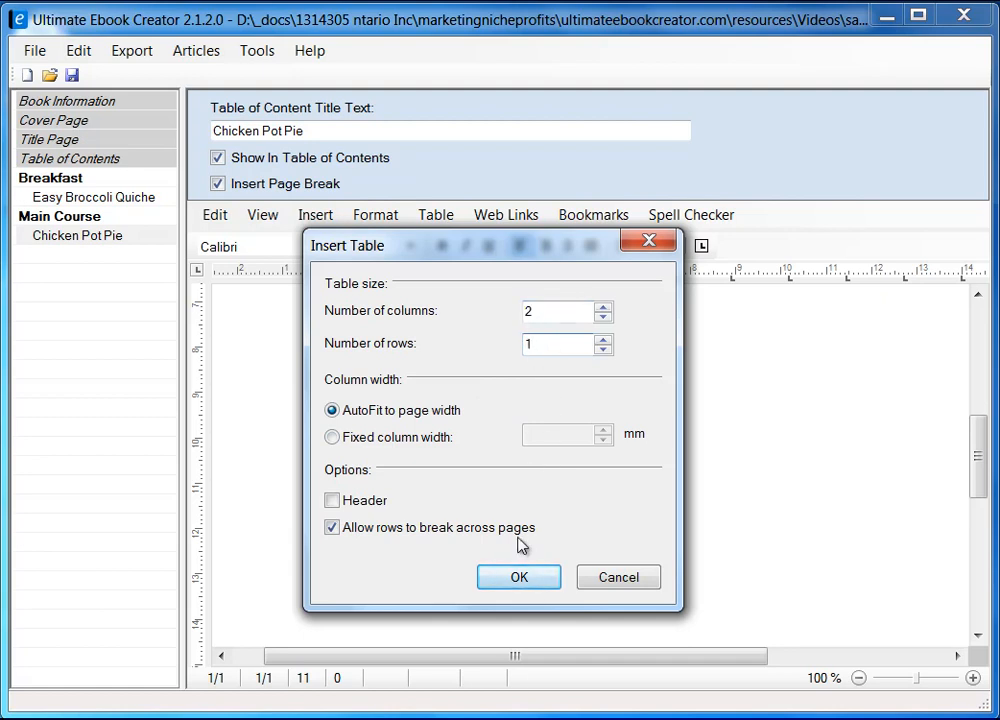
left_click(518, 579)
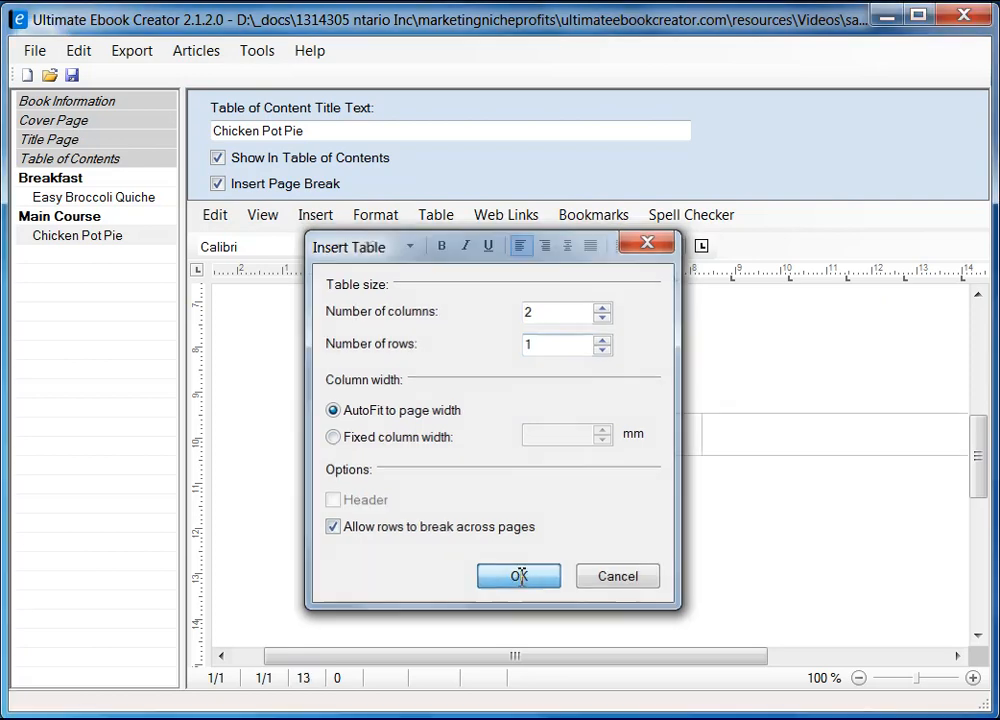
left_click(488, 437)
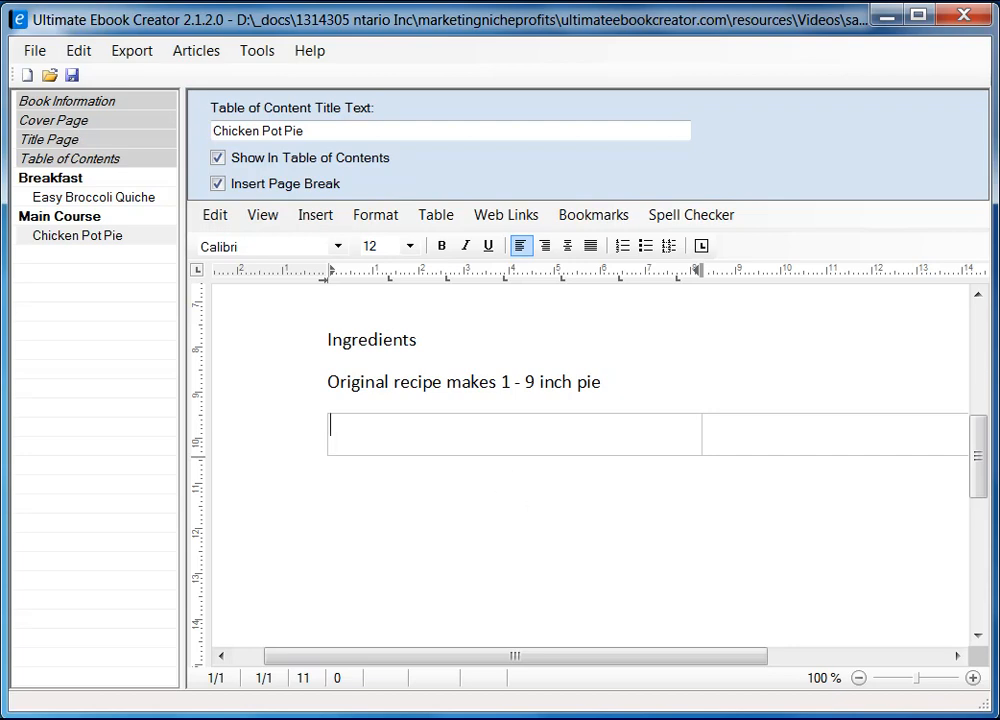
Copy the left column of pot pie ingredients from the allrecipes page in Firefox.
key("alt+Tab")
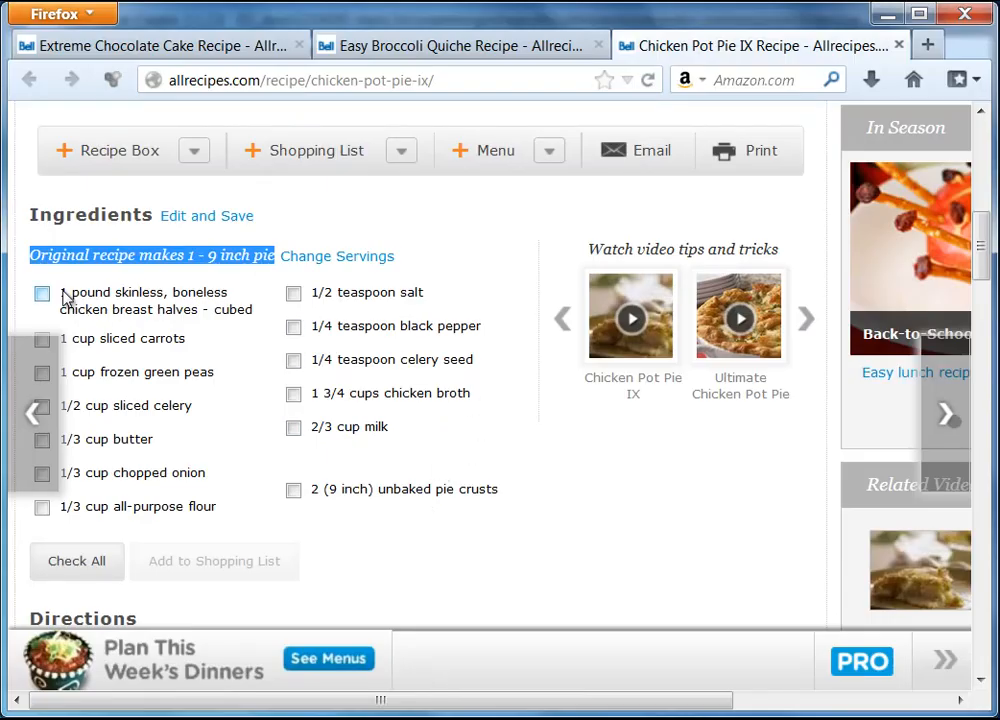
left_click_drag(63, 297, 219, 512)
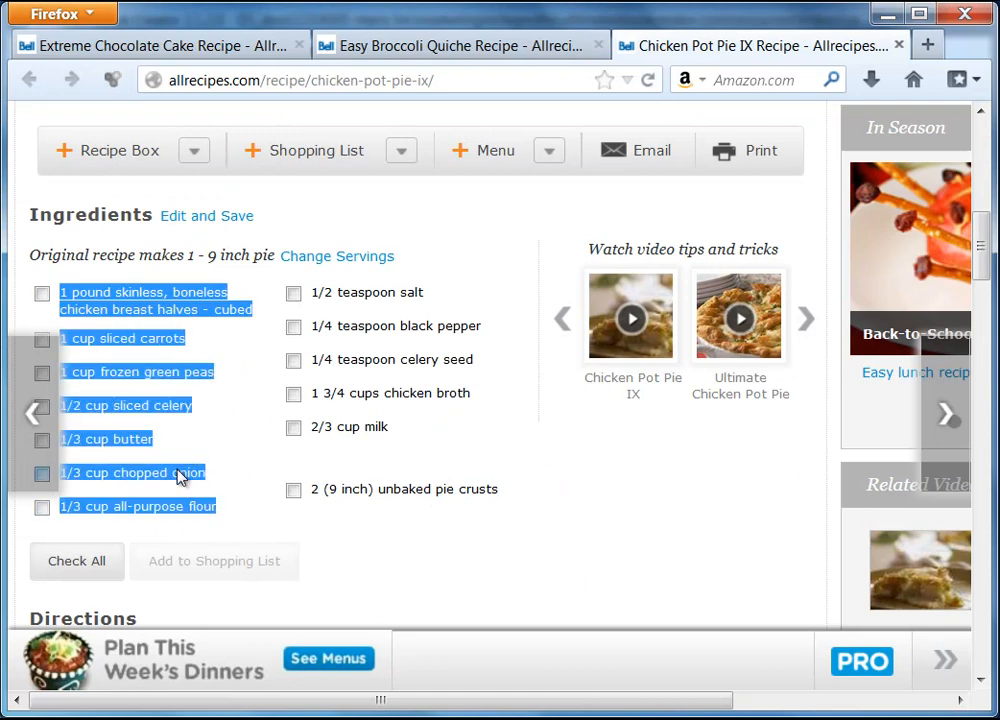
right_click(203, 472)
left_click(235, 488)
left_click(885, 13)
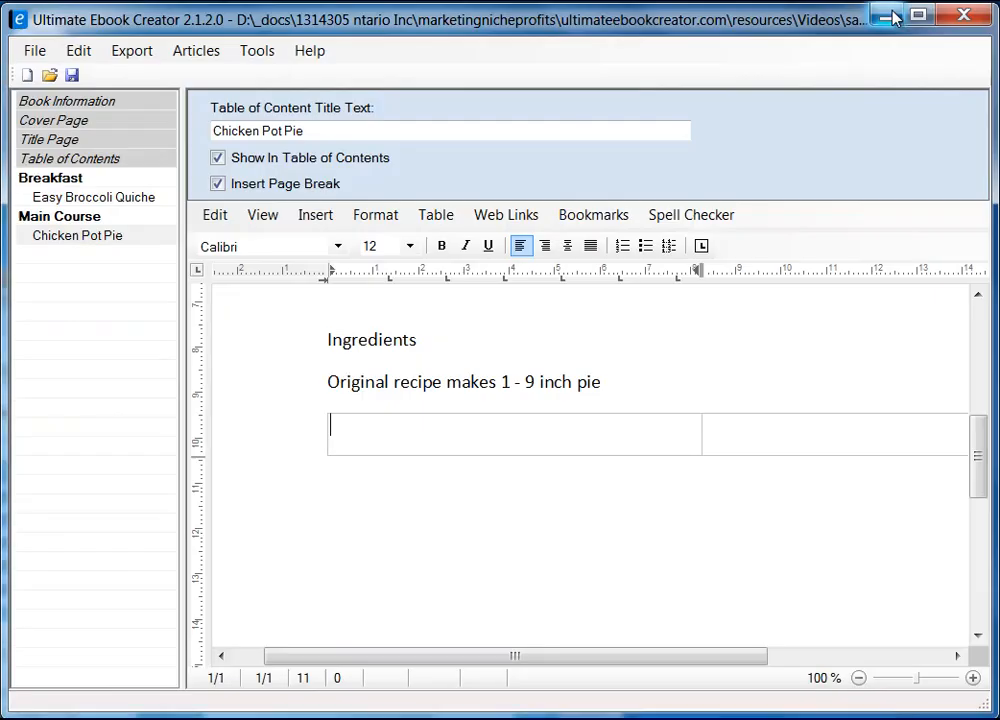
Paste the copied ingredients into the table's left cell as unformatted text.
right_click(412, 433)
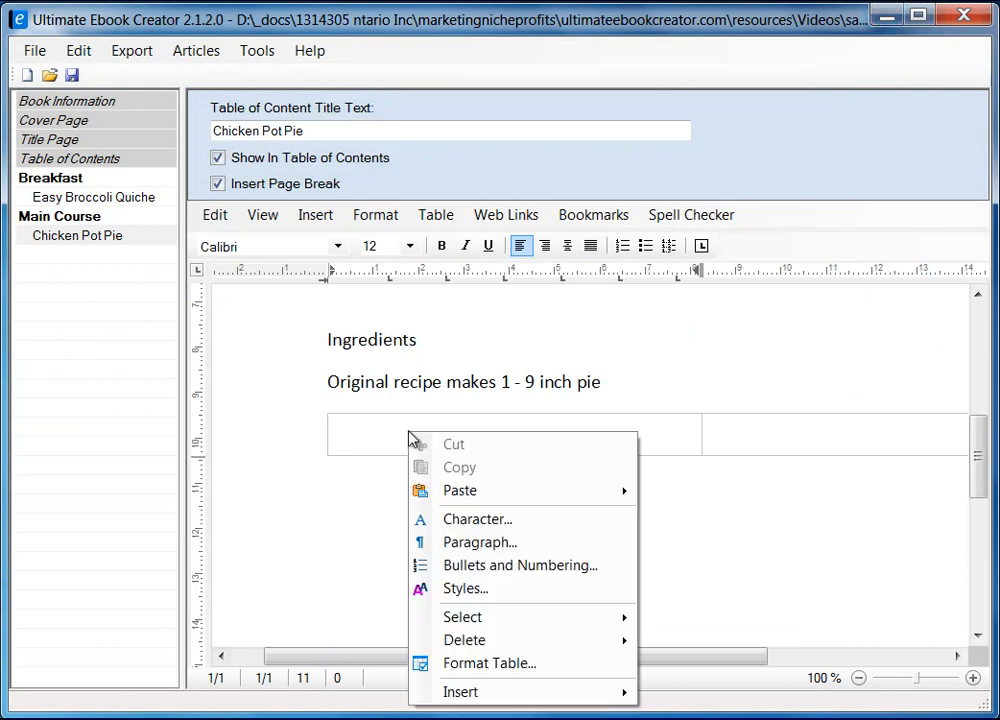
mouse_move(551, 491)
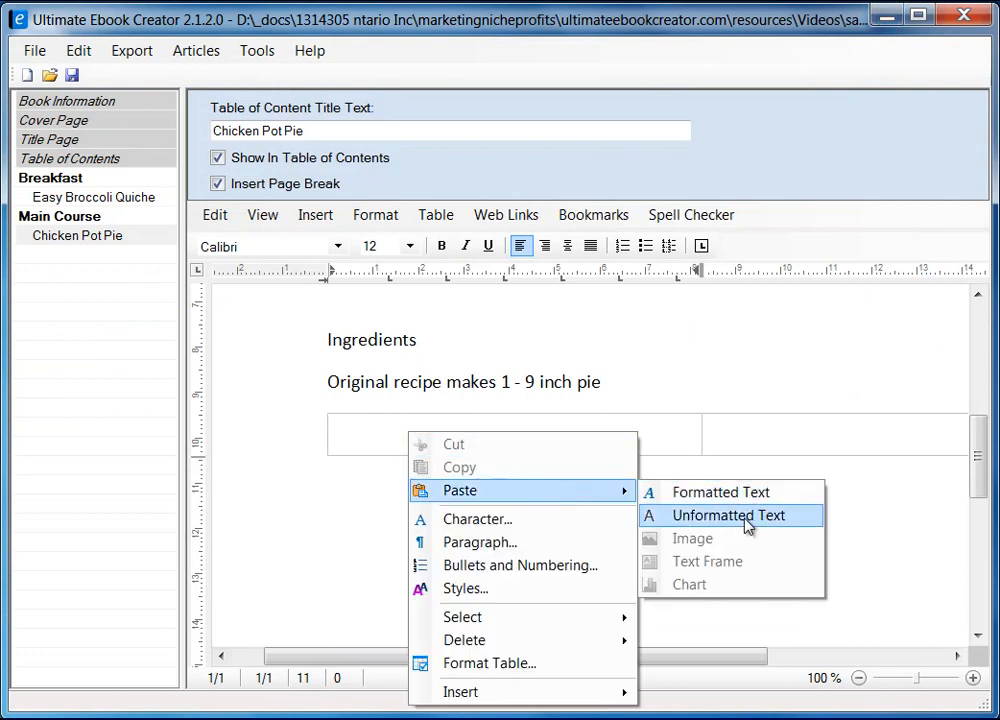
left_click(748, 516)
scroll(596, 475, "up", 10)
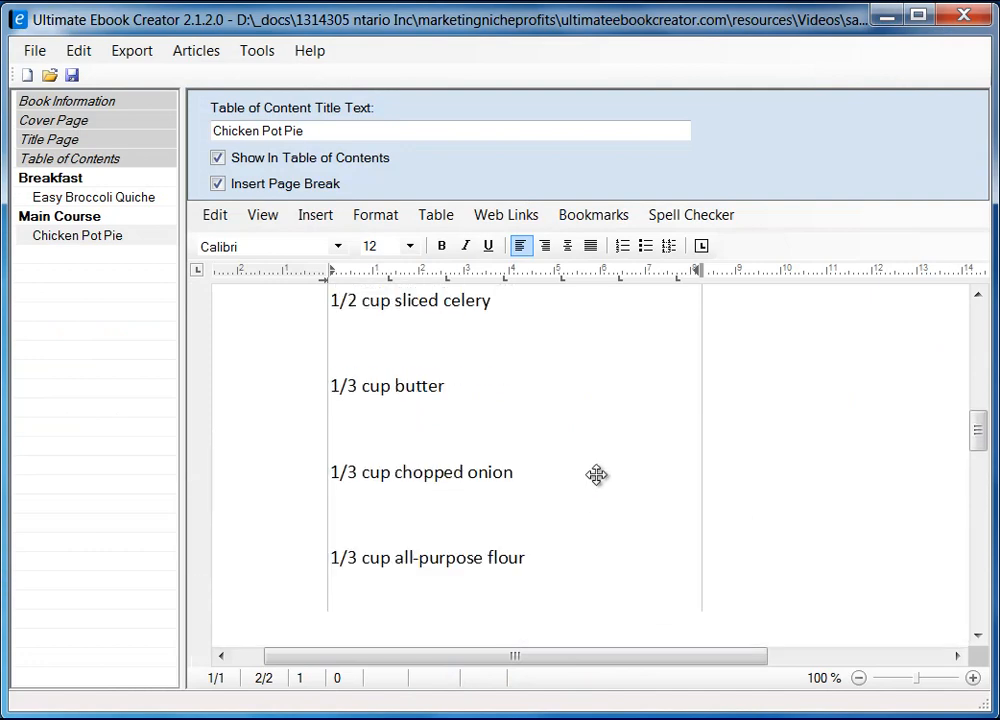
scroll(605, 510, "up", 2)
scroll(605, 510, "down", 12)
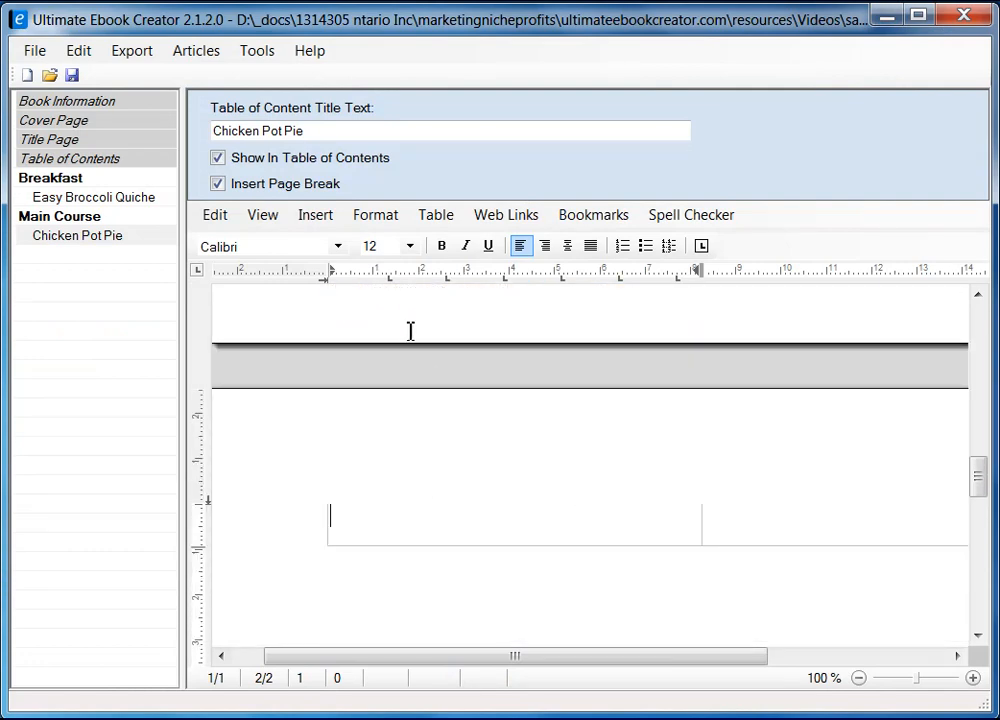
Switch to Draft view, remove the leading space before '1 pound', and select the pasted ingredients.
left_click(265, 219)
left_click(292, 262)
scroll(547, 482, "up", 10)
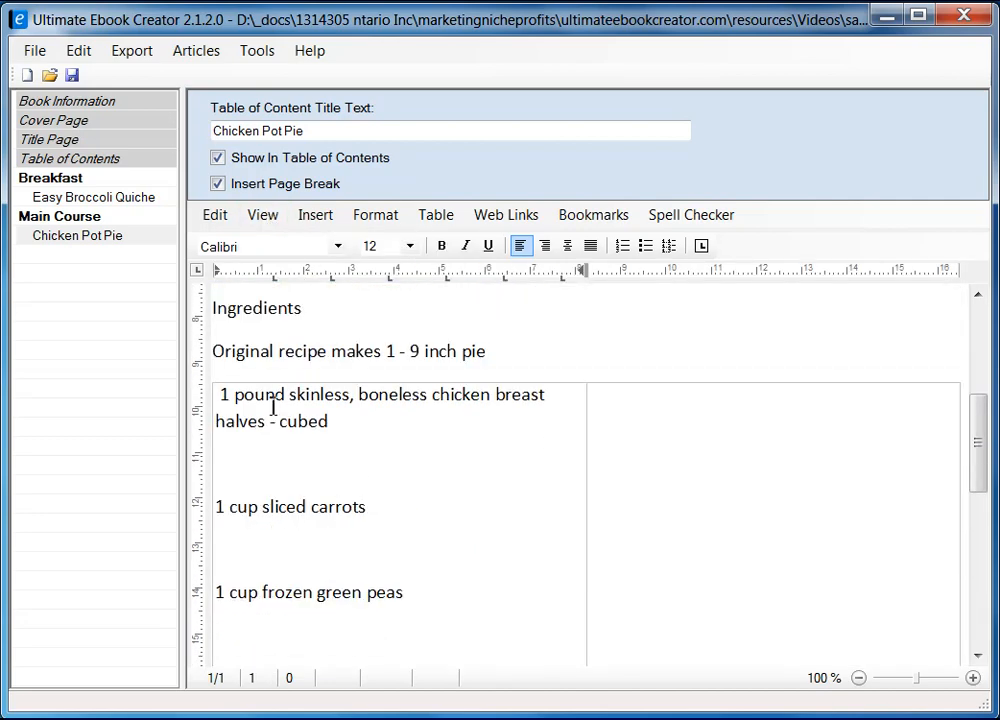
key("BackSpace")
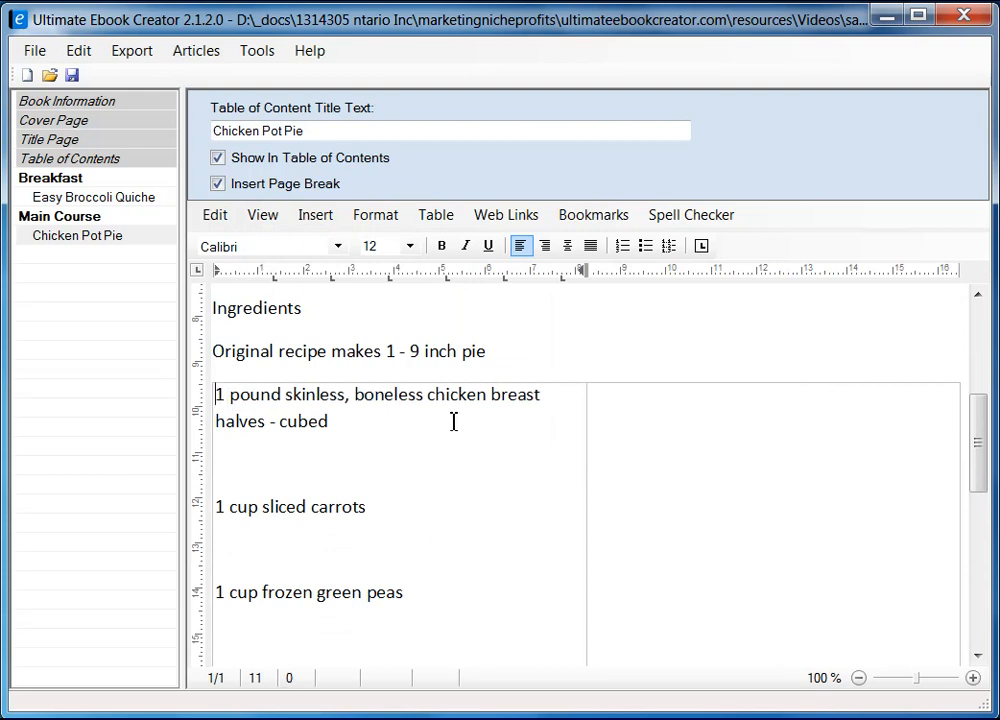
scroll(401, 473, "down", 2)
scroll(401, 473, "up", 1)
scroll(402, 479, "down", 5)
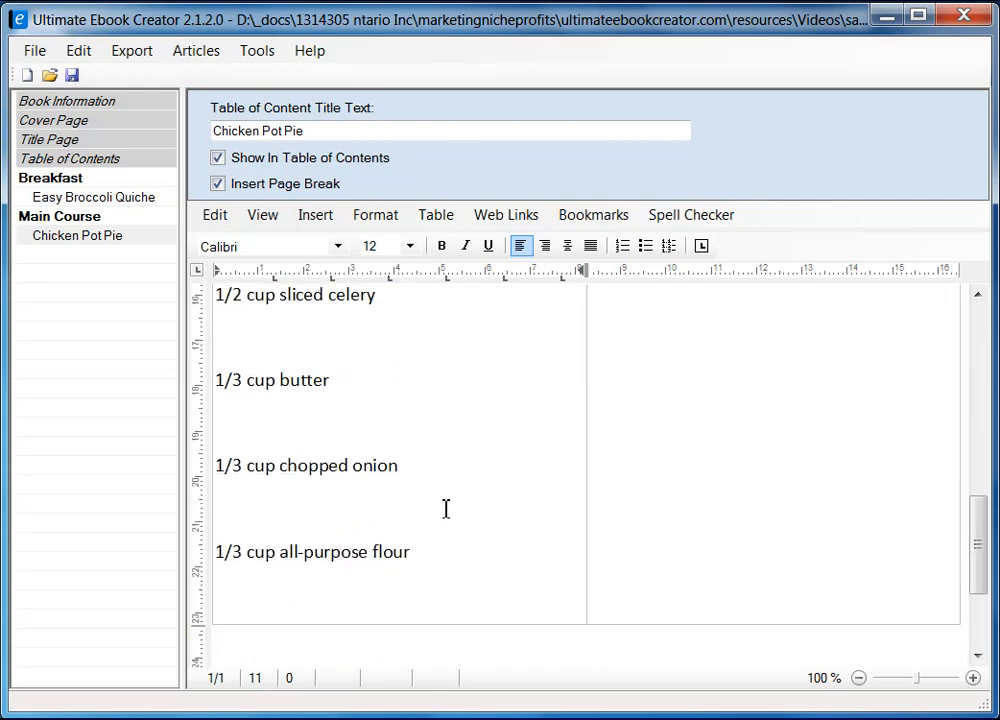
left_click(448, 461, "shift")
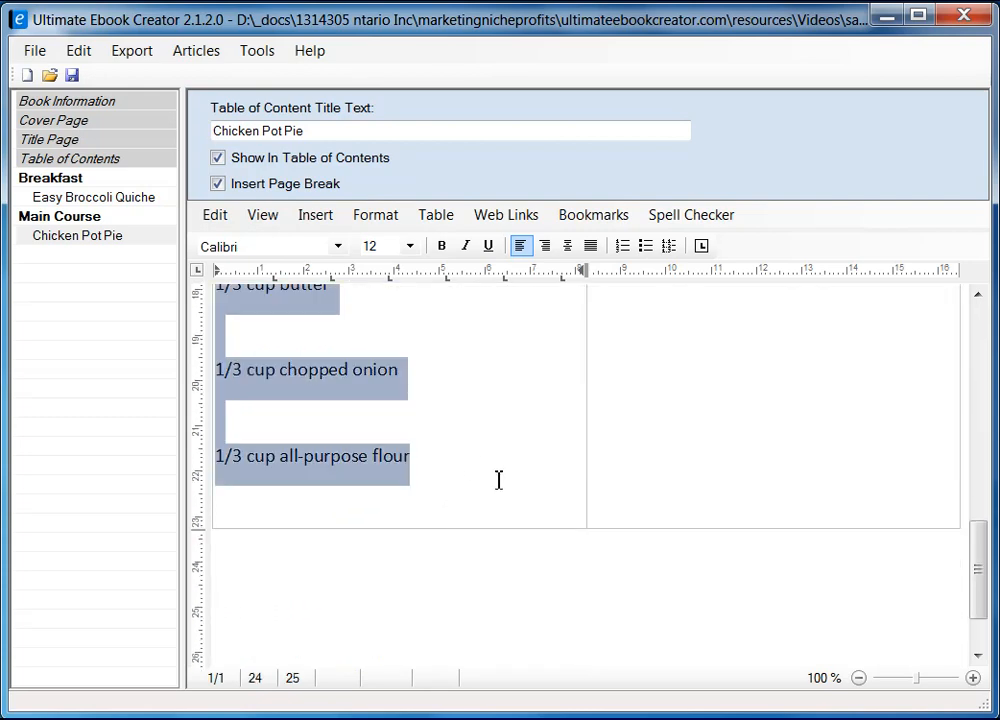
scroll(498, 480, "up", 7)
scroll(492, 477, "down", 2)
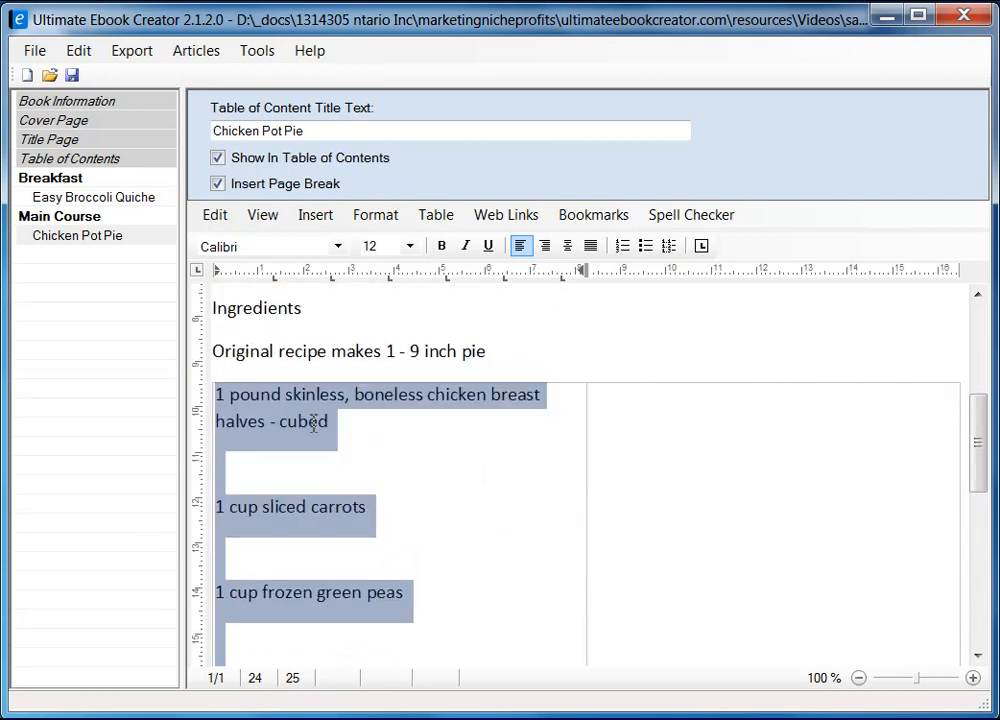
Change the selected ingredient lines' line spacing from Multiple 1.15 to Single via Format > Paragraph.
left_click(376, 214)
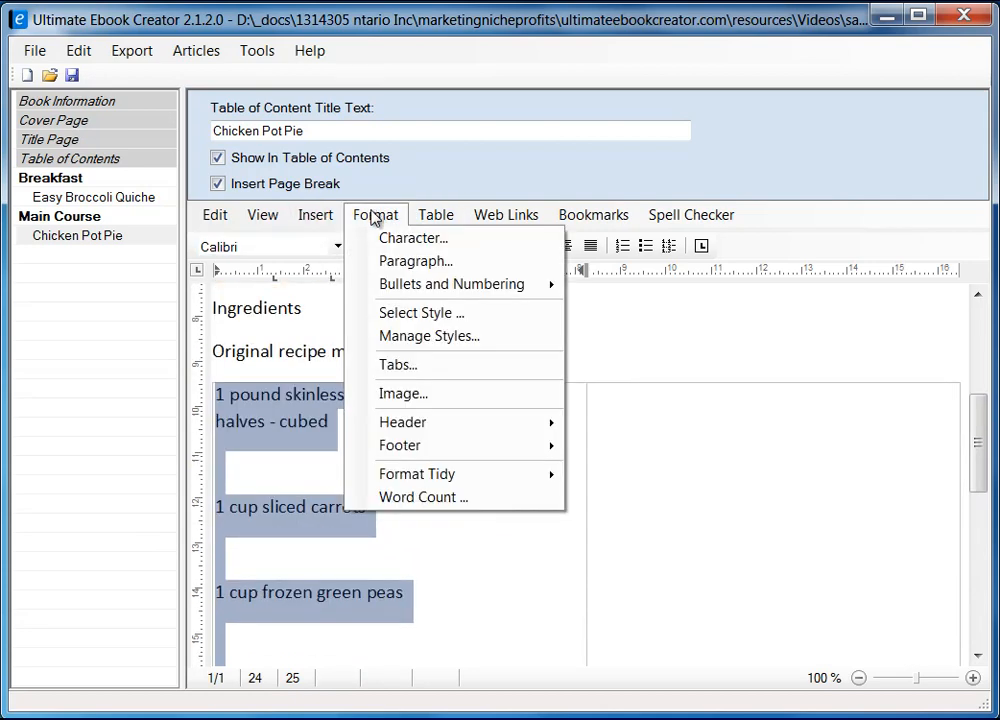
left_click(407, 263)
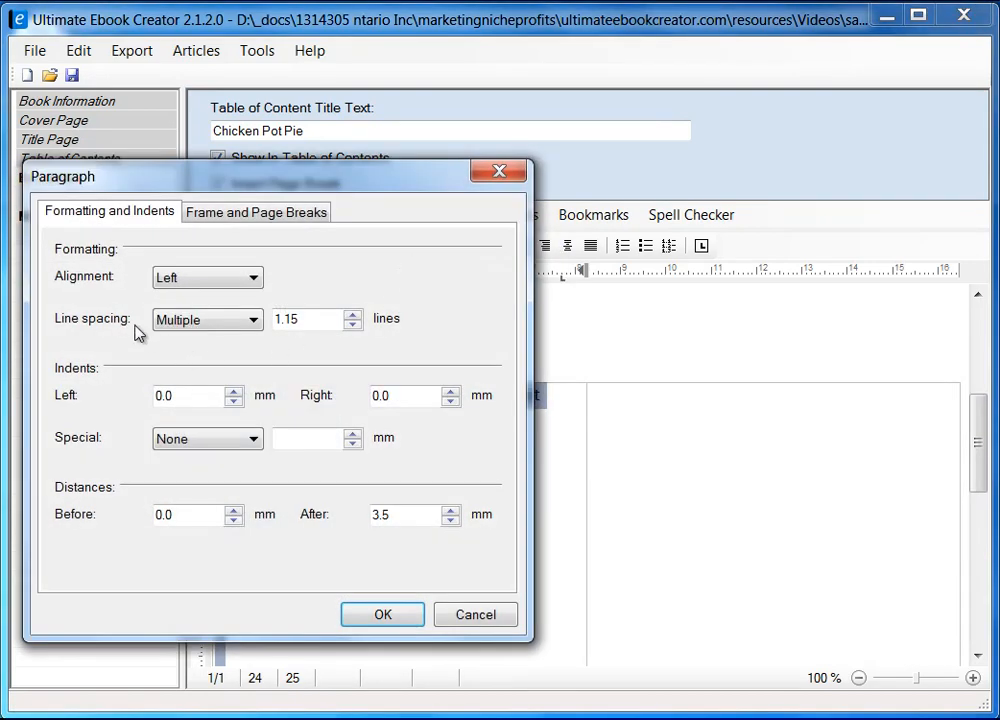
left_click(210, 322)
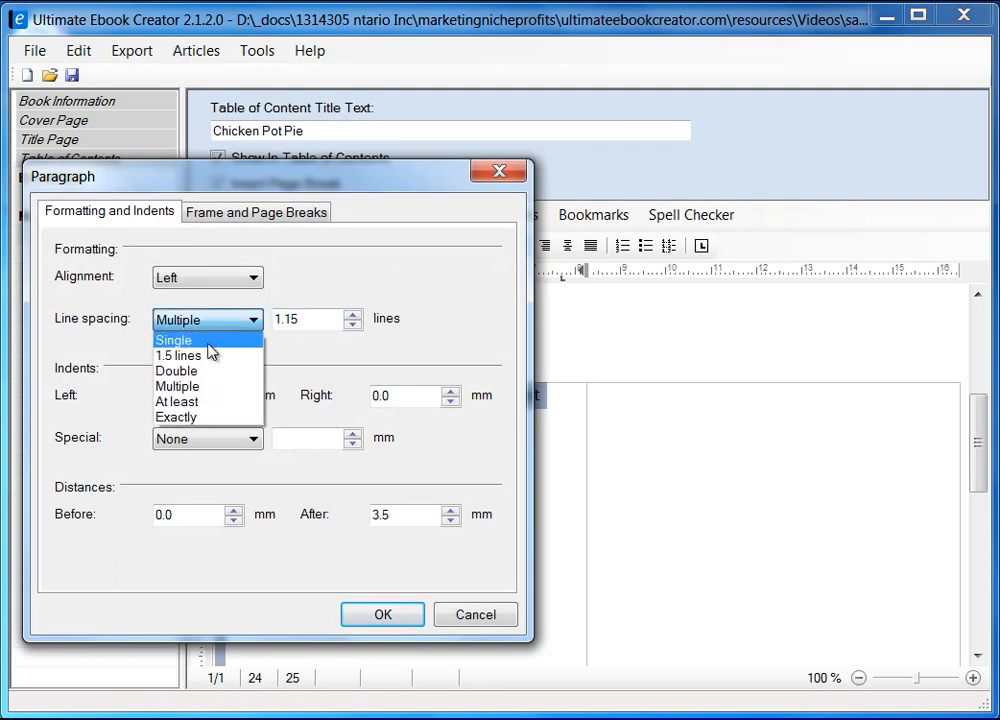
left_click(206, 342)
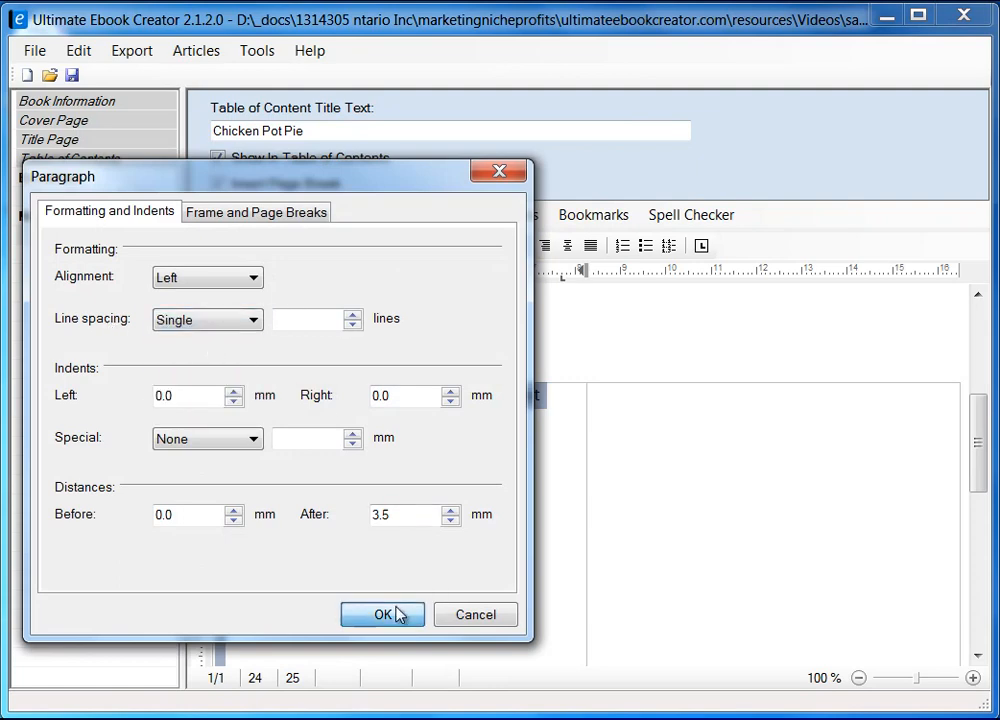
left_click(399, 614)
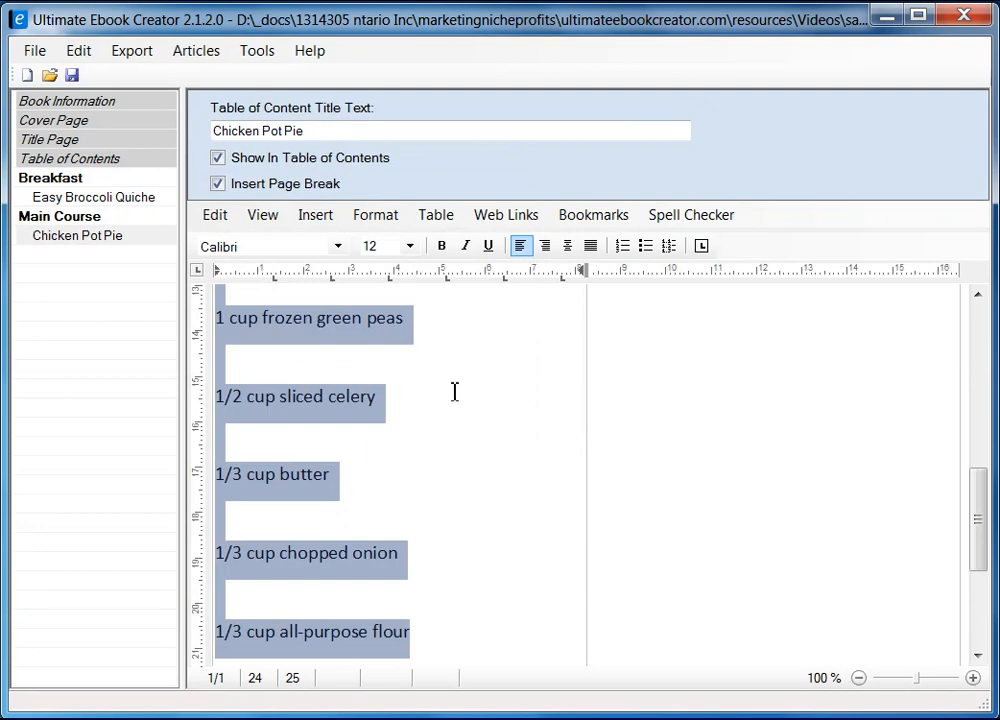
Set the left-column ingredients to the Arial font.
scroll(463, 473, "up", 3)
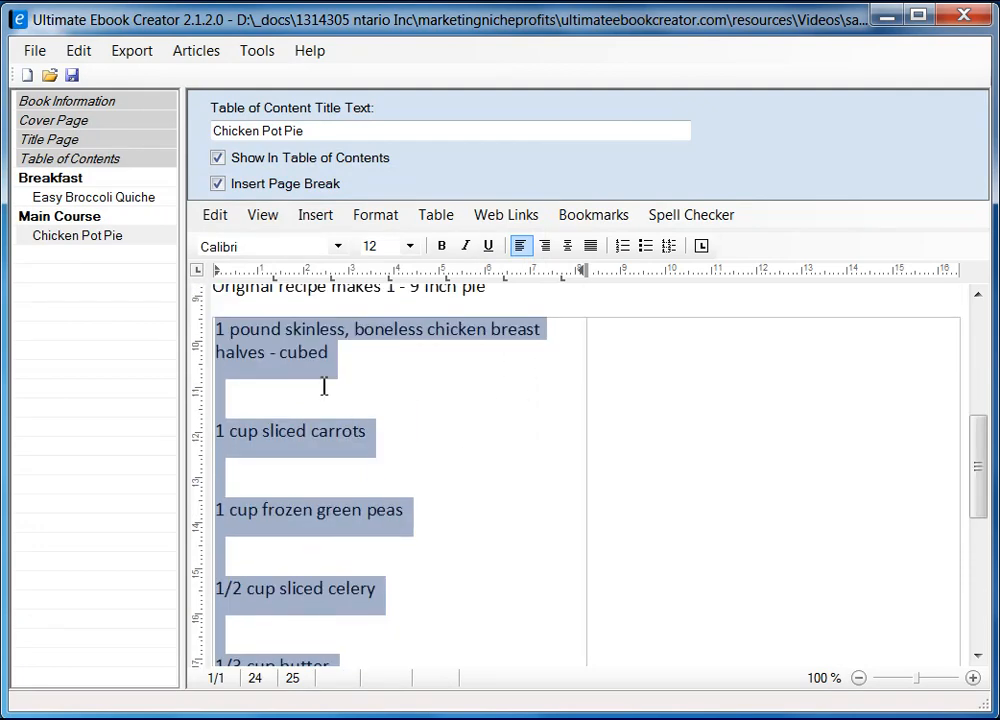
left_click(339, 248)
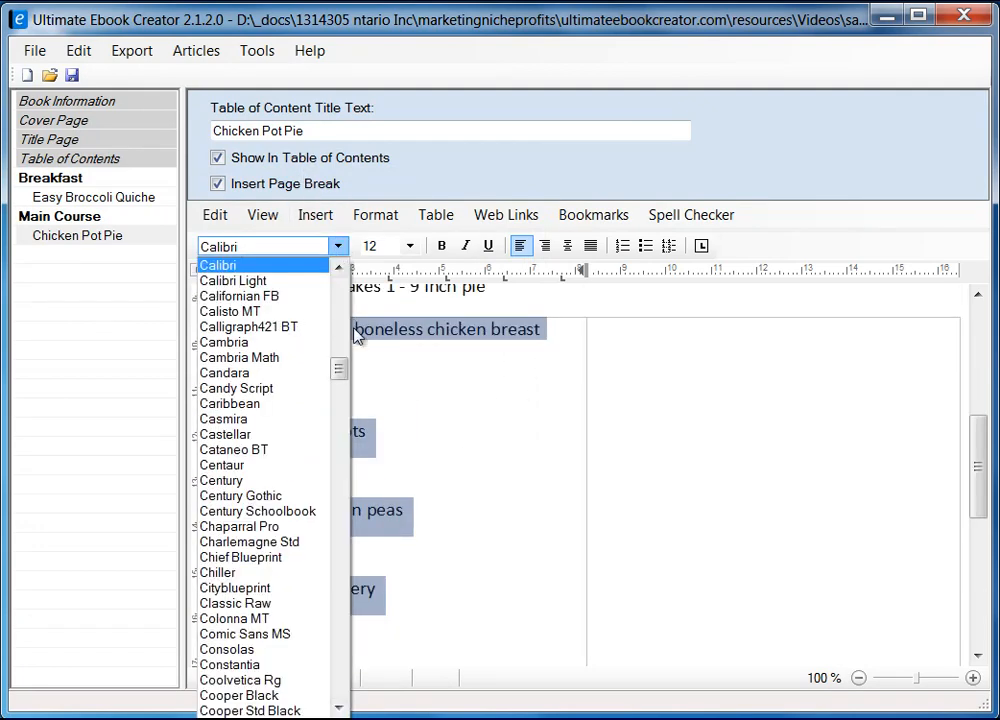
left_click_drag(339, 370, 341, 311)
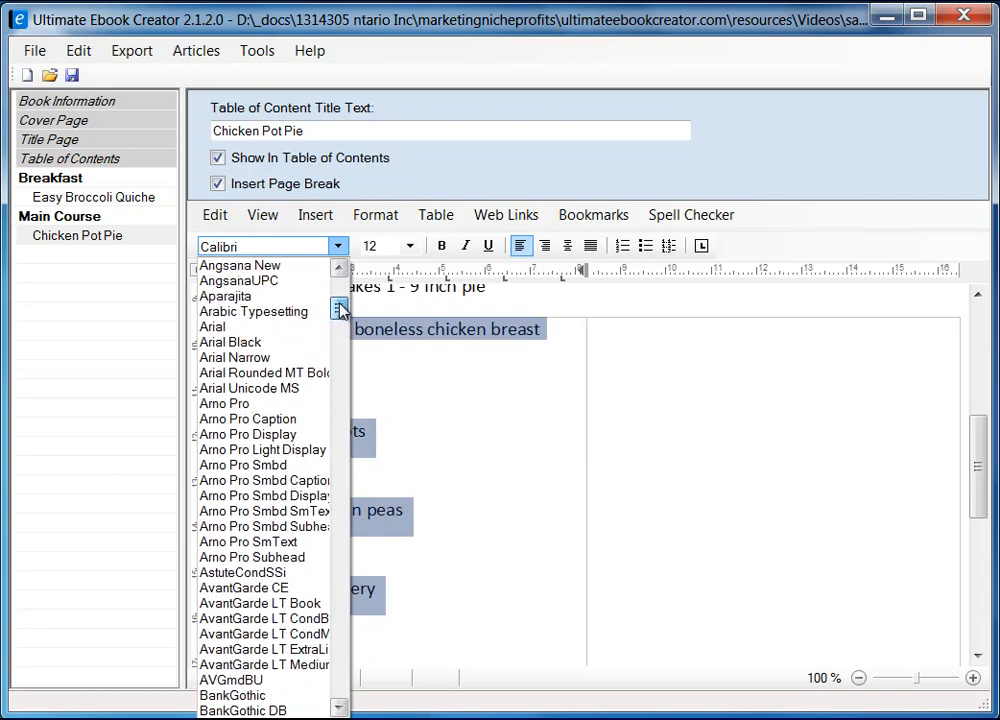
left_click(296, 326)
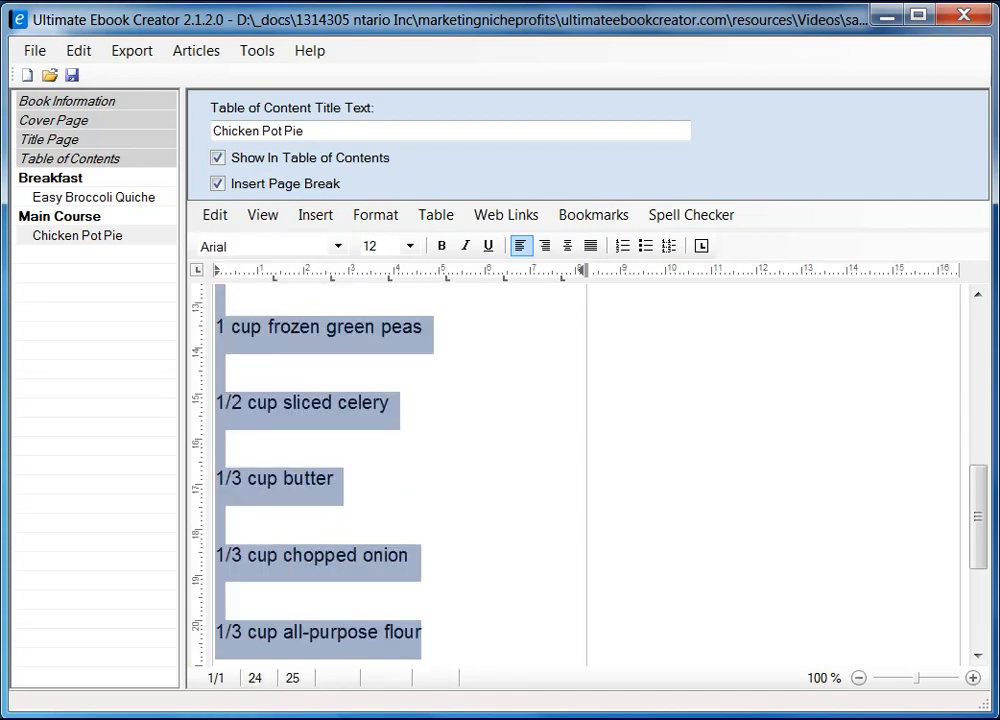
left_click(490, 304)
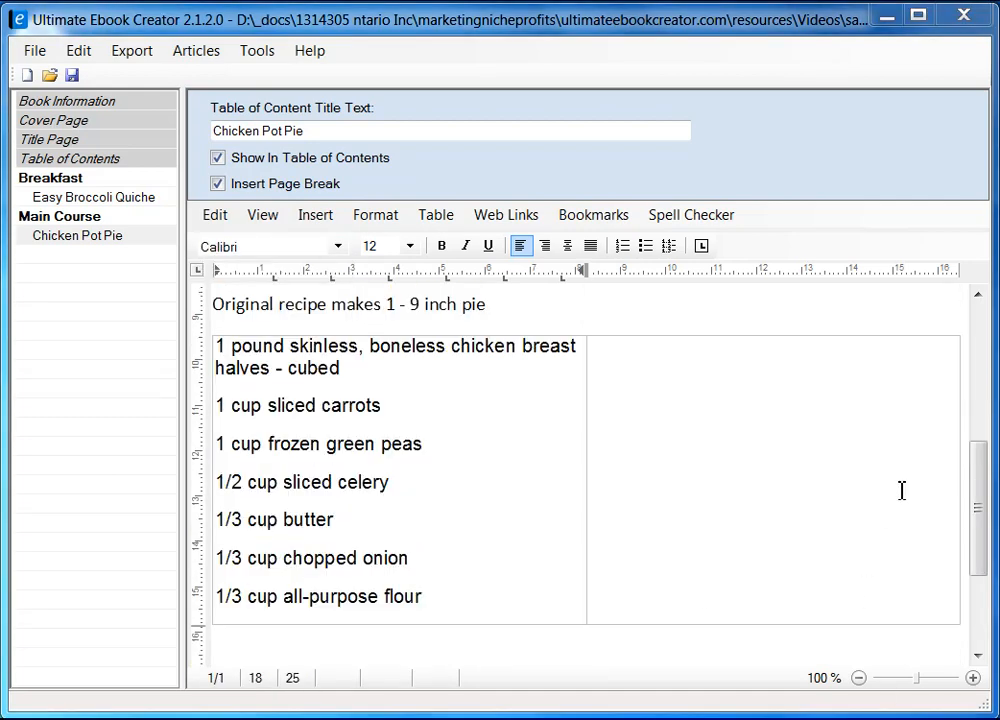
mouse_move(984, 520)
left_mouse_down()
mouse_move(980, 510)
mouse_move(980, 523)
left_mouse_up()
Copy the right ingredient column, 1/2 teaspoon salt through unbaked pie crusts, from allrecipes.
left_click(697, 401)
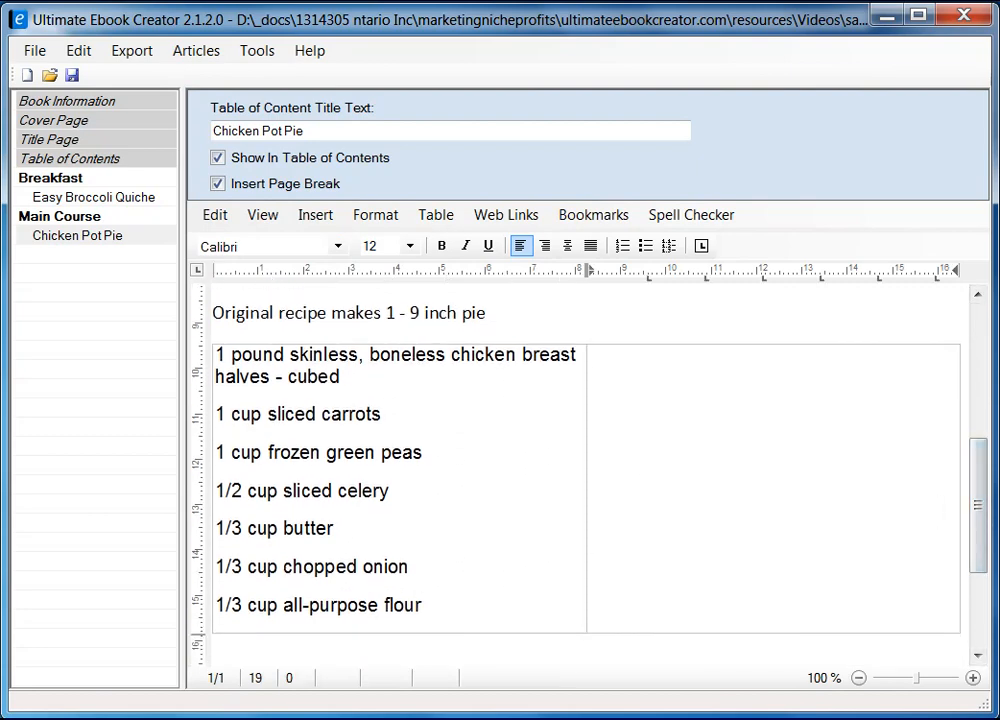
key("alt+Tab")
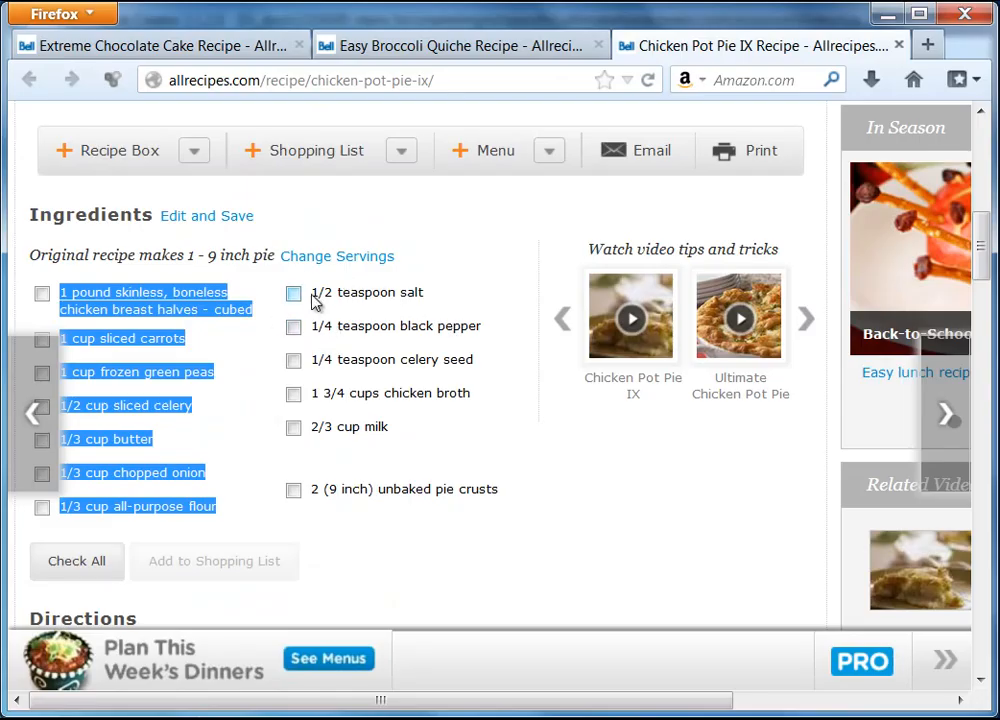
triple_click(319, 293)
left_click_drag(347, 362, 505, 498)
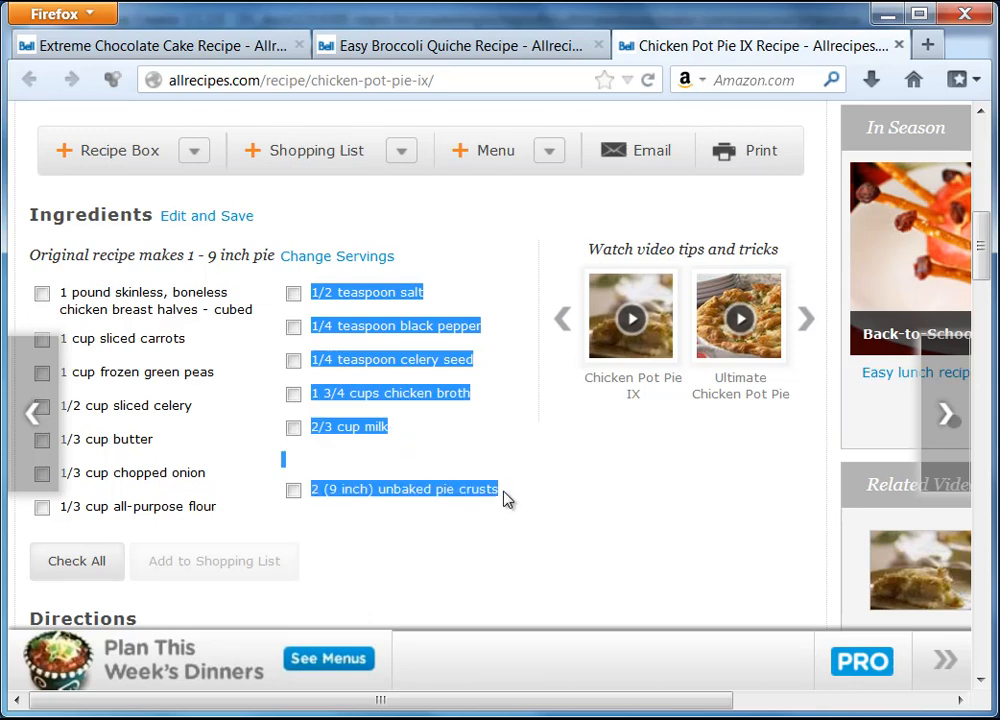
right_click(408, 330)
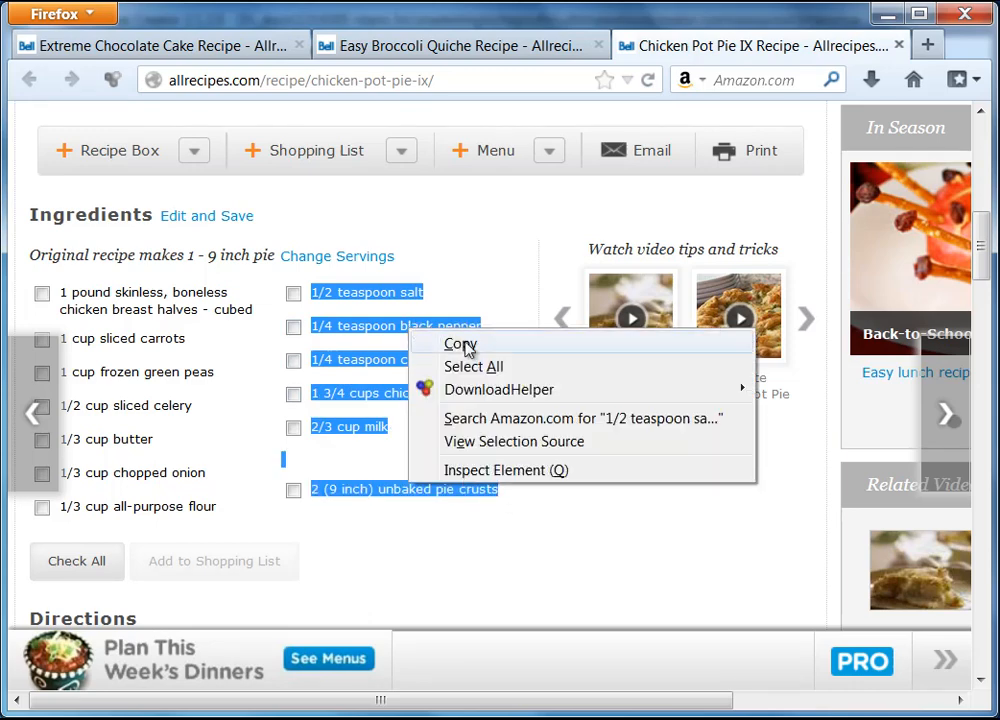
left_click(446, 344)
left_click(885, 13)
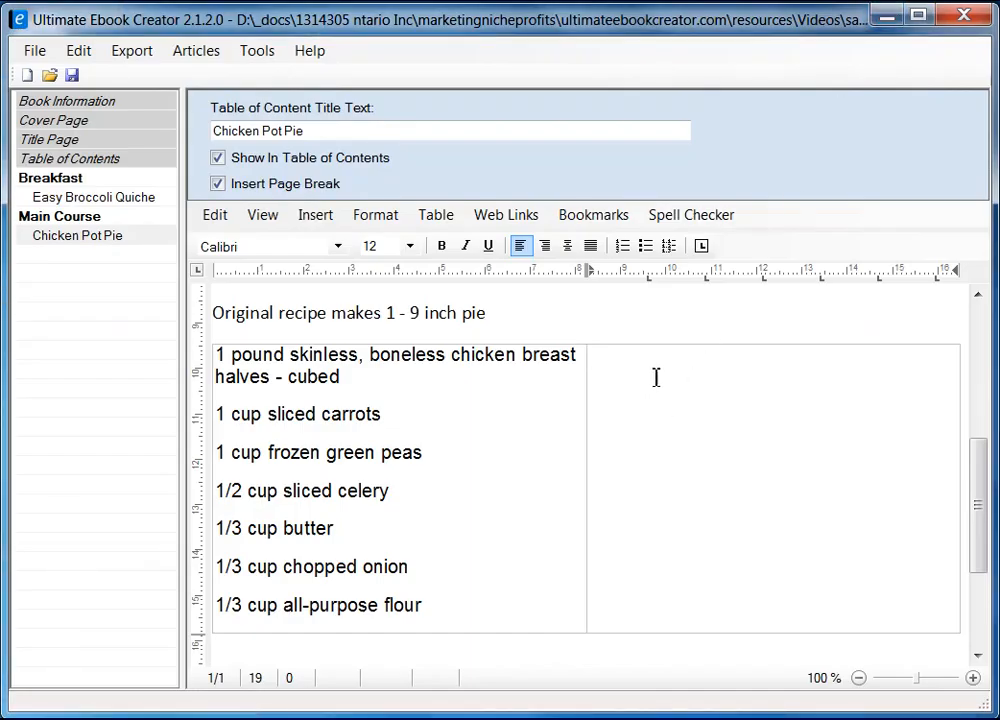
Paste the remaining ingredients into the right table cell as unformatted text.
right_click(655, 378)
mouse_move(750, 437)
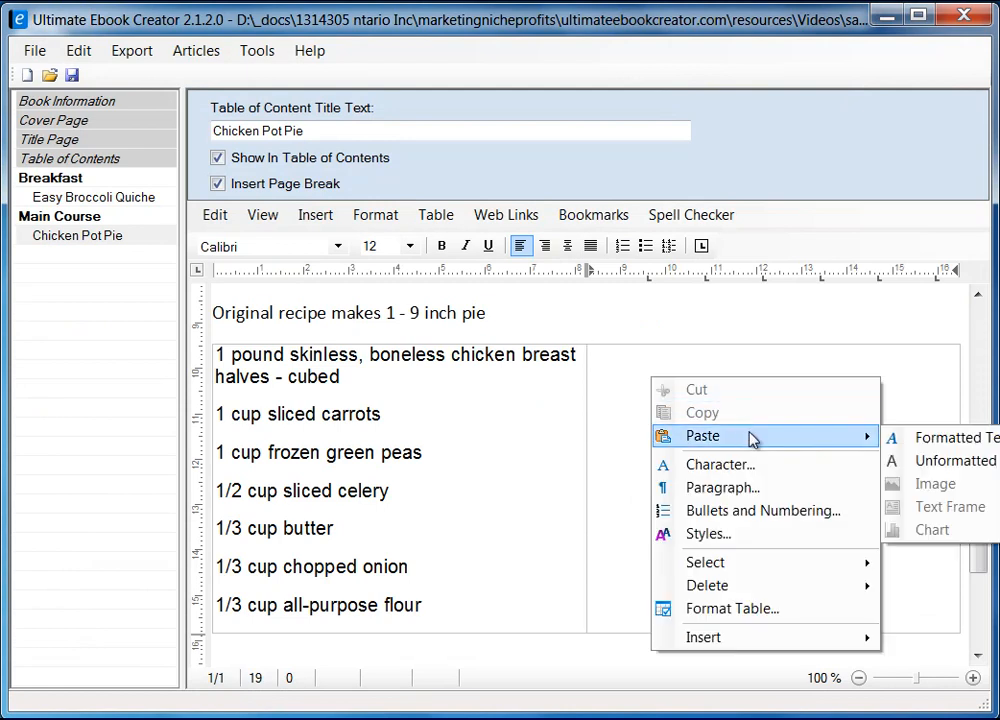
left_click(932, 462)
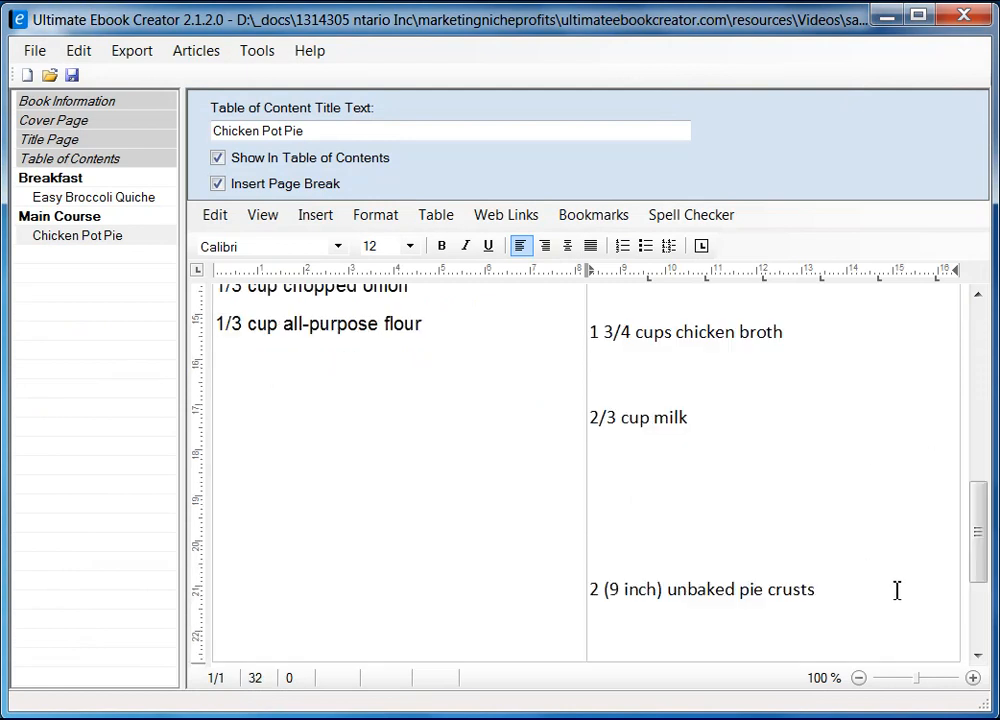
left_click_drag(975, 562, 975, 475)
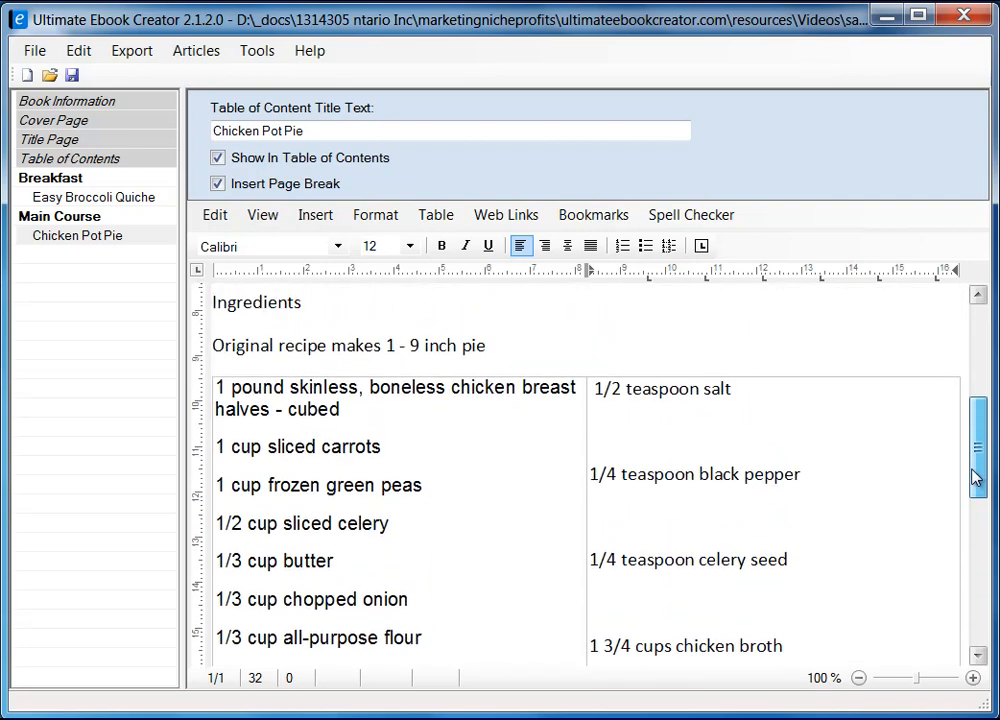
Set single line spacing on the pasted right-cell ingredient lines.
left_click(598, 390, "shift")
right_click(636, 398)
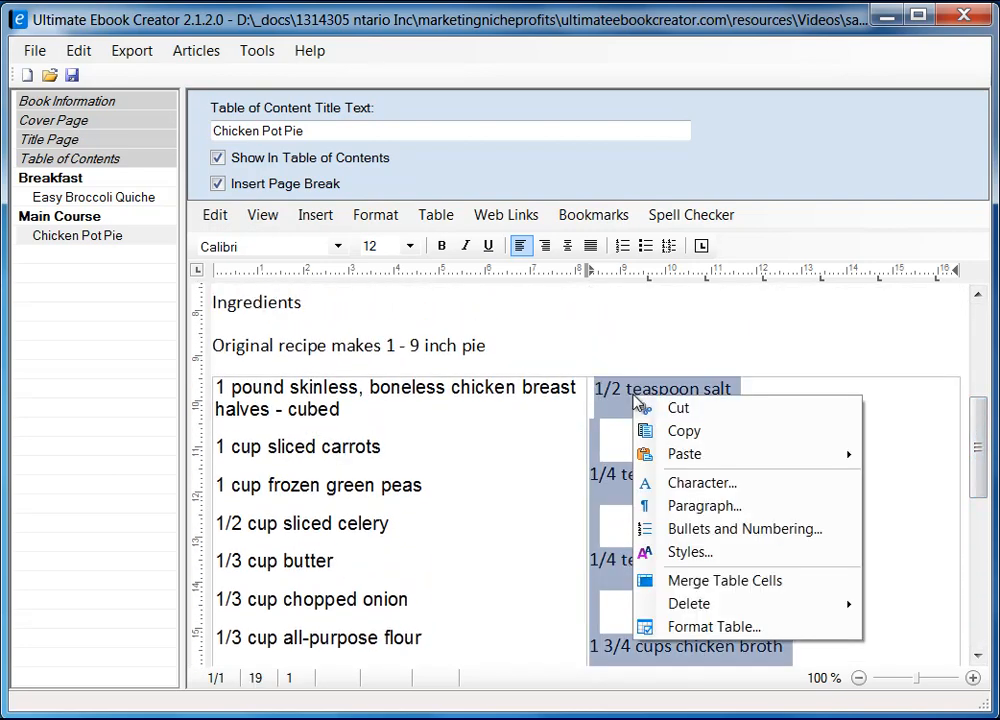
left_click(721, 508)
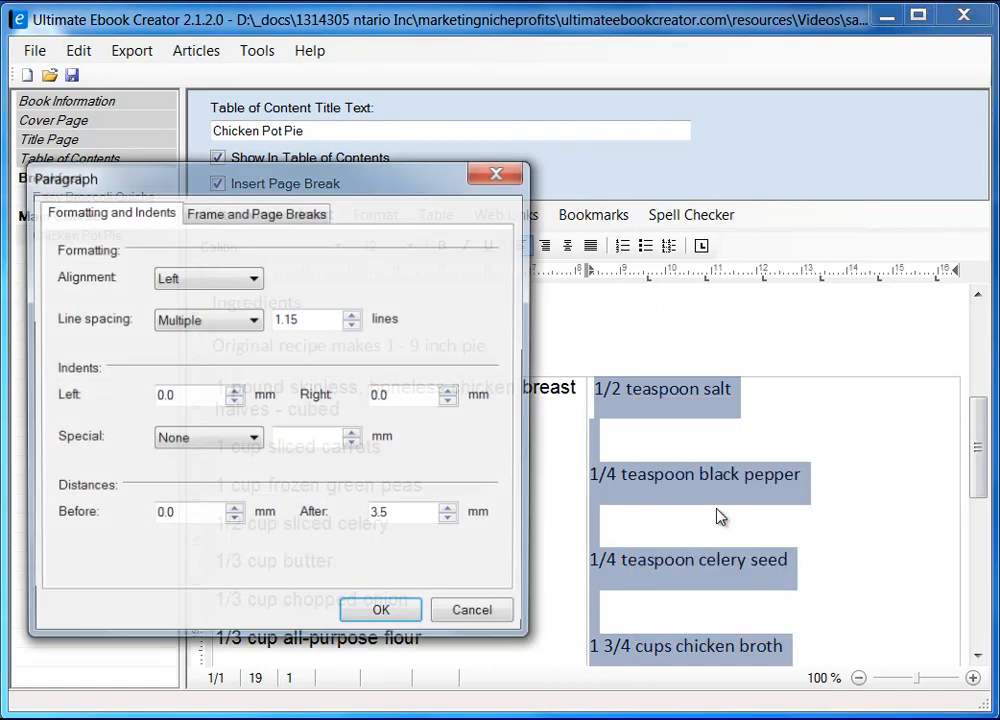
left_click_drag(365, 177, 506, 171)
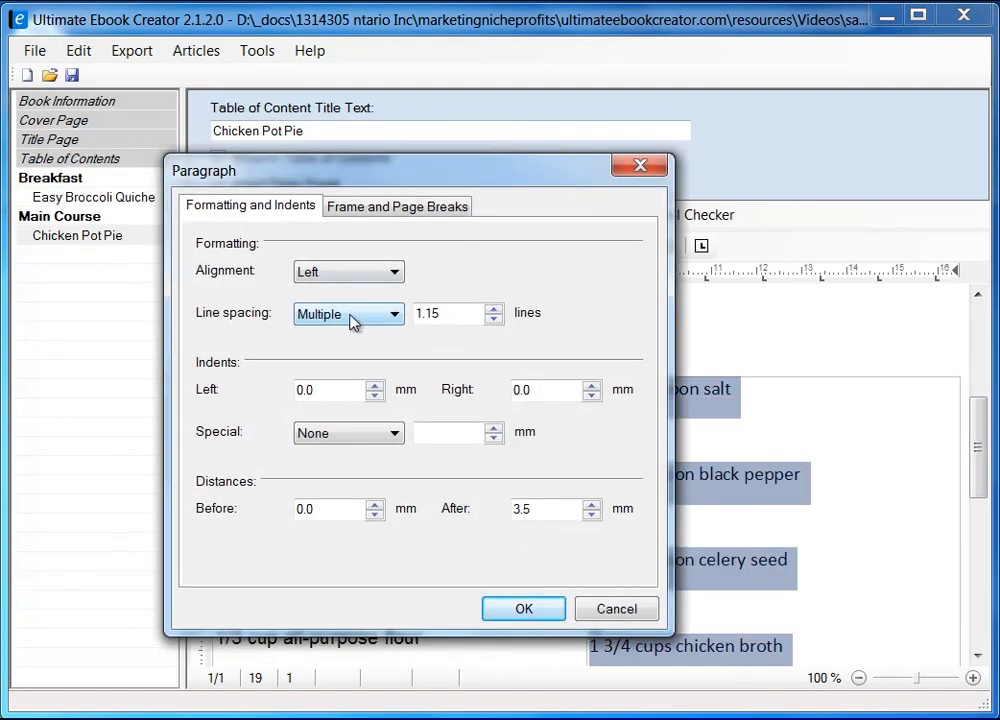
left_click(362, 314)
left_click(362, 334)
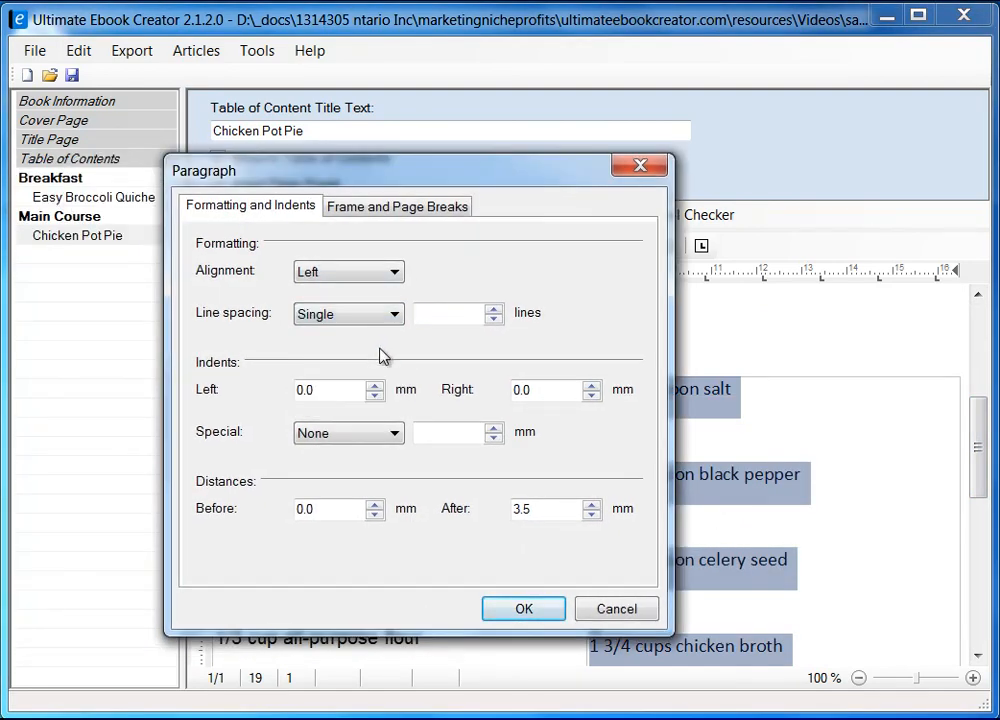
left_click(524, 609)
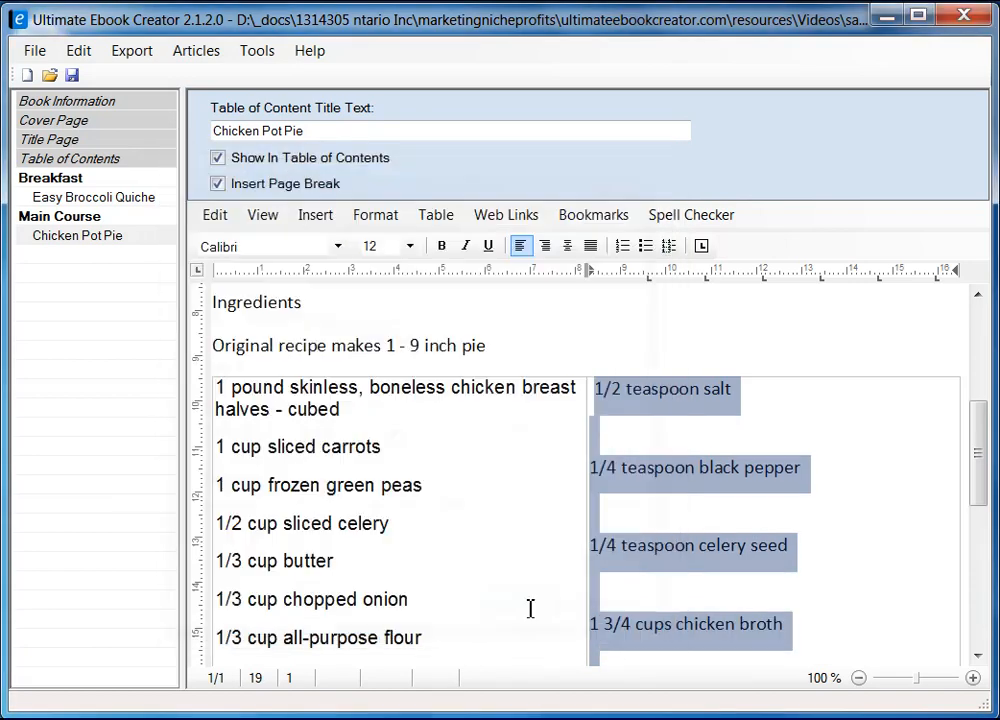
Delete the blank line after the salt line and the leading space before '1/2 teaspoon salt'.
left_click(821, 450)
left_click_drag(975, 495, 978, 470)
key("Delete")
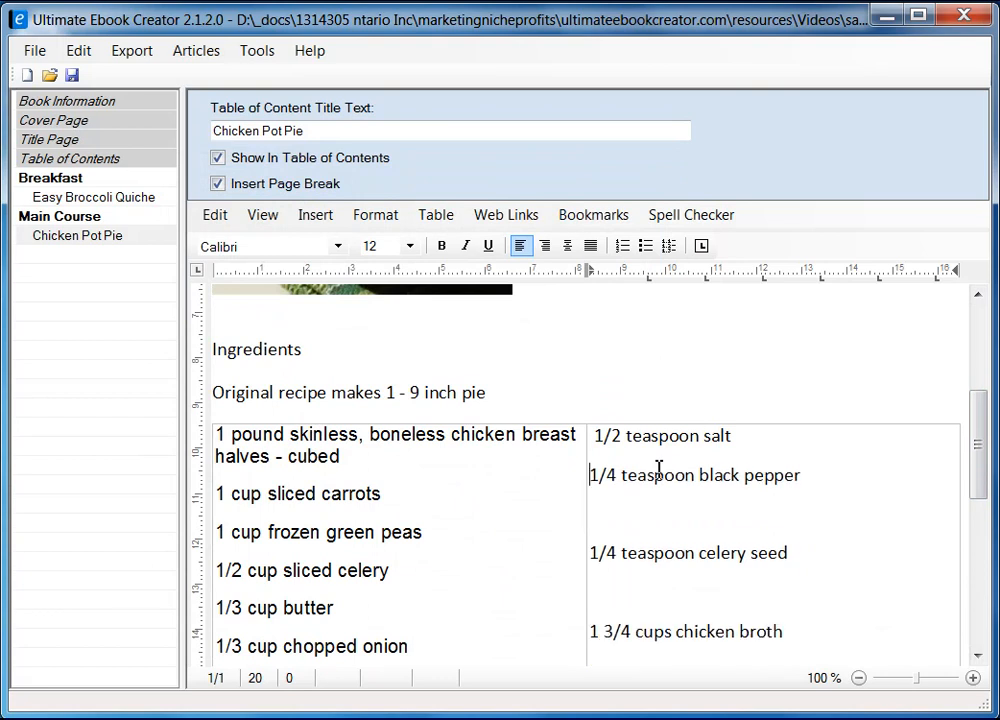
key("Left")
key("Up")
key("Down")
key("Home")
key("Delete")
Delete the blank lines below black pepper, below celery seed, and above the pie crusts line.
key("Down")
key("Delete")
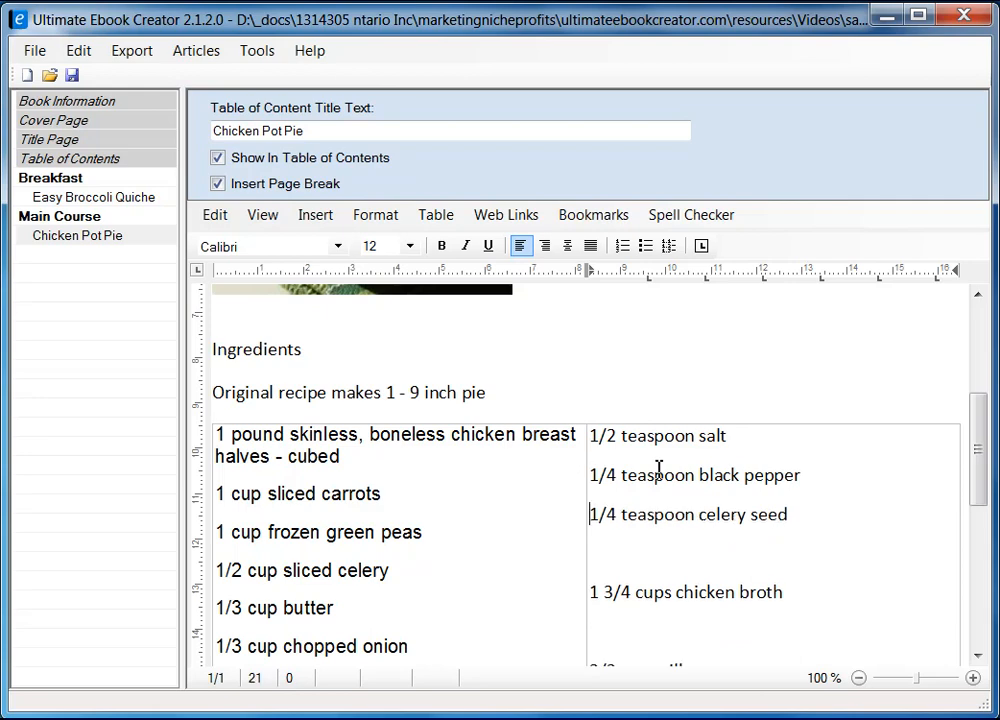
key("Delete")
key("Delete")
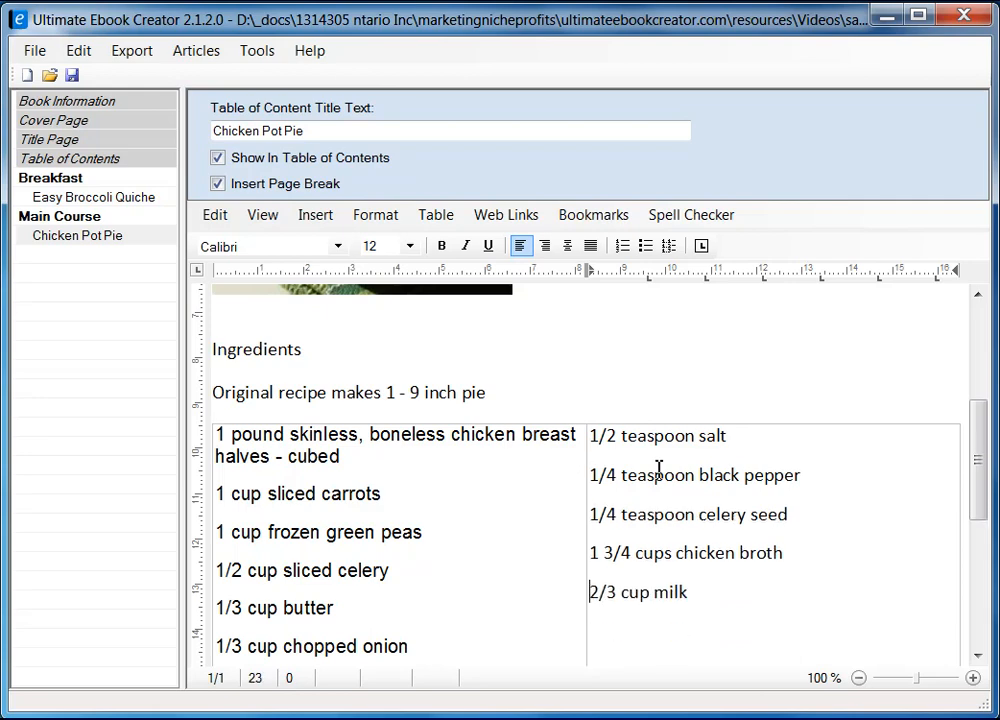
scroll(659, 468, "down", 3)
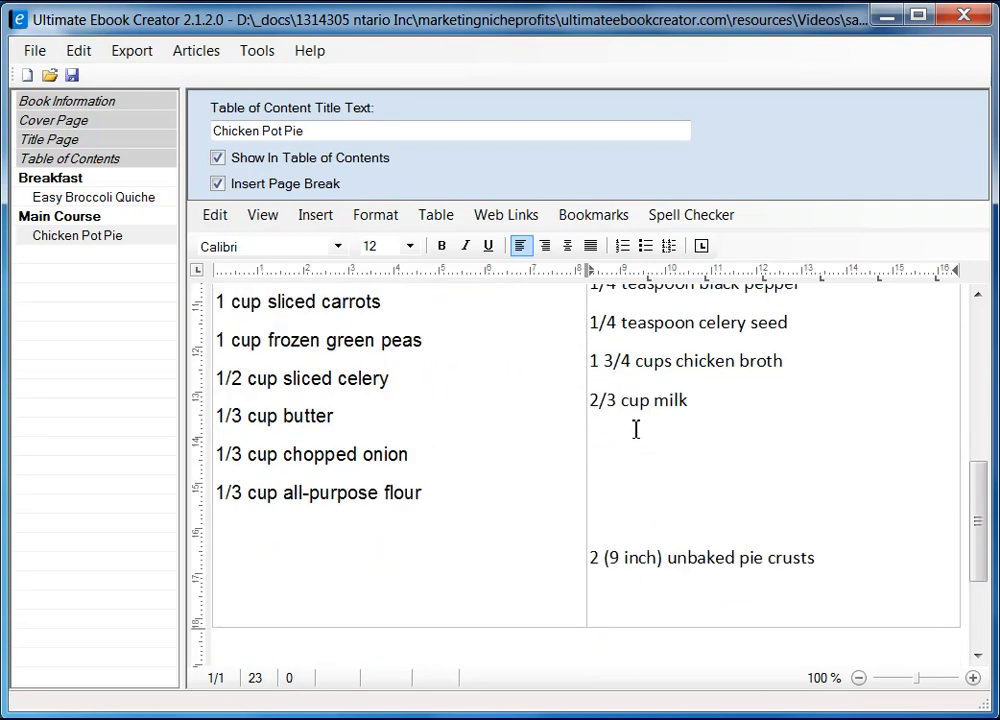
left_click(636, 428)
left_click(753, 413)
key("Down")
key("Delete")
key("Delete")
key("Delete")
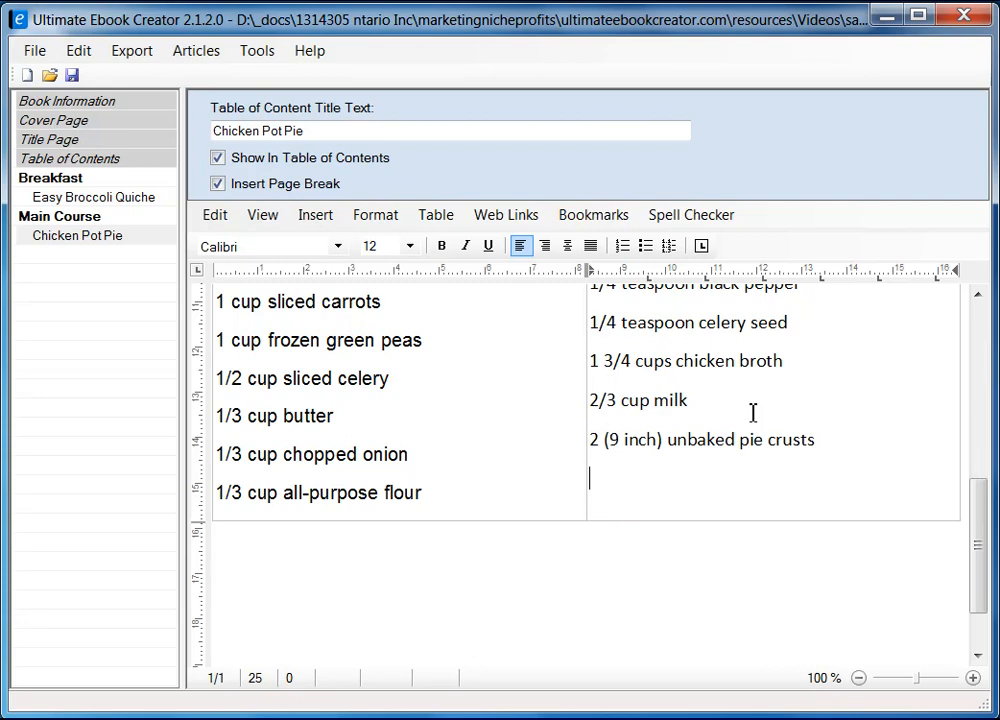
key("BackSpace")
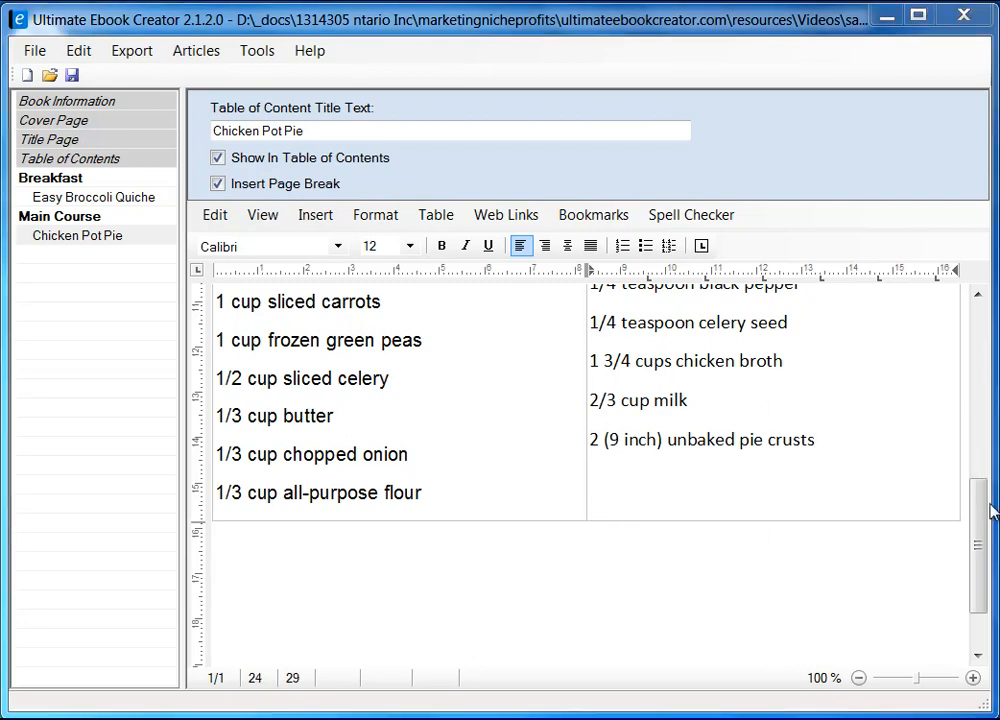
Drag the table's middle divider right to widen the left column, then select the right cell's six lines.
left_click_drag(982, 536, 977, 507)
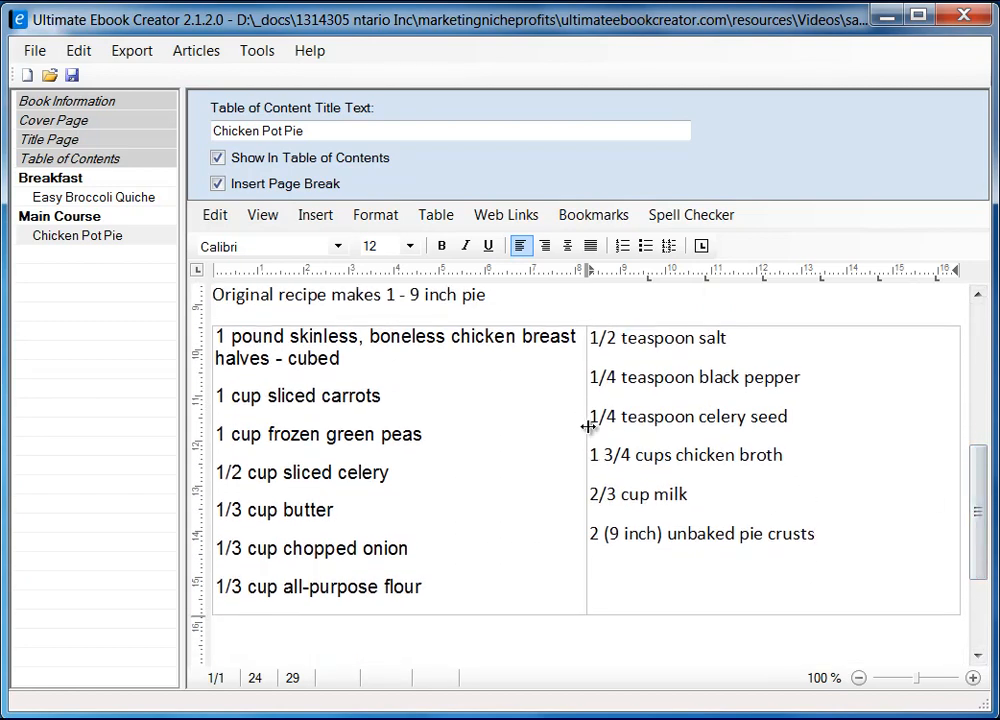
left_click_drag(588, 427, 674, 408)
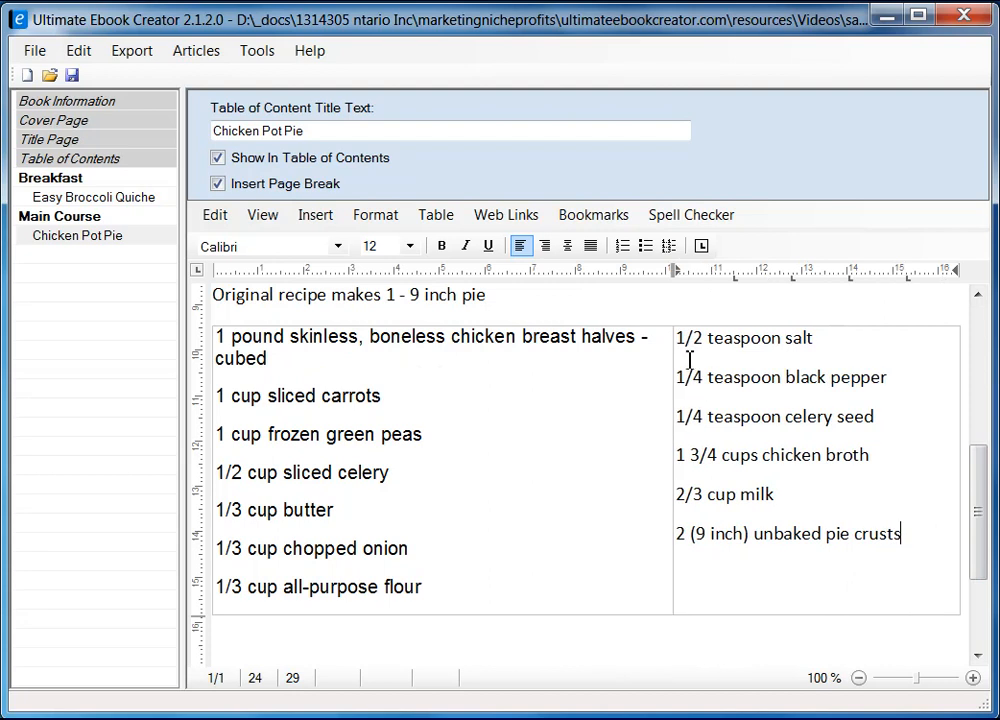
left_click(261, 341)
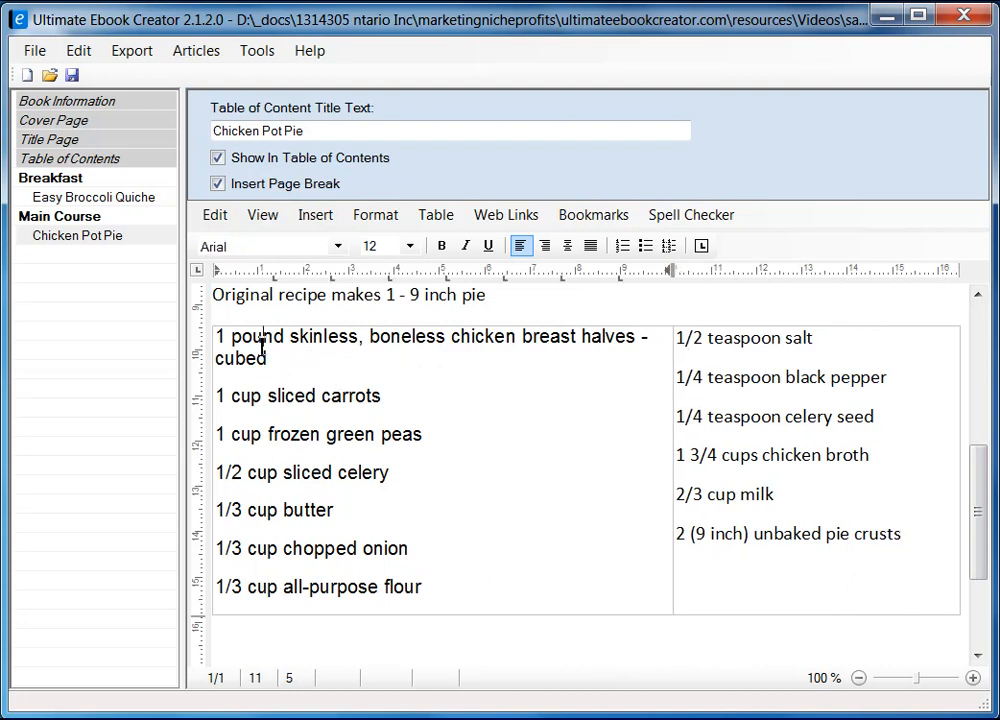
left_click(693, 344)
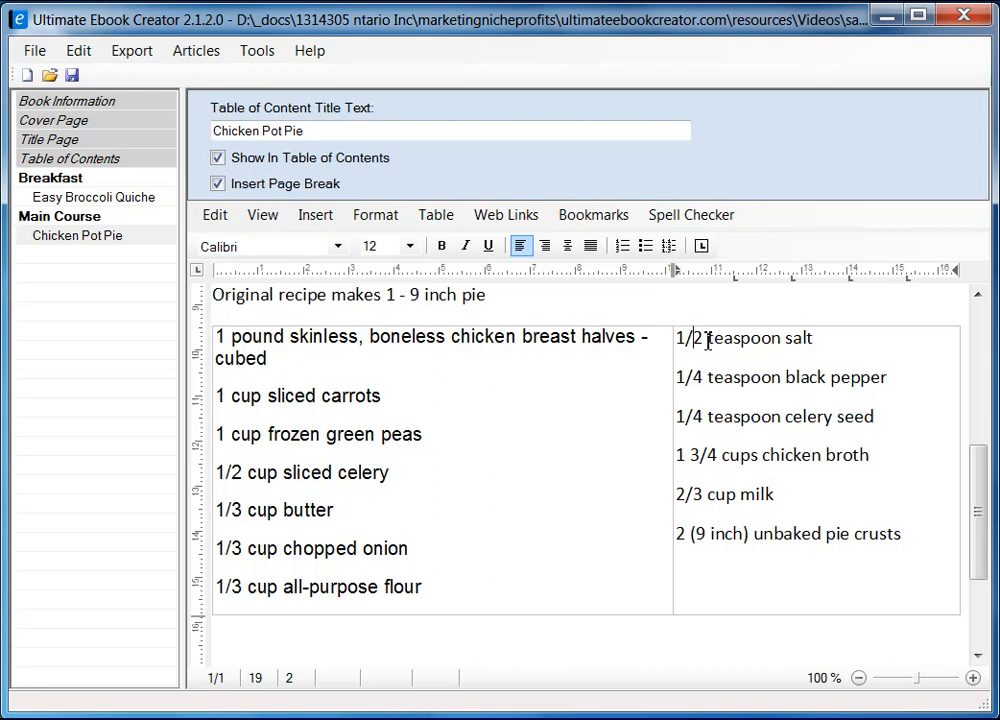
left_click_drag(681, 343, 904, 536)
Set the right-cell ingredients to Arial, size 10.
left_click(338, 246)
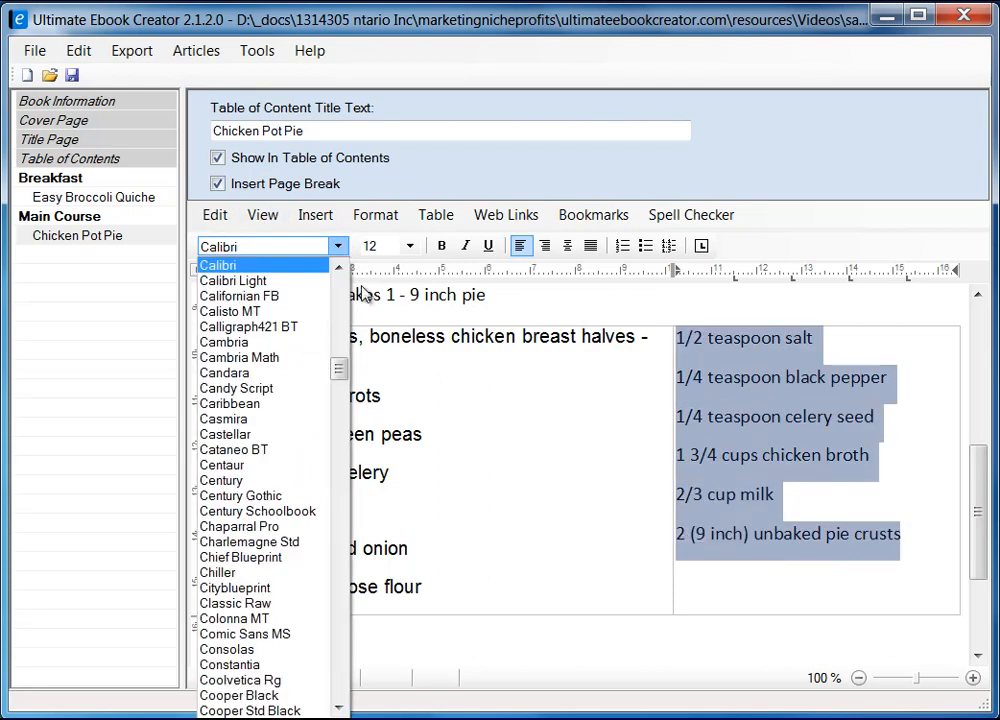
left_click_drag(341, 364, 341, 298)
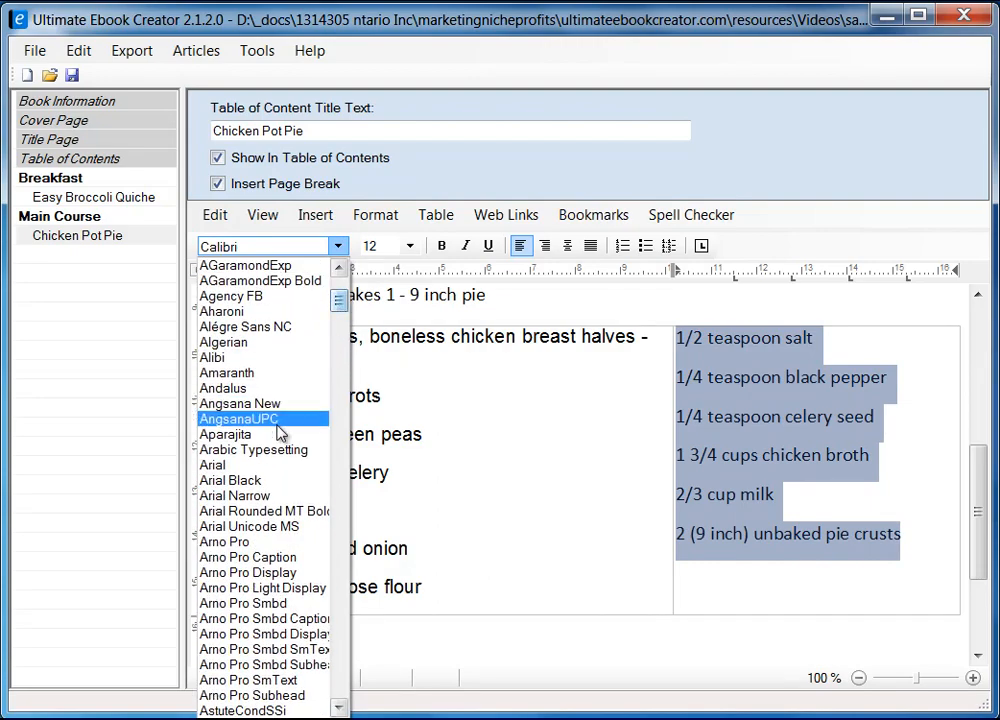
left_click(279, 465)
left_click(409, 247)
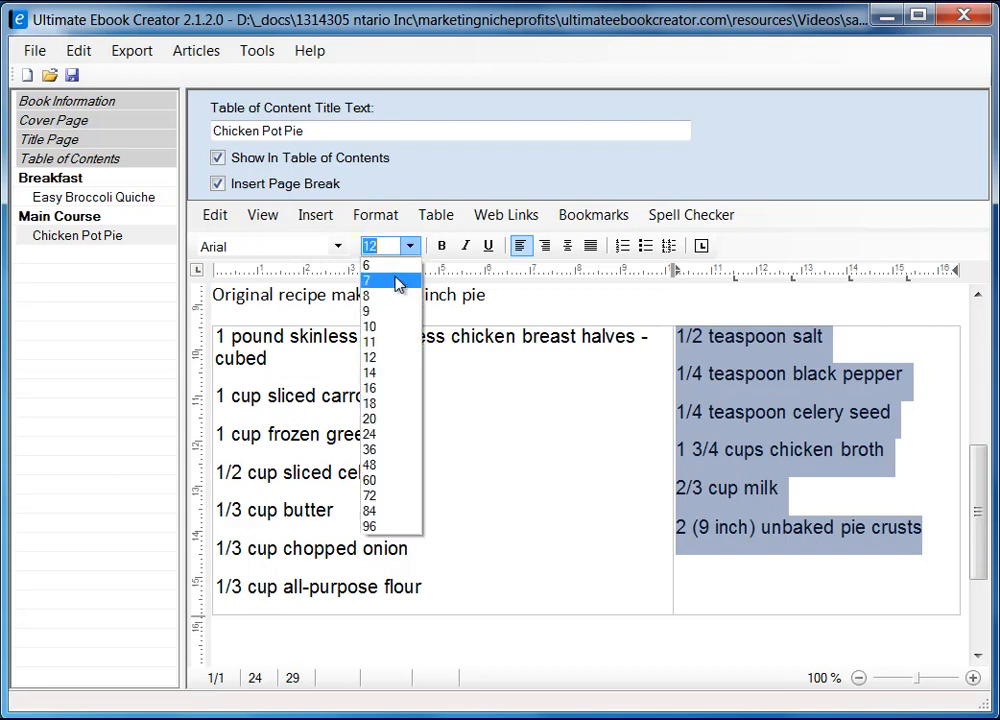
left_click(394, 330)
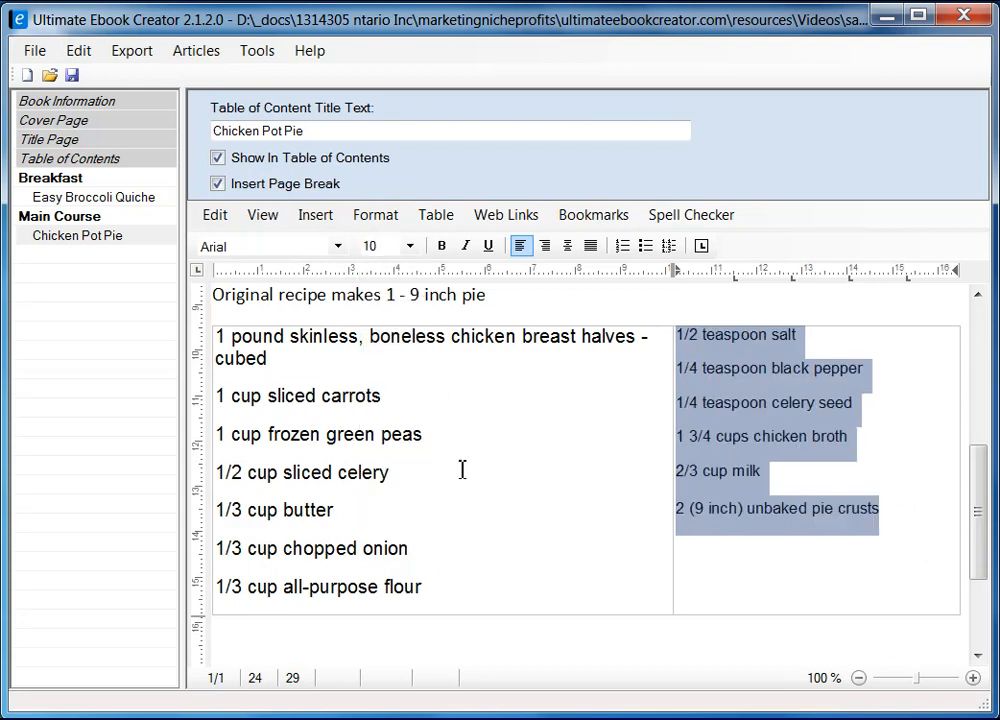
Set the left-cell ingredients to size 10, then reselect all the left-column lines.
left_click(220, 340)
left_click(453, 590, "shift")
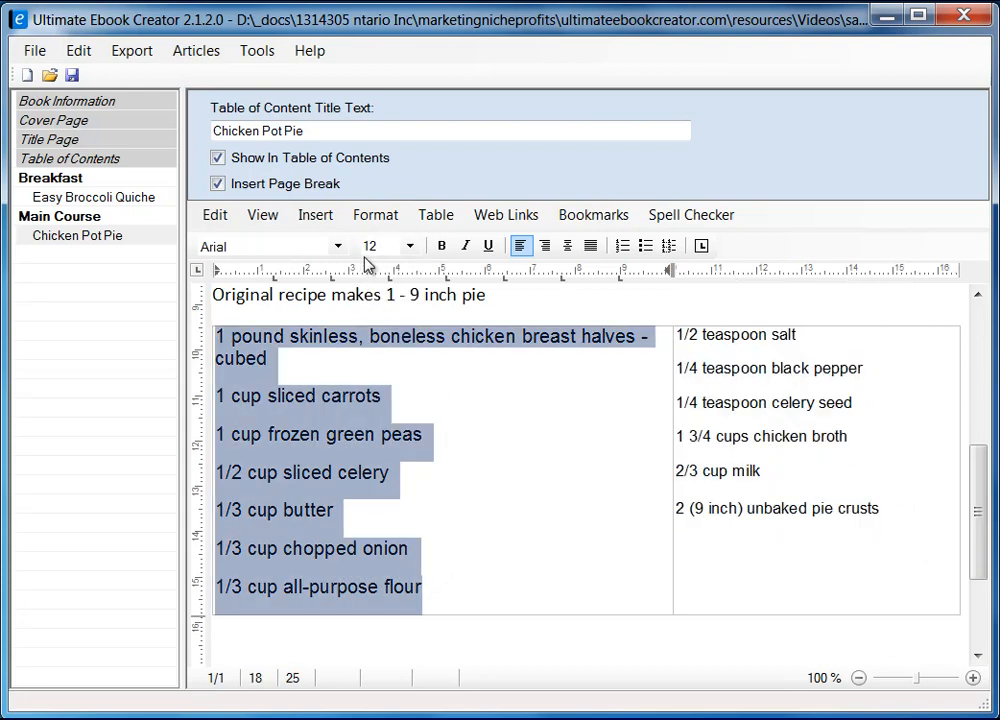
left_click(409, 247)
left_click(381, 326)
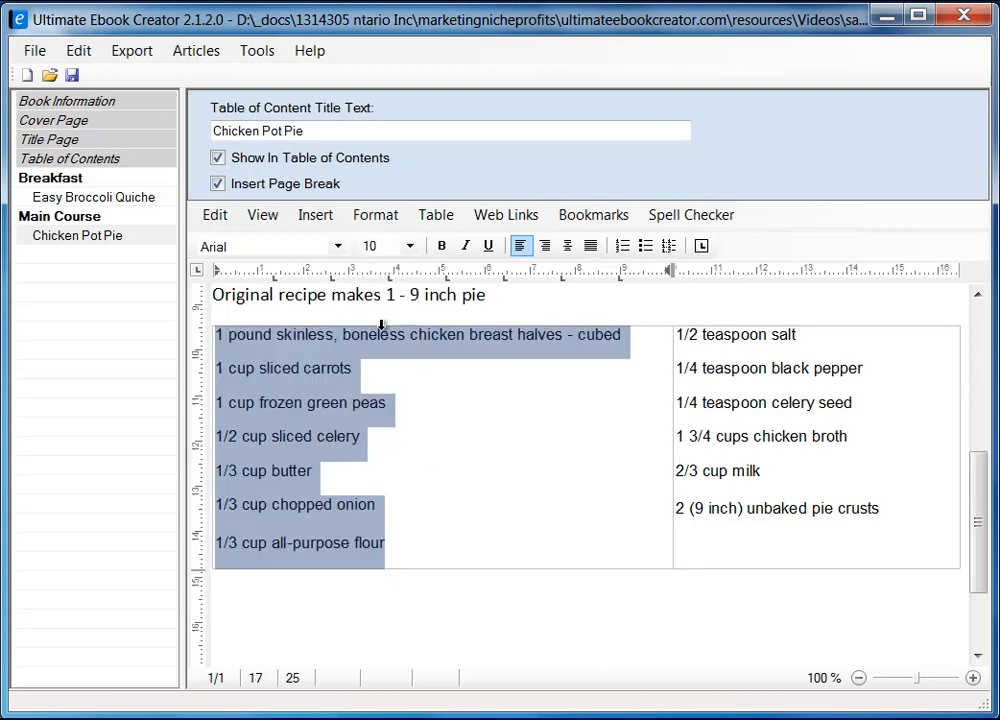
left_click(546, 444)
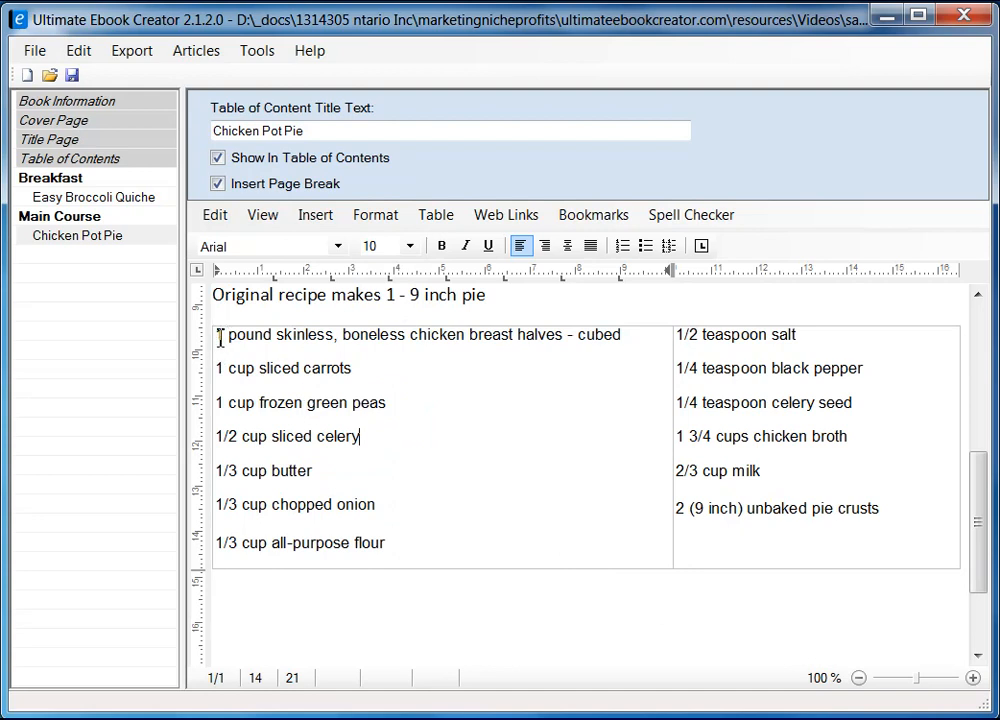
left_click_drag(218, 336, 415, 537)
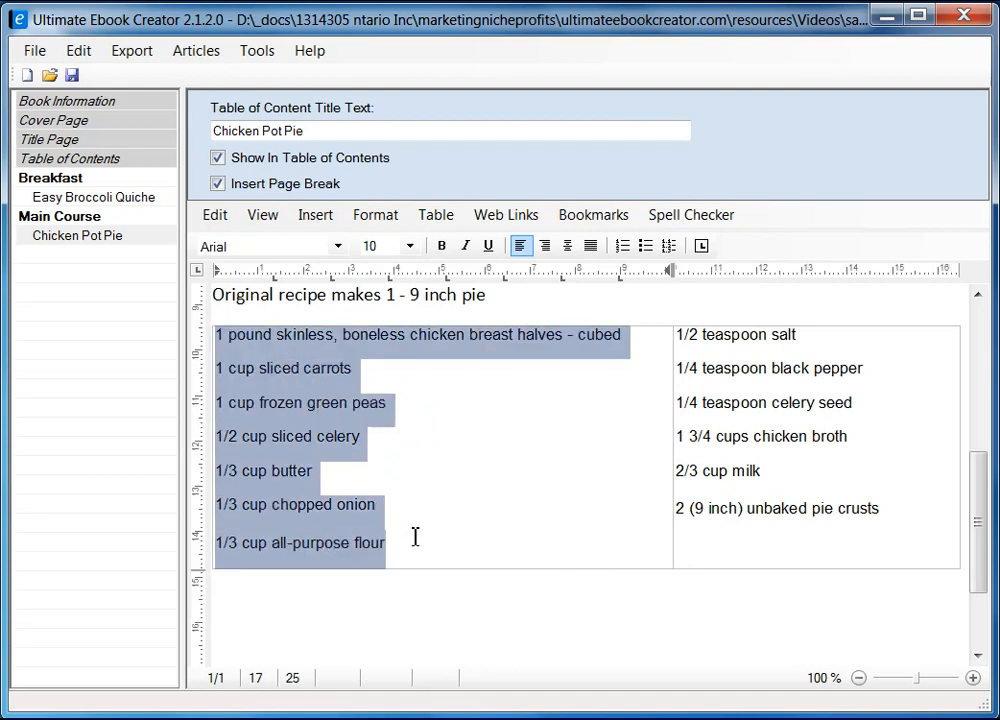
Turn both ingredient columns into bulleted lists.
left_click(647, 246)
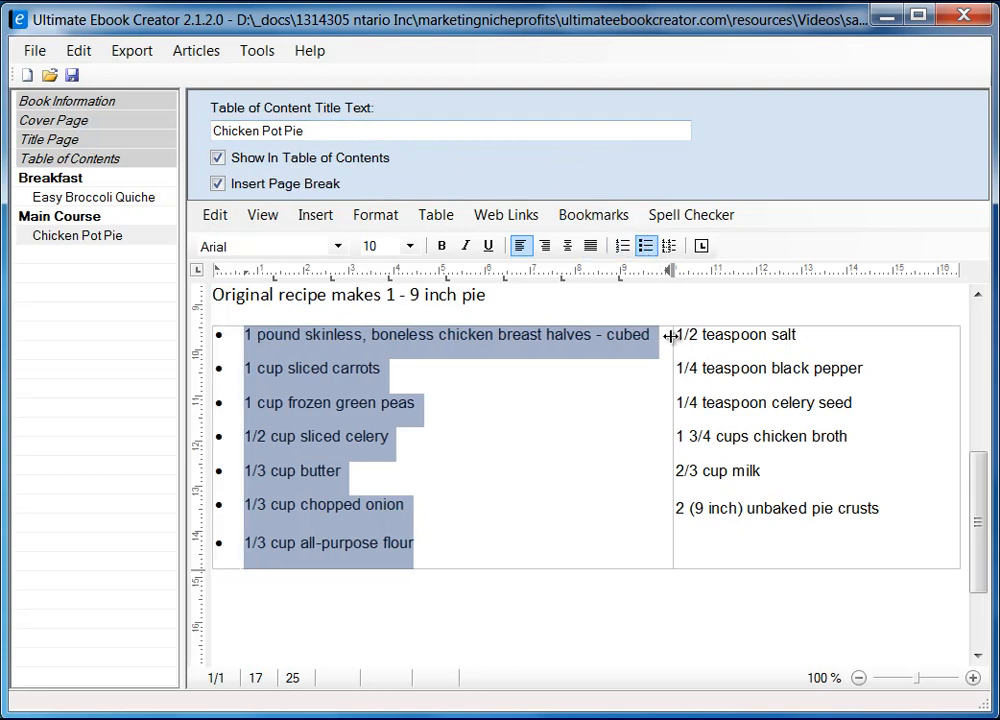
left_click_drag(673, 334, 888, 511)
left_click(646, 246)
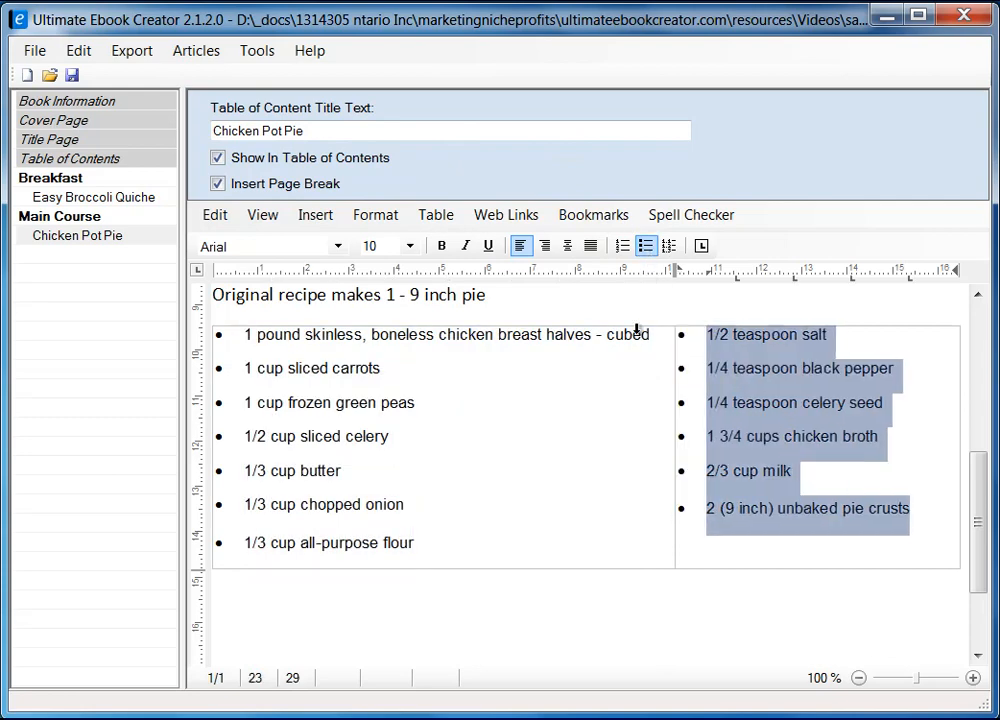
left_click(583, 429)
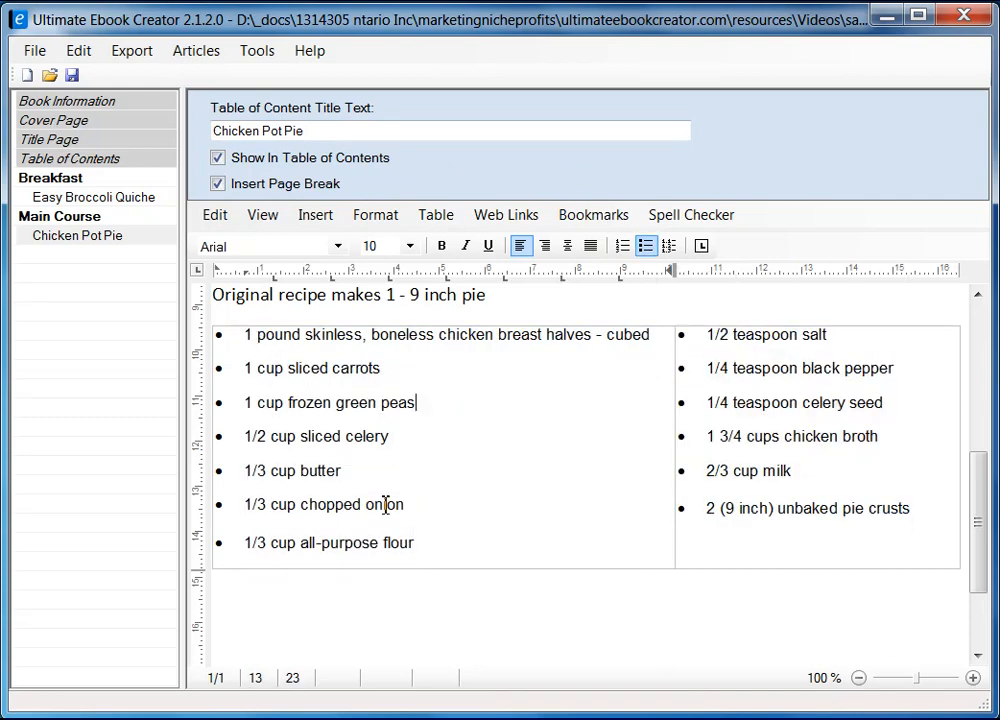
Add a 'Directons' heading on a new line below the ingredients table.
scroll(982, 520, "down", 1)
left_click(262, 506)
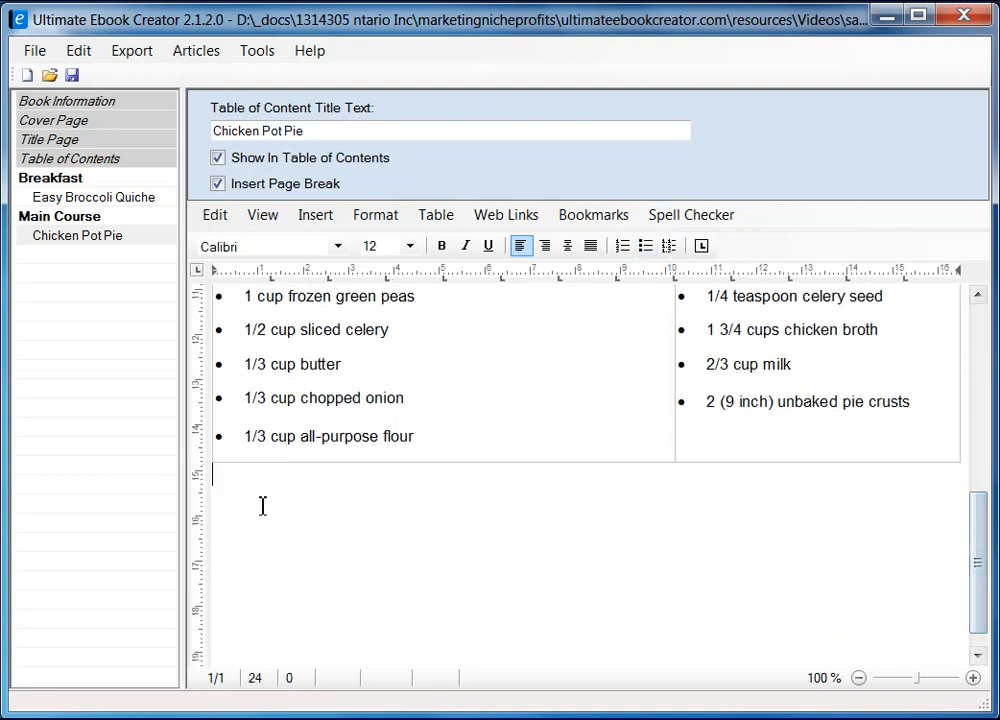
key("Return")
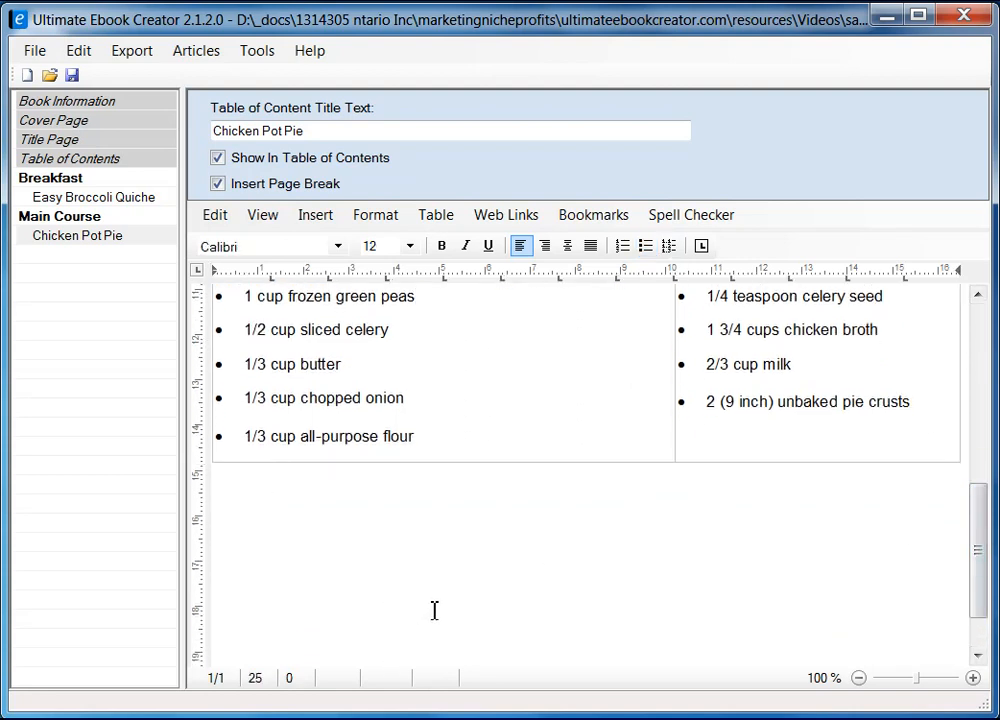
type("Directopms")
key("BackSpace")
key("BackSpace")
key("BackSpace")
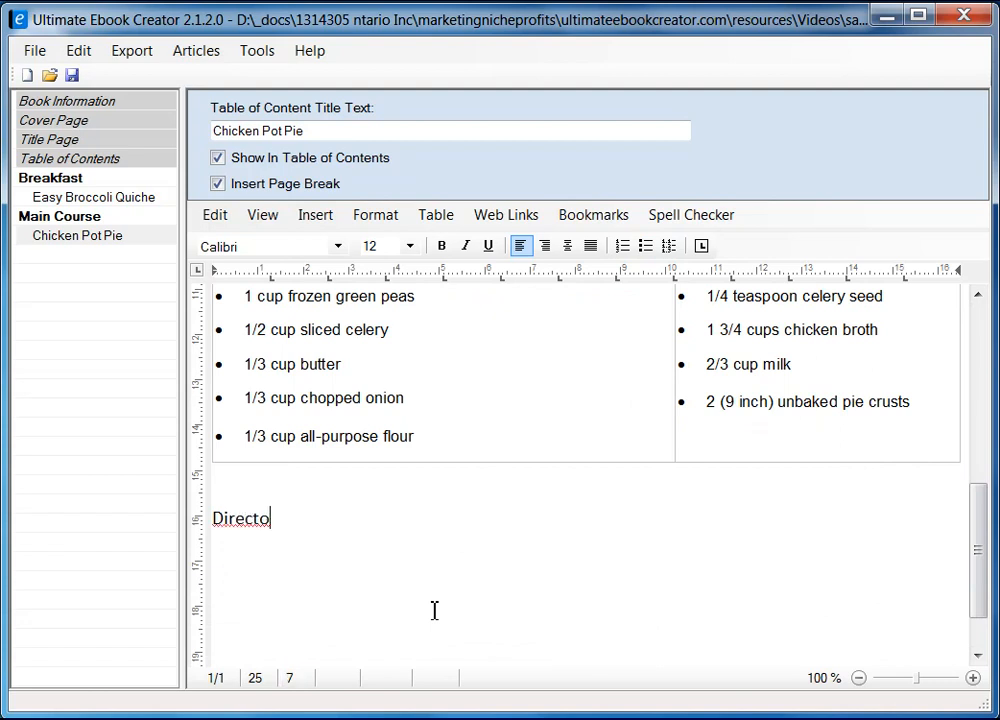
key("Return")
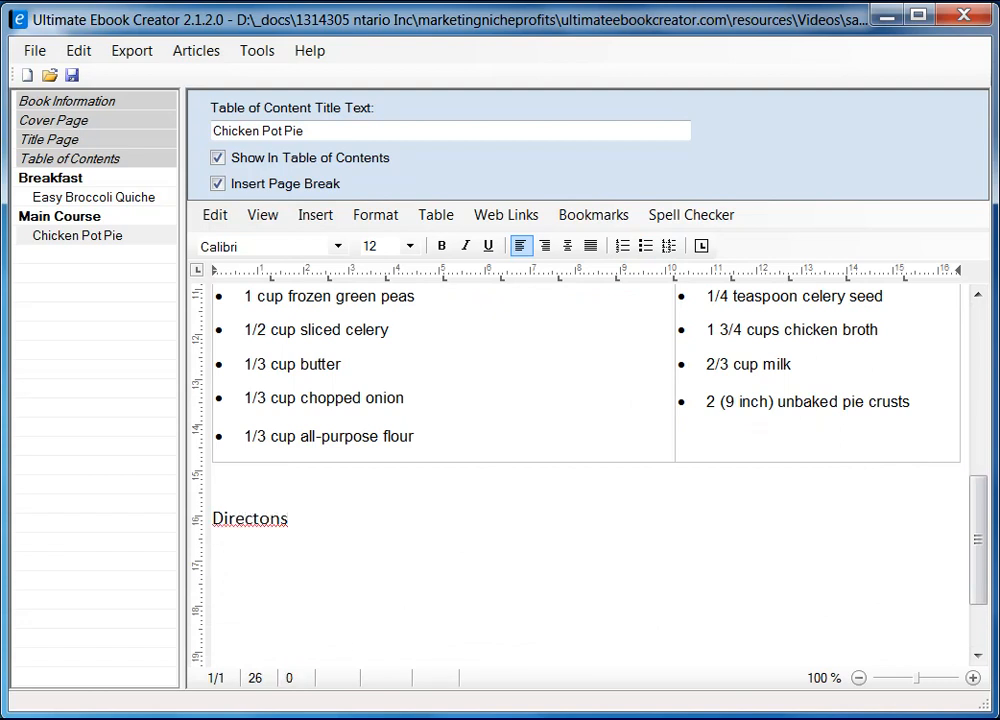
key("alt+Tab")
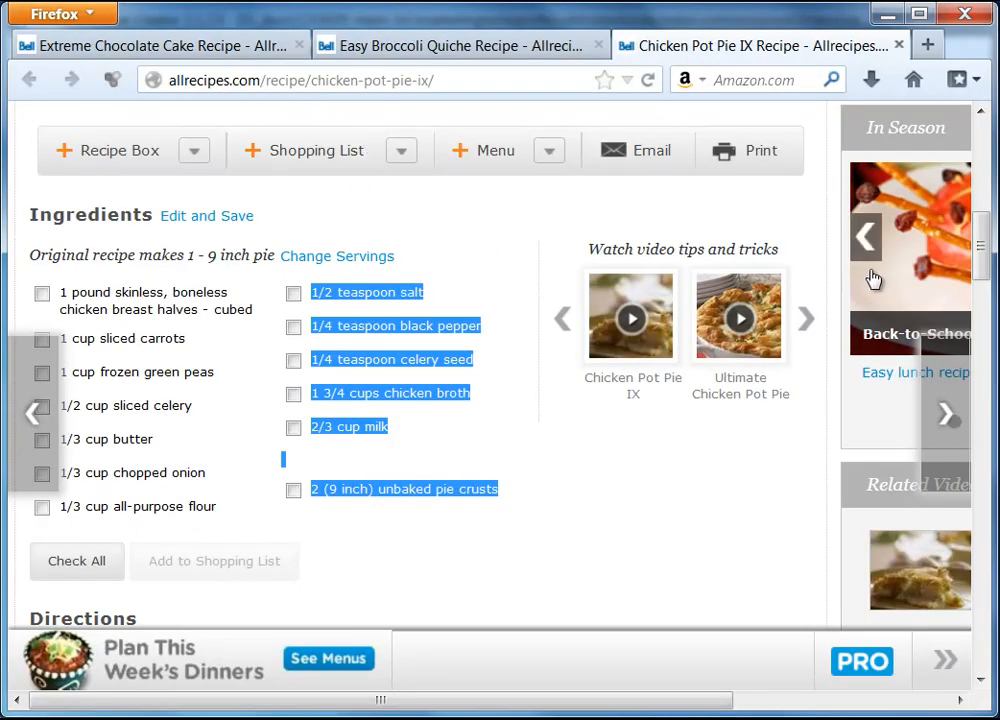
Select and copy the five Chicken Pot Pie IX direction steps, then switch back to the editor.
left_click_drag(987, 251, 993, 324)
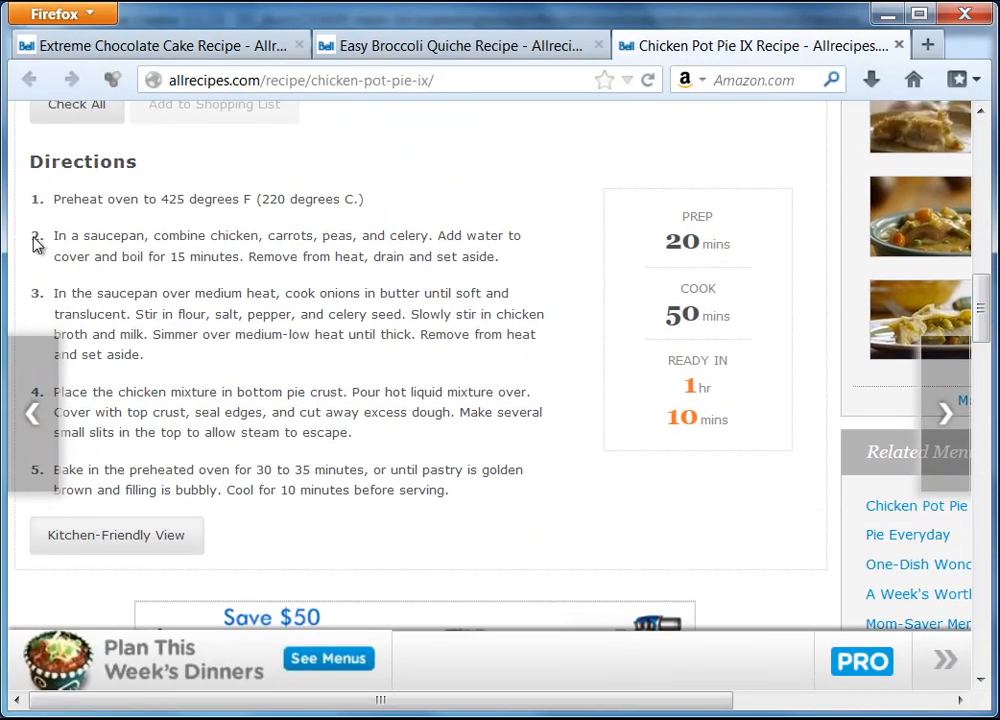
left_click_drag(36, 205, 469, 488)
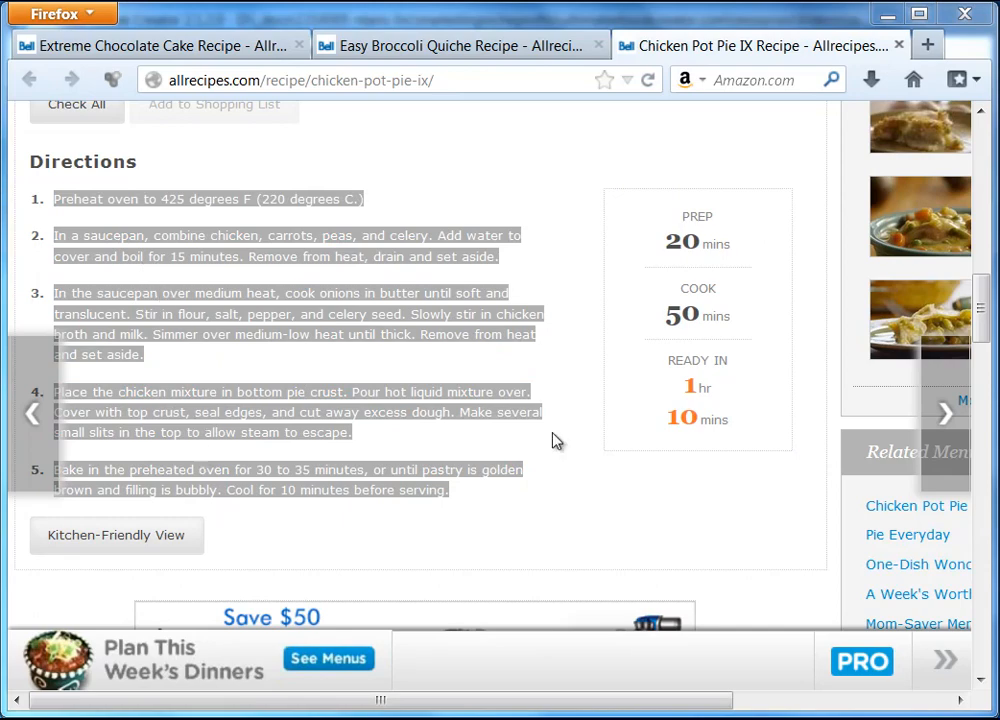
mouse_move(982, 315)
left_mouse_down()
mouse_move(983, 362)
mouse_move(984, 319)
left_mouse_up()
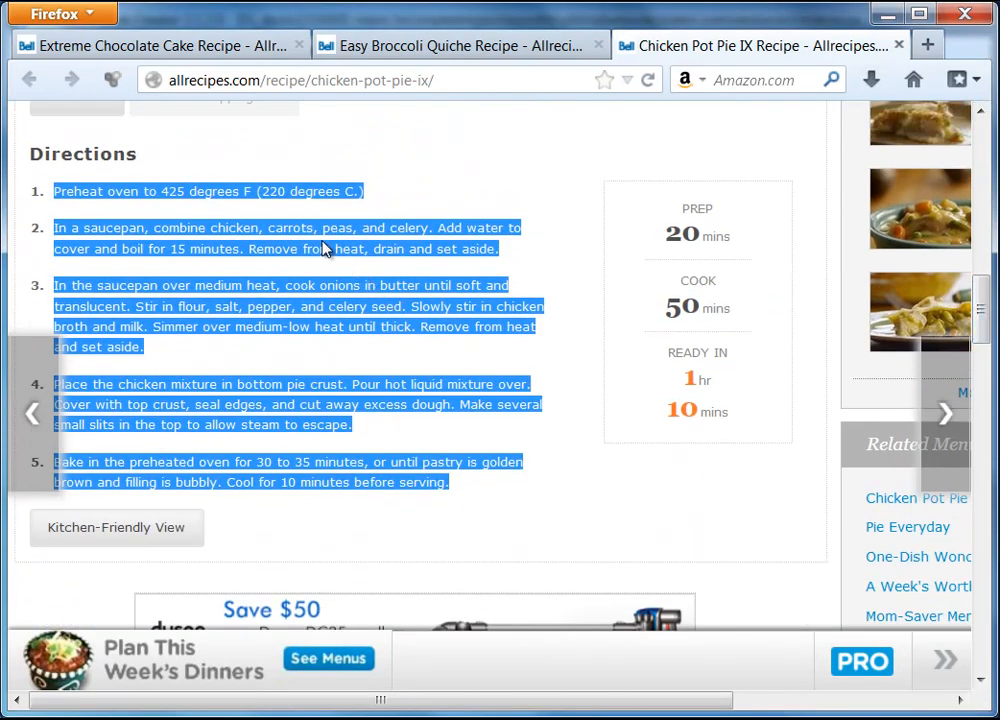
right_click(326, 250)
left_click(373, 260)
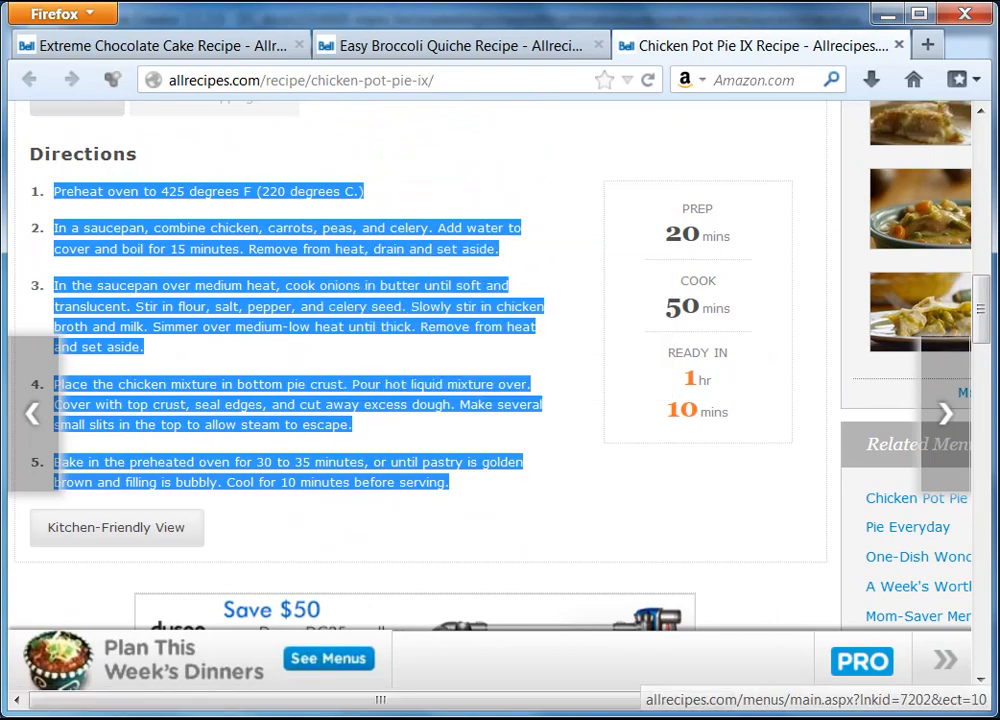
key("alt+Tab")
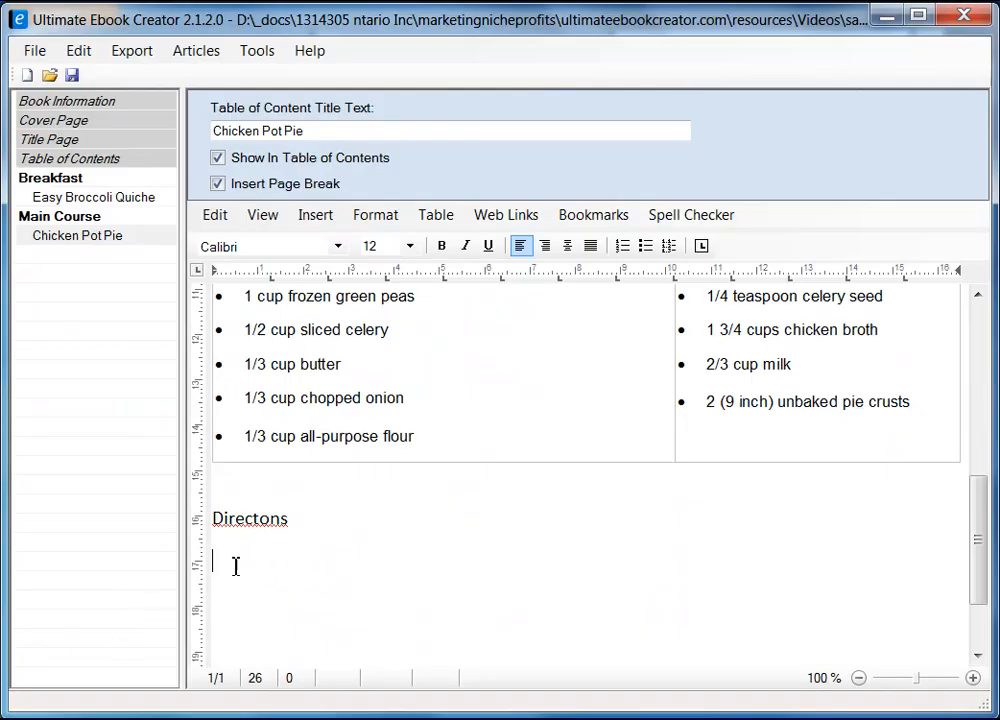
Paste the directions below the Directons heading as unformatted text.
right_click(236, 566)
mouse_move(335, 626)
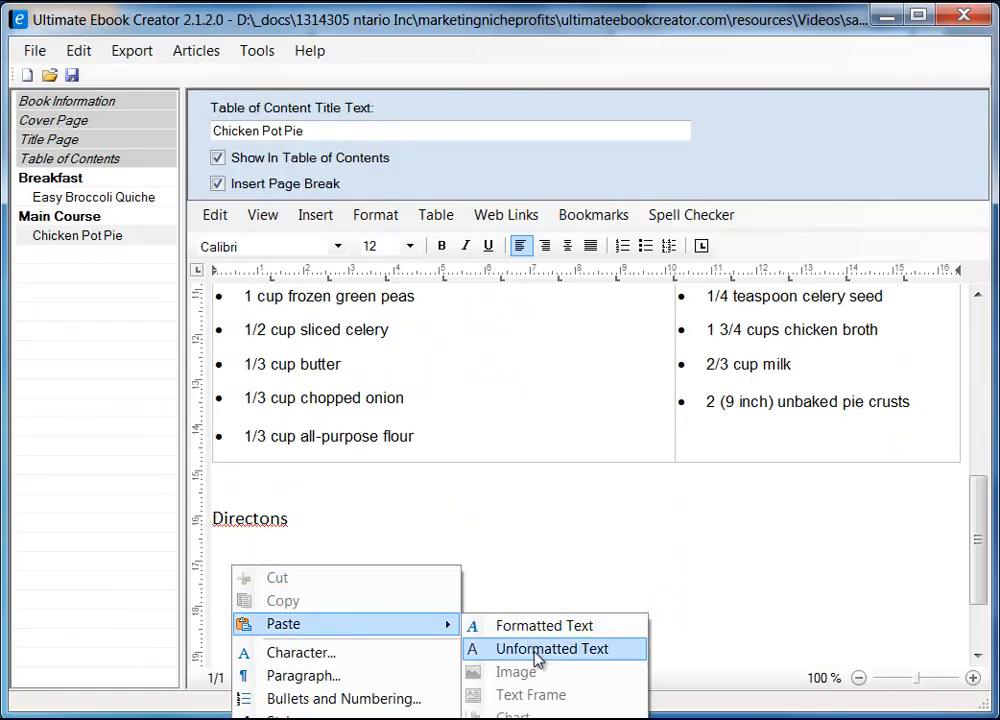
left_click(535, 650)
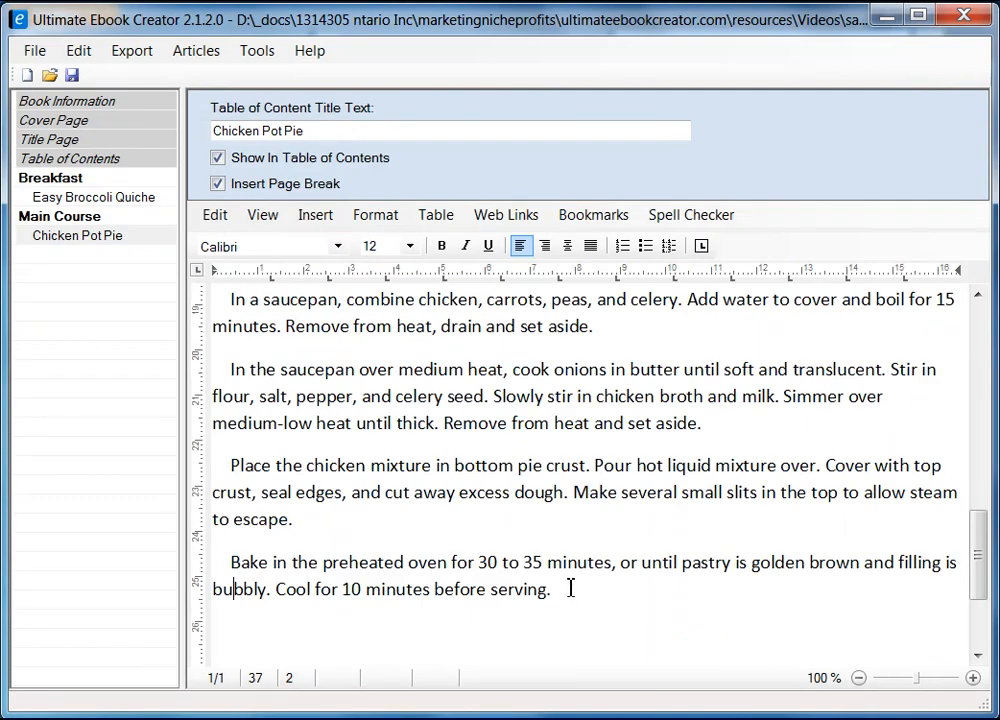
Remove the first-line indents from all five direction paragraphs, then select the text through the last step.
key("Down")
key("Home")
key("Delete")
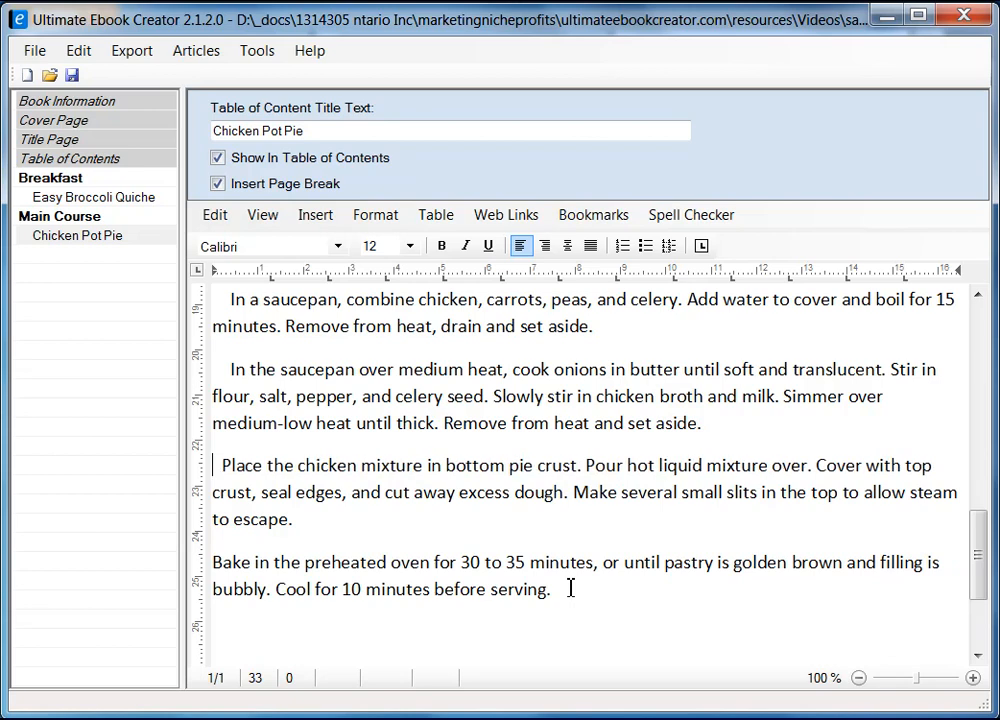
key("Delete")
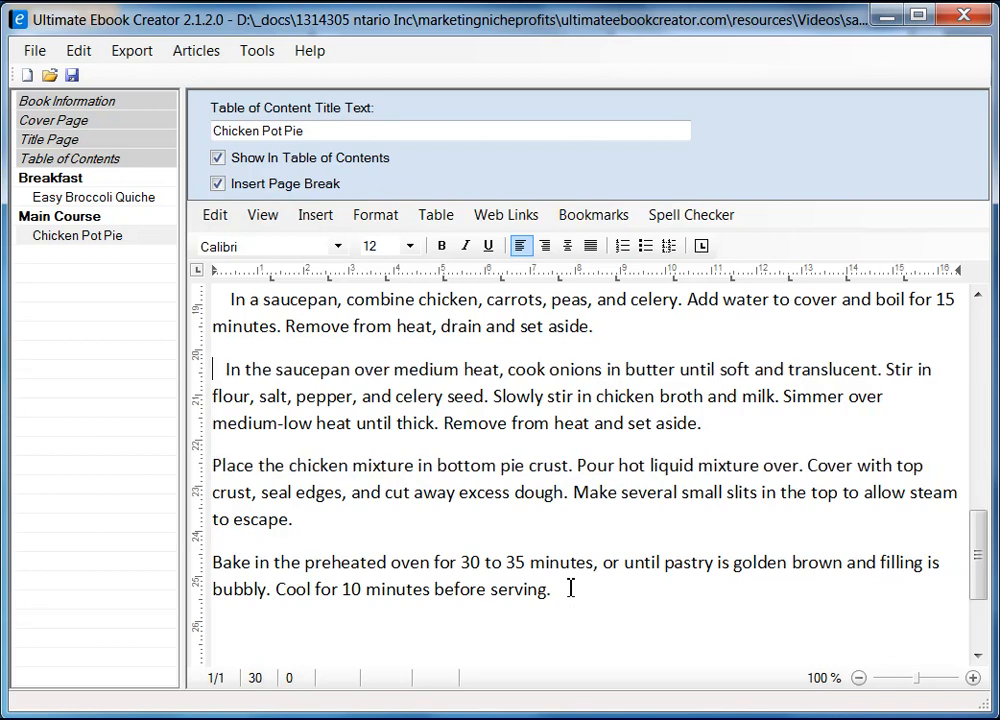
key("Delete")
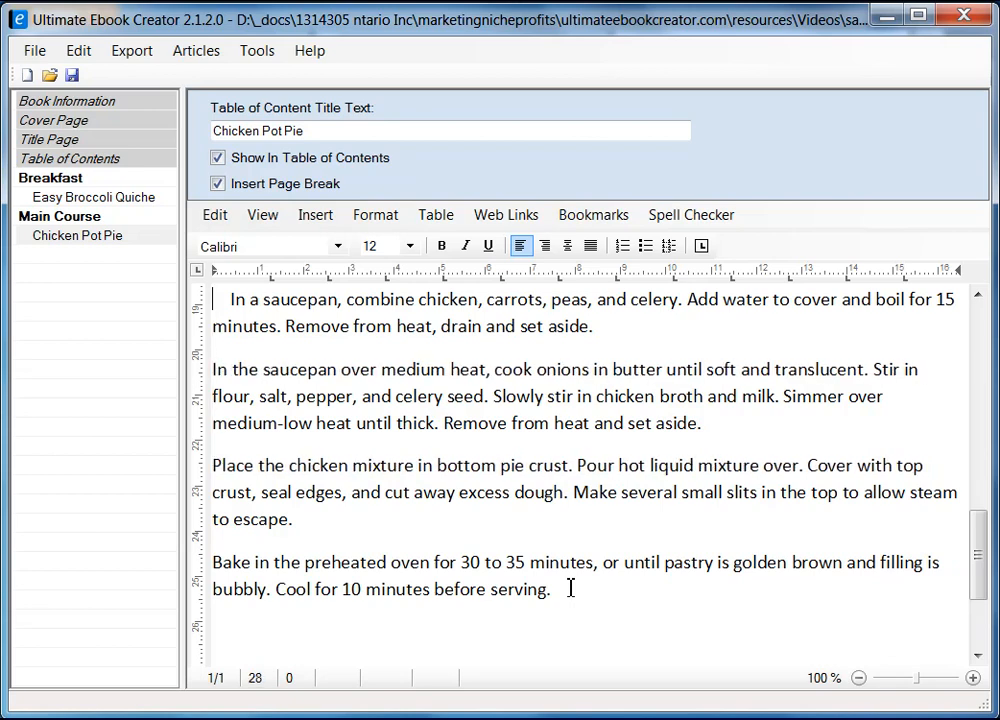
key("Up")
key("Up")
key("Up")
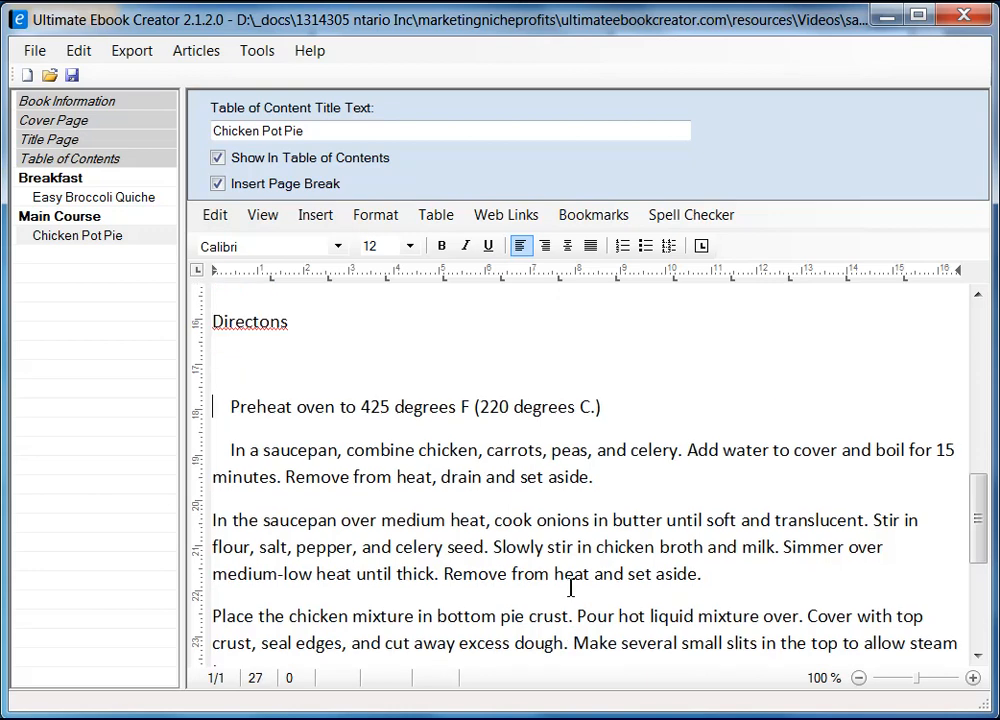
key("Delete")
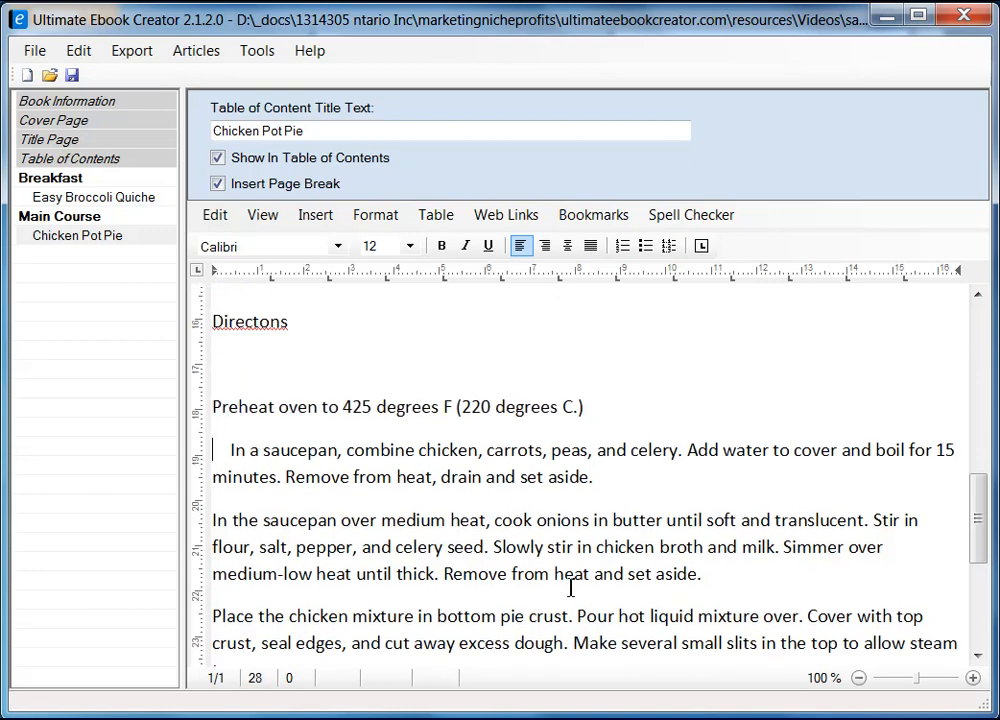
key("Down")
key("Delete")
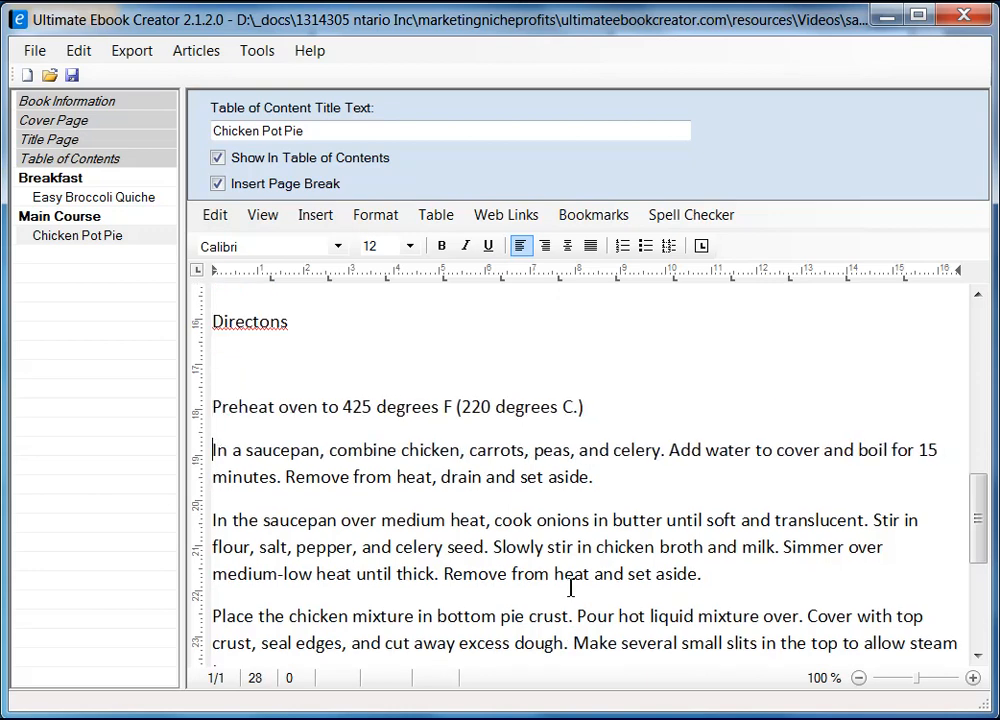
key("shift+Down")
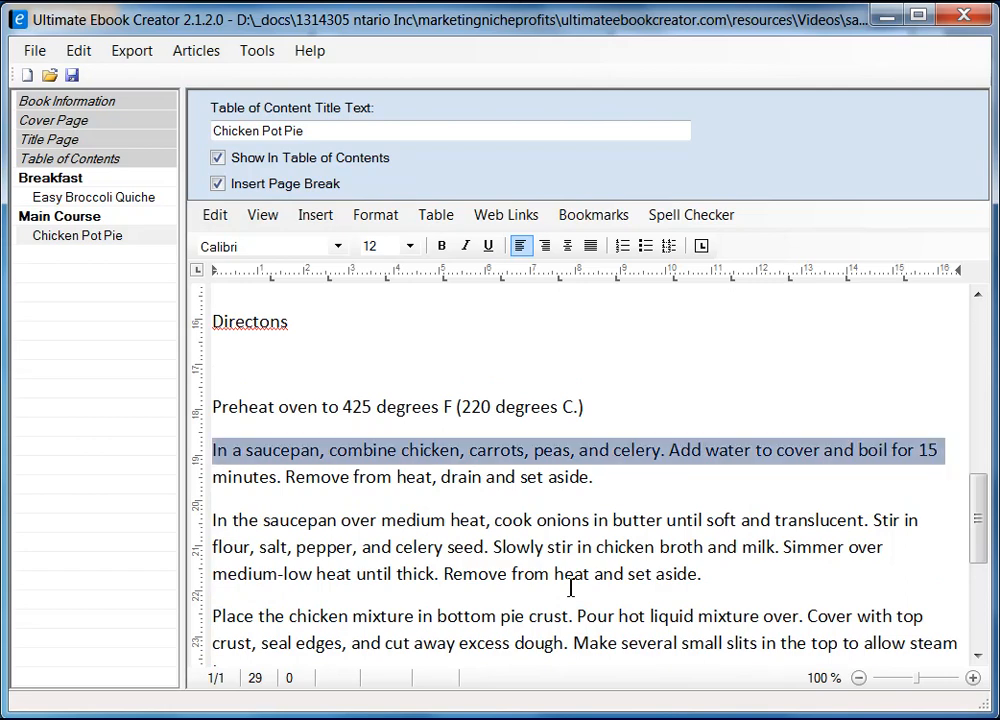
scroll(570, 555, "down", 3)
left_click(580, 547, "shift")
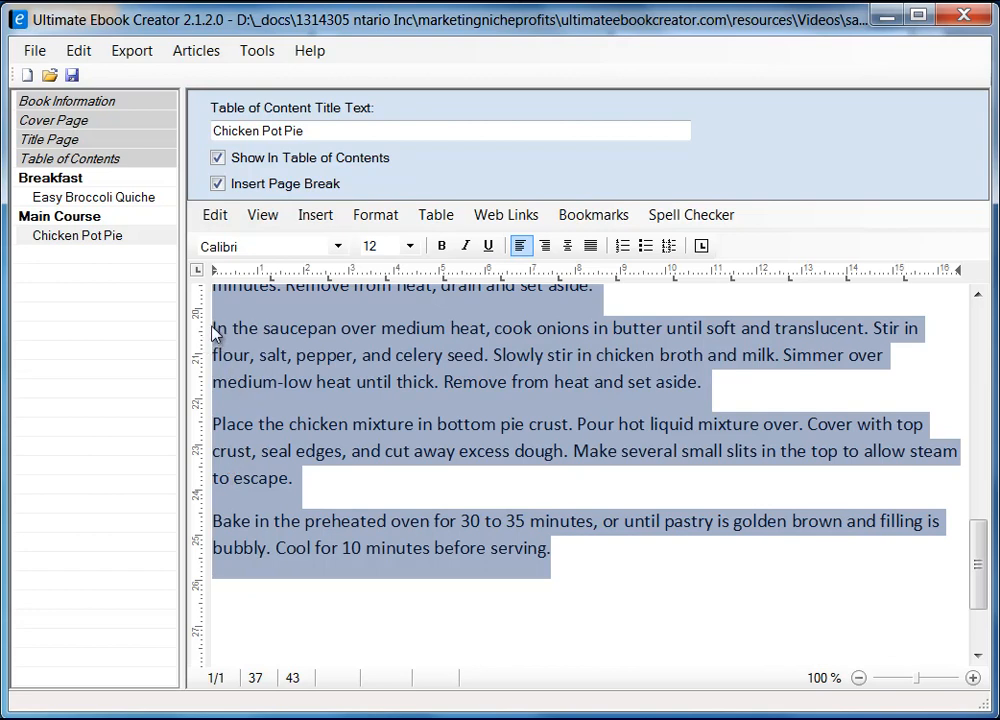
Number the direction steps and type a 'Customer Reviews ...' line beneath the last step.
left_click(623, 246)
left_click(674, 563)
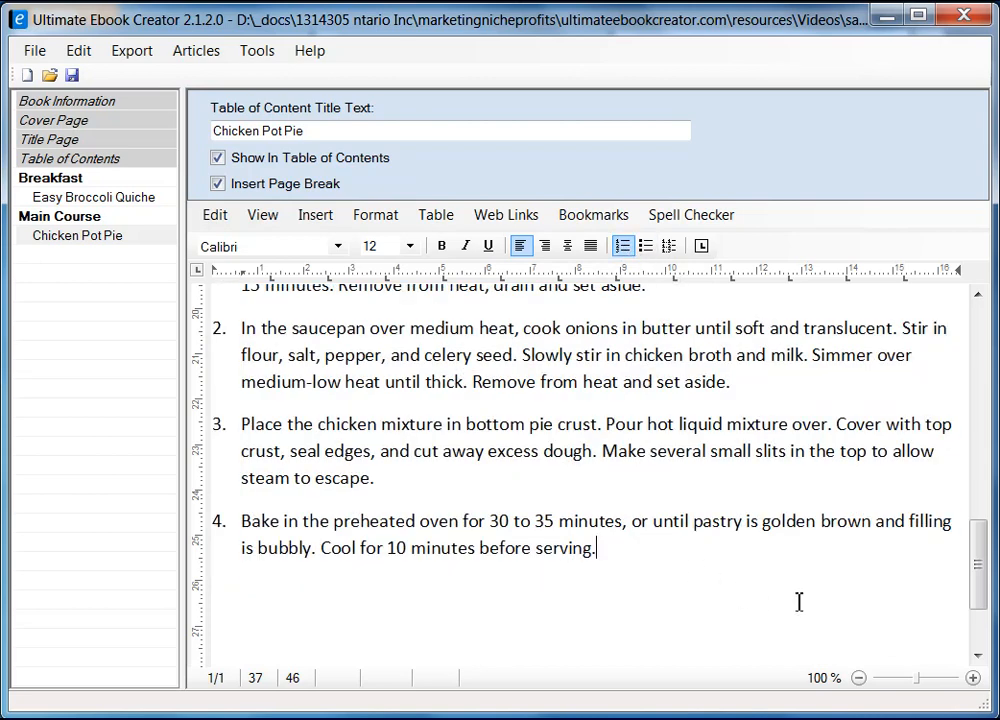
mouse_move(976, 569)
left_mouse_down()
mouse_move(976, 527)
mouse_move(979, 590)
left_mouse_up()
left_click(287, 565)
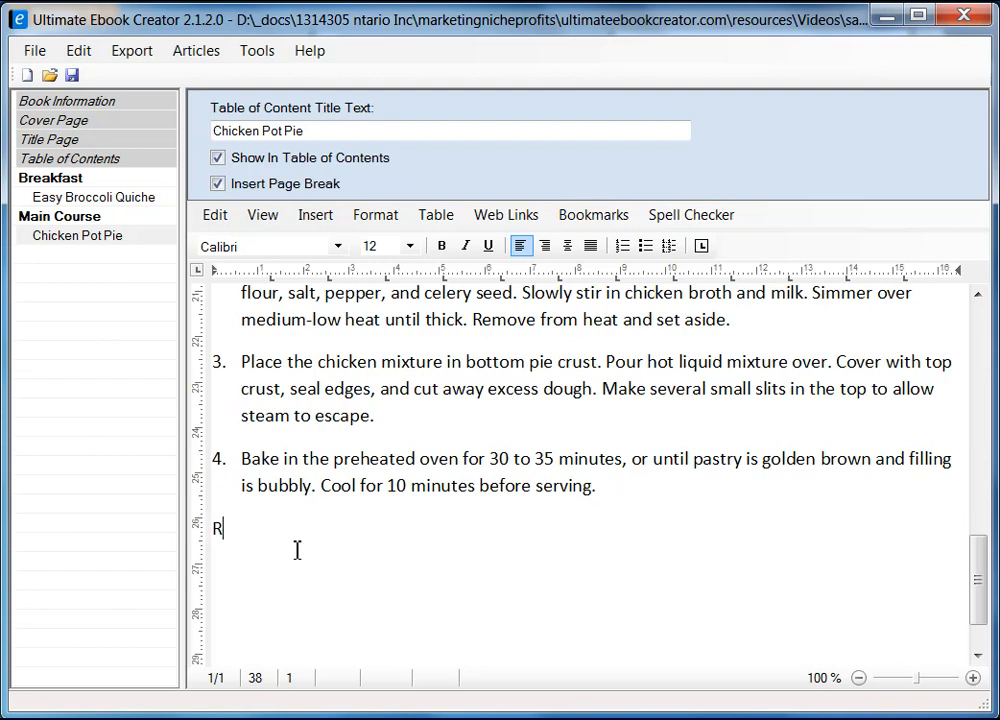
type("iews")
type("Customer")
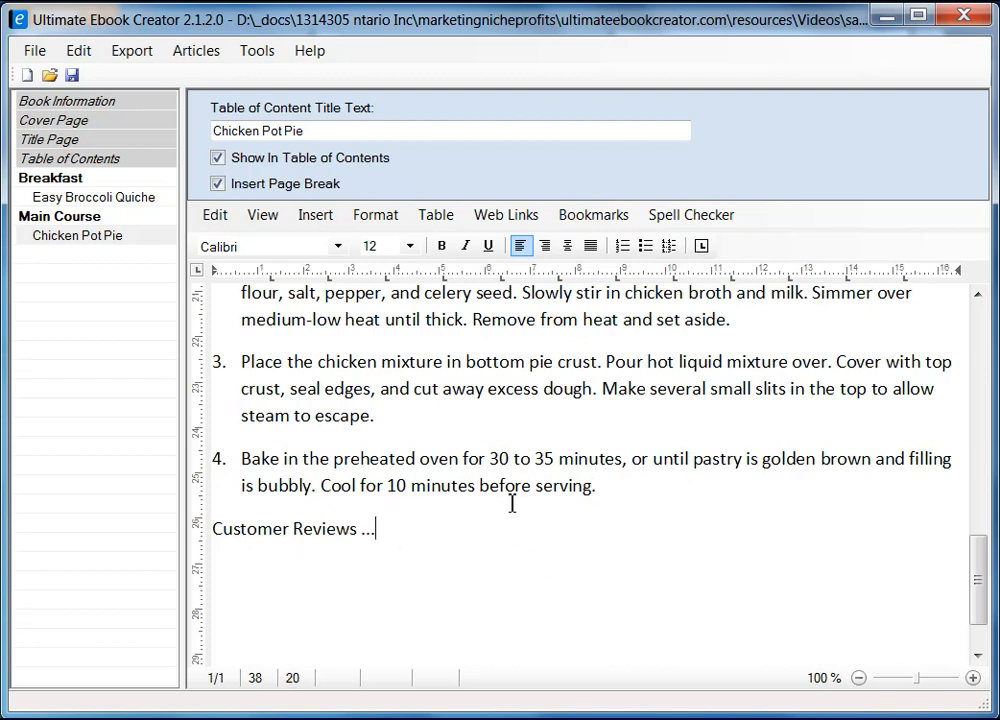
left_click_drag(985, 582, 981, 305)
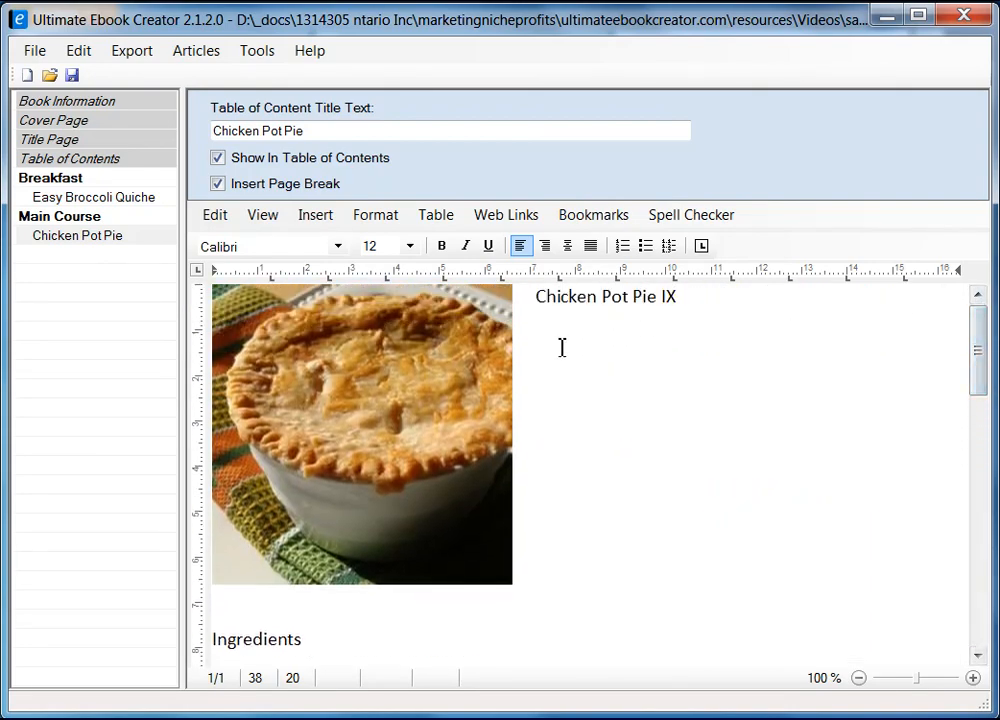
Make the Ingredients heading bold and set it in Arial.
left_click(321, 643)
key("shift+Home")
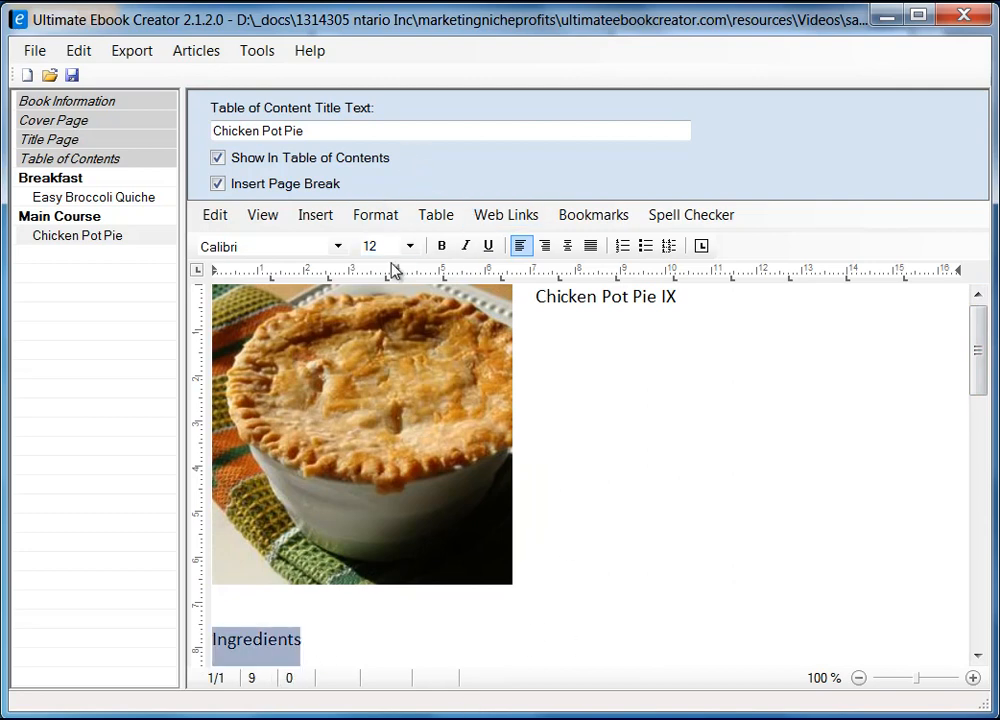
left_click(442, 246)
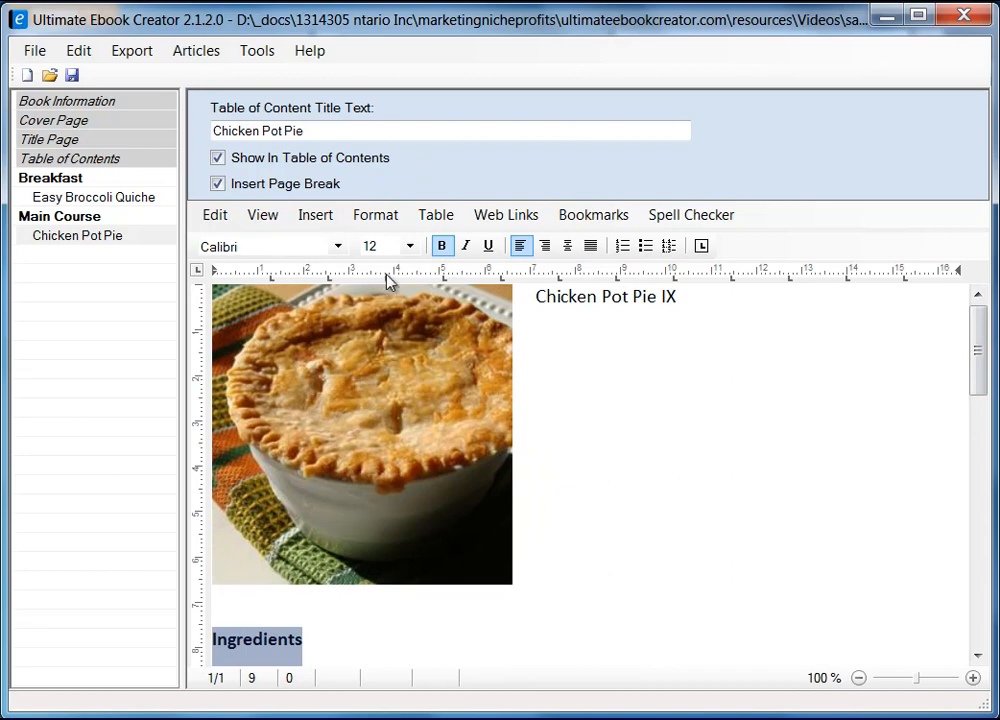
left_click(341, 251)
left_click_drag(345, 340, 312, 328)
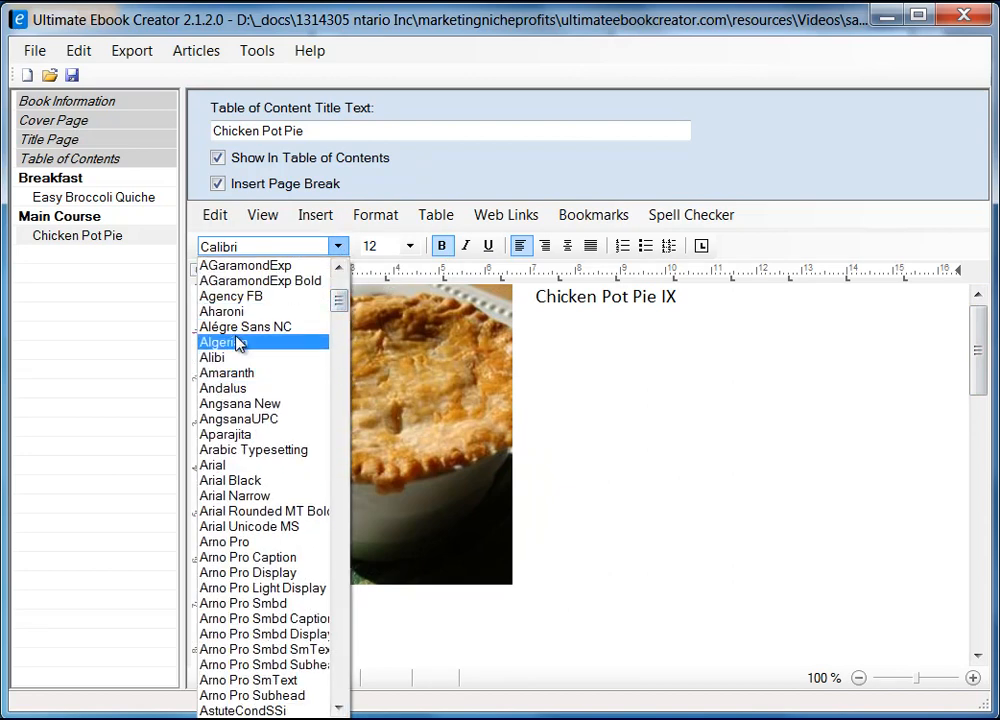
left_click(233, 466)
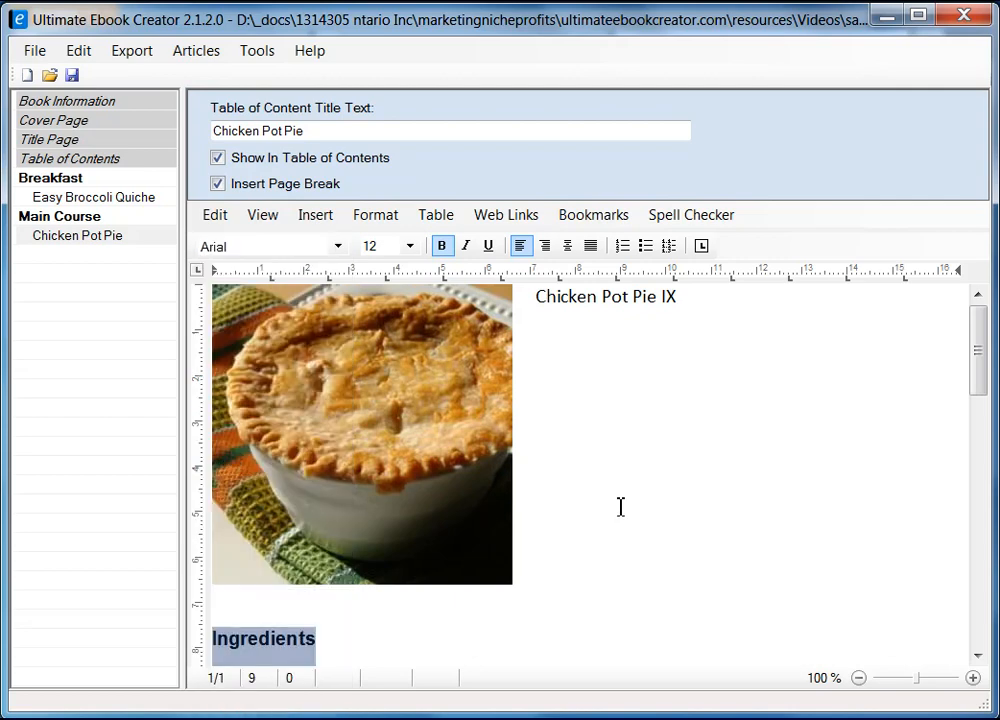
Apply the heading 2 style to the Chicken Pot Pie IX title.
left_click(537, 300)
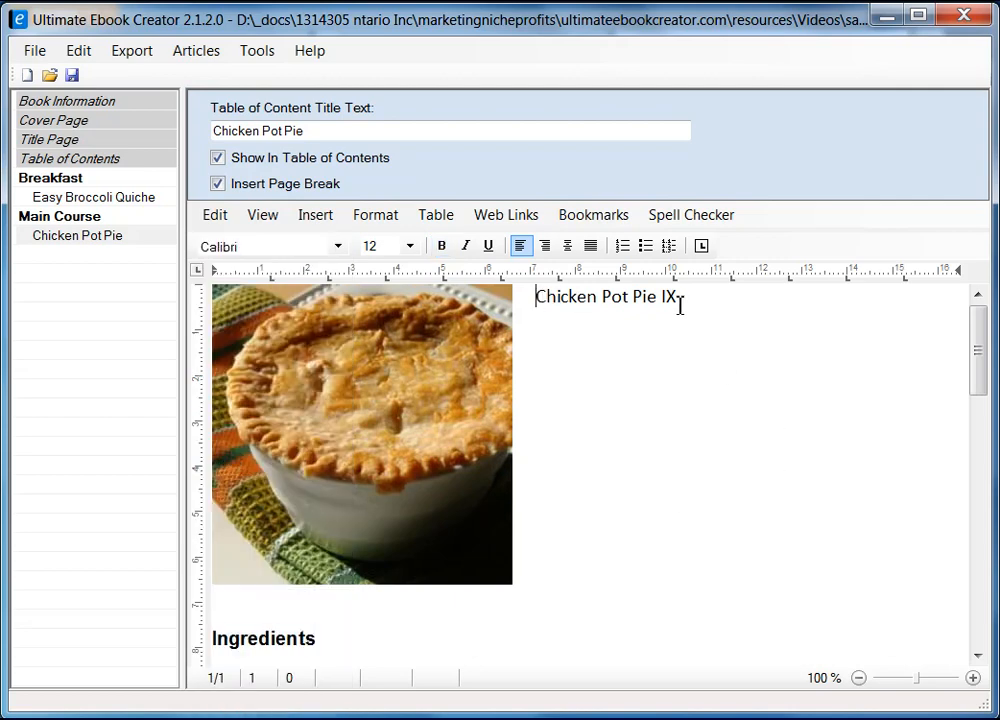
left_click(689, 302, "shift")
left_click(377, 215)
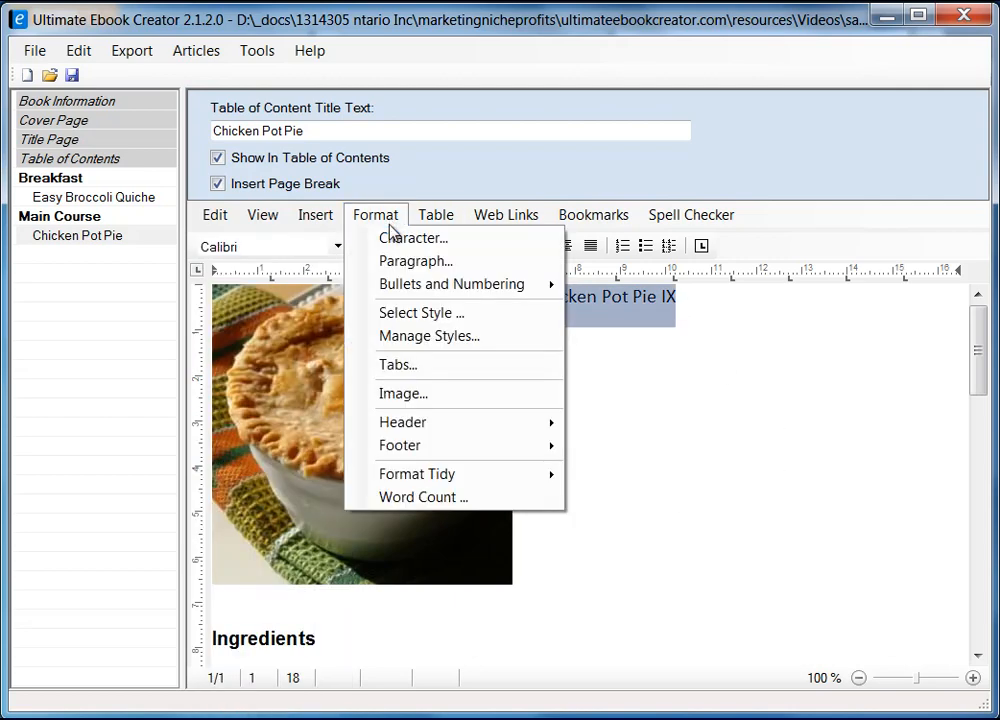
left_click(426, 314)
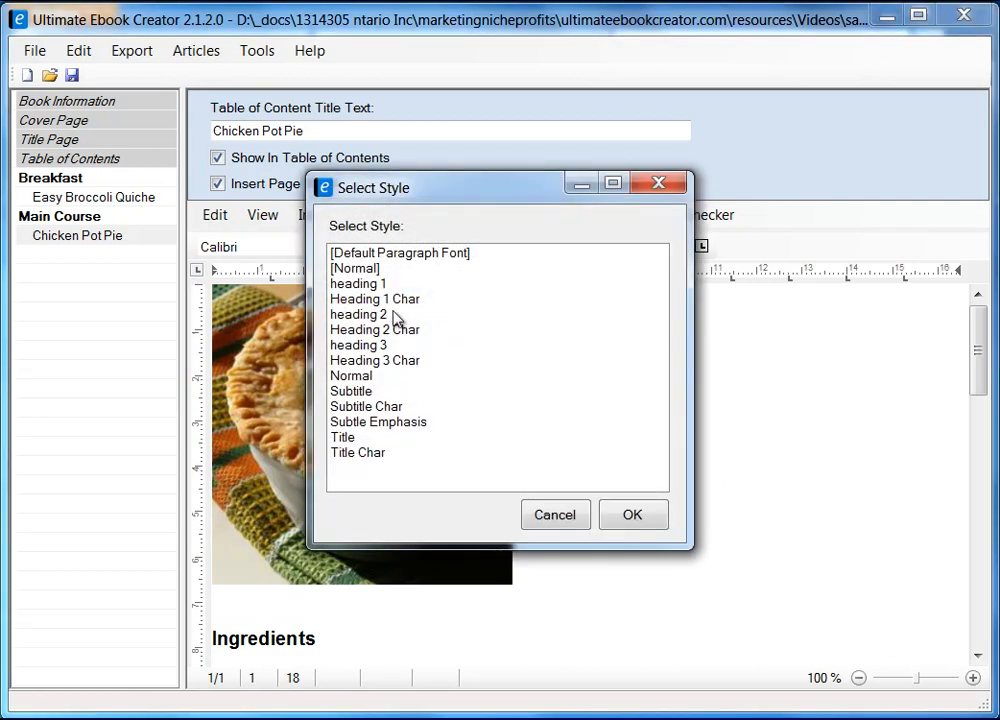
left_click(375, 315)
left_click(646, 526)
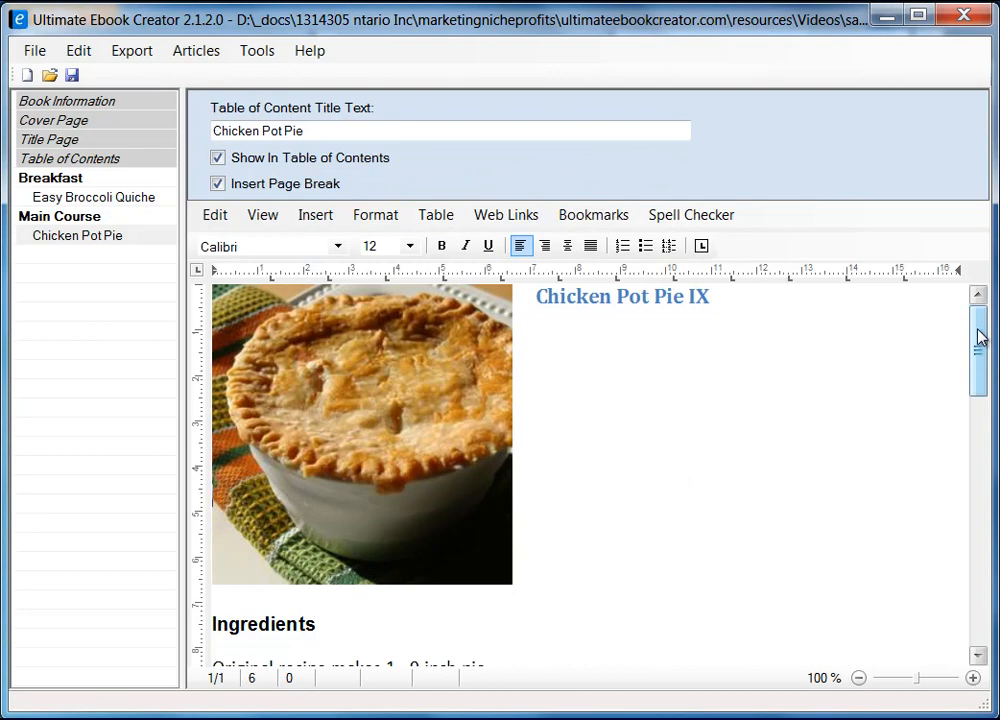
Format the 'Original recipe makes 1 - 9 inch pie' line as italic Arial at 10 point.
left_click_drag(978, 335, 976, 428)
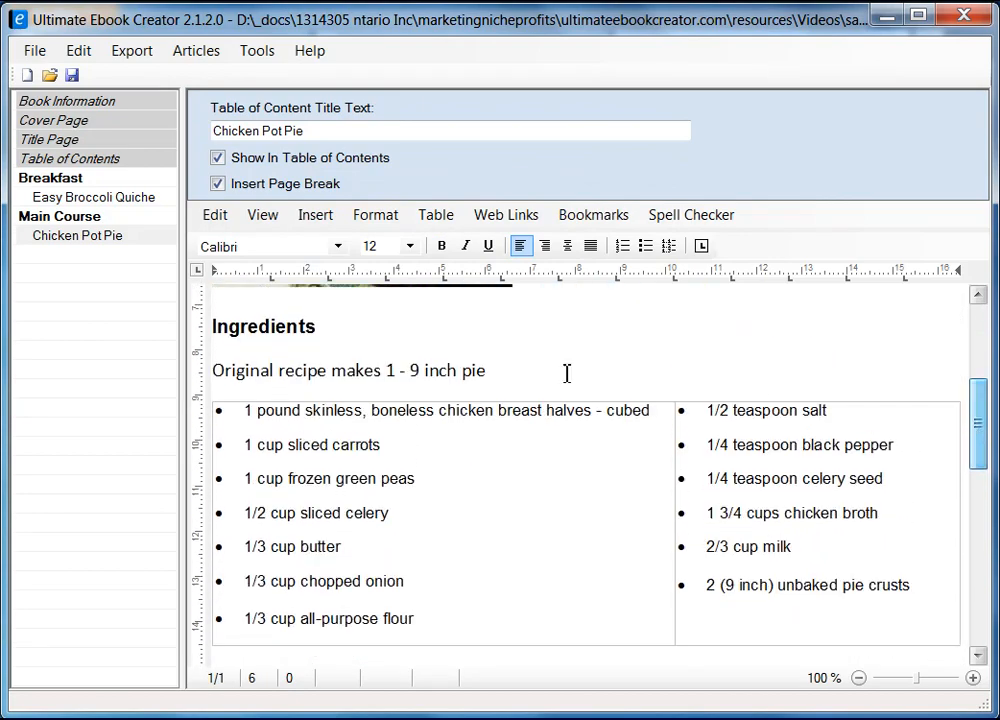
left_click(493, 369)
left_click(218, 369, "shift")
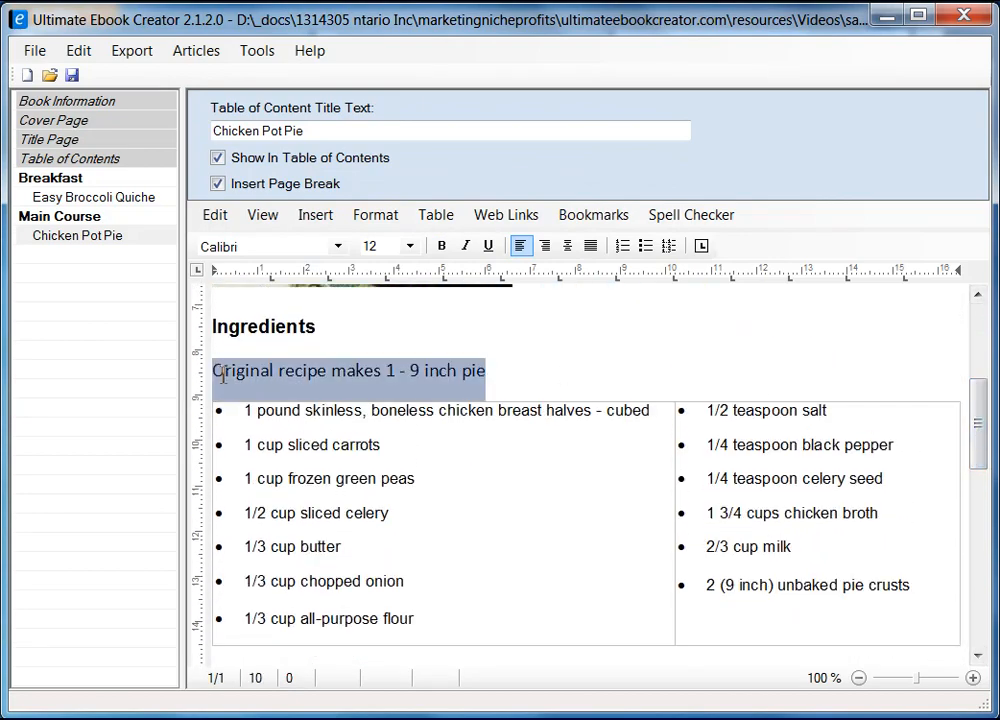
left_click(466, 246)
left_click(338, 246)
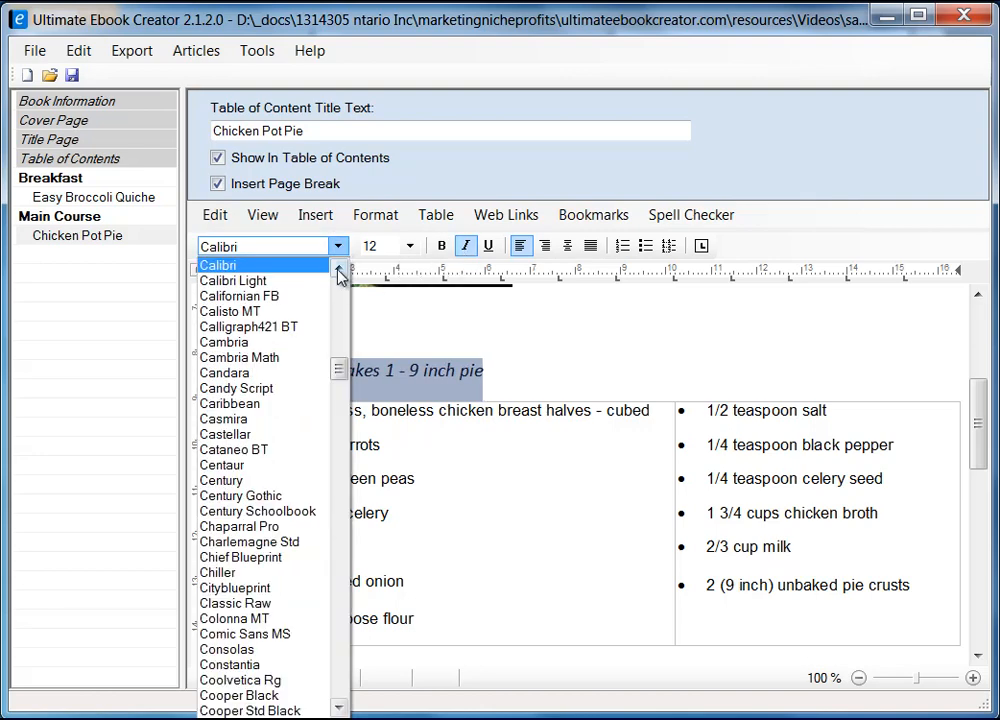
left_click_drag(338, 368, 340, 305)
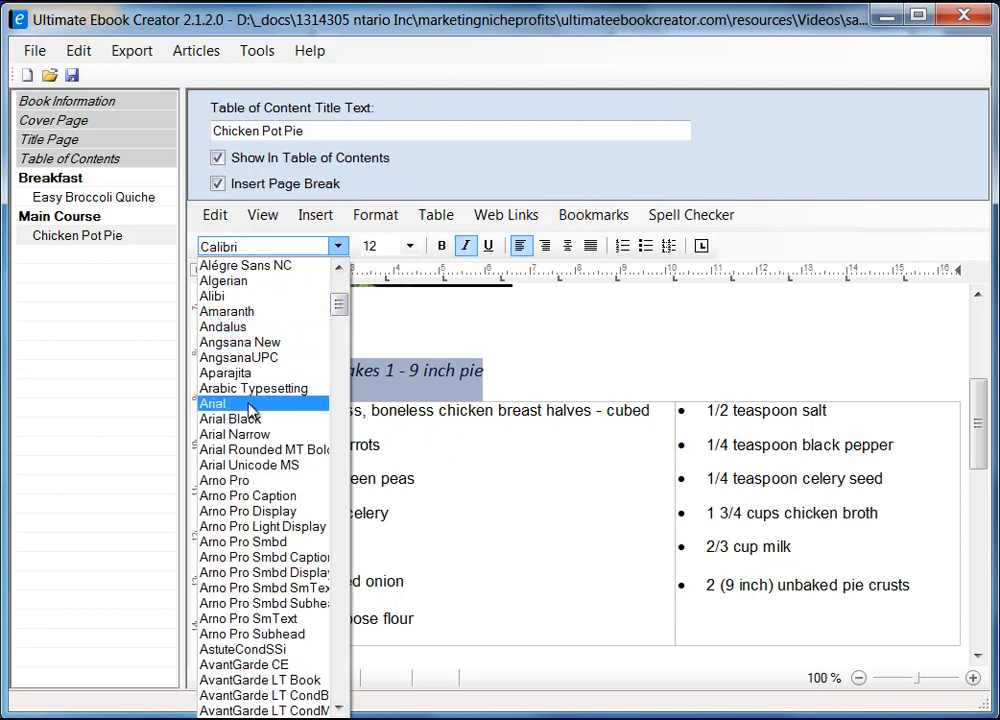
left_click(250, 403)
left_click(410, 246)
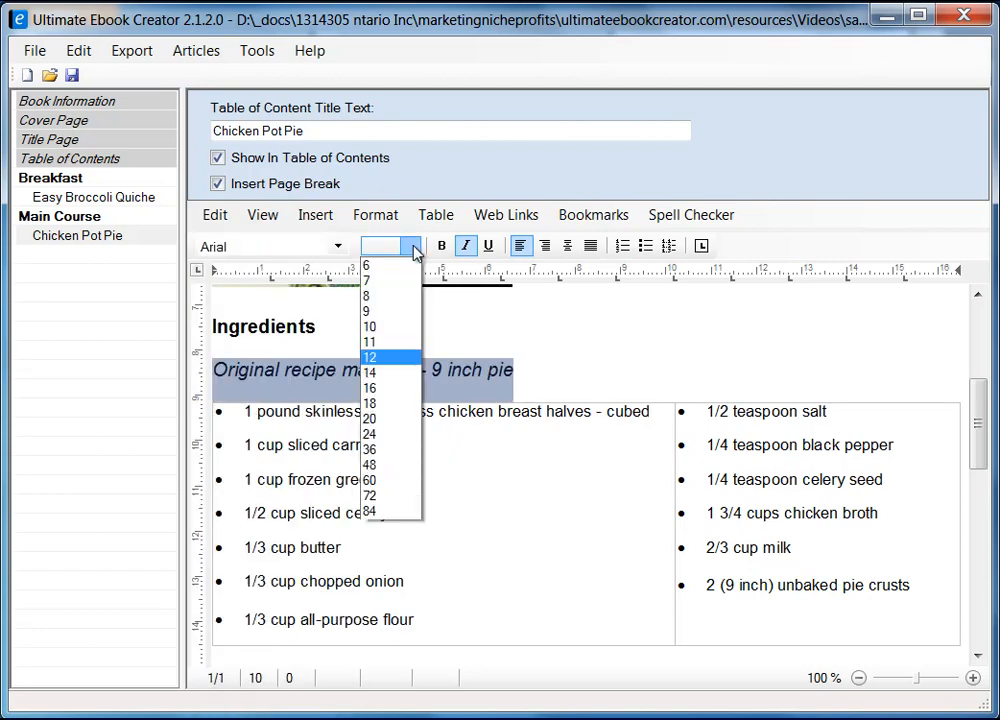
left_click(391, 326)
left_click(533, 365)
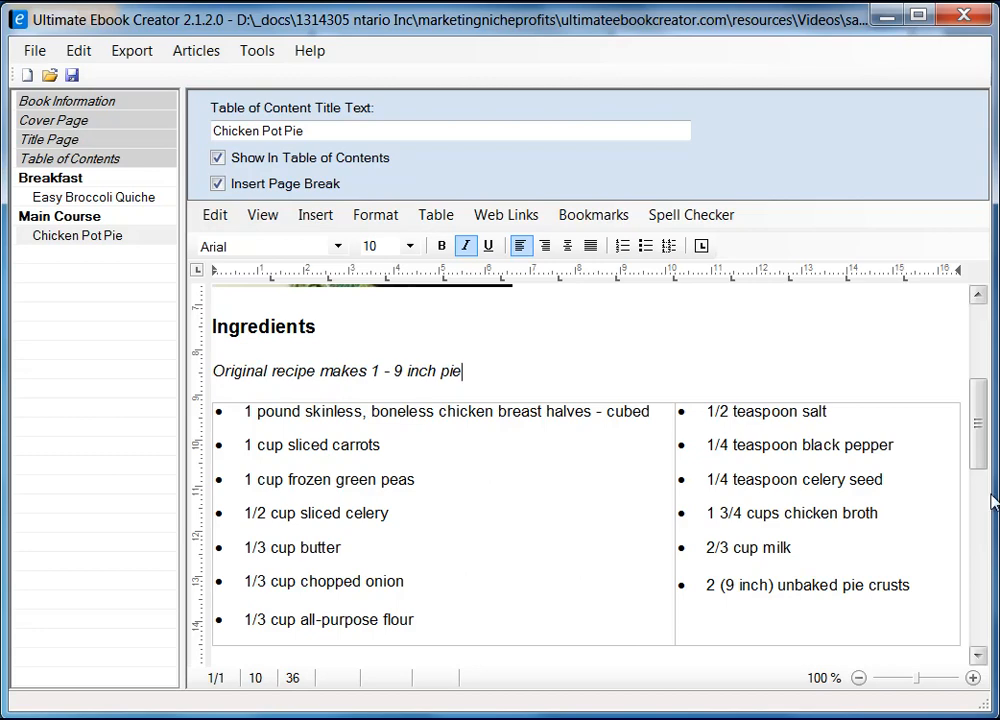
left_click_drag(983, 428, 981, 533)
Fix 'Directons' to 'Directions' and delete the empty line beneath it.
left_click(262, 302)
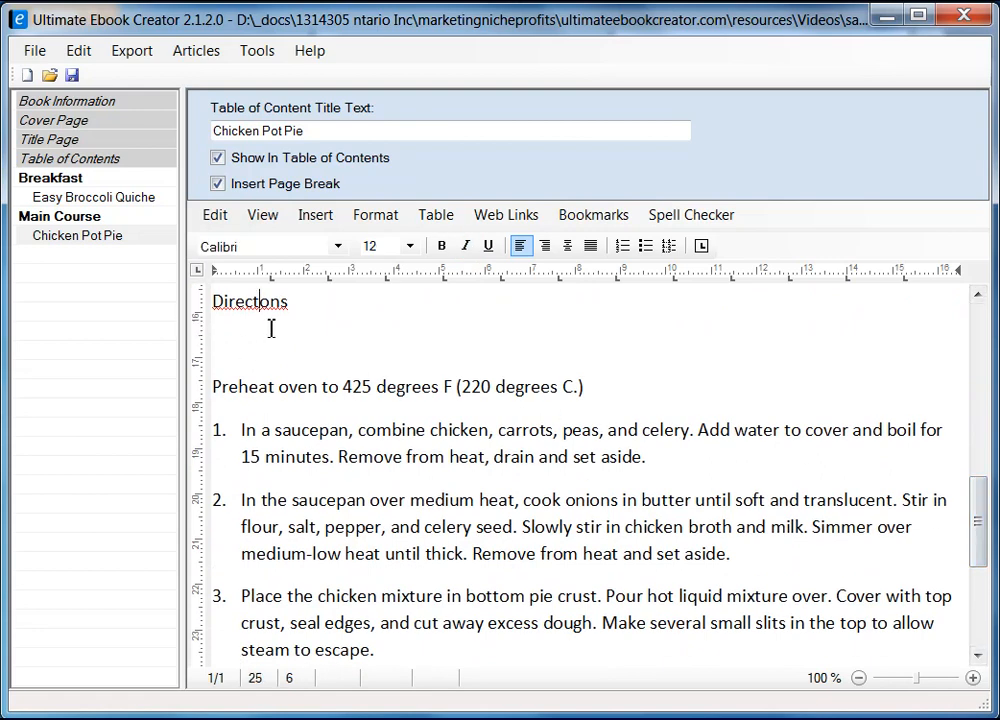
type("i")
key("Left")
key("Left")
key("Delete")
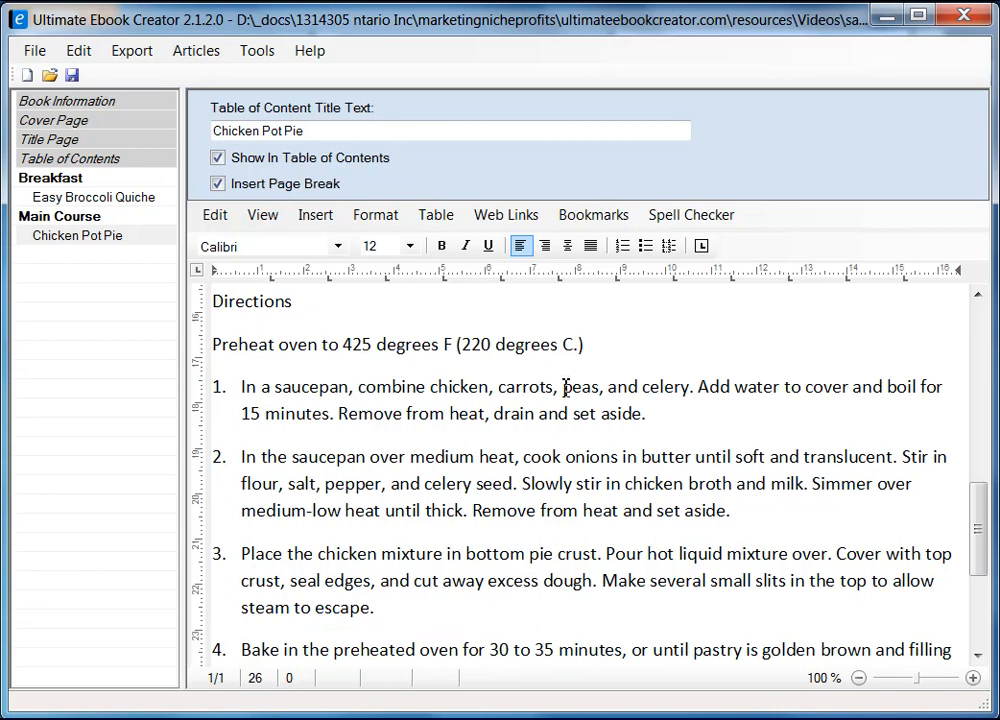
scroll(577, 447, "down", 3)
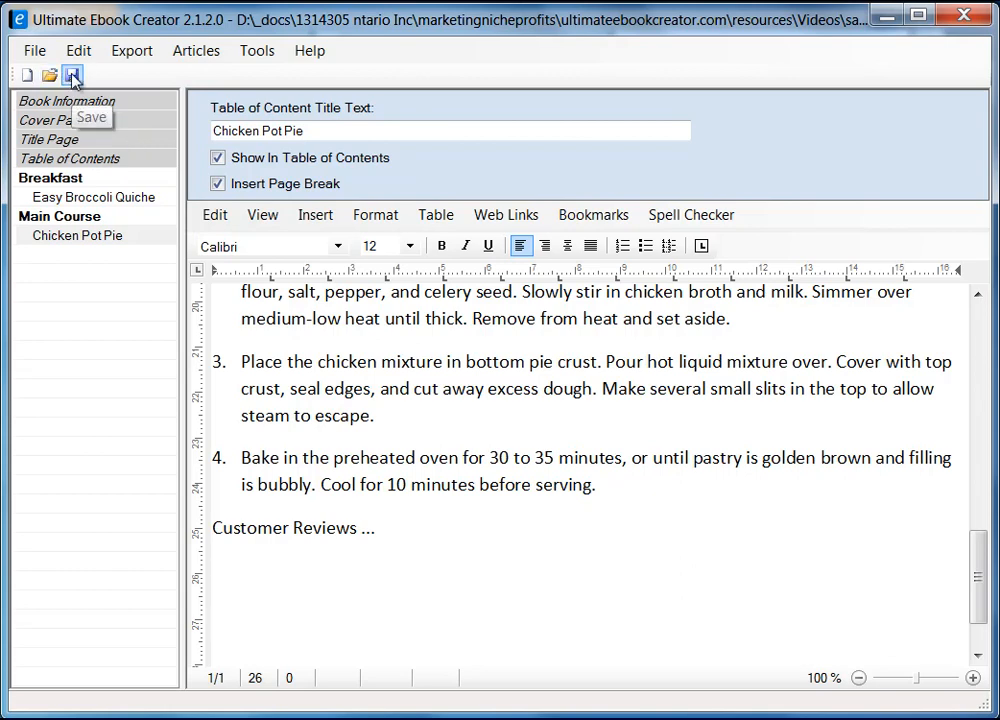
Save the ebook project and dismiss the 'Saved Ok!' confirmation.
left_click(35, 50)
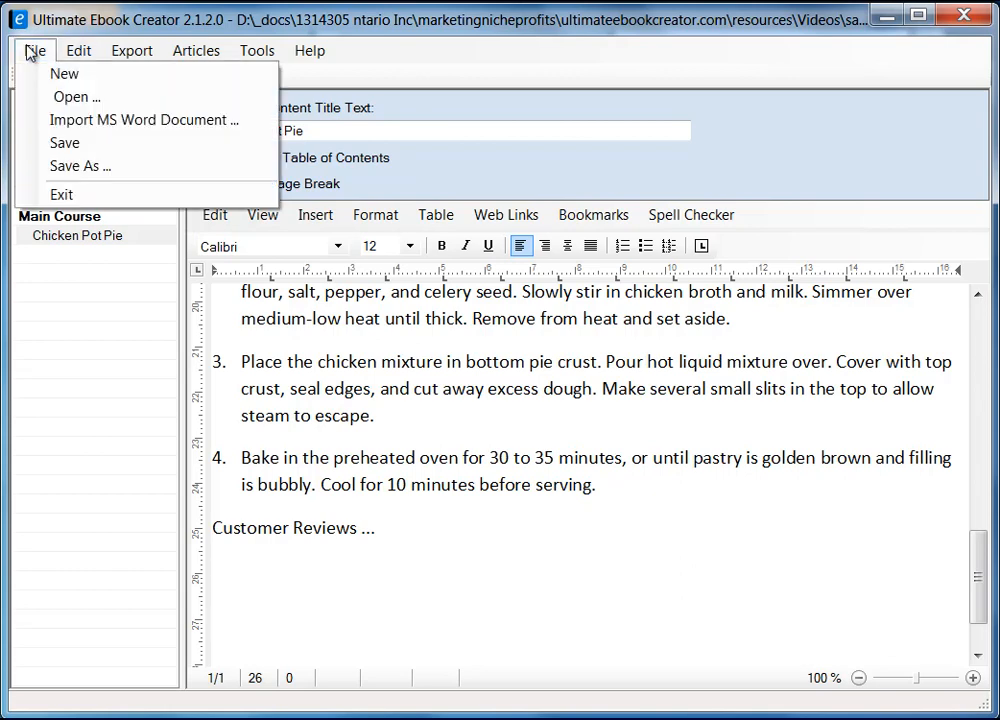
left_click(82, 143)
left_click(516, 506)
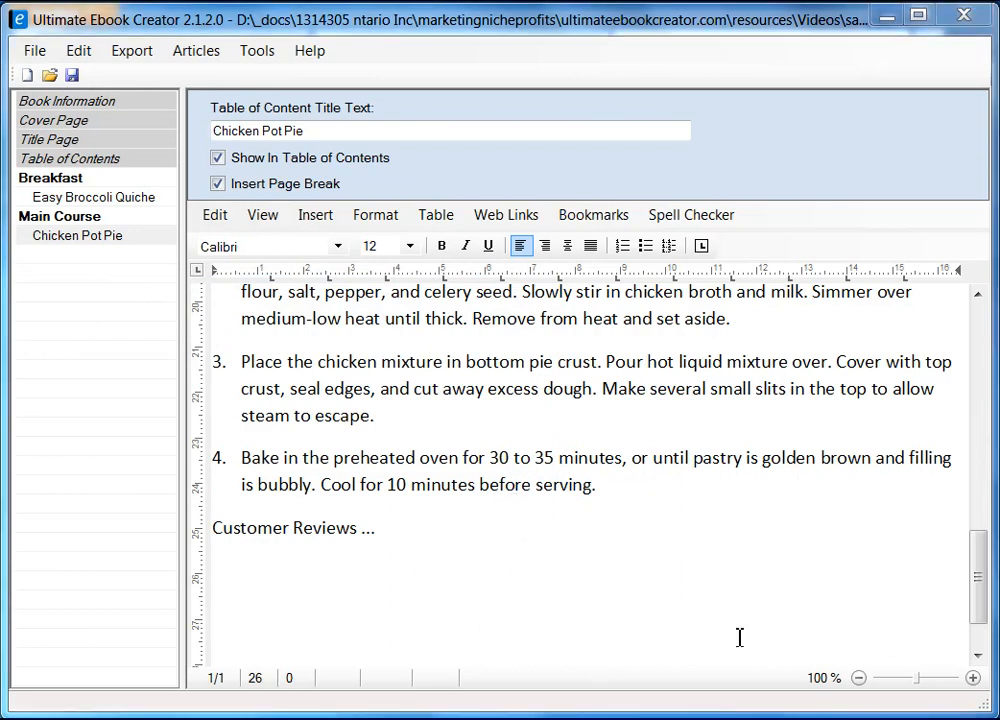
left_click(433, 533)
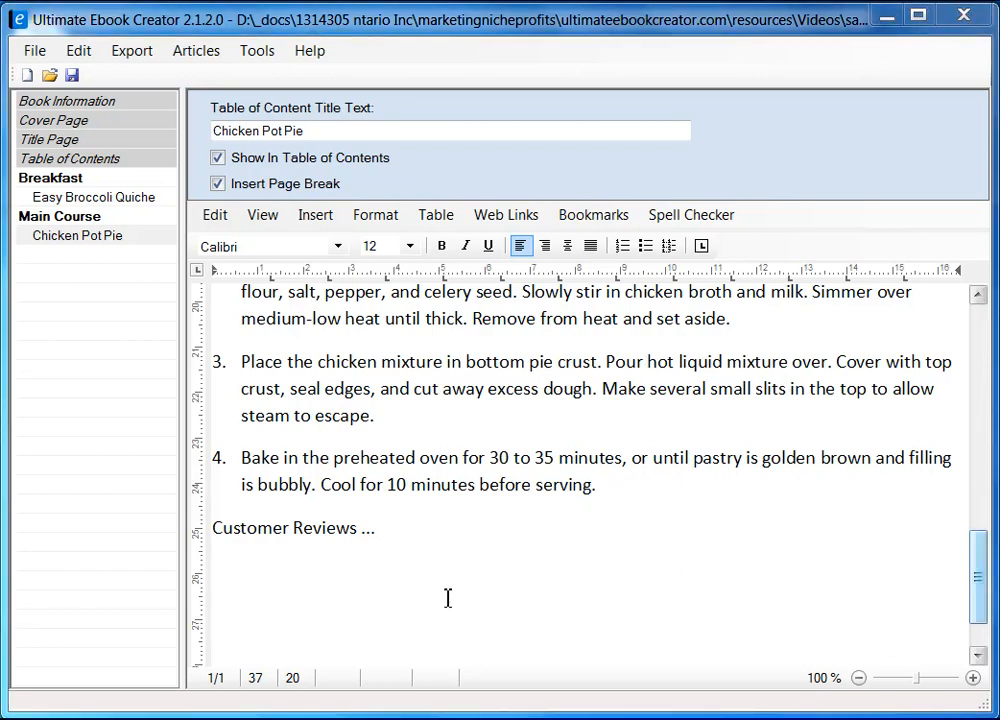
right_click(72, 379)
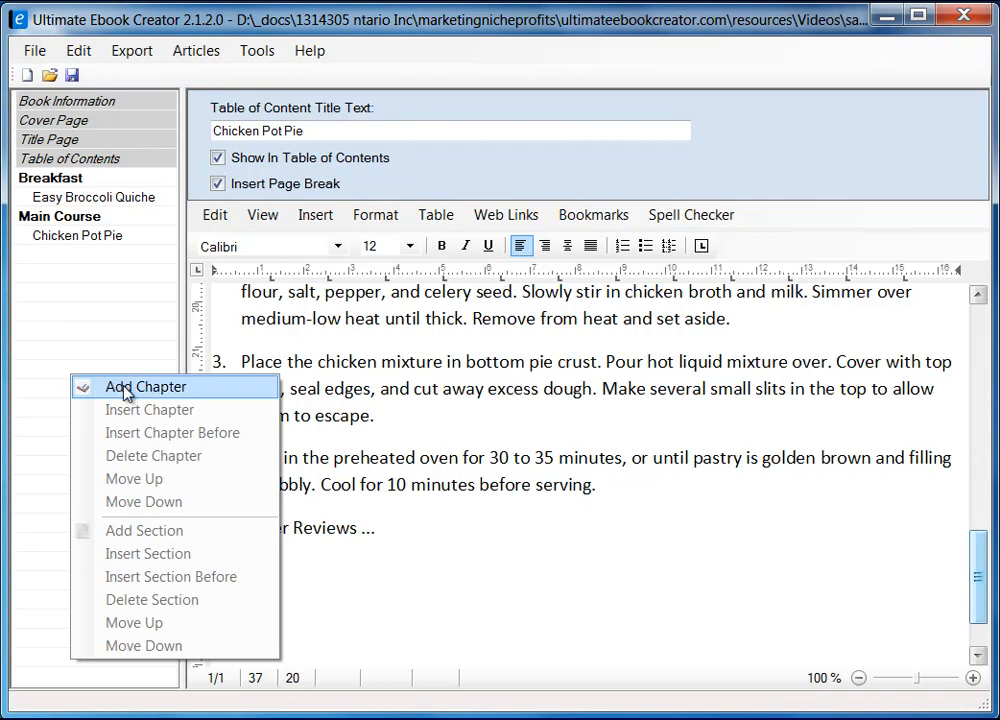
Add a new chapter titled 'Deserts' to the ebook.
left_click(127, 390)
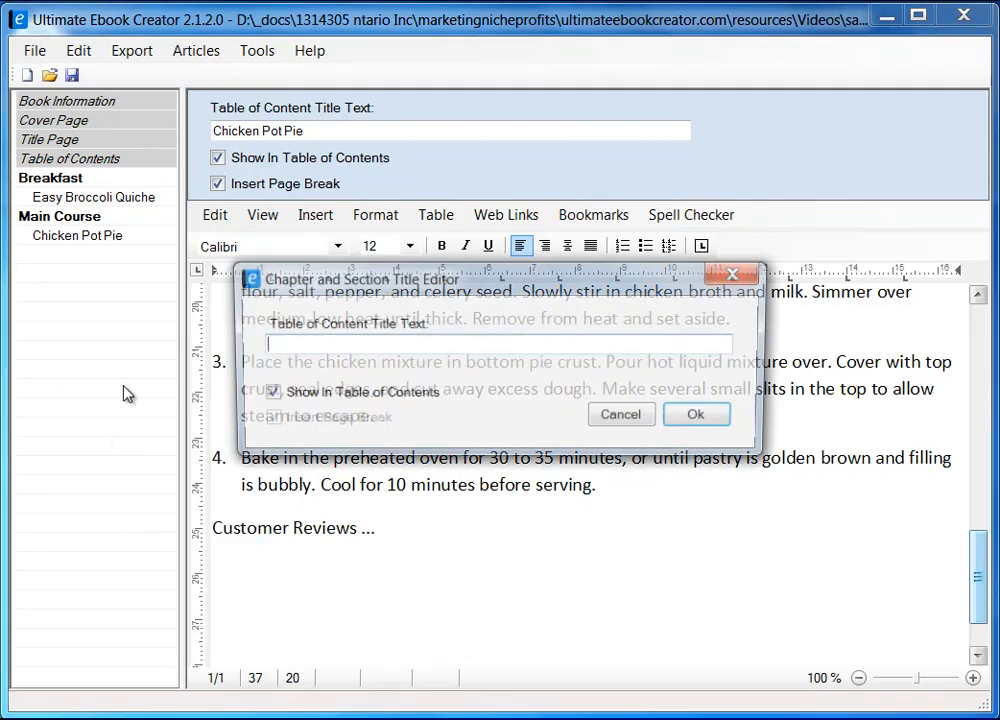
type("Deserts")
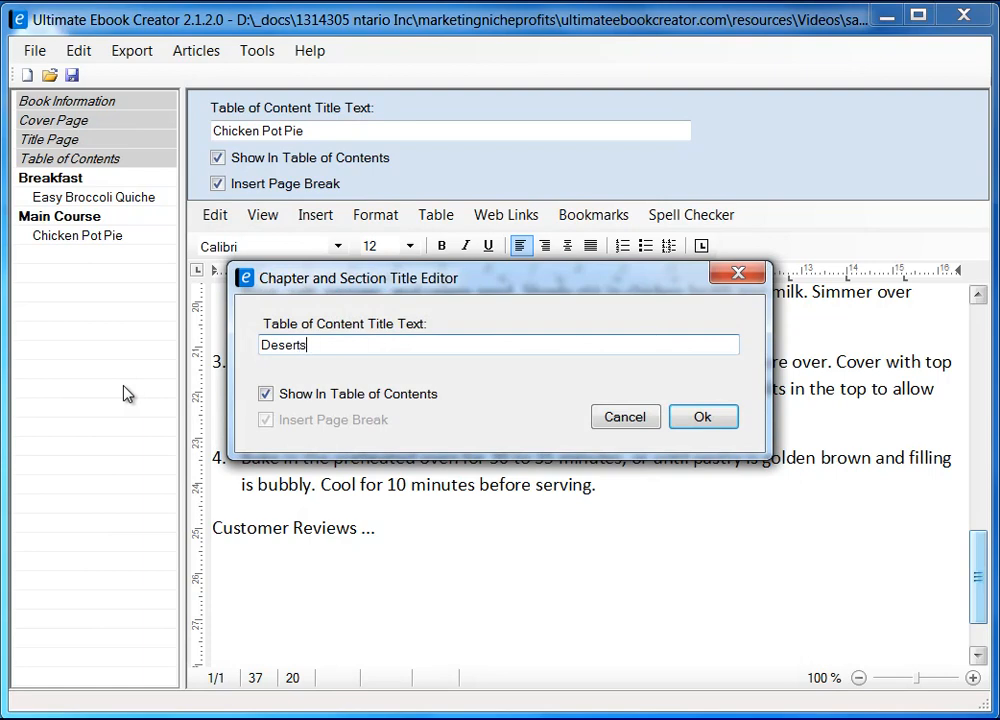
left_click(699, 417)
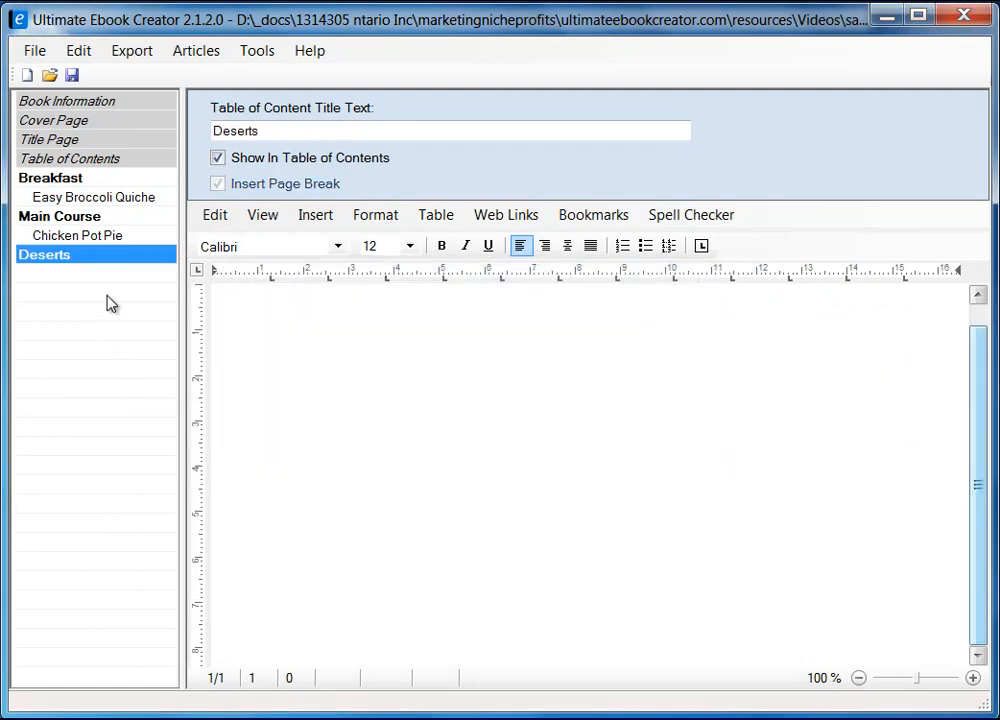
right_click(75, 258)
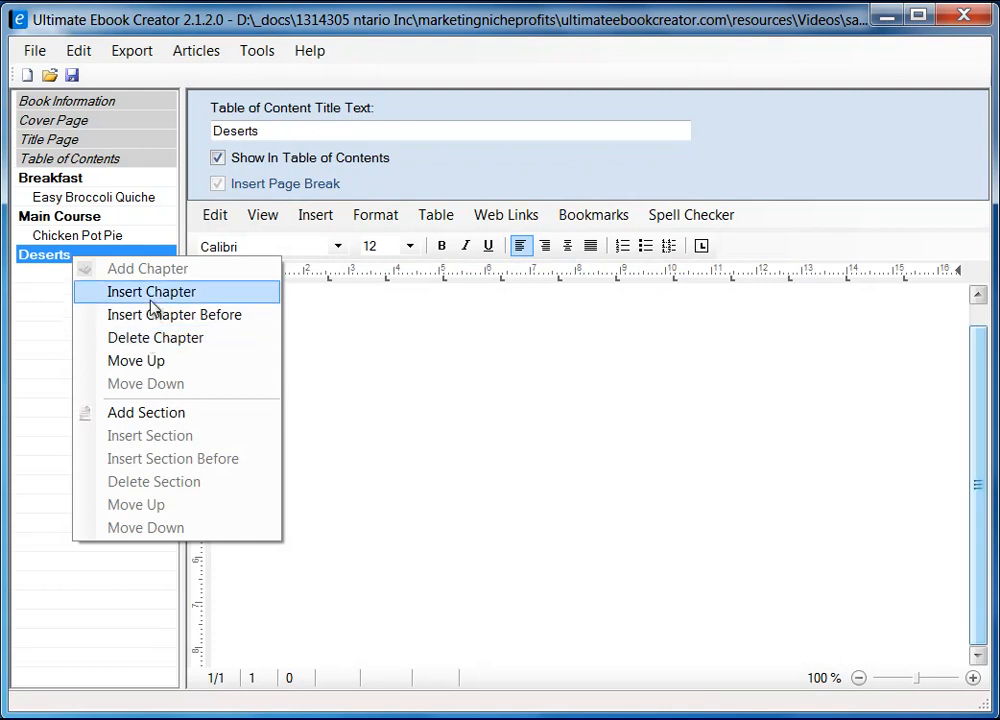
Start a new section under Deserts and copy the Extreme Chocolate Cake title from the recipe page.
left_click(140, 414)
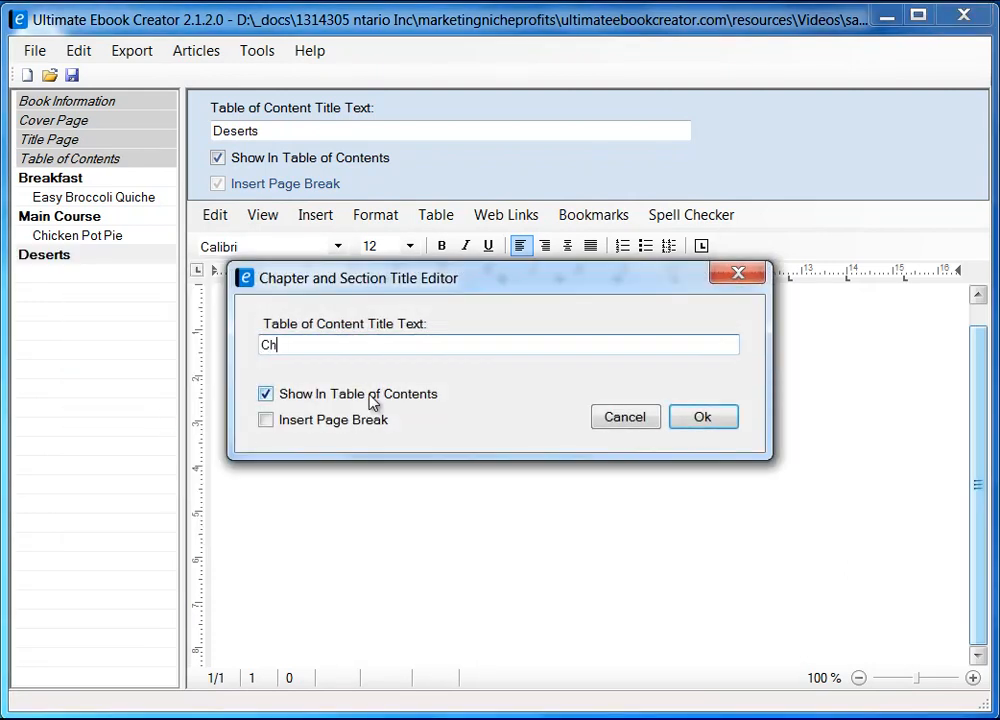
key("alt+Tab")
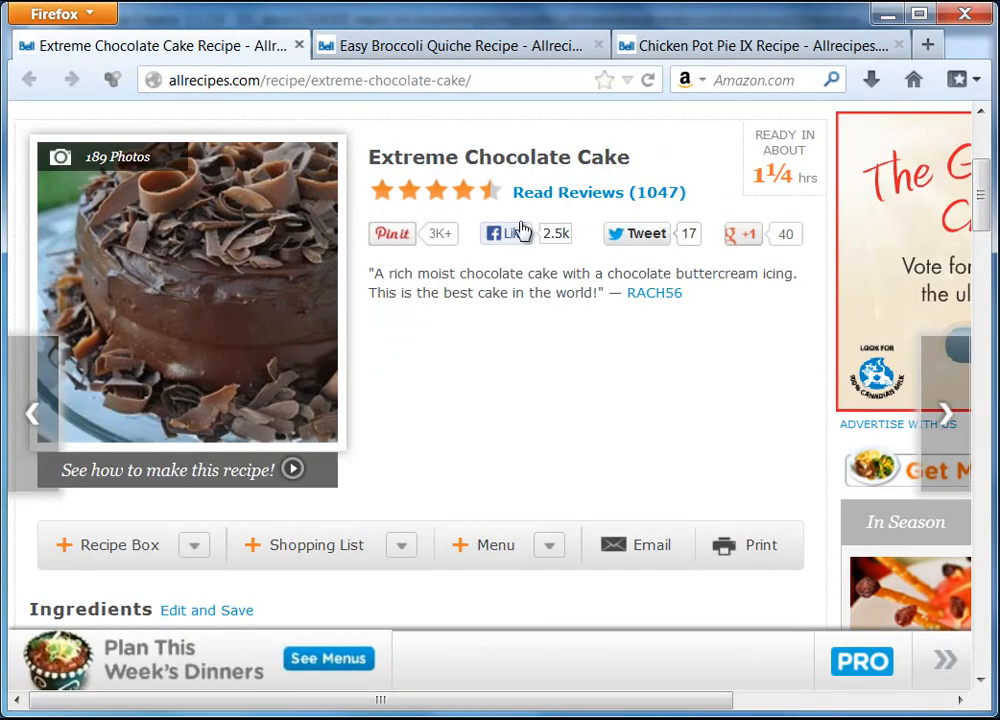
left_click_drag(372, 160, 620, 157)
right_click(612, 164)
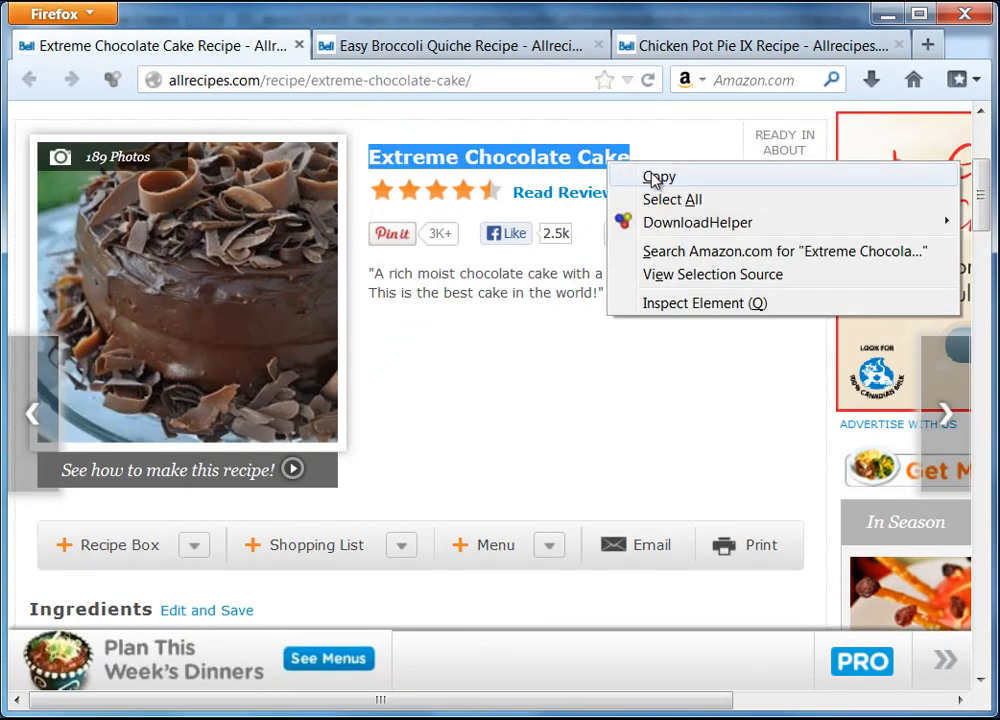
left_click(652, 177)
left_click(886, 13)
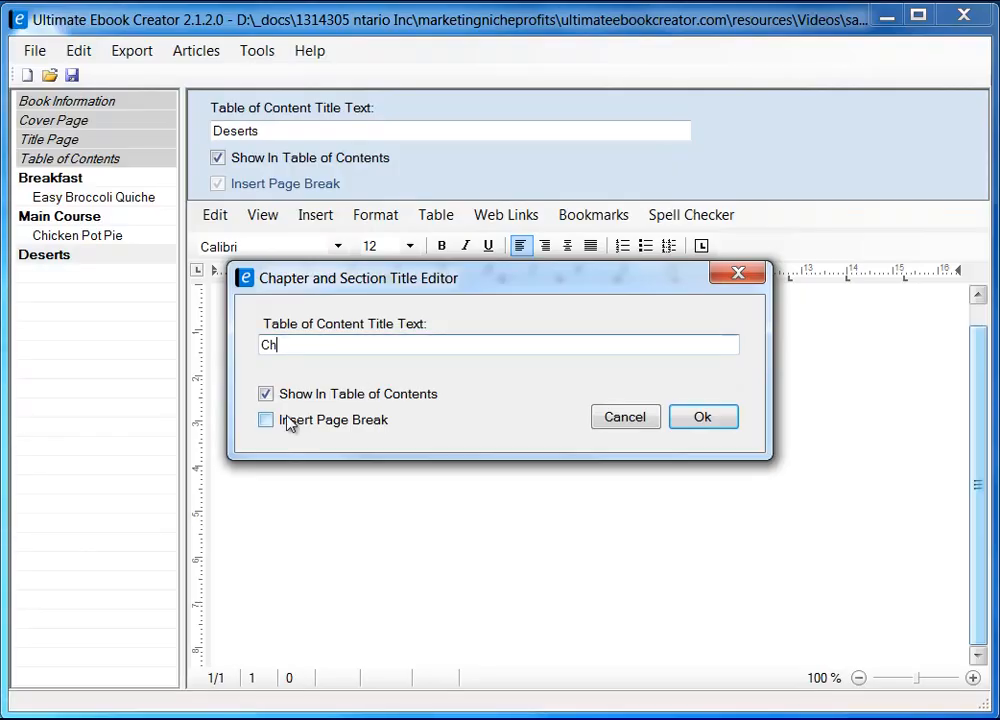
Title the section 'Extreme Chocolate Cake' with Insert Page Break ticked and confirm it.
double_click(305, 343)
right_click(306, 344)
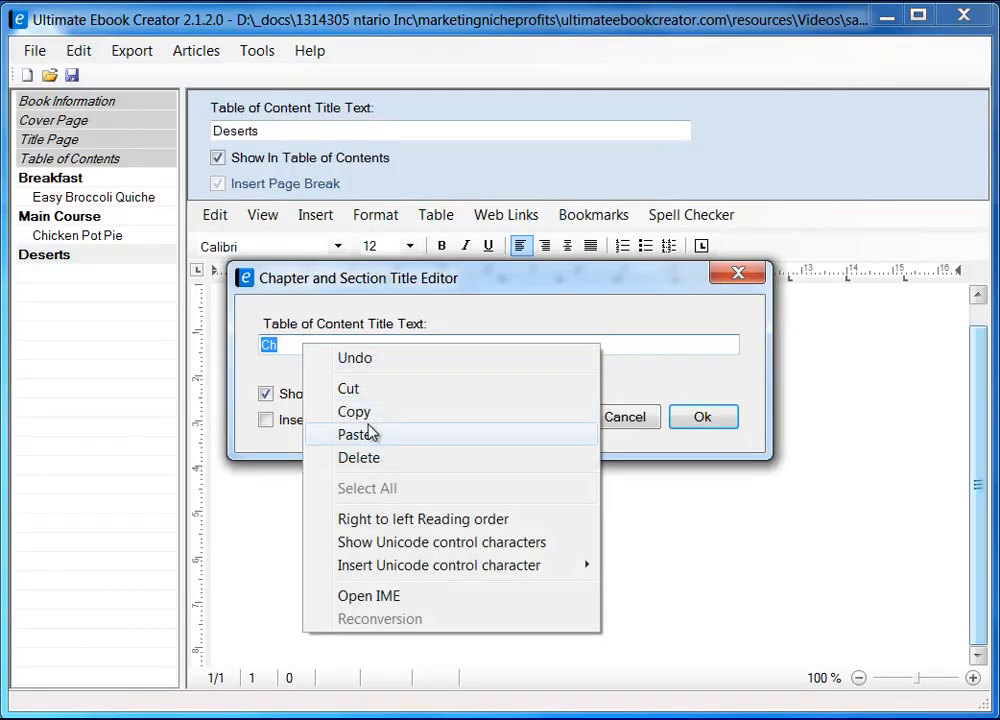
left_click(368, 435)
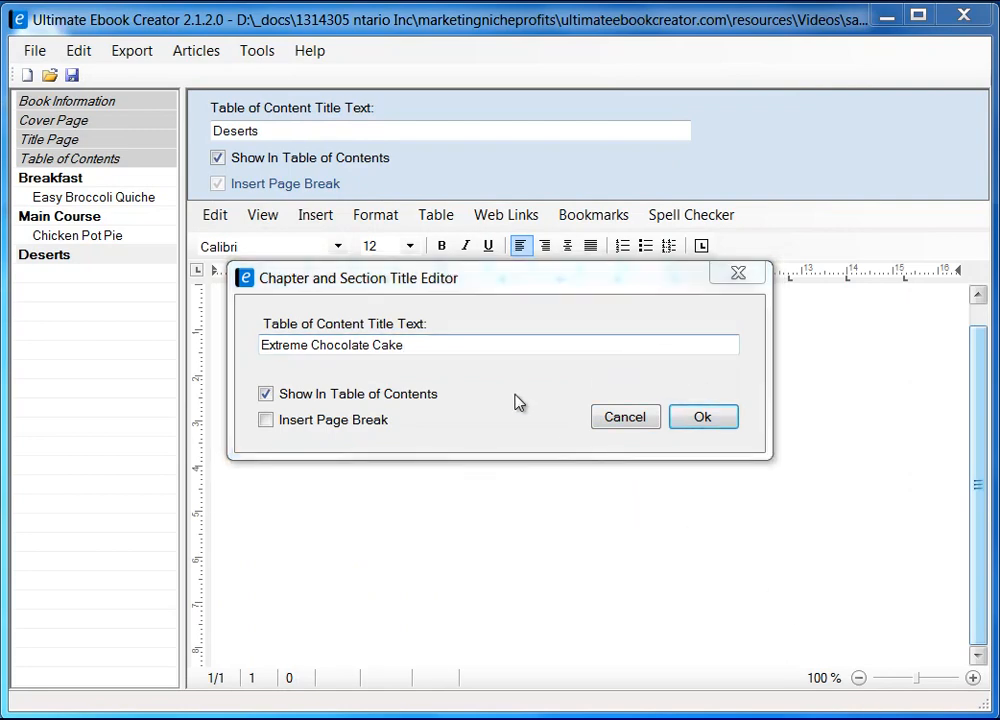
left_click(266, 421)
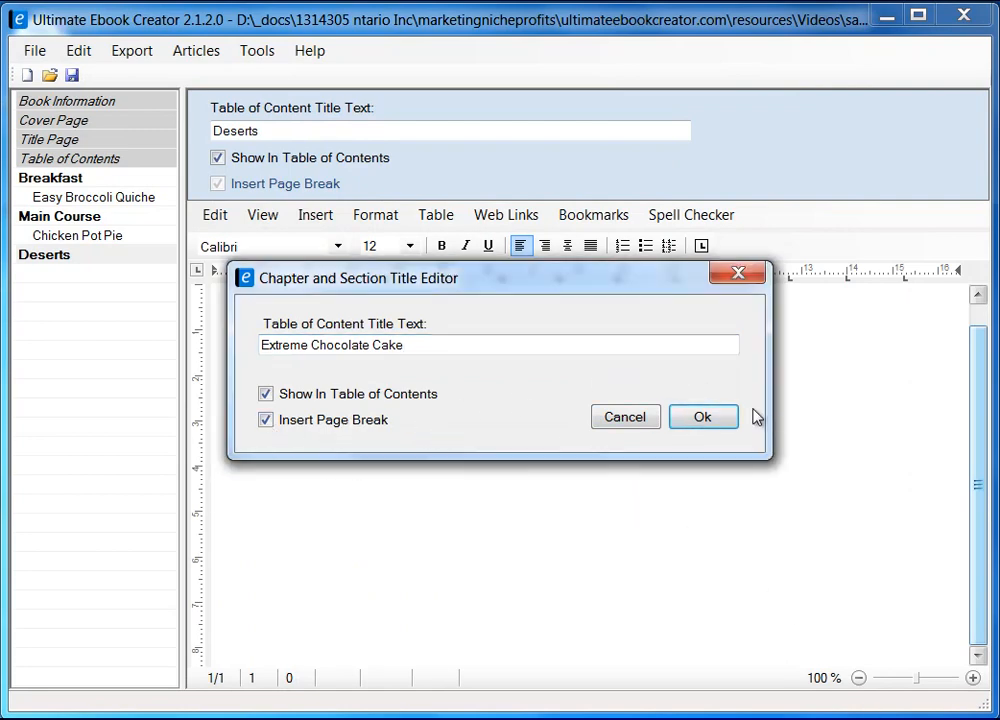
left_click(694, 420)
left_click(366, 348)
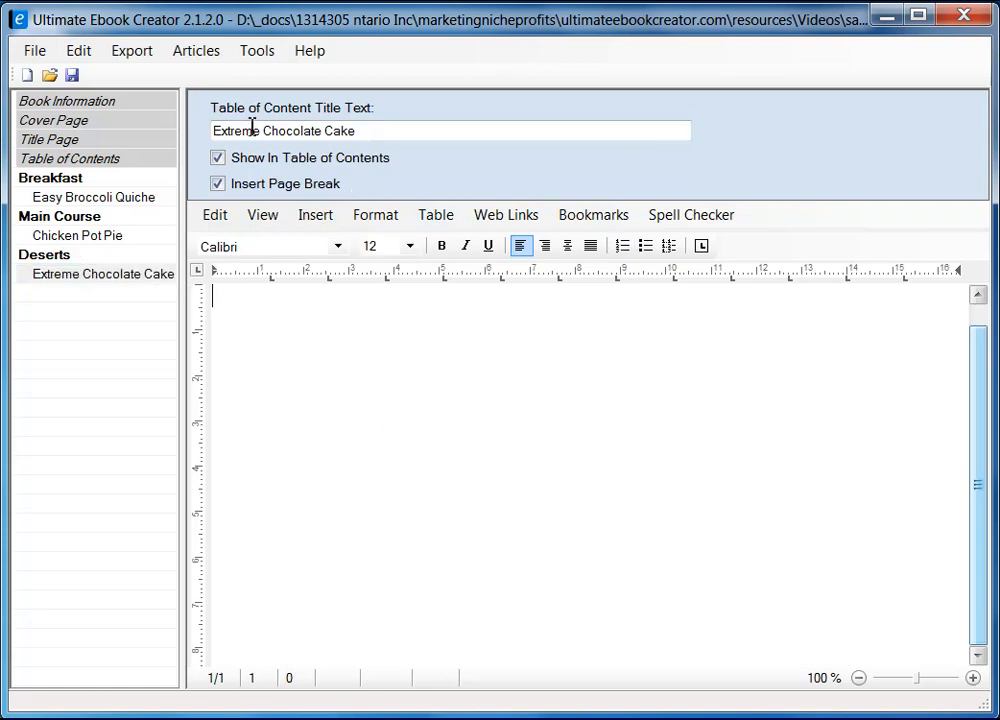
left_click(262, 215)
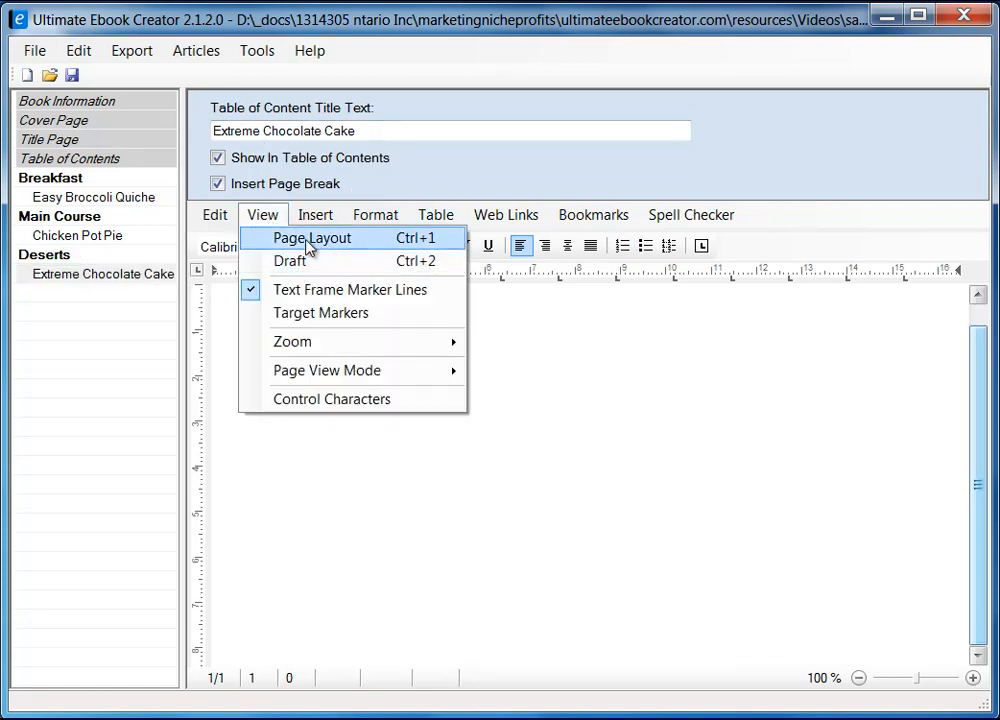
Switch the editor to Page Layout view for the empty Extreme Chocolate Cake section.
left_click(308, 240)
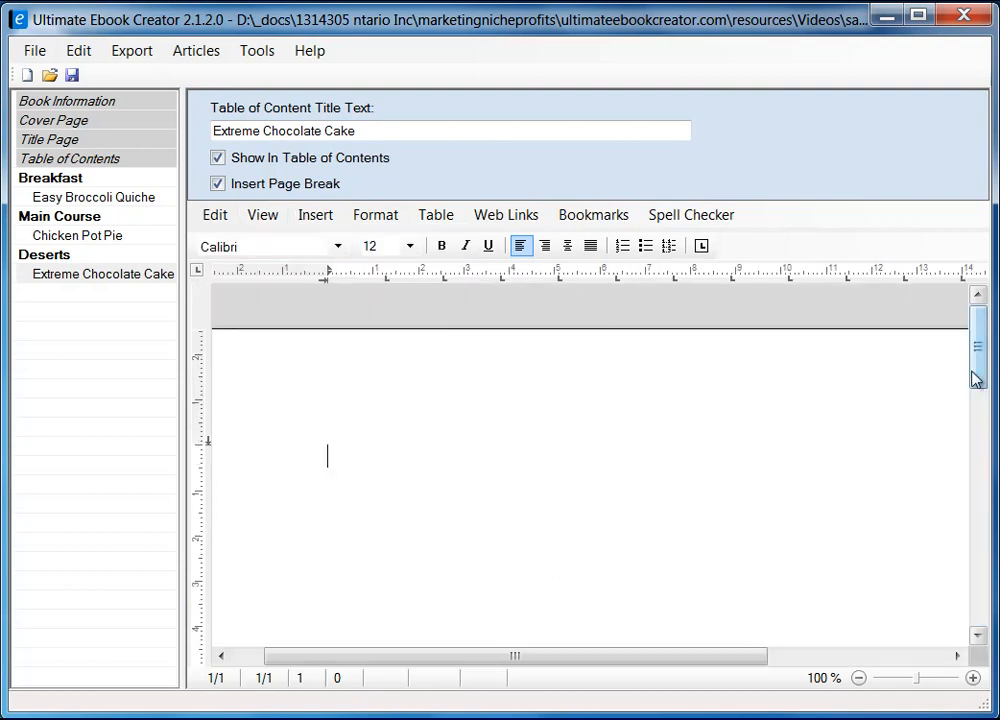
left_click_drag(978, 363, 978, 384)
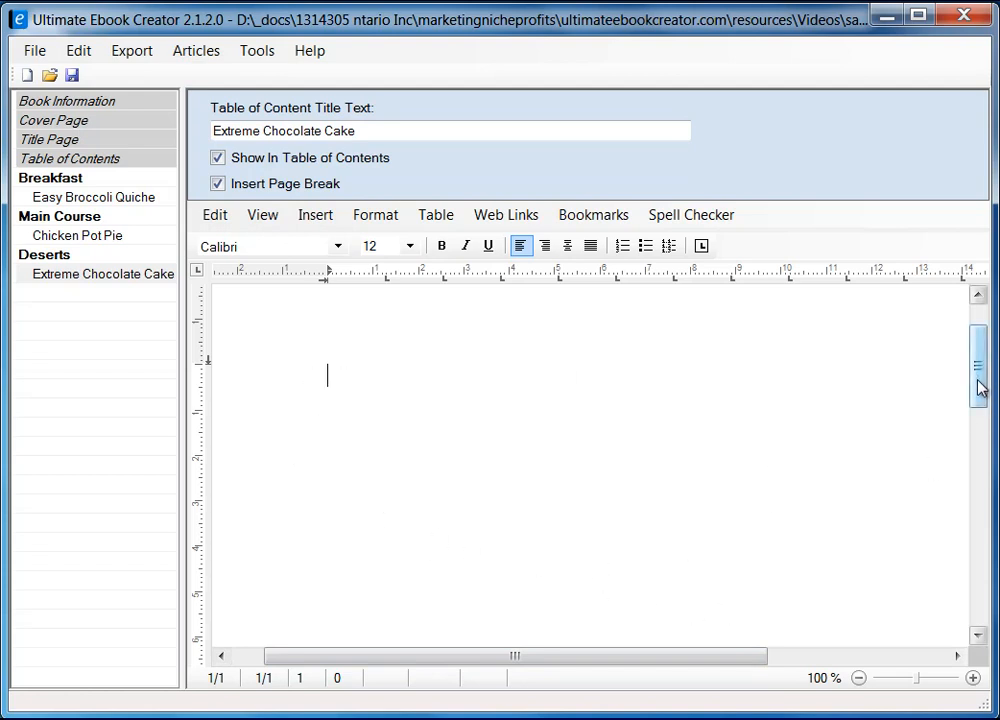
mouse_move(979, 388)
left_mouse_down()
mouse_move(978, 359)
mouse_move(978, 383)
left_mouse_up()
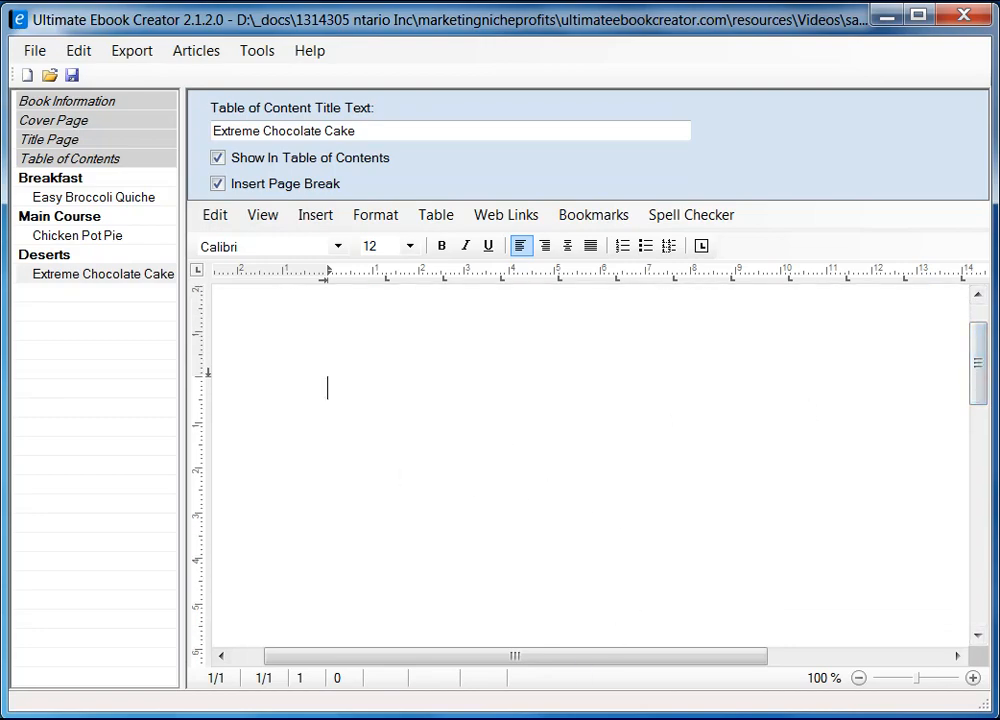
key("alt+Tab")
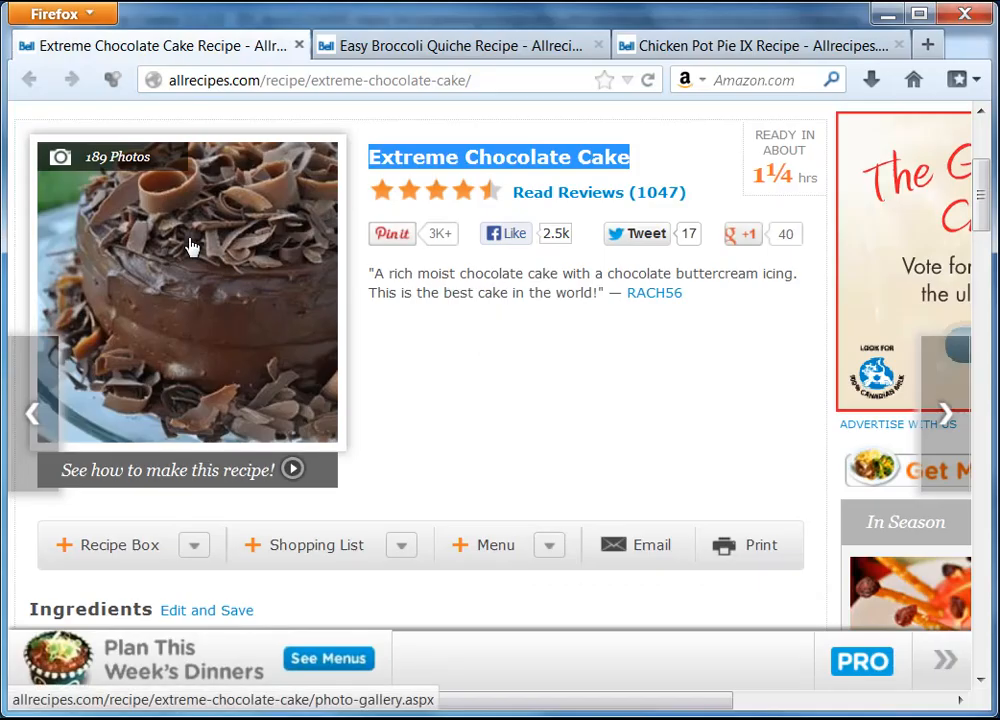
Close the cake photo gallery overlay on the allrecipes page.
left_click(190, 247)
right_click(189, 240)
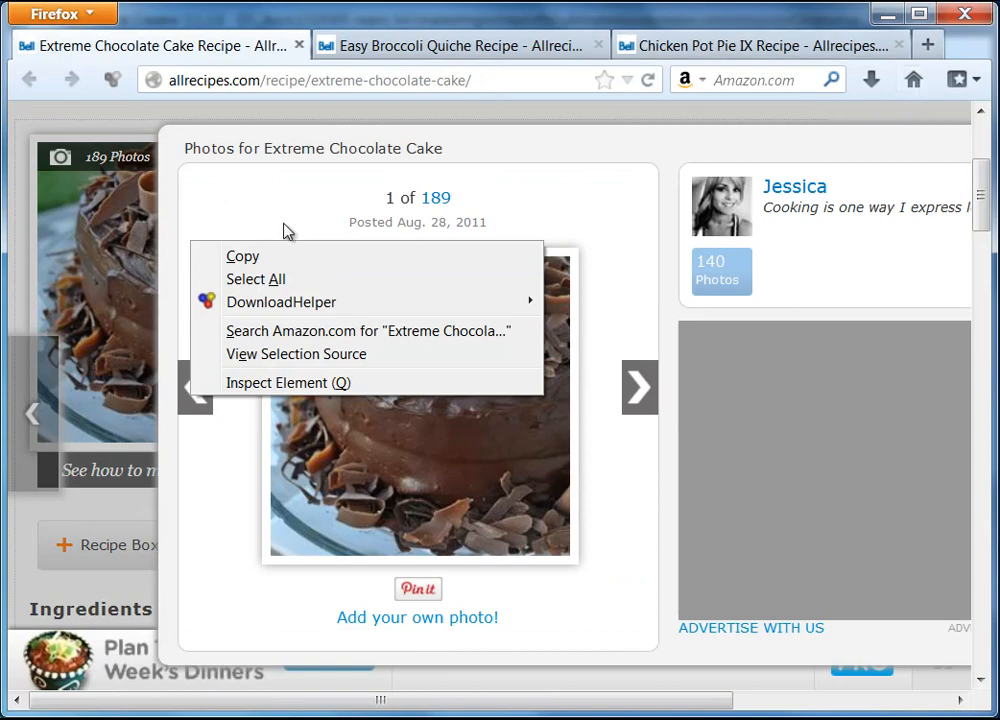
left_click(869, 150)
key("ctrl+a")
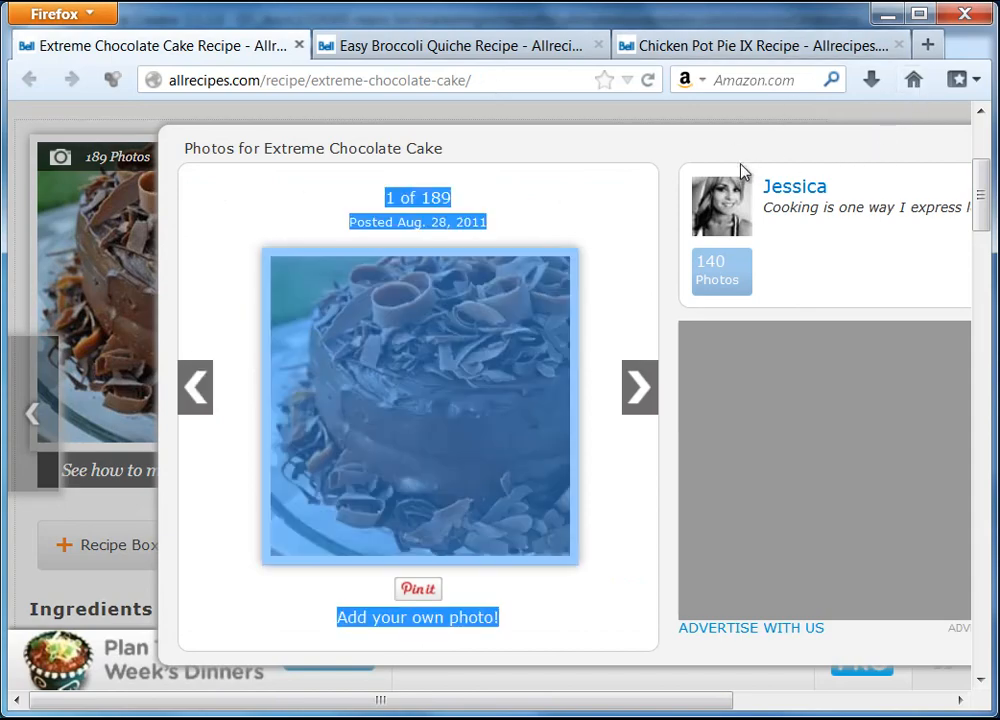
left_click_drag(600, 700, 860, 697)
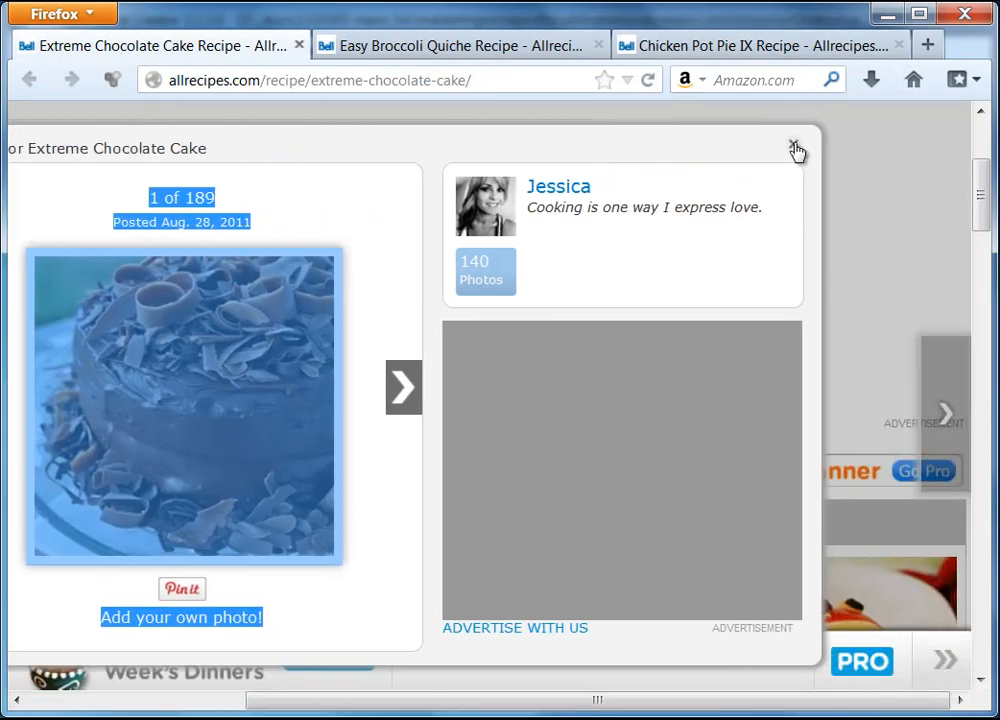
left_click(795, 146)
left_click_drag(666, 708, 368, 704)
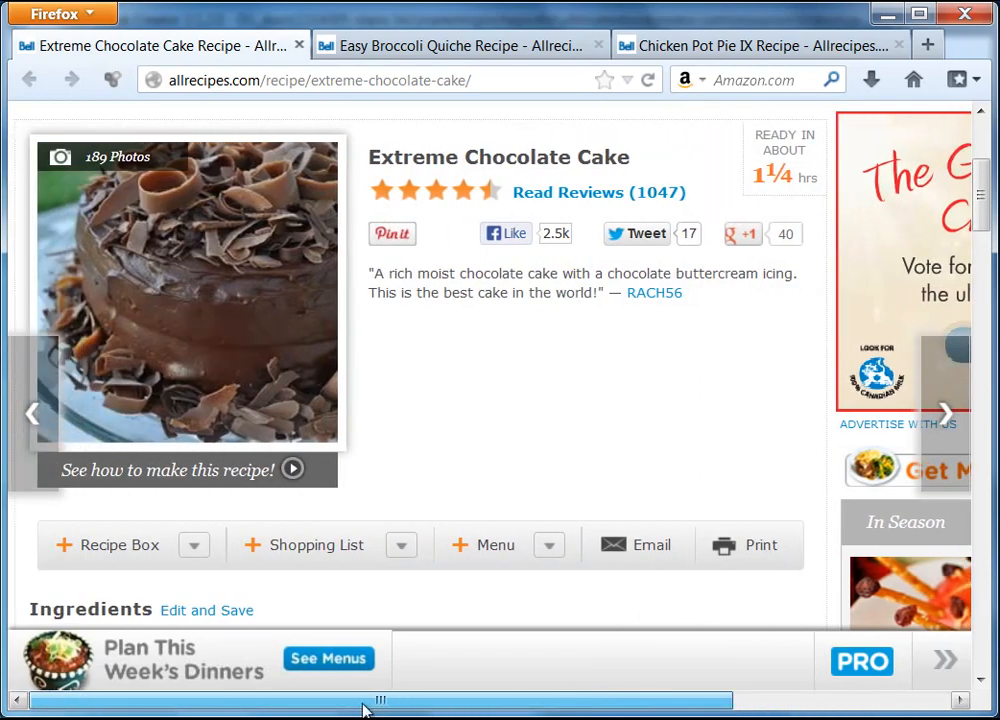
Copy the Extreme Chocolate Cake photo image and return to the ebook editor.
right_click(181, 239)
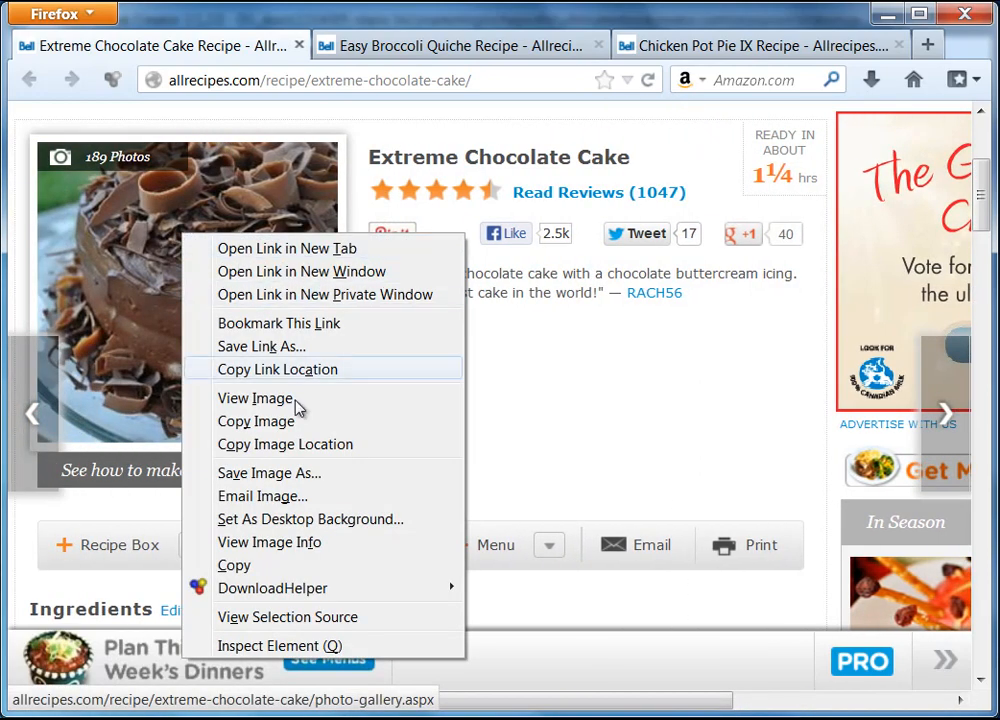
left_click(278, 425)
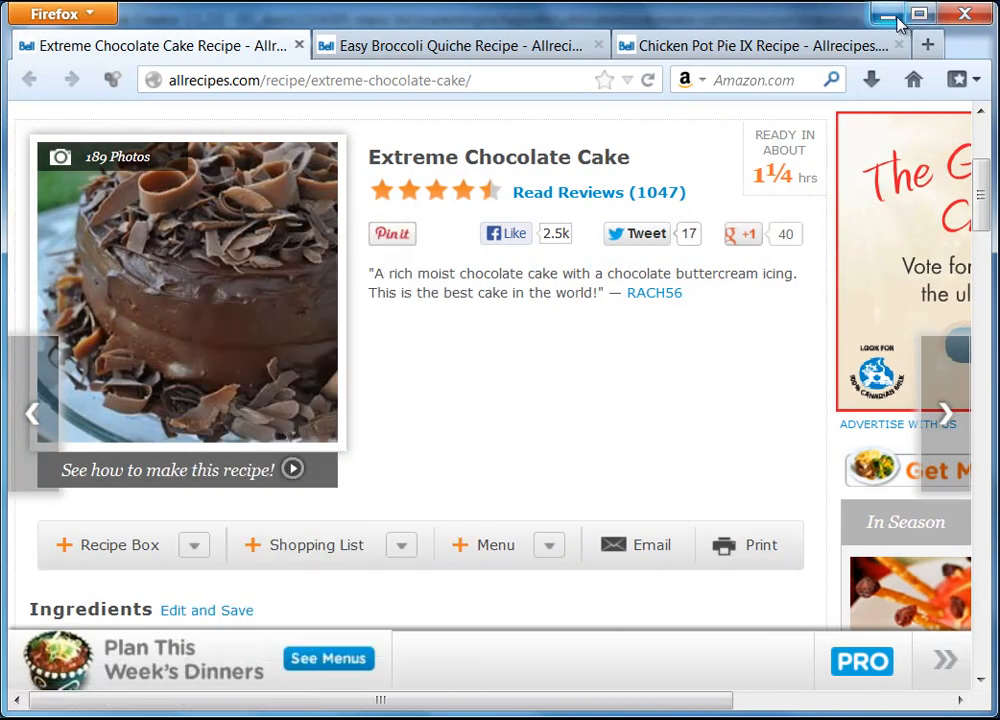
left_click(887, 15)
right_click(355, 391)
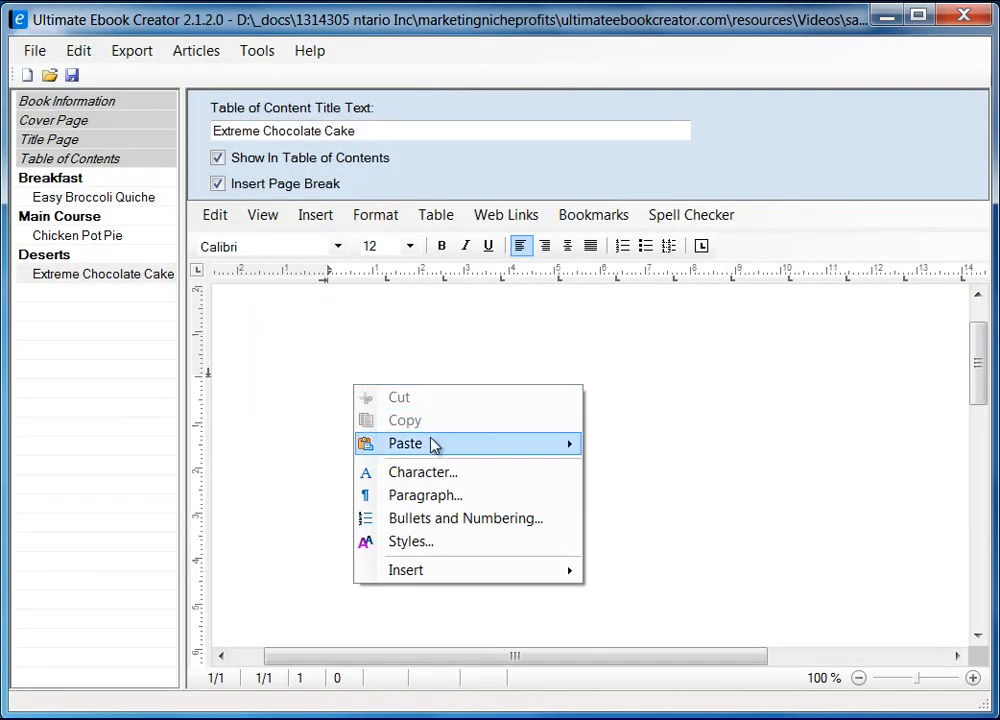
Paste the copied cake photo into the Extreme Chocolate Cake page.
mouse_move(471, 448)
left_click(639, 497)
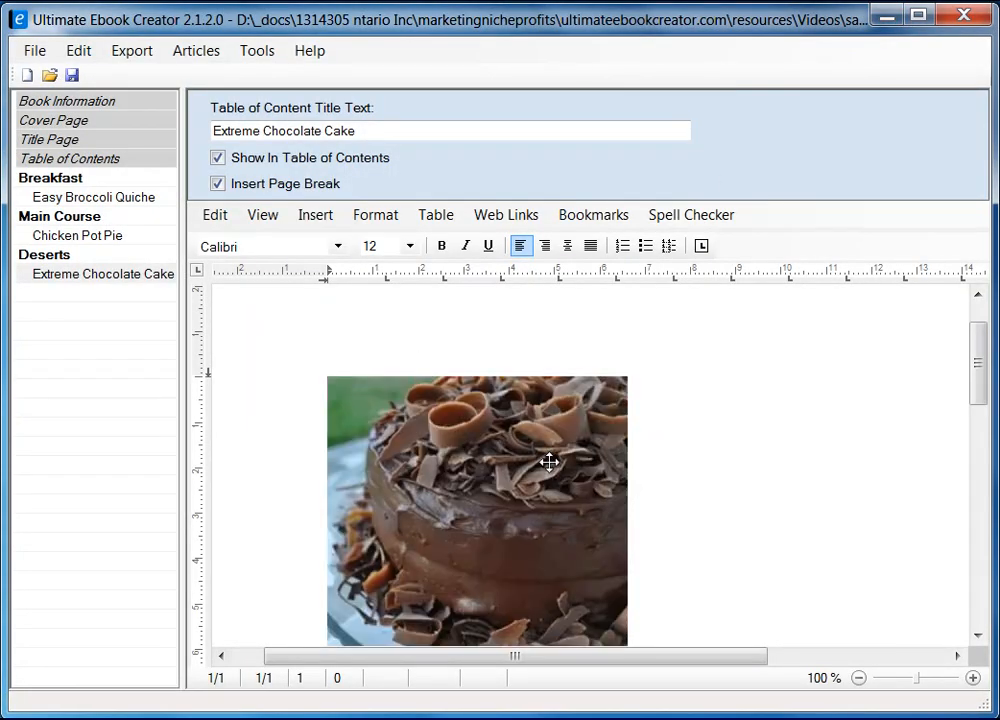
scroll(978, 392, "down", 1)
scroll(980, 393, "down", 1)
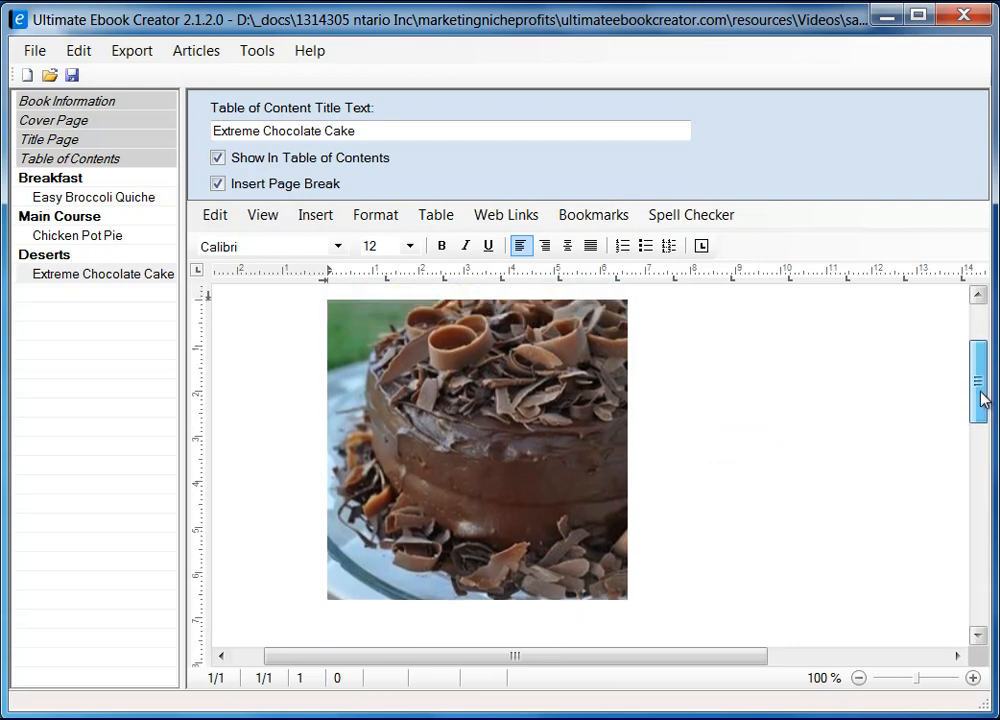
Open the photo's Format settings and accept them with square text wrapping.
left_click(596, 401)
right_click(581, 400)
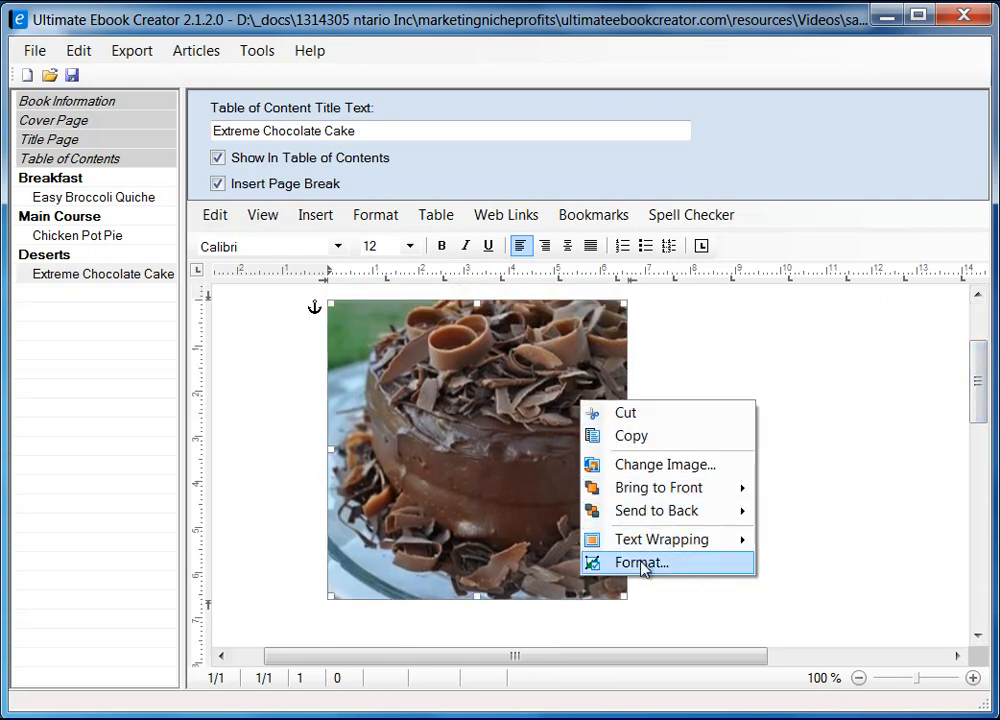
mouse_move(665, 542)
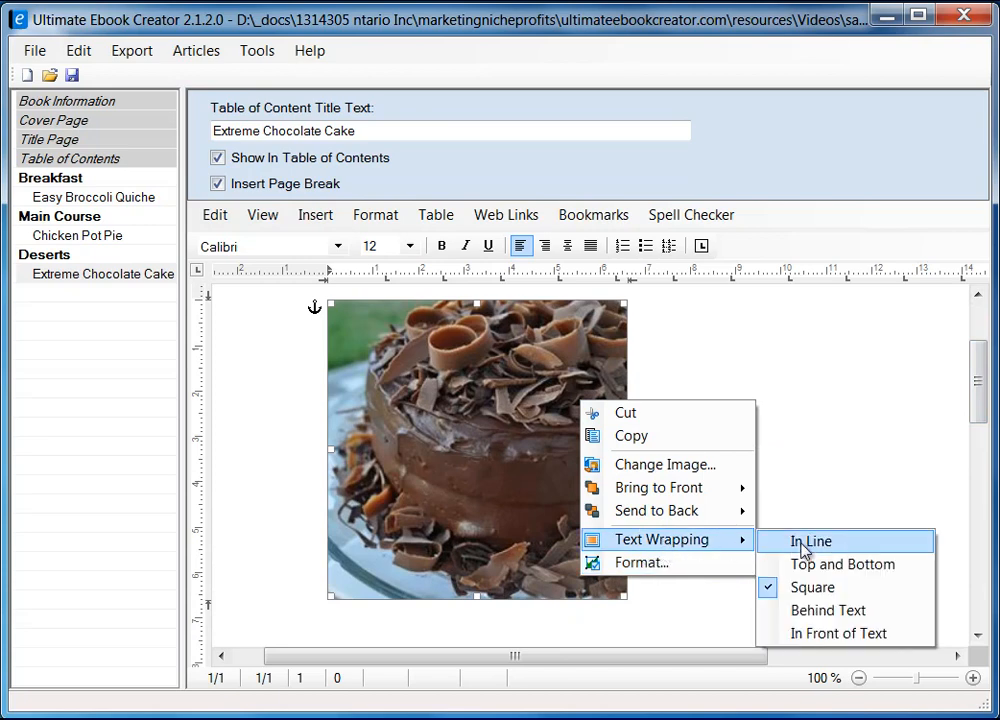
left_click(652, 571)
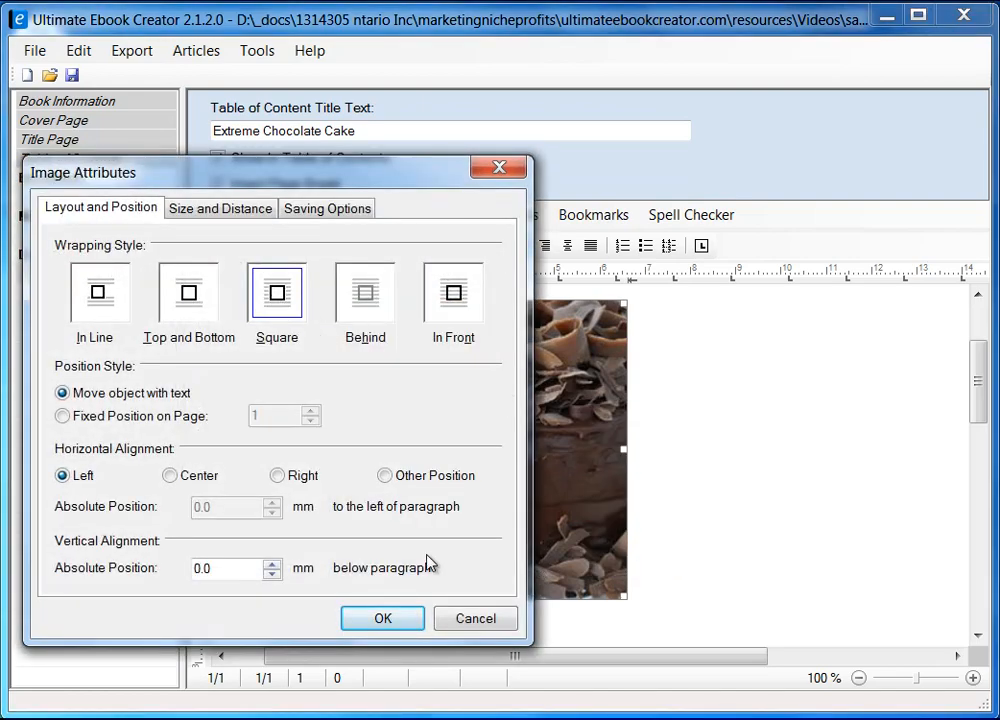
left_click(383, 619)
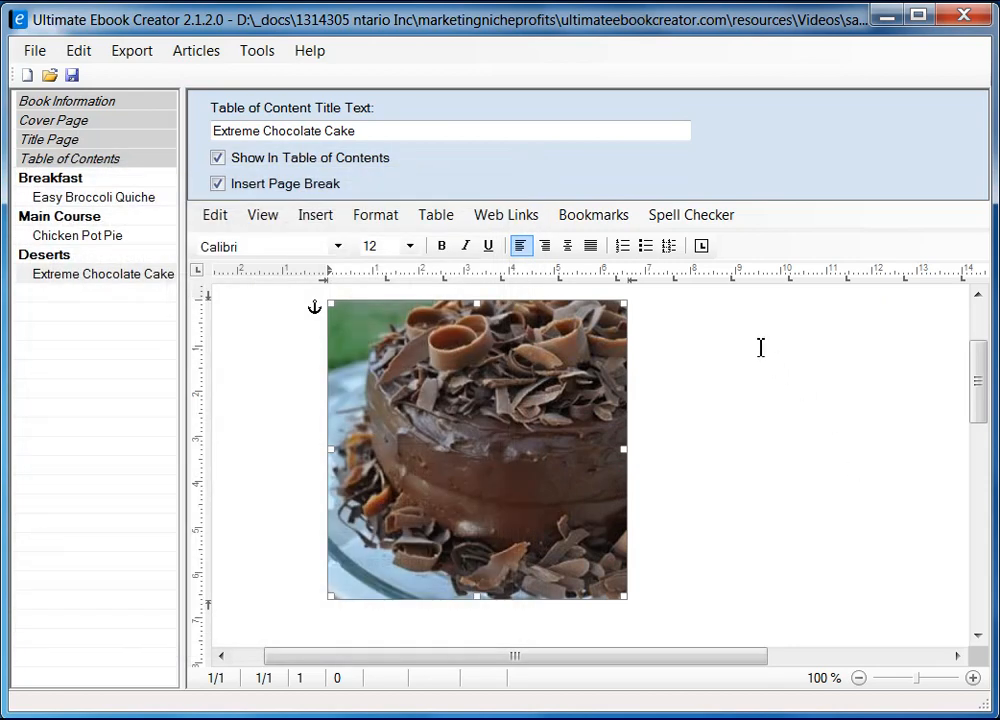
scroll(746, 334, "up", 2)
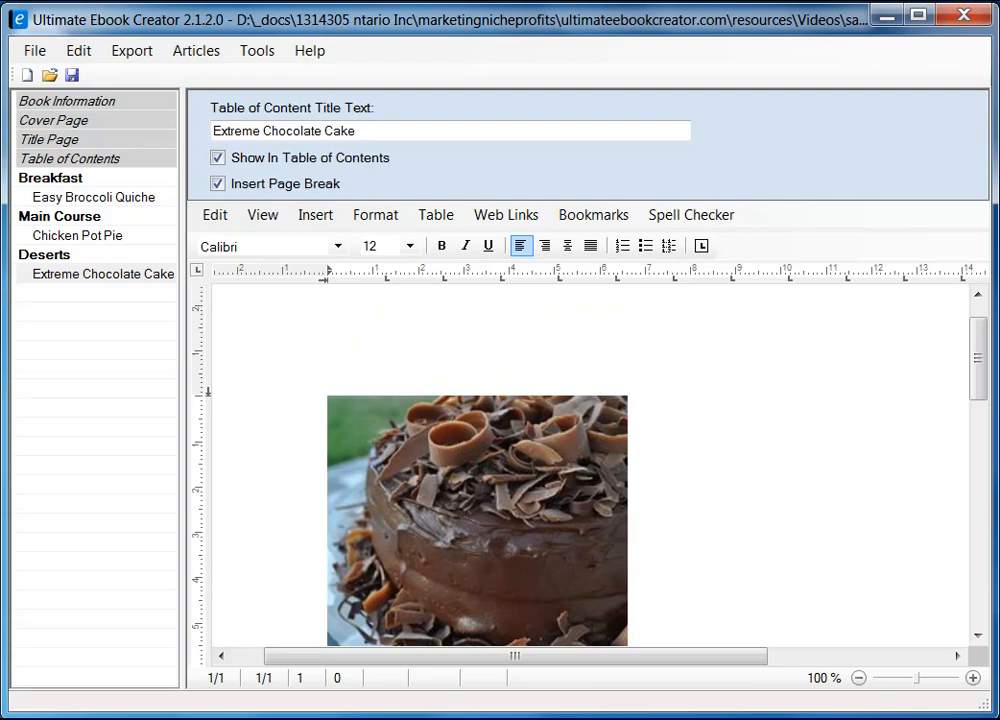
Copy the 'Extreme Chocolate Cake' title from the recipe page and paste it unformatted beside the photo.
key("alt+Tab")
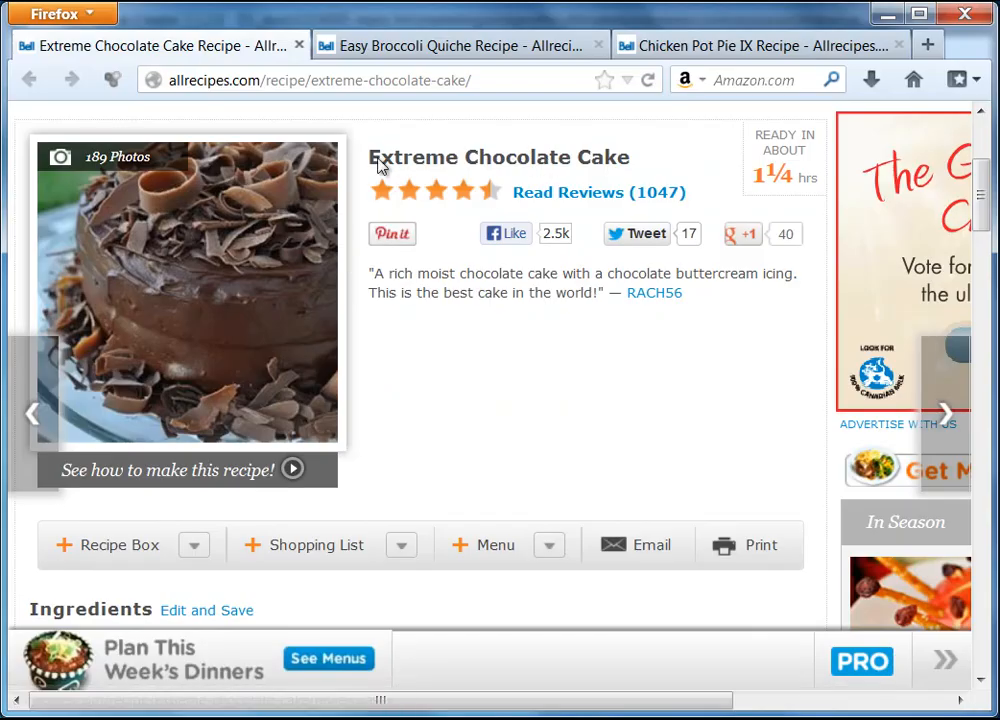
left_click_drag(371, 163, 634, 170)
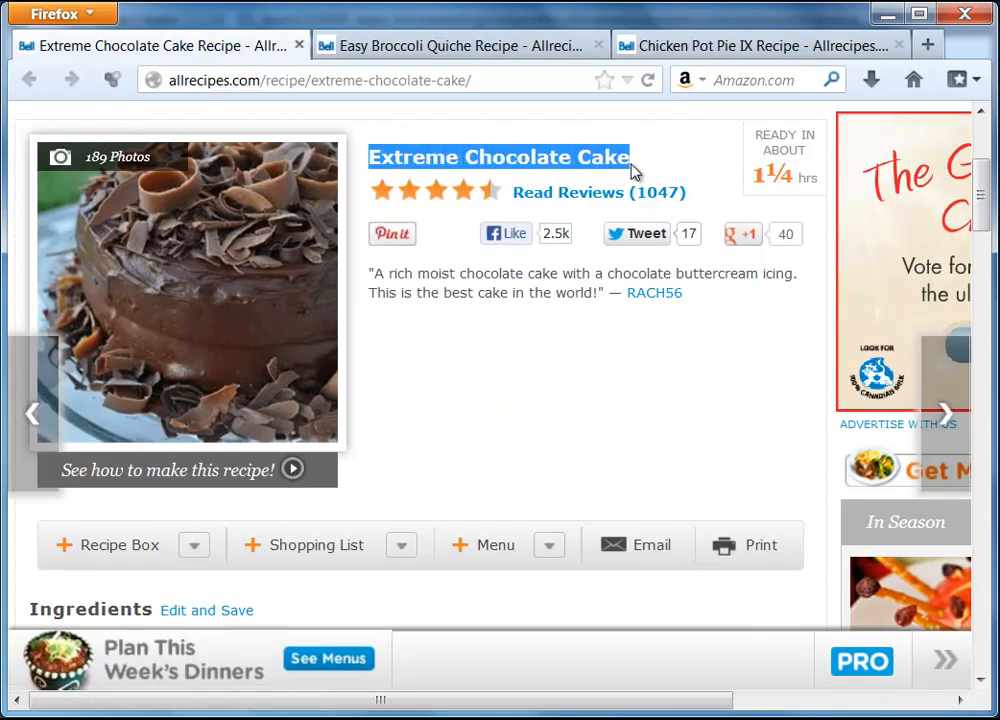
right_click(623, 168)
left_click(667, 181)
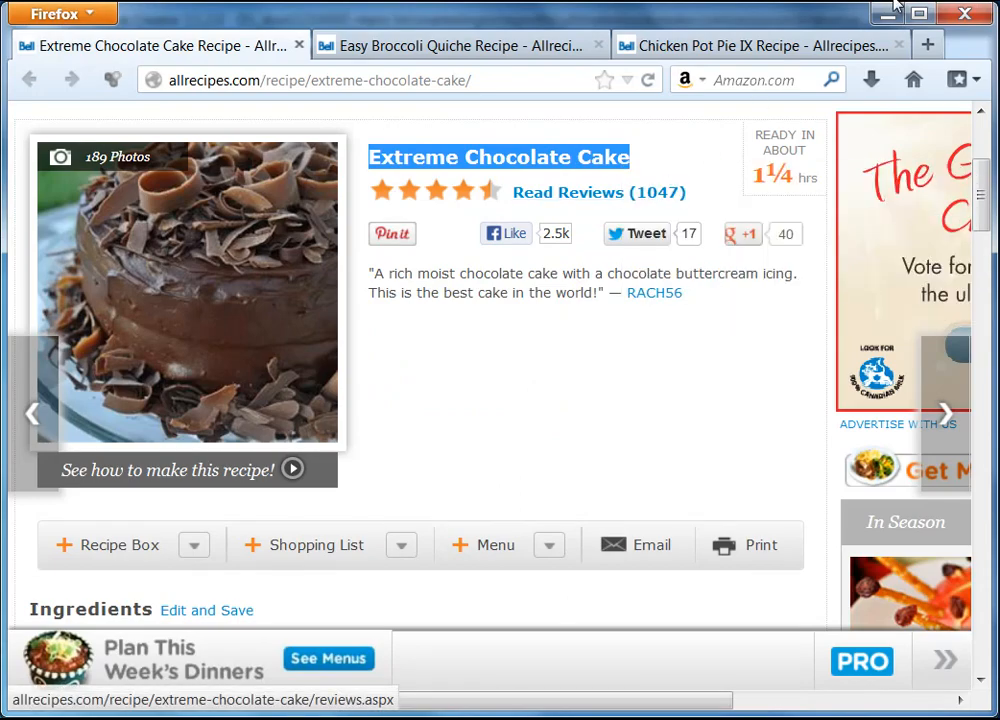
left_click(886, 15)
right_click(694, 403)
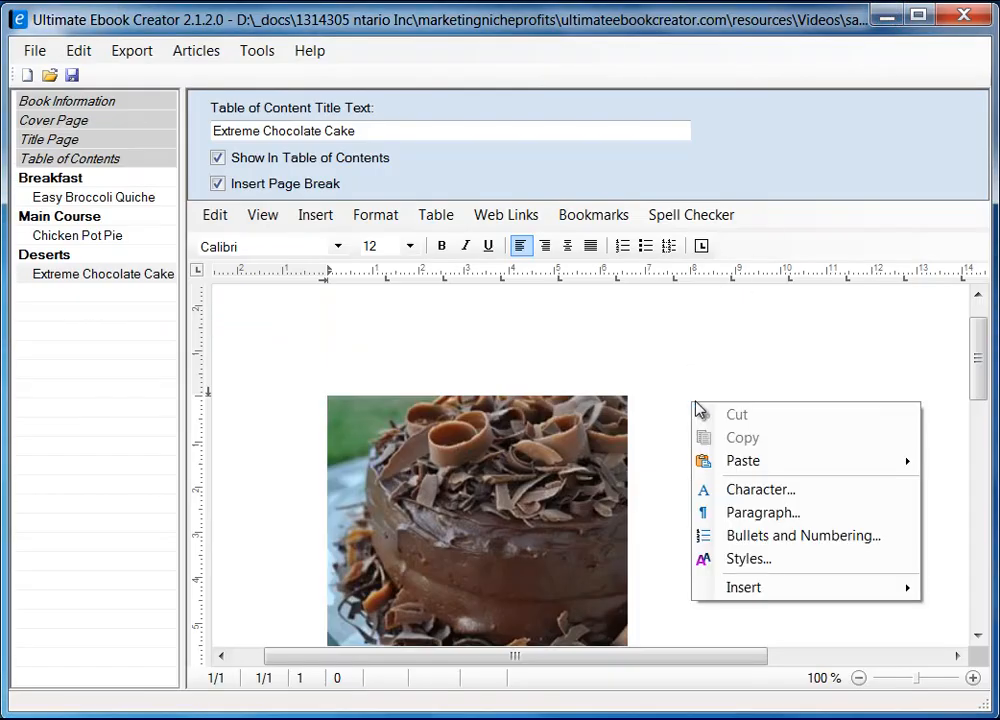
mouse_move(763, 462)
left_click(958, 485)
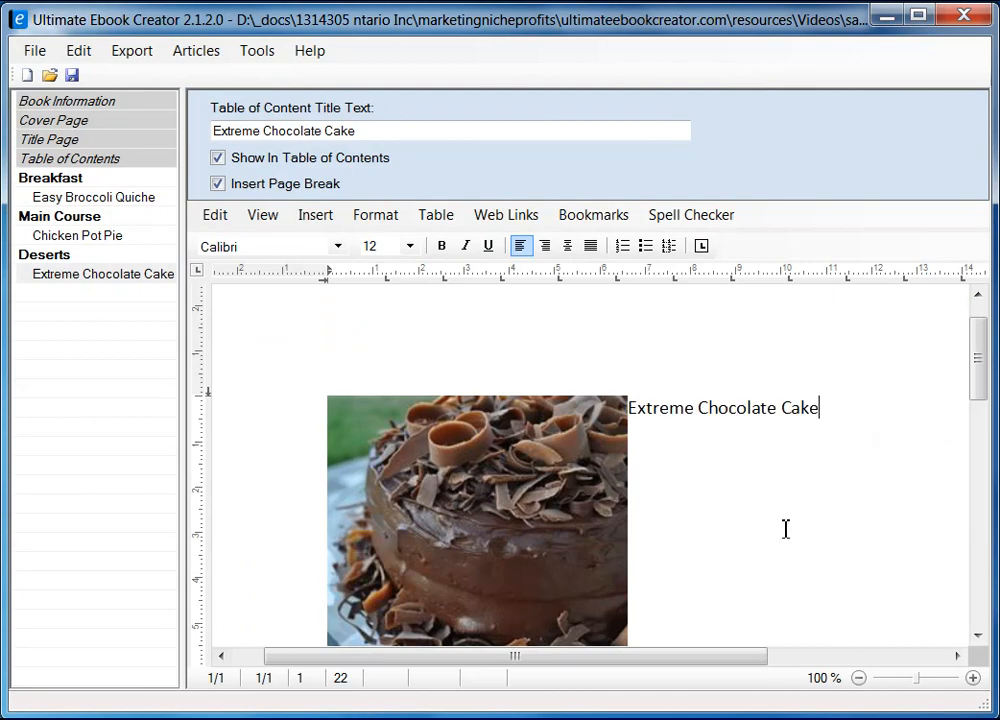
Give the cake photo 5 mm of right spacing in its Size and Distance settings.
left_click(540, 509)
right_click(533, 511)
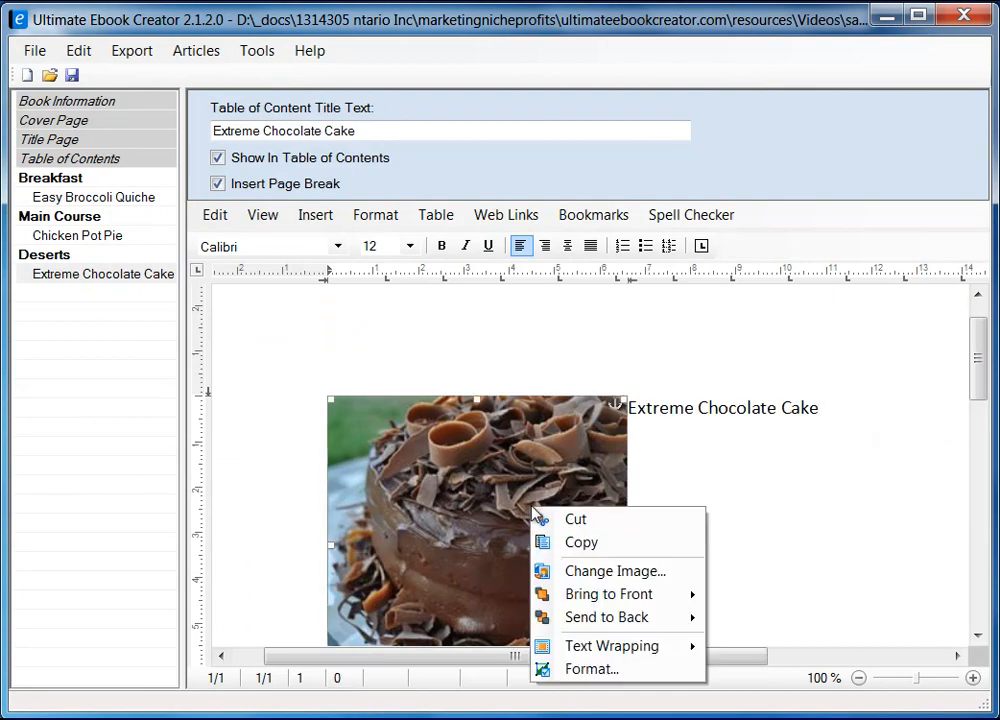
left_click(625, 668)
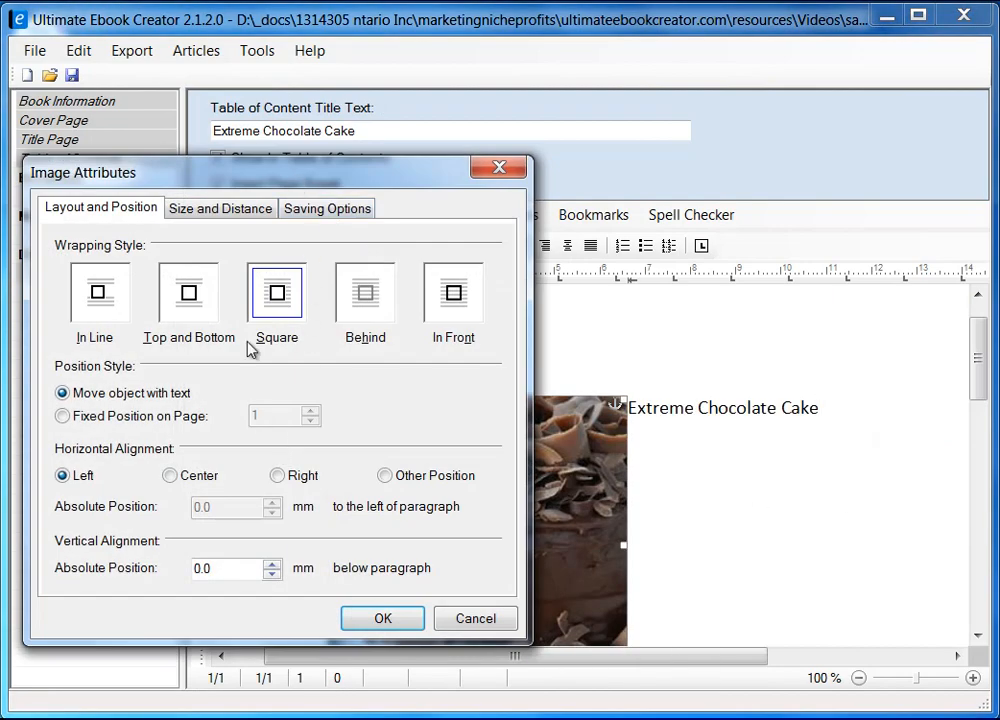
left_click(228, 206)
double_click(422, 458)
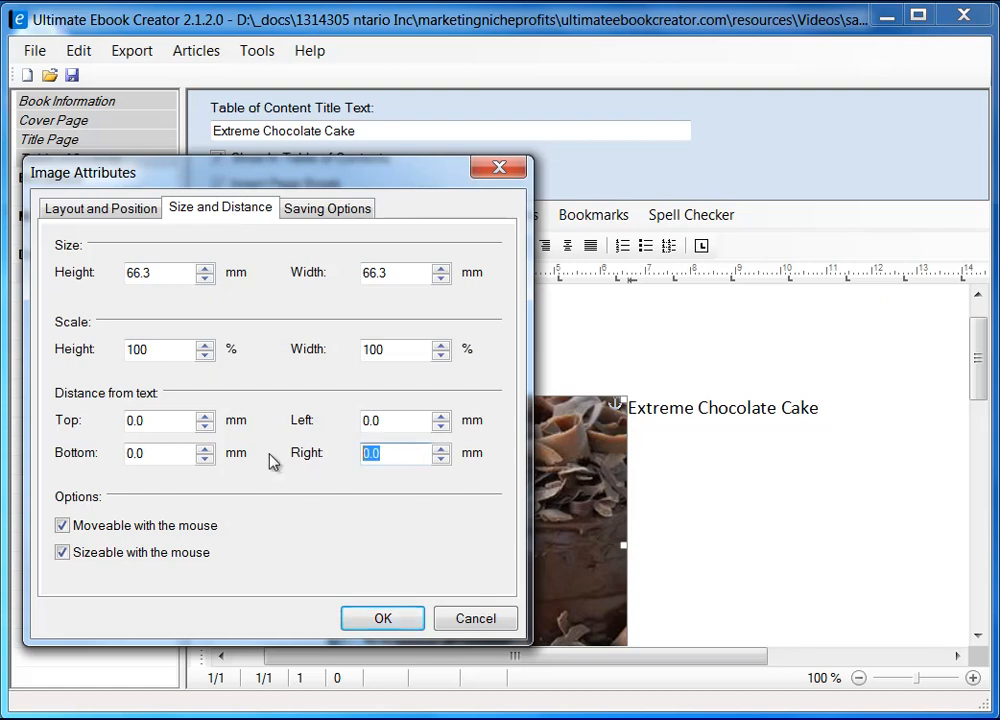
type("5")
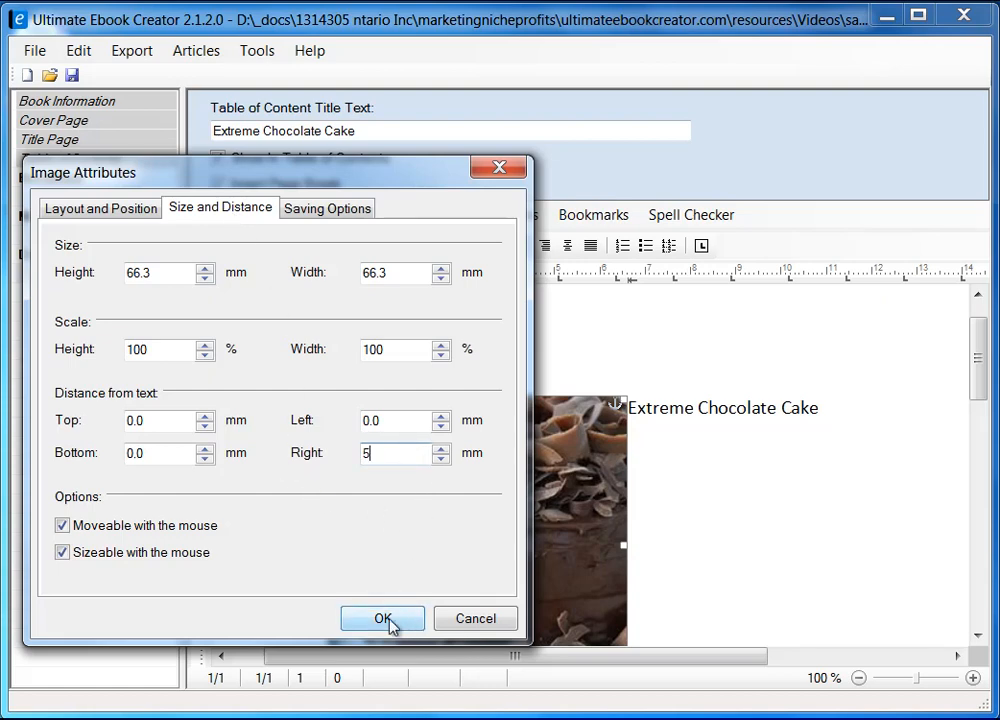
left_click(390, 618)
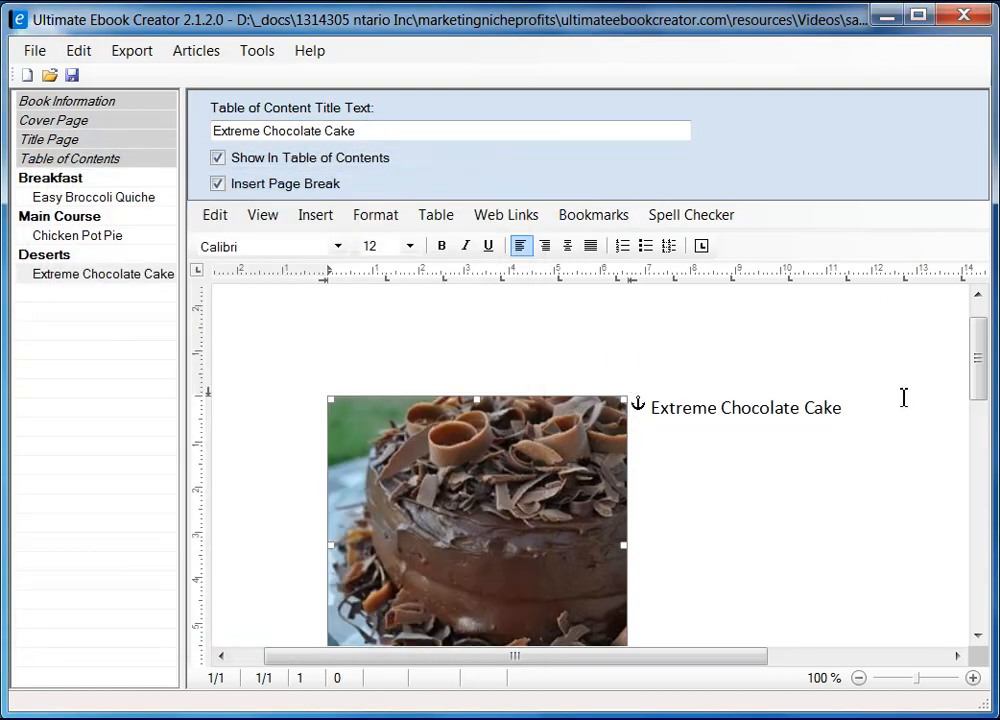
Type 'Ingredient' on a new line below the cake photo, then return to Firefox.
left_click_drag(978, 382, 975, 404)
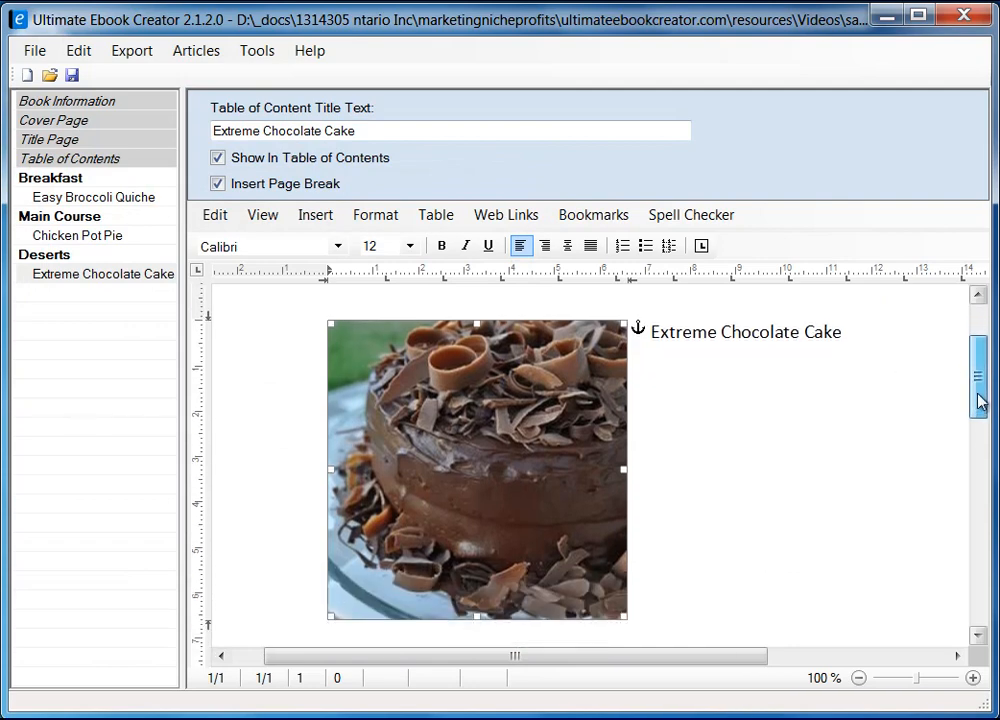
left_click(884, 347)
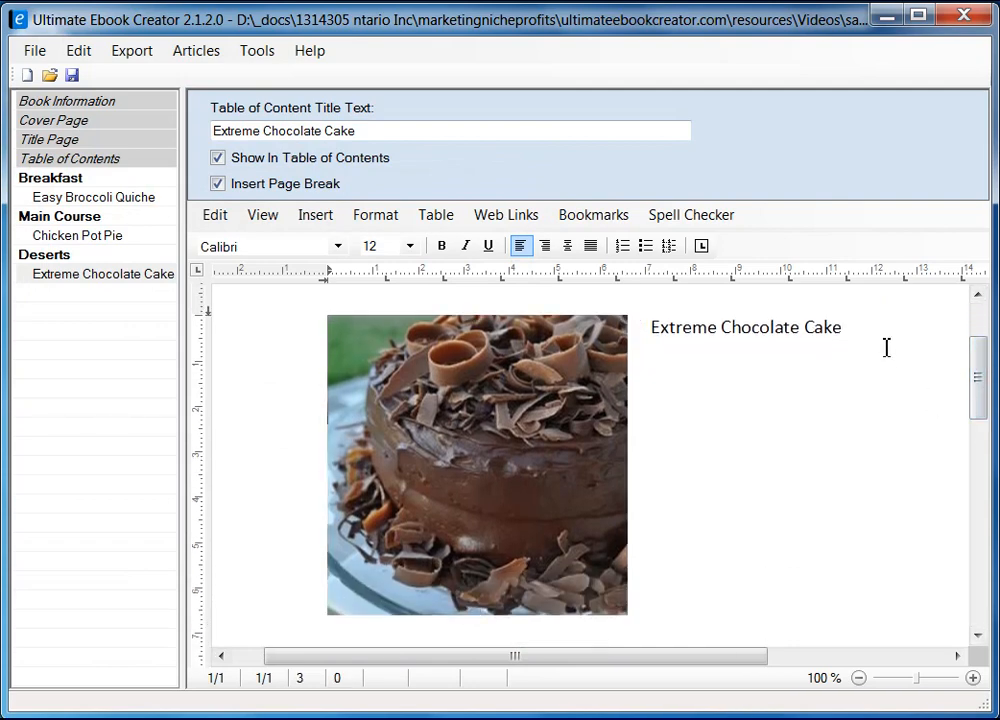
scroll(862, 385, "down", 2)
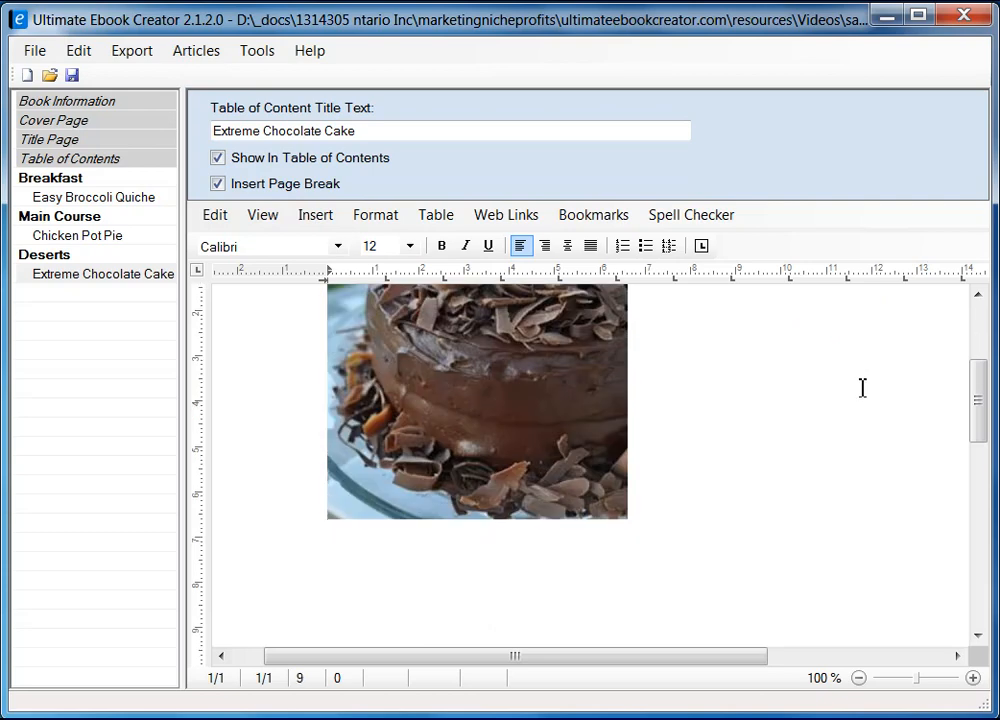
scroll(536, 469, "up", 5)
scroll(417, 411, "down", 6)
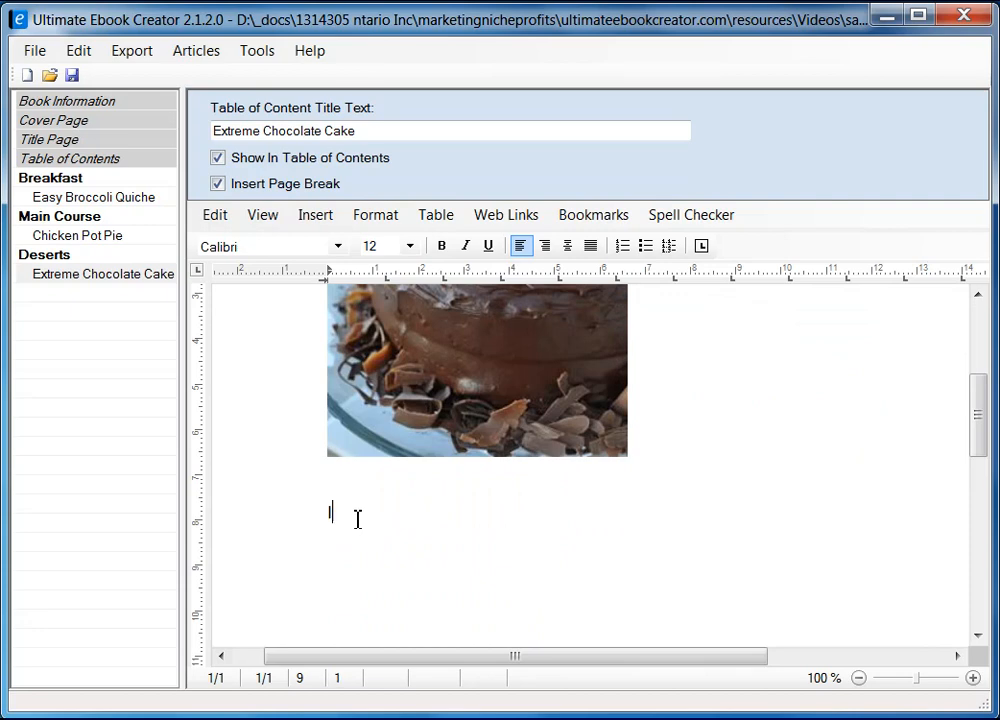
type("Ingredient")
key("Return")
key("alt+Tab")
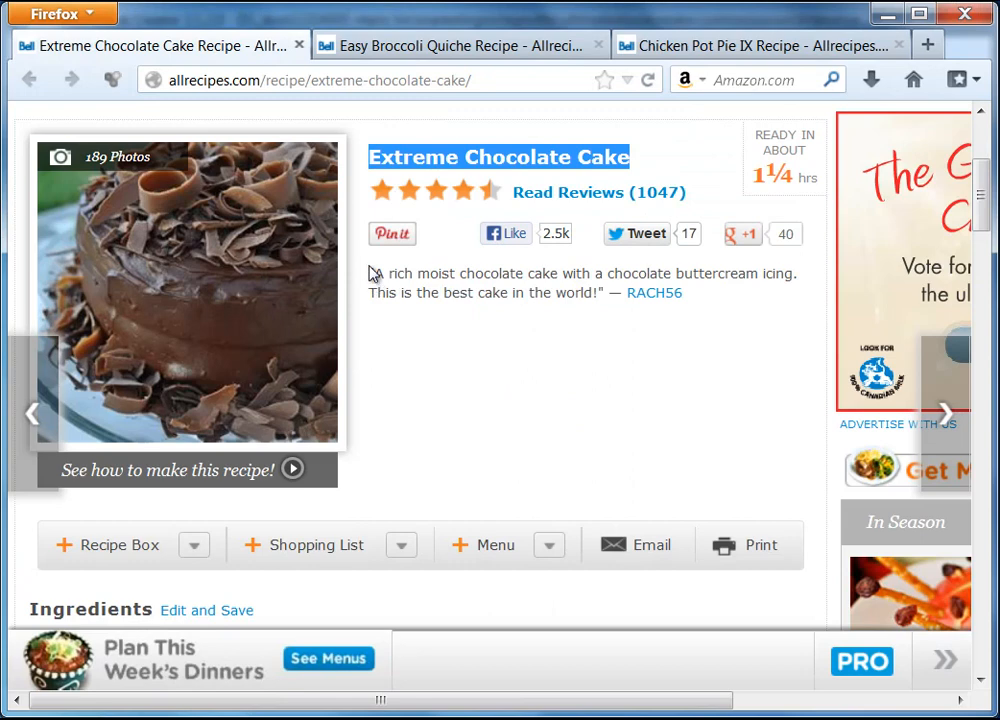
Copy the 'A rich moist chocolate cake…' quote from the recipe page.
left_click_drag(372, 272, 607, 306)
right_click(538, 292)
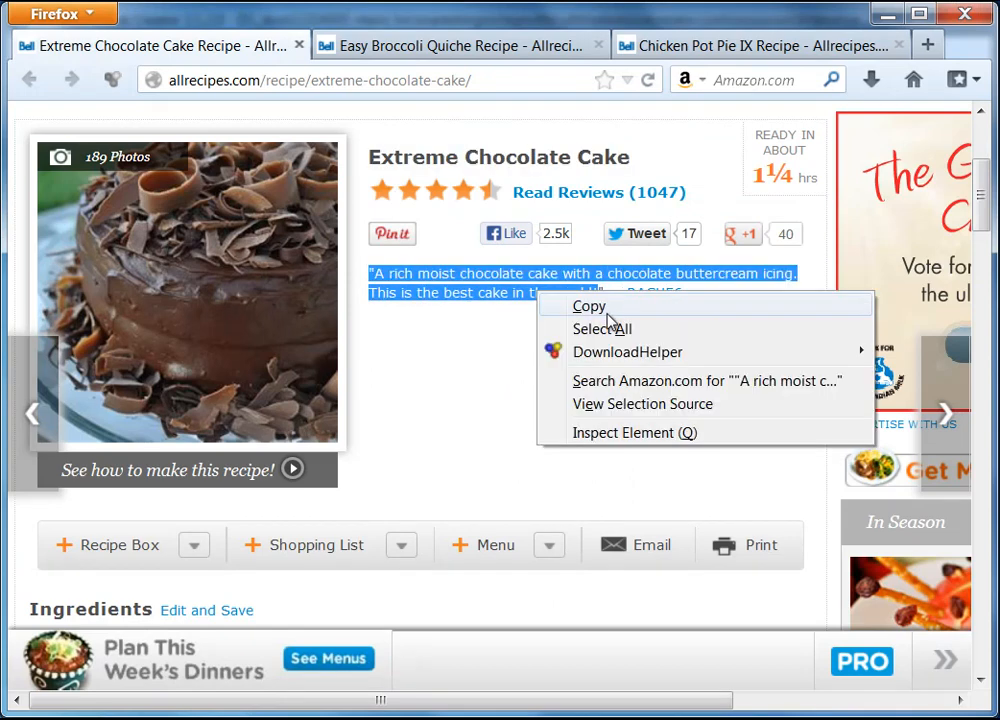
left_click(588, 306)
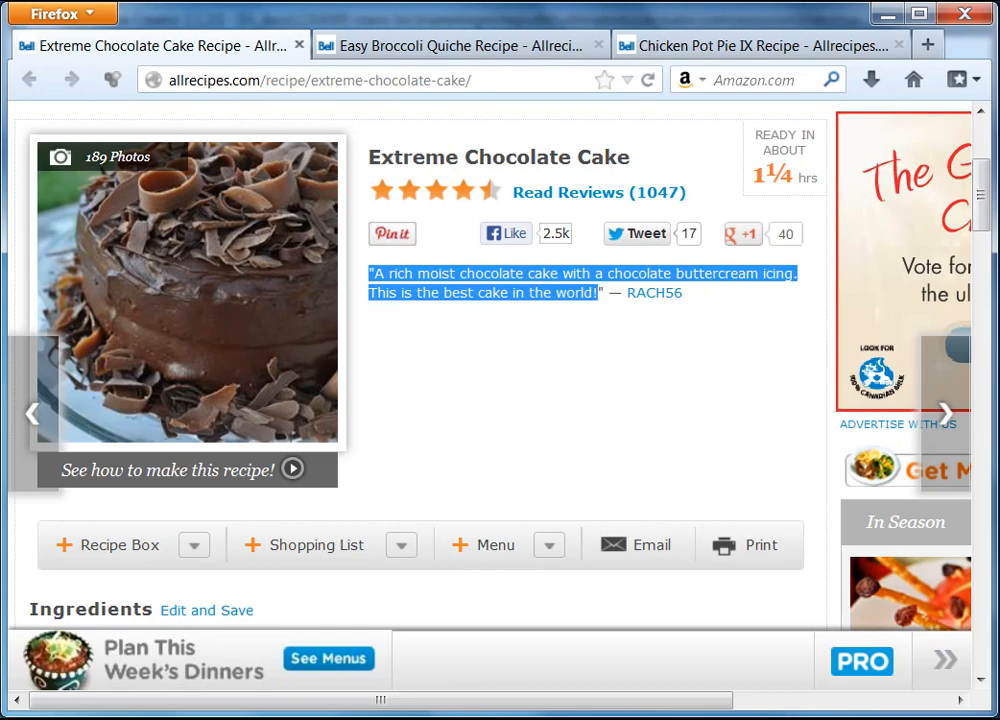
key("alt+Tab")
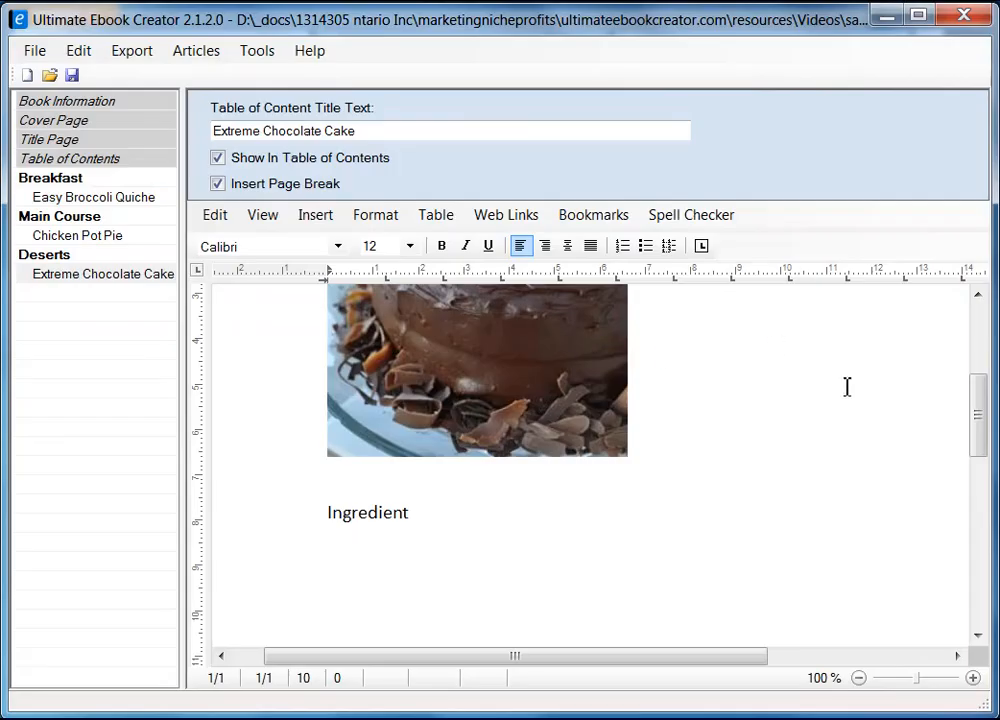
Paste the cake quote as unformatted text below the title.
scroll(846, 386, "up", 5)
left_click(846, 461)
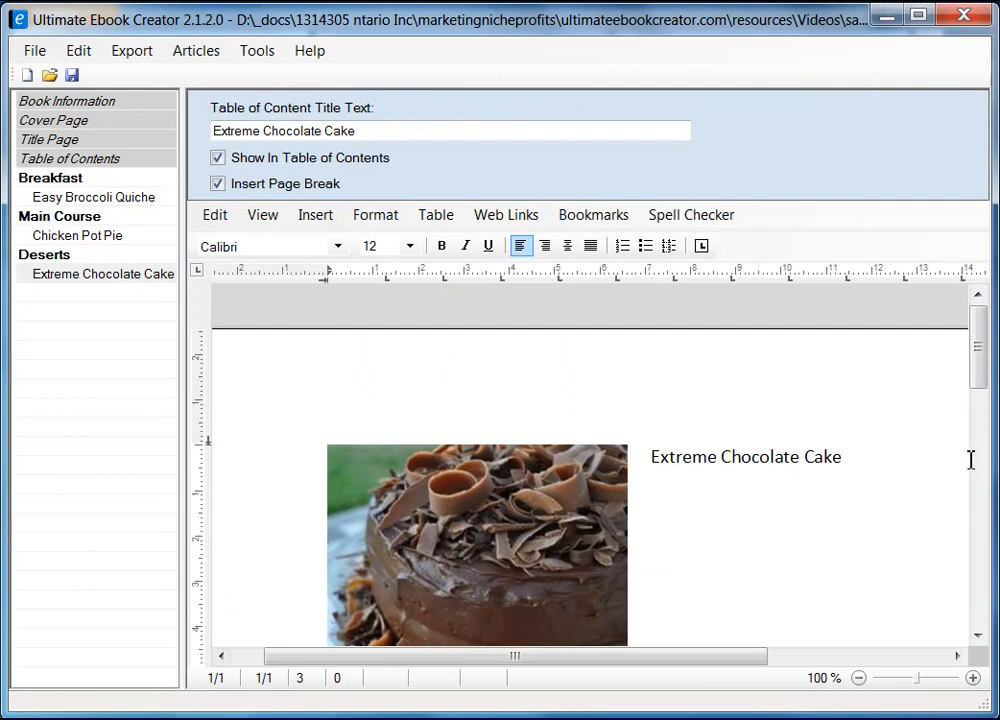
right_click(686, 518)
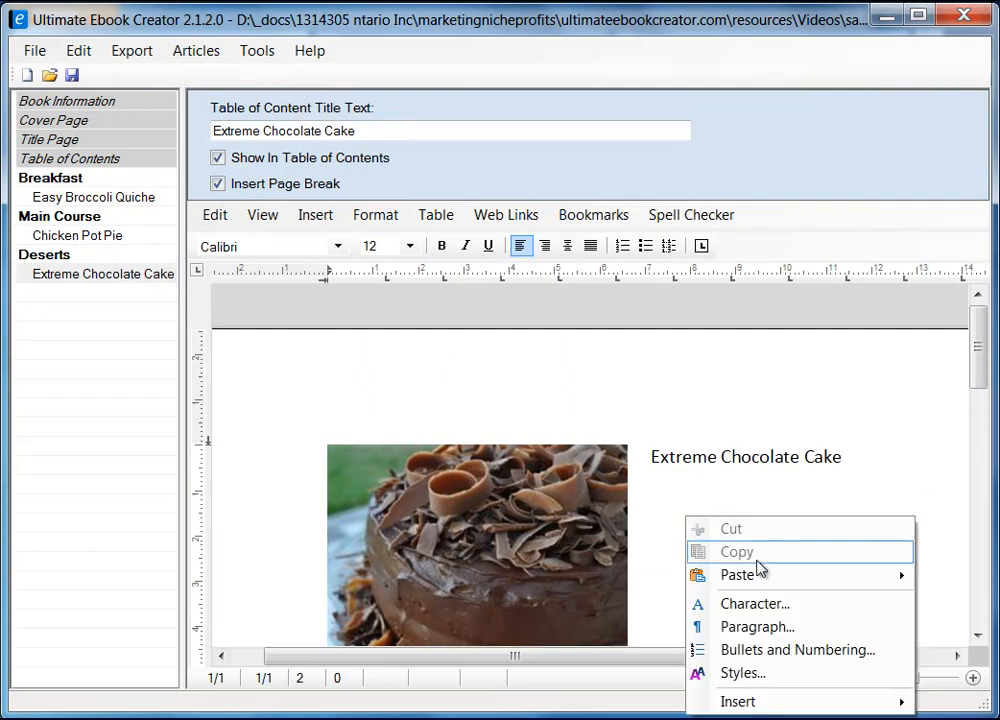
mouse_move(754, 575)
left_click(975, 597)
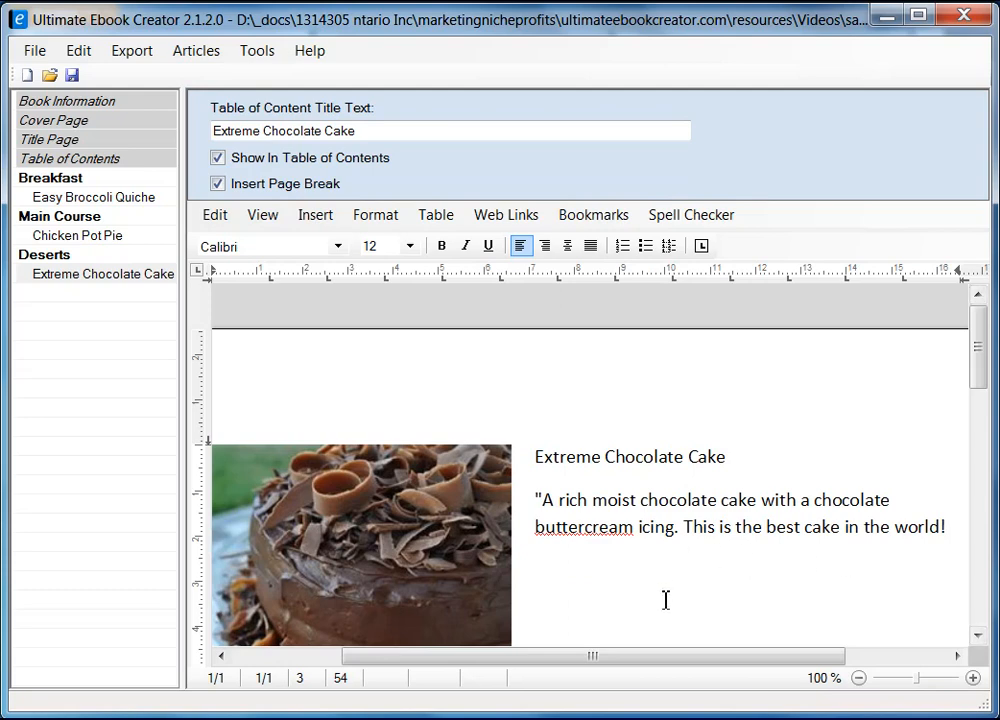
Tidy the pasted quote paragraph and make it italic.
left_click(583, 532)
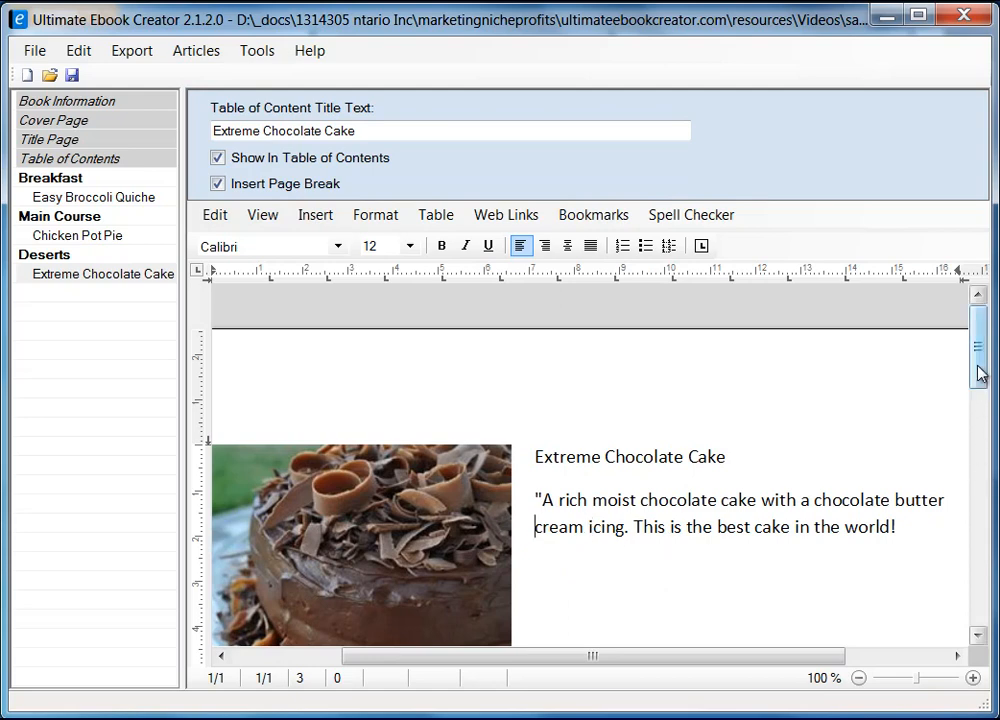
left_click_drag(975, 373, 978, 392)
left_click(924, 477)
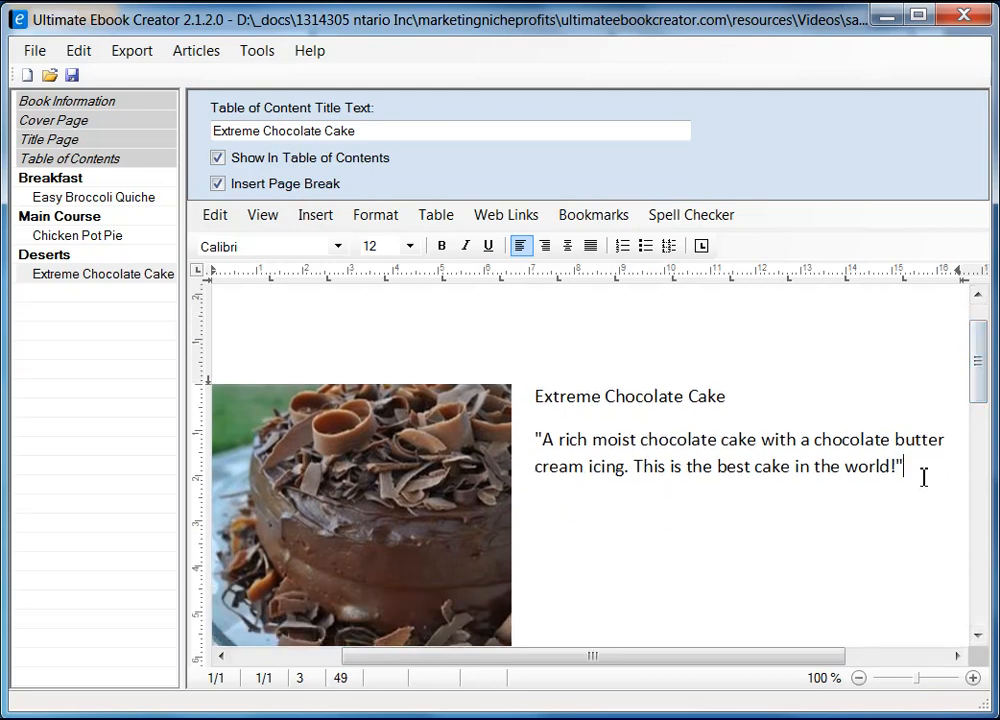
left_click_drag(538, 436, 924, 471)
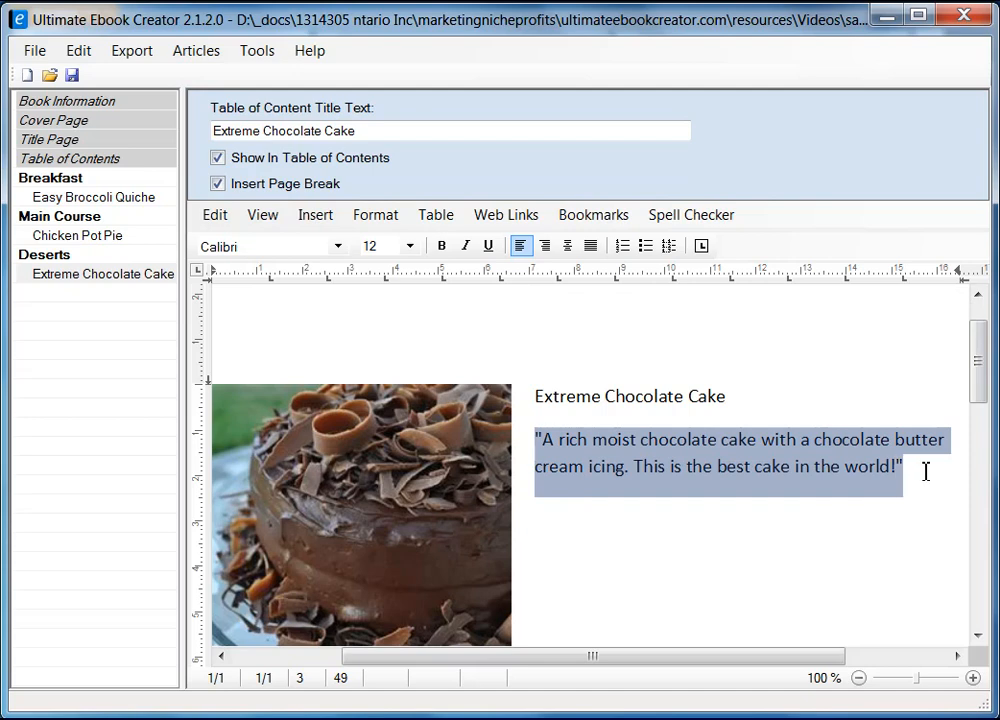
left_click(465, 246)
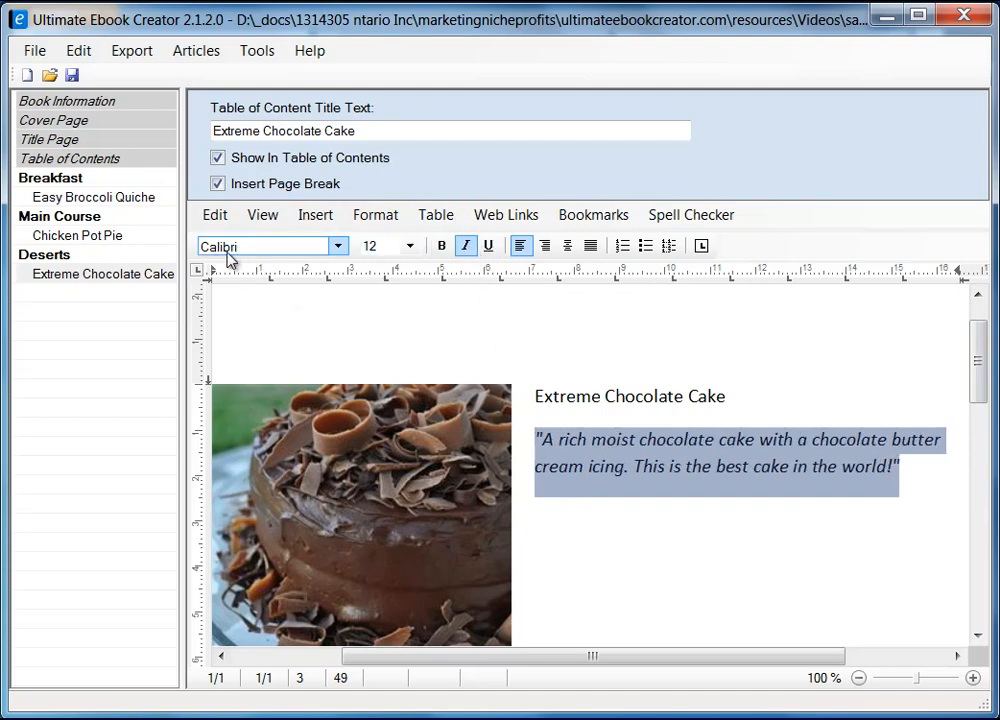
Apply the heading 2 style to the Extreme Chocolate Cake title.
left_click(537, 397)
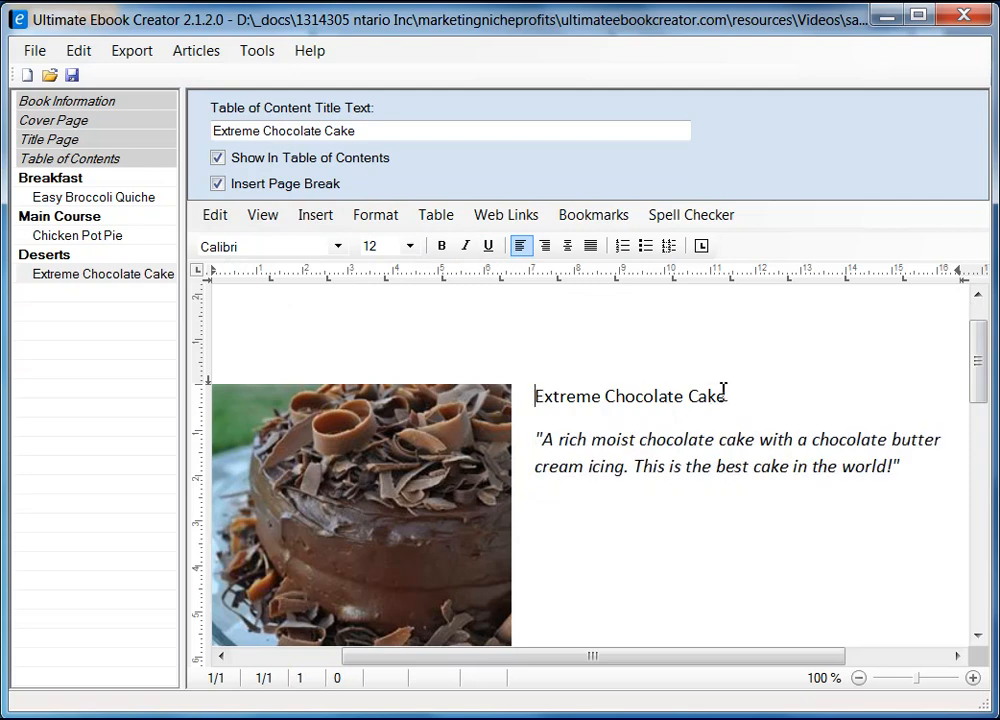
left_click(752, 400, "shift")
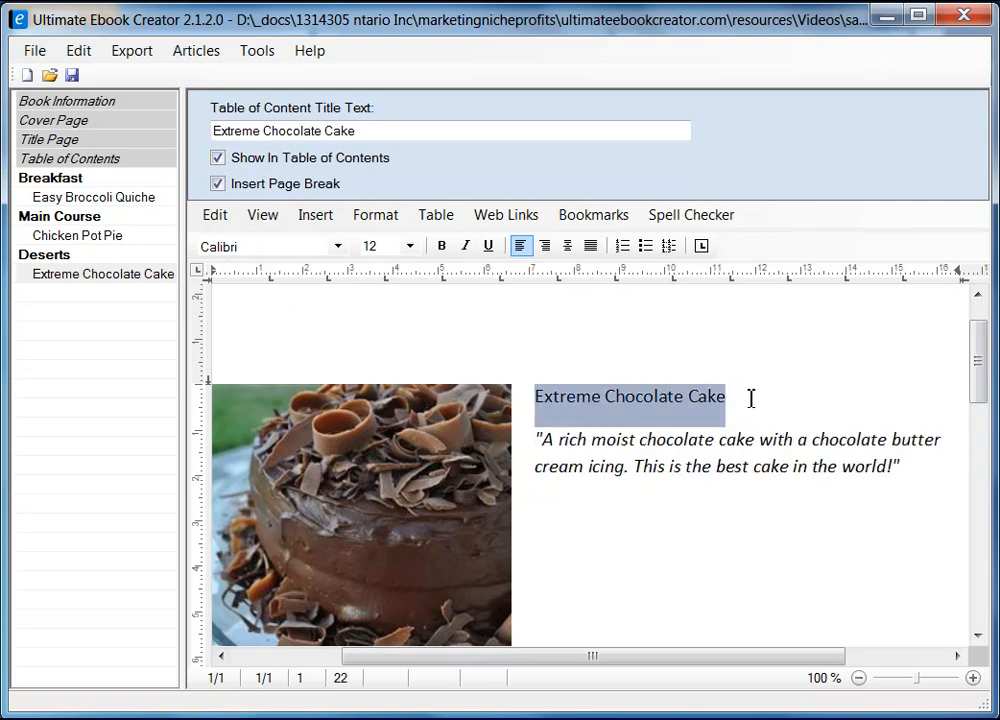
left_click(376, 217)
left_click(450, 314)
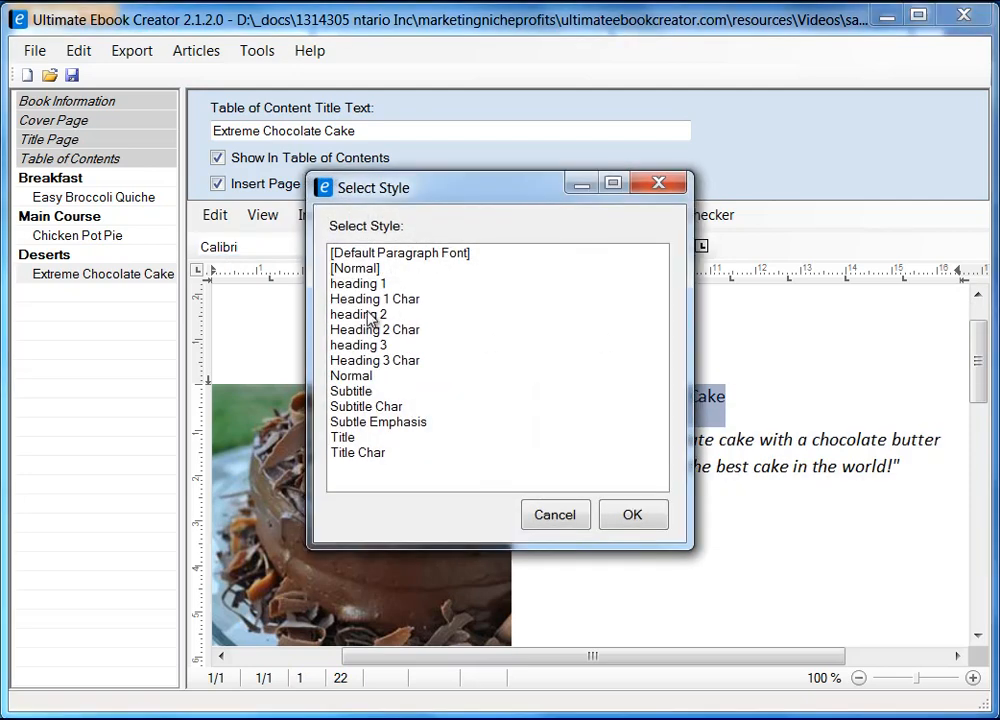
left_click(438, 316)
left_click(634, 515)
left_click(760, 534)
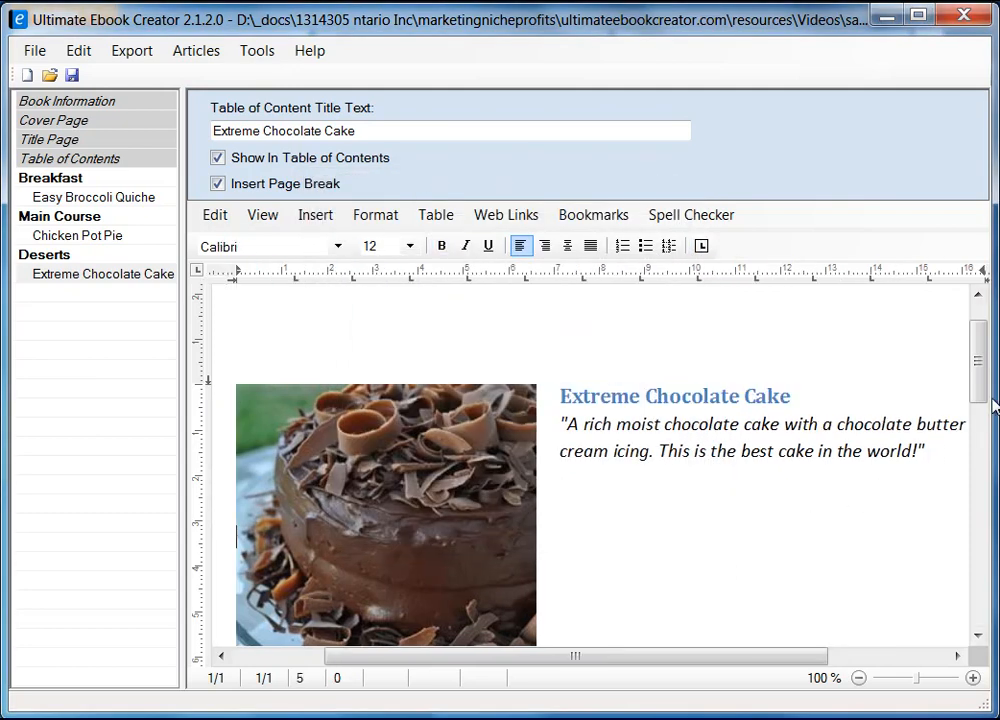
left_click_drag(982, 368, 978, 453)
Remove the extra blank lines around 'Ingredient' below the cake photo.
left_click(299, 392)
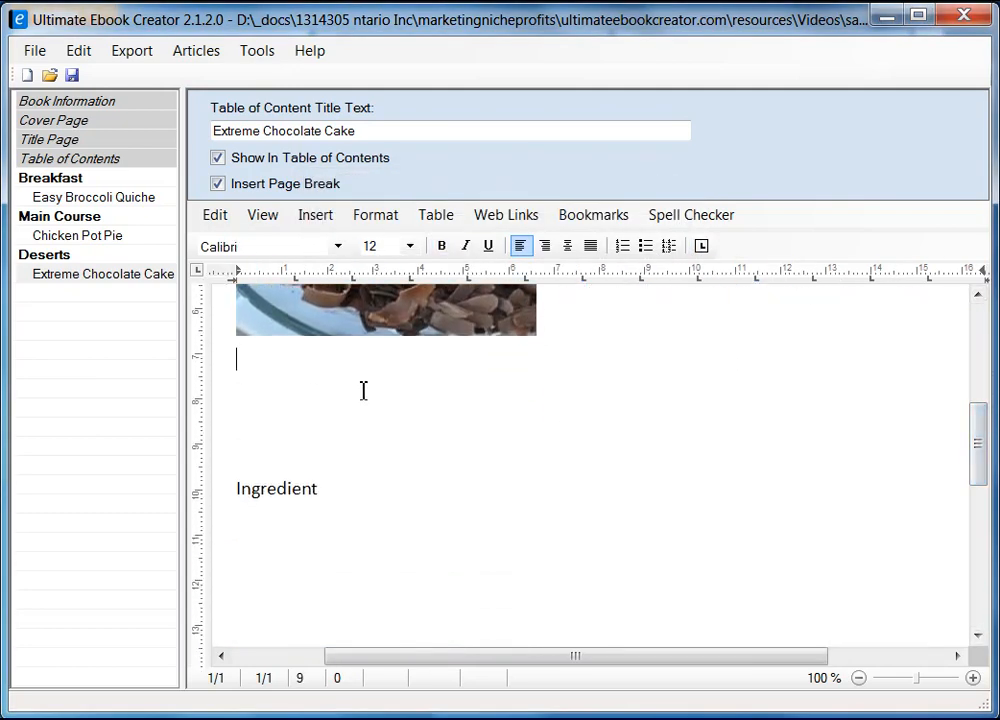
key("Delete")
key("Delete")
key("Delete")
key("Delete")
key("Delete")
key("Delete")
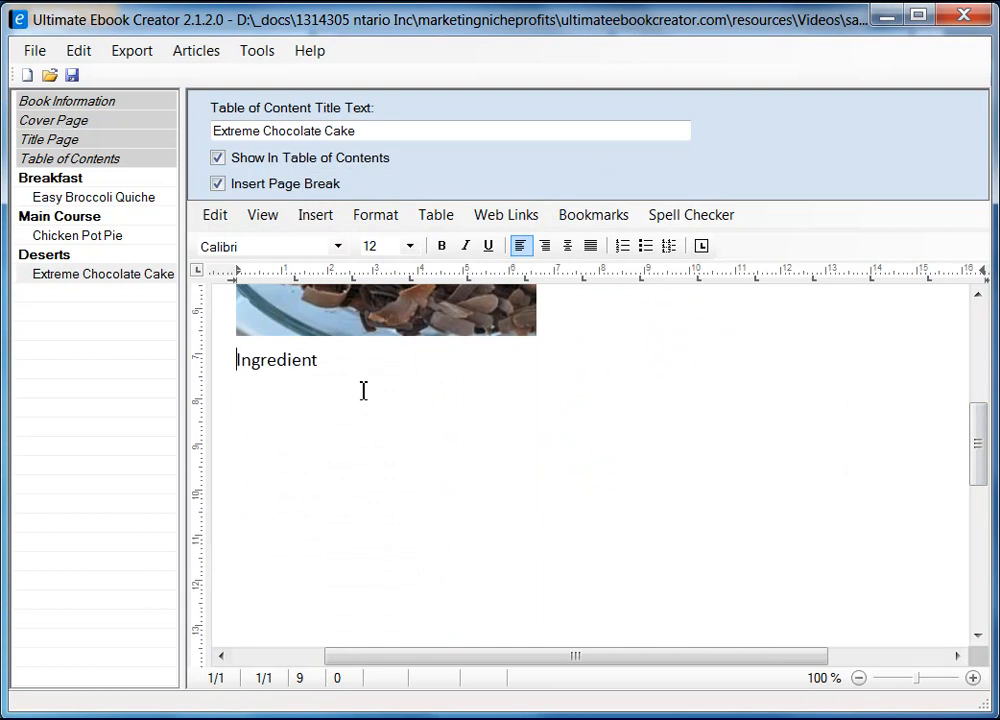
key("Return")
left_click(374, 392)
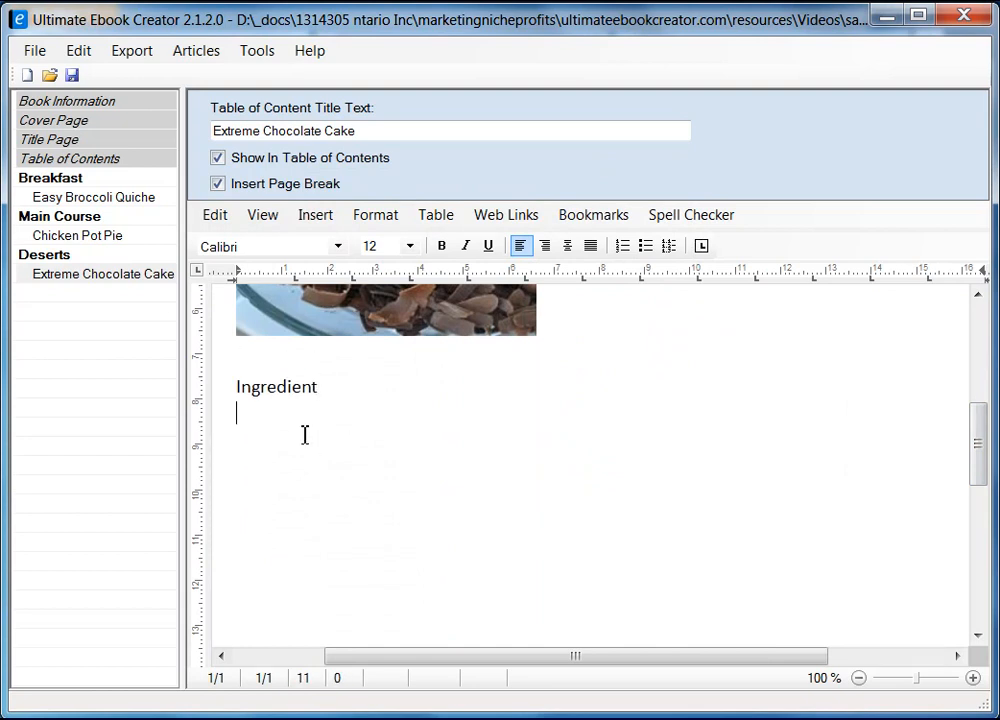
Copy the 'Original recipe makes 1 - 4 layer 9 inch cake' line from the recipe page.
key("alt+Tab")
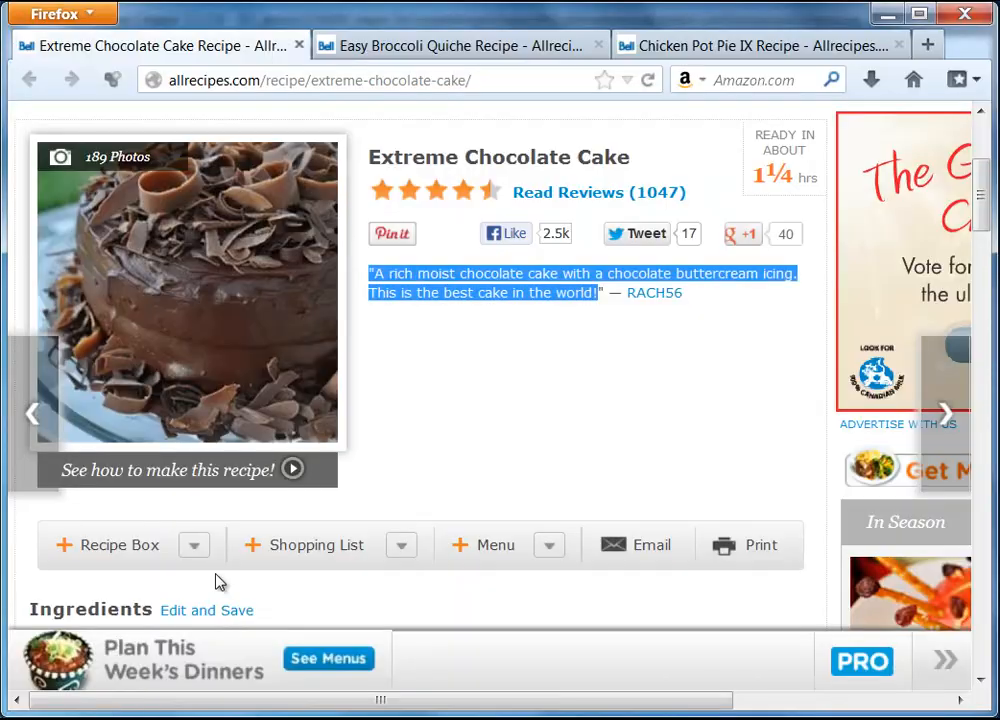
scroll(498, 397, "down", 3)
scroll(498, 397, "down", 2)
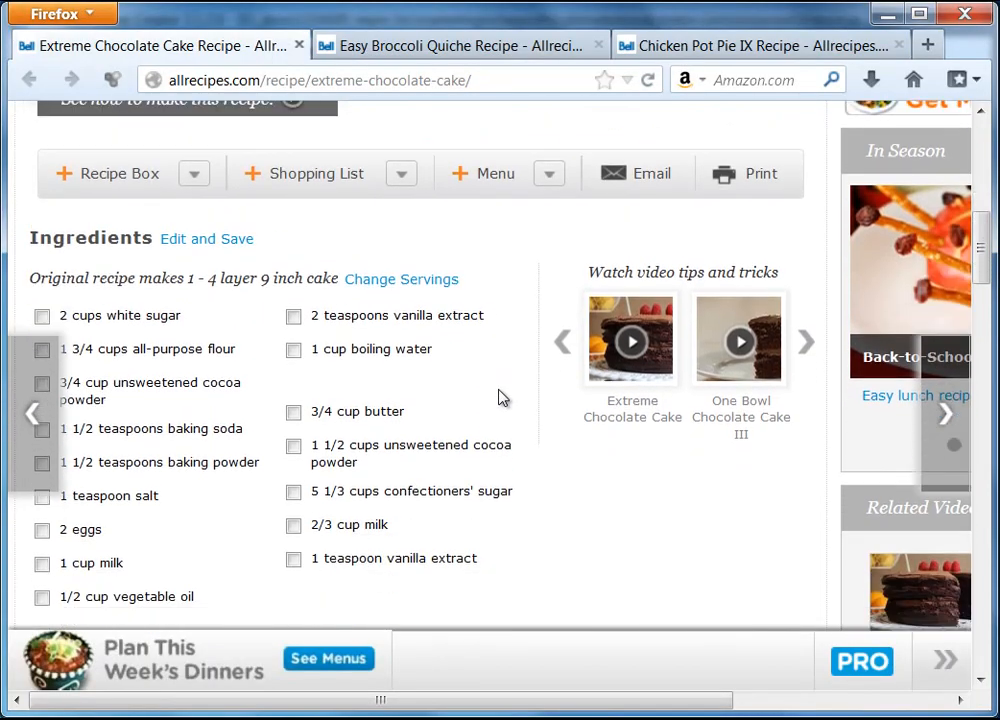
left_click_drag(31, 258, 167, 252)
left_click(167, 252)
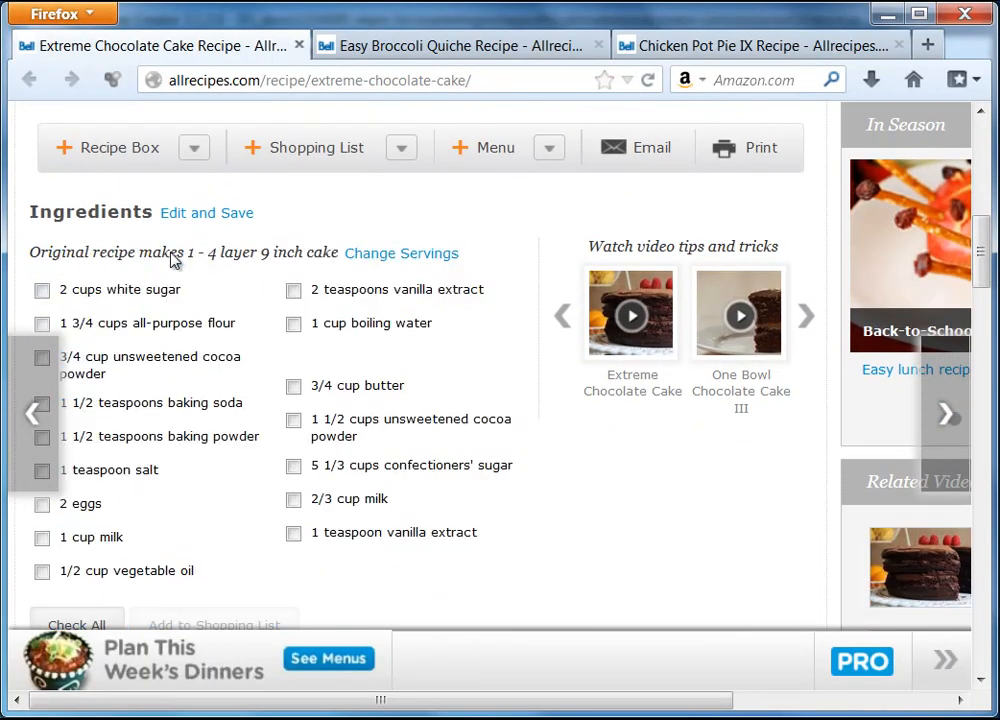
left_click_drag(31, 259, 148, 262)
left_click(148, 262)
left_click_drag(31, 259, 336, 251)
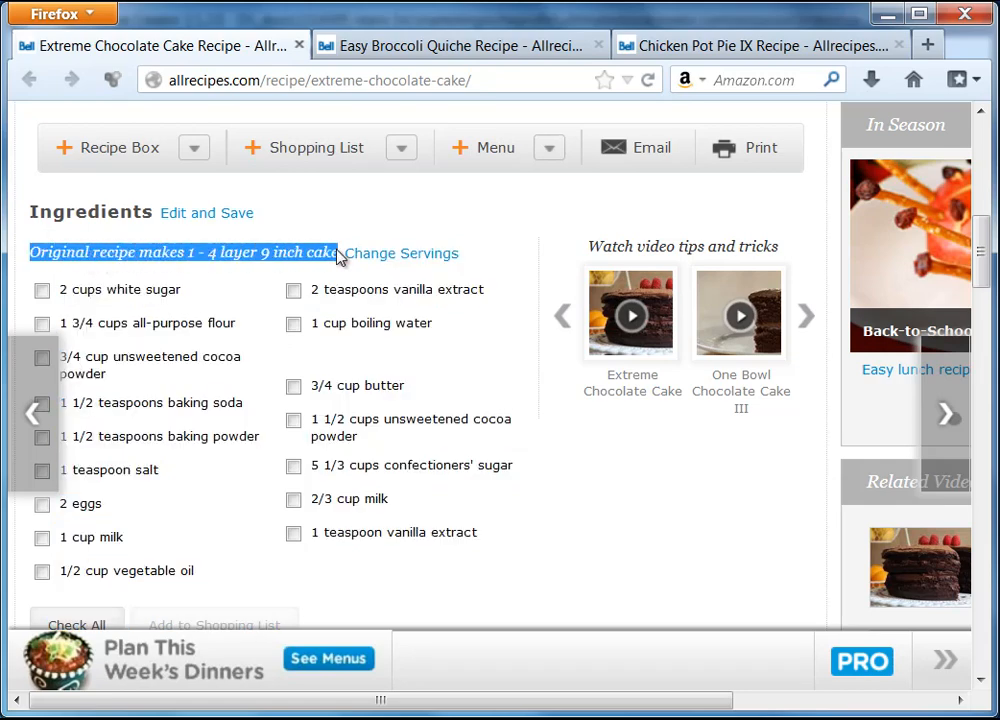
right_click(327, 259)
left_click(393, 272)
Paste the yield line unformatted under Ingredient and make it italic.
left_click(886, 14)
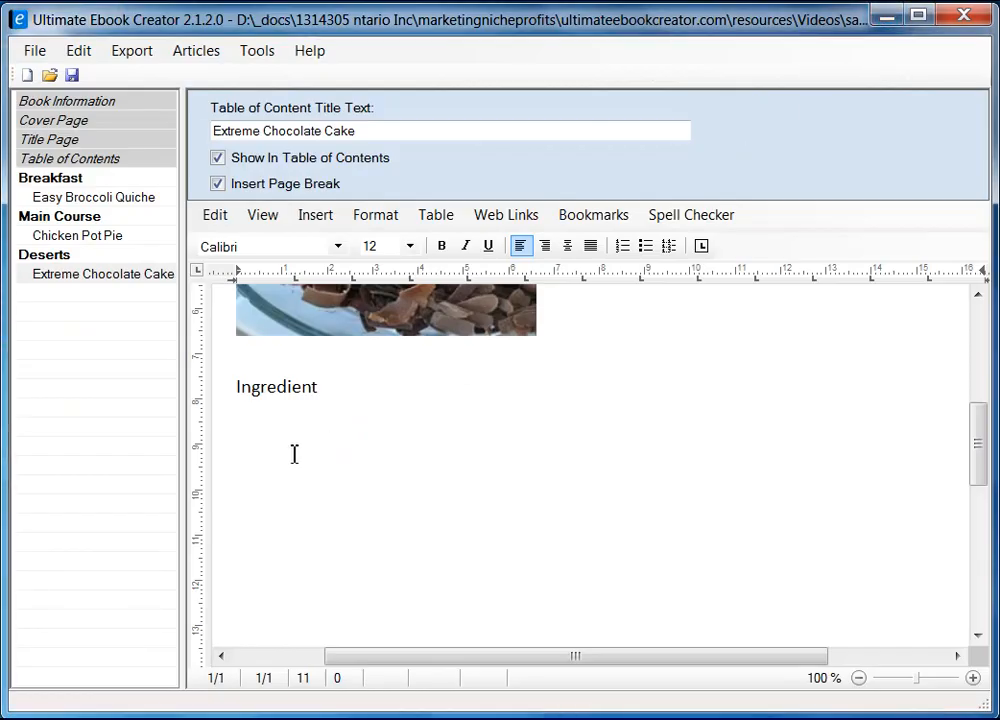
right_click(274, 418)
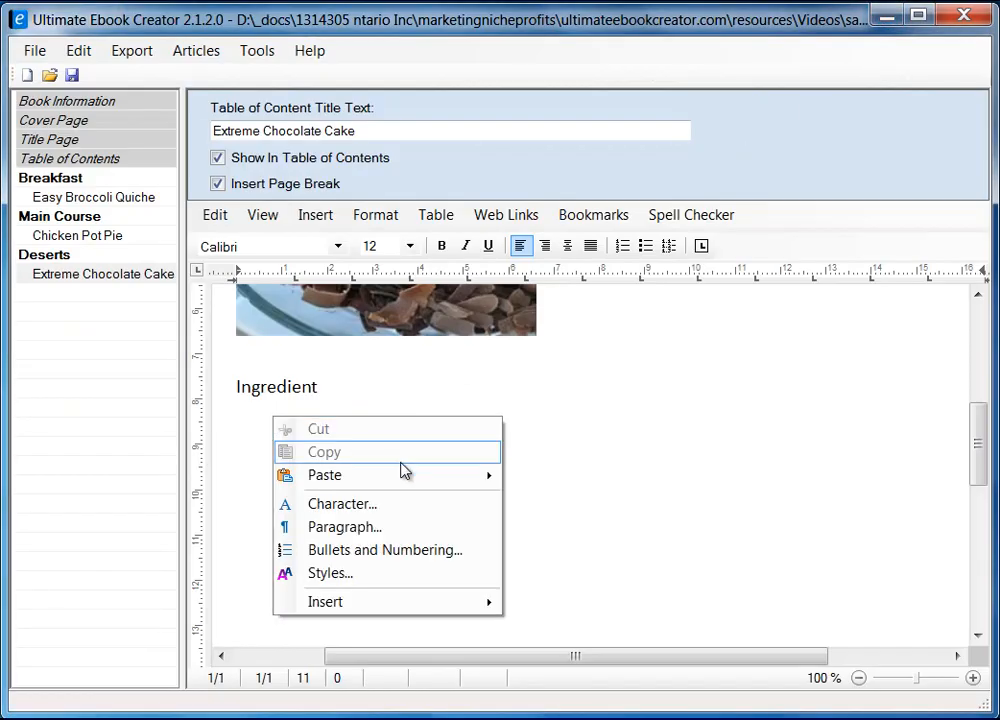
mouse_move(432, 479)
left_click(587, 502)
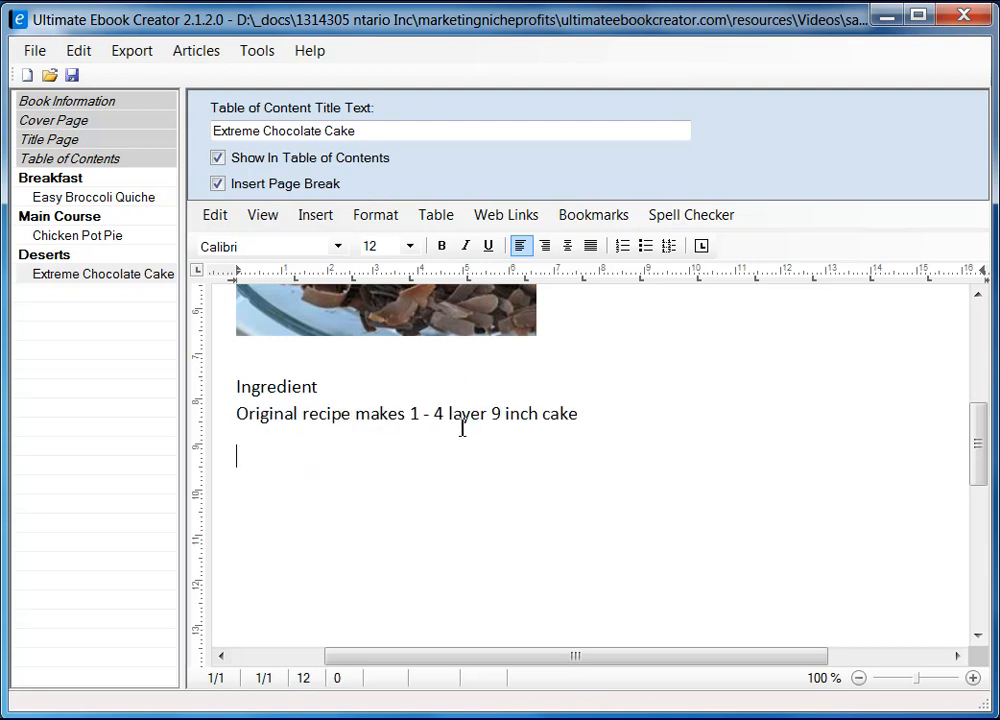
left_click(242, 420)
left_click(585, 415, "shift")
left_click(465, 245)
left_click(284, 477)
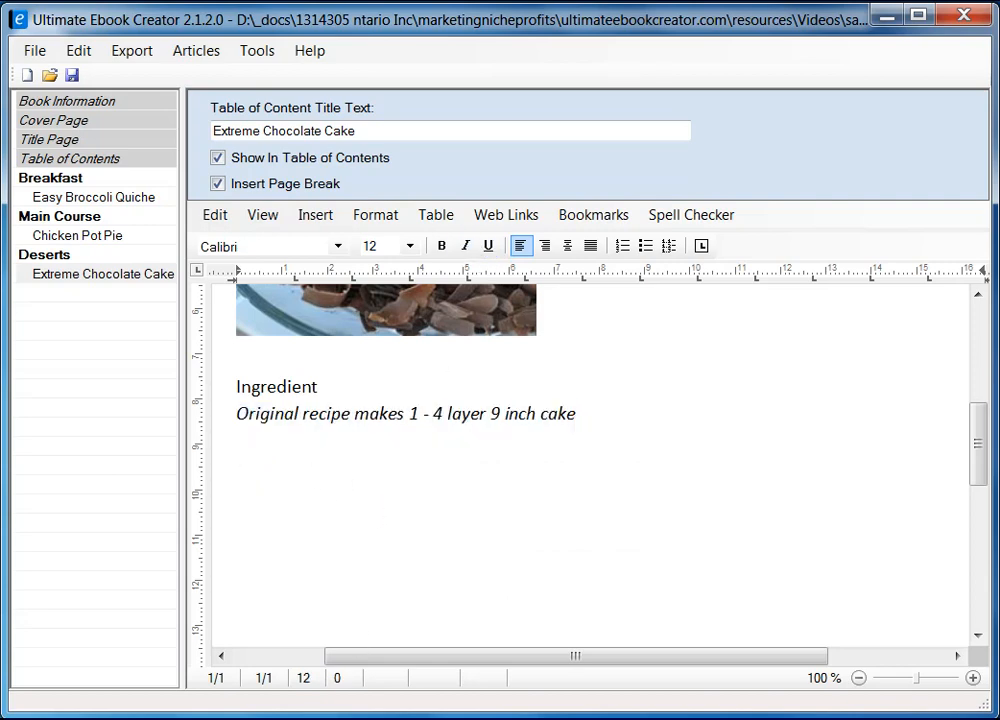
key("alt+Tab")
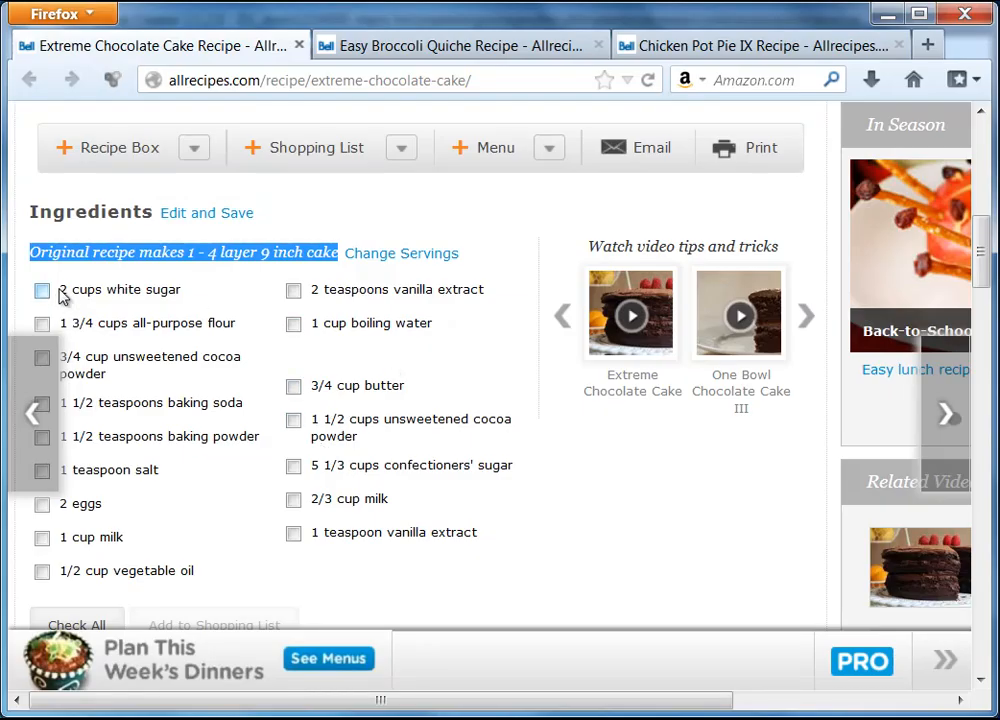
Copy the first ingredient column, 2 cups white sugar through 1/2 cup vegetable oil, into the ebook as bullets.
left_click_drag(62, 293, 195, 575)
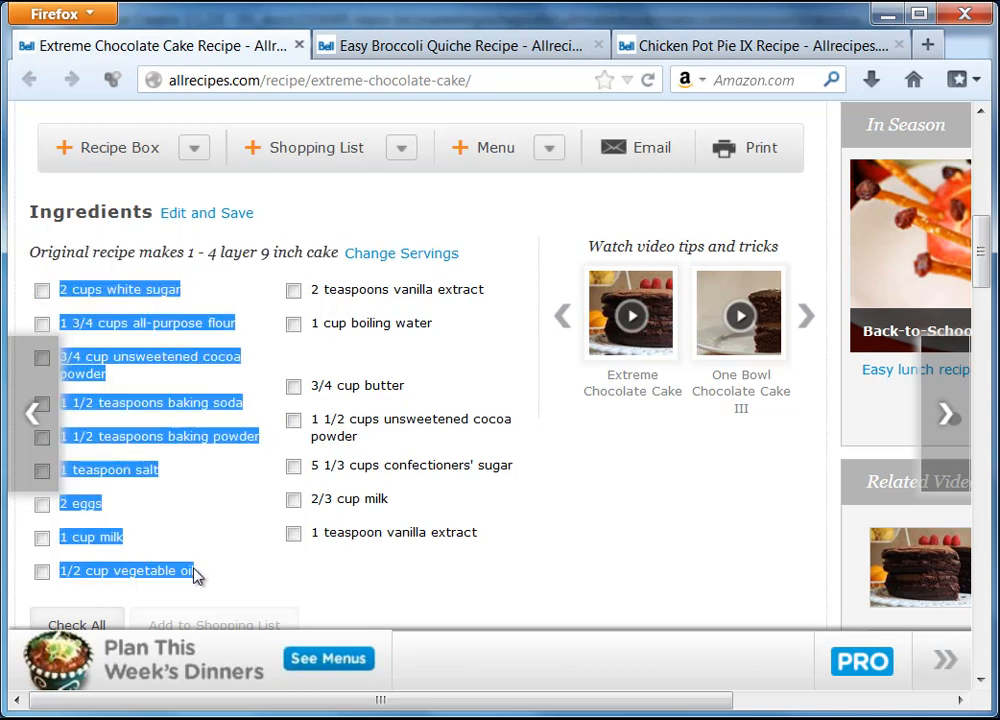
right_click(147, 289)
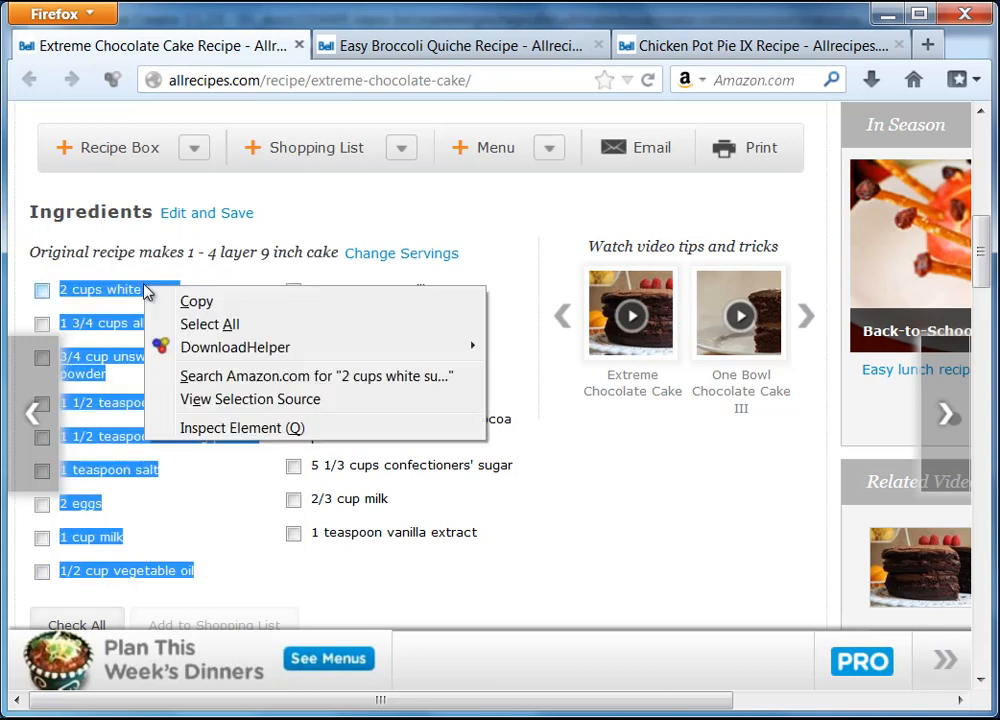
left_click(197, 302)
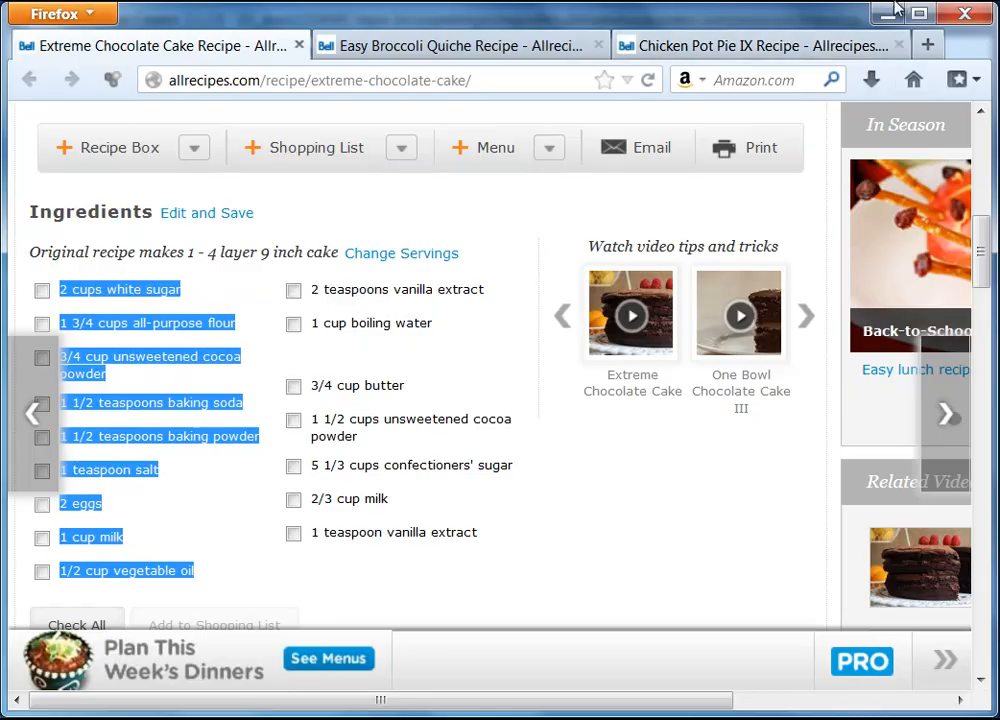
left_click(888, 13)
key("ctrl+v")
scroll(402, 440, "up", 5)
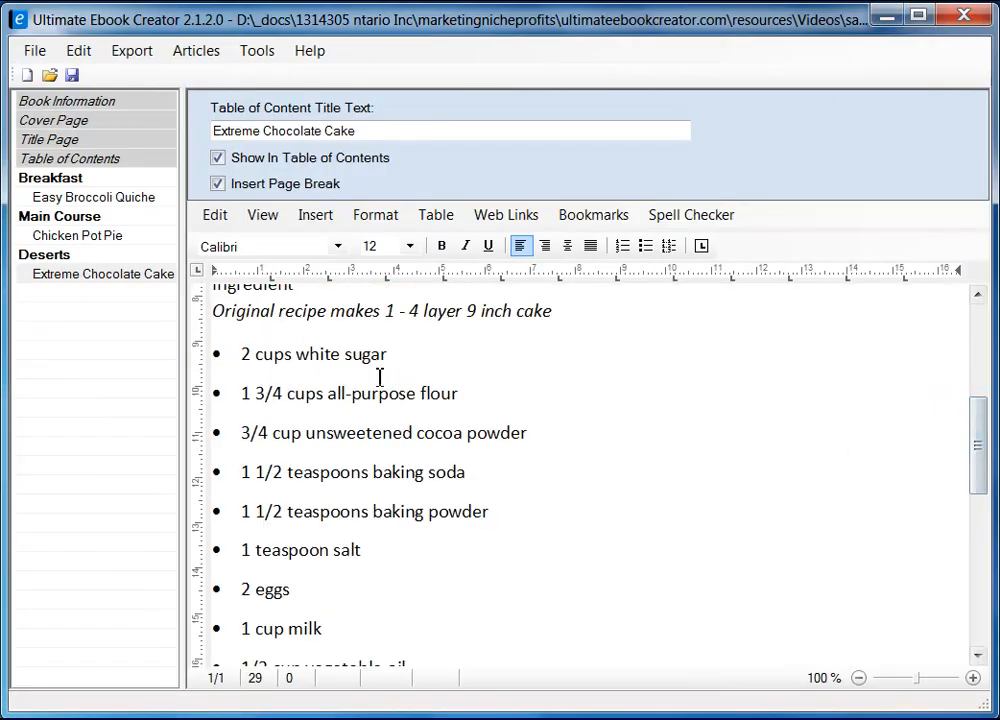
Add a 'Directions' line after the ingredient list and scroll the recipe page to its directions.
scroll(985, 440, "up", 2)
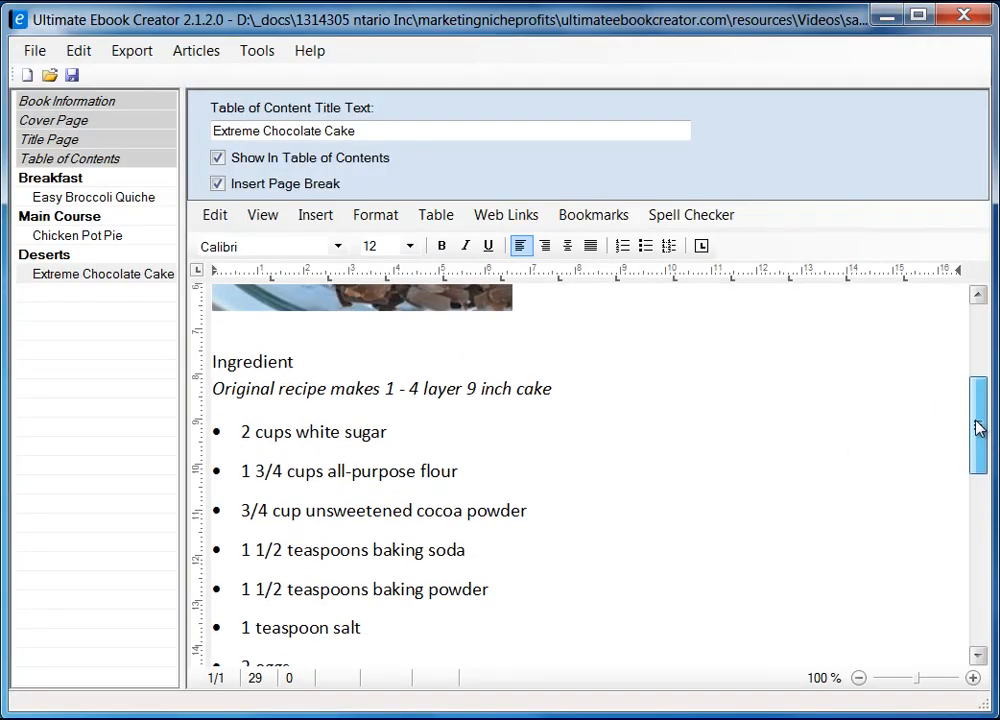
left_click_drag(978, 431, 975, 598)
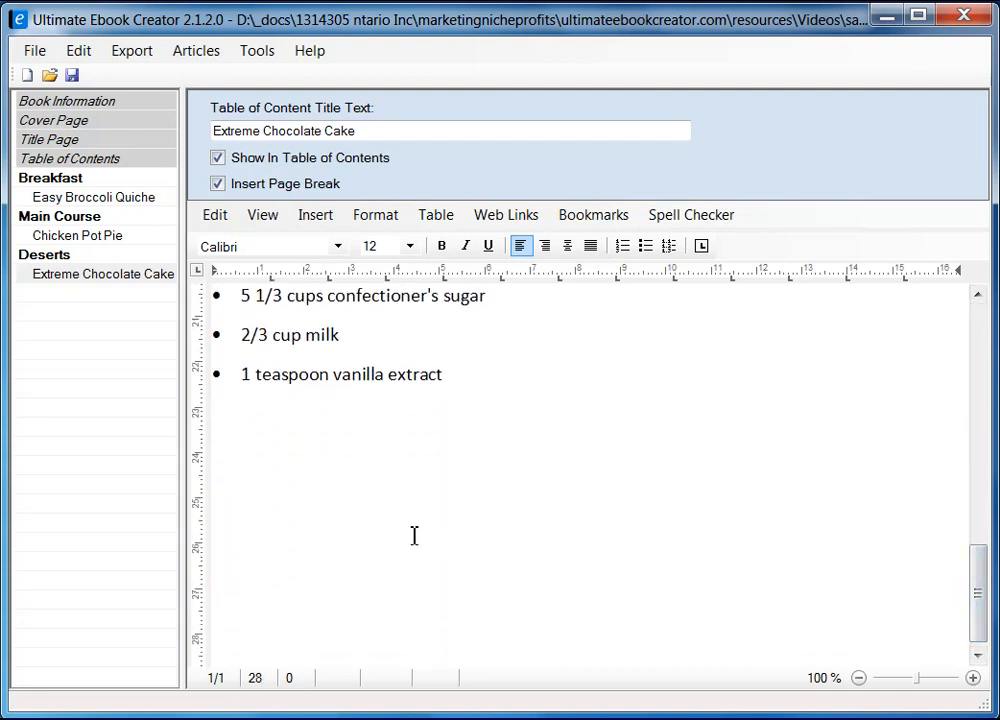
key("Return")
type("Di")
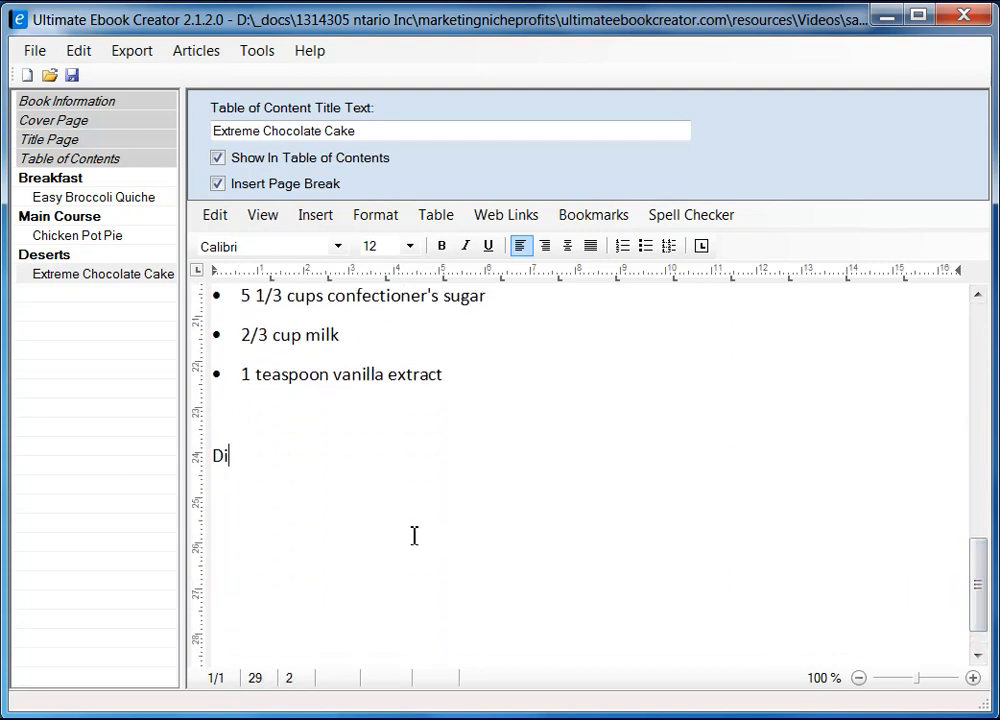
type("rections")
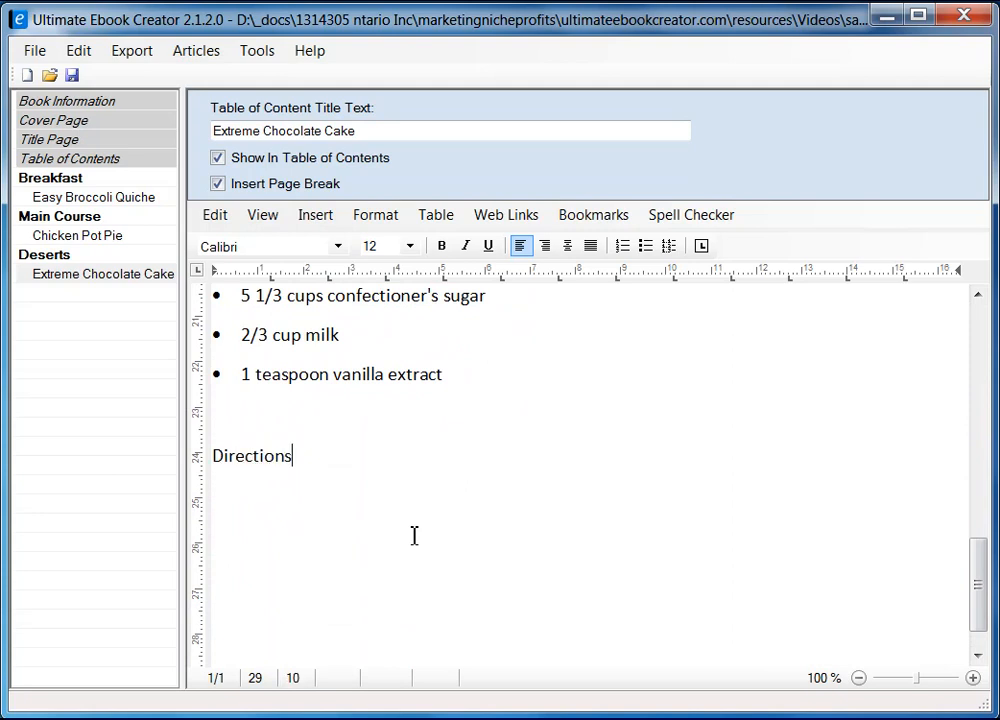
key("Return")
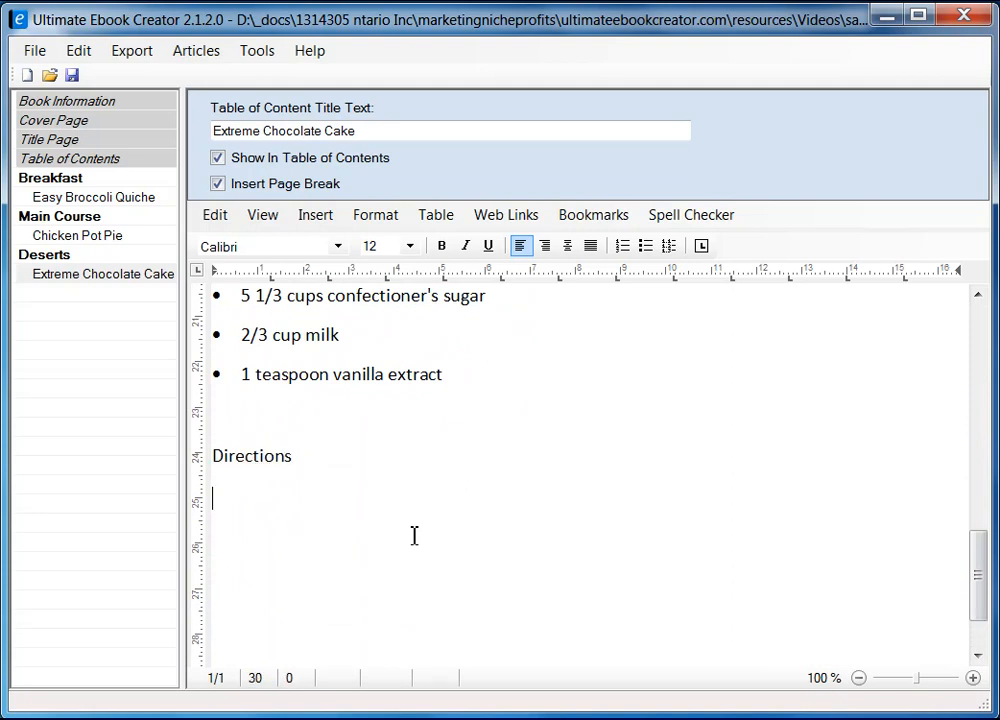
key("alt+Tab")
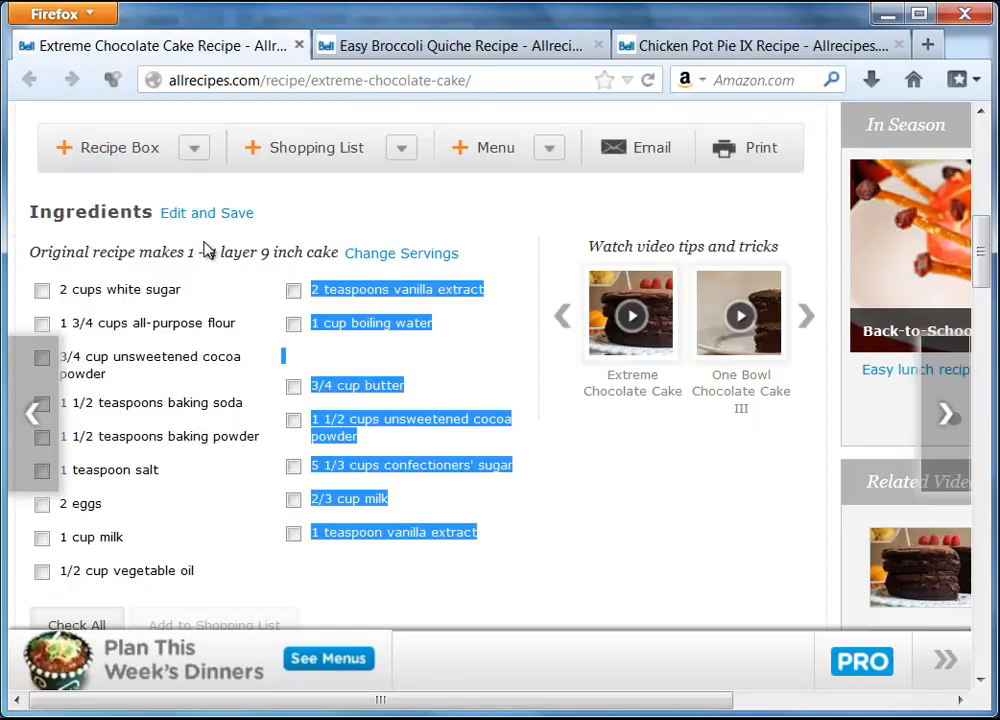
scroll(613, 495, "down", 4)
scroll(613, 495, "down", 5)
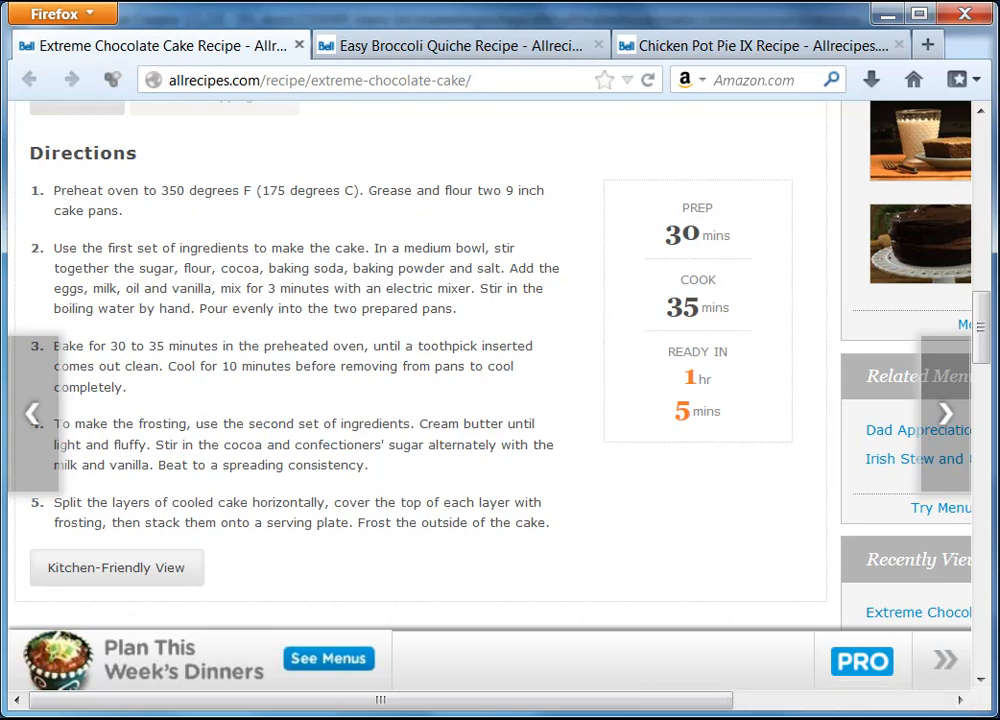
Insert a two-column, one-row table under Directions and place the caret in its first cell.
key("alt+Tab")
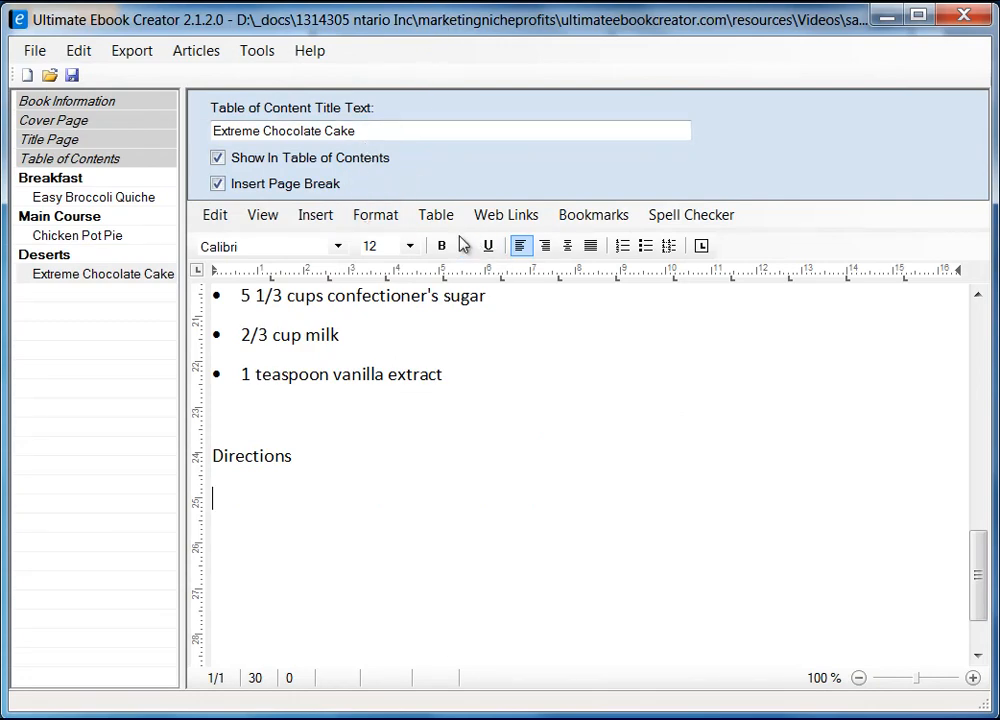
left_click(436, 214)
mouse_move(469, 248)
left_click(618, 248)
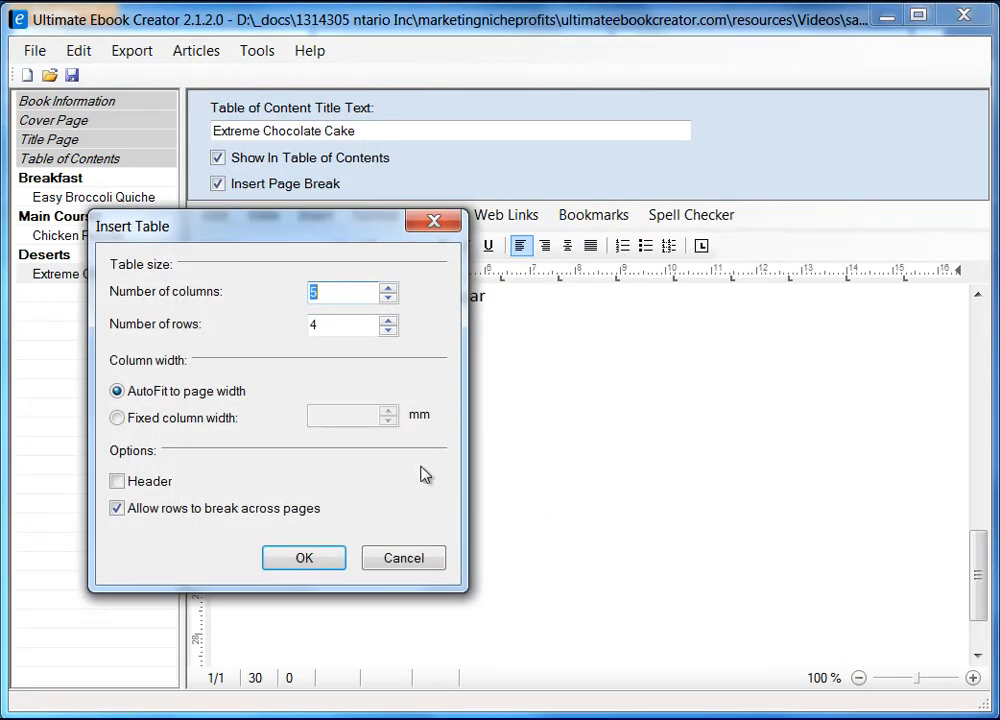
double_click(337, 326)
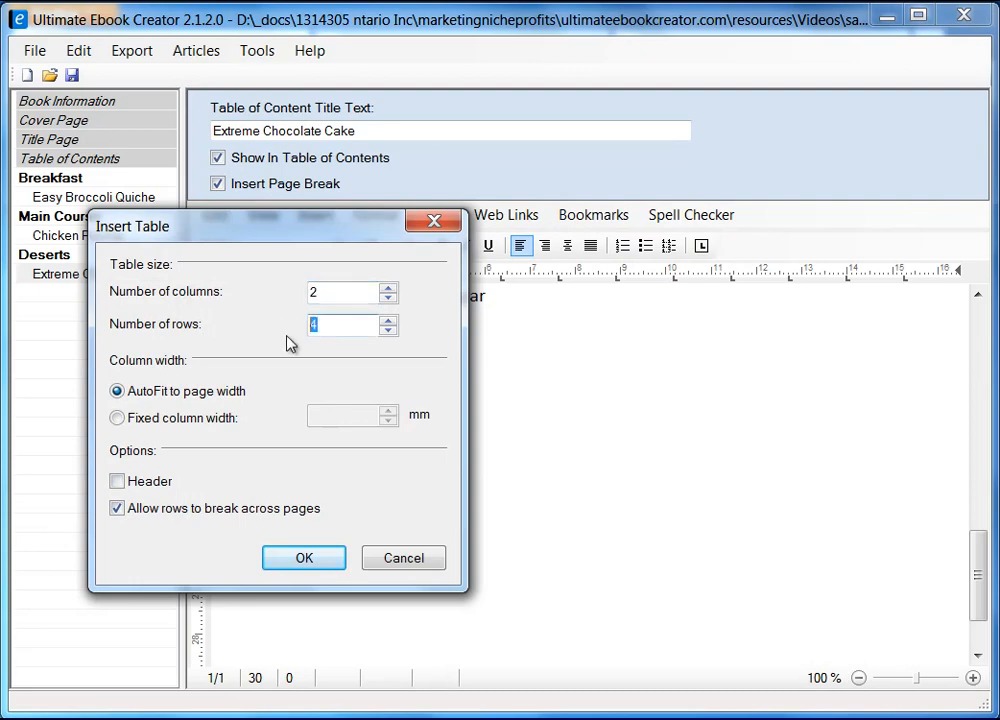
type("1")
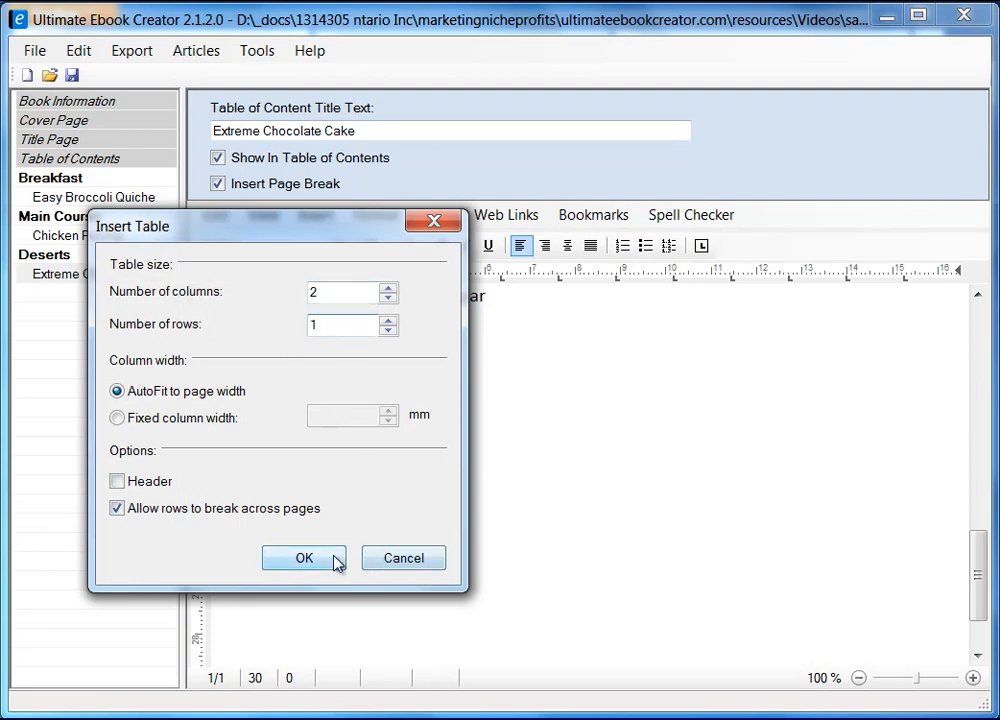
left_click(305, 558)
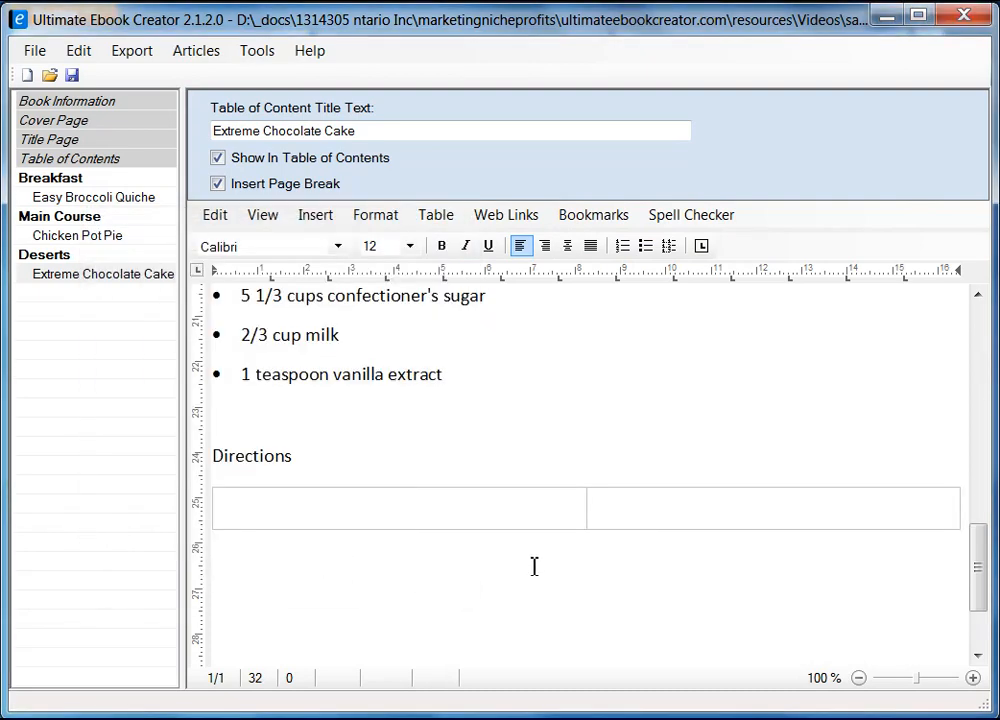
left_click(418, 511)
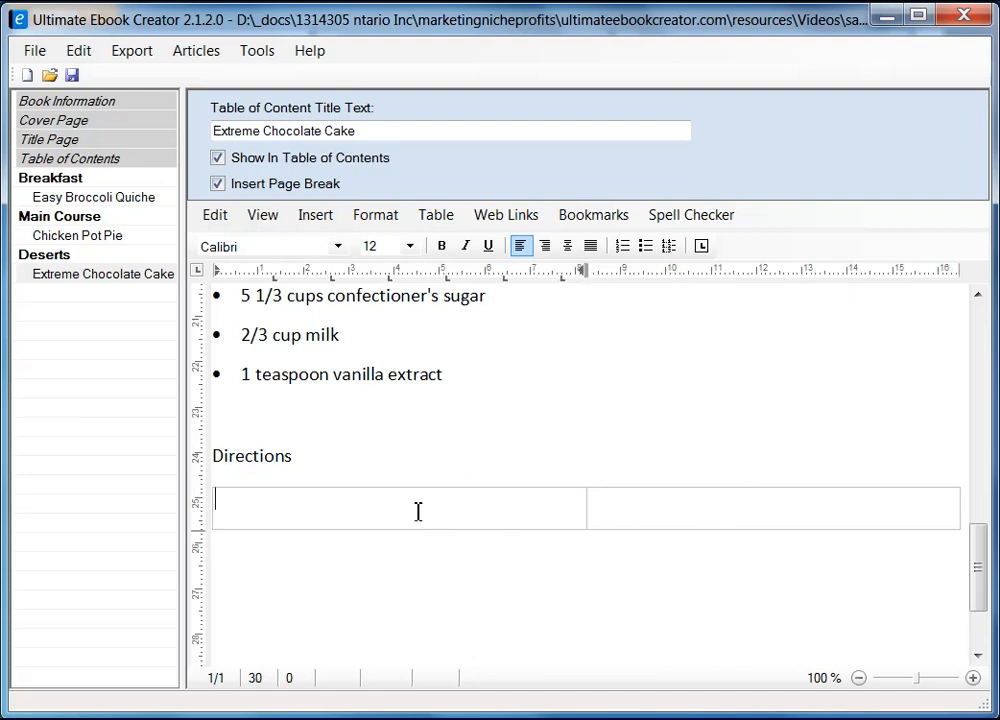
Copy the five cake direction steps from the Allrecipes recipe page in Firefox.
key("alt+Tab")
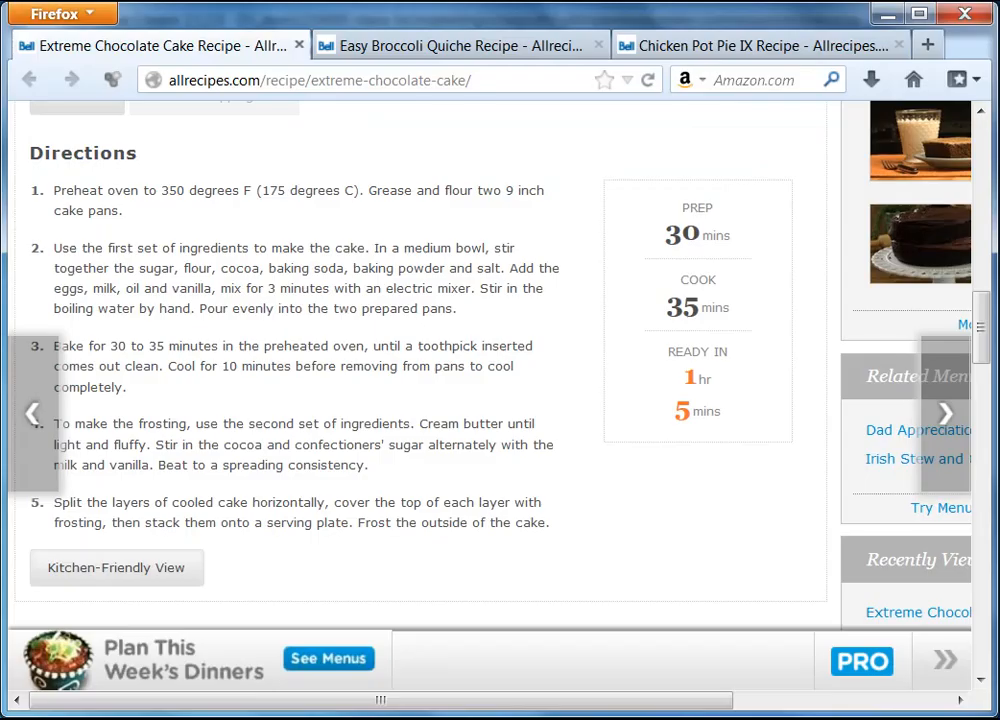
left_click_drag(54, 190, 553, 527)
right_click(512, 526)
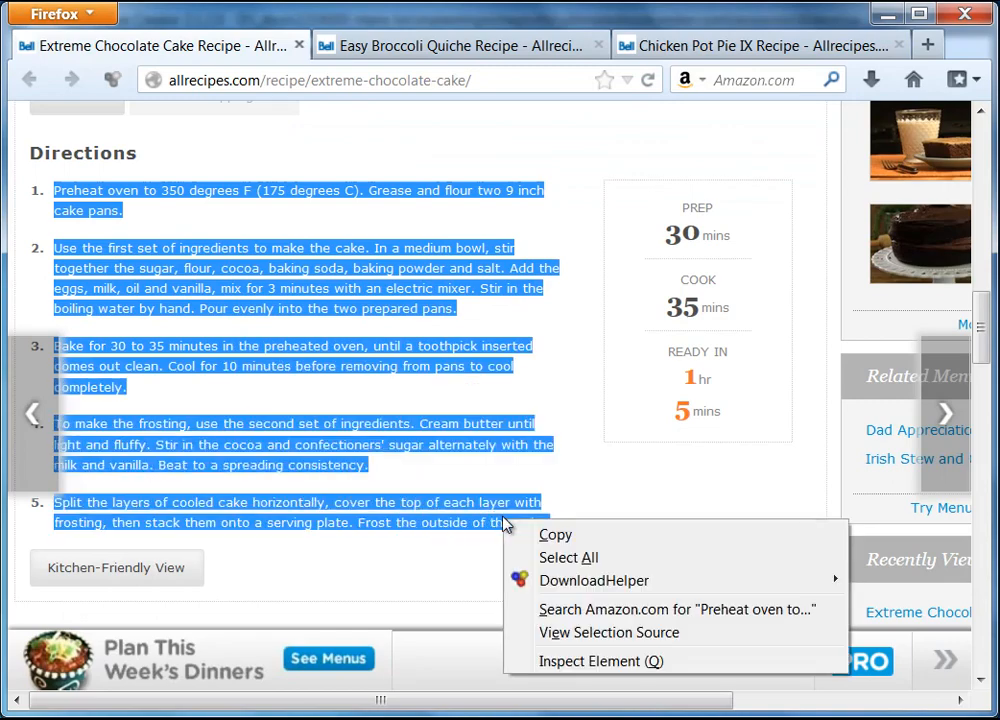
left_click(566, 539)
key("alt+Tab")
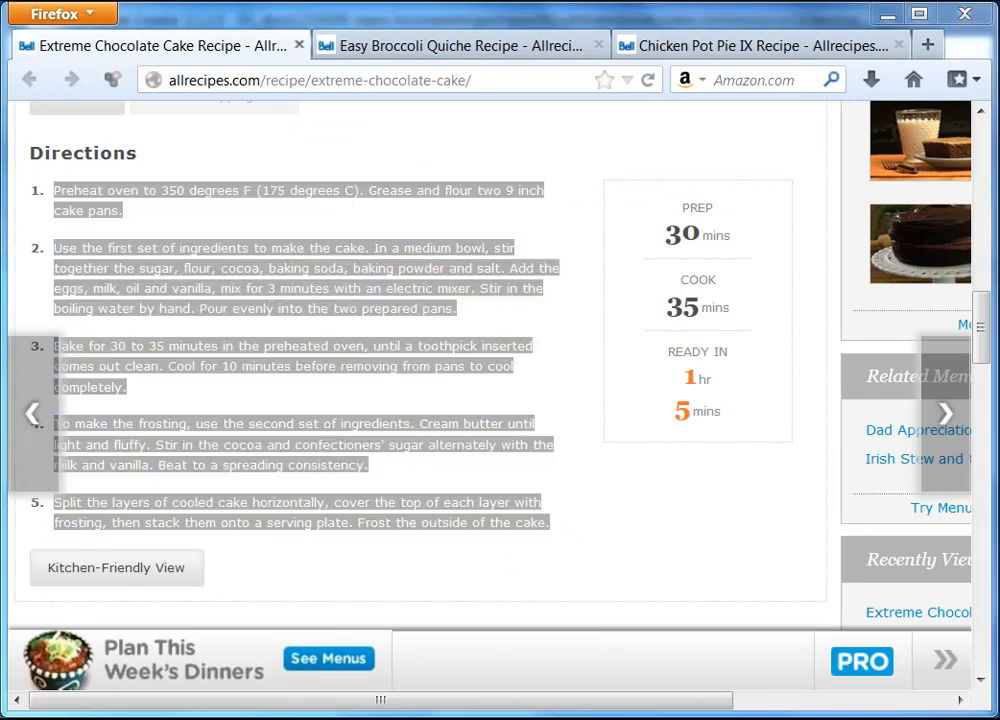
Paste the copied directions into the first table cell as unformatted text.
right_click(295, 515)
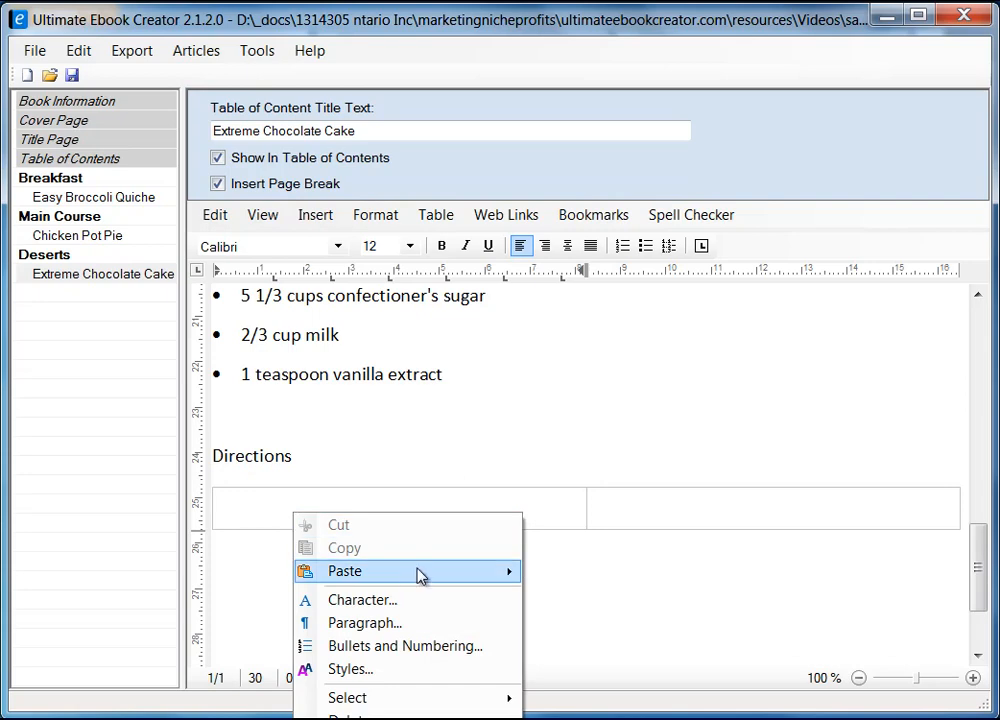
mouse_move(415, 572)
left_click(576, 596)
scroll(484, 572, "up", 3)
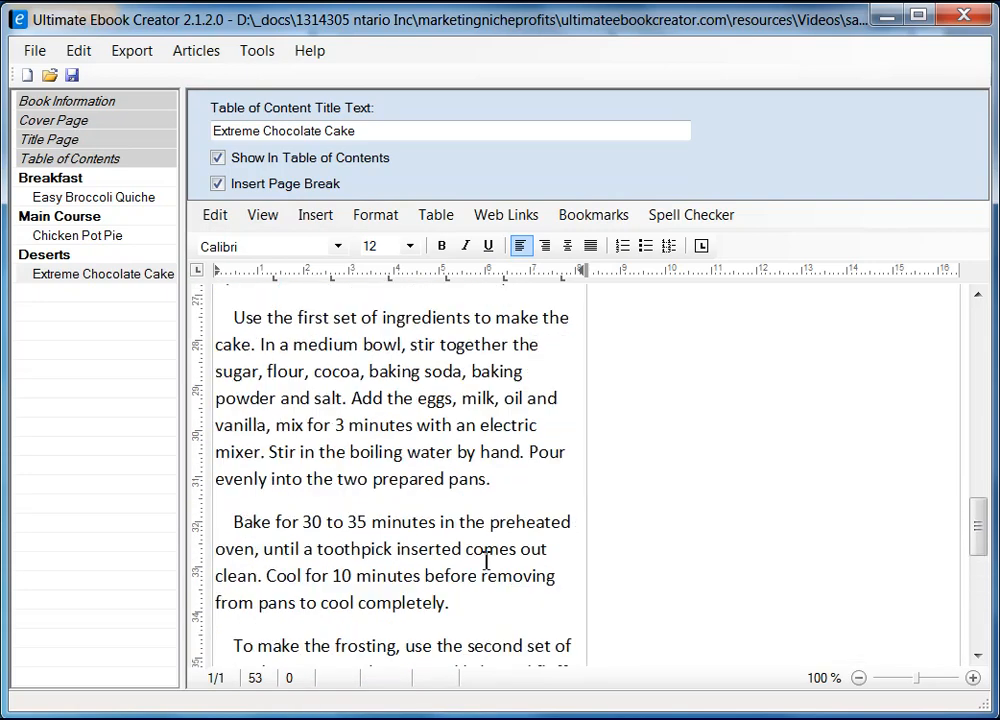
scroll(401, 506, "up", 3)
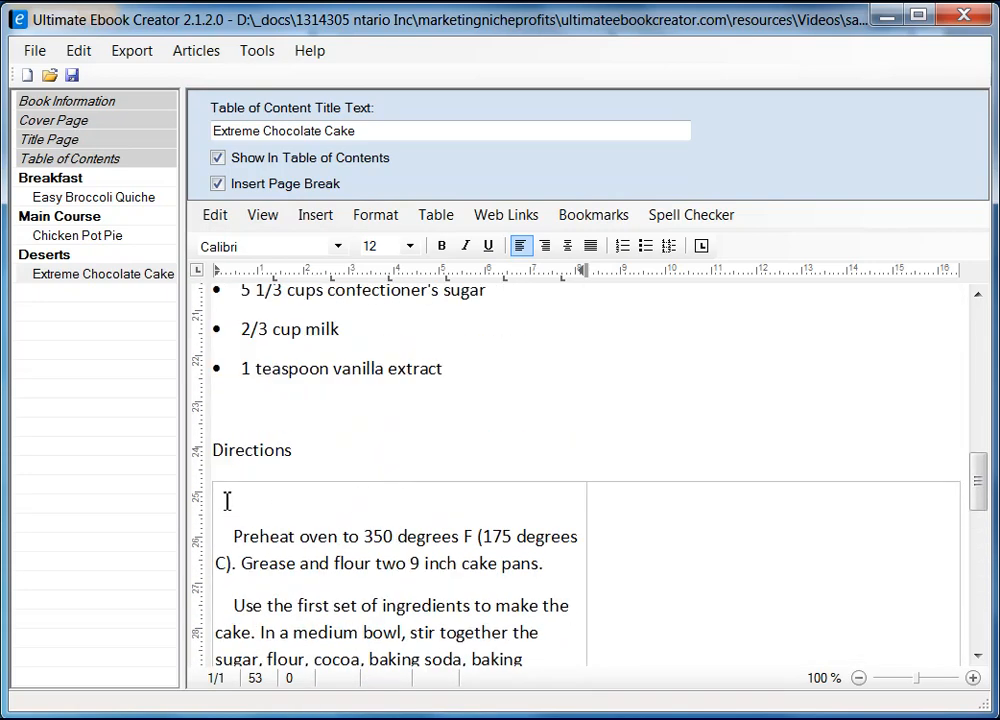
Set the paragraph line spacing of all the pasted directions to Single.
left_click(227, 501)
key("ctrl+shift+End")
right_click(313, 553)
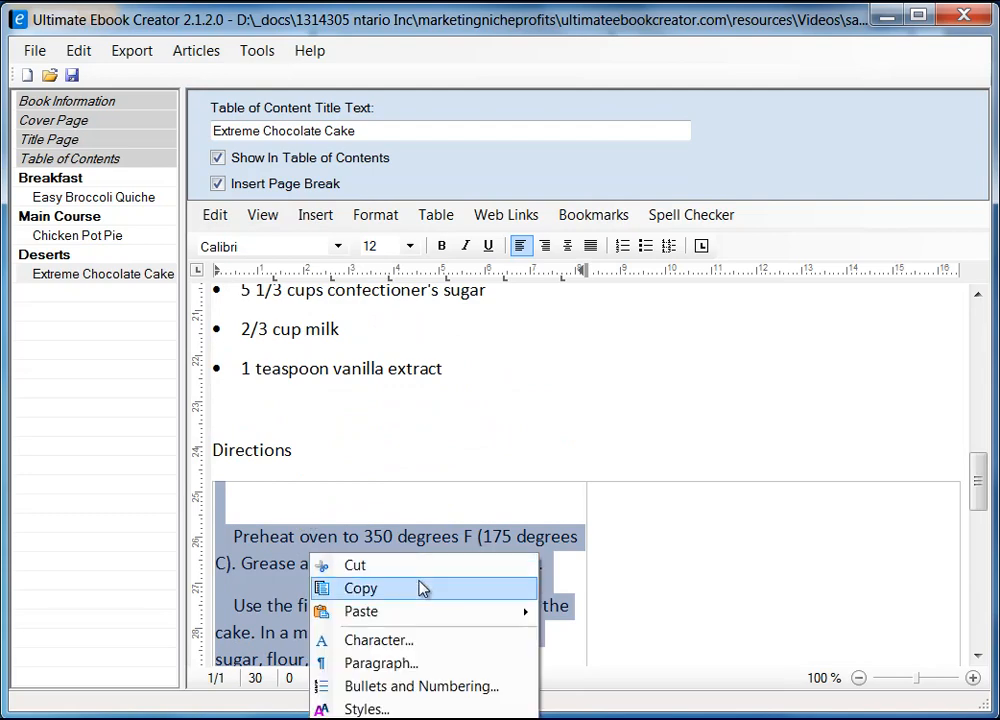
left_click(424, 665)
left_click(210, 329)
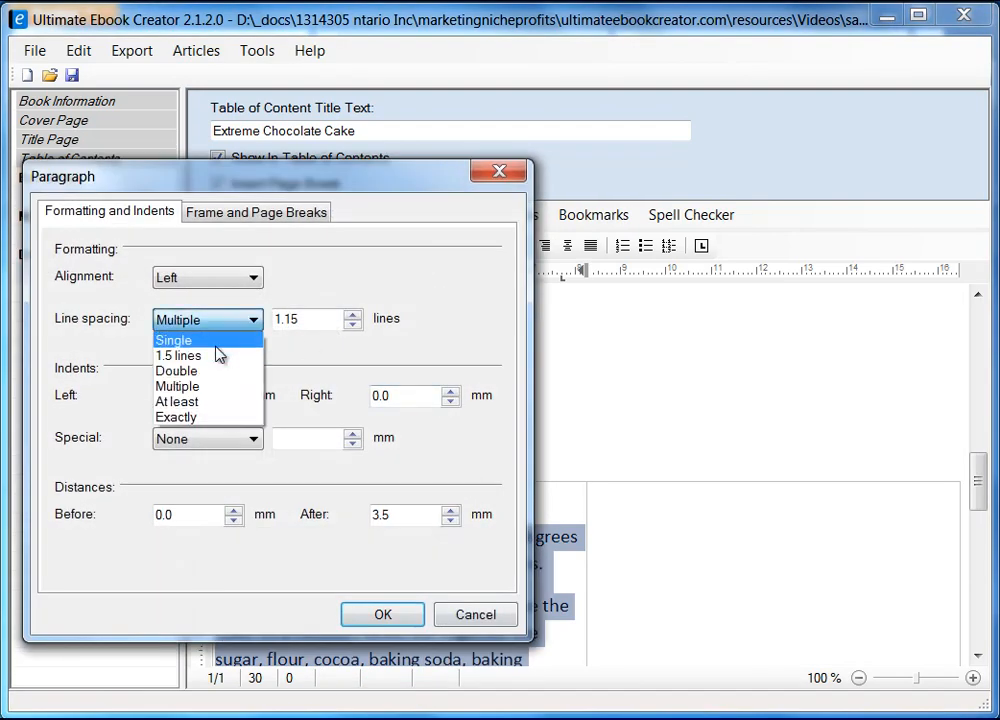
left_click(180, 341)
left_click(383, 614)
left_click(475, 600)
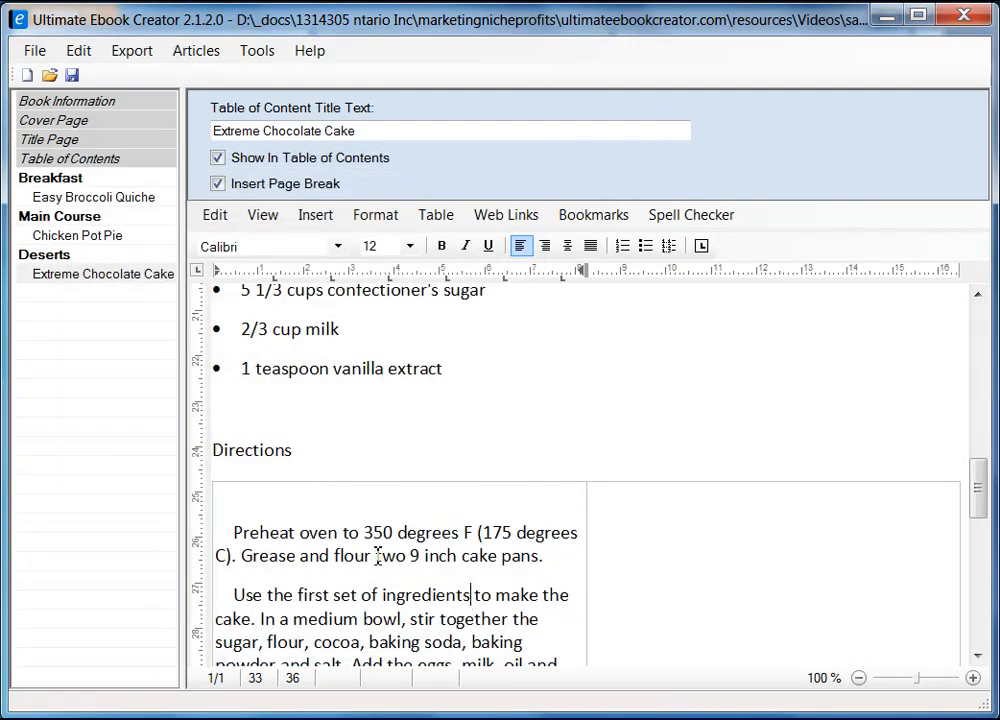
Remove the leading indents before 'Use the first set', 'Bake for 30', 'To make the frosting' and 'Split the layers'.
scroll(355, 517, "down", 3)
left_click(234, 402)
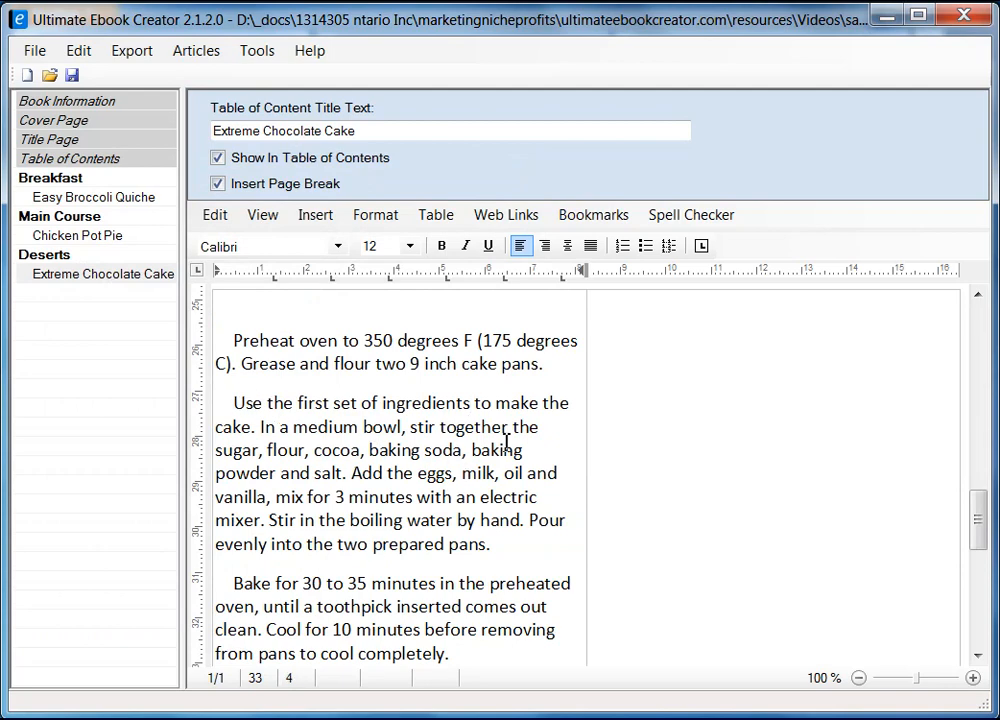
key("BackSpace")
key("BackSpace")
key("BackSpace")
key("BackSpace")
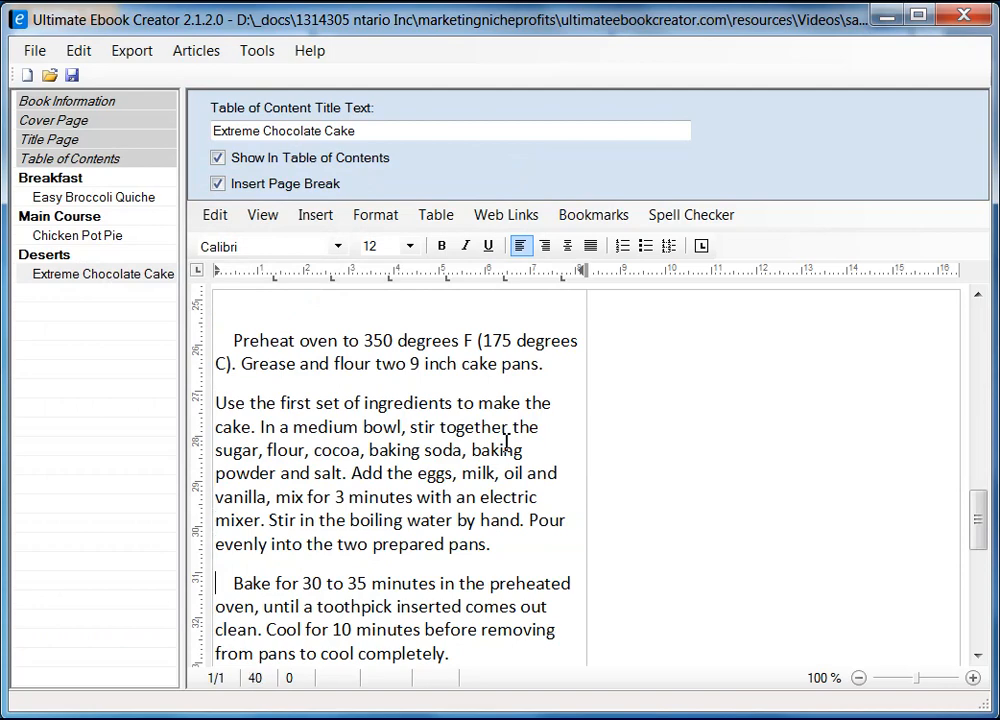
key("Down")
key("Down")
key("Down")
key("Down")
key("Down")
key("Down")
key("Down")
key("Delete")
key("Delete")
key("Delete")
key("Delete")
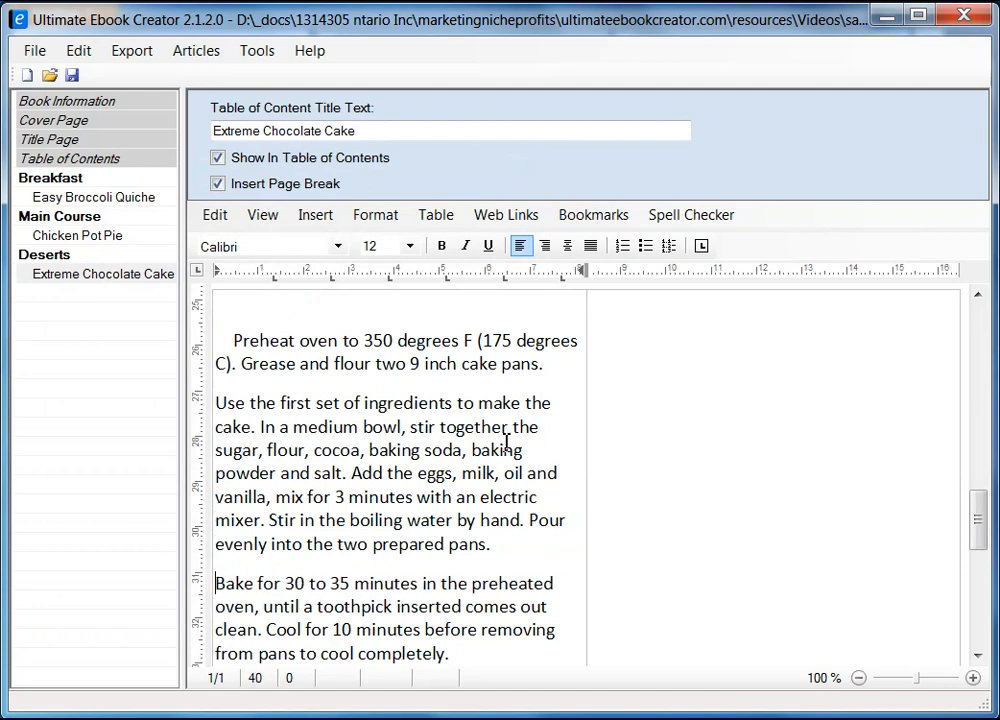
scroll(505, 335, "down", 3)
scroll(503, 333, "down", 2)
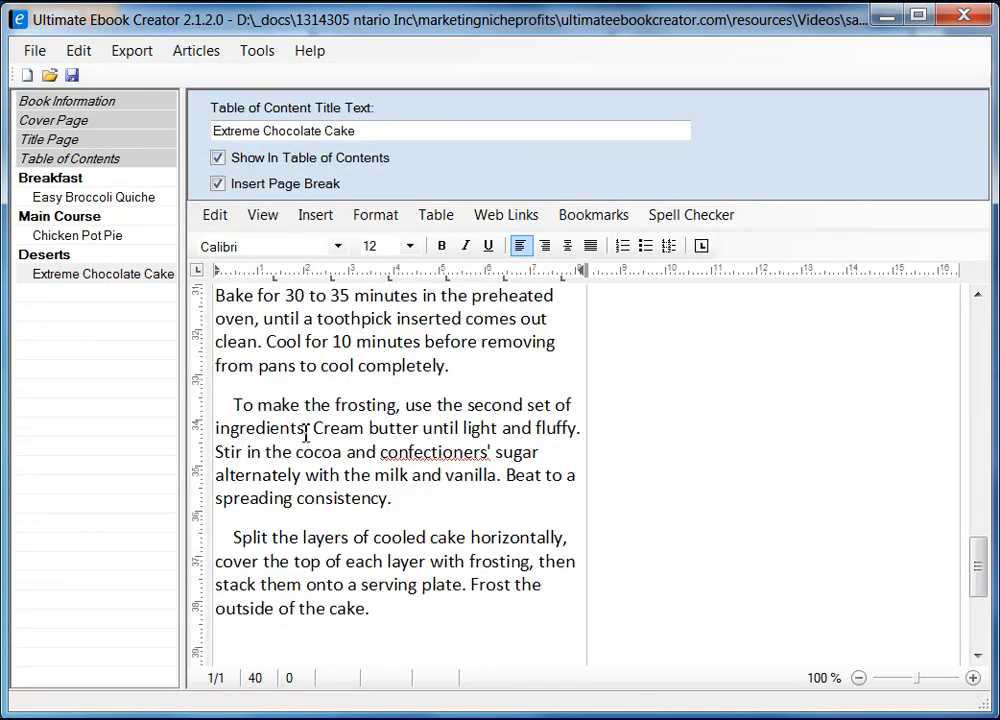
left_click(234, 401)
key("BackSpace")
key("BackSpace")
key("BackSpace")
key("BackSpace")
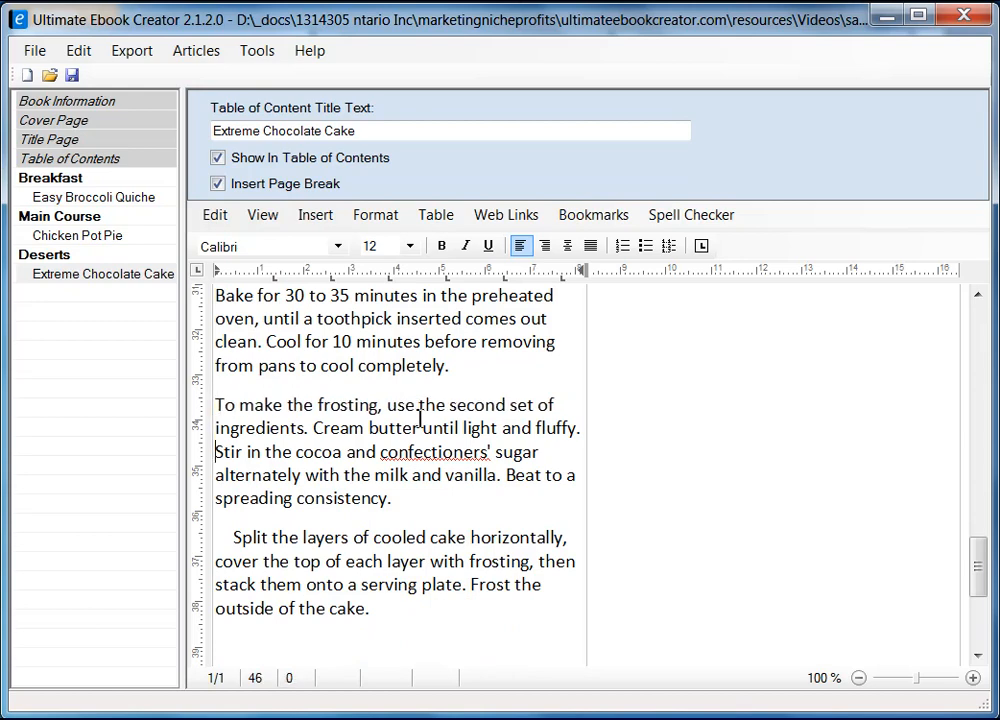
key("Delete")
key("Delete")
key("Delete")
key("Delete")
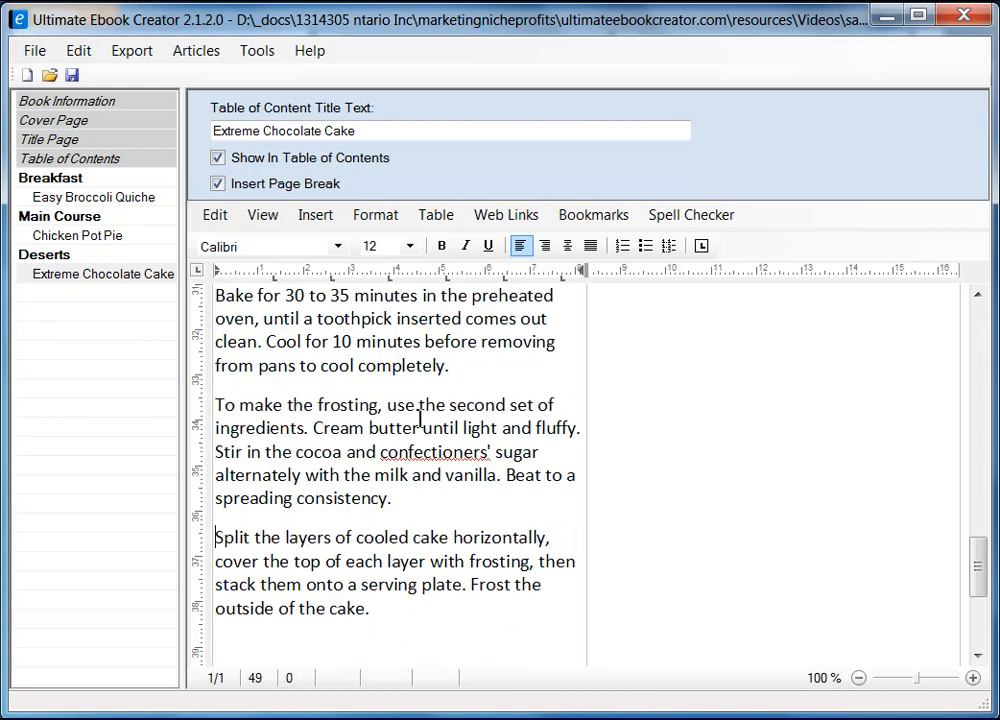
Remove the indent before 'Preheat oven' and select all the chapter text.
key("ctrl+End")
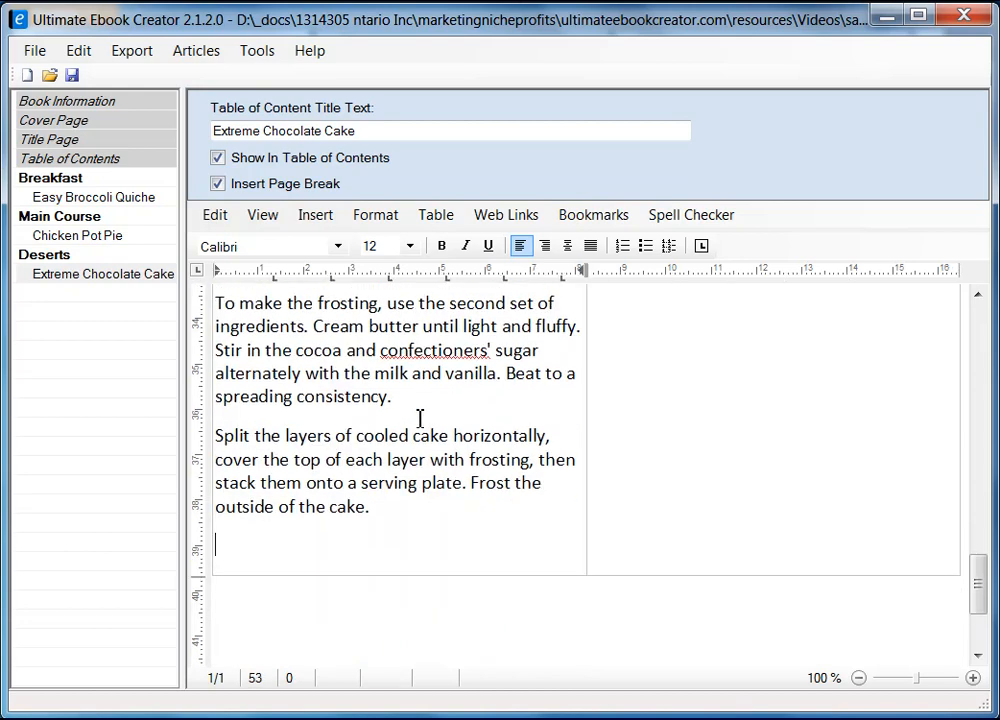
scroll(420, 418, "up", 6)
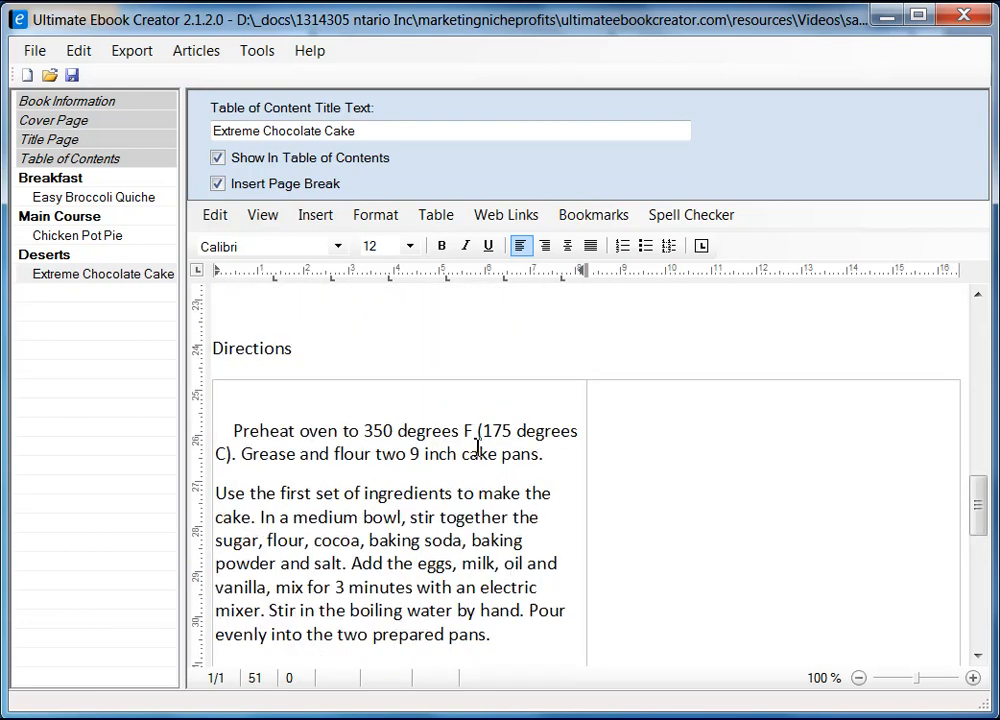
left_click(236, 430)
key("BackSpace")
key("BackSpace")
key("BackSpace")
key("BackSpace")
scroll(480, 592, "down", 10)
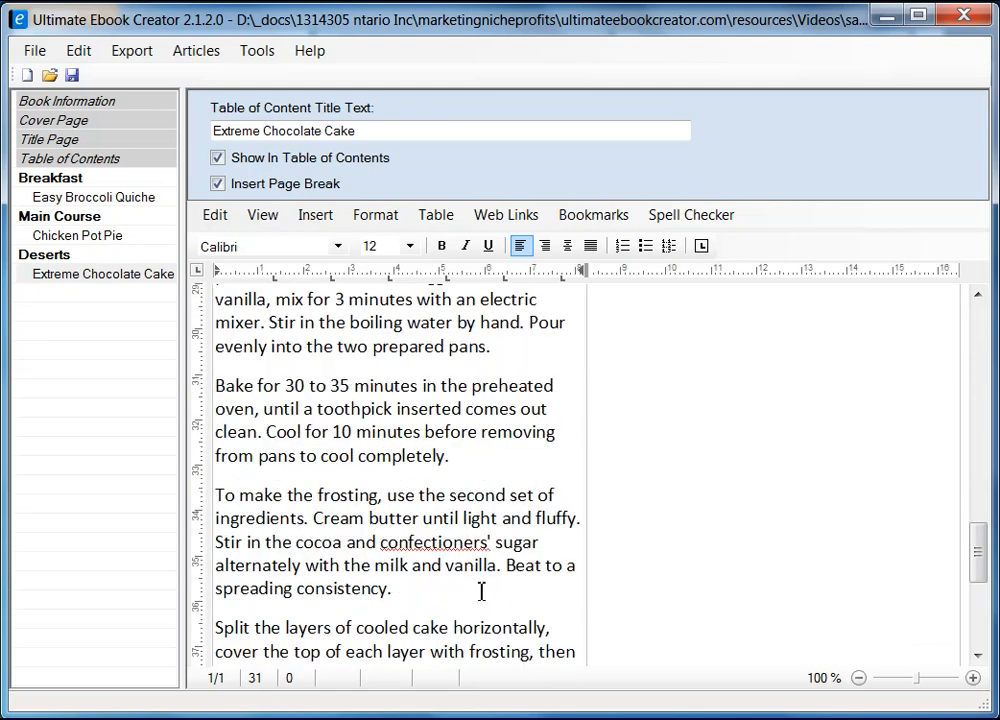
key("ctrl+a")
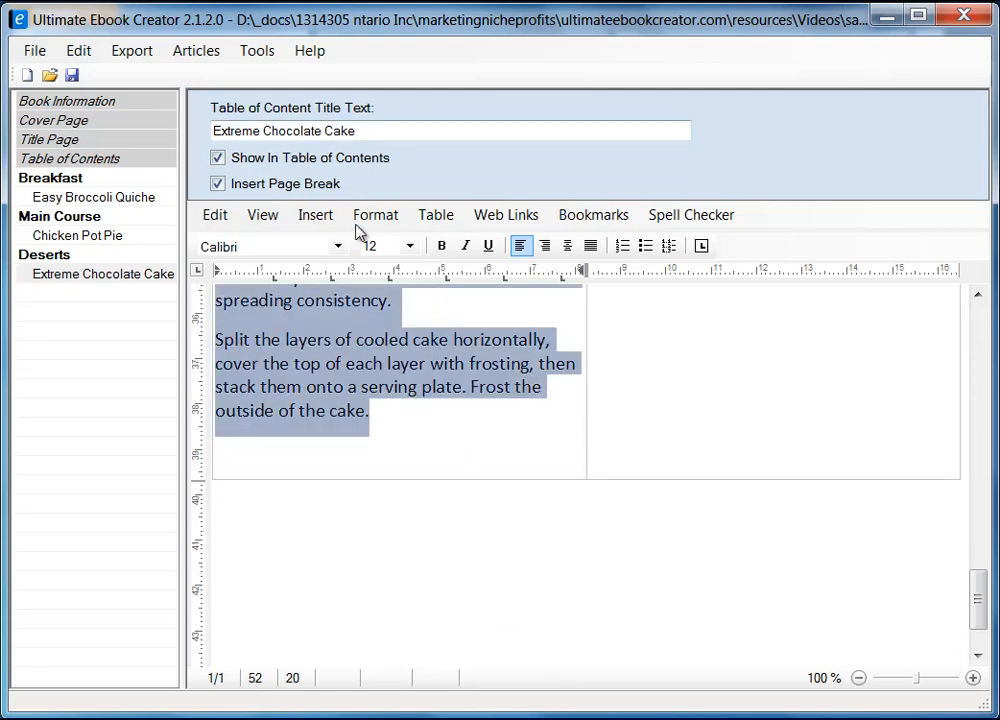
Shrink the directions text to size 10 and widen the left column to about three-quarters width.
left_click(410, 246)
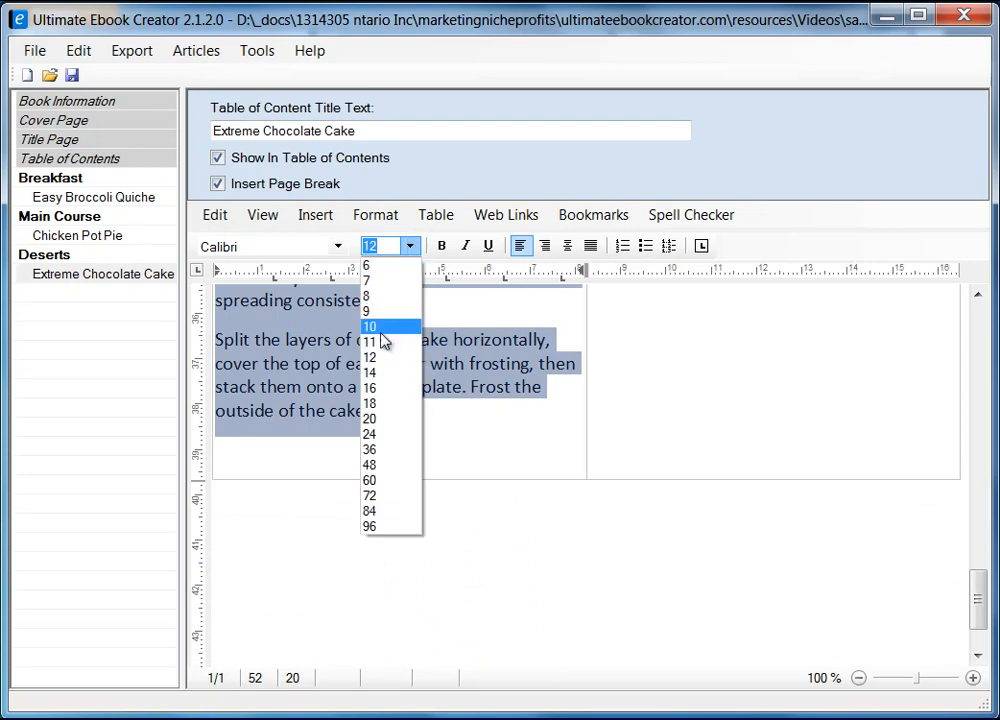
left_click(388, 328)
scroll(607, 504, "up", 5)
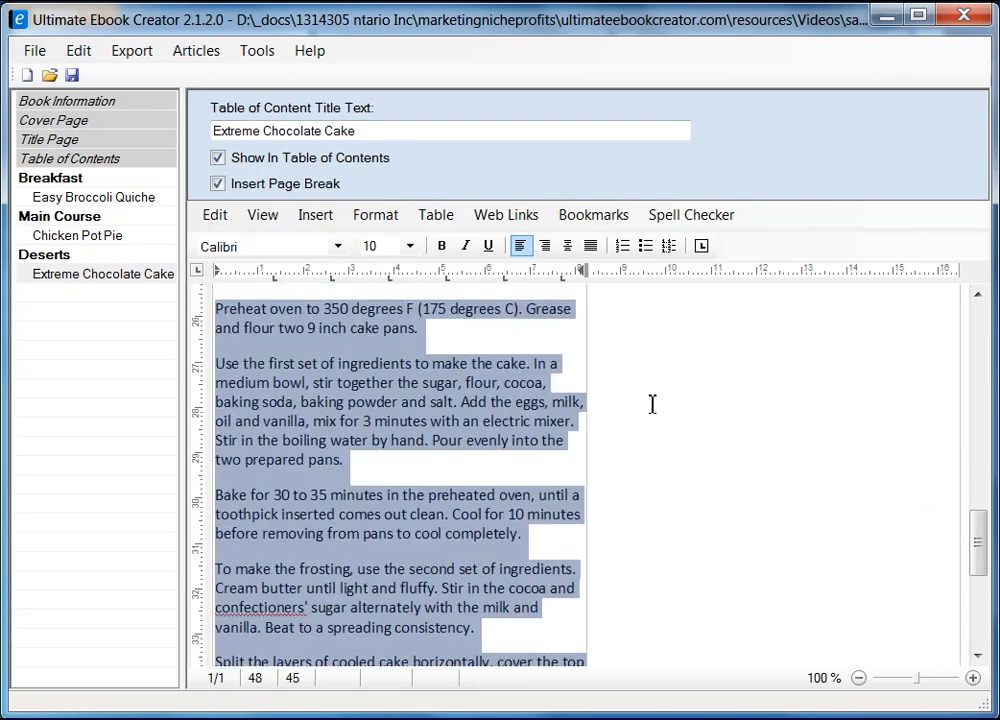
scroll(702, 413, "up", 2)
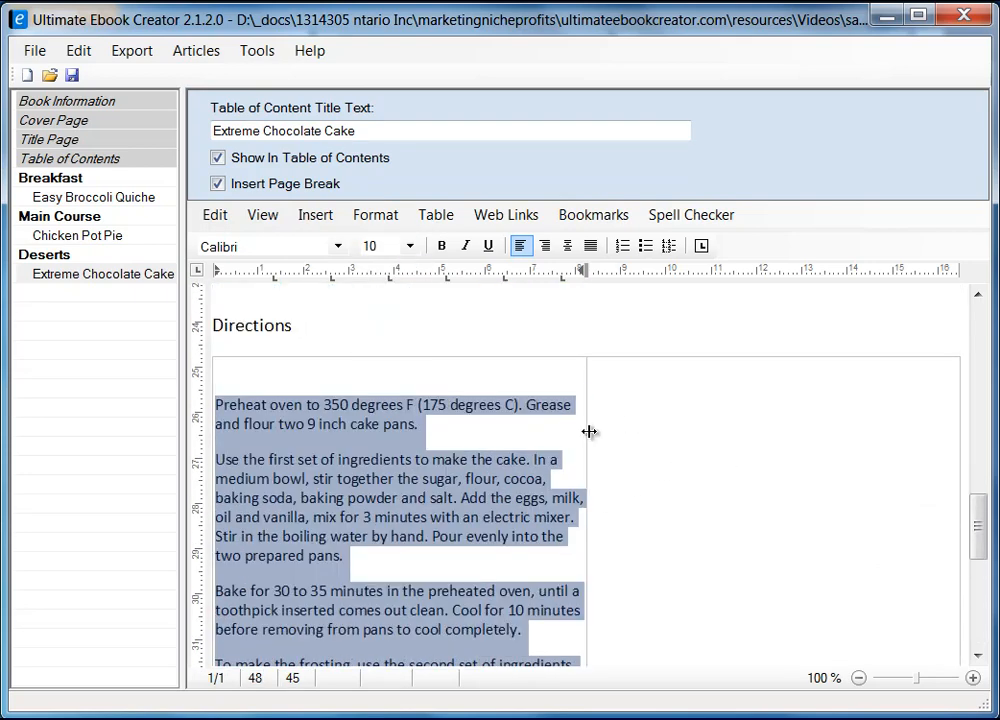
left_click_drag(589, 431, 808, 419)
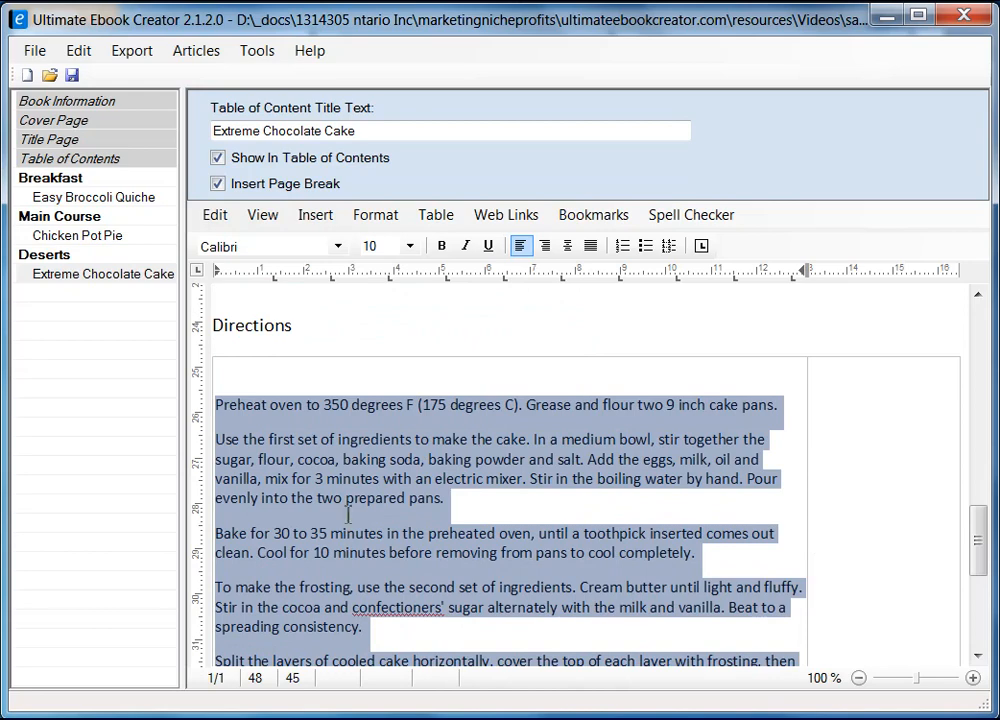
left_click(864, 414)
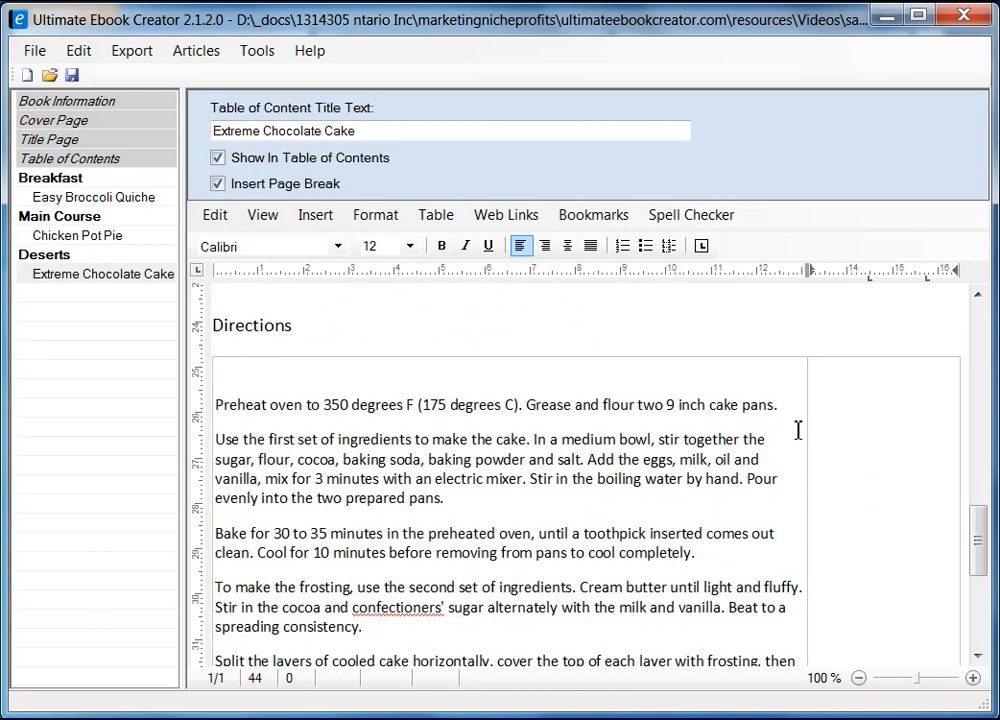
Insert a nested one-column, three-row table into the empty right-hand cell.
left_click(436, 214)
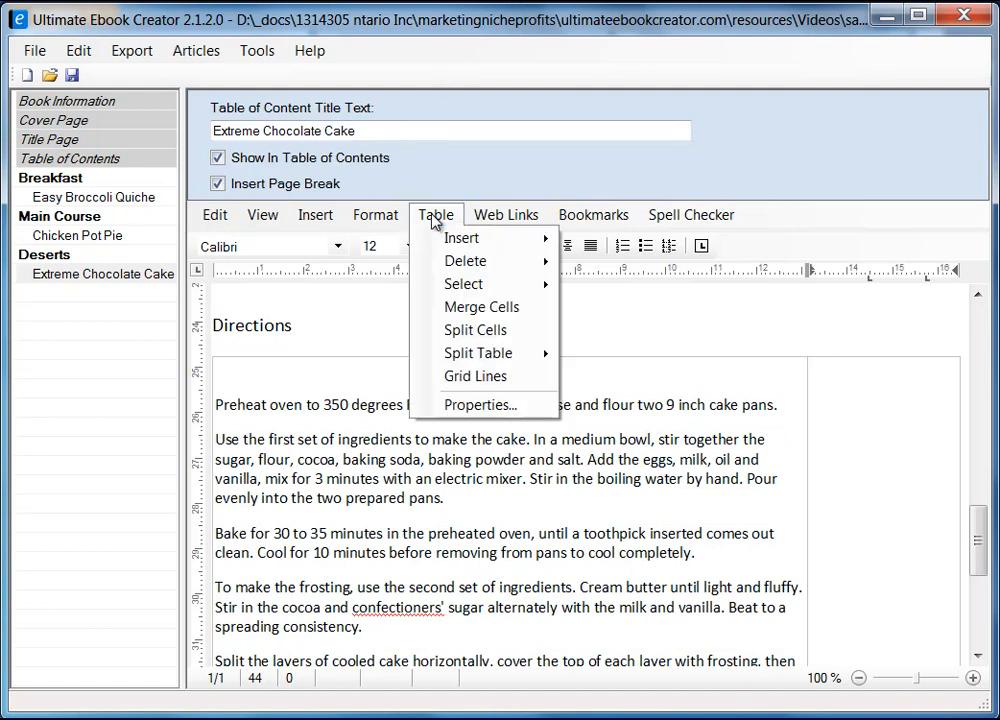
mouse_move(465, 245)
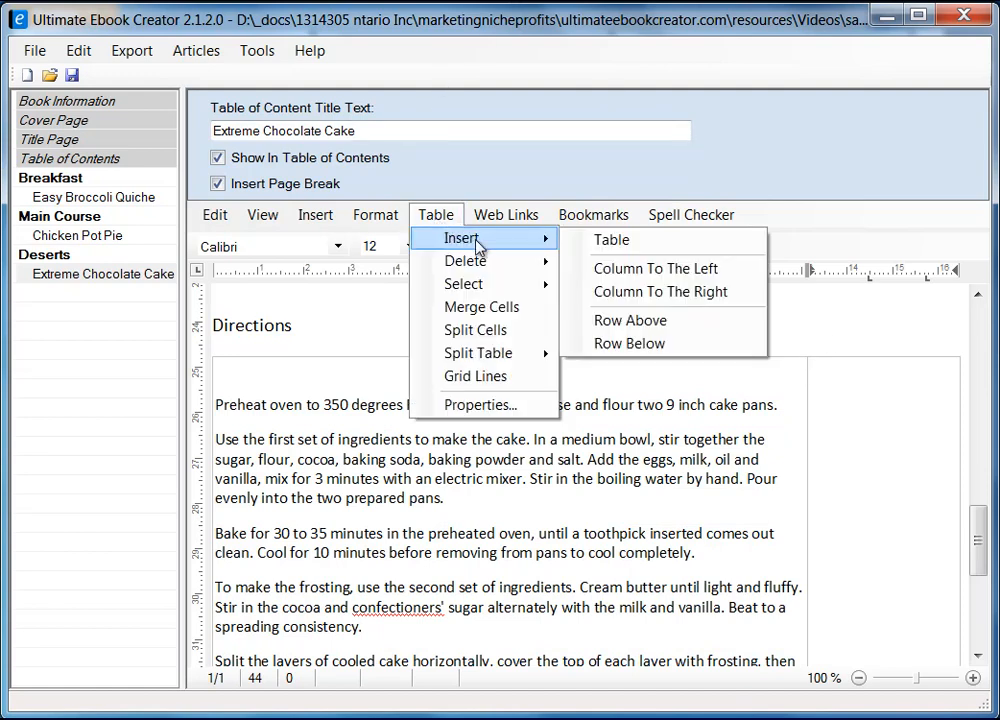
left_click(676, 240)
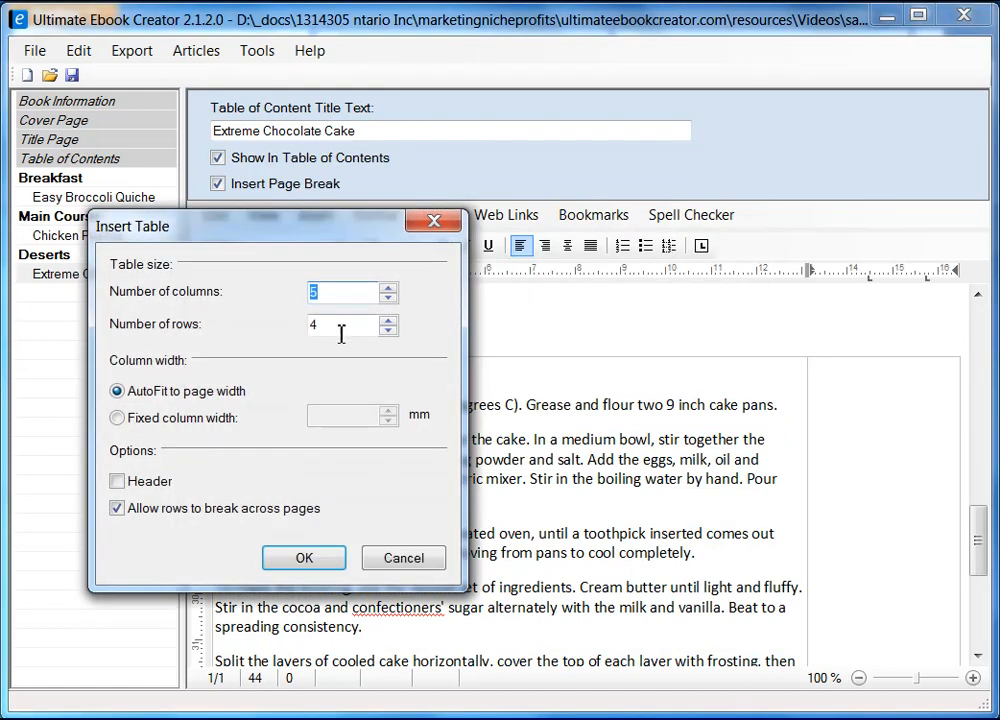
scroll(292, 292, "up", 3)
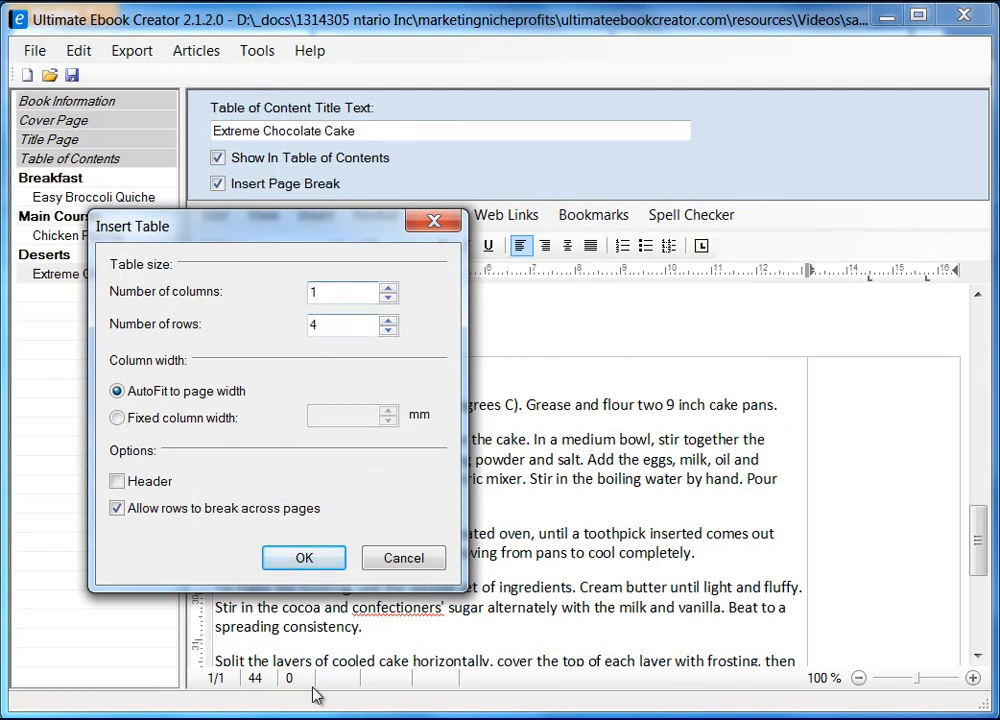
key("alt+Tab")
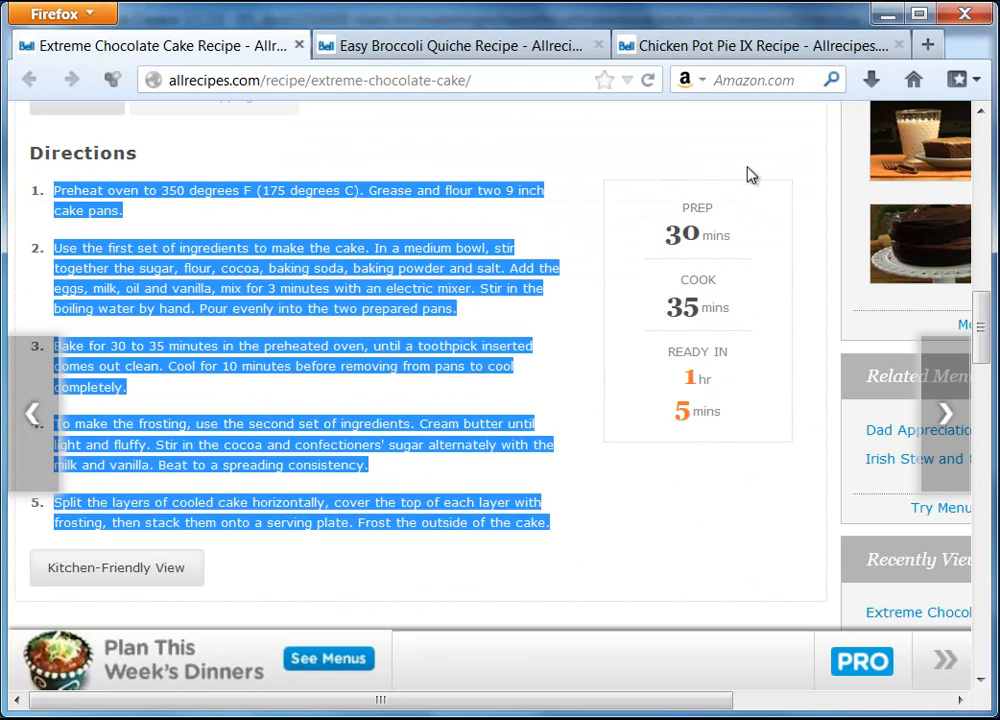
left_click(886, 16)
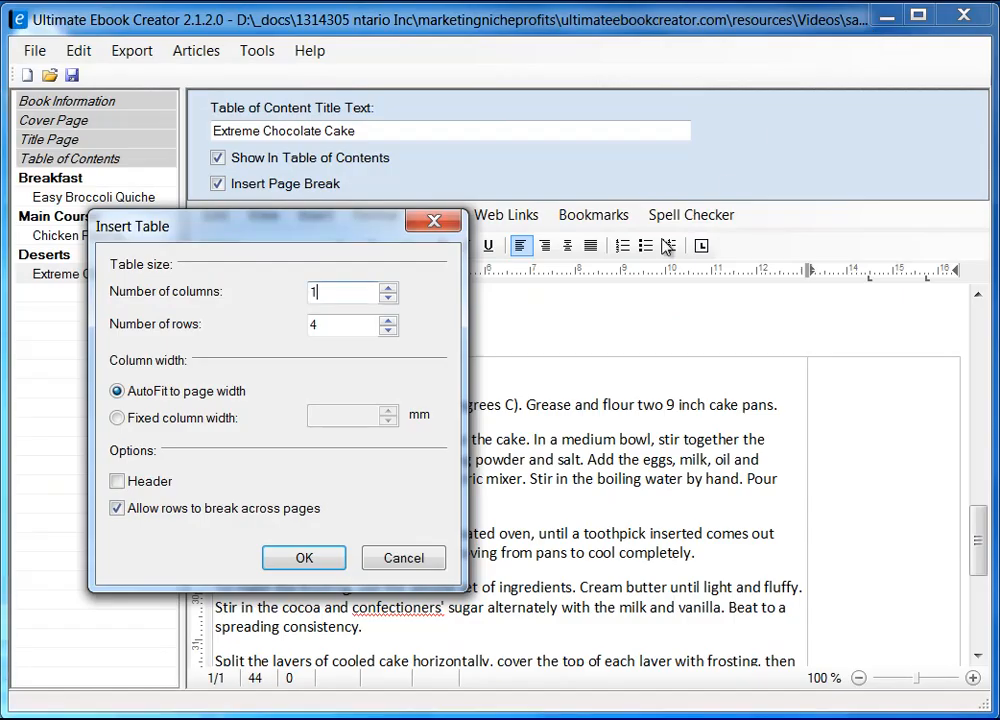
key("Tab")
type("3")
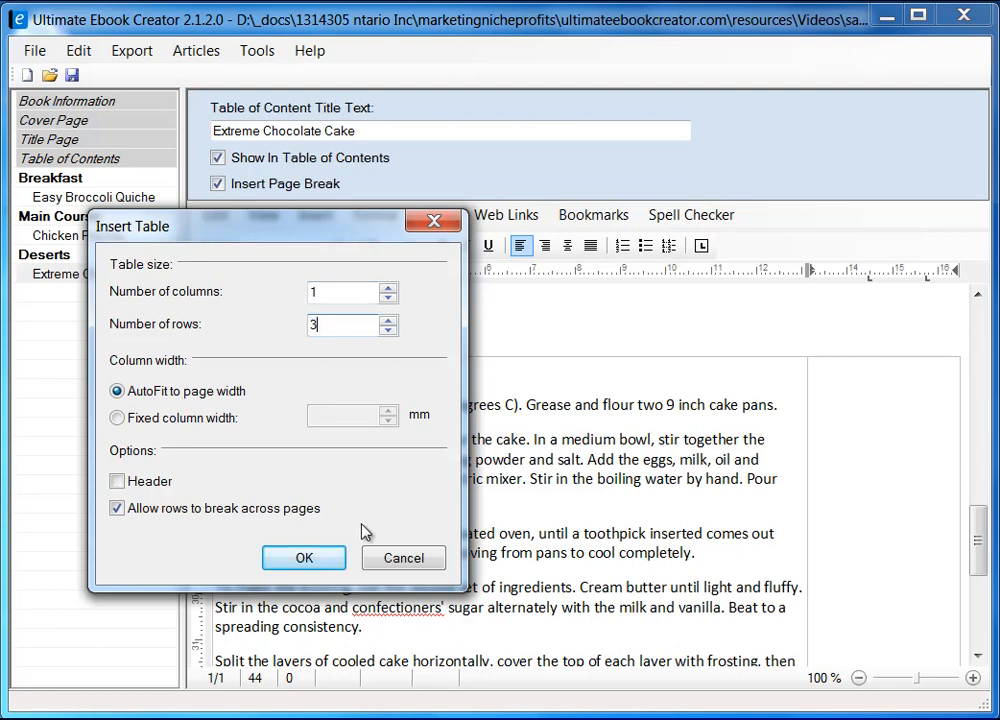
left_click(305, 563)
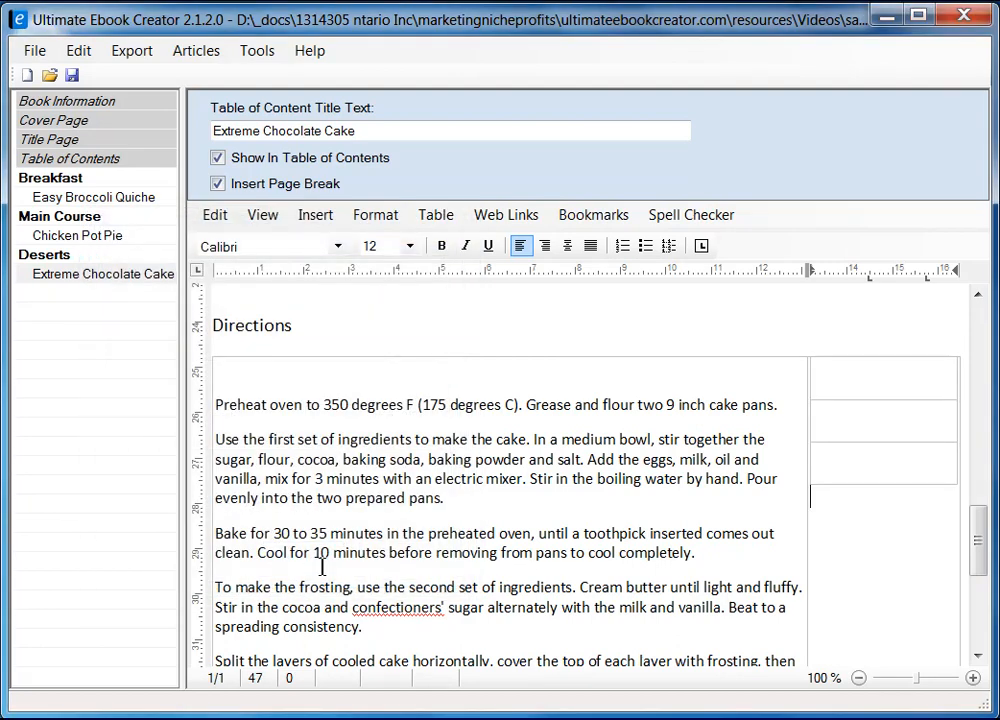
left_click(891, 373)
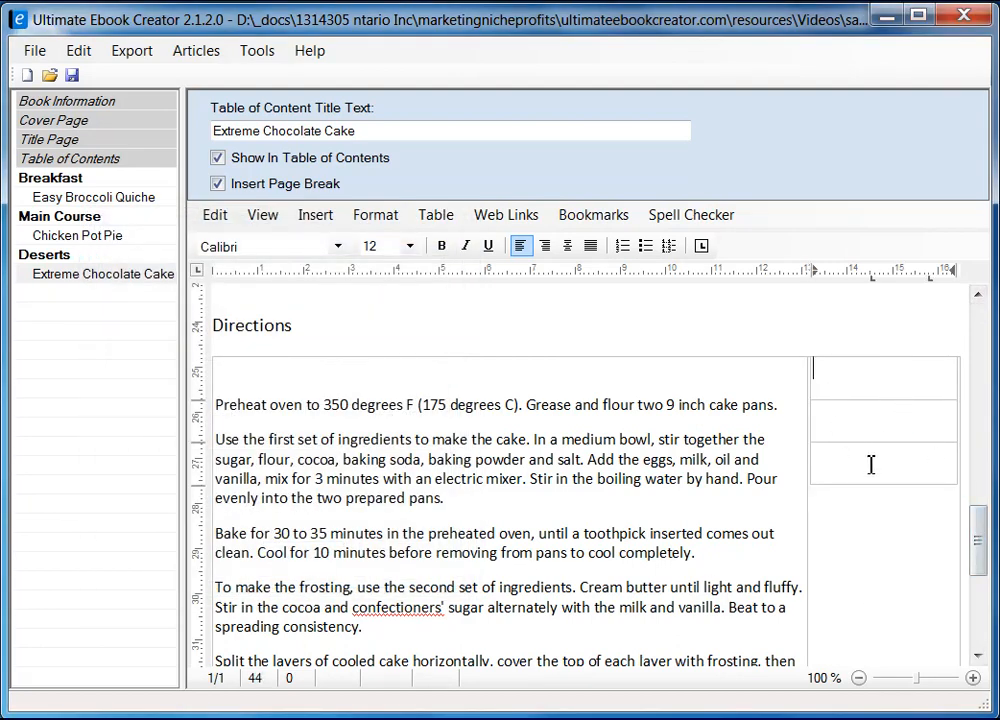
Copy the PREP label from the recipe box on the Allrecipes page.
key("alt+Tab")
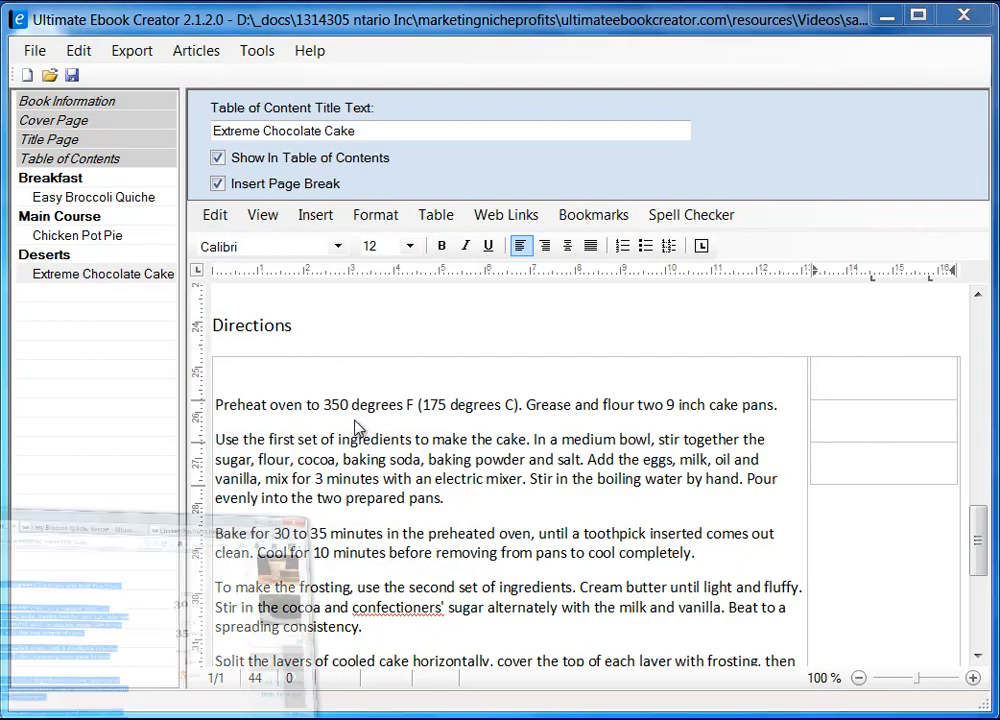
left_click(734, 219)
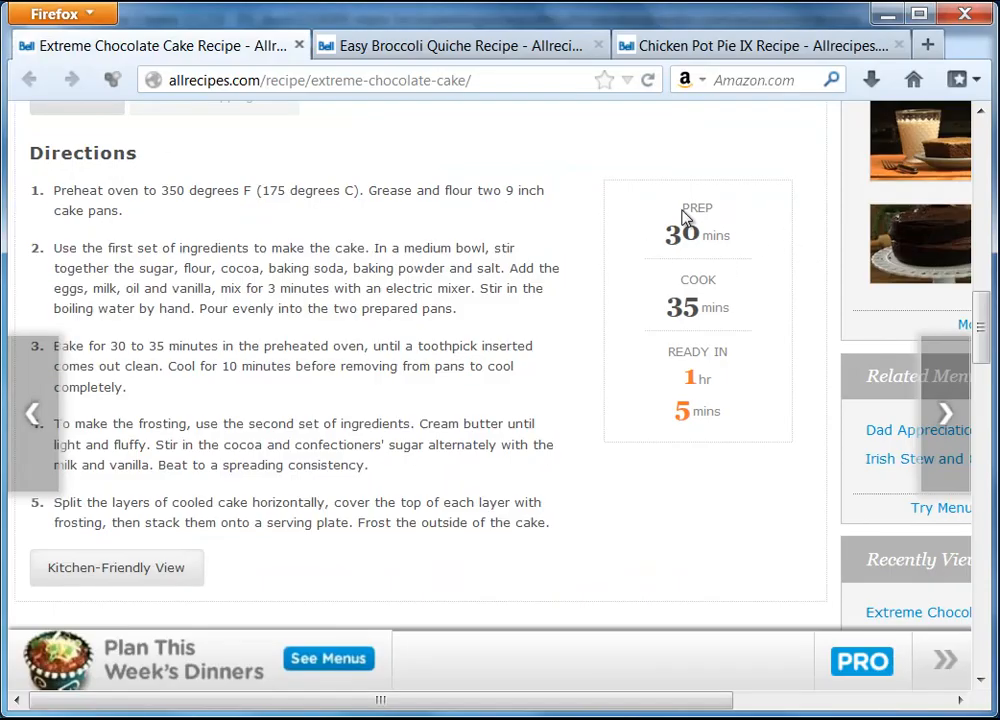
left_click_drag(700, 212, 712, 212)
right_click(703, 211)
left_click(746, 223)
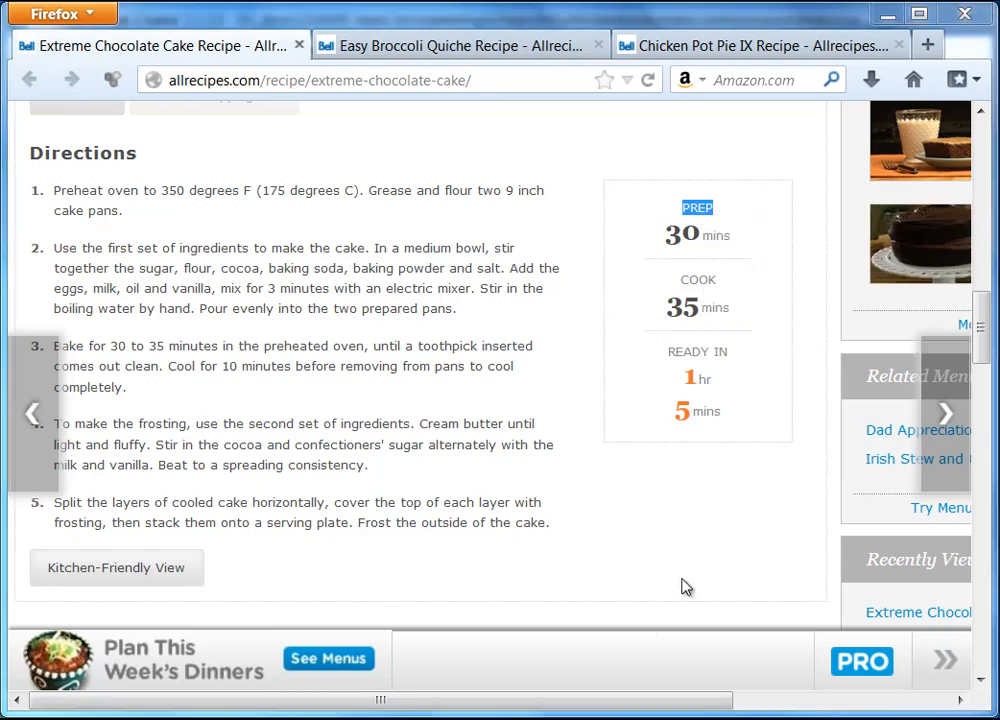
key("alt+Tab")
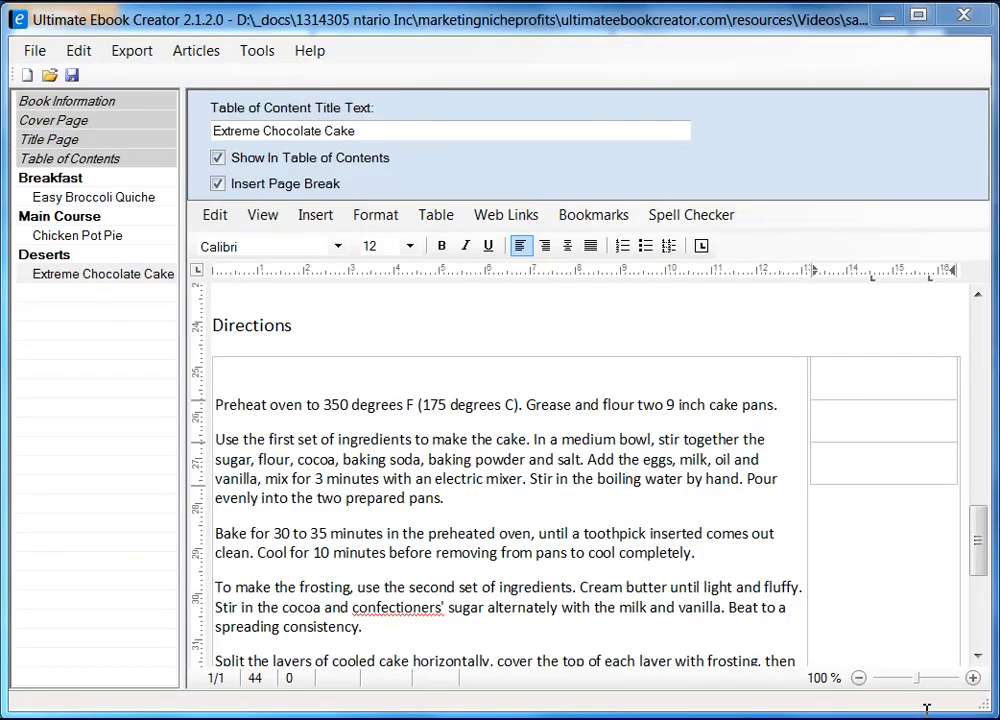
Paste PREP and, on the next line, 30 mins as plain text into the top cell.
right_click(879, 373)
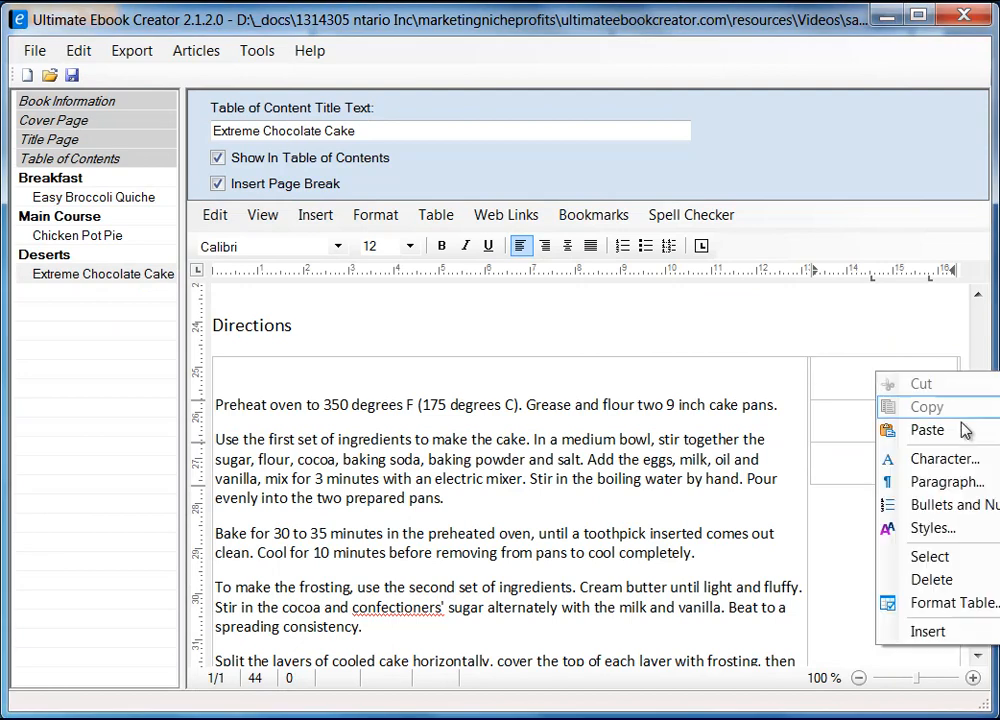
mouse_move(965, 432)
left_click(700, 455)
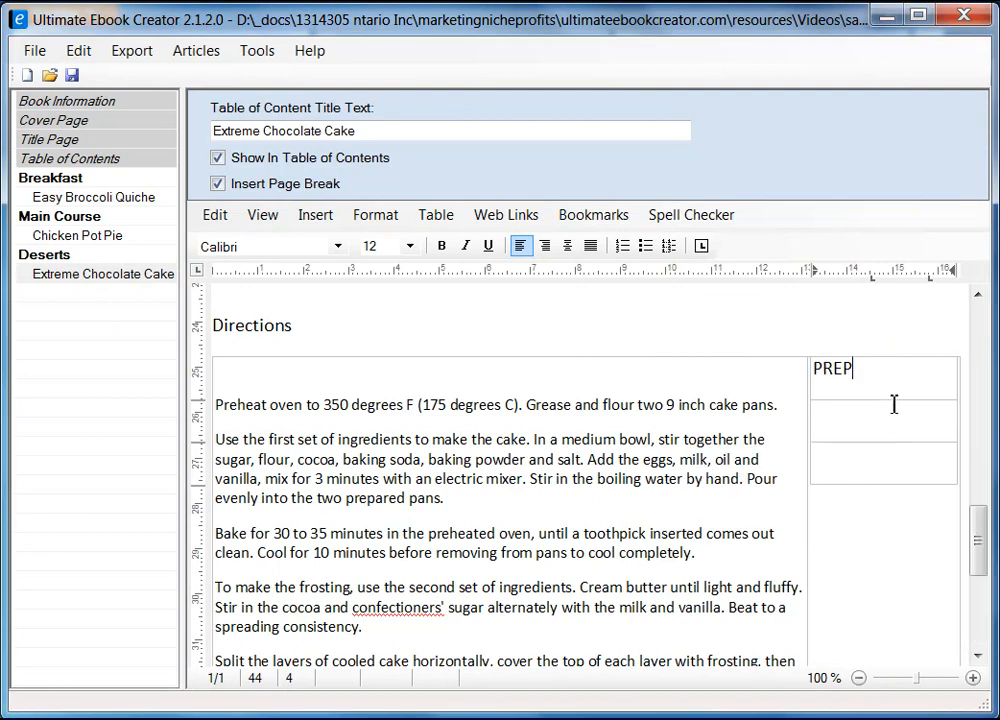
key("Return")
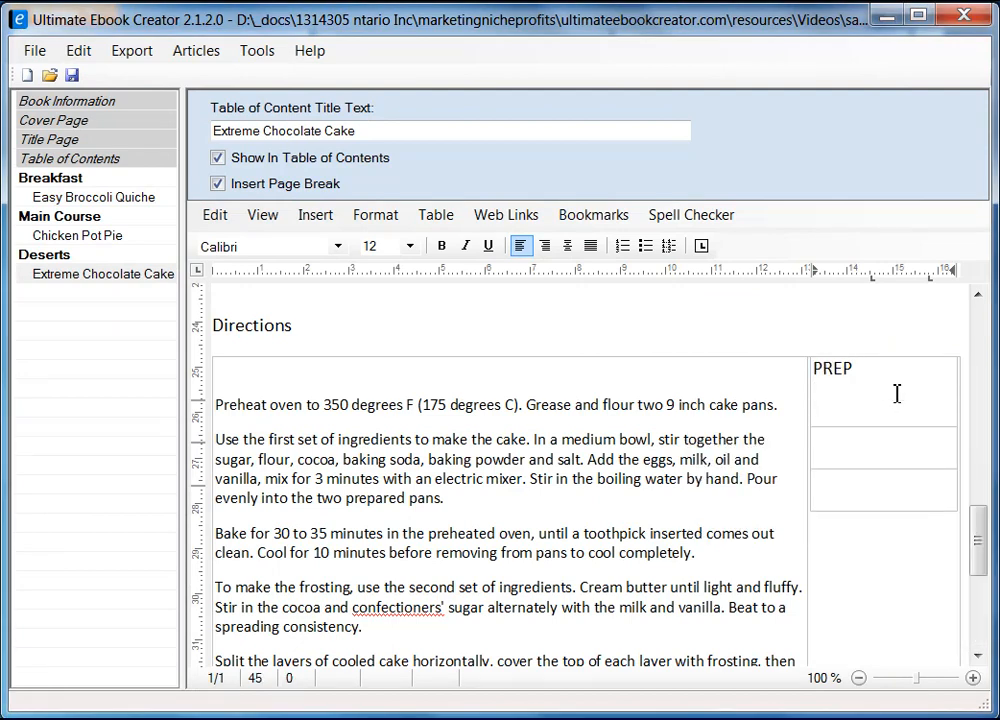
key("alt+Tab")
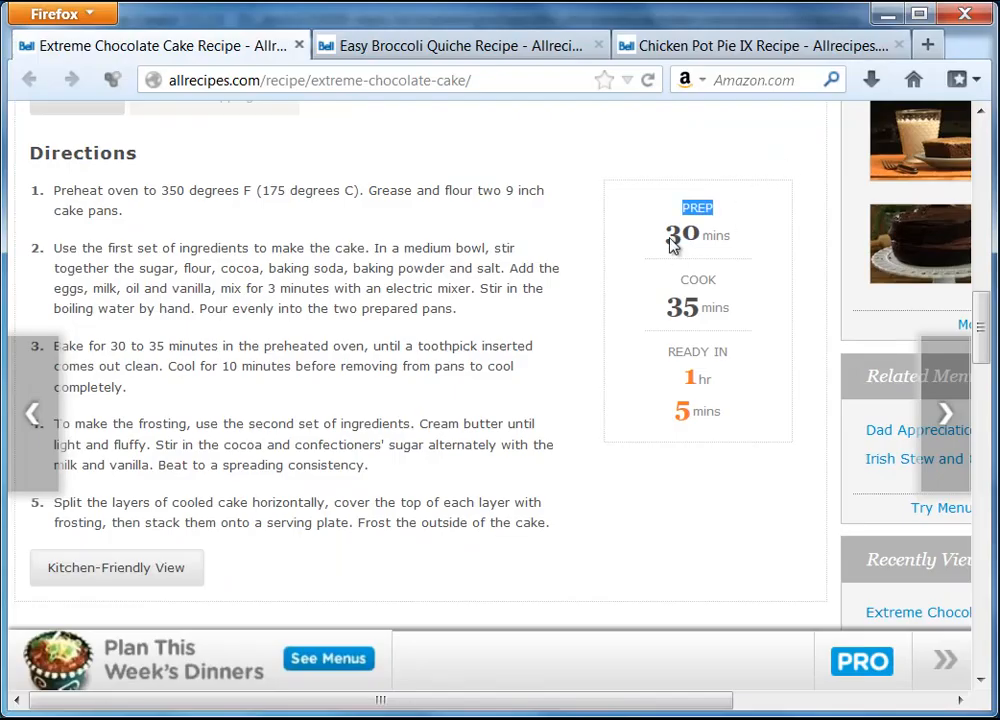
left_click_drag(667, 233, 740, 244)
right_click(734, 245)
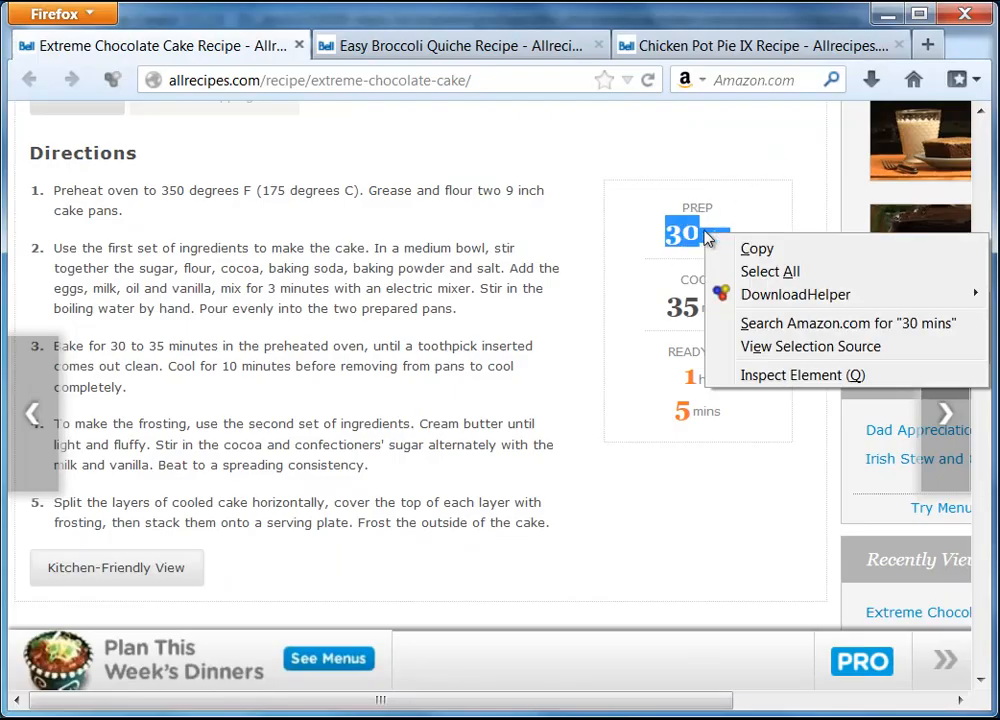
left_click(752, 251)
left_click(887, 13)
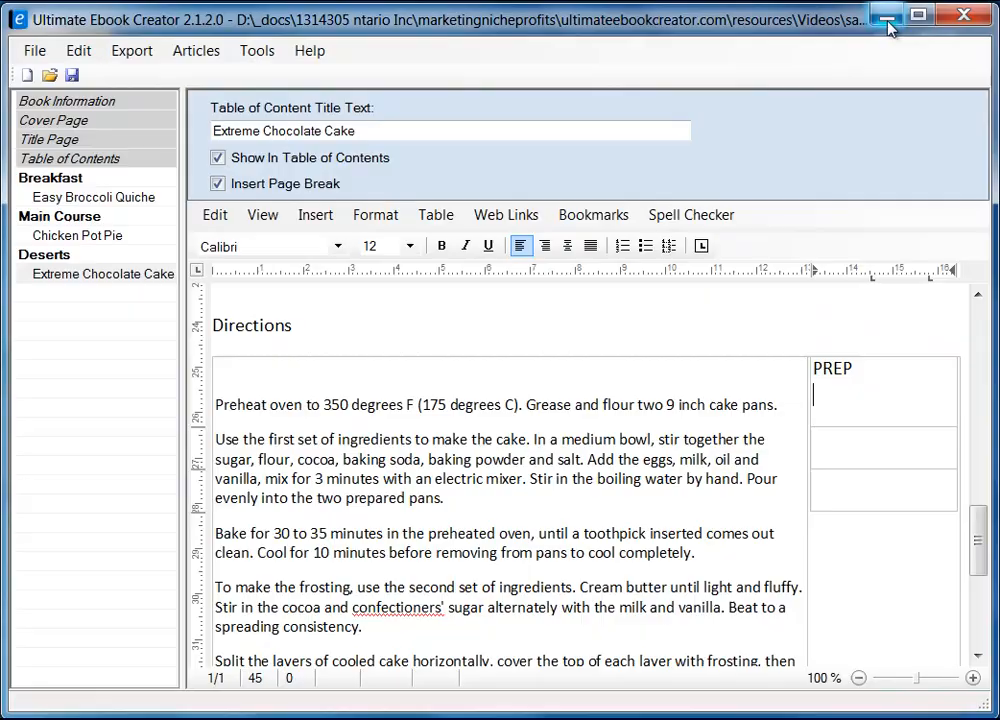
right_click(851, 392)
mouse_move(949, 461)
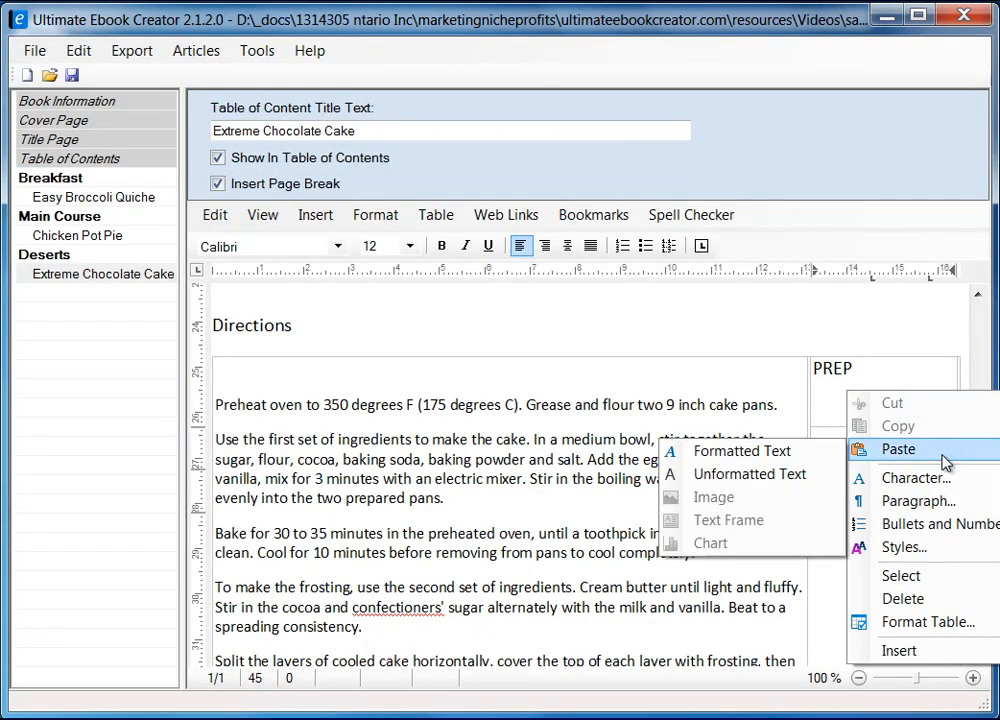
left_click(741, 473)
Copy COOK 35 mins from the recipe and paste it into the second cell.
left_click(844, 450)
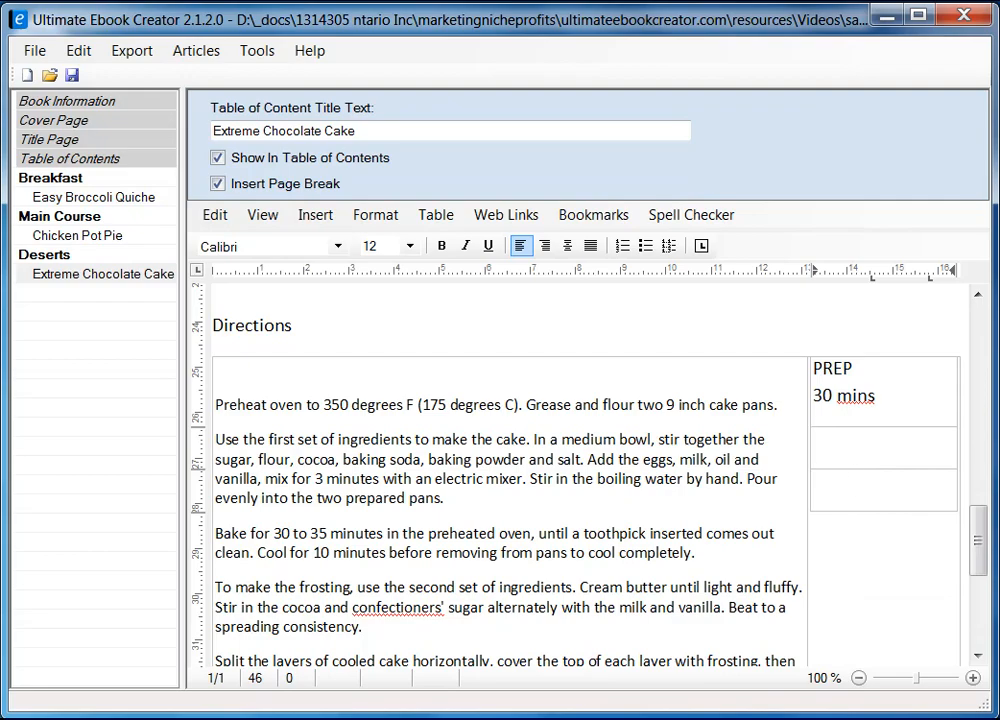
key("alt+Tab")
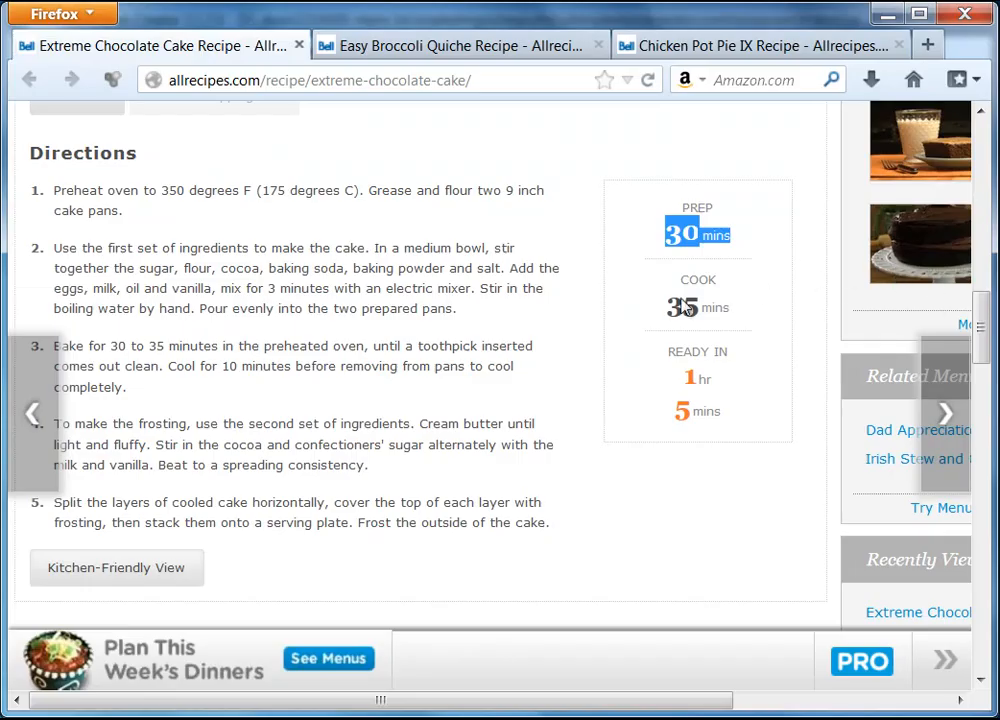
left_click_drag(680, 287, 730, 316)
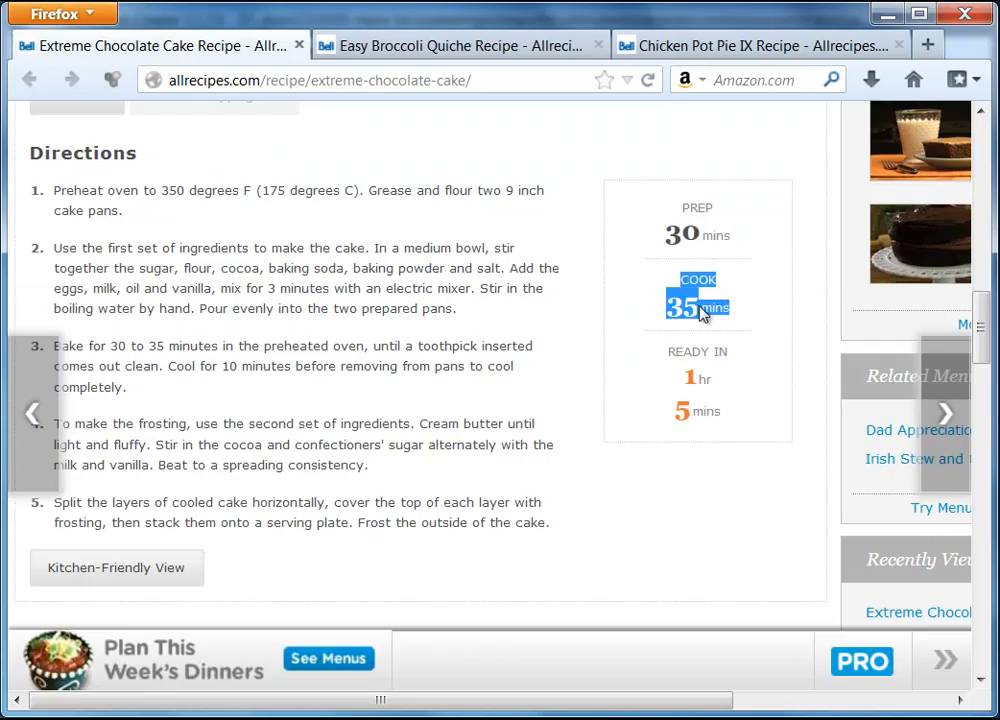
right_click(700, 313)
left_click(748, 325)
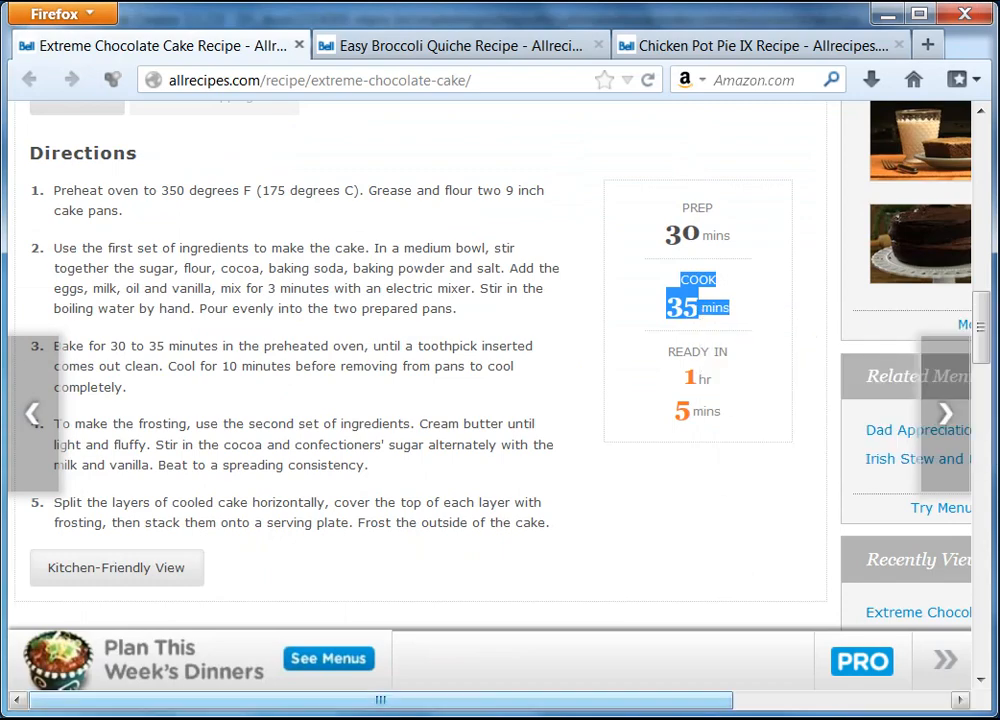
key("alt+Tab")
right_click(847, 447)
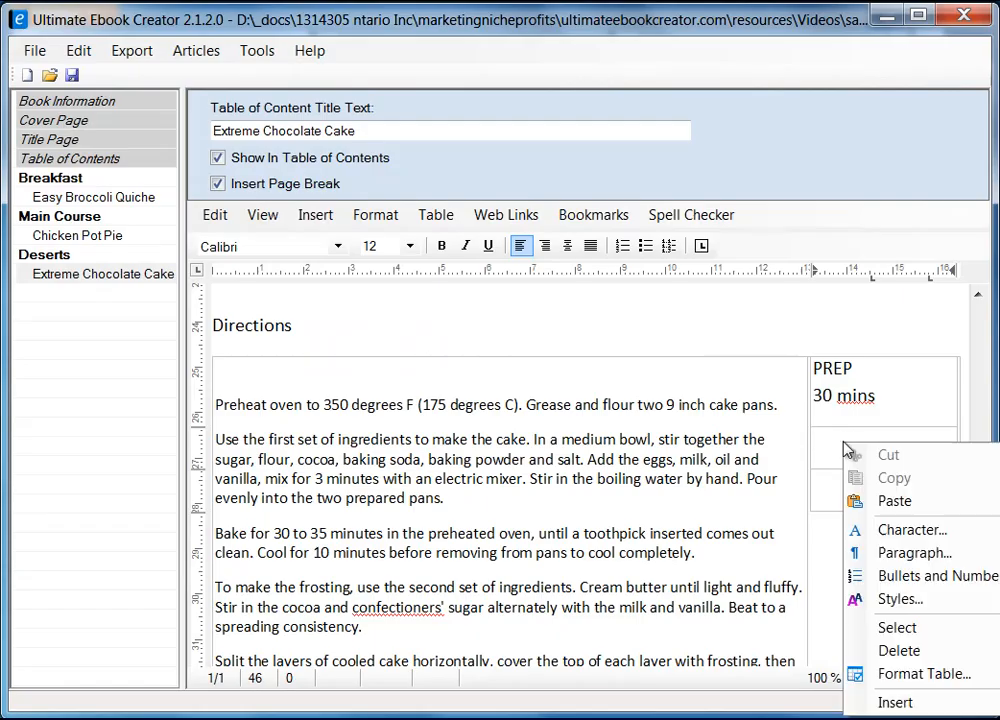
mouse_move(866, 502)
left_click(775, 510)
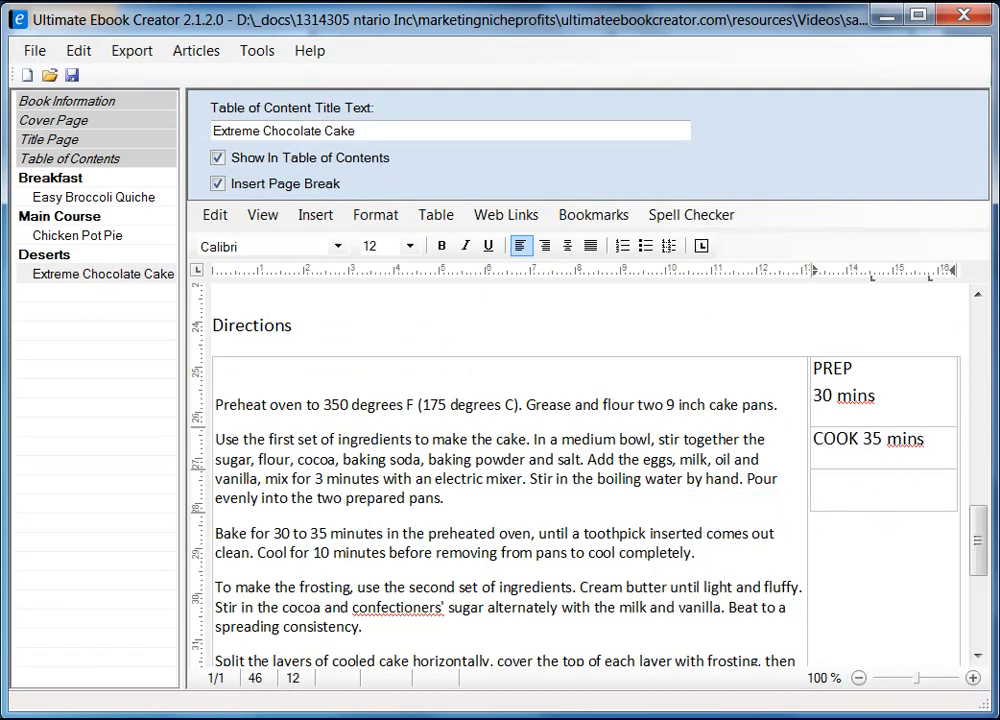
Copy READY IN 1 hr 5 mins from the recipe and paste it unformatted into the third cell.
key("alt+Tab")
left_click_drag(668, 350, 742, 402)
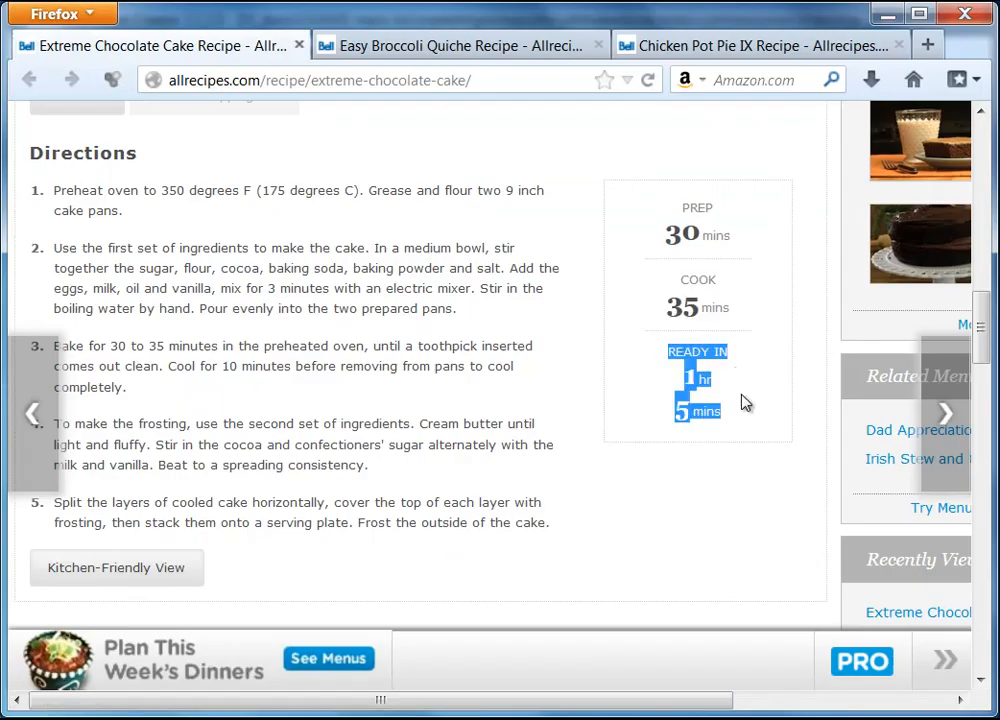
right_click(697, 379)
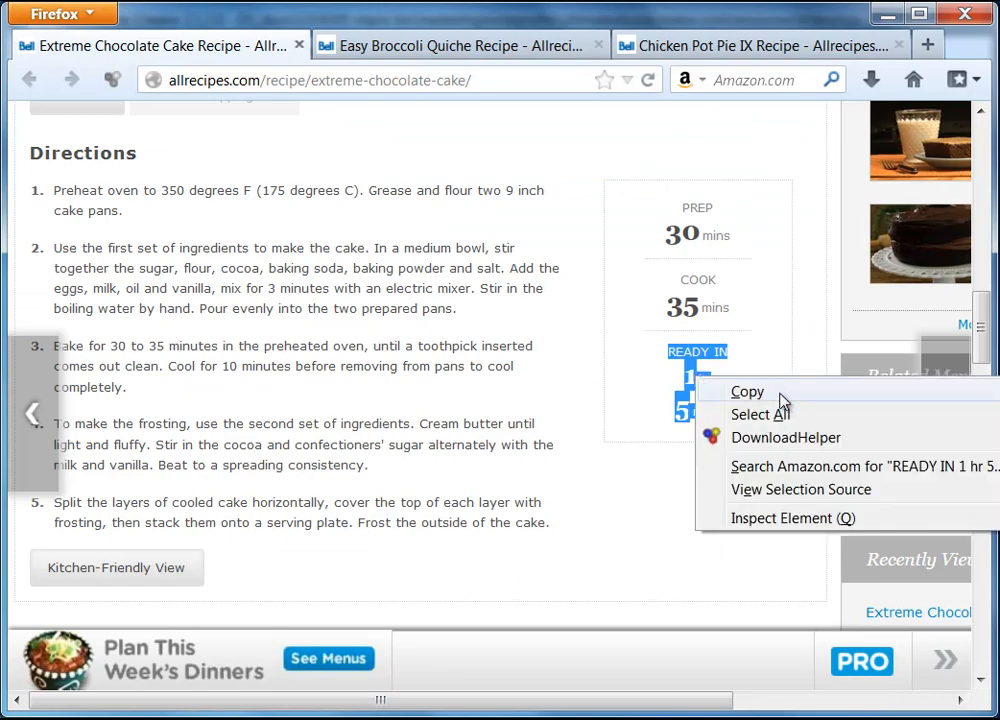
left_click(748, 391)
left_click(887, 13)
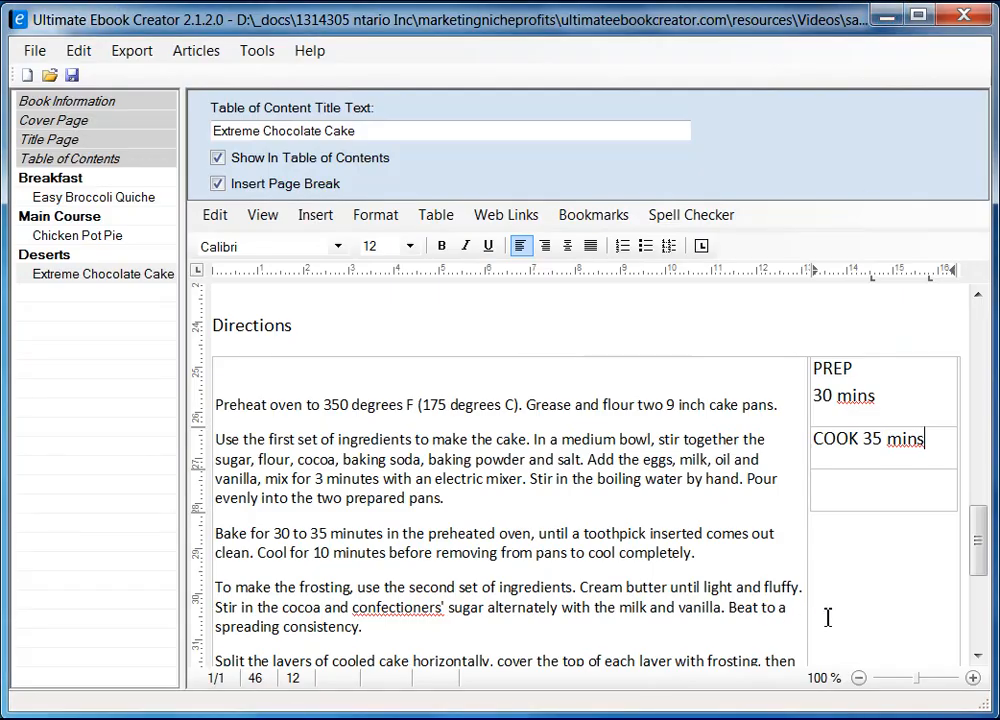
left_click(849, 486)
right_click(849, 490)
mouse_move(868, 550)
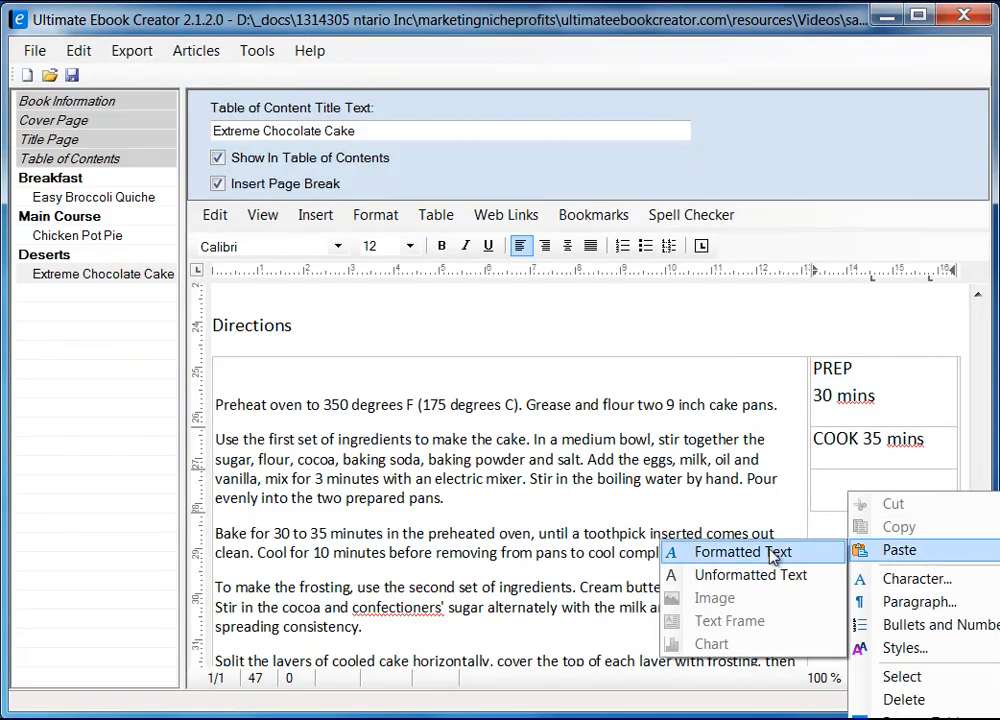
left_click(766, 578)
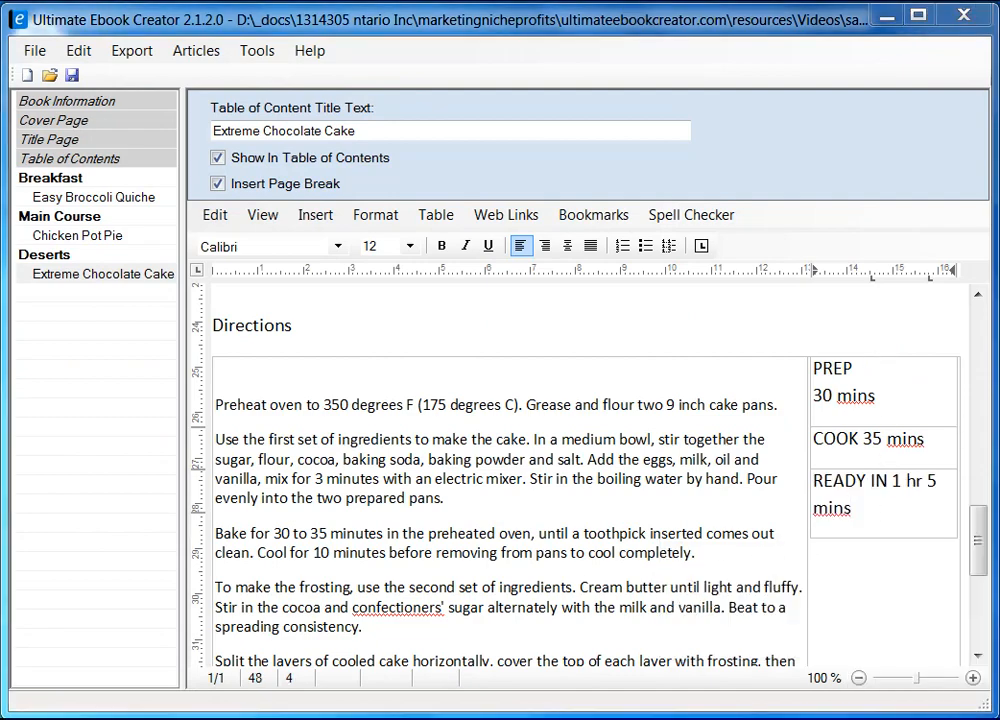
key("alt+Tab")
left_click(780, 255)
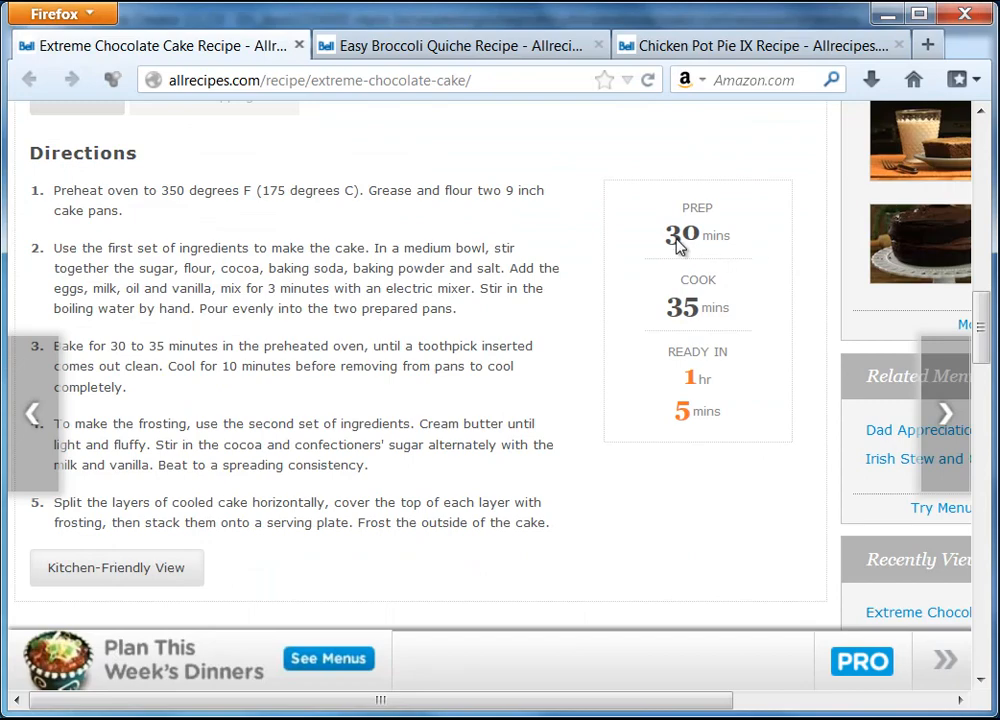
left_click(886, 14)
left_click_drag(815, 397, 832, 397)
Make the PREP 30 bold and settle on size 24 after trying 48 and 18.
left_click(440, 246)
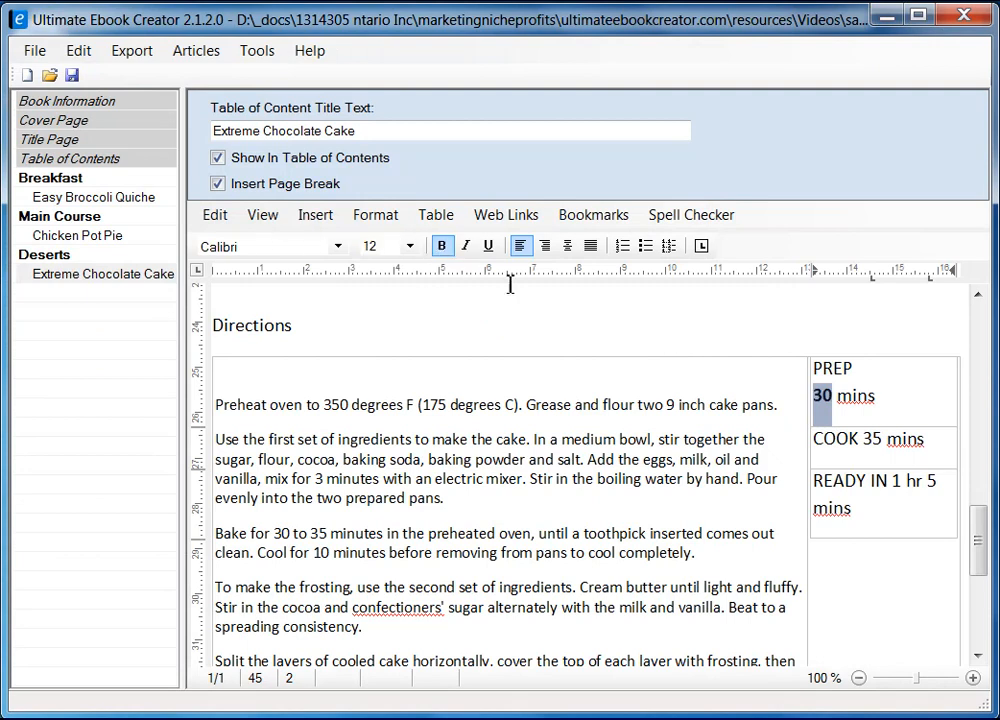
left_click(410, 246)
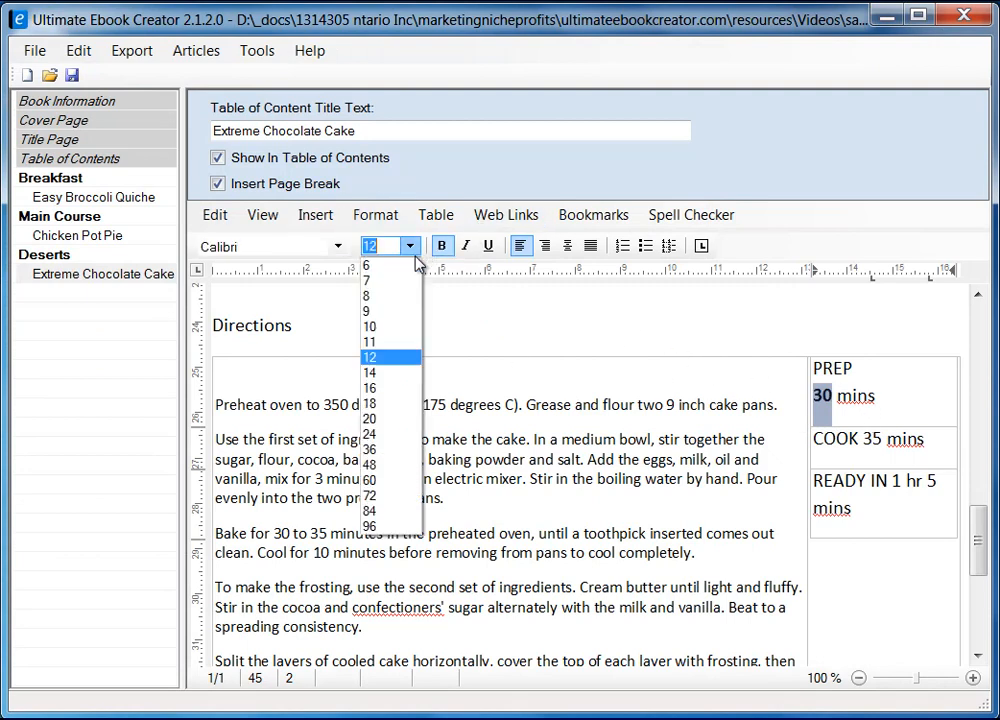
left_click(393, 464)
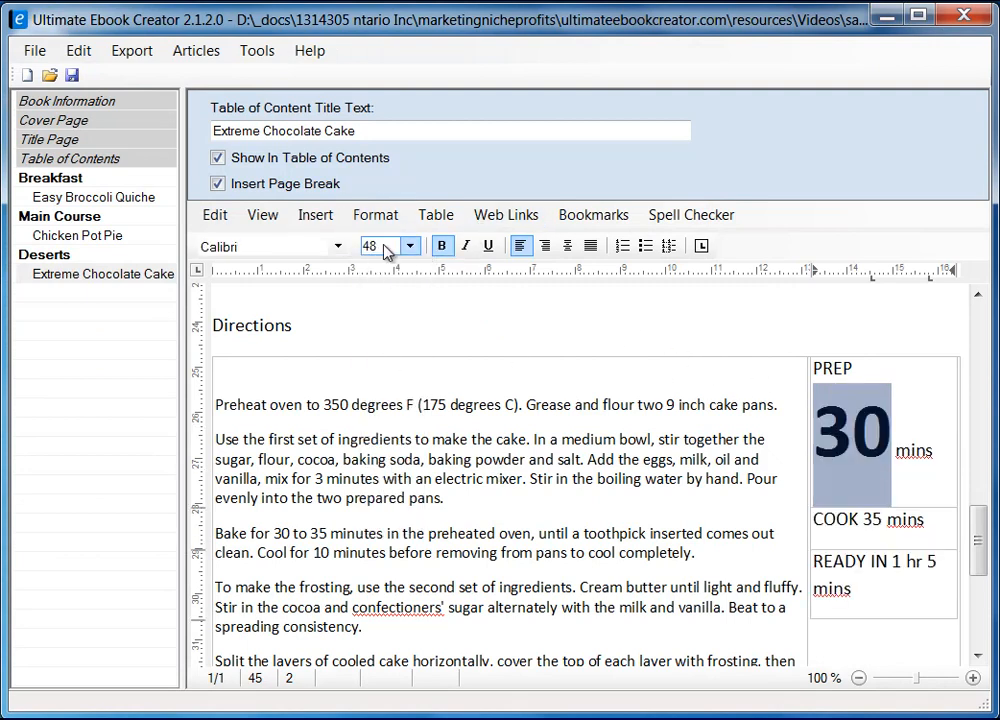
left_click(410, 246)
left_click(397, 392)
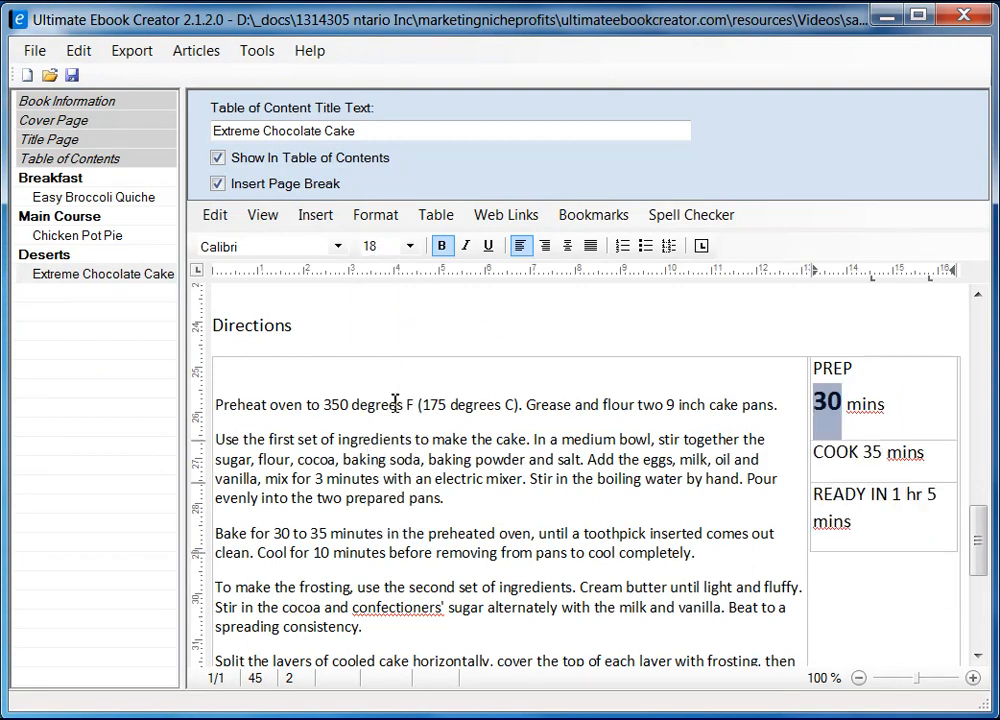
left_click(409, 246)
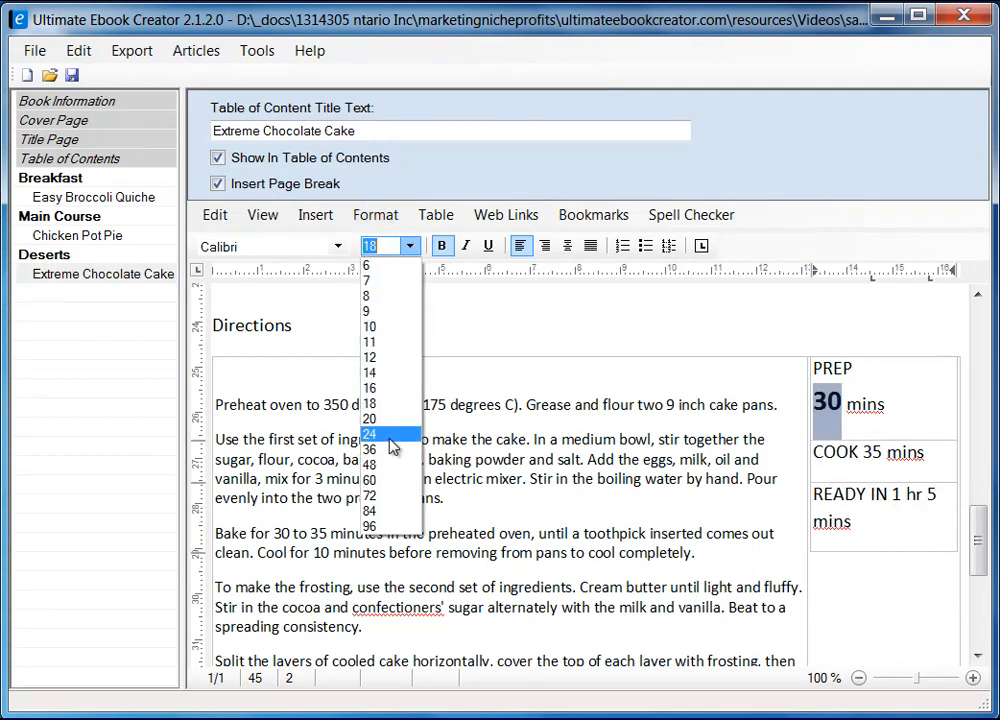
left_click(390, 436)
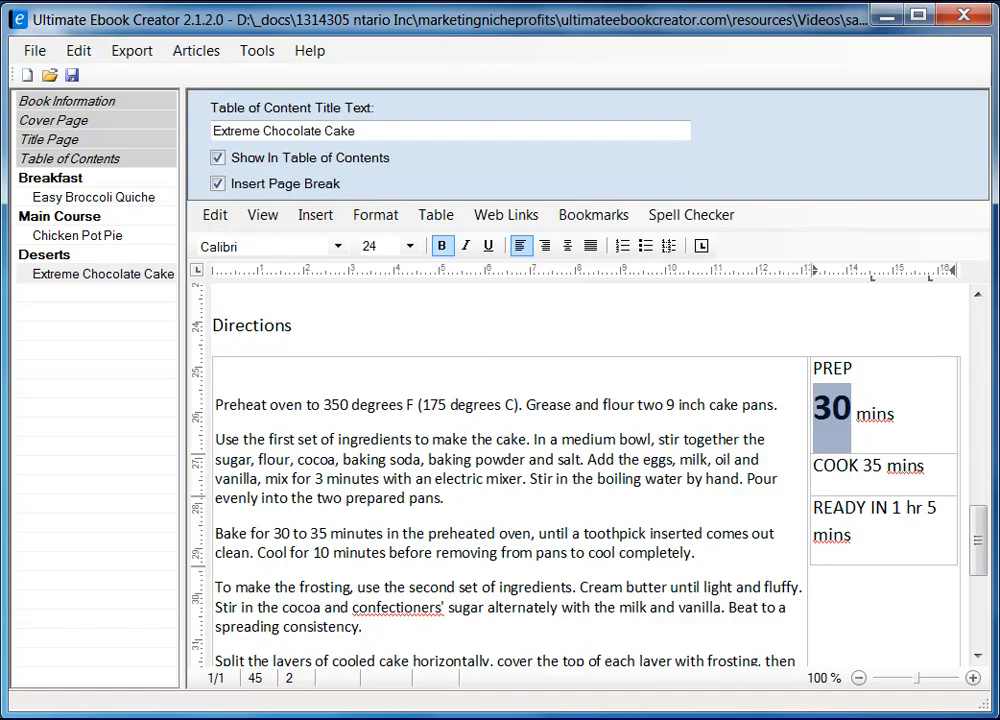
key("alt+Tab")
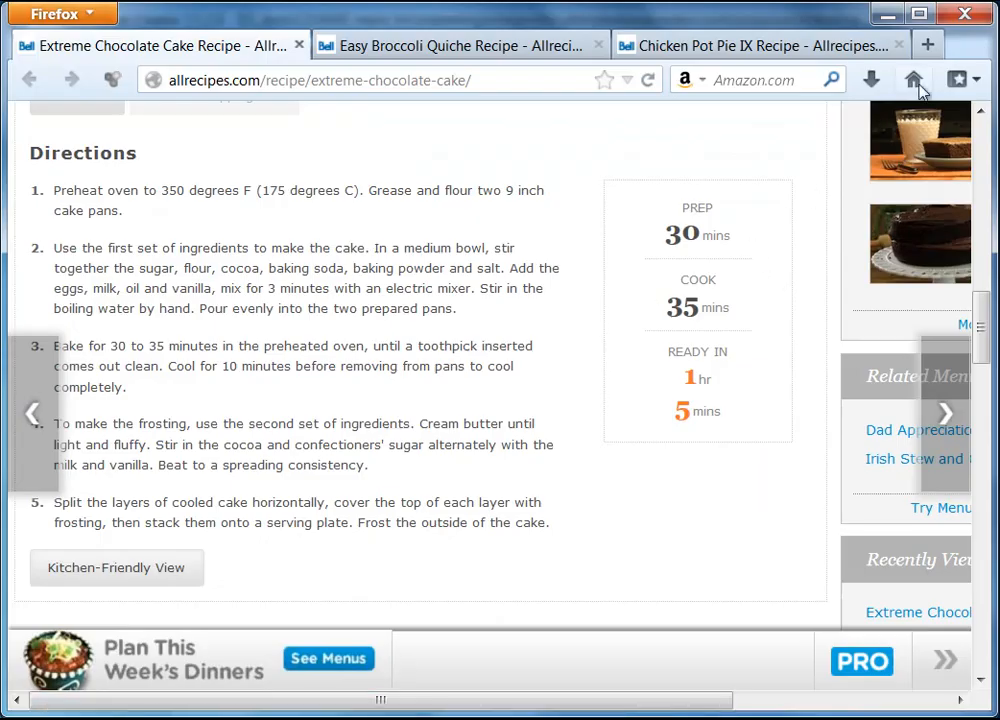
left_click(886, 15)
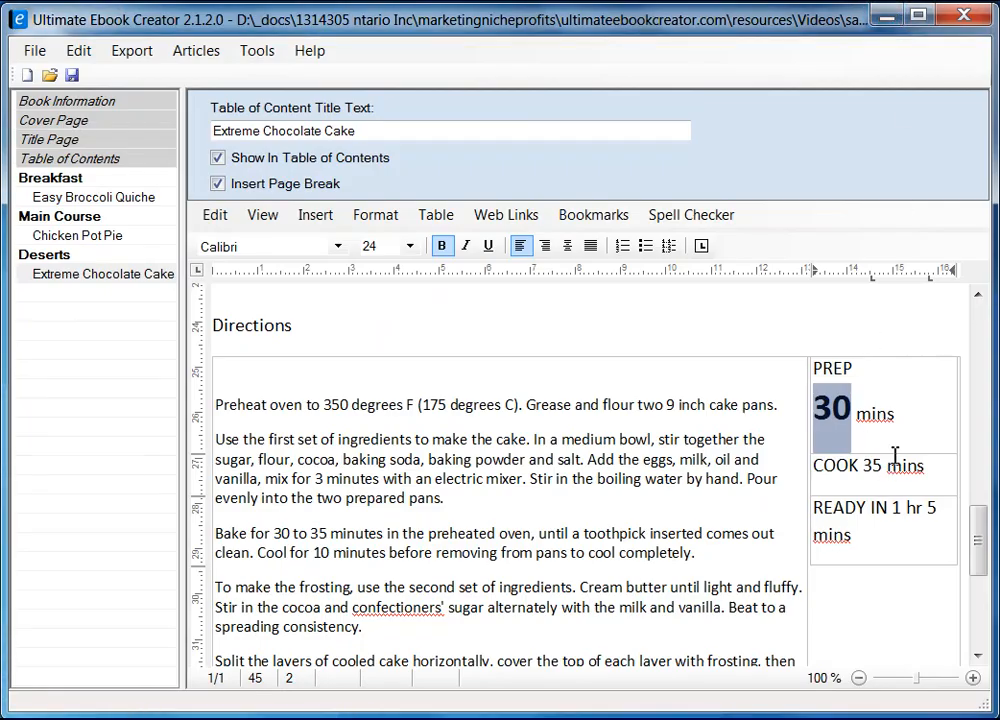
left_click(899, 414)
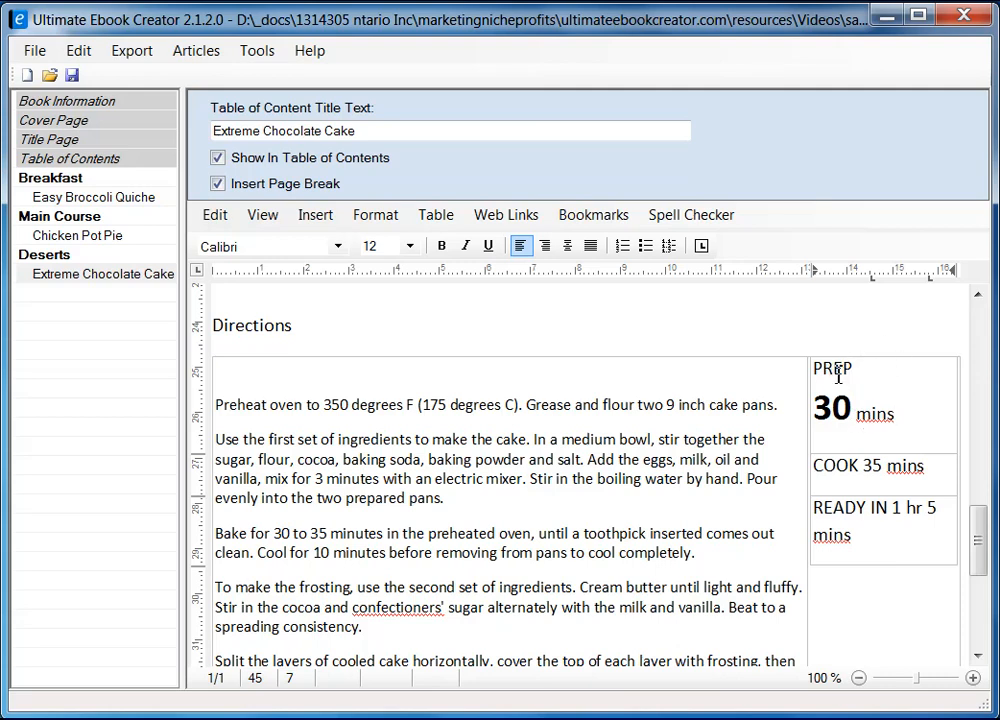
left_click(884, 354)
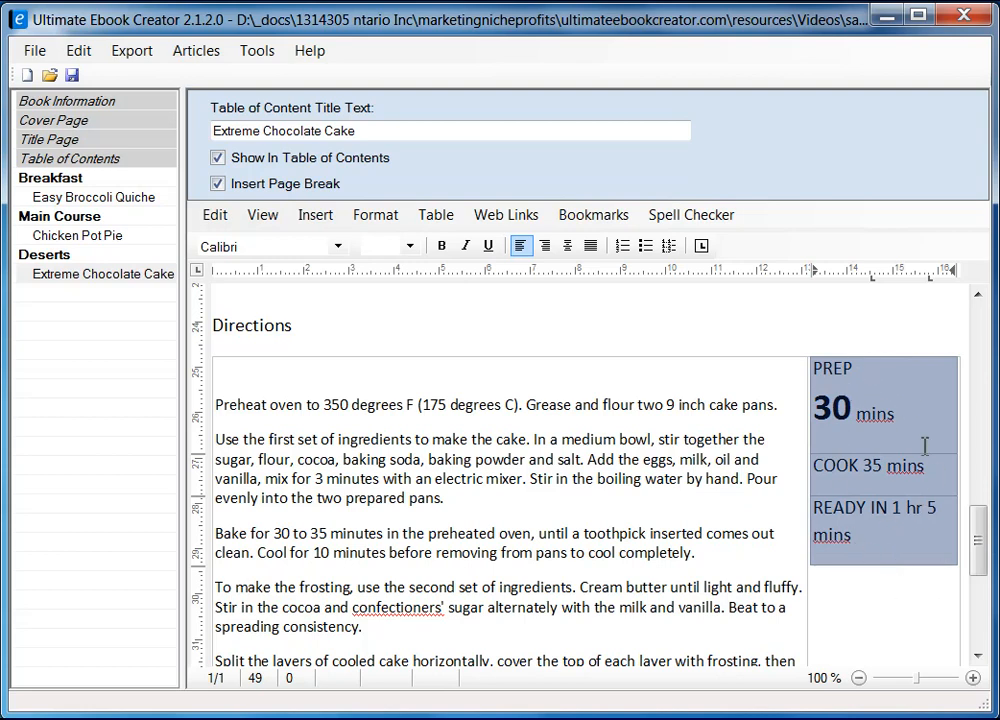
Center-align the timing column's text after opening and cancelling Format Table.
right_click(861, 365)
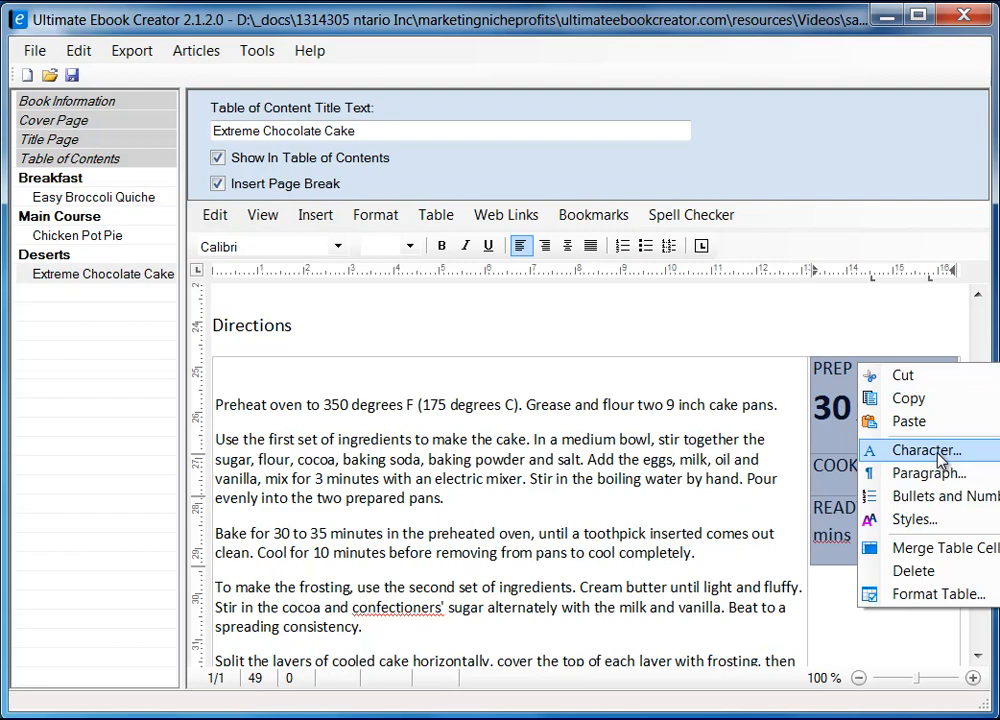
left_click(935, 596)
left_click_drag(391, 161, 553, 161)
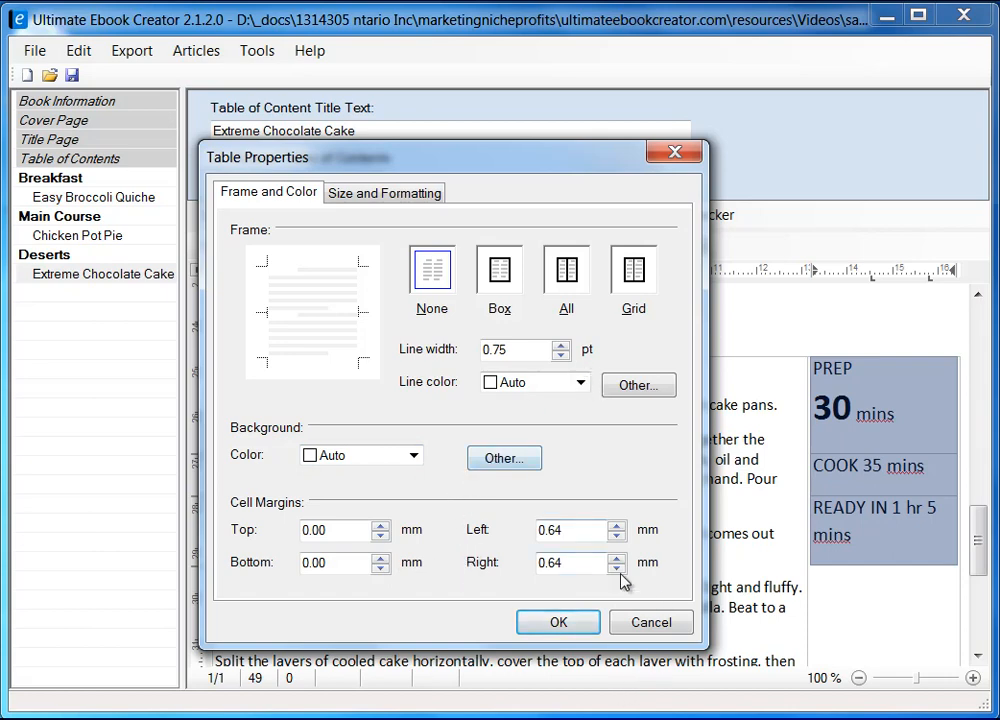
left_click(650, 628)
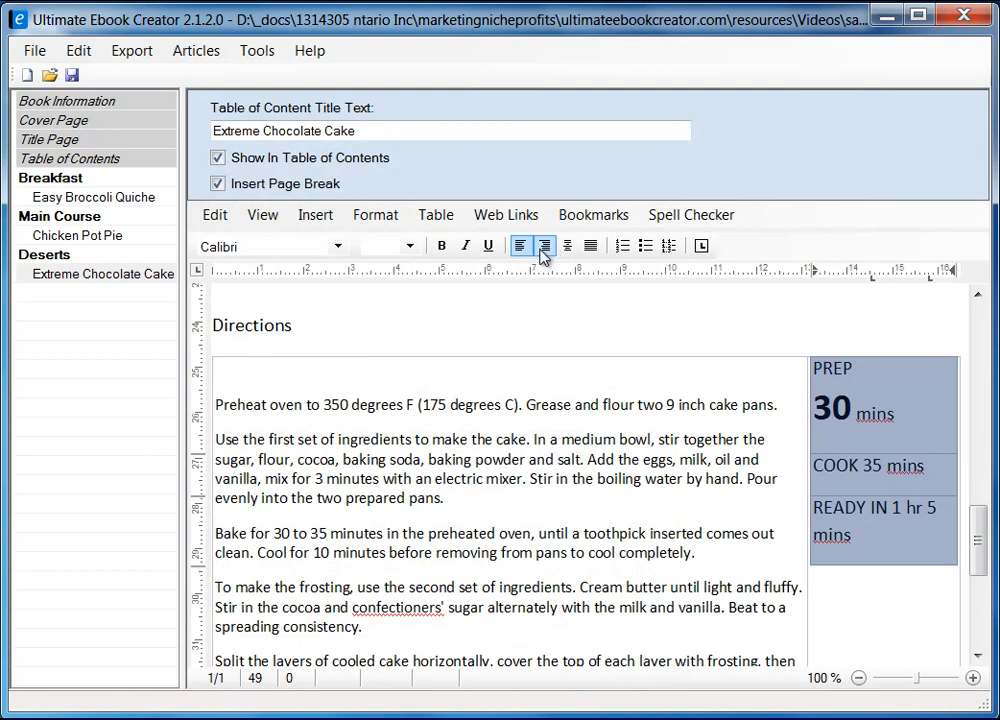
left_click(568, 246)
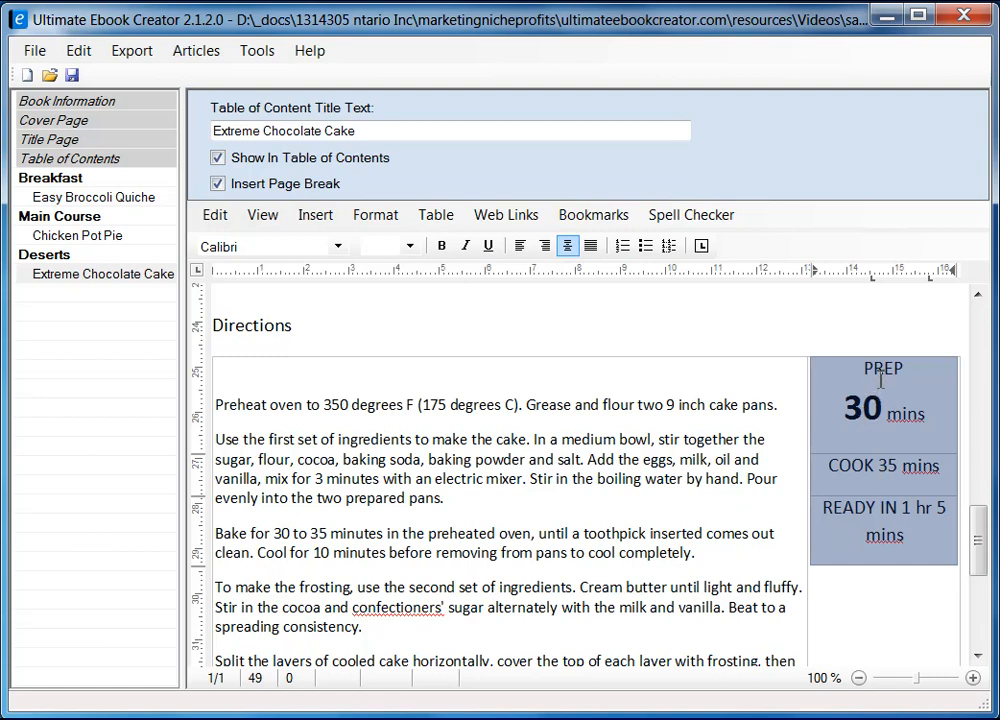
left_click(884, 470)
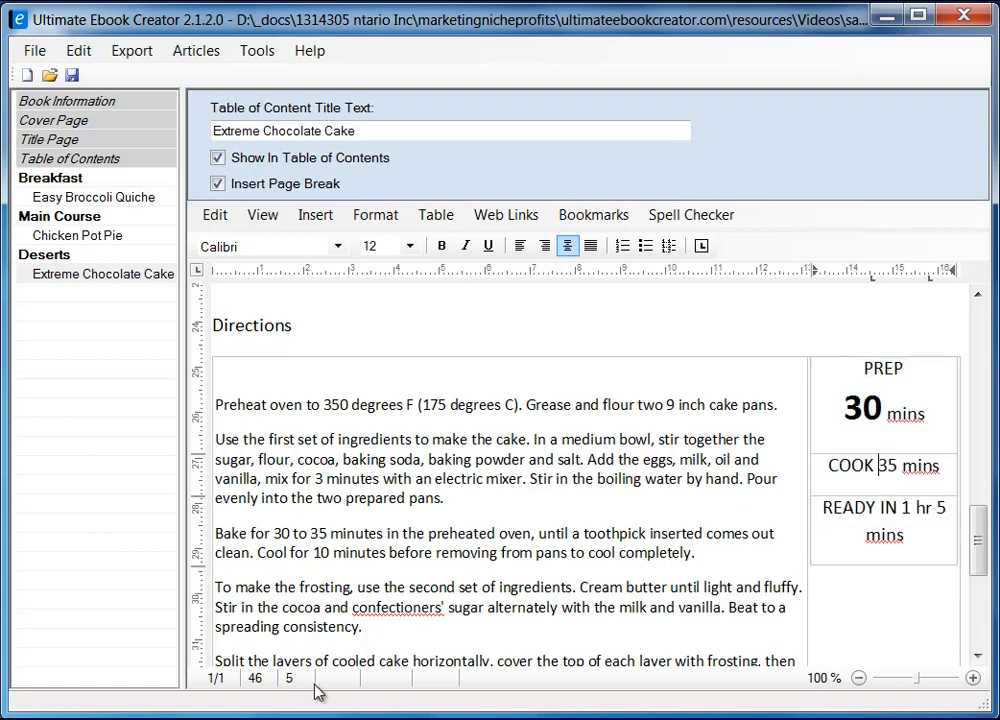
Move COOK's 35 mins onto its own line and make the 35 bold at size 24.
key("alt+Tab")
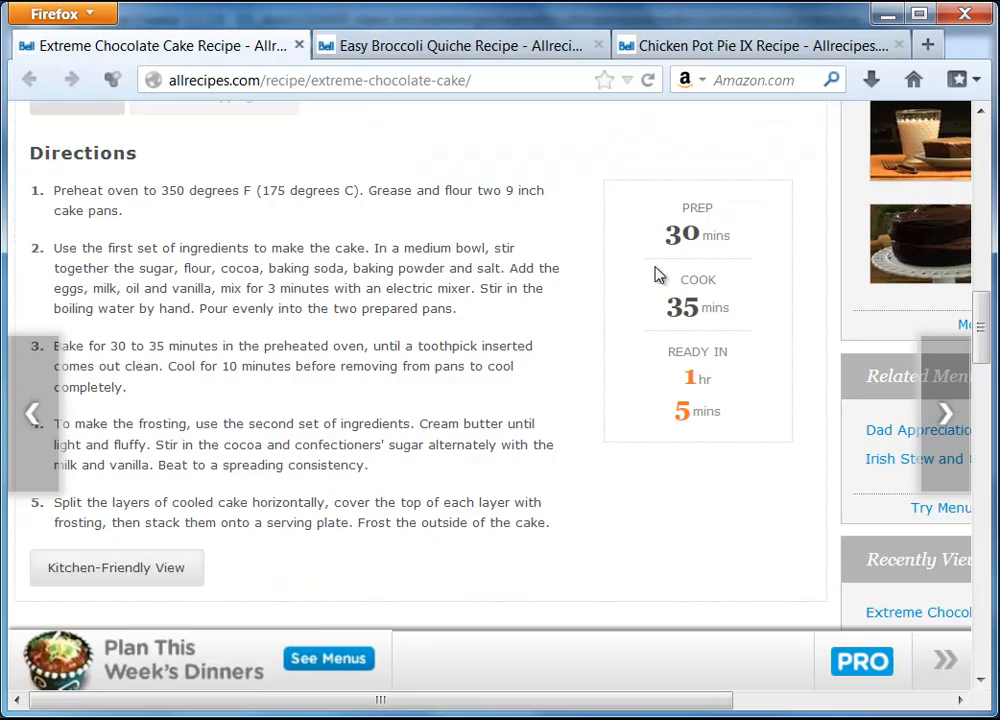
left_click(886, 13)
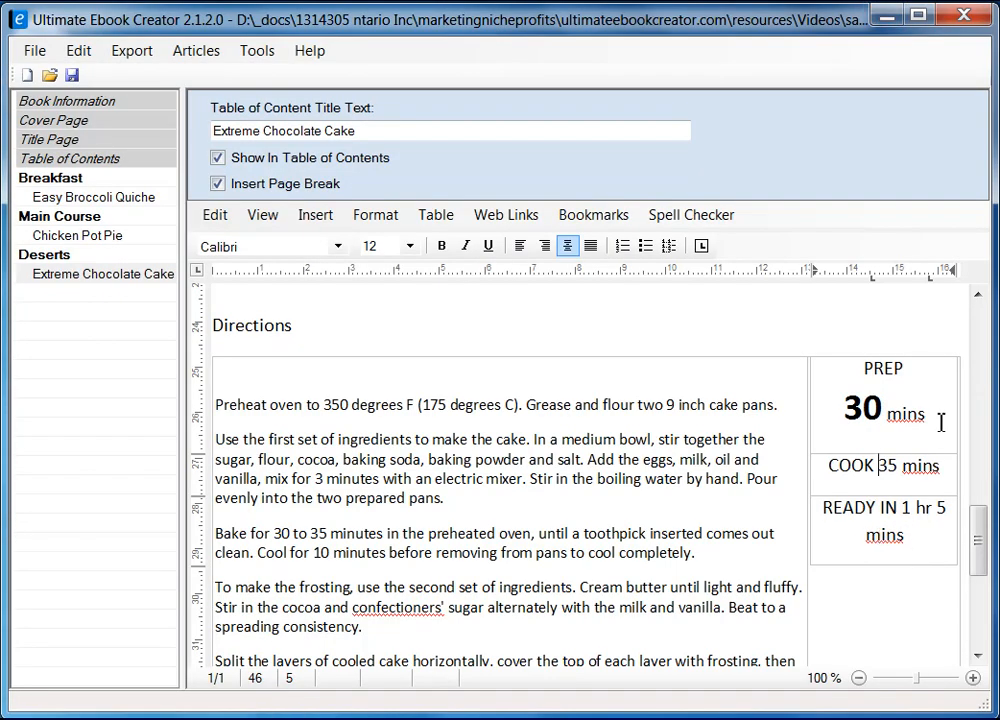
key("Return")
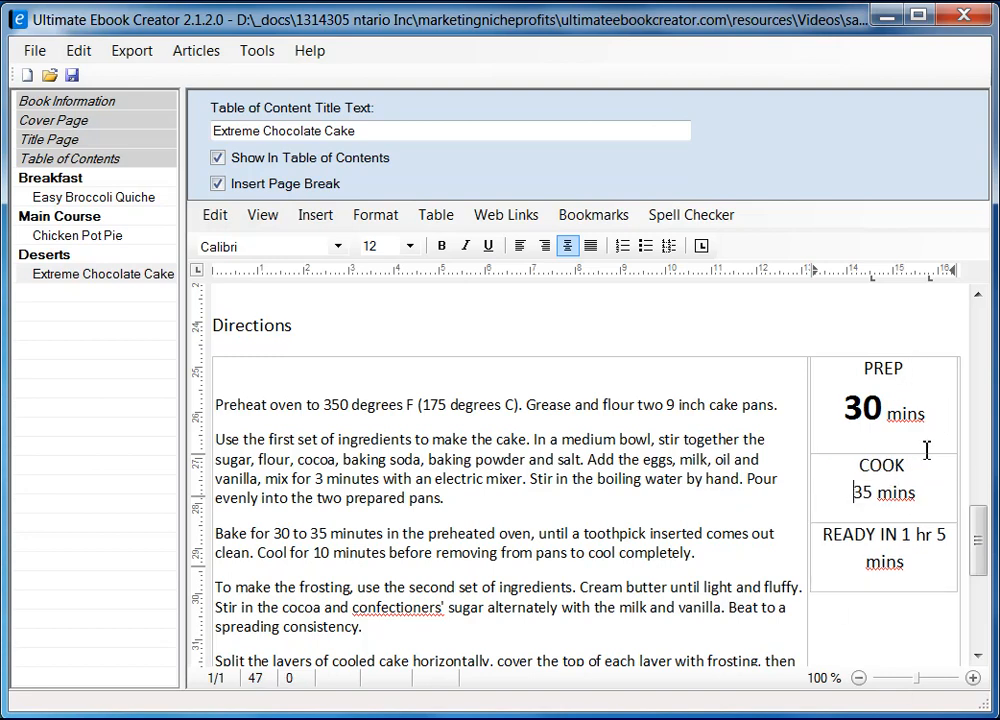
double_click(870, 490)
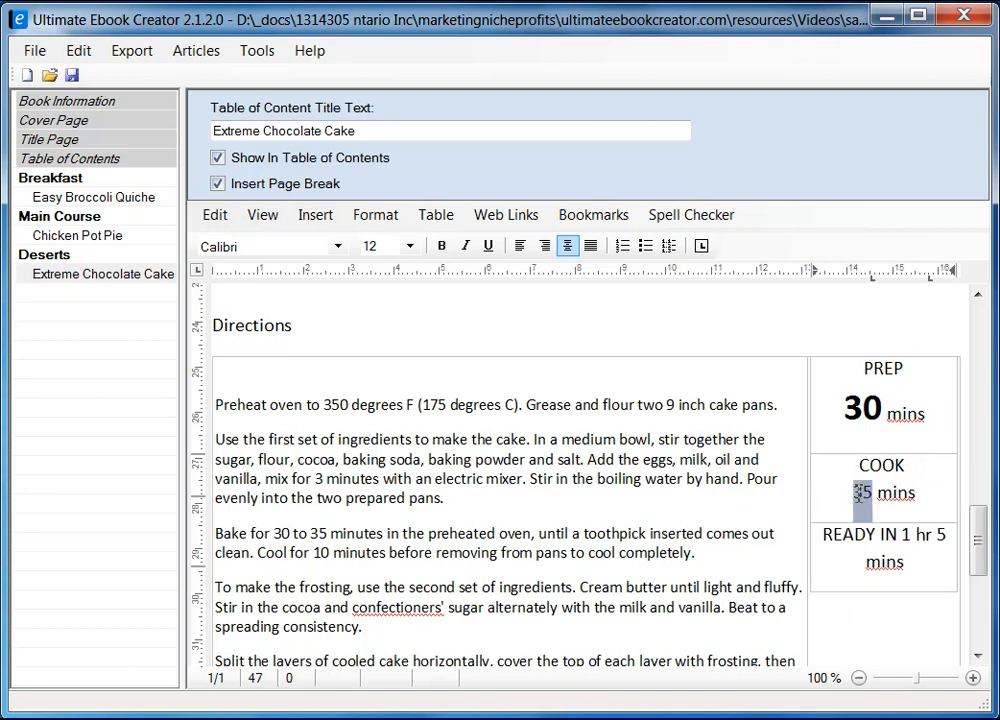
left_click(442, 246)
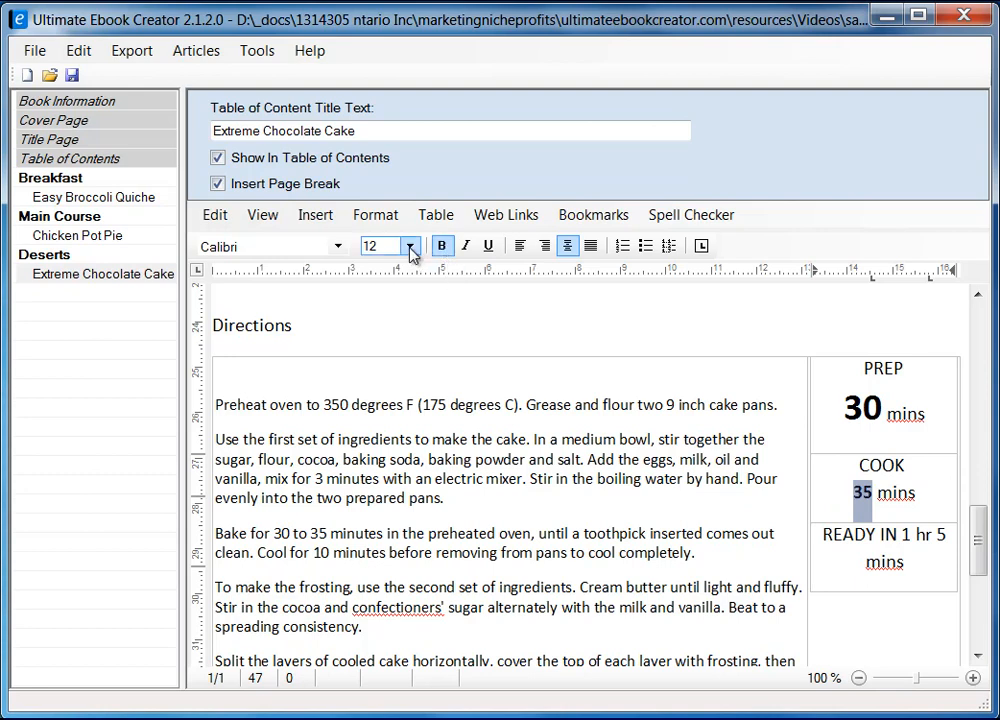
left_click(858, 407)
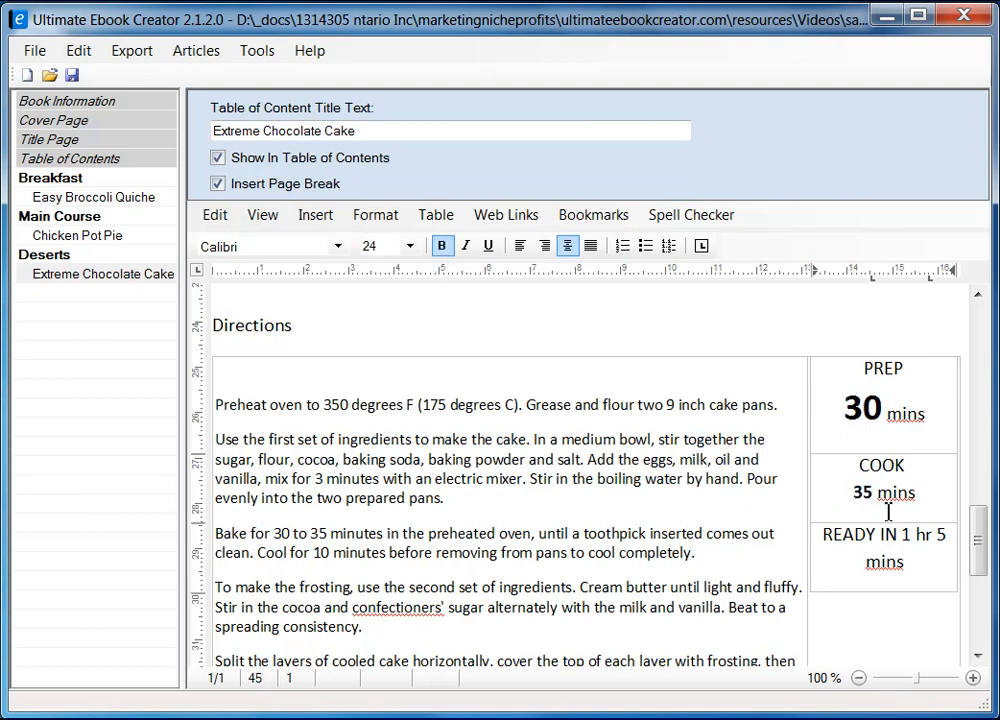
double_click(865, 491)
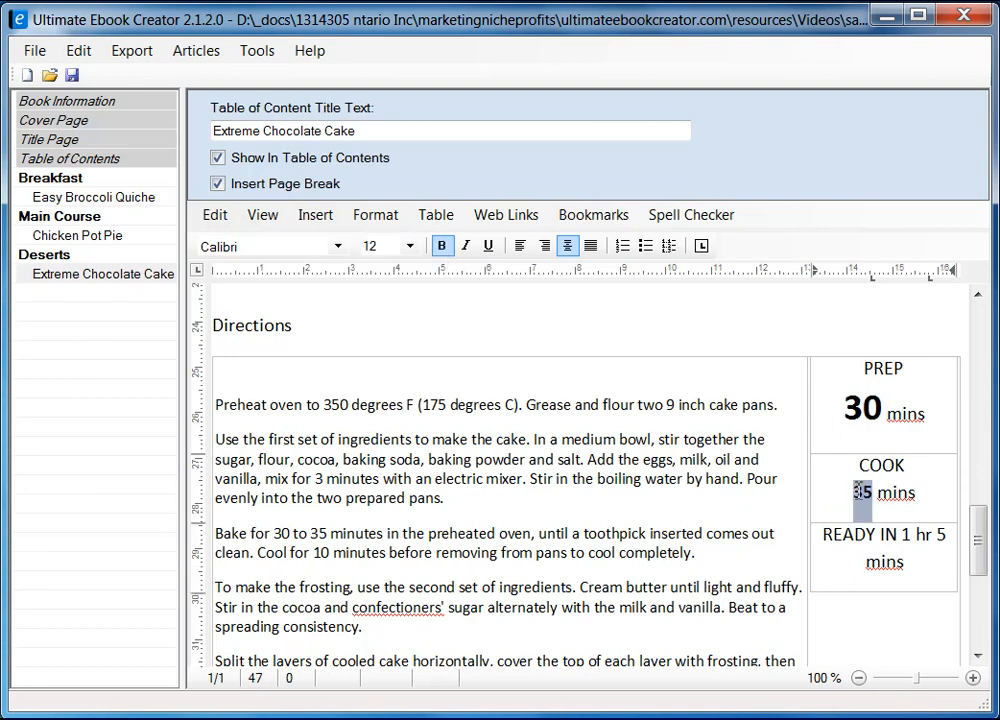
left_click(408, 247)
left_click(392, 434)
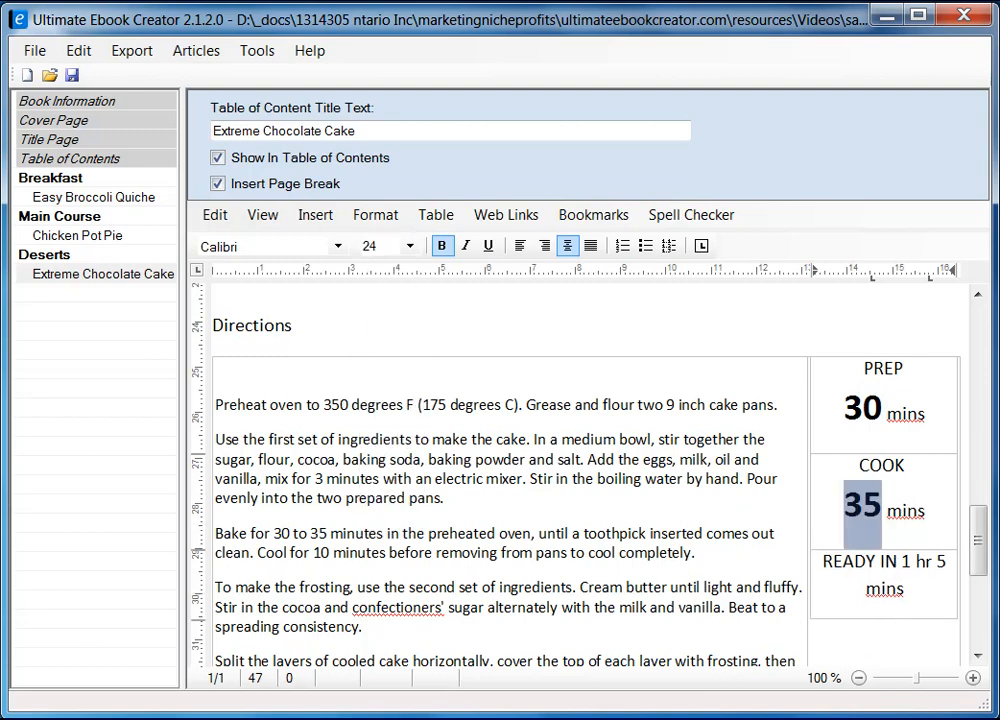
key("alt+Tab")
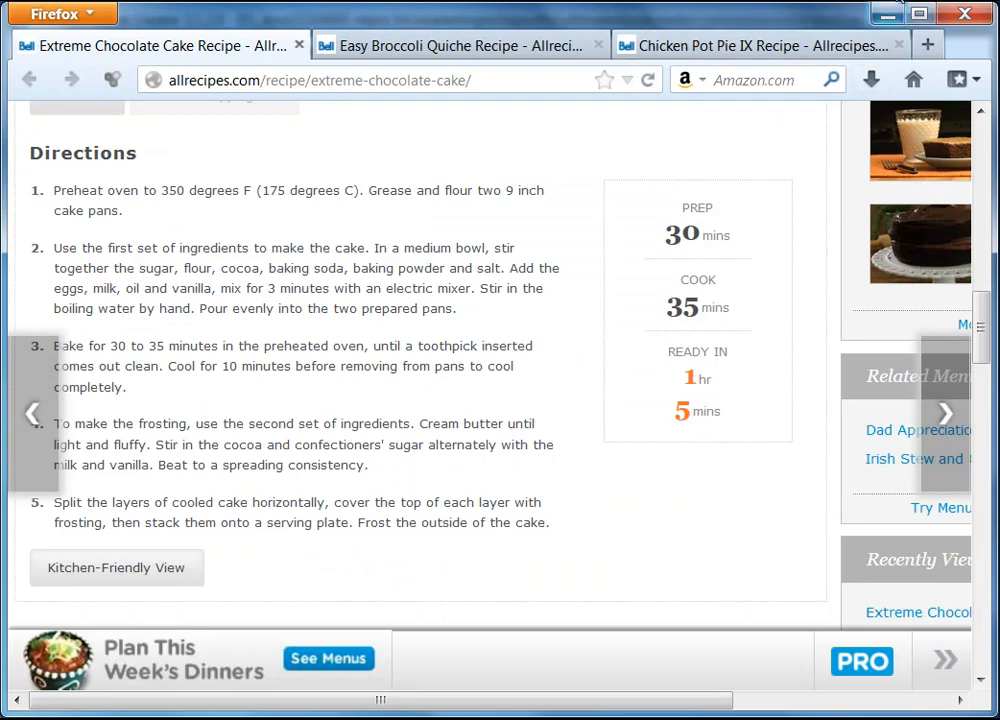
left_click(888, 16)
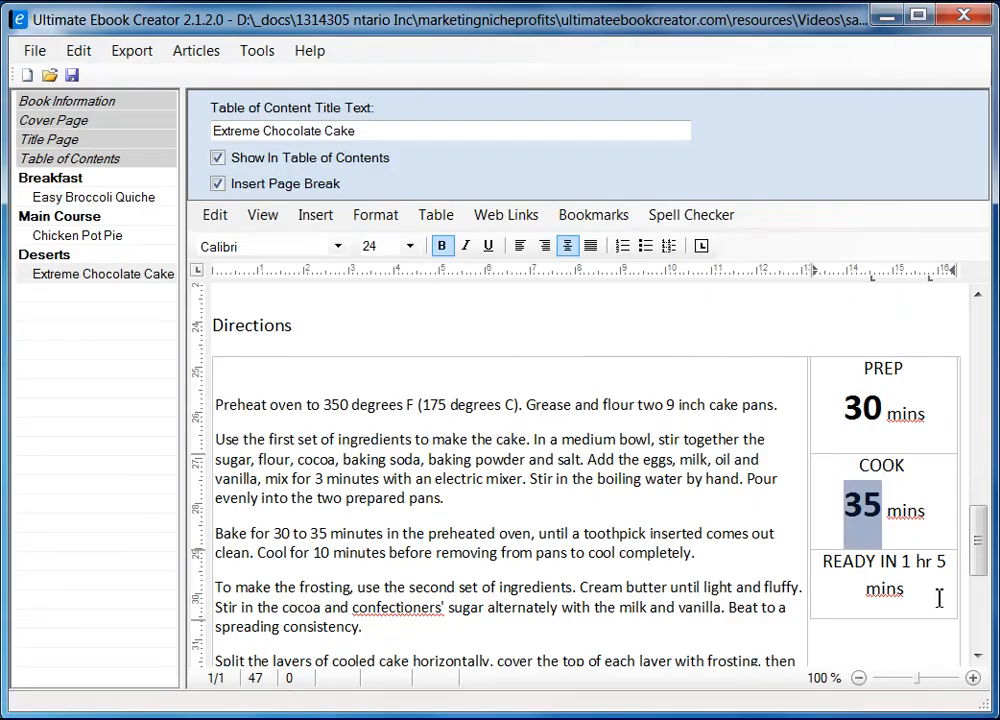
Split READY IN into 1 hr and 5 mins lines, making the 1 and 5 bold at size 24.
left_click(903, 558)
key("Return")
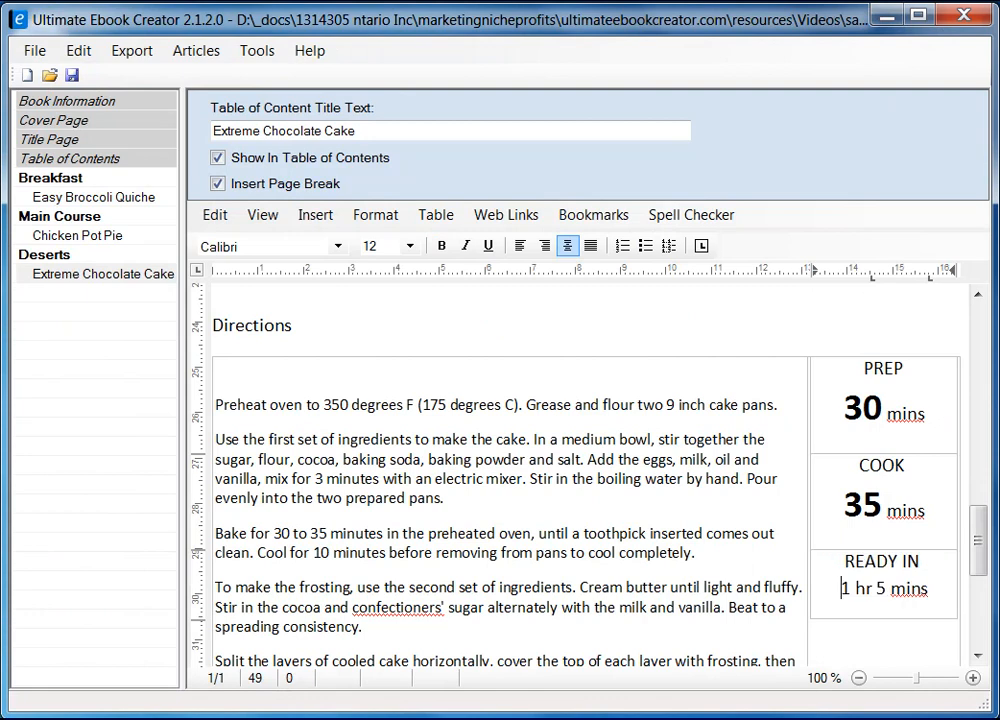
key("Return")
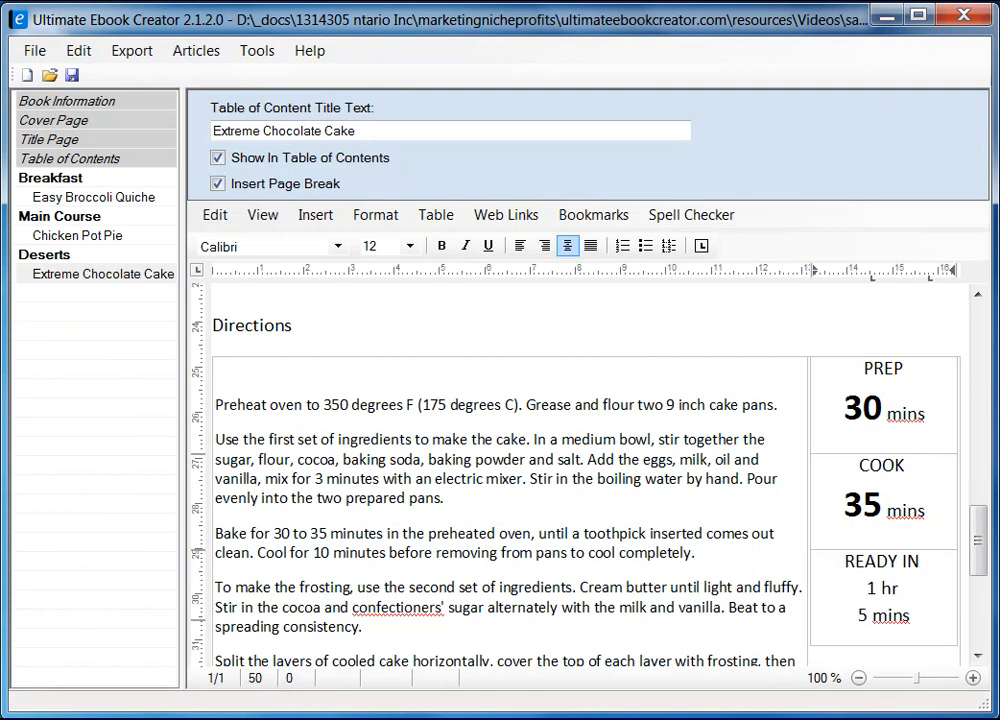
left_click_drag(878, 589, 871, 590)
left_click(409, 246)
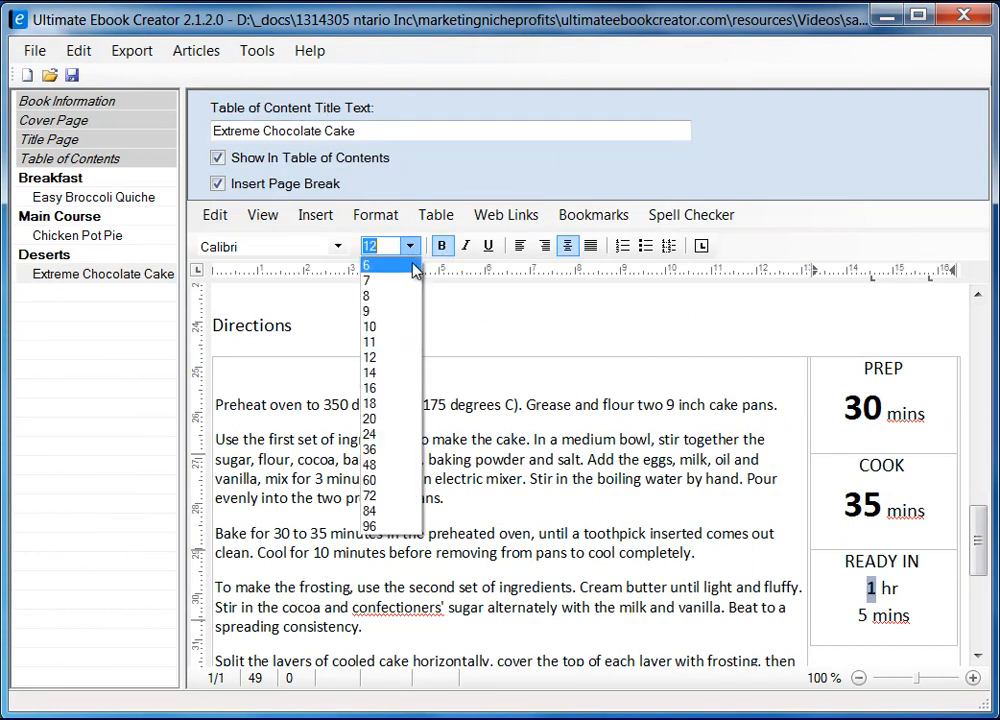
left_click(397, 437)
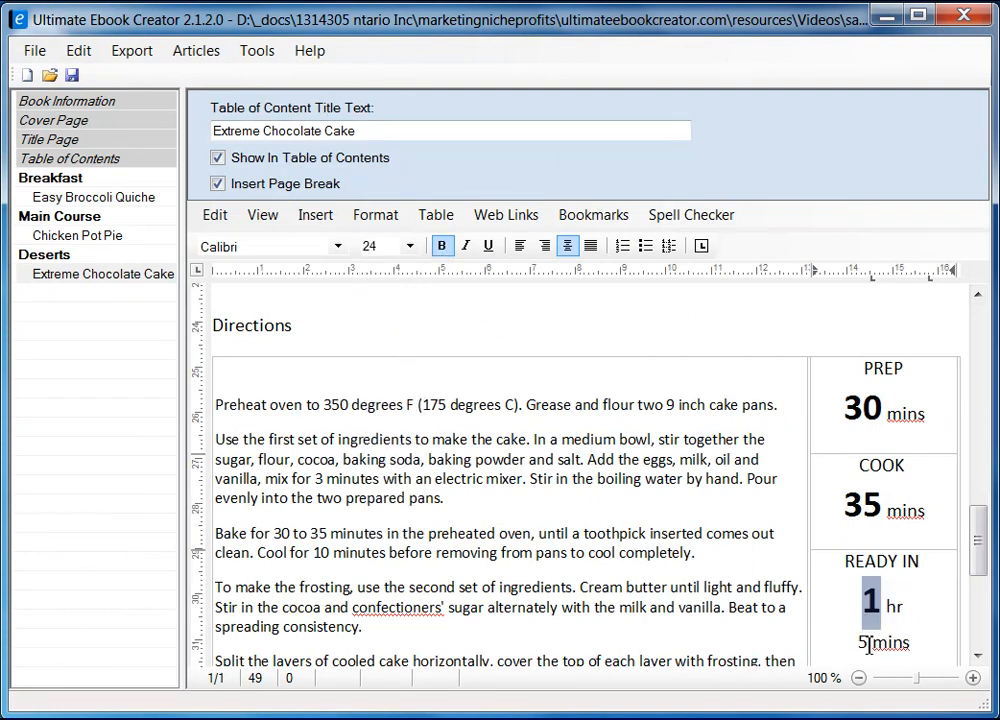
left_click(868, 645)
left_click_drag(868, 645, 859, 645)
left_click(441, 246)
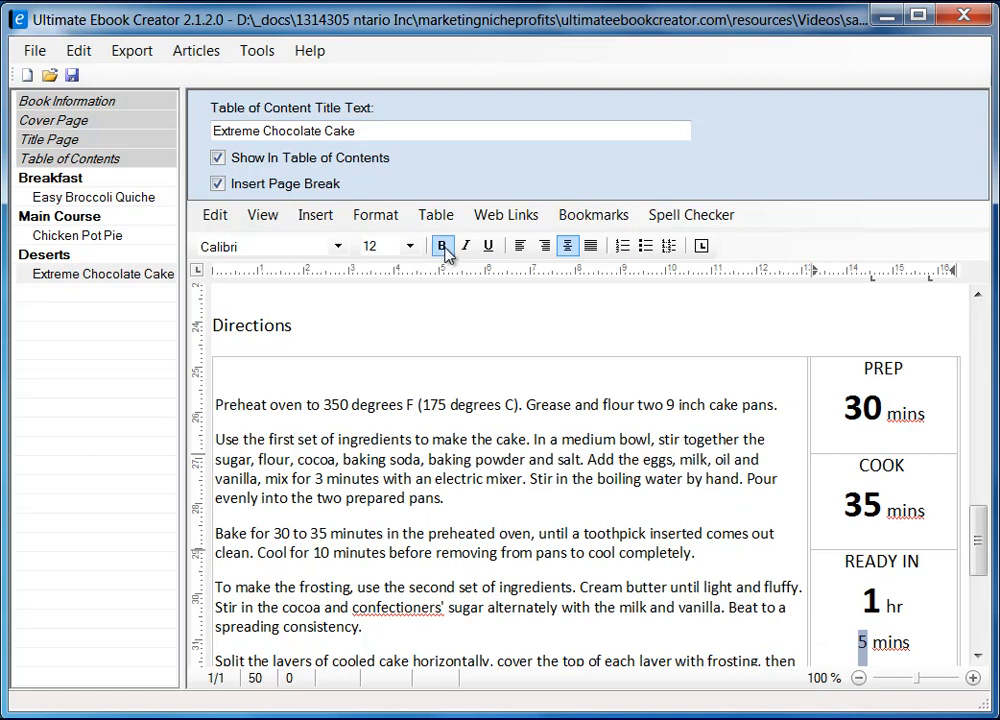
left_click(409, 246)
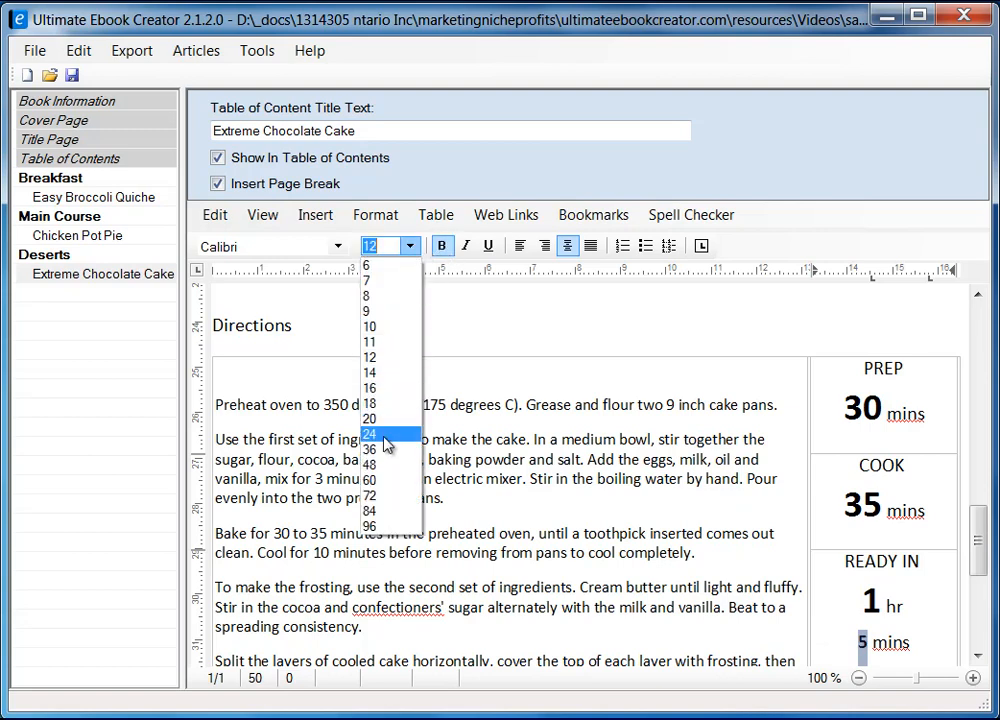
left_click(387, 436)
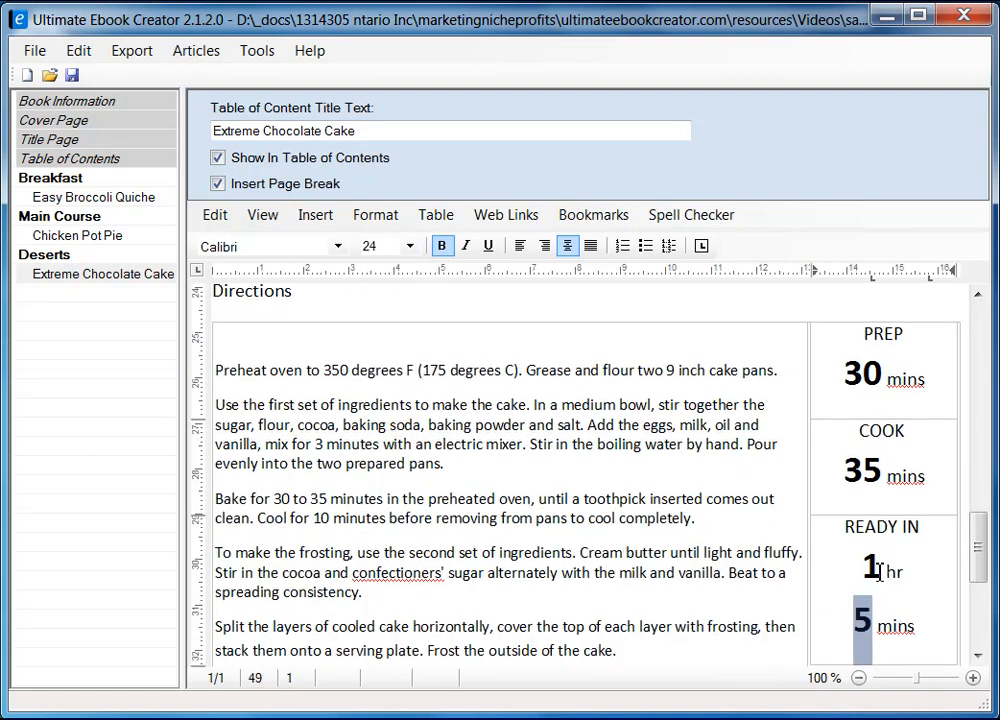
double_click(867, 570)
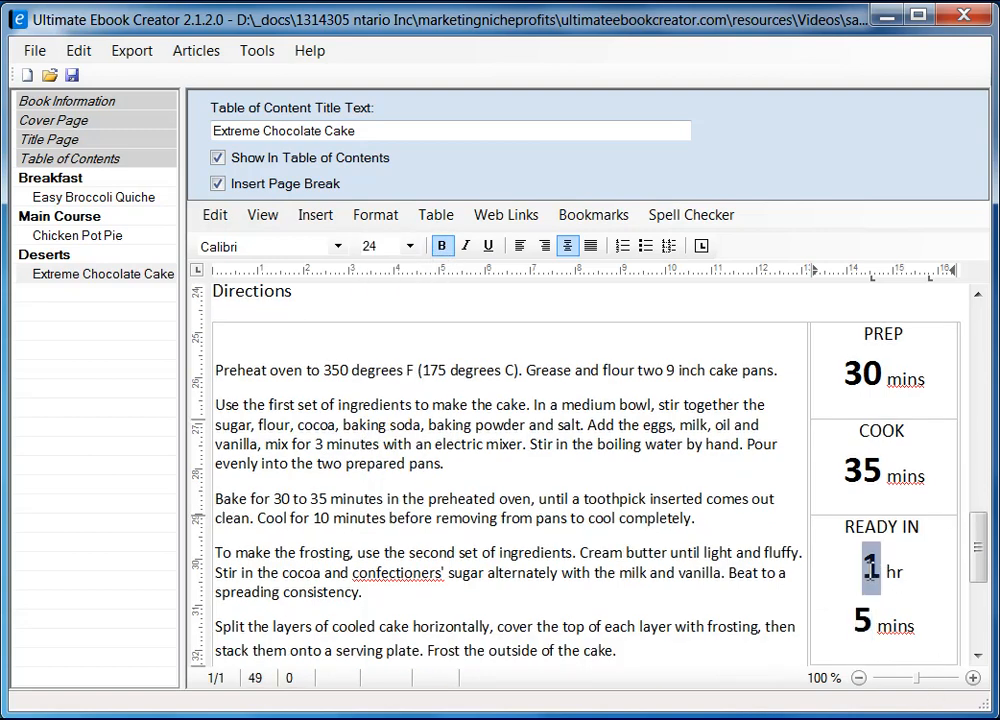
Colour the READY IN number 1 orange through the character font settings.
left_click(375, 214)
left_click(386, 237)
left_click_drag(151, 210, 342, 210)
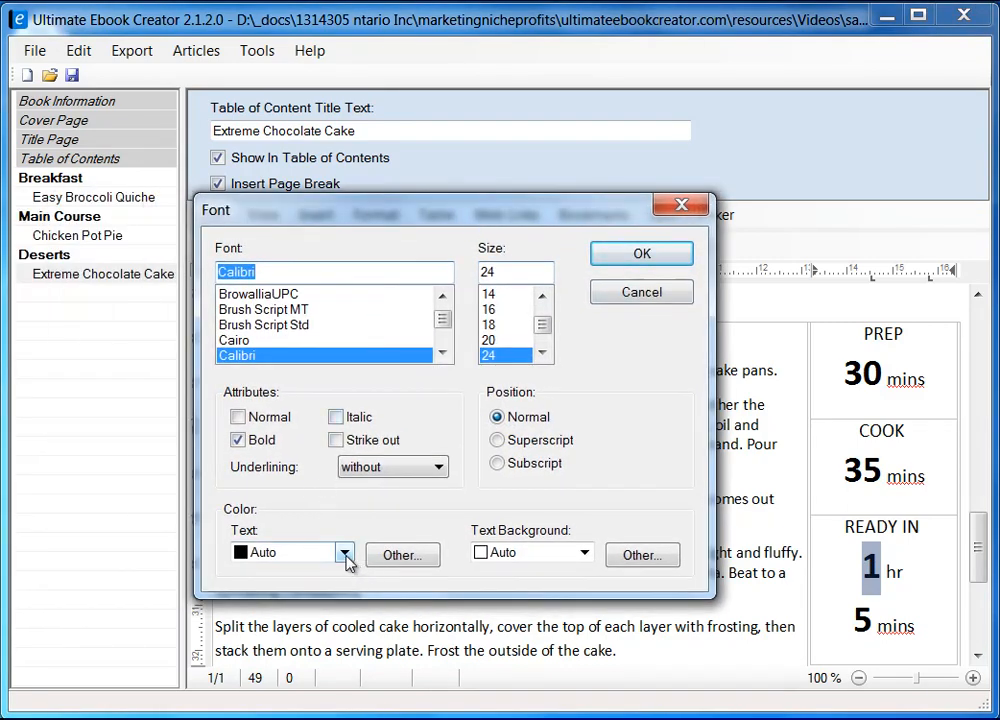
left_click(392, 557)
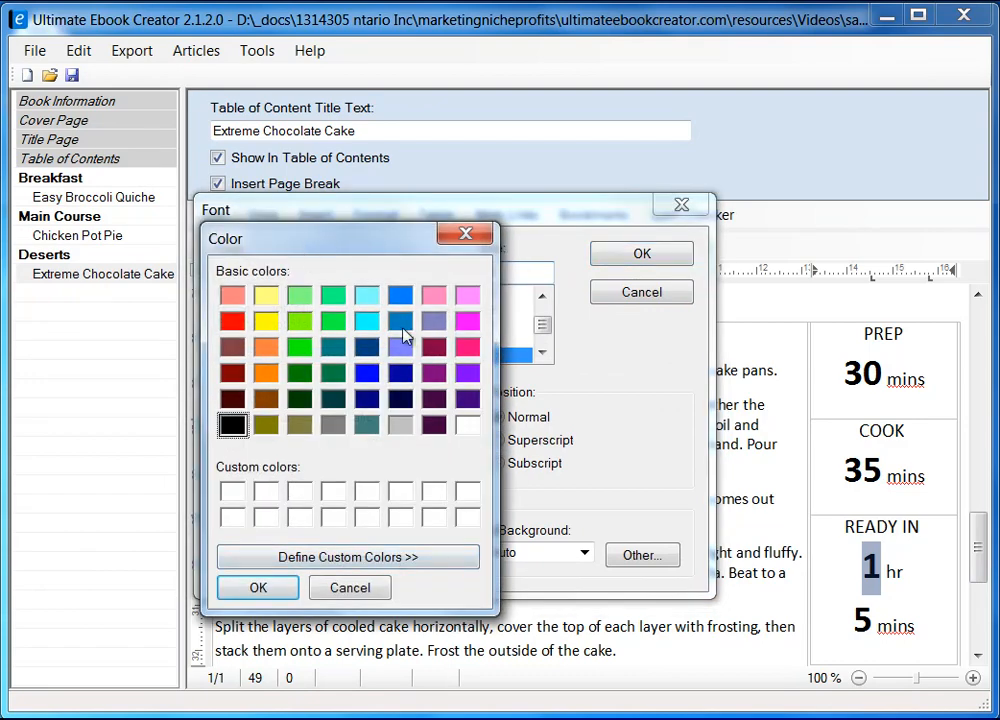
left_click(271, 376)
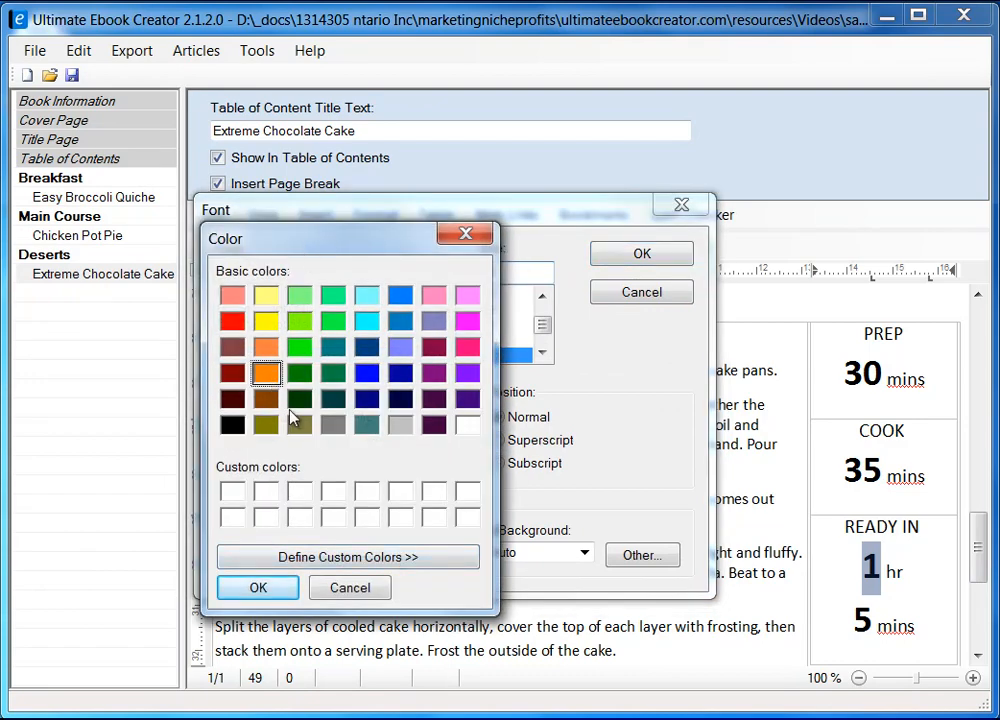
left_click(287, 590)
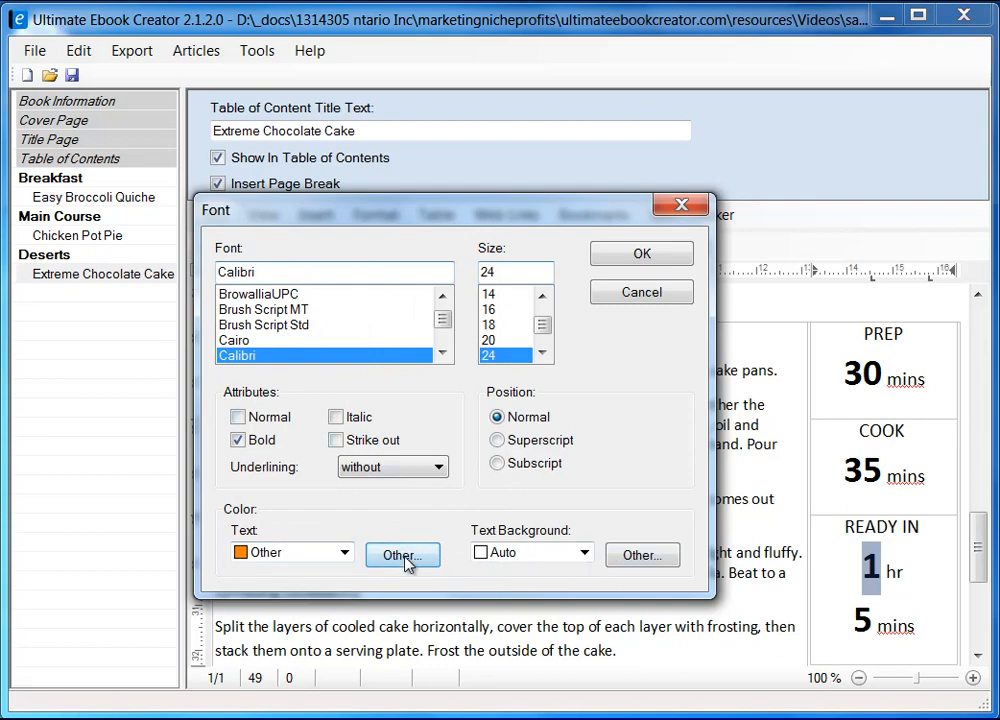
left_click(650, 260)
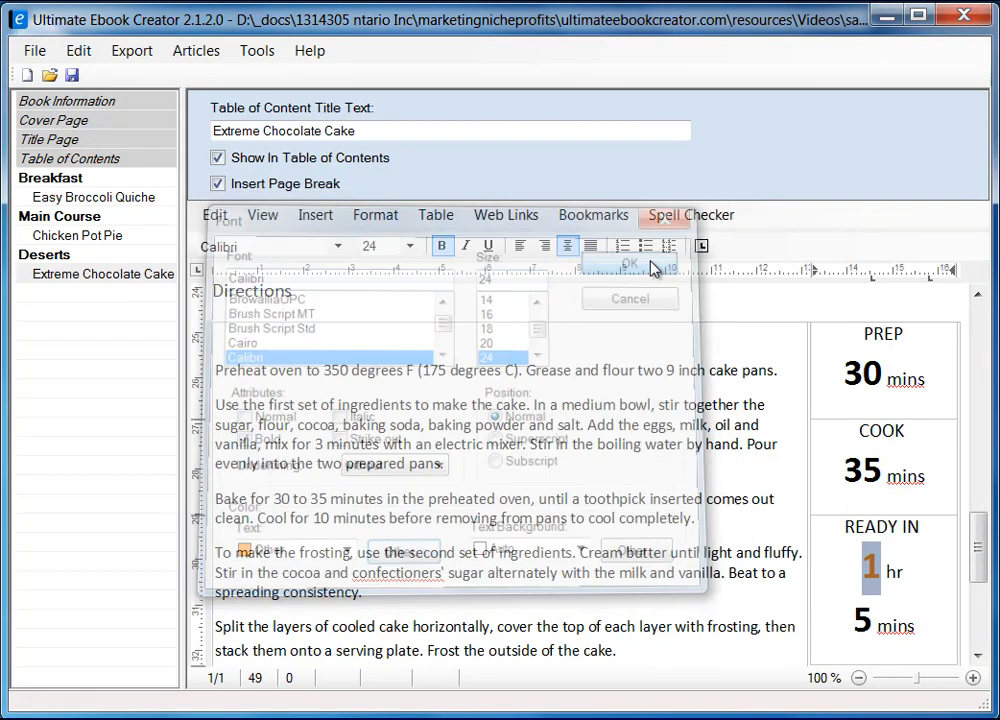
Select the READY IN 5 and colour it the same orange.
left_click_drag(872, 622, 853, 622)
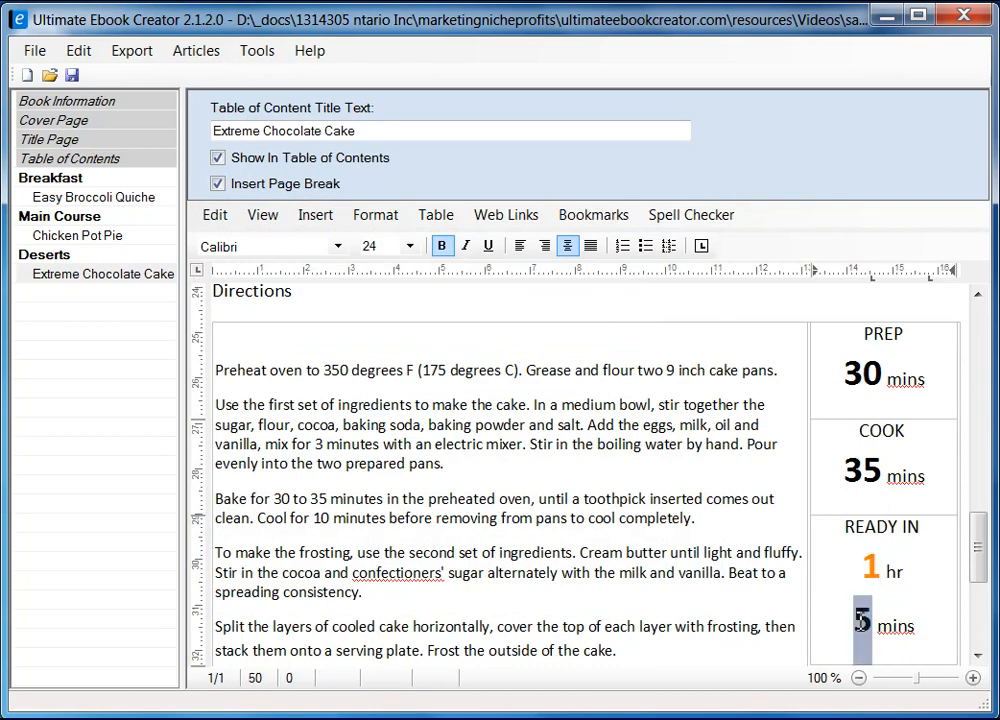
left_click(376, 214)
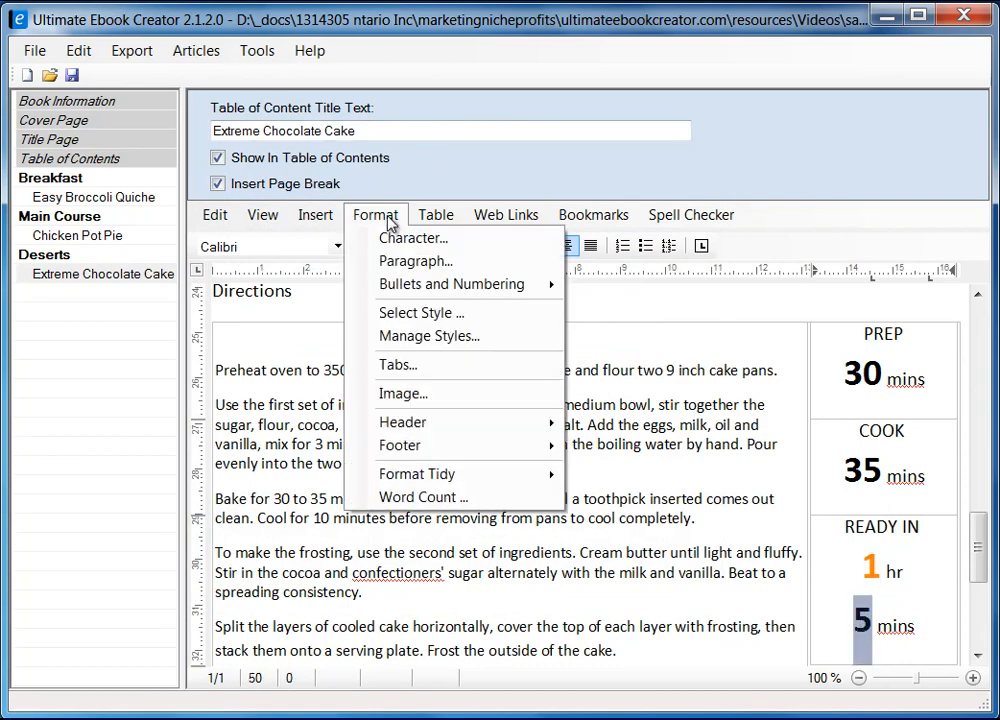
left_click(444, 240)
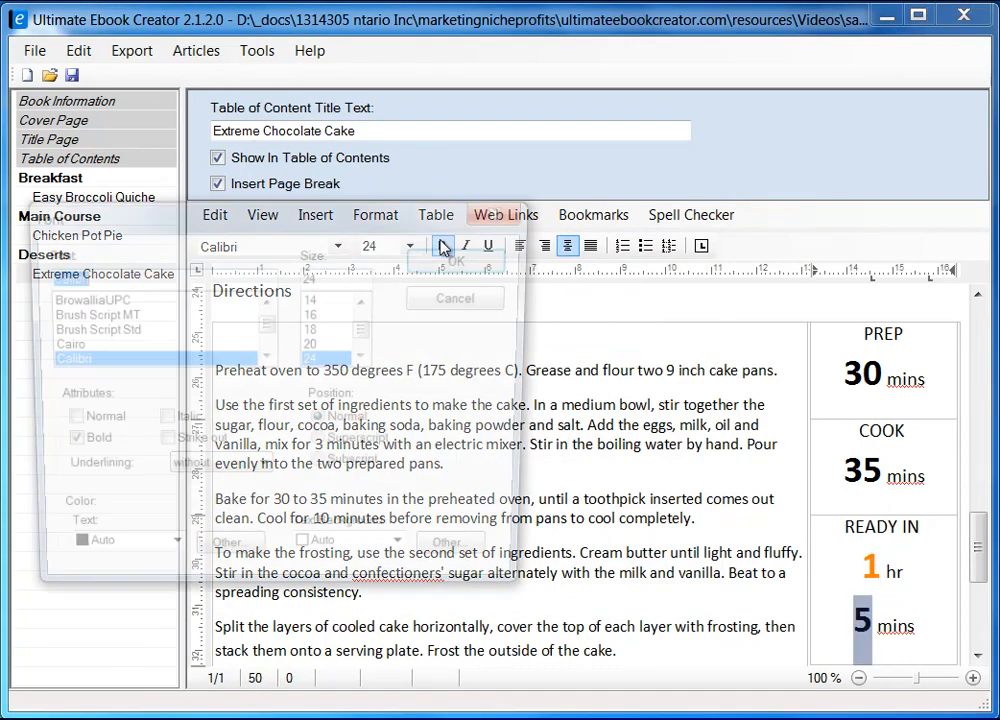
left_click(169, 557)
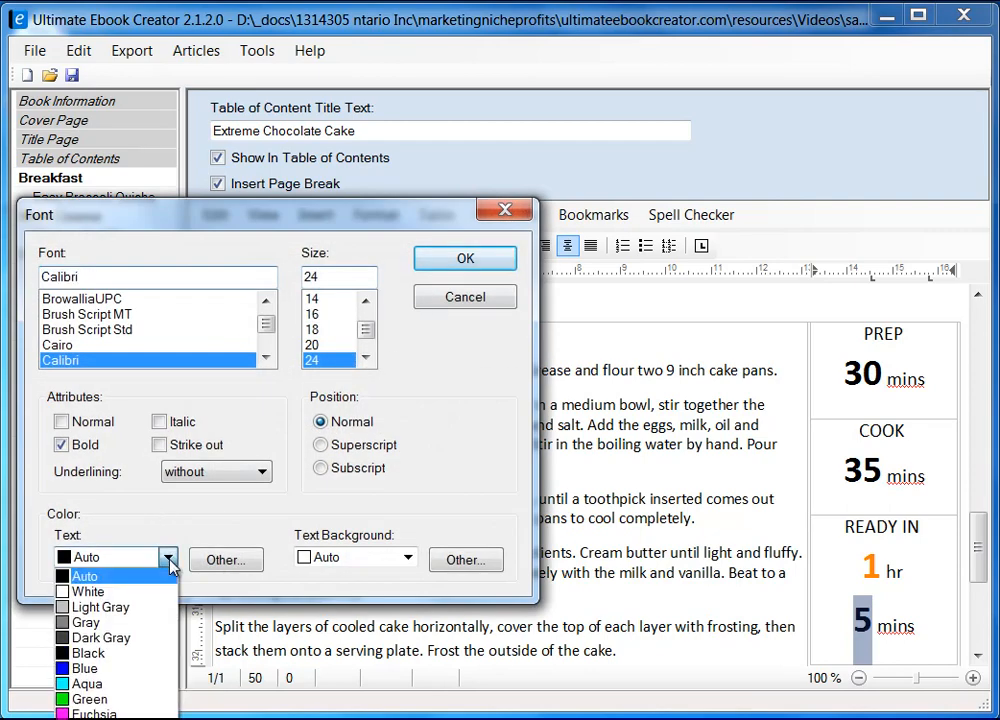
left_click(169, 557)
left_click(222, 561)
left_click(90, 377)
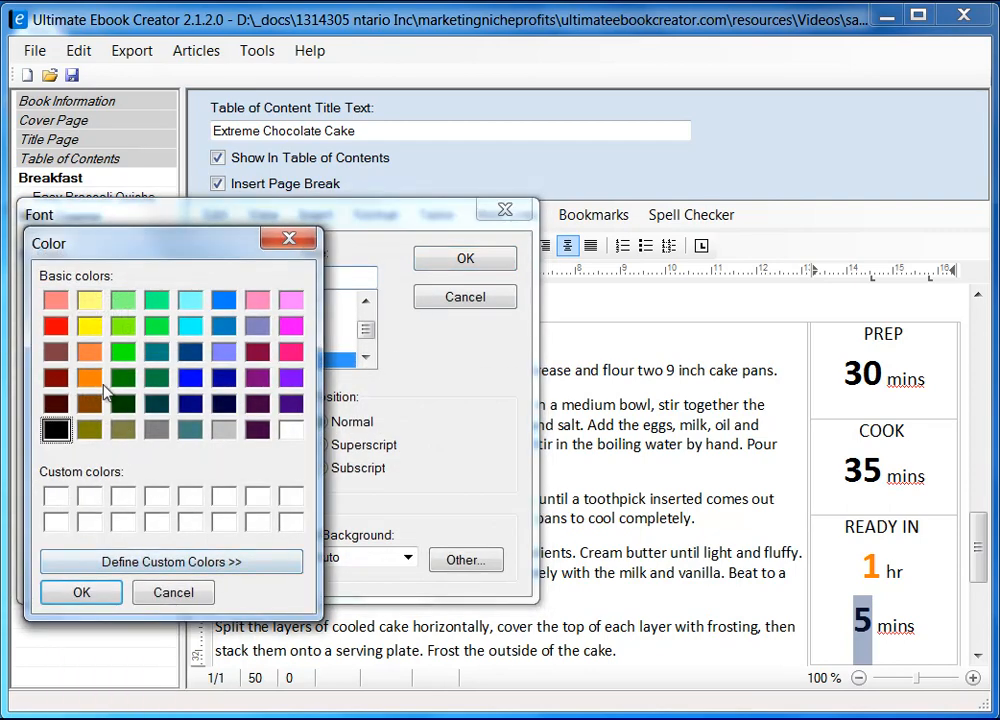
left_click(117, 598)
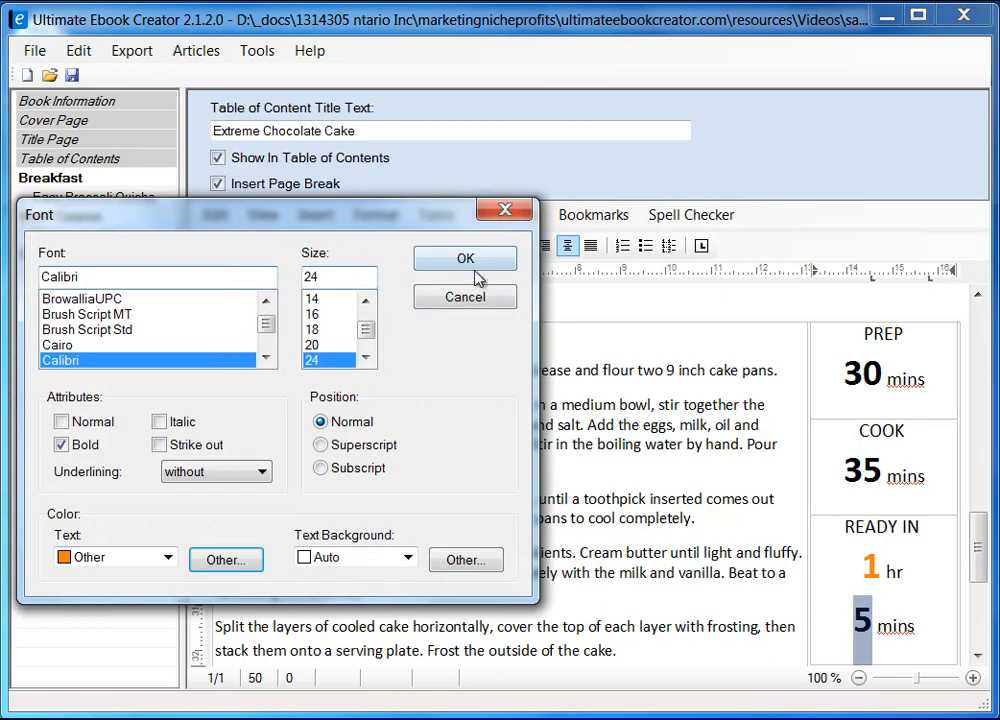
left_click(468, 262)
left_click(942, 631)
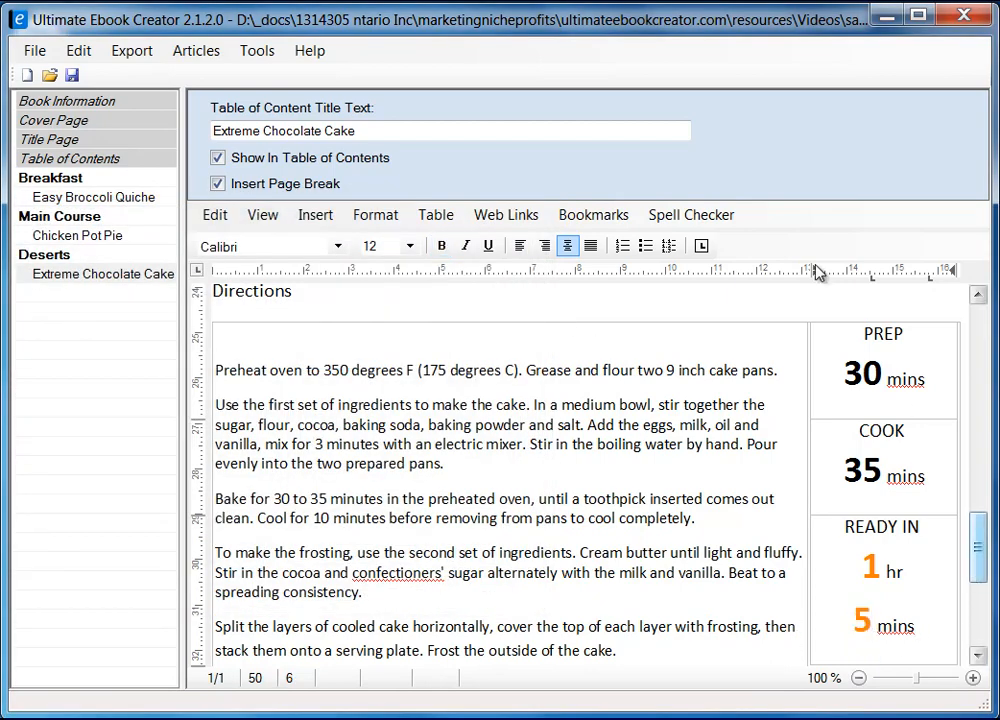
Replace the misspelled confectioners' with the confectioner's suggestion in the frosting step.
mouse_move(979, 563)
left_mouse_down()
mouse_move(980, 585)
mouse_move(980, 540)
mouse_move(978, 585)
mouse_move(975, 555)
left_mouse_up()
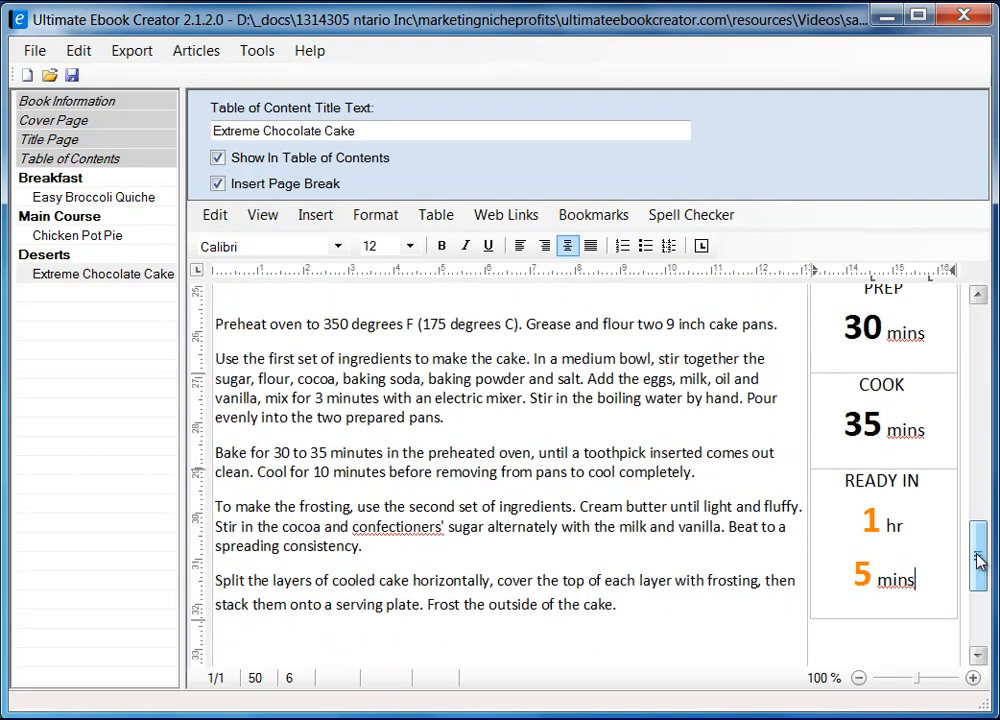
right_click(406, 520)
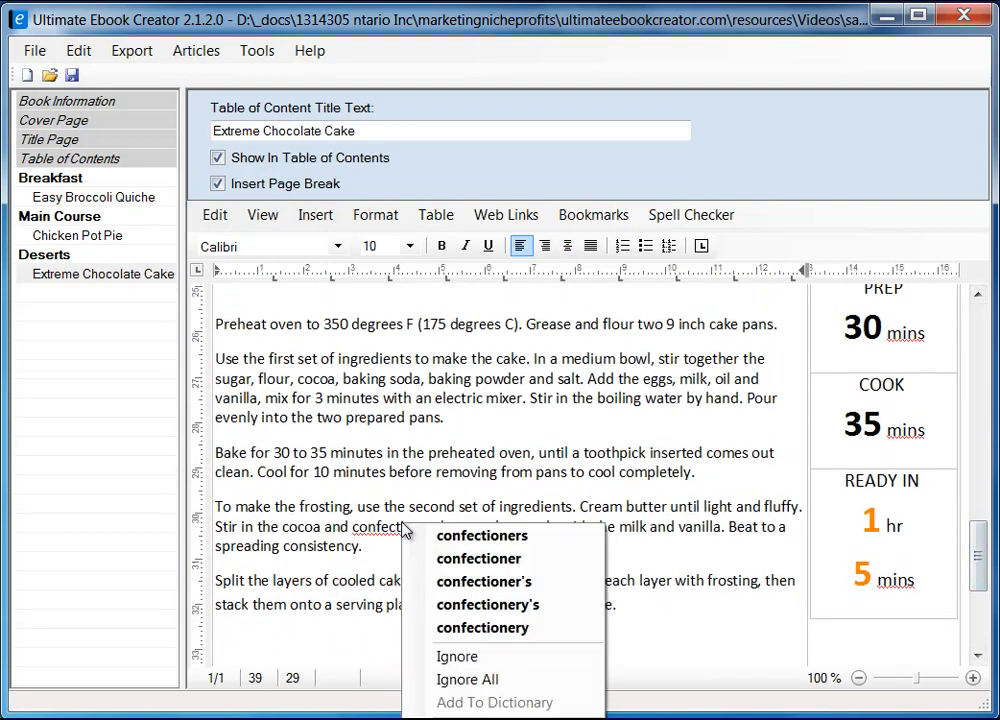
left_click(547, 583)
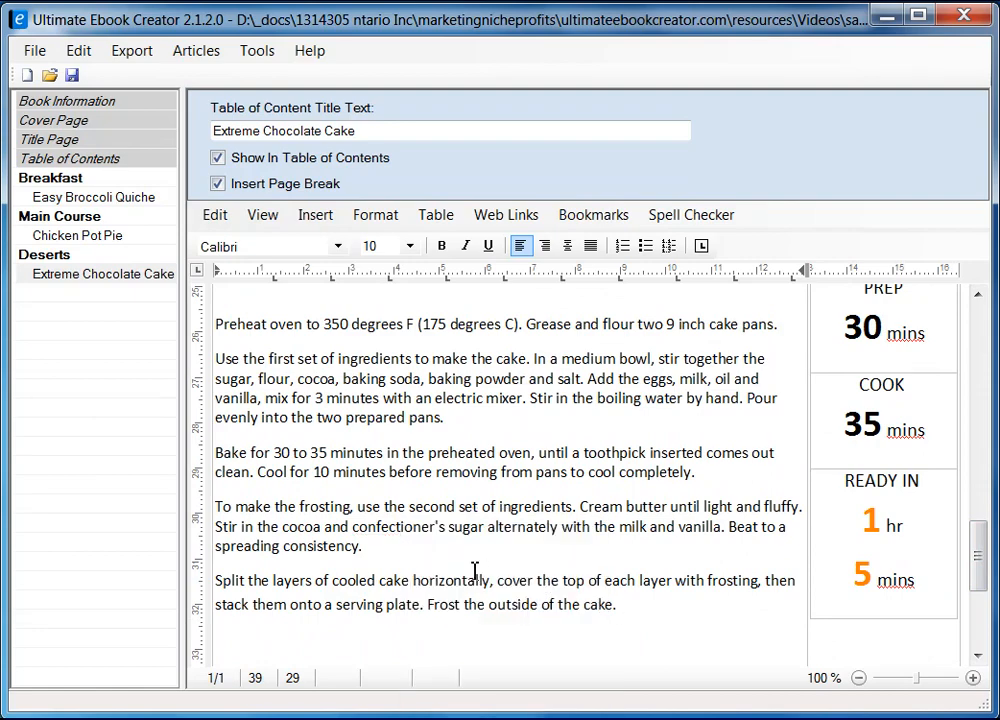
Compare the timing box with the Allrecipes page, then return to the PREP cell.
mouse_move(975, 568)
left_mouse_down()
mouse_move(985, 607)
mouse_move(985, 530)
mouse_move(986, 572)
left_mouse_up()
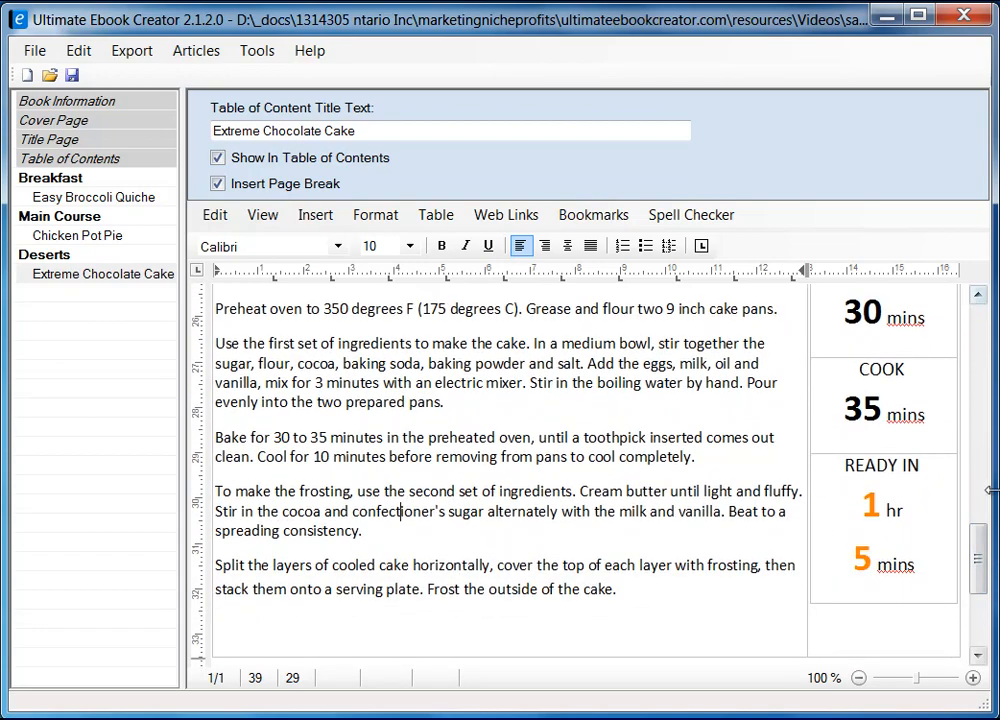
left_click_drag(975, 568, 975, 528)
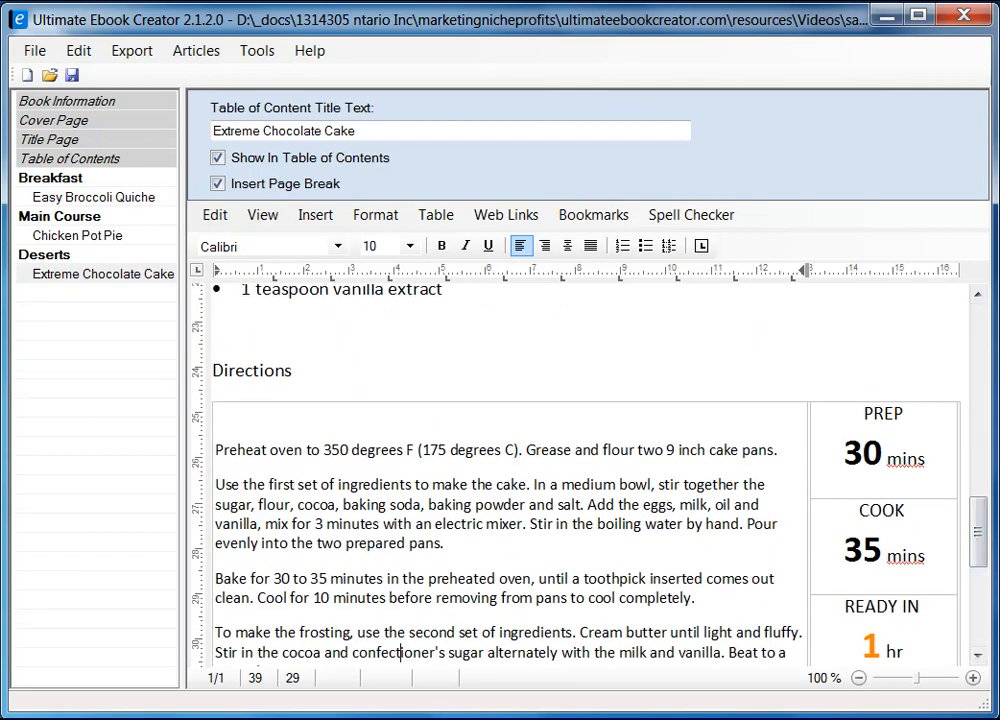
key("alt+Tab")
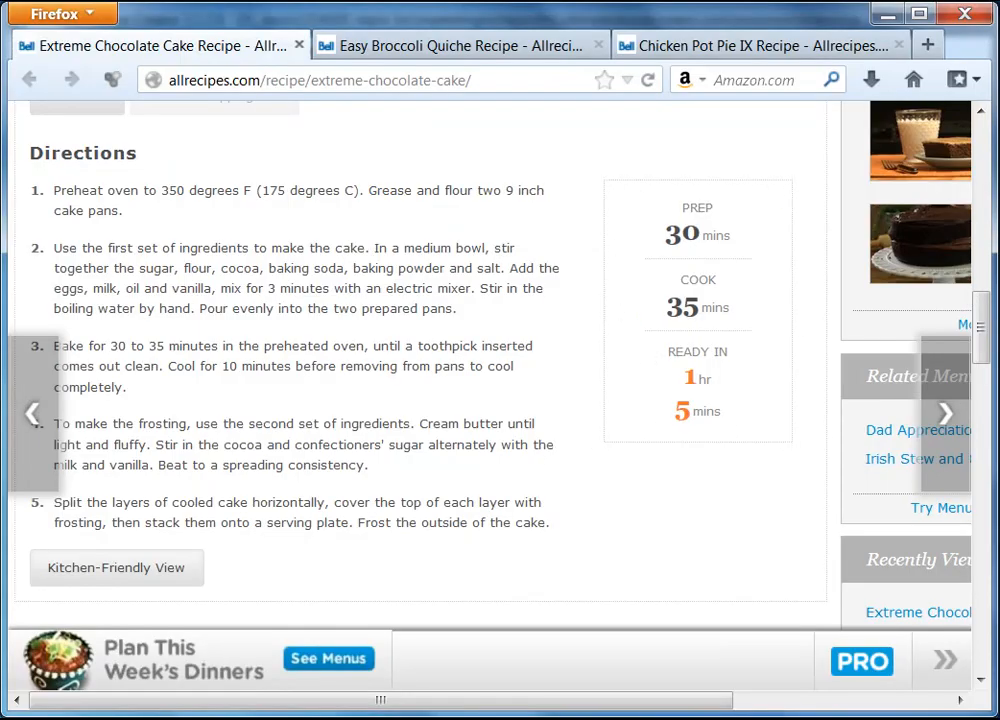
key("alt+Tab")
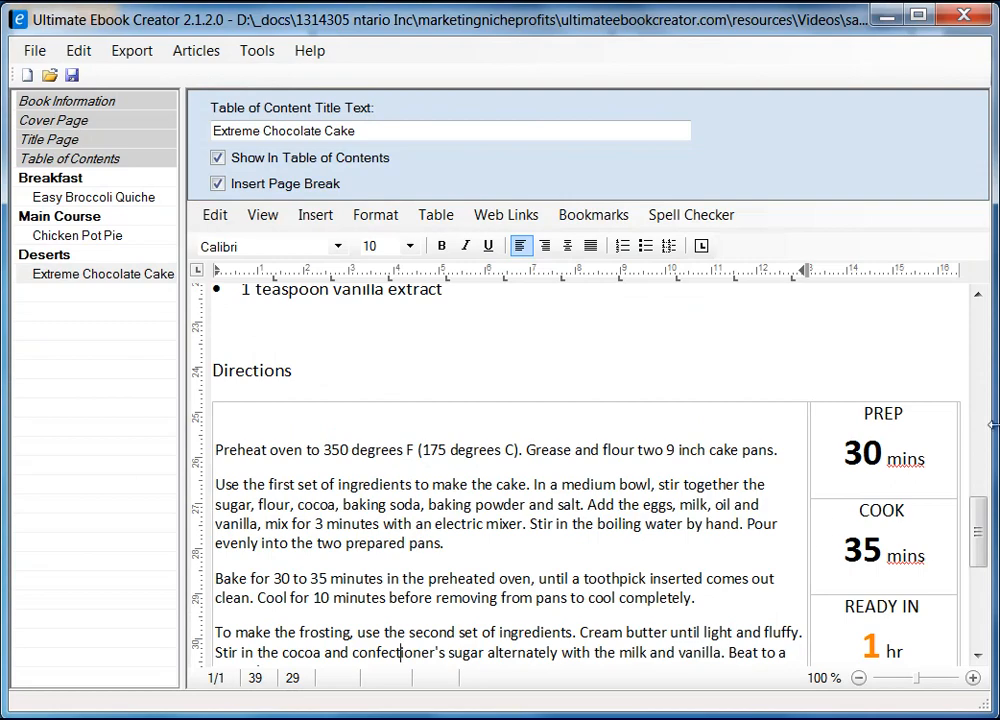
left_click(940, 462)
Frame the PREP/COOK/READY IN timing table with a Box border in Format Table.
left_click(914, 399)
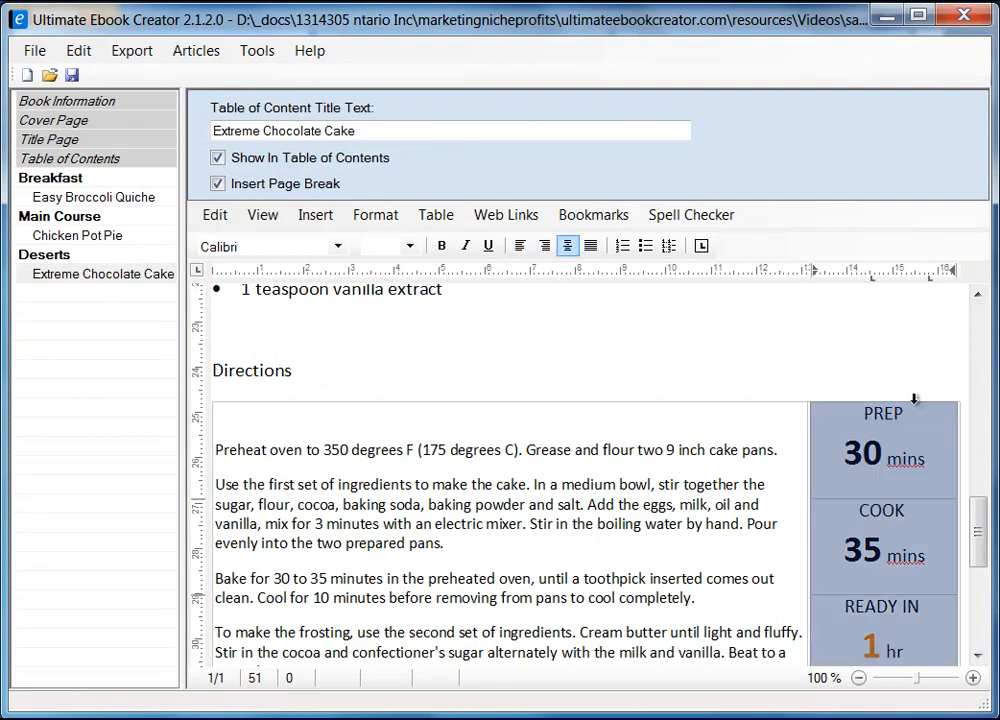
right_click(917, 427)
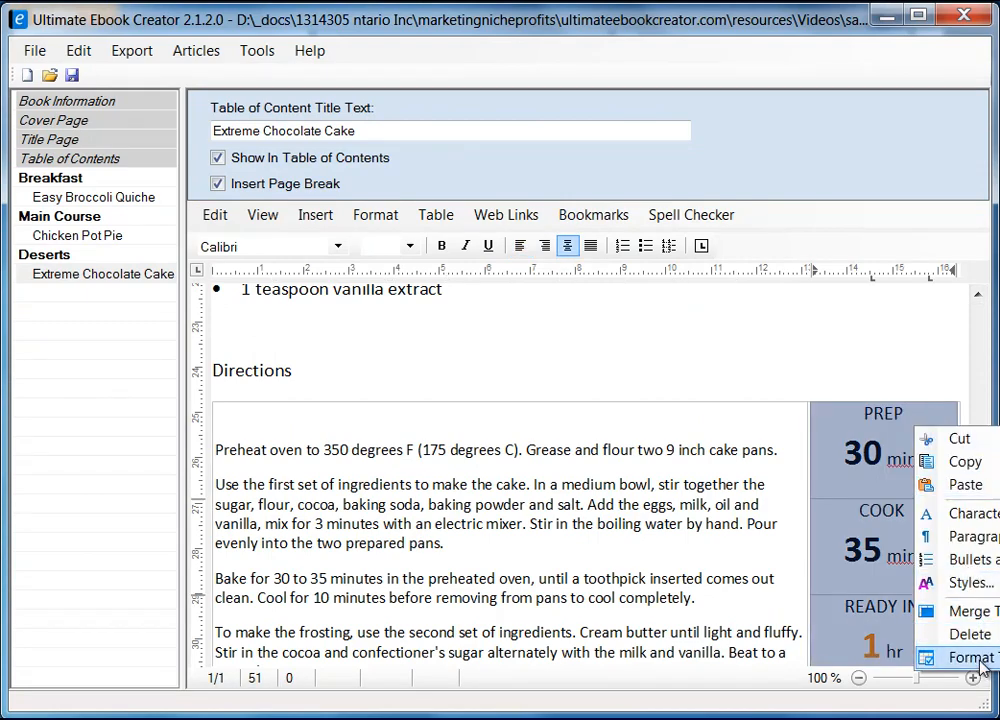
left_click(970, 657)
left_click_drag(380, 172, 560, 188)
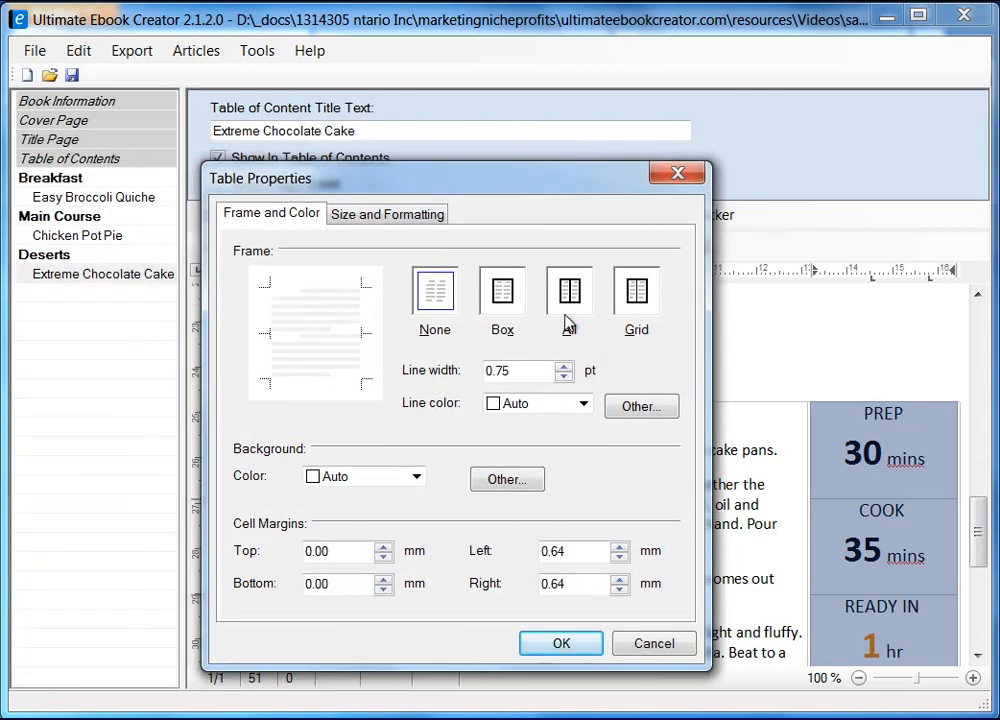
left_click(503, 295)
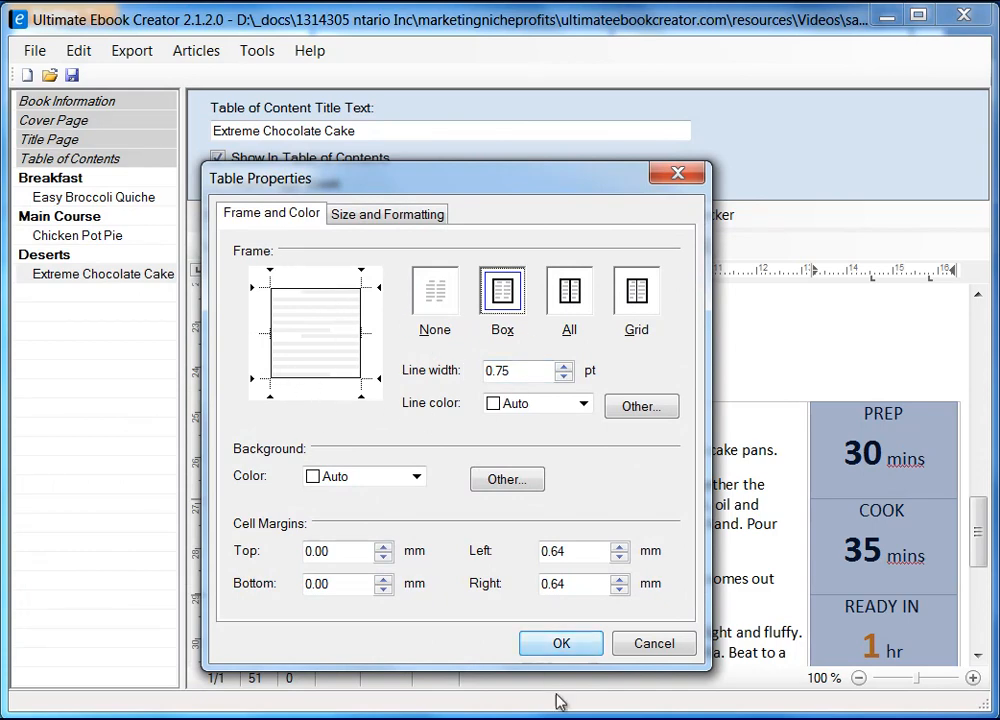
left_click(561, 645)
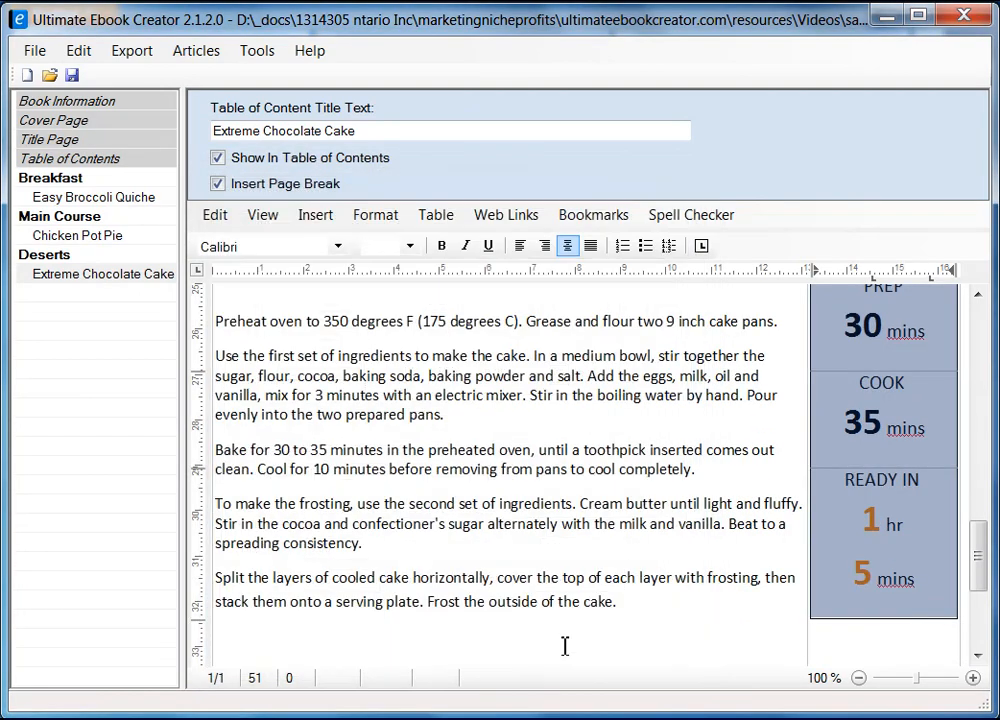
left_click(877, 645)
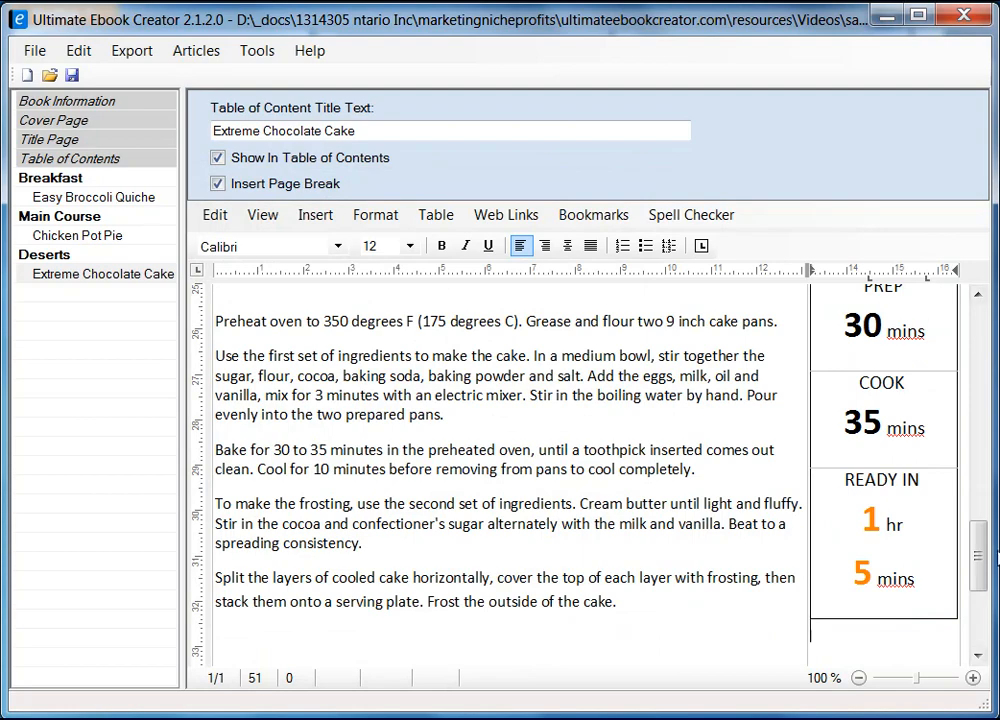
Drag the inner column border right to narrow the times column, then check the cells.
mouse_move(980, 565)
left_mouse_down()
mouse_move(980, 537)
mouse_move(977, 568)
left_mouse_up()
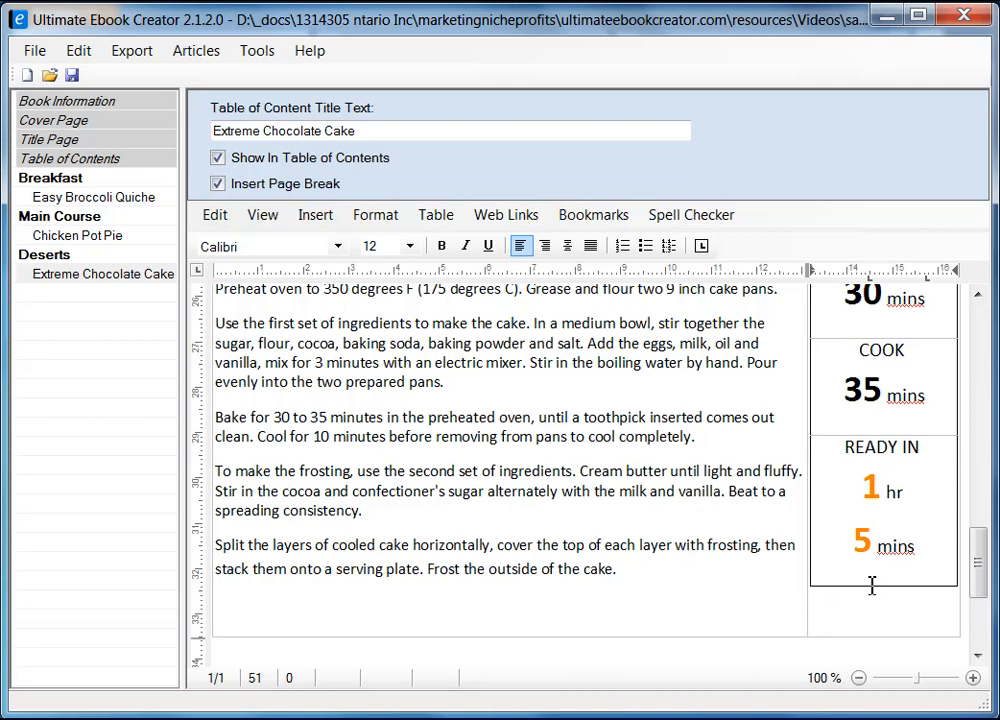
left_click_drag(814, 544, 833, 544)
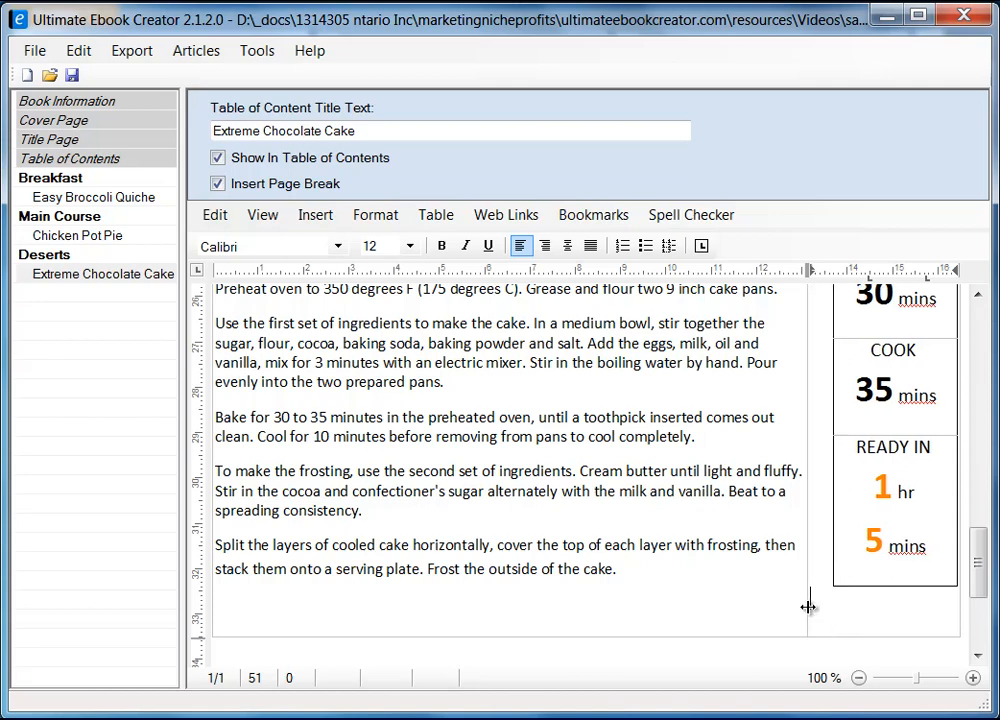
left_click(838, 605)
left_click(803, 601)
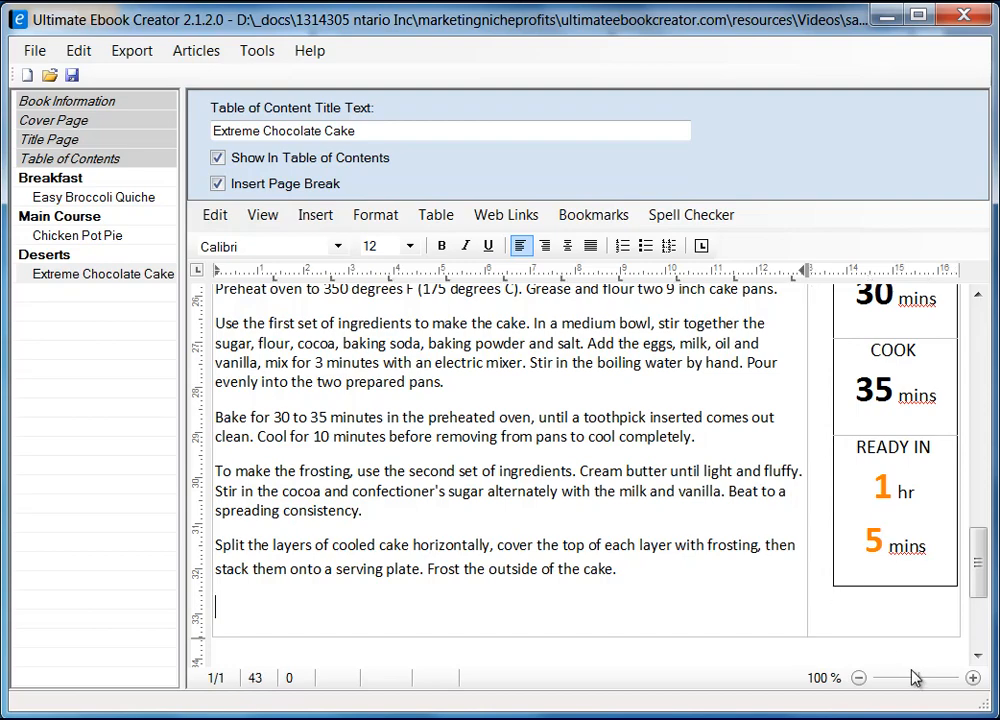
scroll(871, 598, "up", 3)
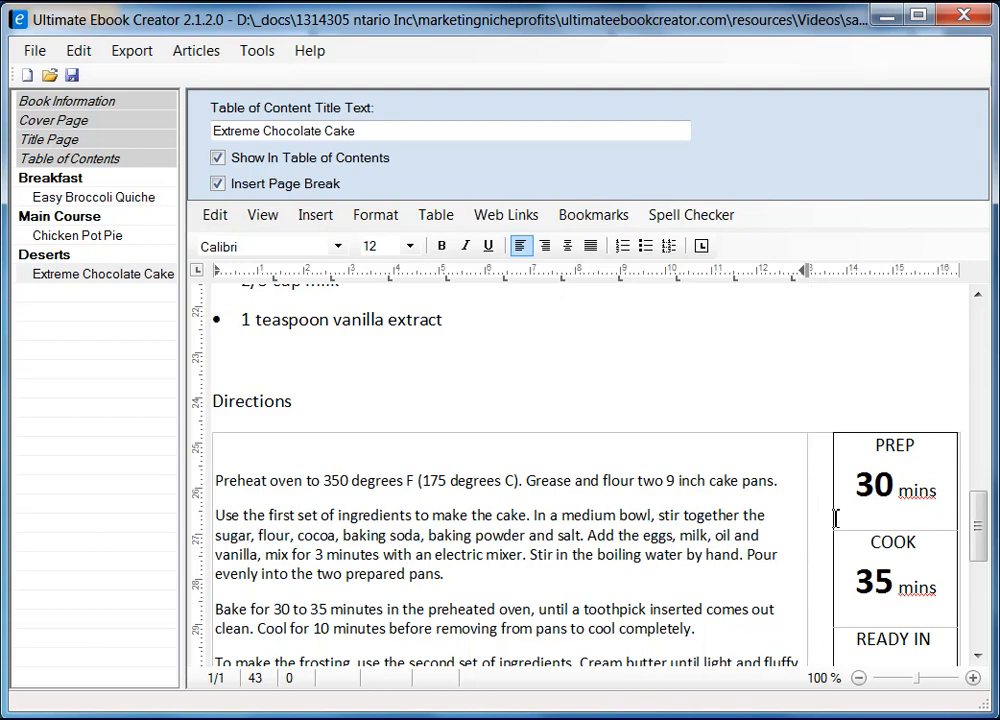
left_click(828, 514)
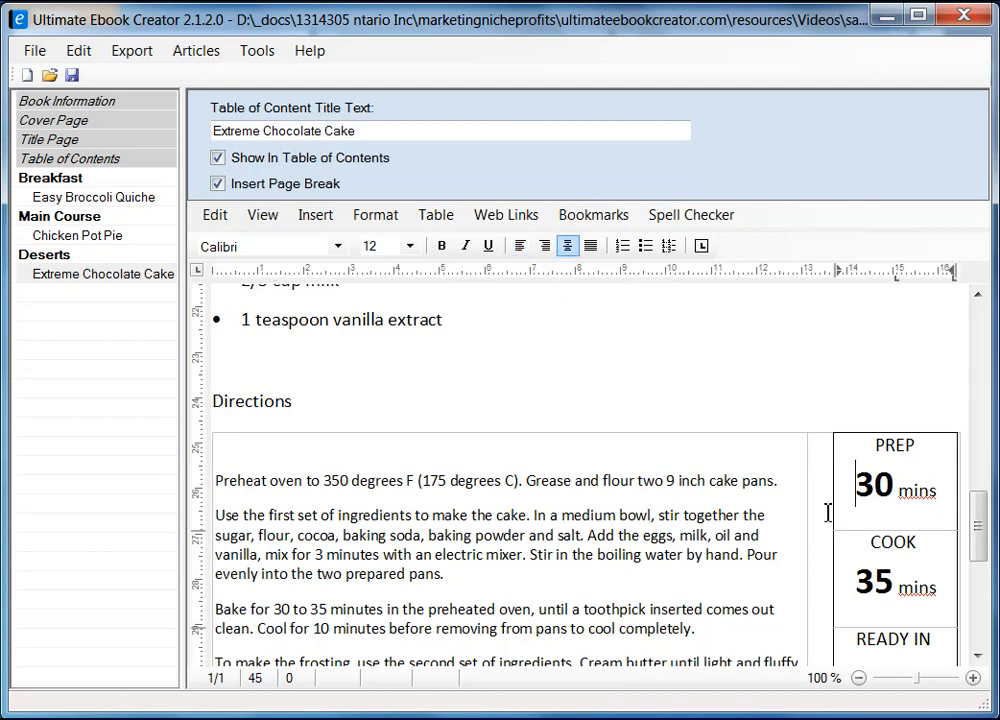
left_click(815, 427)
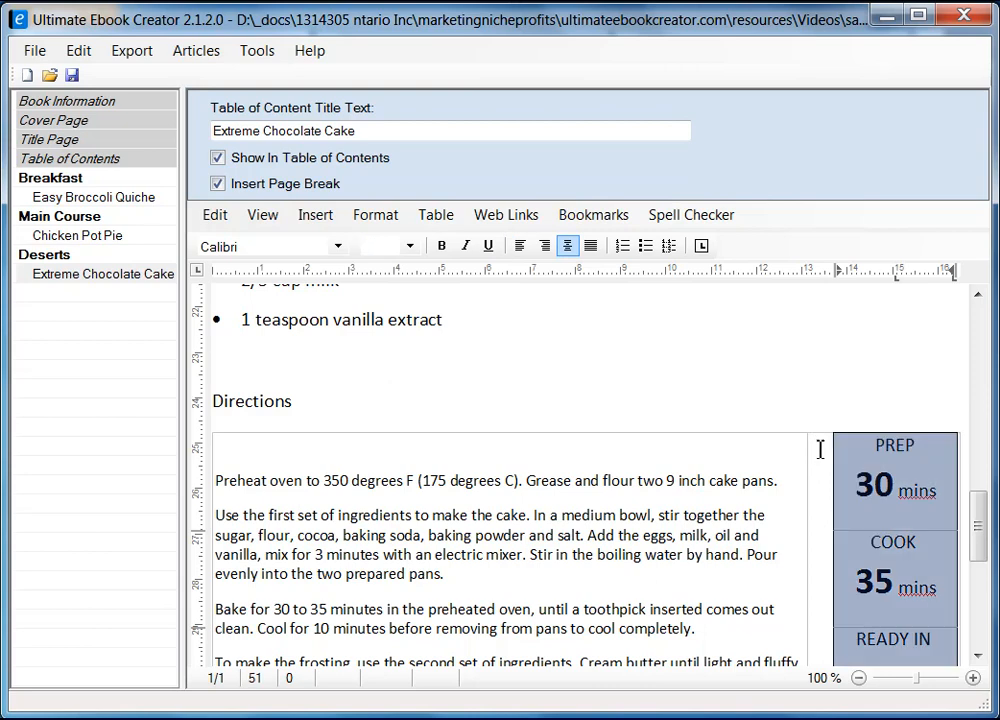
left_click(782, 450)
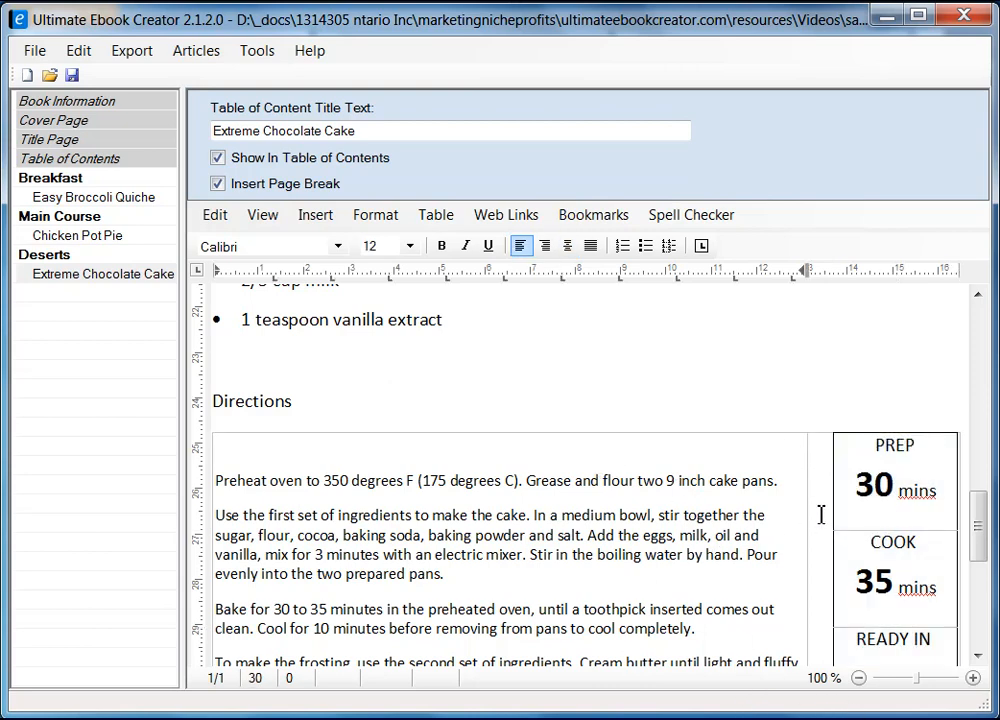
left_click_drag(982, 537, 982, 572)
left_click(880, 580)
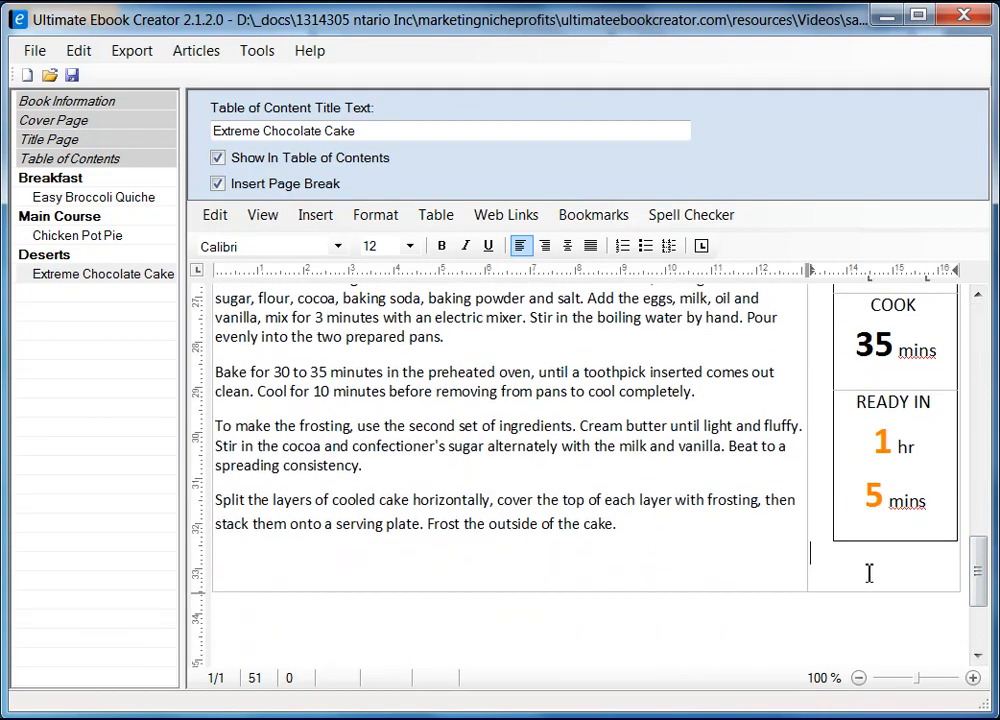
right_click(869, 573)
left_click(910, 718)
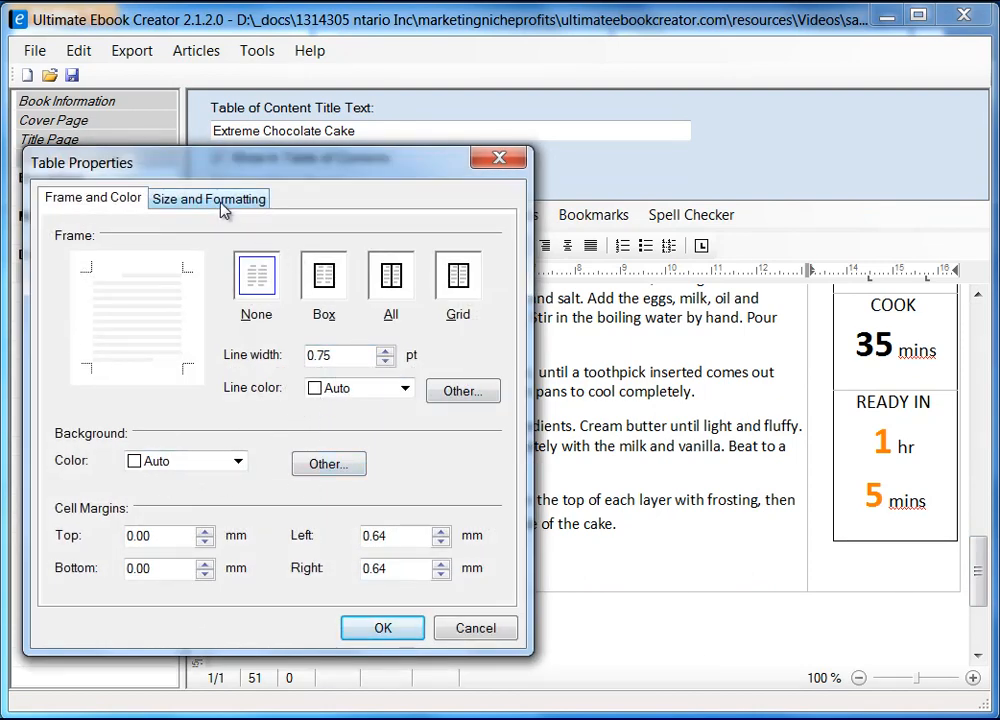
left_click(222, 205)
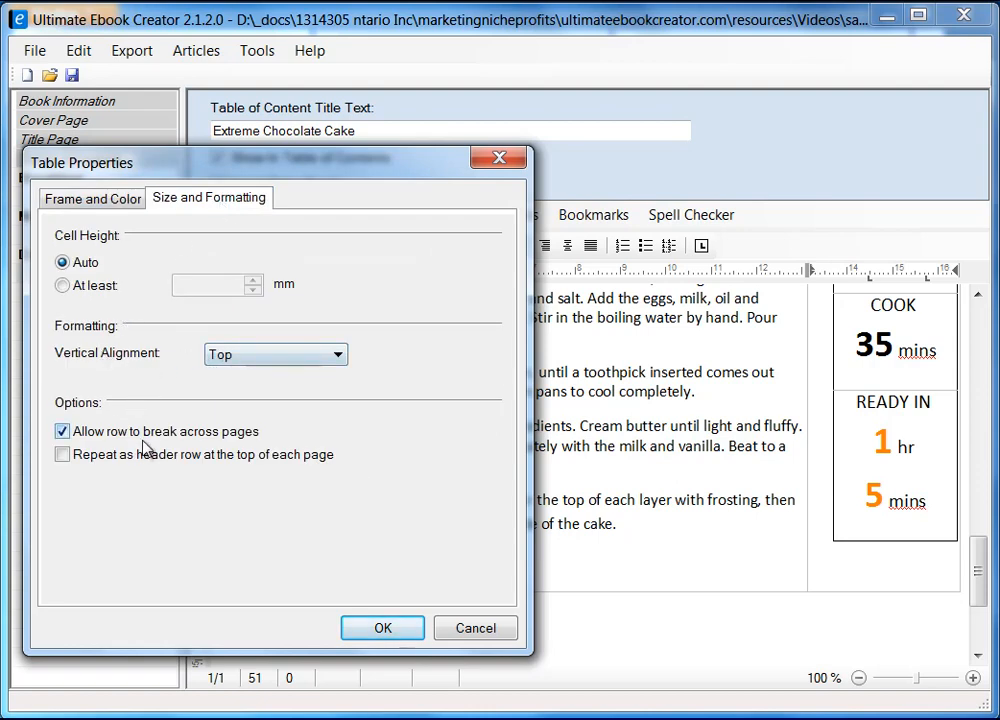
left_click(320, 356)
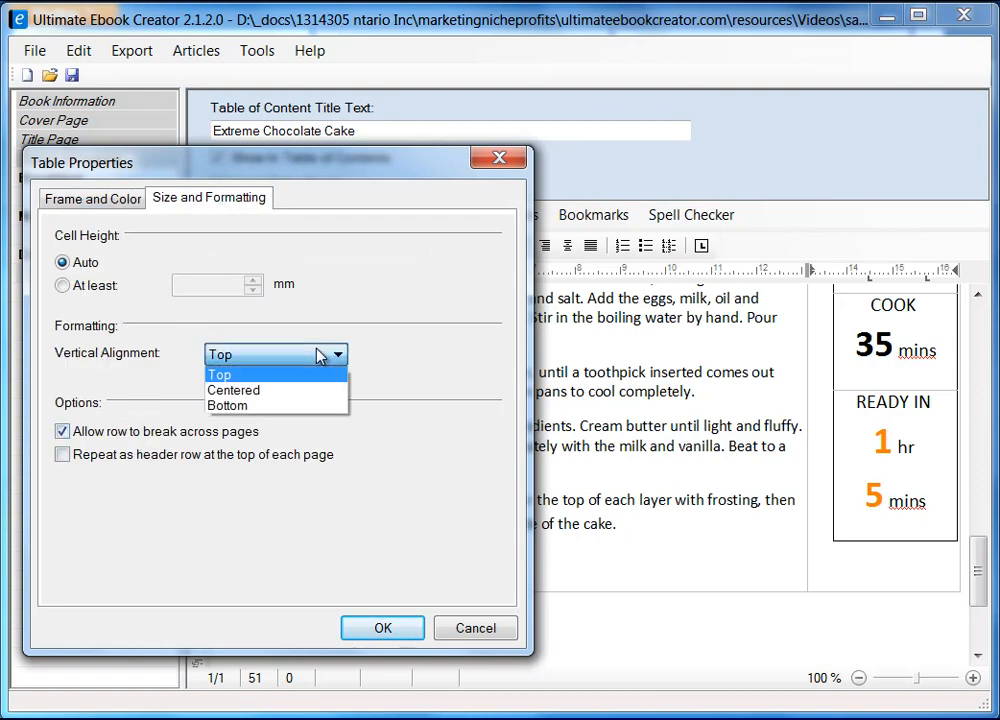
left_click(320, 356)
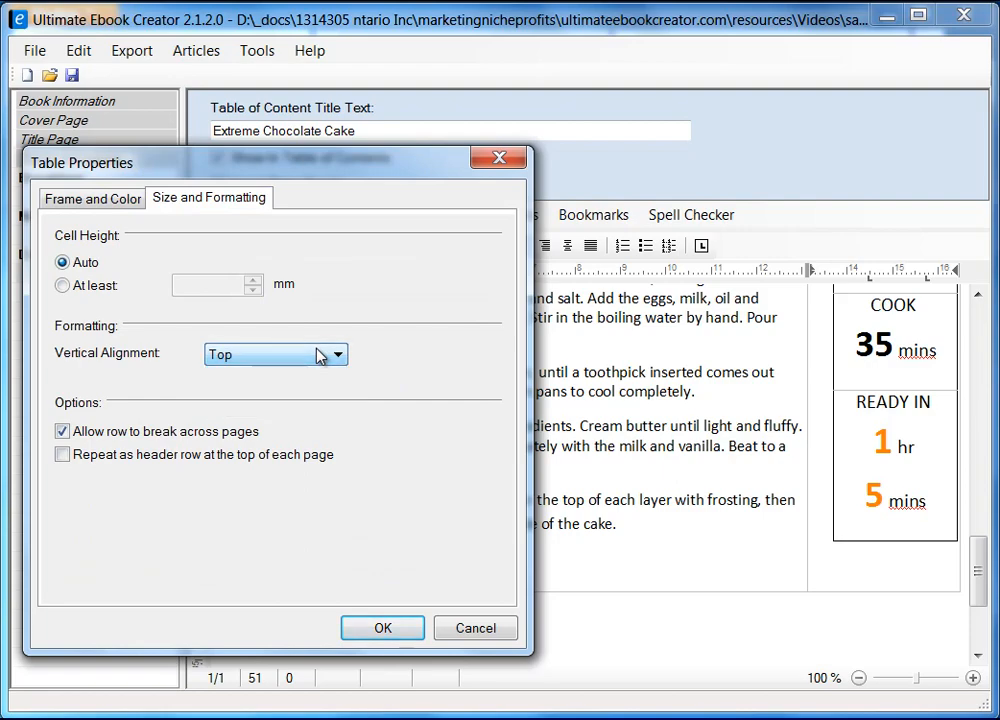
left_click(476, 628)
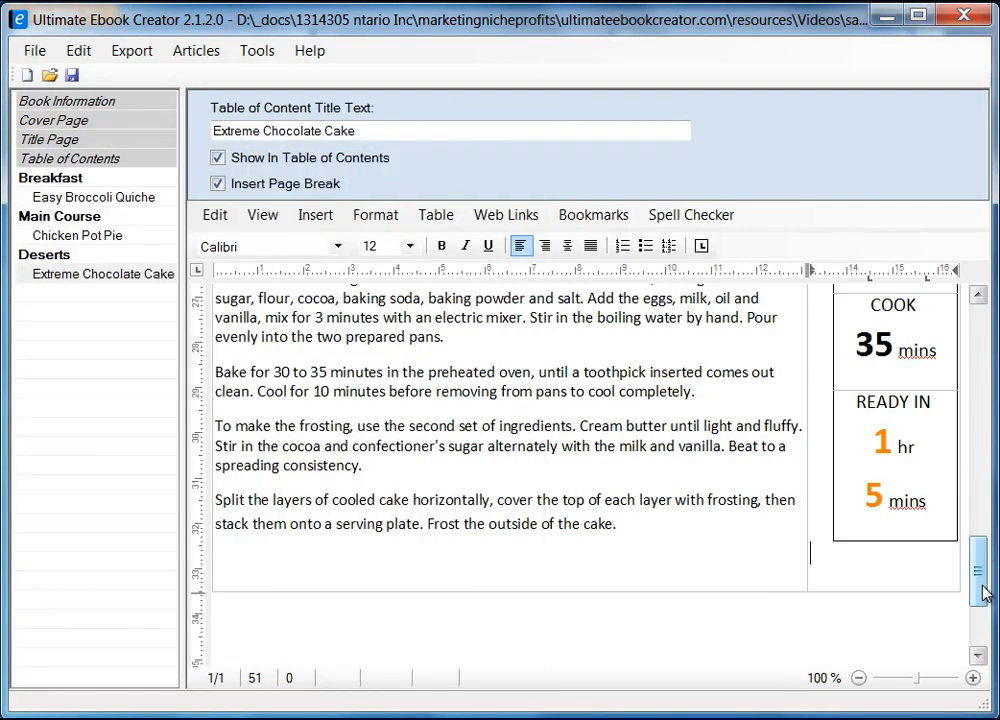
Bold the Directions and Ingredient headings and save prabha_recipe_book.uec.
left_click_drag(983, 592, 995, 545)
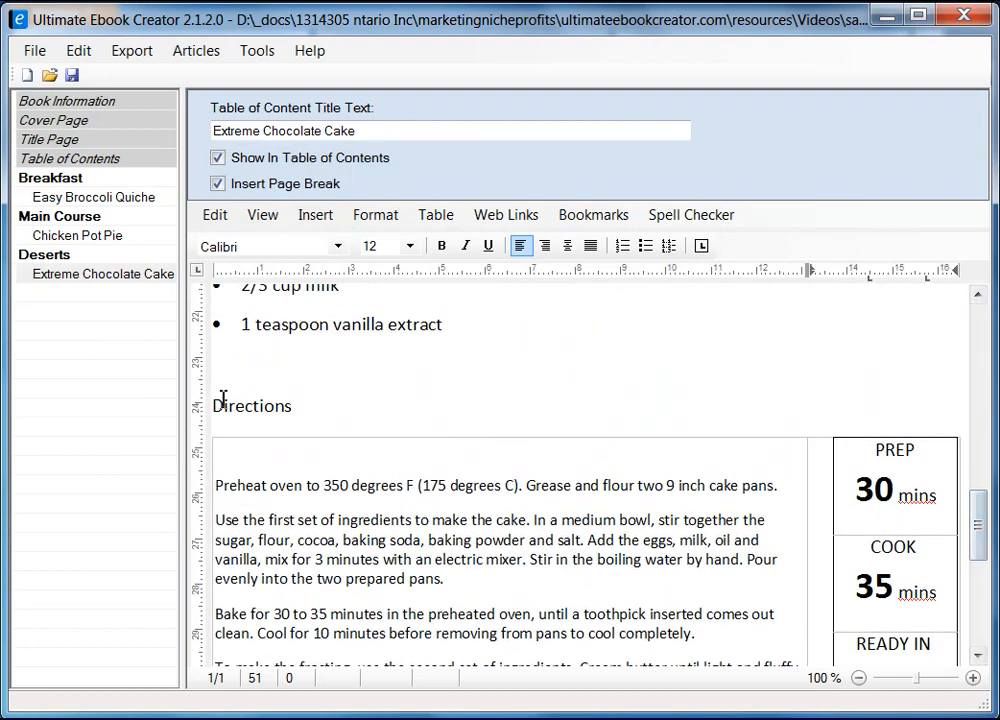
left_click_drag(214, 405, 313, 407)
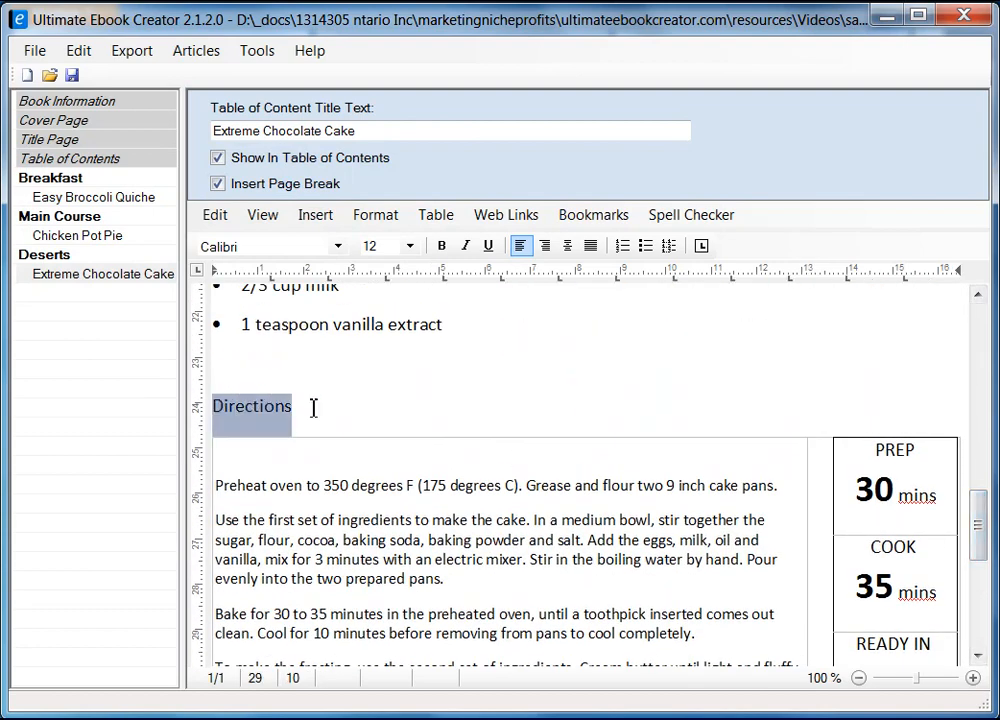
left_click(441, 246)
left_click_drag(984, 542, 988, 396)
left_click_drag(294, 468, 211, 468)
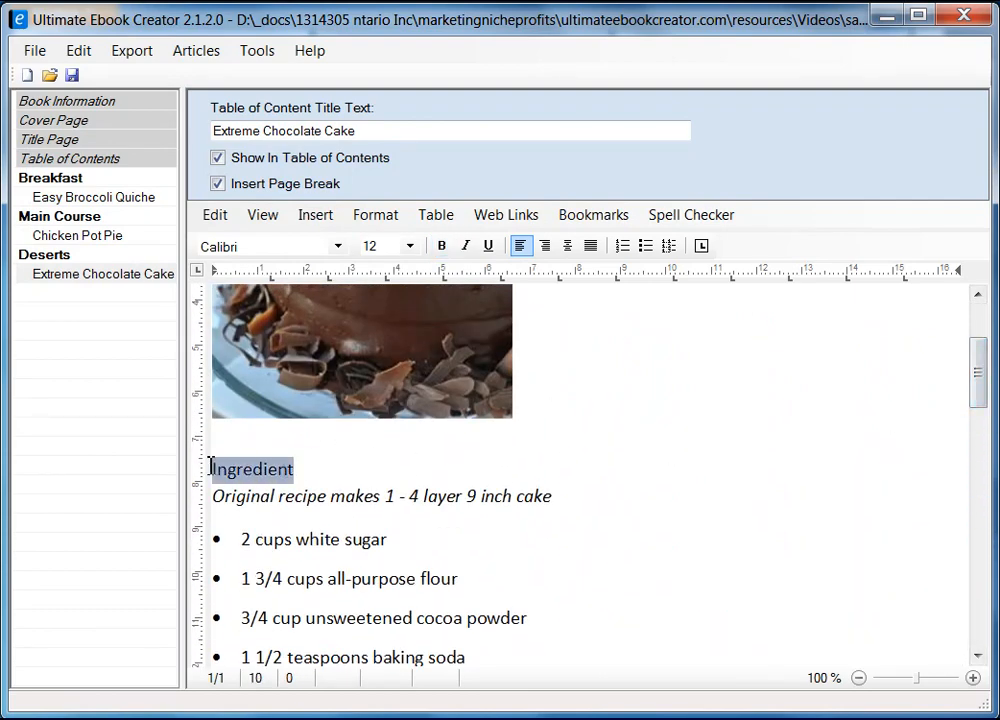
left_click(441, 246)
left_click(963, 430)
left_click_drag(978, 385, 980, 330)
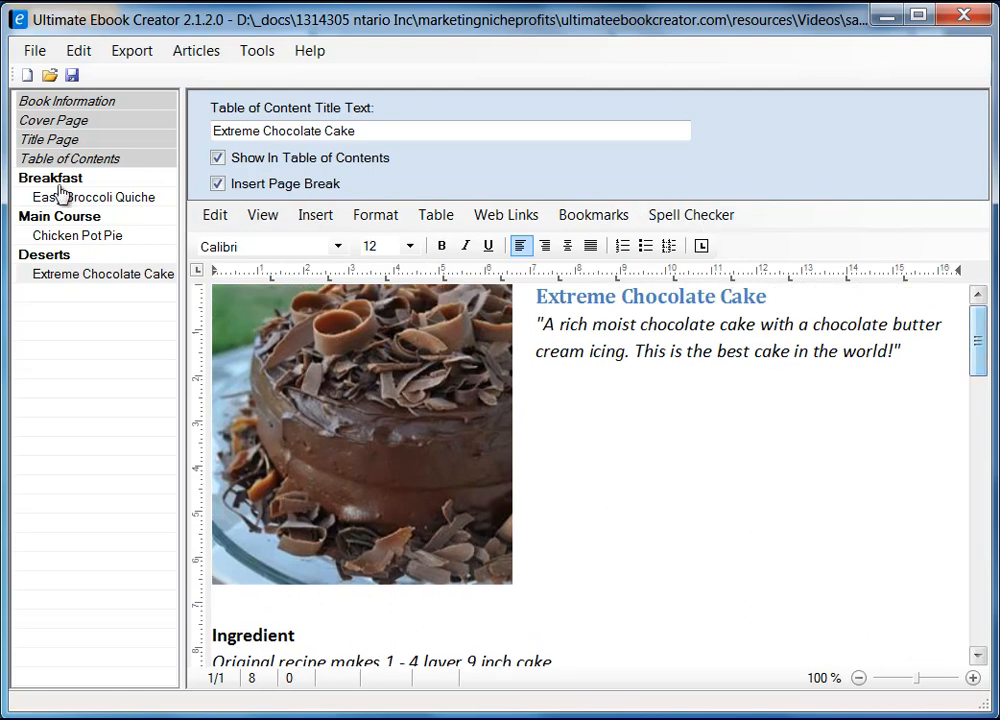
left_click(71, 75)
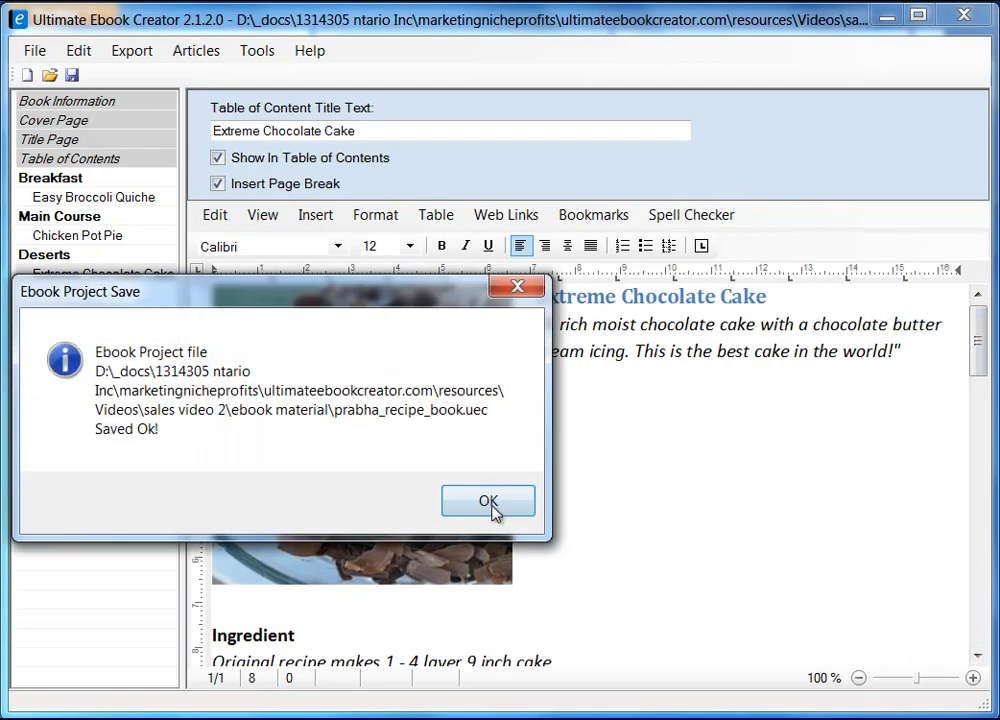
Dismiss the save message, open Chicken Pot Pie and scroll to its Customer Reviews line.
left_click(494, 508)
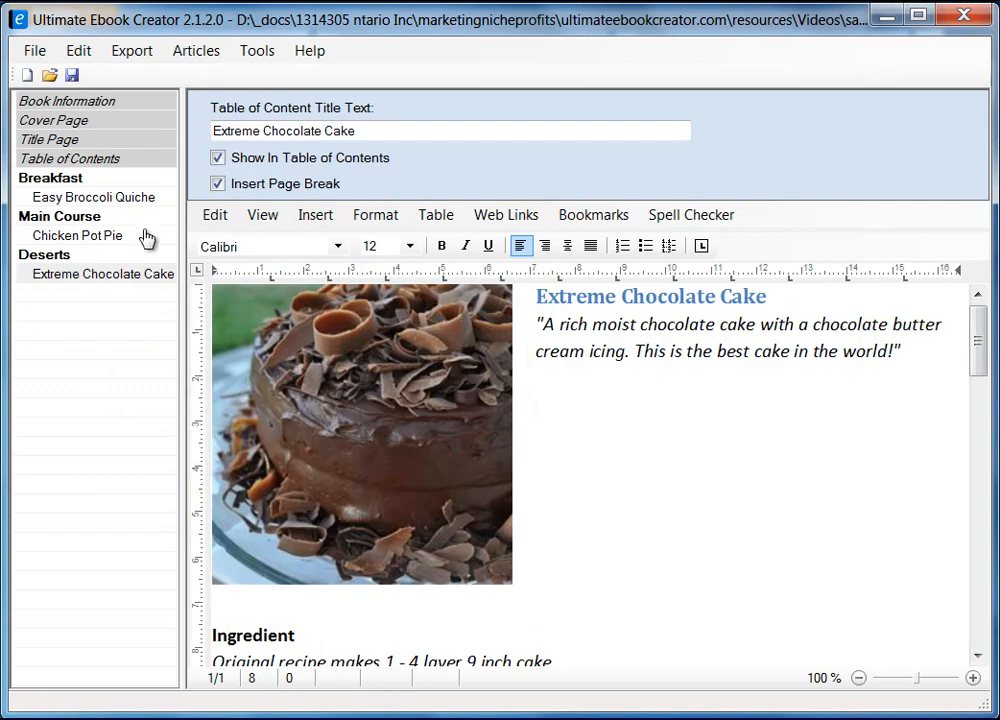
left_click(102, 238)
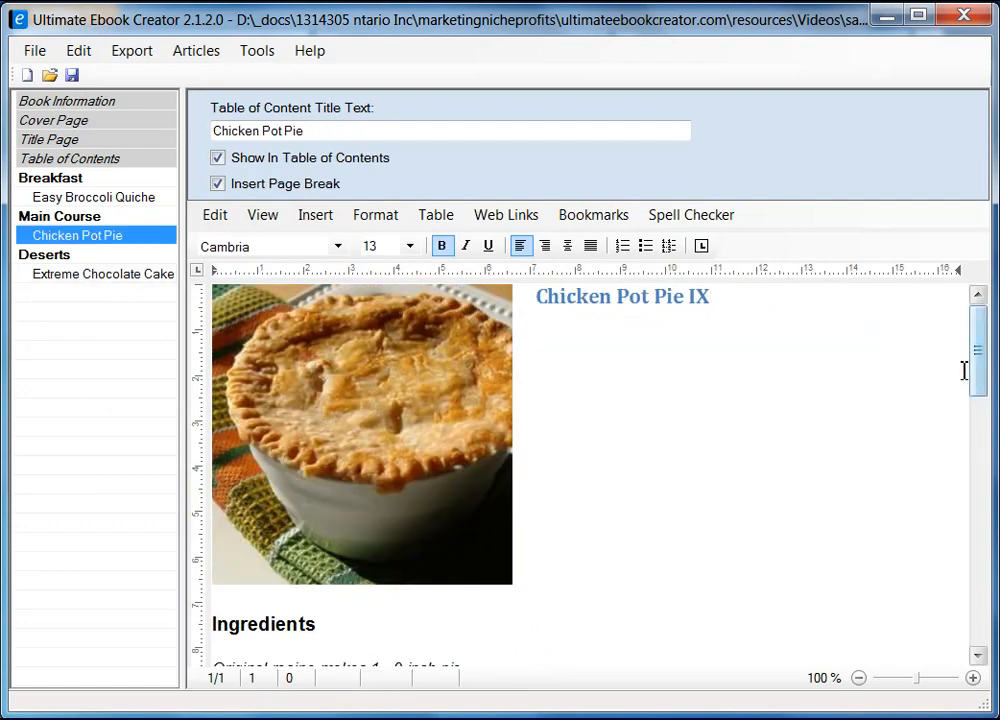
left_click_drag(976, 368, 981, 610)
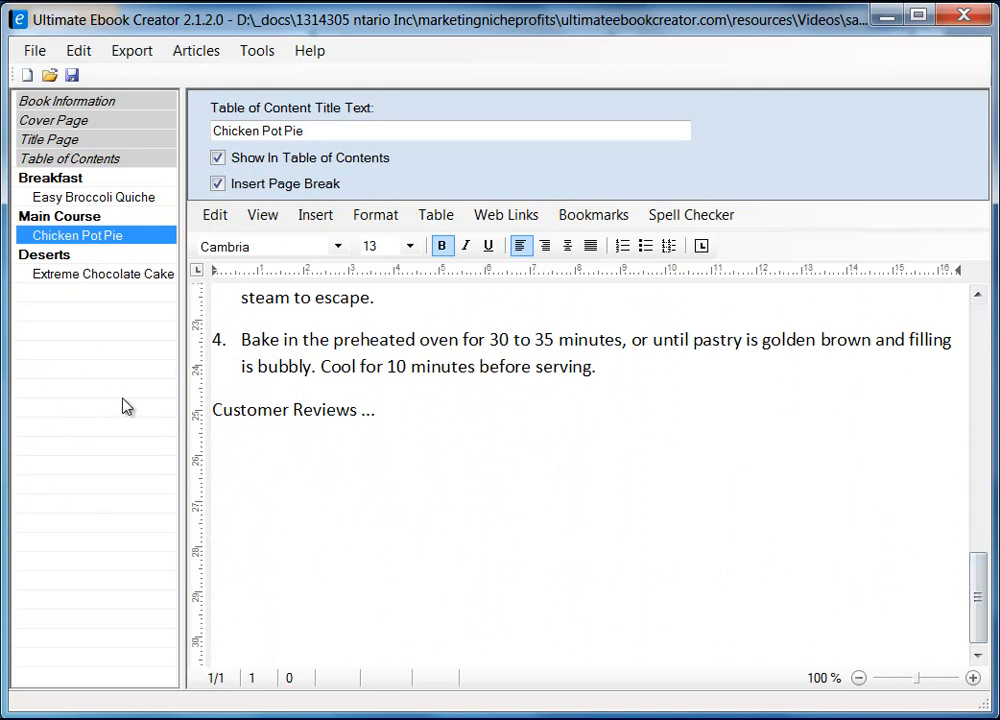
Add a new chapter titled 'Customer Reviews' to the book outline.
right_click(68, 405)
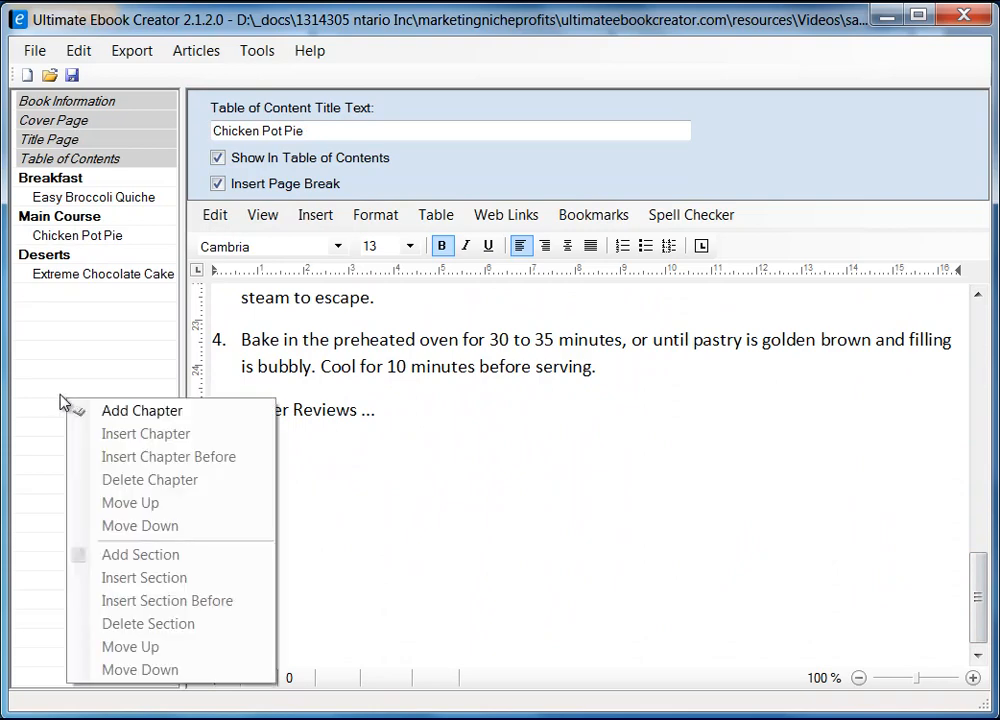
left_click(120, 414)
type("Rev")
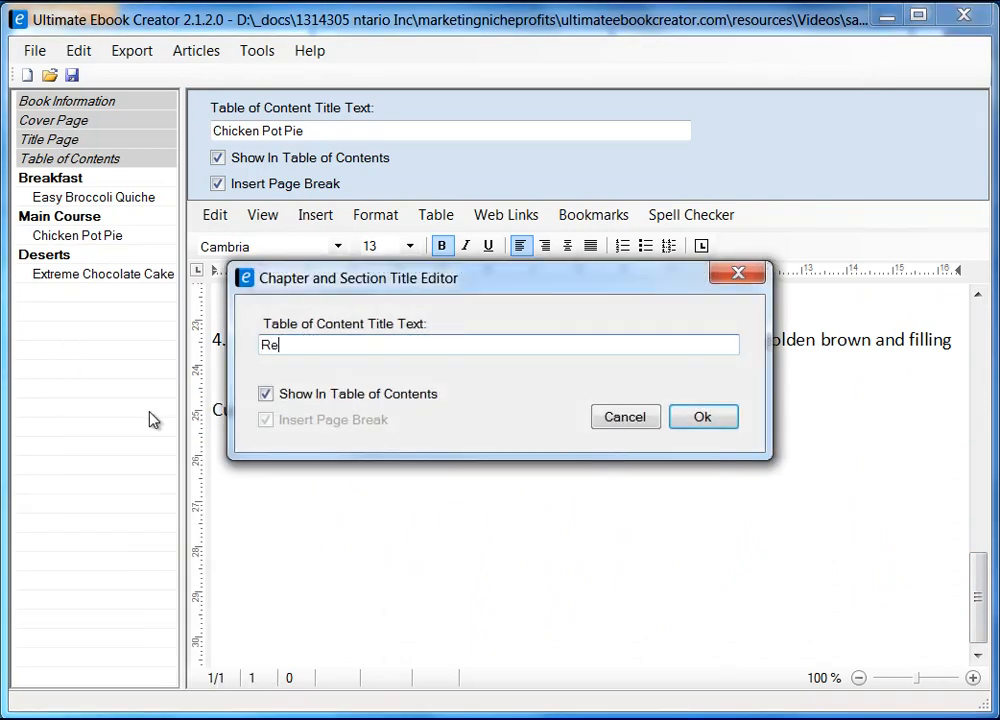
key("BackSpace")
key("BackSpace")
key("BackSpace")
type("Custpom")
key("BackSpace")
key("BackSpace")
key("BackSpace")
type("omer Reviews")
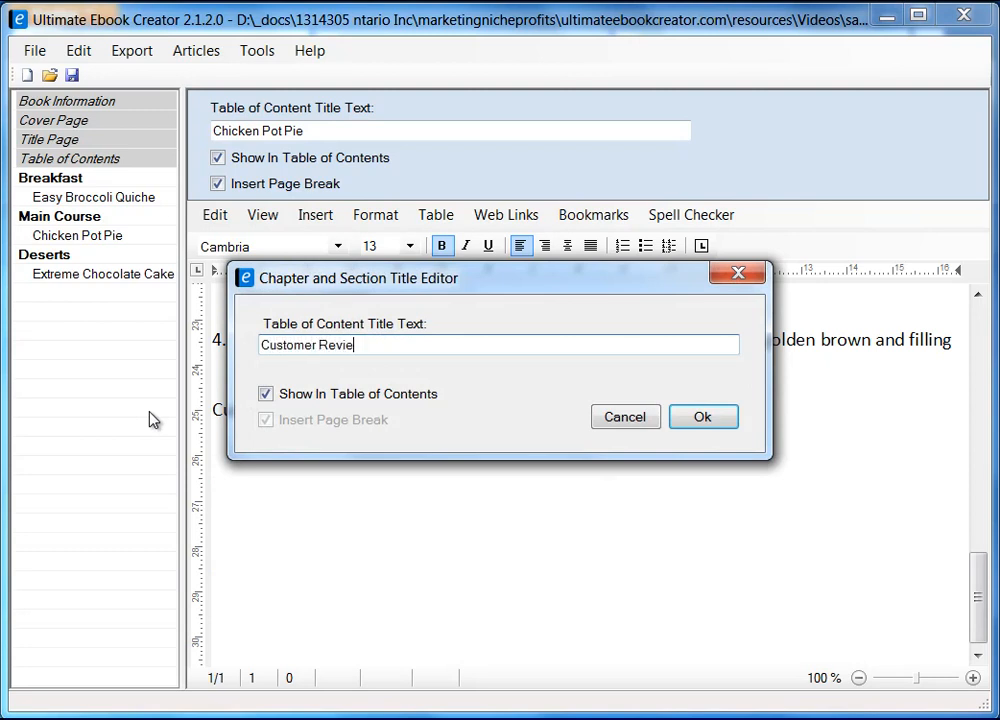
left_click(712, 420)
Add a 'Chicken Pot Pie Reviews' section under it with Insert Page Break ticked.
right_click(130, 295)
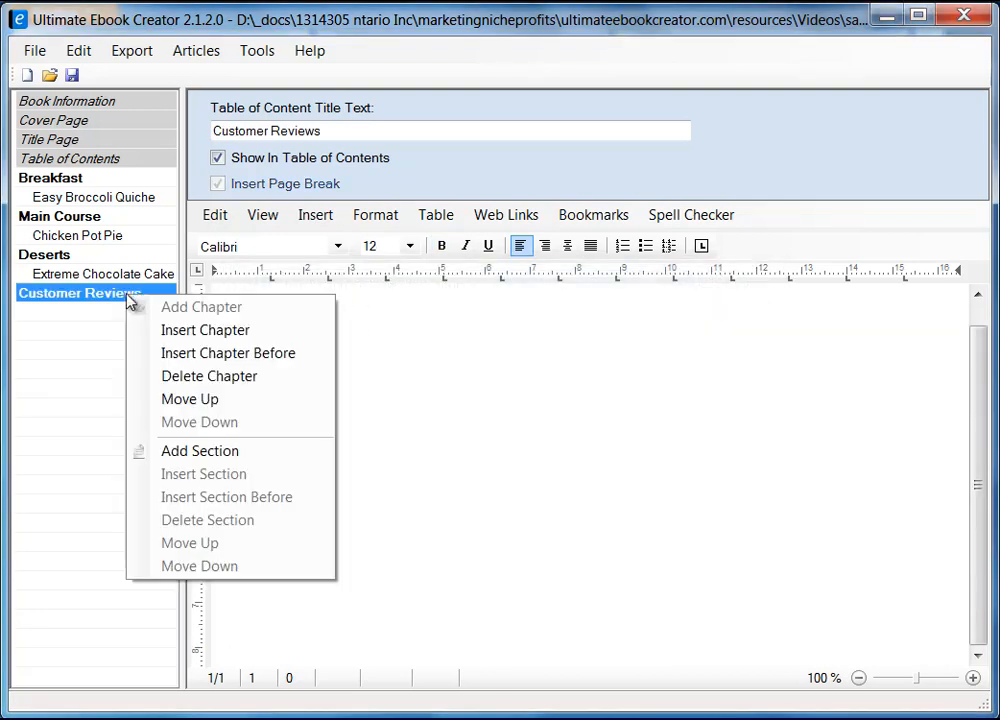
left_click(258, 458)
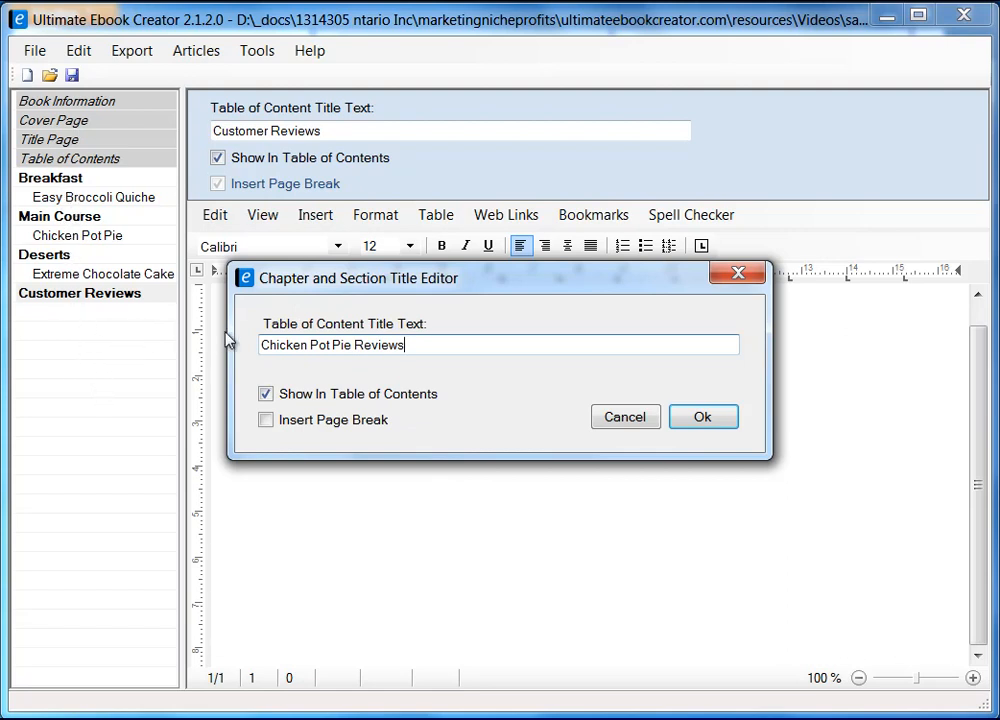
left_click(268, 424)
left_click(706, 419)
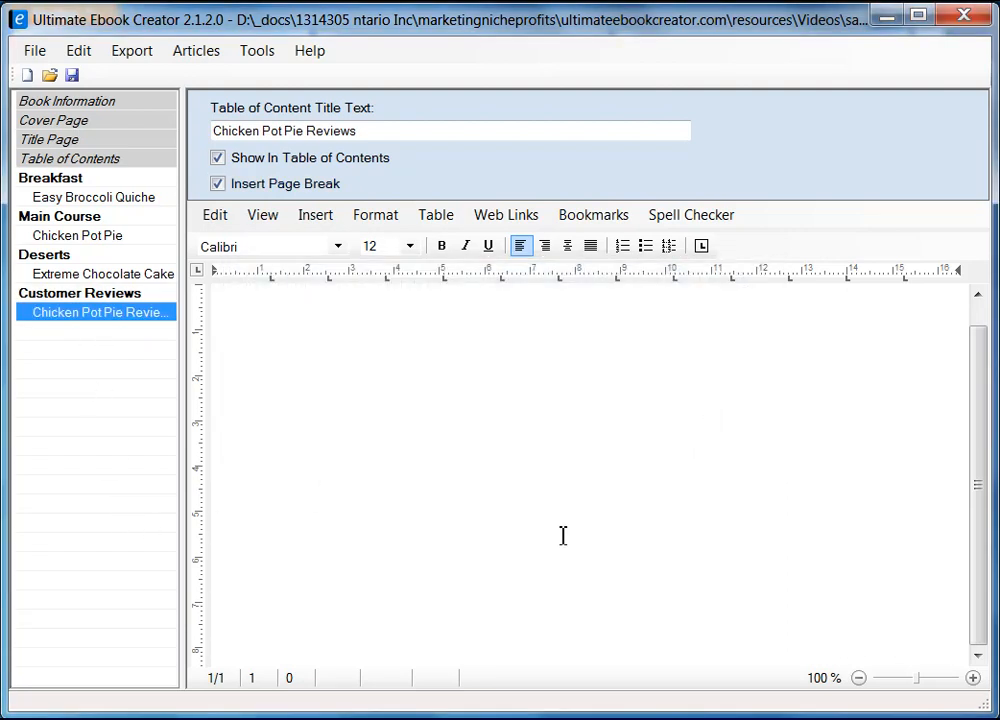
Switch to Page Layout view and type the title 'Chieck Pot Pie Reviews'.
left_click(266, 217)
left_click(299, 245)
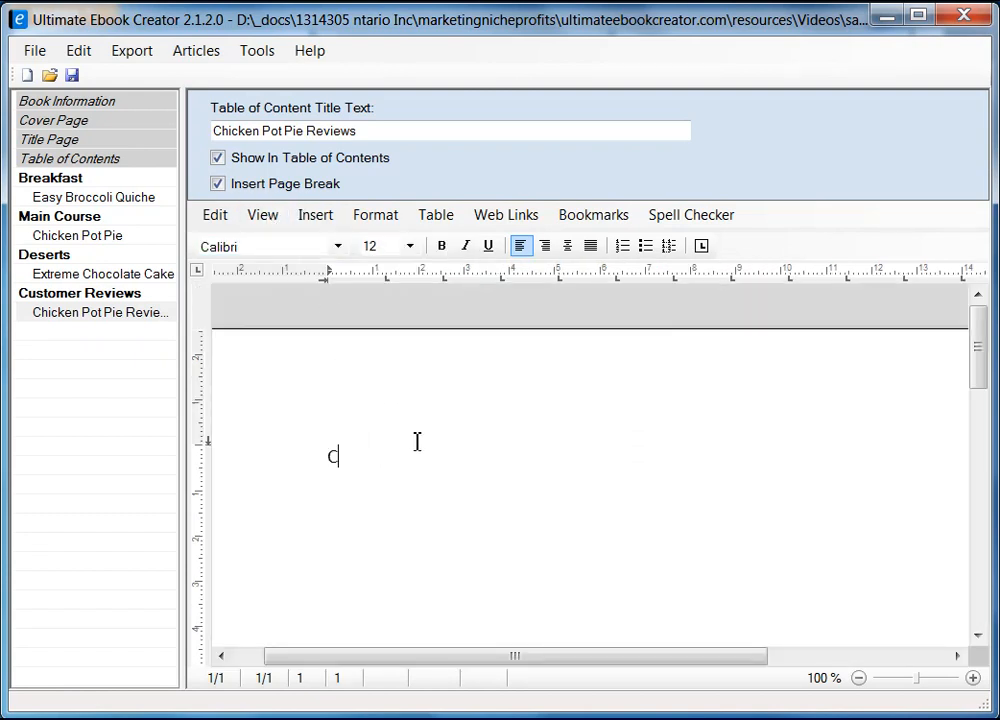
type("icj")
type(" Po")
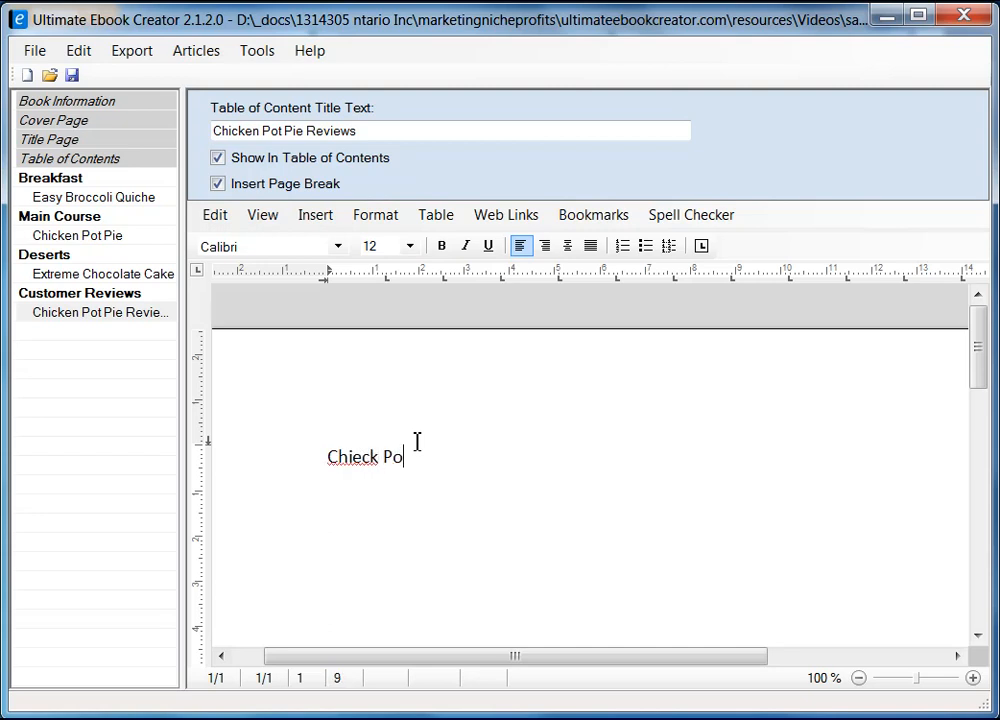
type("t Pie Reviews")
In Firefox, view the Chicken Pot Pie IX page and close its reviews overlay.
key("alt+Tab")
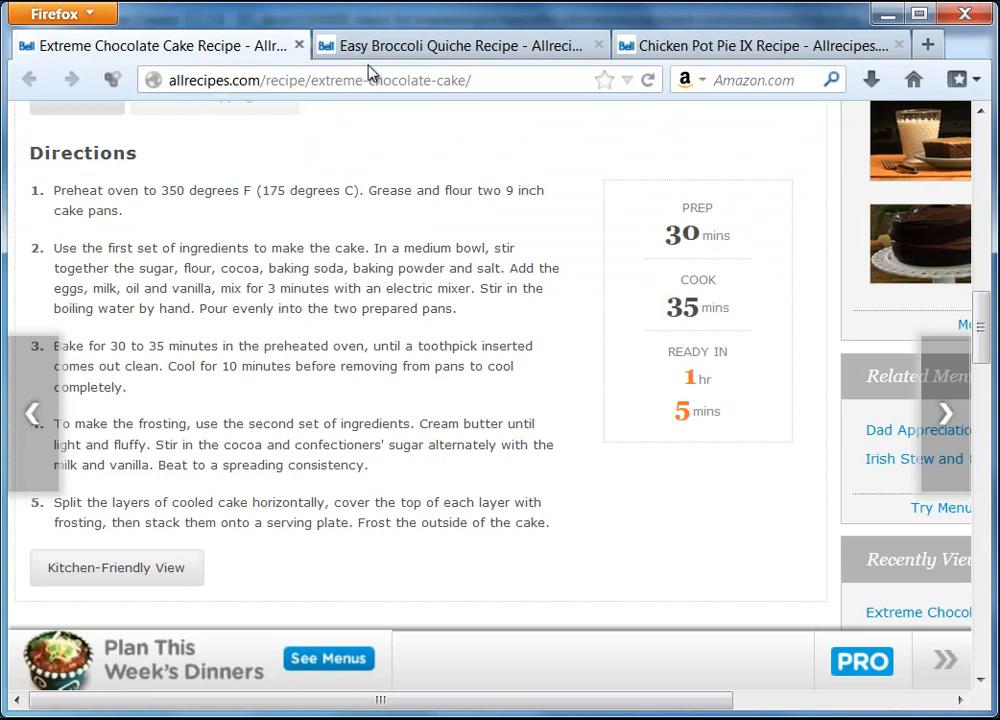
left_click(388, 48)
left_click(699, 50)
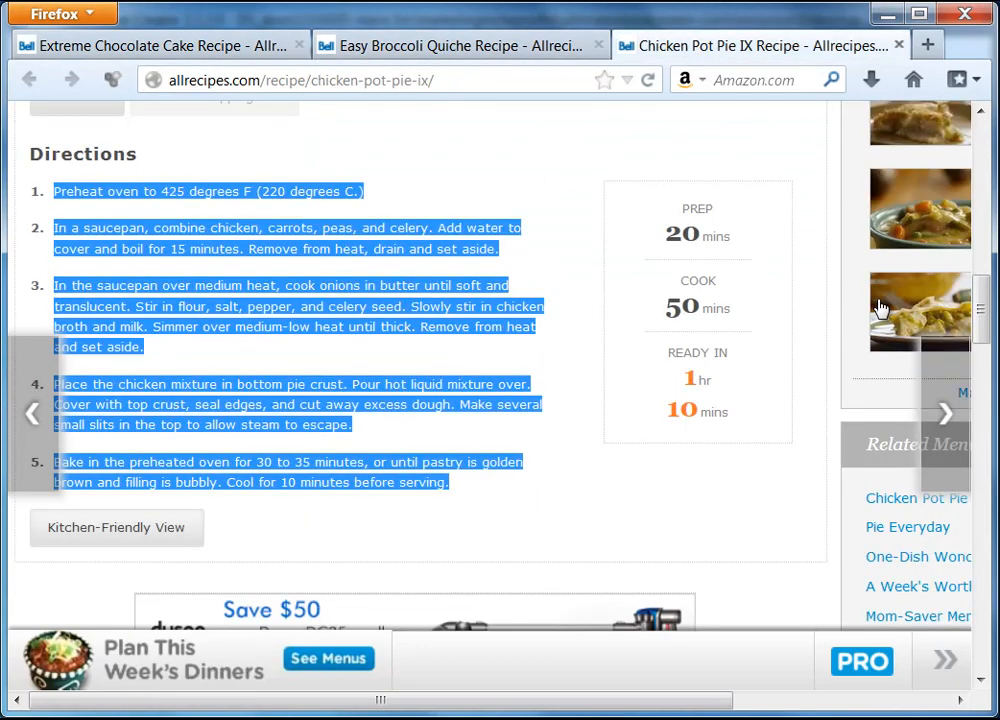
left_click(665, 520)
scroll(614, 444, "up", 6)
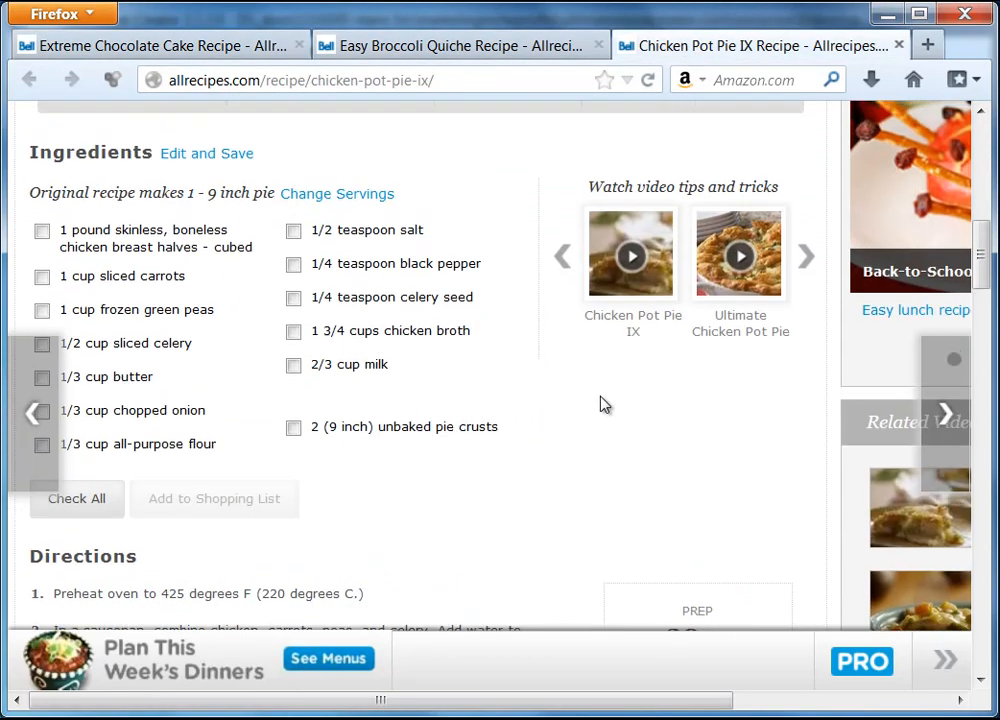
scroll(598, 290, "up", 3)
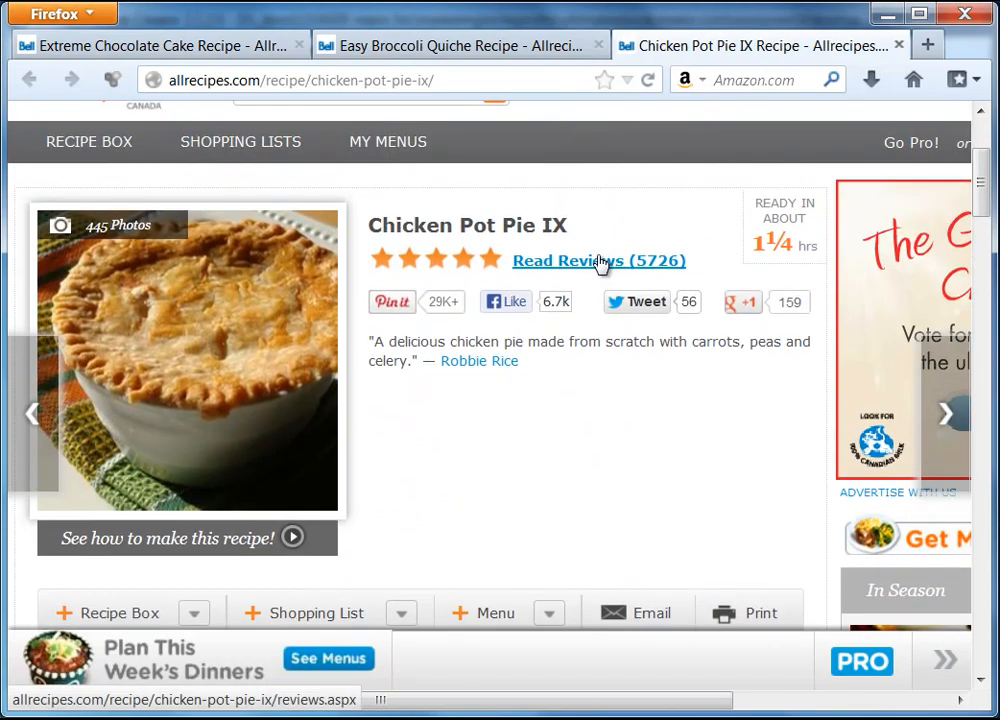
scroll(600, 264, "down", 10)
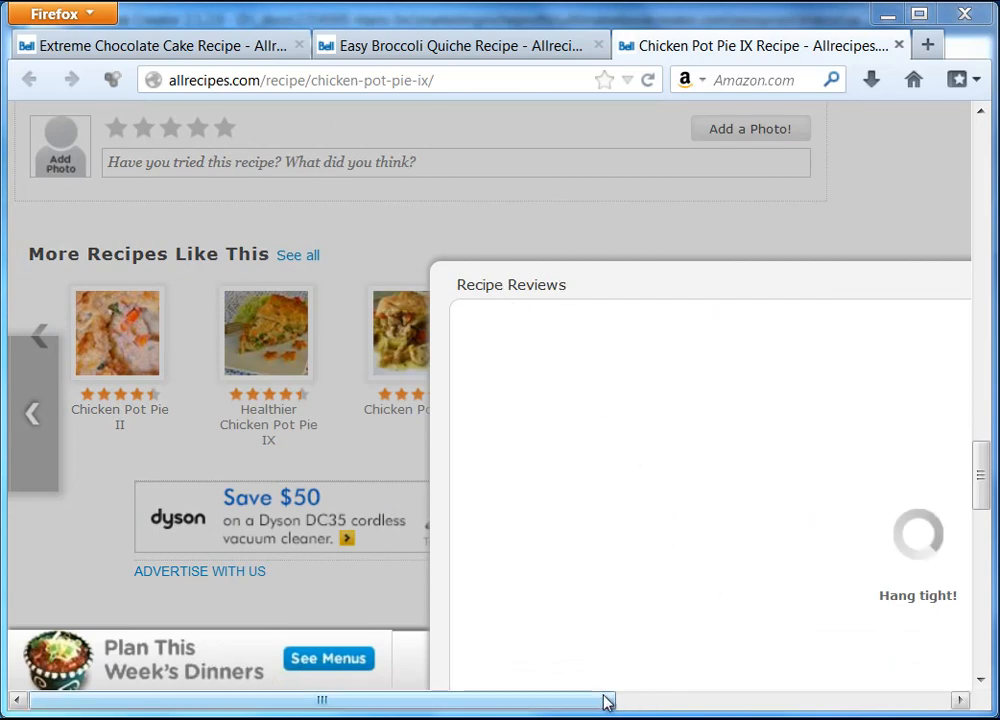
left_click_drag(605, 700, 565, 703)
left_click(943, 282)
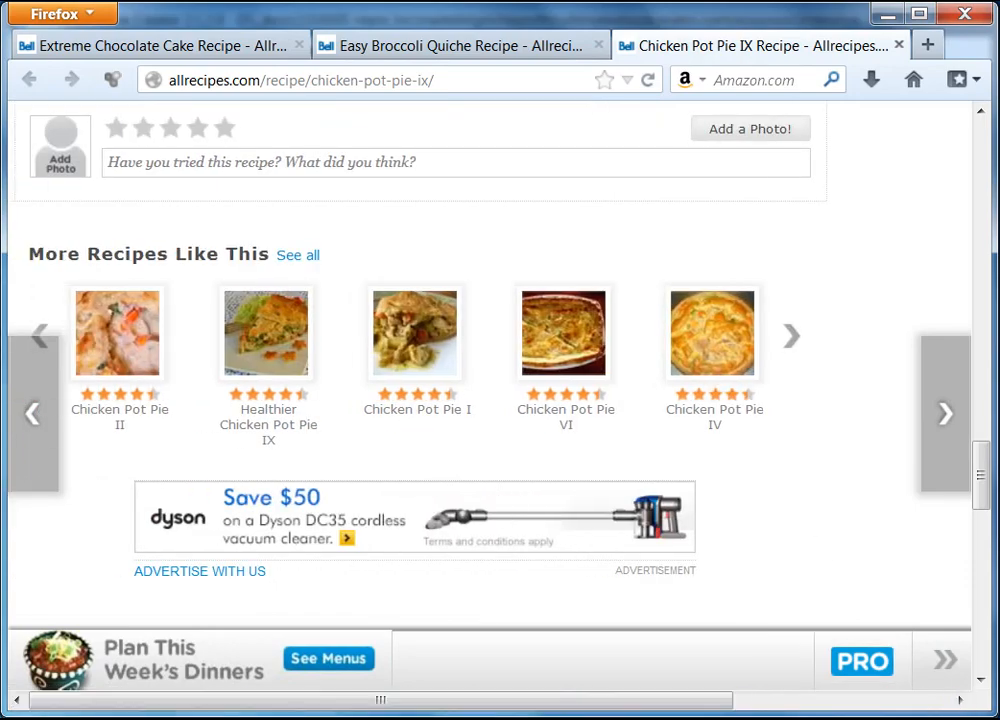
left_click_drag(981, 475, 981, 145)
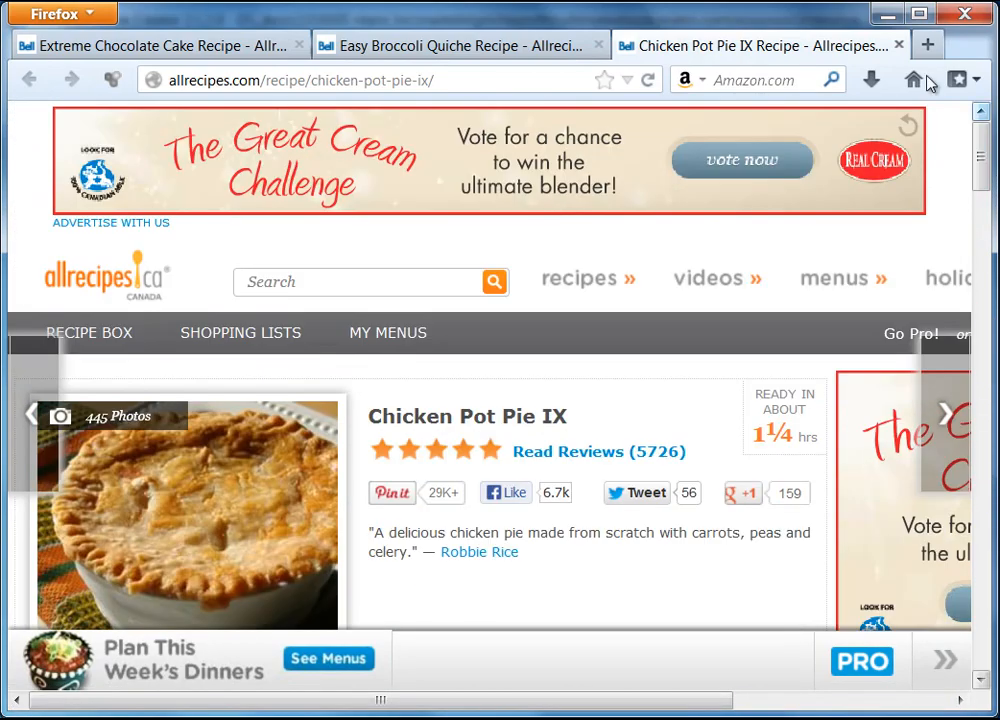
Open the Read Reviews overlay on the Easy Broccoli Quiche tab.
left_click(400, 46)
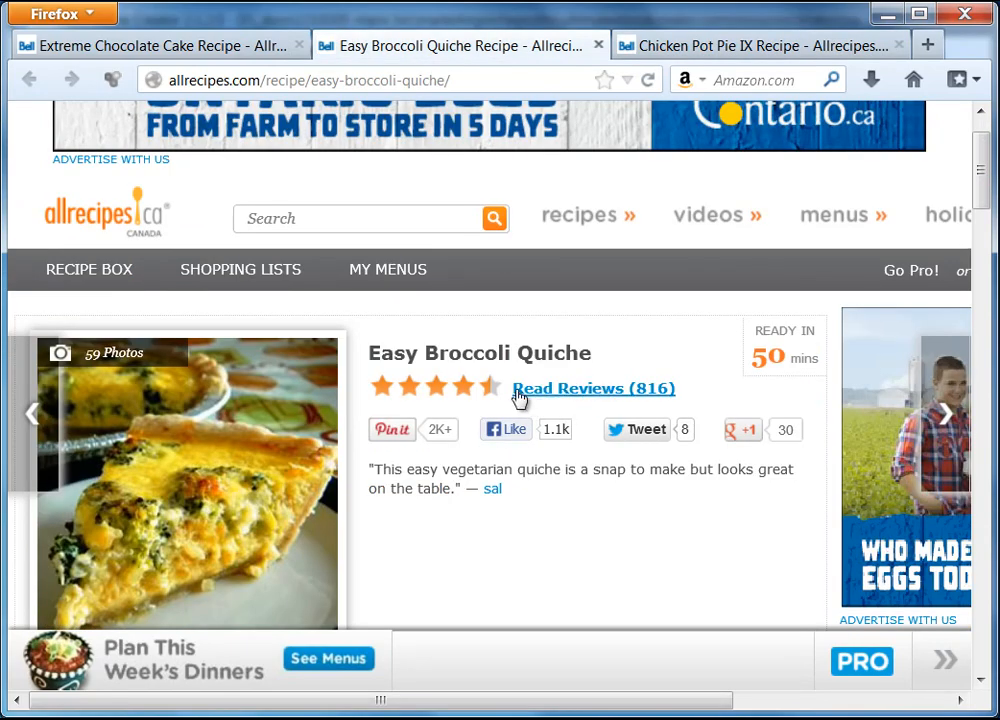
left_click(590, 398)
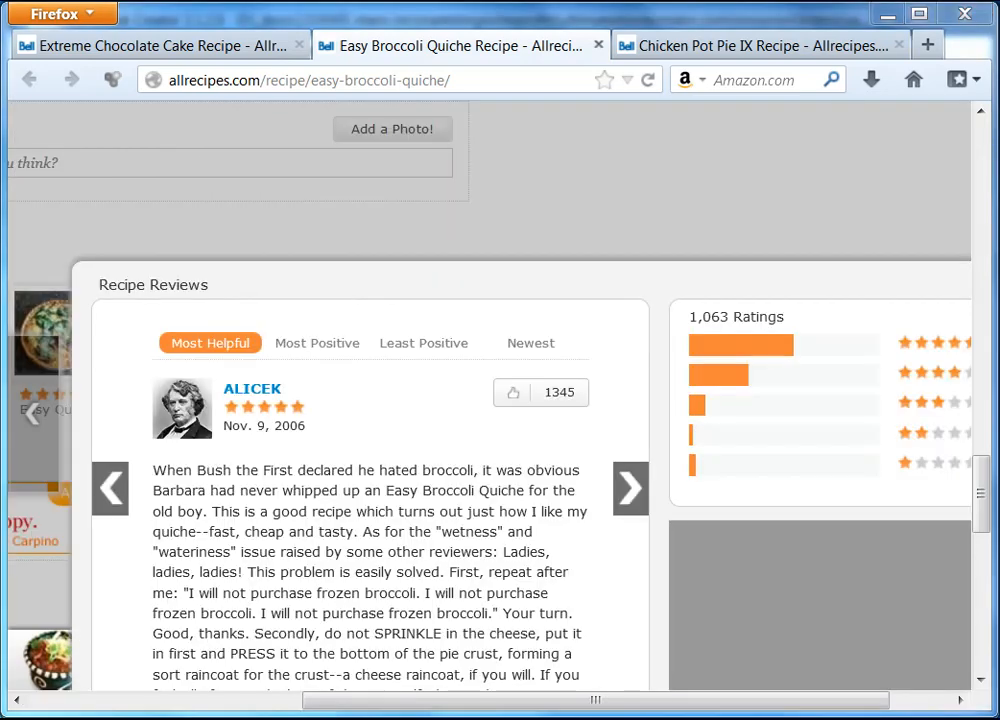
scroll(985, 490, "down", 2)
left_click_drag(985, 490, 984, 508)
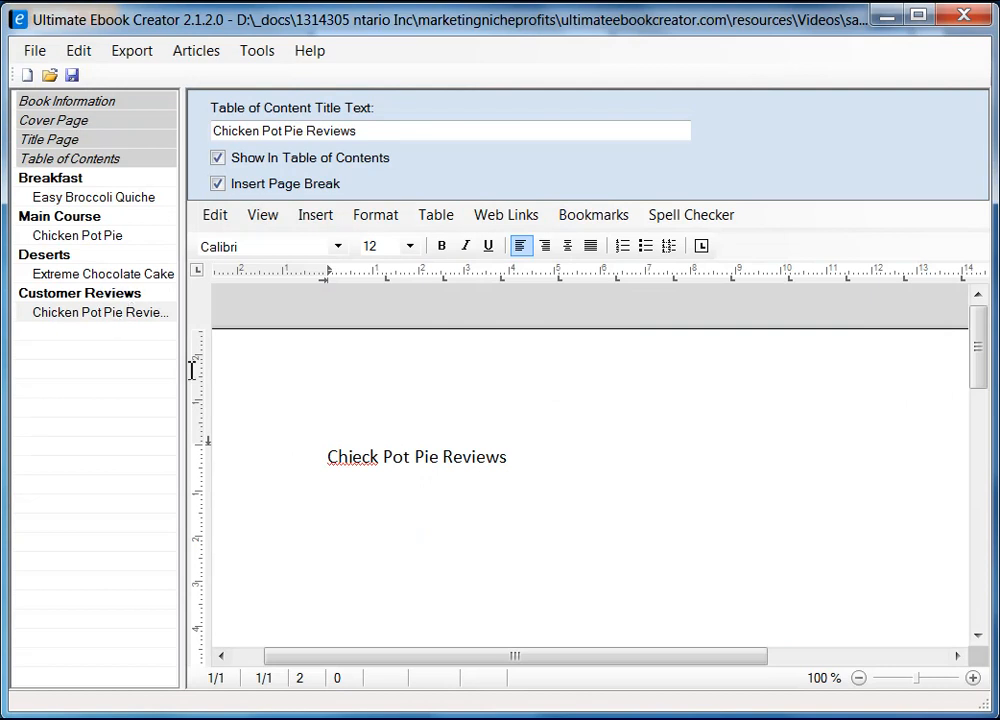
Fix the misspelled 'Chieck' in the reviews page title line.
left_click(353, 456)
key("BackSpace")
key("shift+Right")
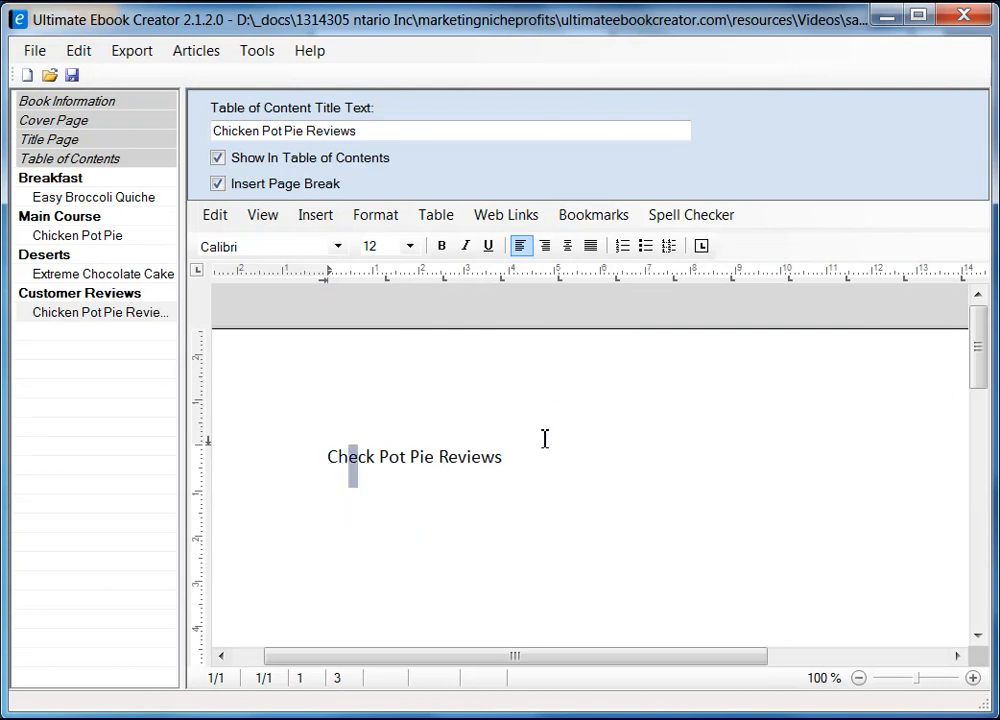
type("i")
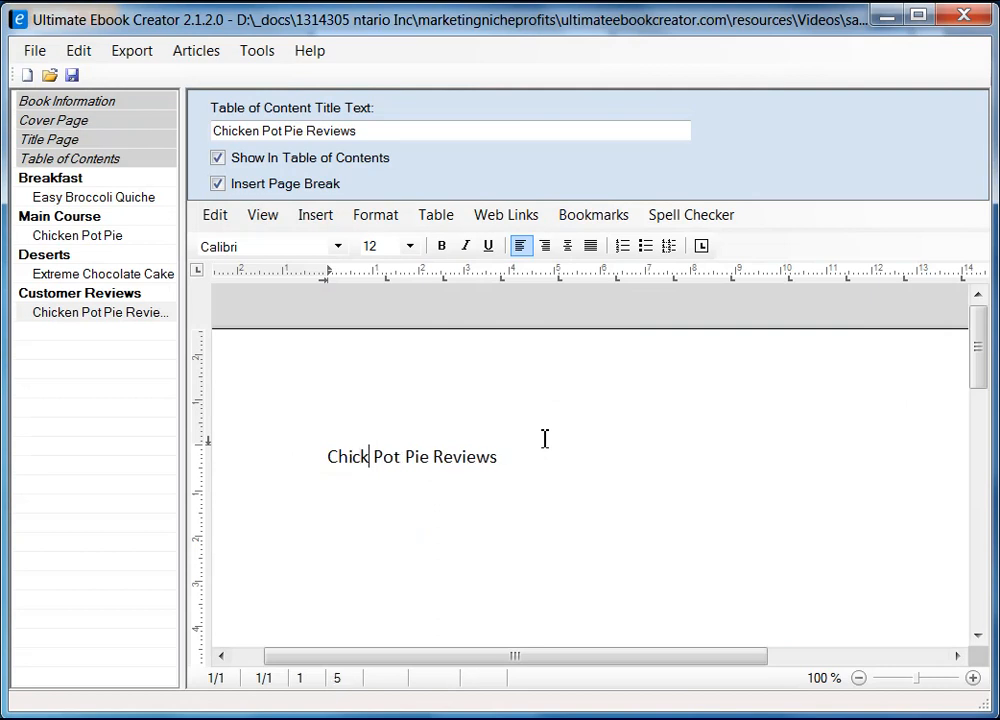
Replace Chicken Pot Pie with the copied Easy Broccoli Quiche name in the Table of Content title.
left_click(106, 314)
left_click_drag(356, 130, 213, 130)
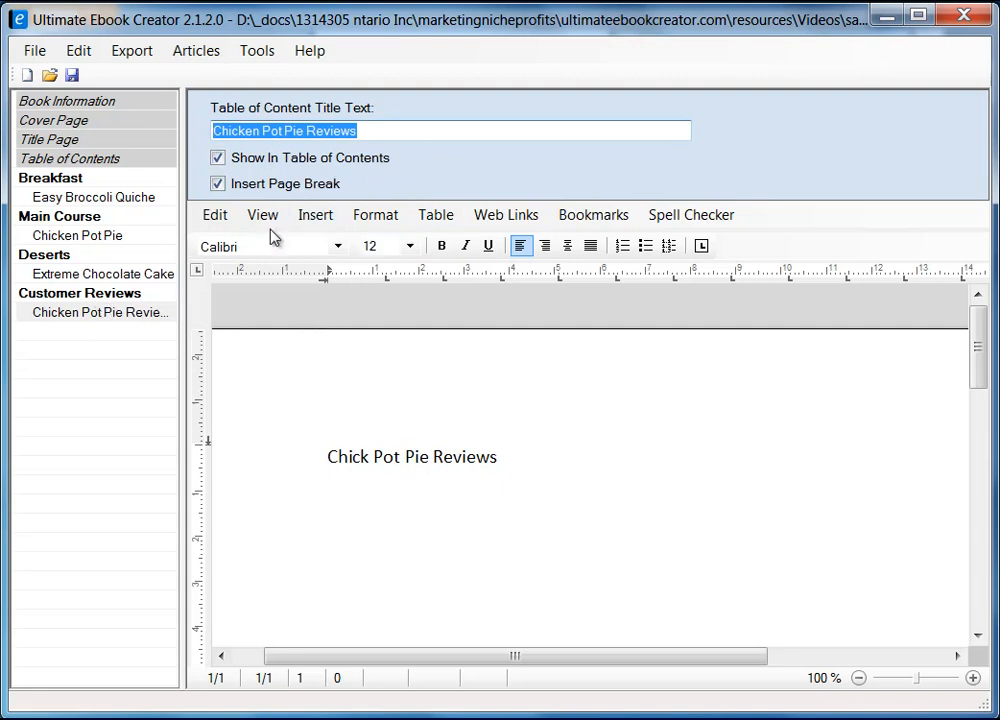
left_click(134, 199)
left_click_drag(368, 133, 166, 111)
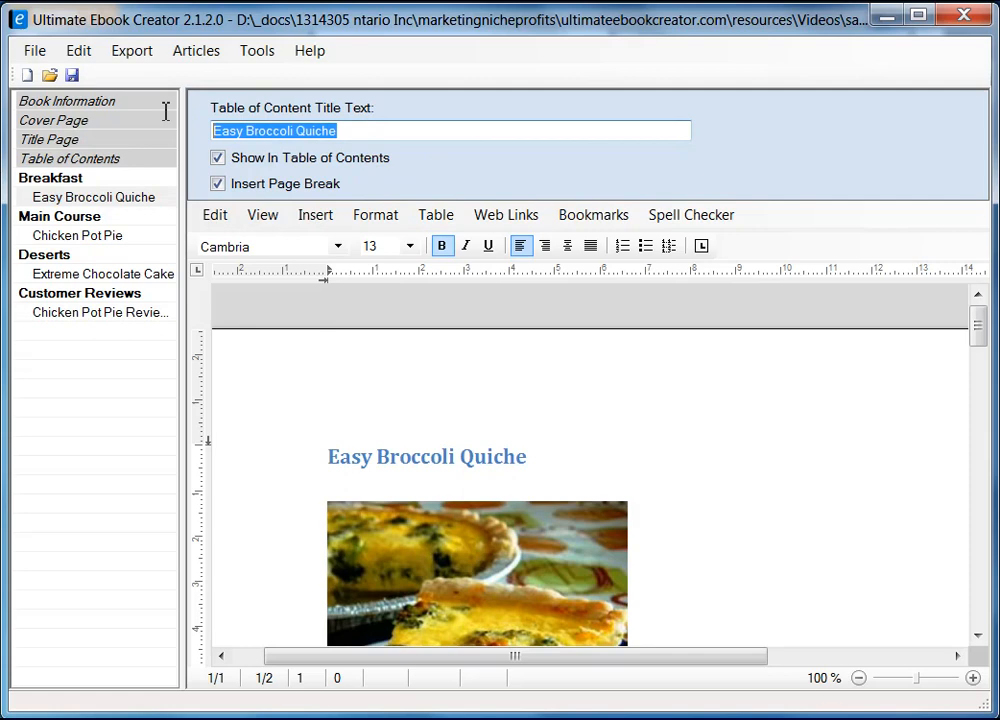
right_click(305, 131)
left_click(372, 204)
left_click(144, 314)
left_click_drag(305, 131, 212, 131)
right_click(245, 137)
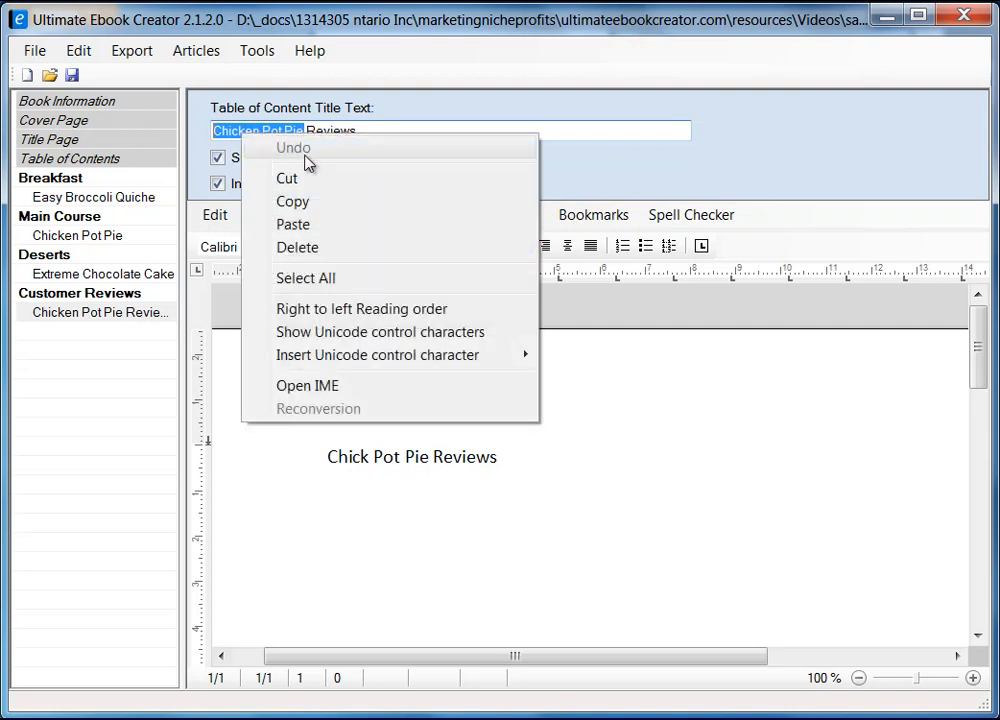
left_click(313, 223)
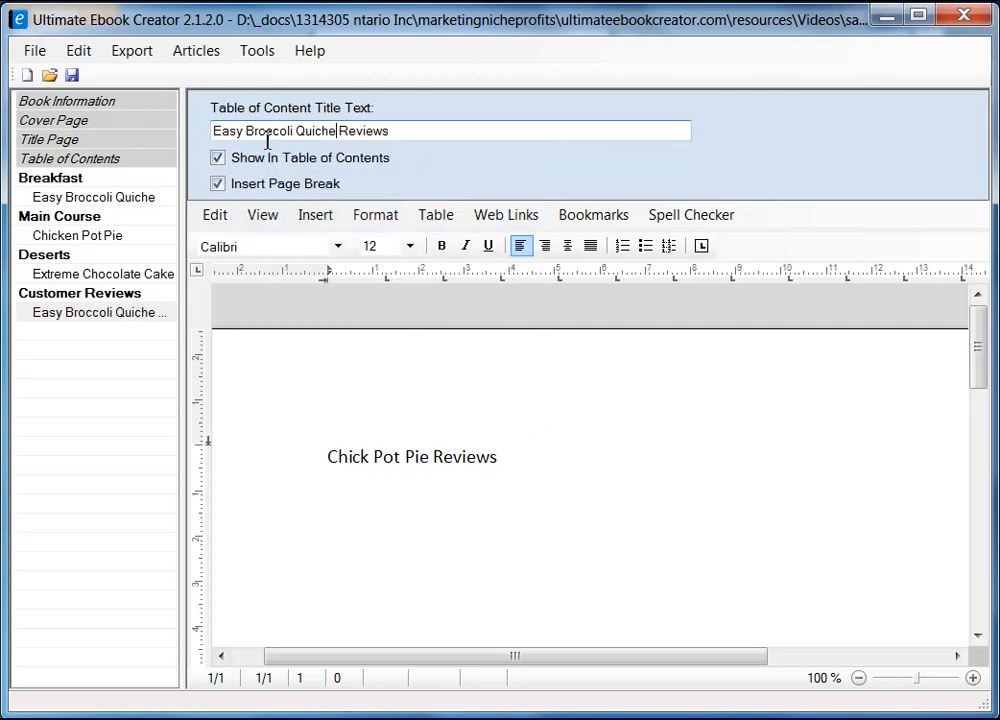
Paste 'Easy Broccoli Quiche Reviews' as plain text over the page heading line.
left_click_drag(396, 127, 182, 108)
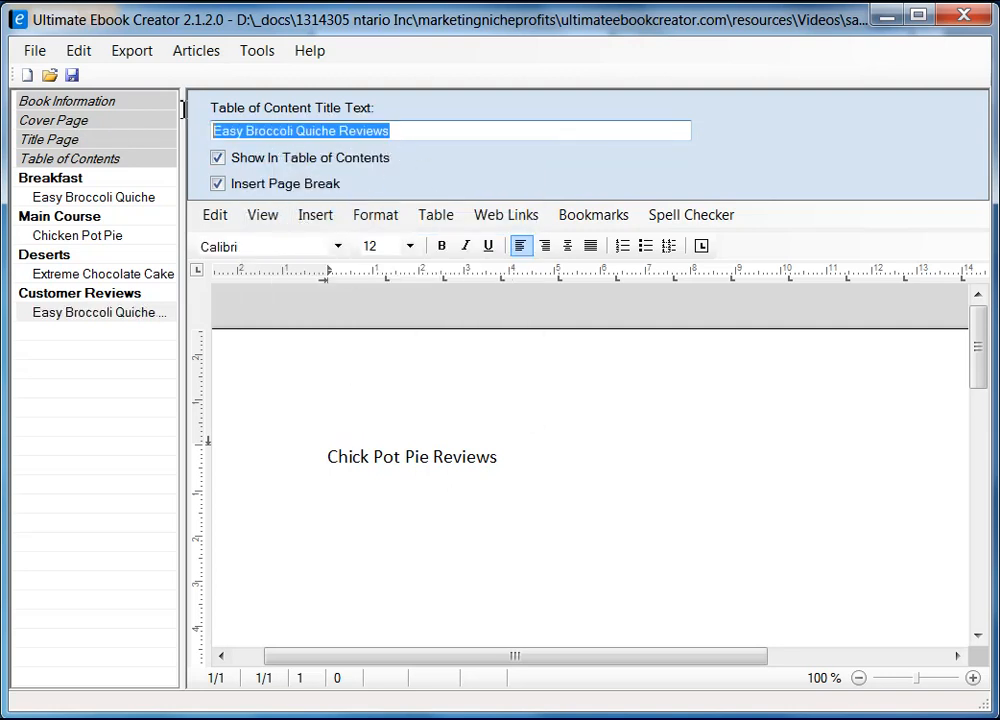
right_click(290, 137)
left_click(357, 199)
left_click(330, 457)
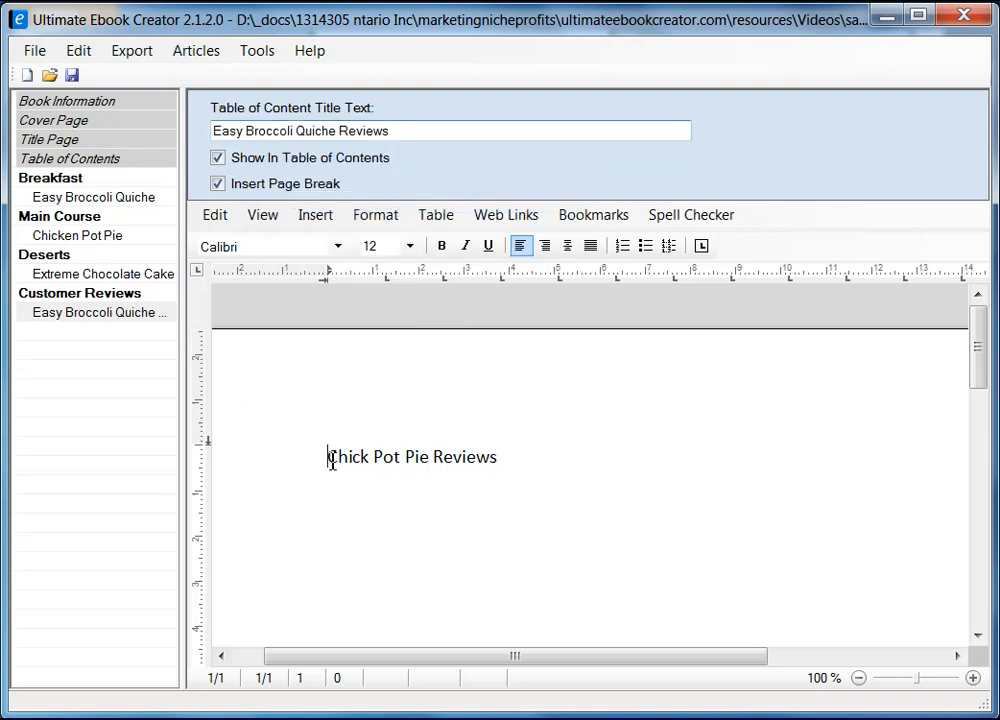
left_click(500, 460, "shift")
right_click(477, 456)
mouse_move(556, 515)
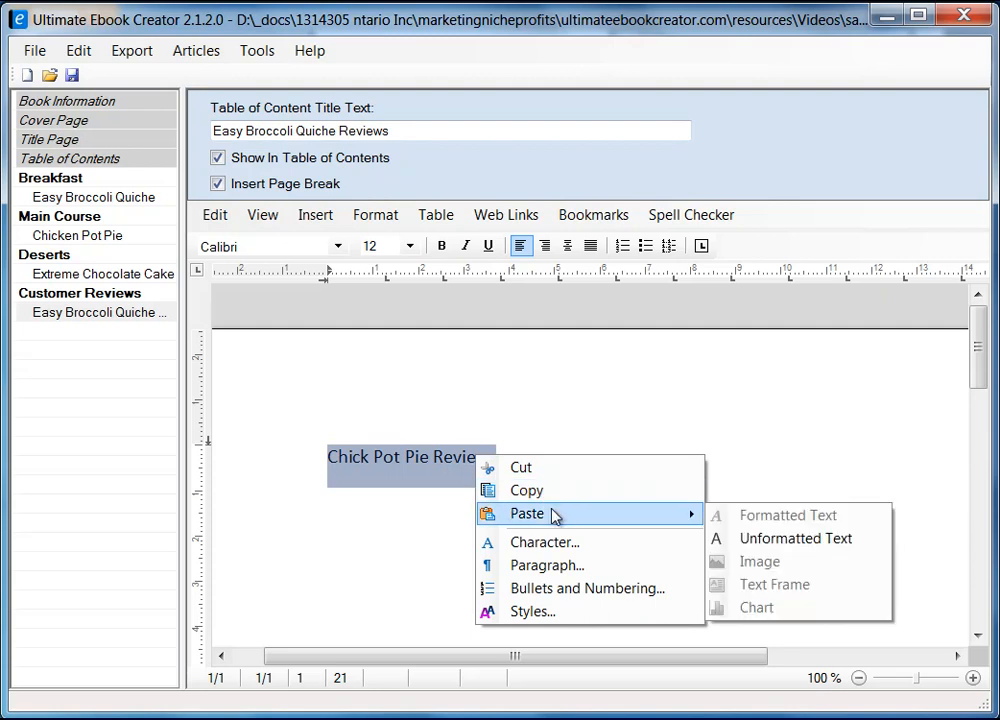
left_click(806, 538)
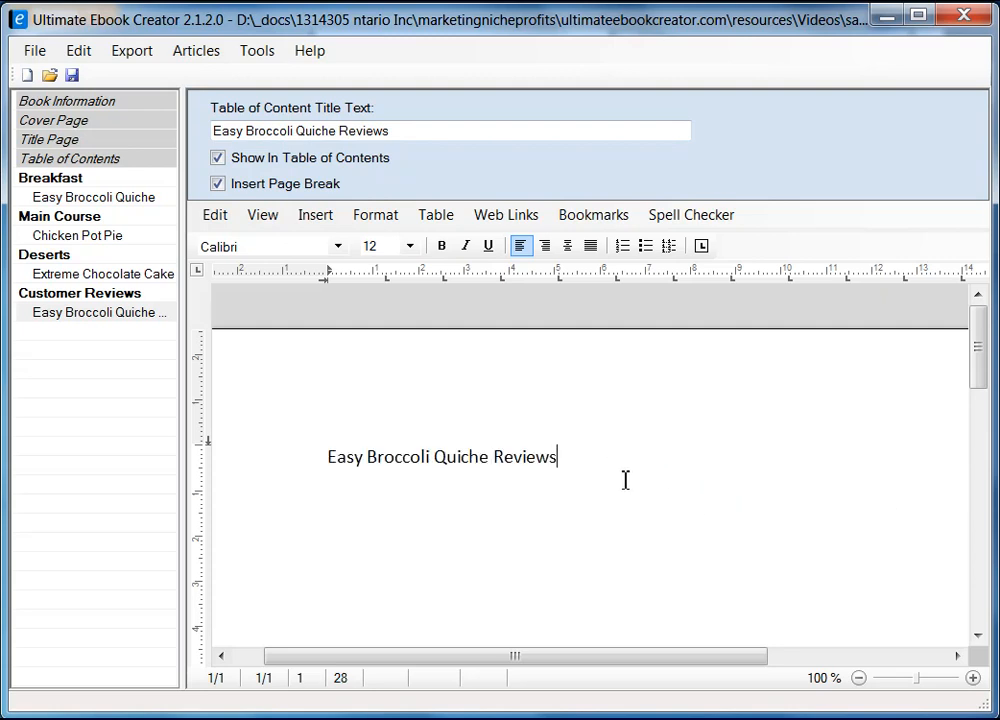
key("Return")
Copy the top Easy Broccoli Quiche review text from Allrecipes.
key("alt+Tab")
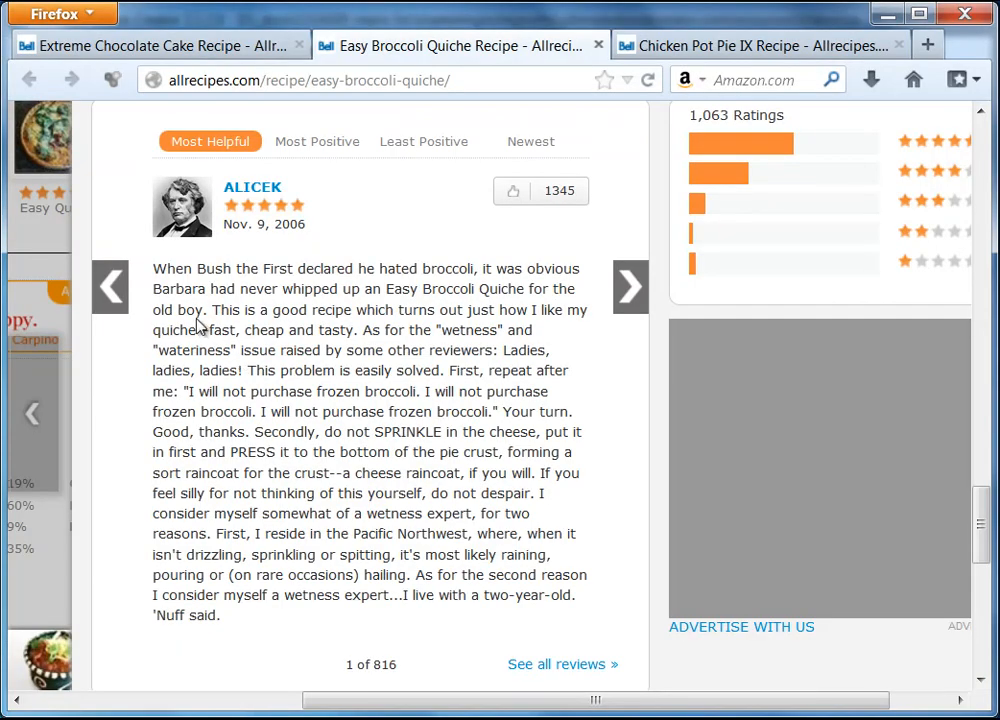
left_click_drag(156, 270, 230, 619)
right_click(262, 543)
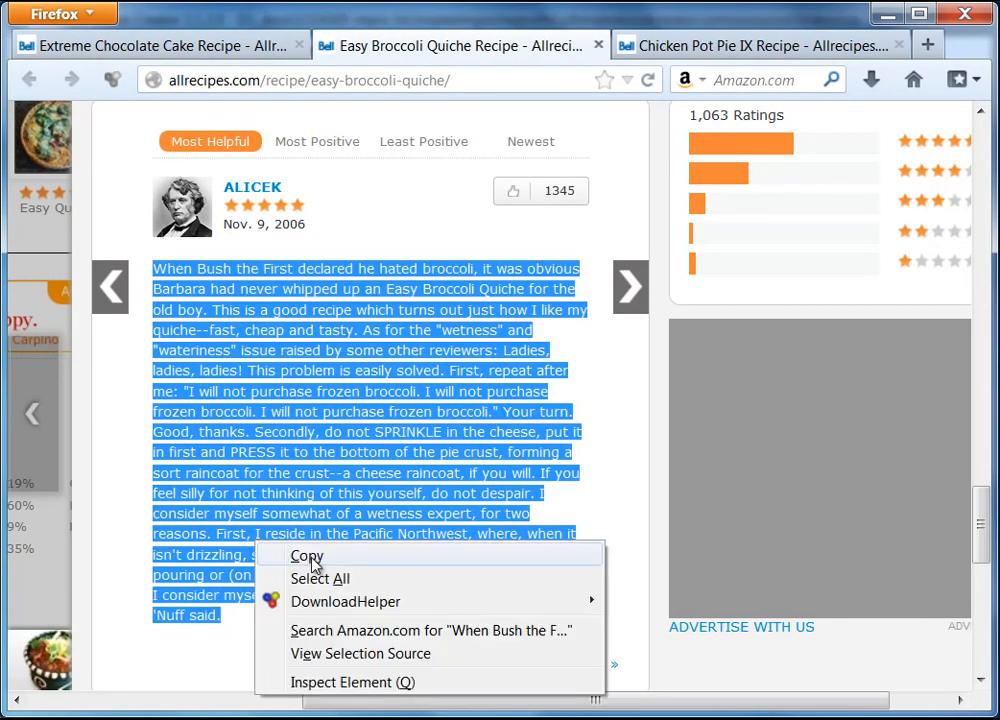
left_click(297, 562)
key("alt+Tab")
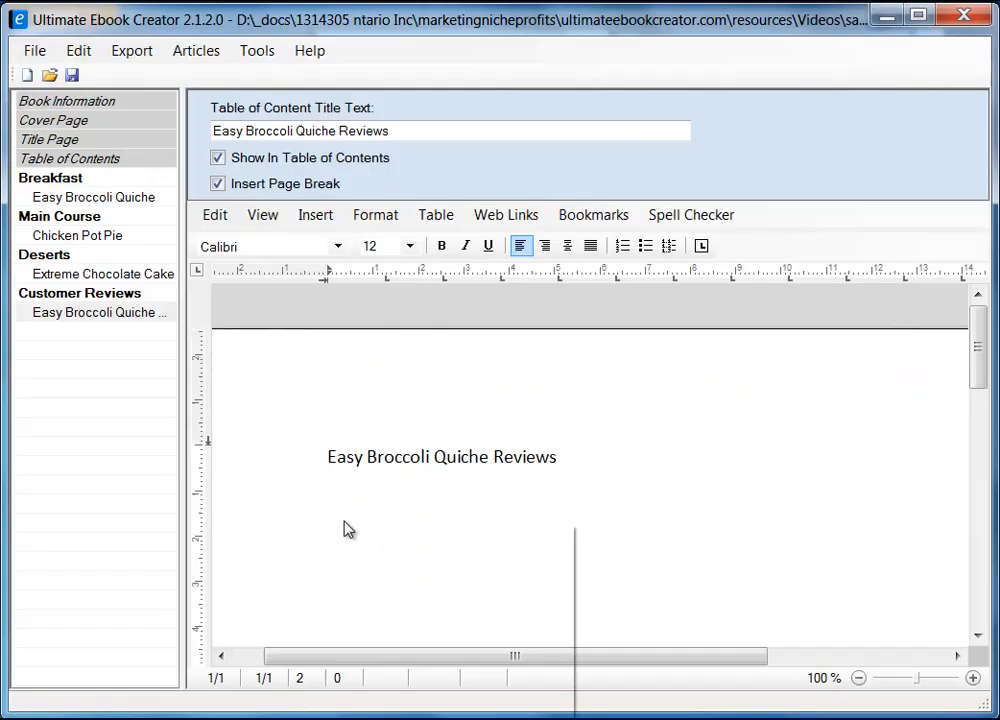
Paste the copied quiche review as unformatted text below the reviews heading.
right_click(345, 524)
mouse_move(466, 585)
left_click(663, 604)
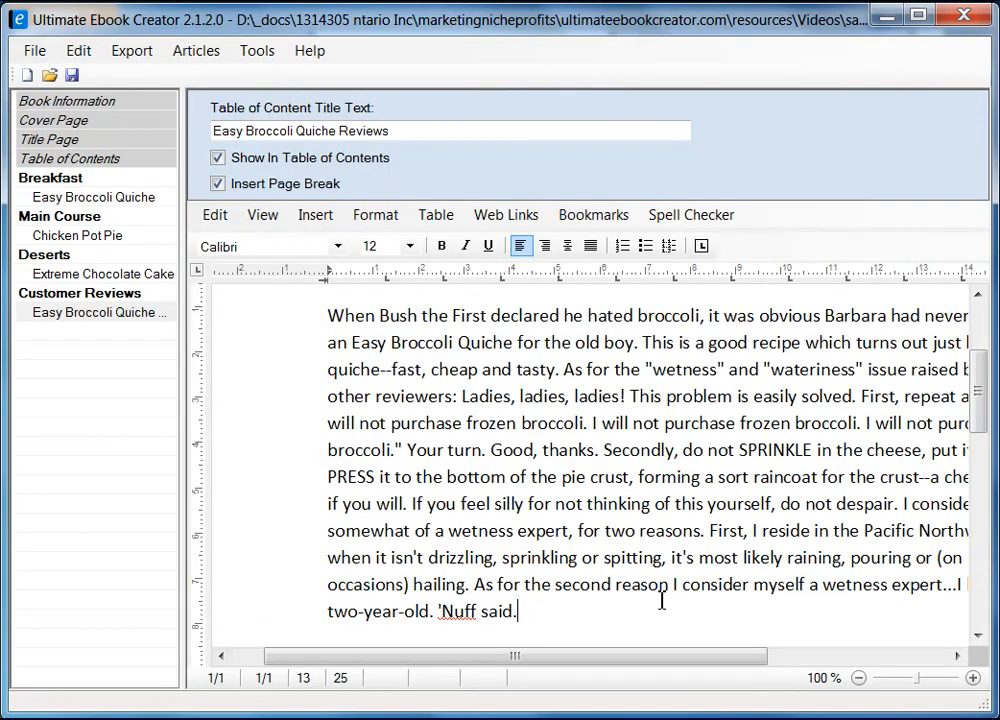
Select the Easy Broccoli Quiche Reviews heading line and bring up its formatting options.
scroll(600, 500, "up", 5)
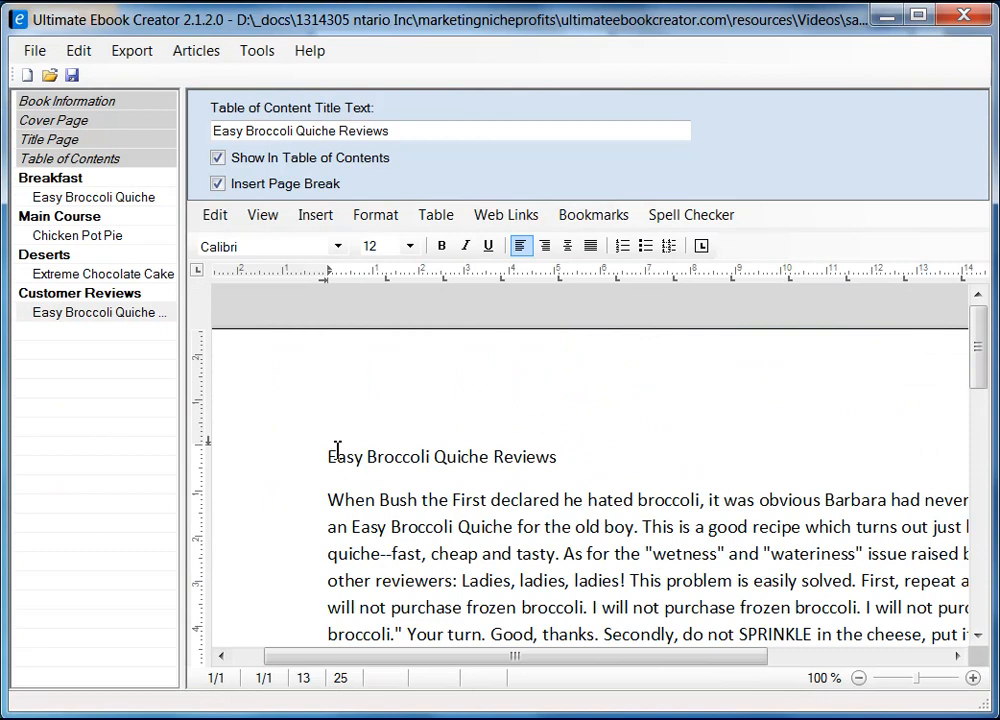
left_click(286, 462)
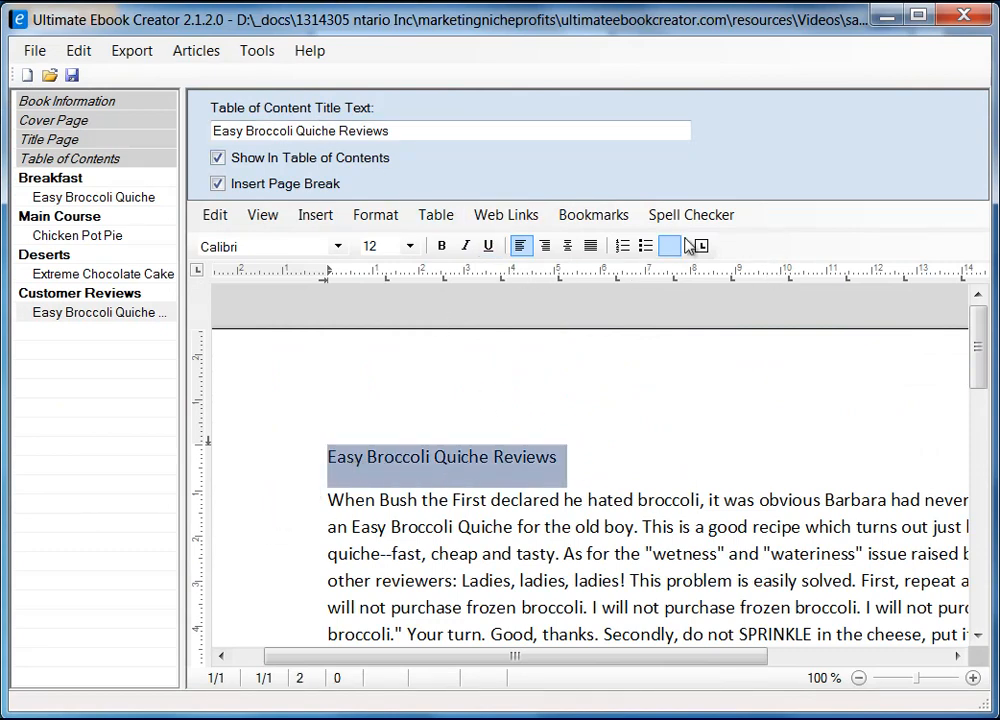
left_click(392, 223)
Apply the heading 2 style to the Easy Broccoli Quiche Reviews heading.
left_click(431, 320)
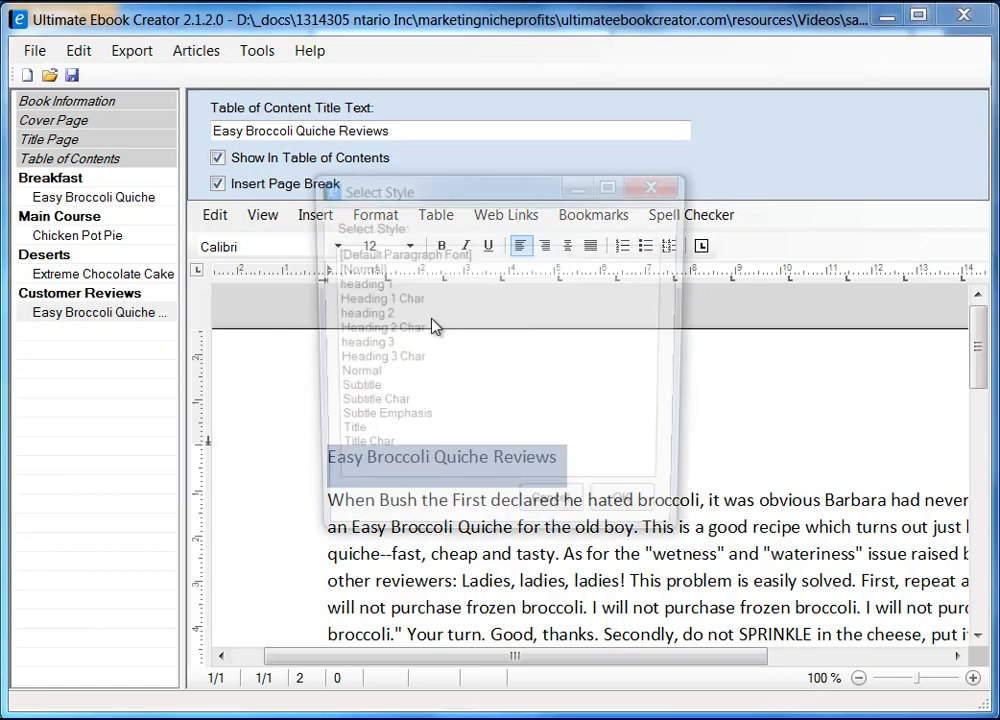
left_click(375, 315)
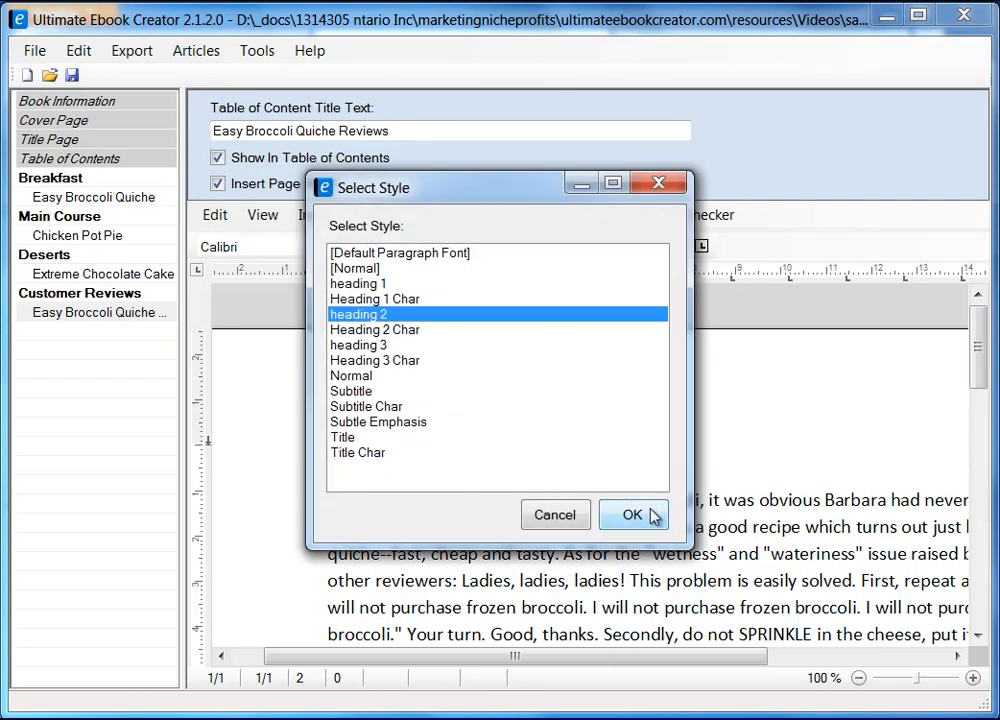
left_click(640, 515)
left_click(634, 511)
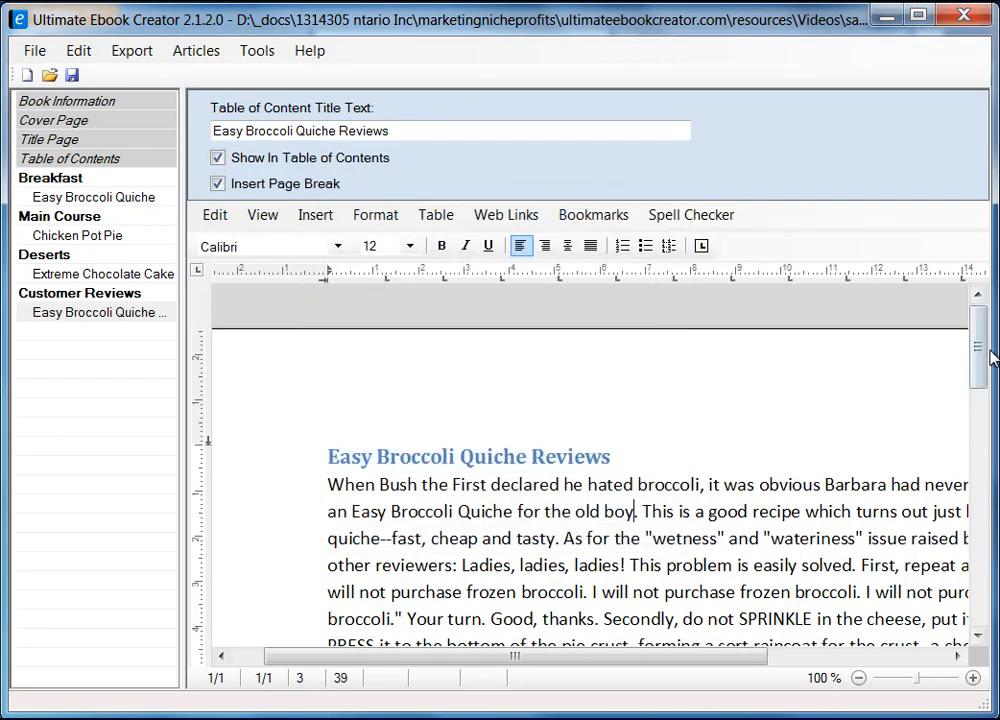
Add an empty line after the review's closing sentence and switch back to Firefox.
scroll(627, 418, "down", 5)
left_click(639, 423)
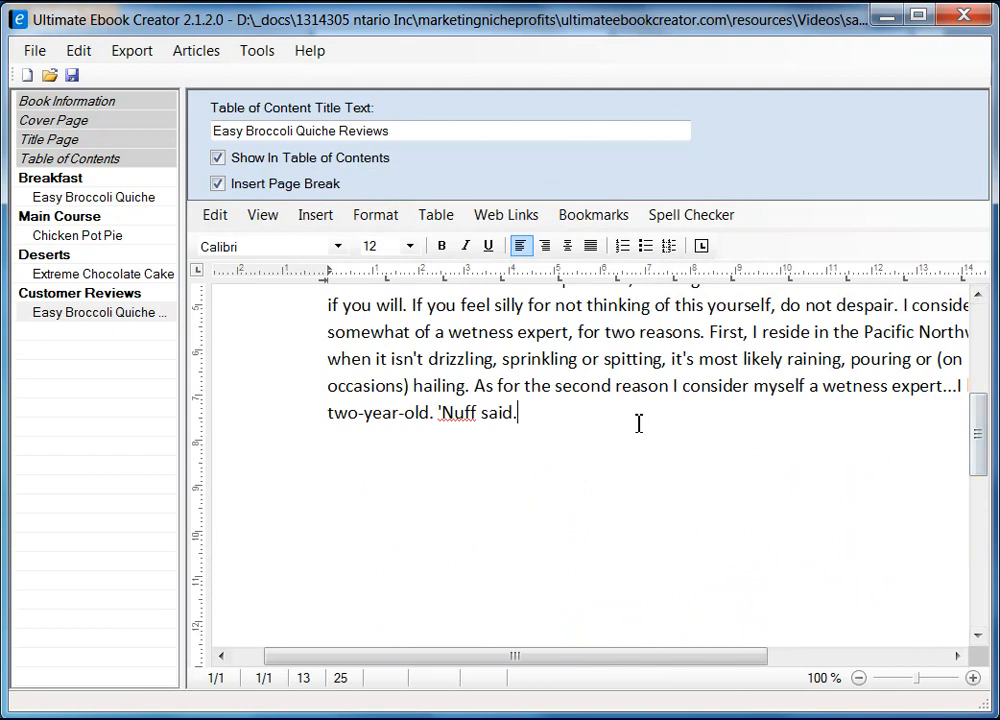
key("Return")
key("alt+Tab")
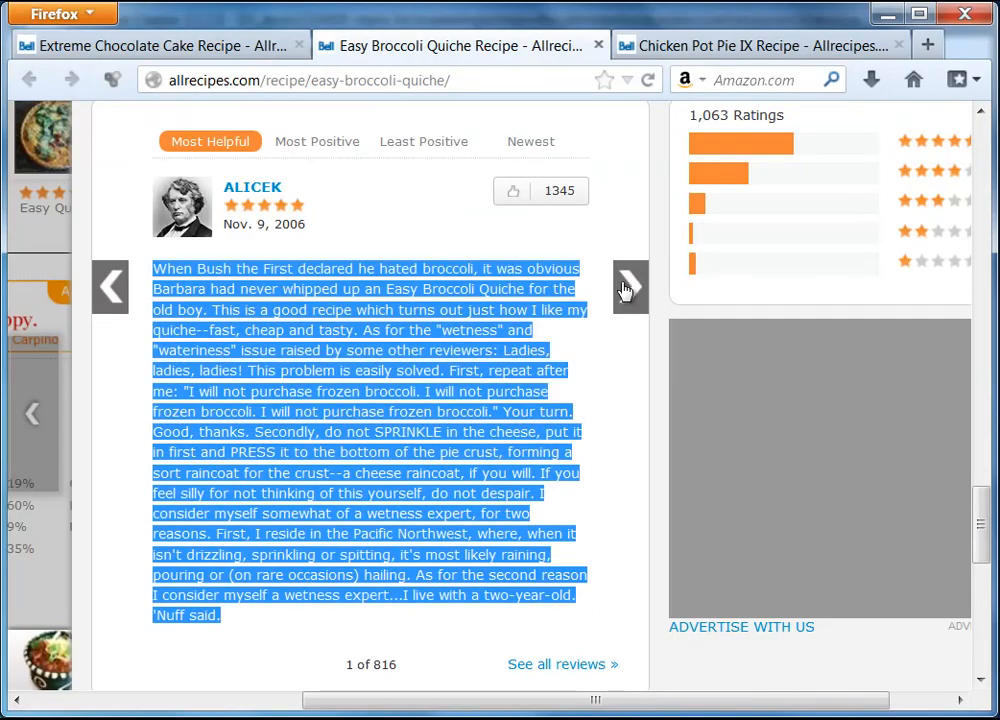
Bring up the second Easy Broccoli Quiche review on Allrecipes and copy its full text.
left_click(632, 286)
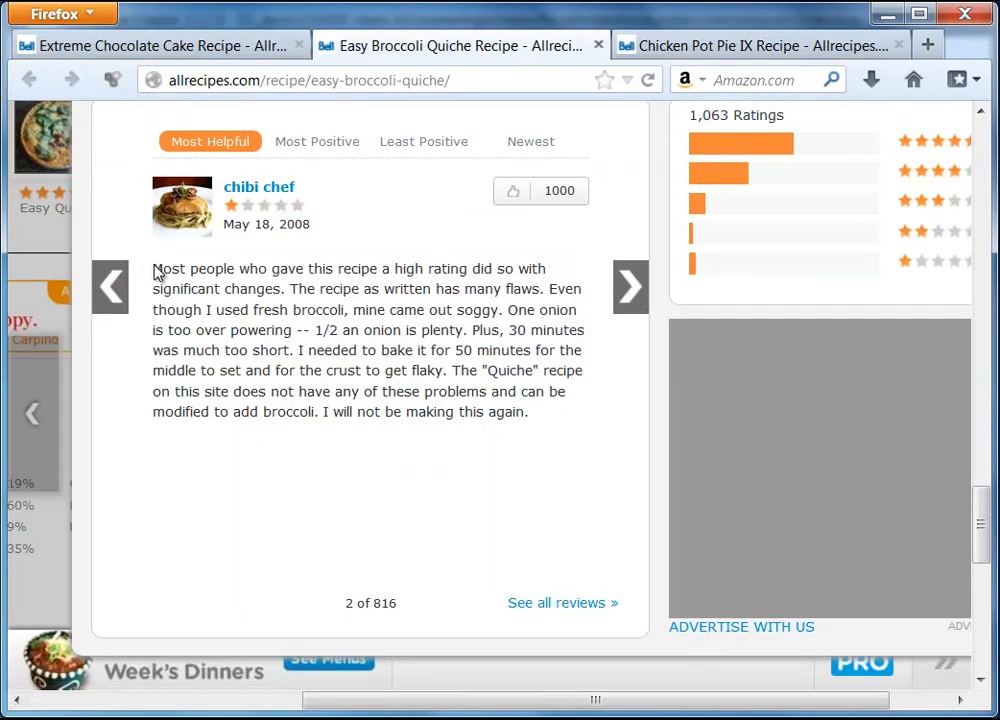
left_click_drag(154, 268, 490, 410)
right_click(490, 410)
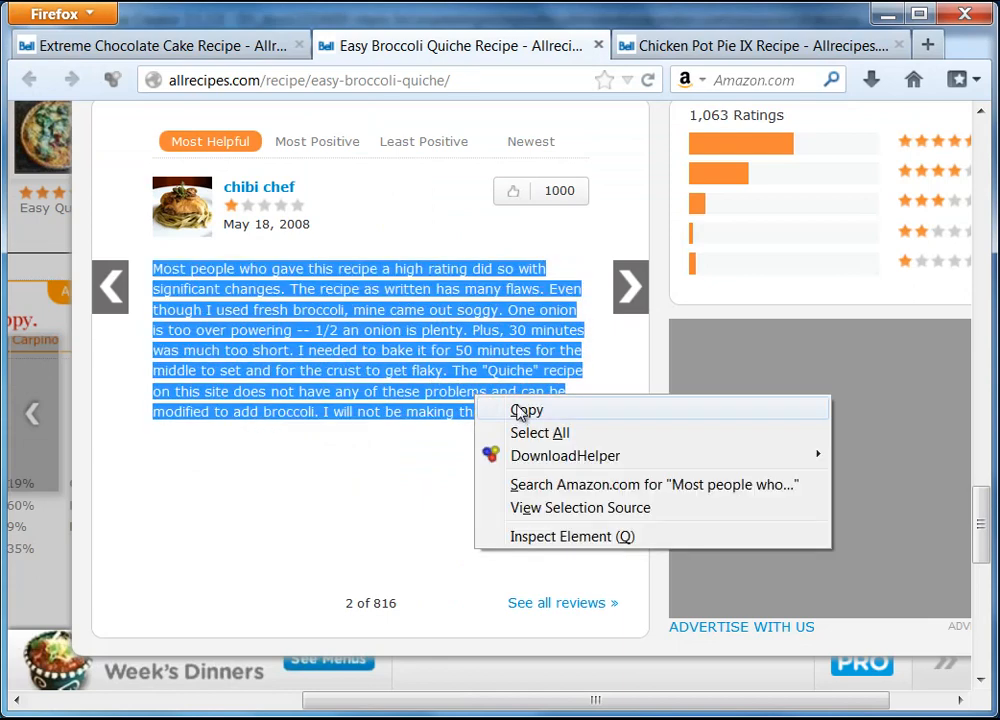
left_click(518, 410)
key("alt+Tab")
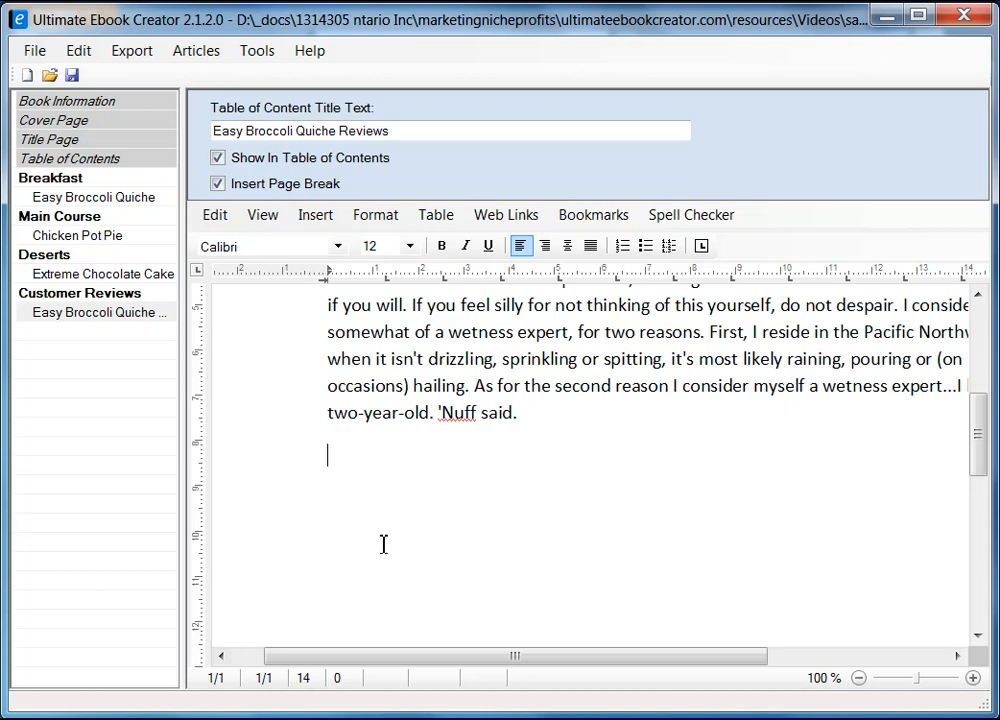
Insert an empty line beneath the Easy Broccoli Quiche Reviews heading.
scroll(600, 440, "up", 10)
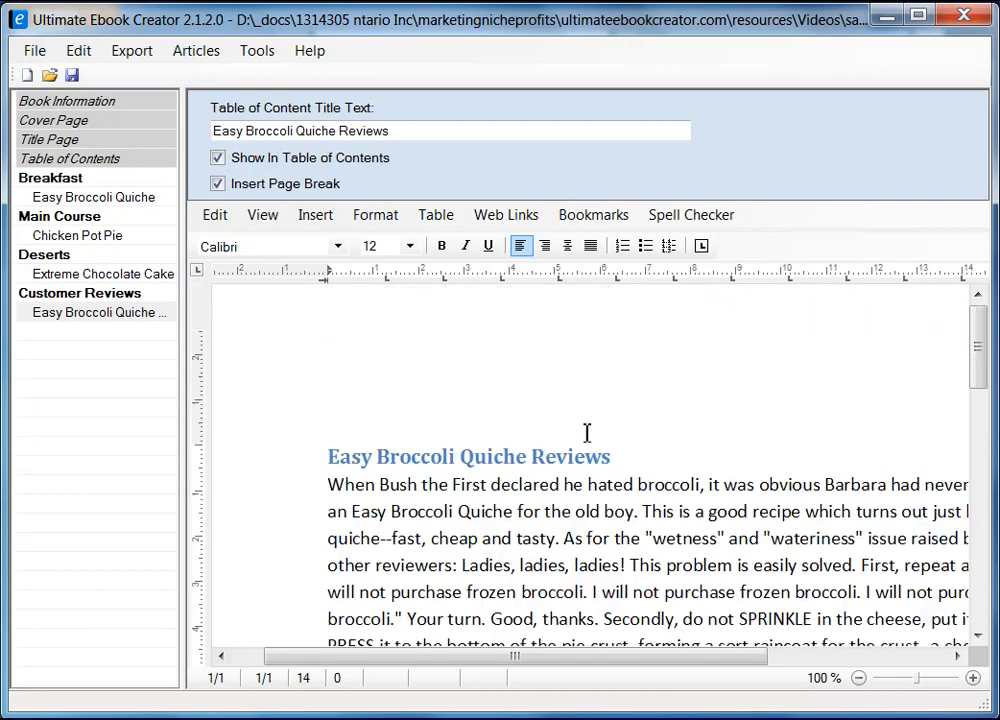
left_click(699, 454)
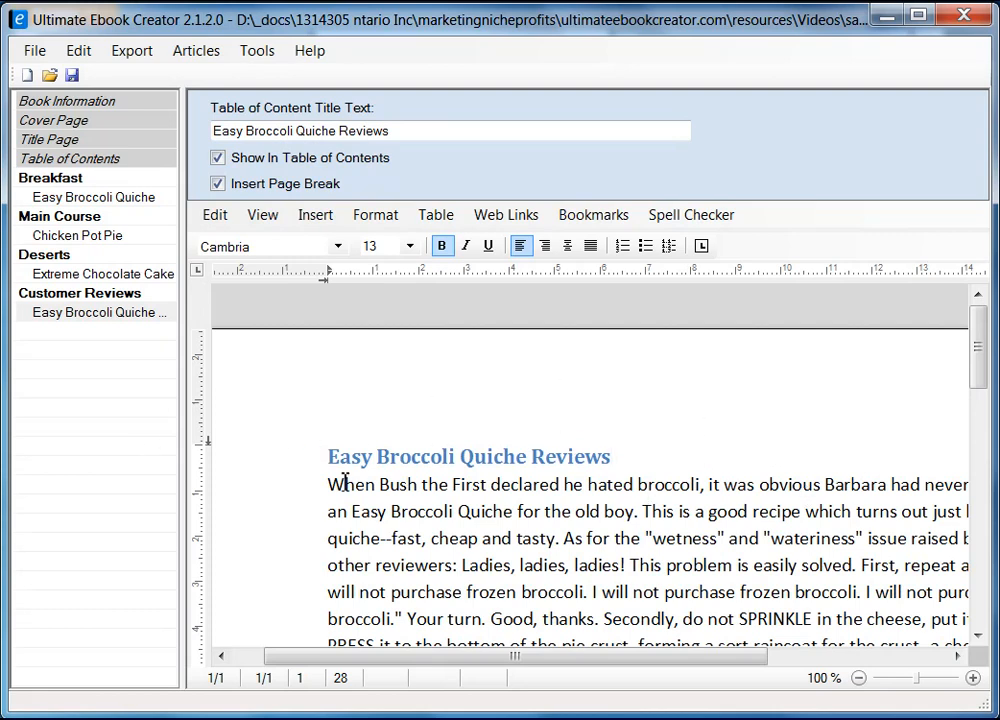
scroll(682, 472, "down", 1)
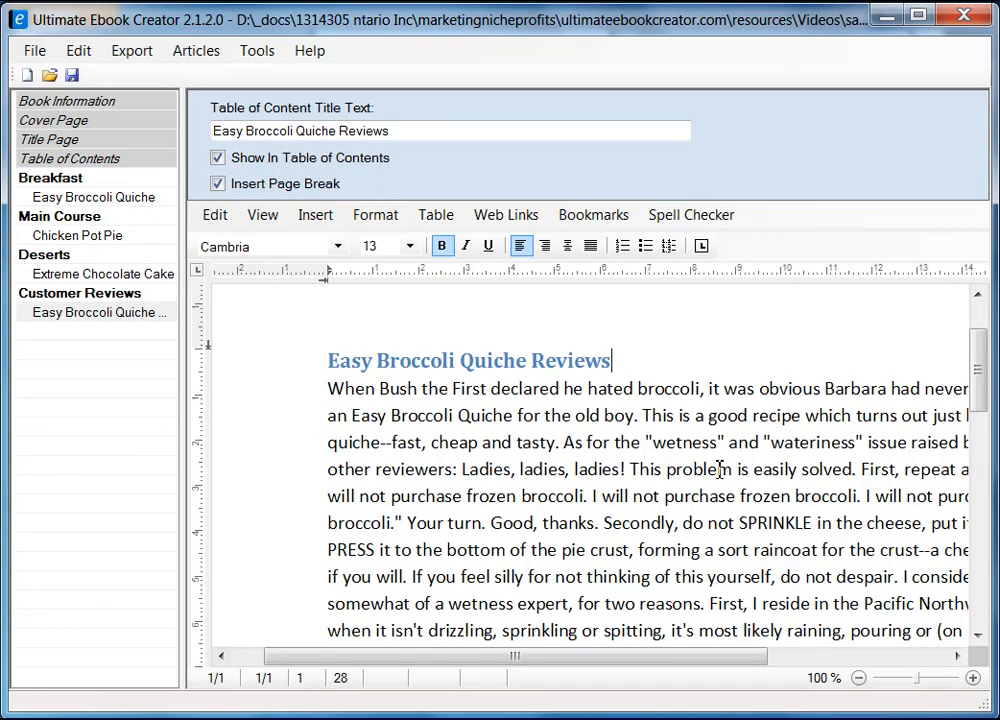
key("Return")
key("Down")
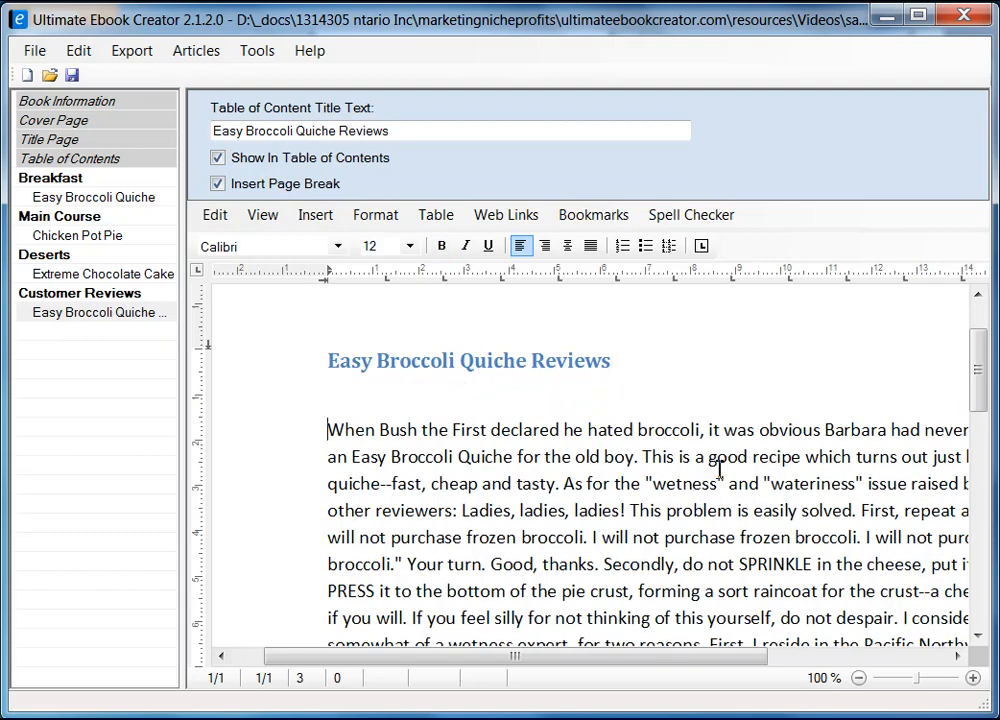
Insert a page break after the first review, which ends "'Nuff said.".
scroll(469, 513, "down", 3)
left_click(448, 532)
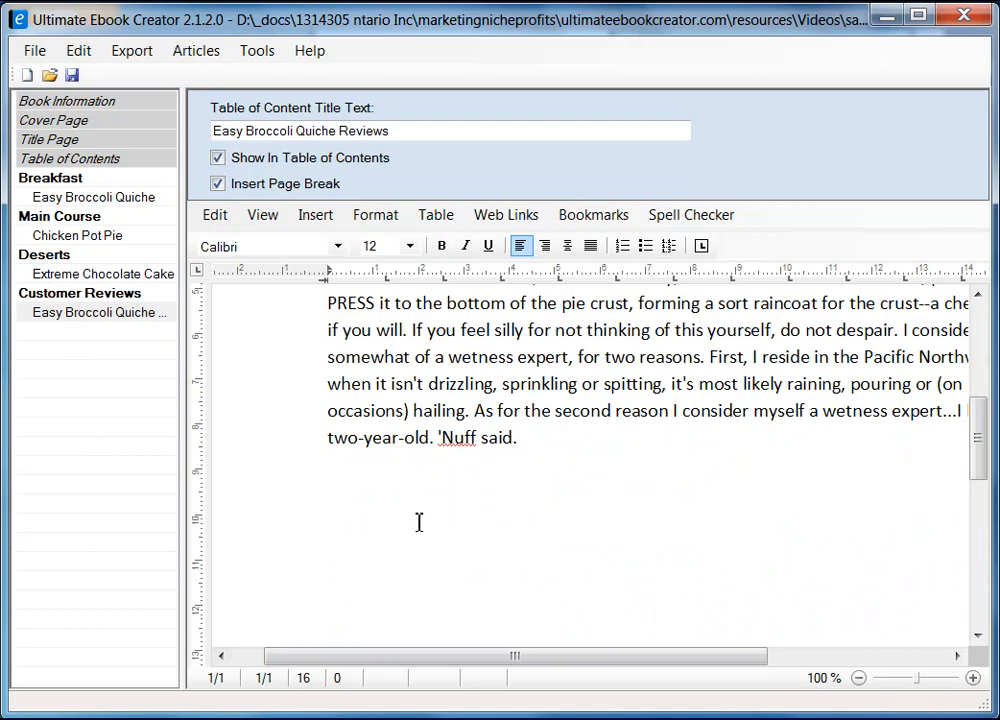
key("ctrl+Return")
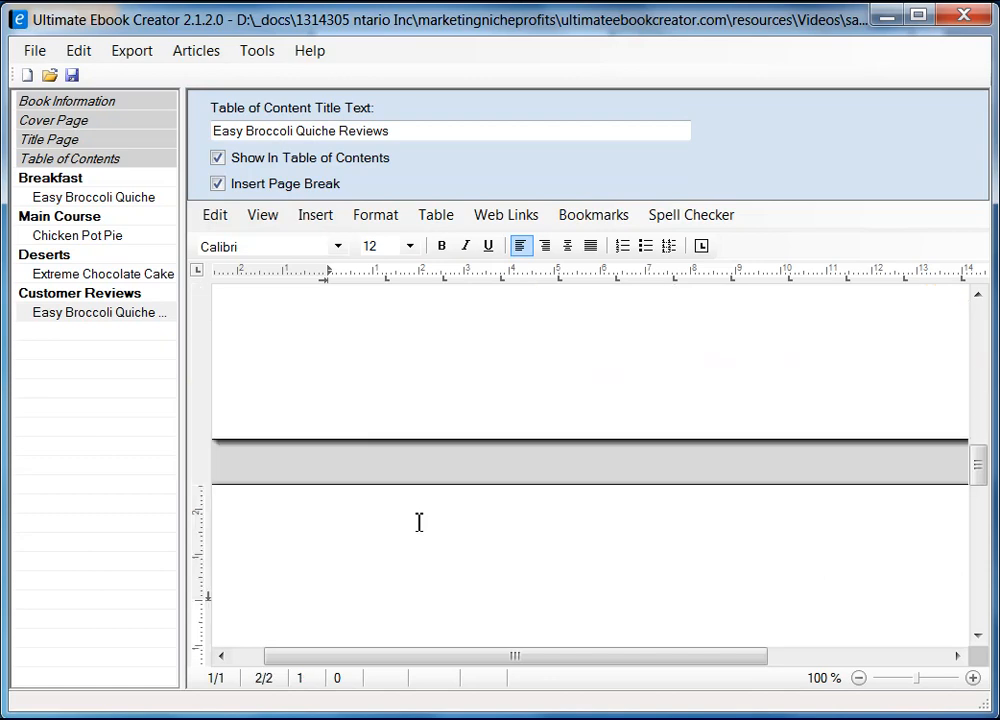
left_click_drag(515, 652, 413, 664)
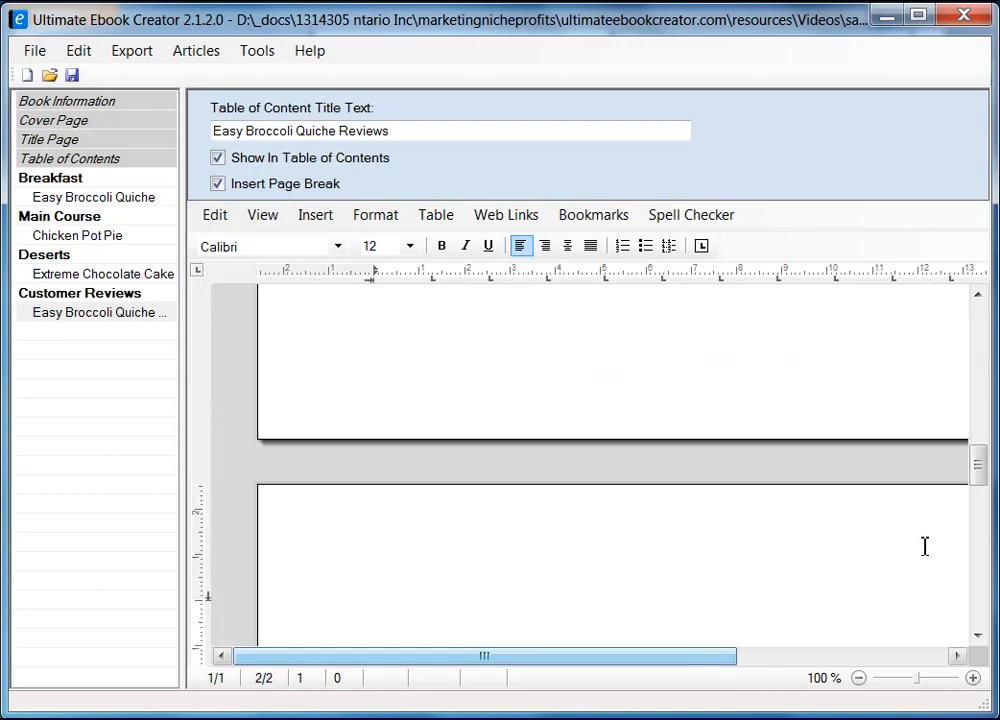
mouse_move(978, 480)
left_mouse_down()
mouse_move(976, 372)
mouse_move(978, 492)
left_mouse_up()
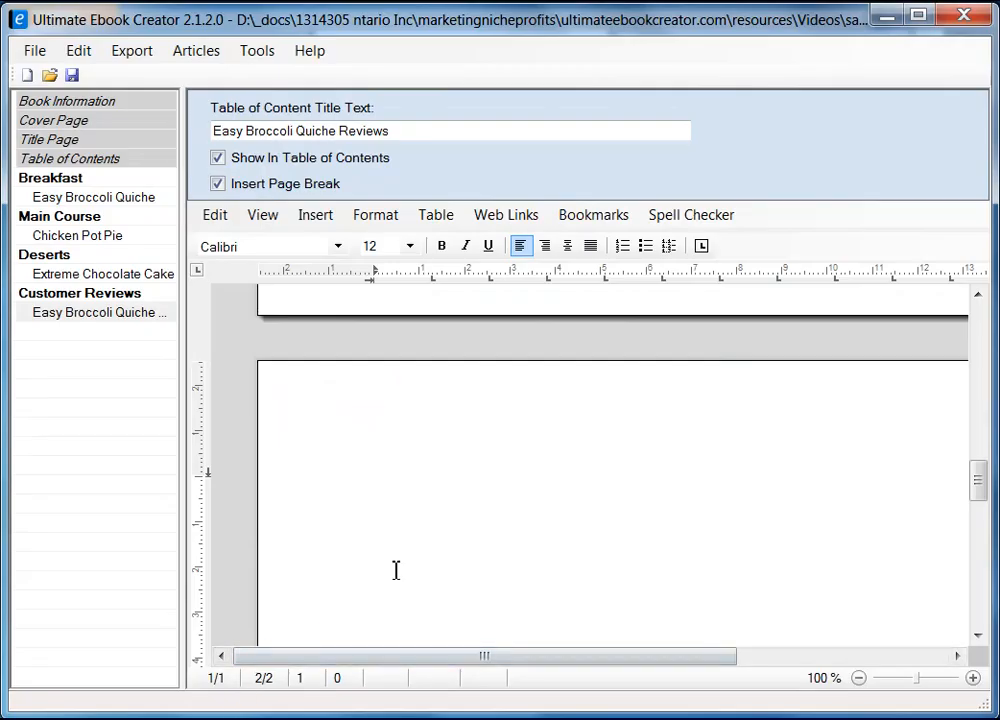
Type the second reviewer's name and paste their review below it as unformatted text.
type("Chibi Chef")
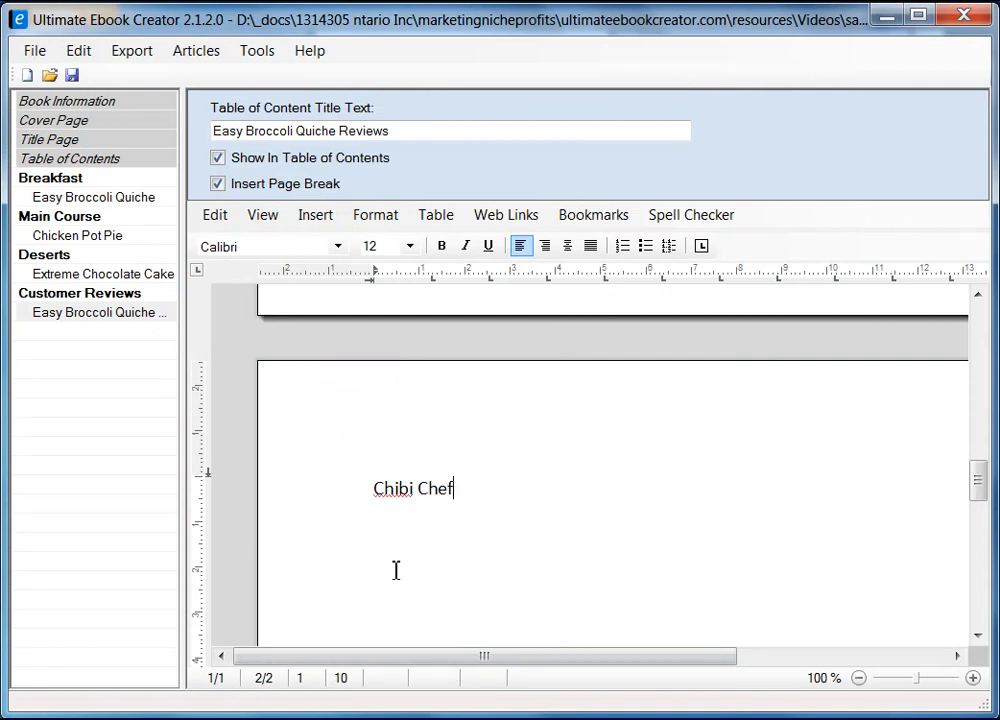
key("Return")
right_click(403, 540)
mouse_move(529, 600)
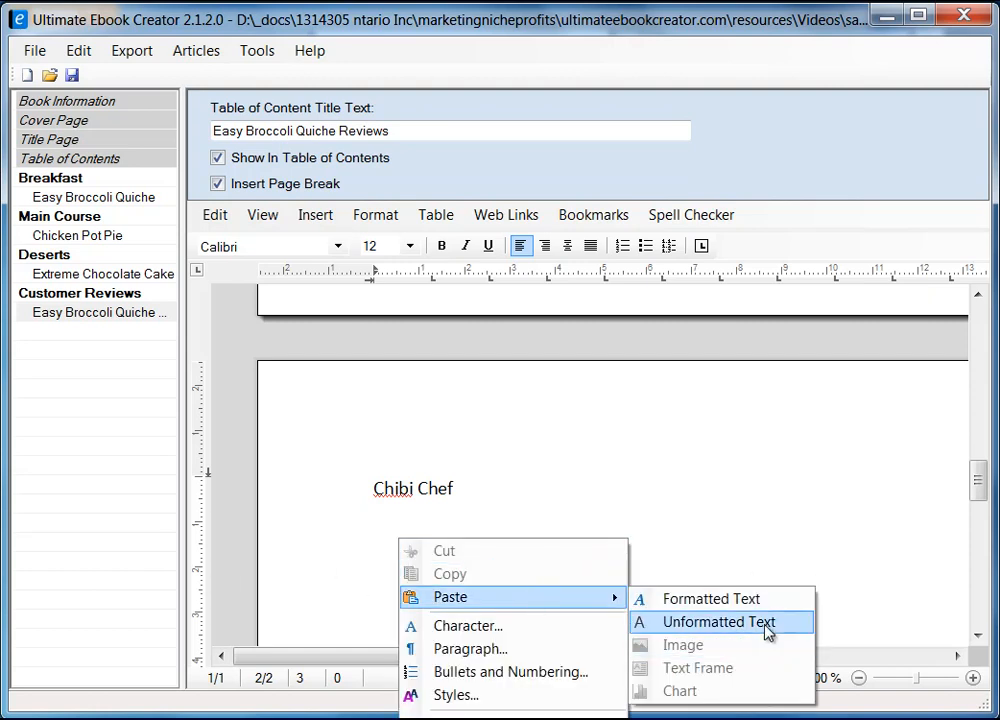
left_click(767, 622)
Make the second reviewer's name line bold.
left_click(348, 424)
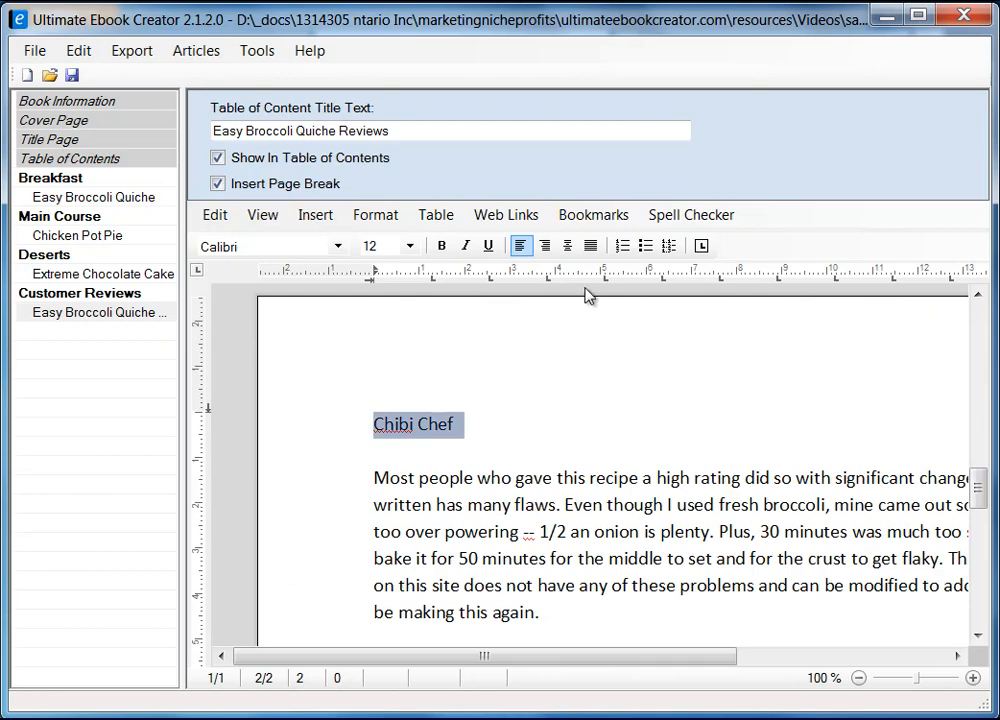
left_click(443, 247)
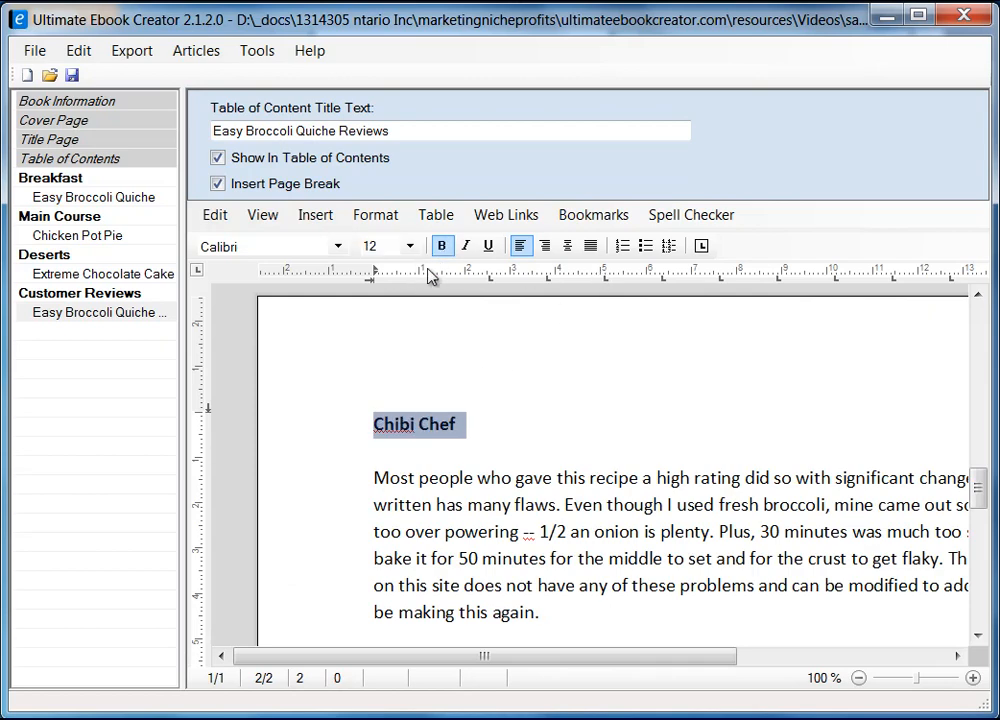
left_click(627, 459)
scroll(607, 530, "up", 5)
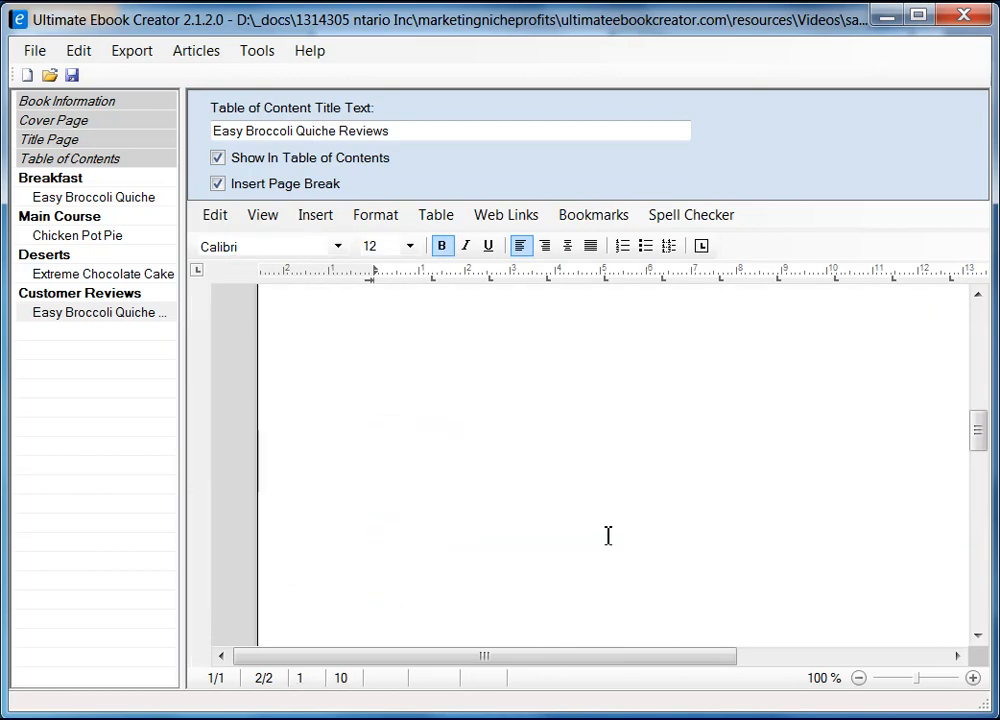
scroll(606, 515, "up", 5)
left_click(446, 504)
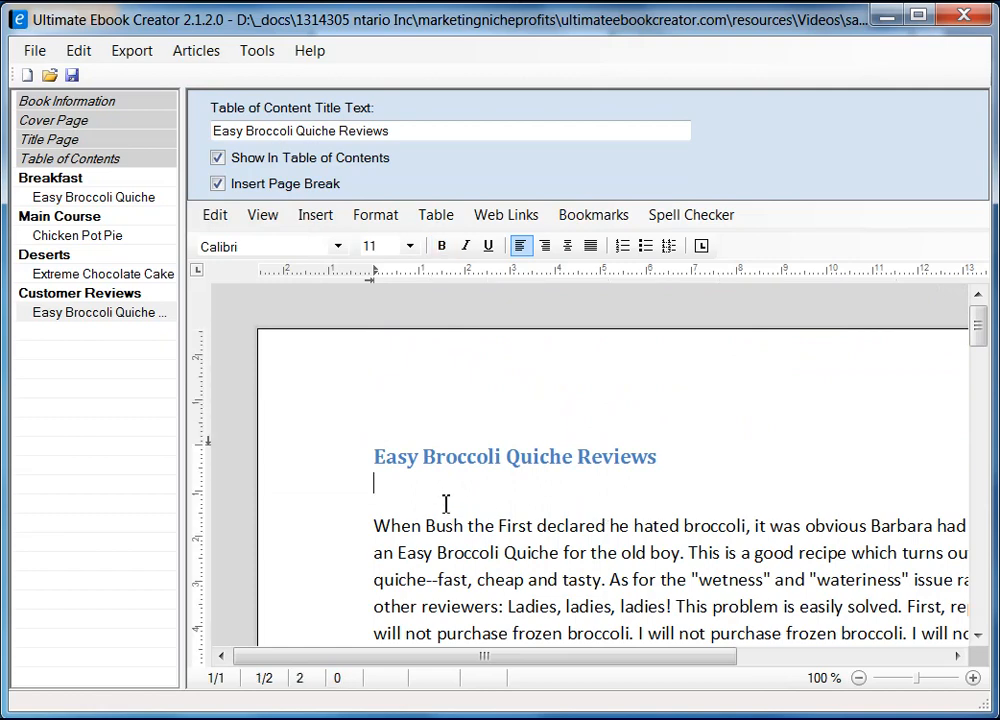
scroll(545, 543, "down", 15)
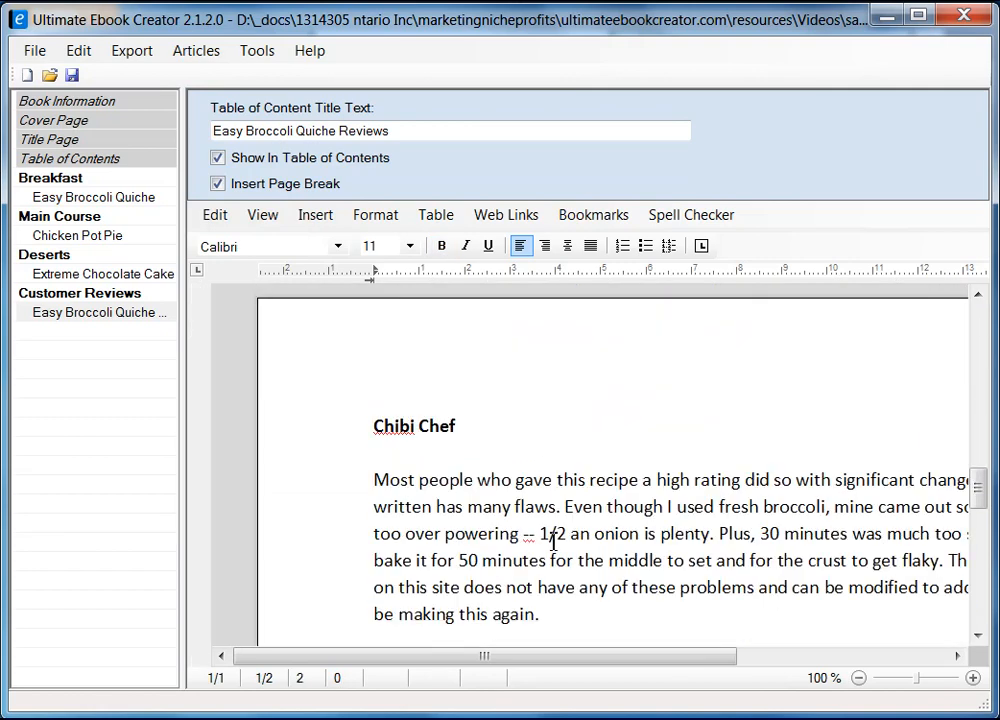
scroll(554, 520, "up", 5)
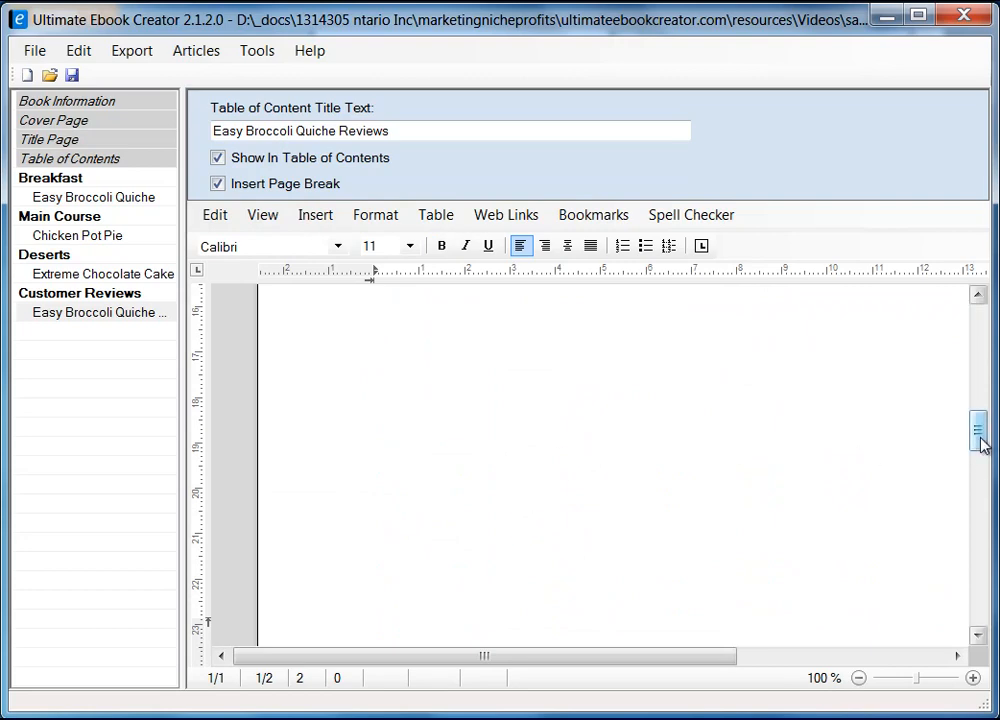
mouse_move(980, 440)
left_mouse_down()
mouse_move(978, 362)
mouse_move(968, 575)
mouse_move(975, 432)
left_mouse_up()
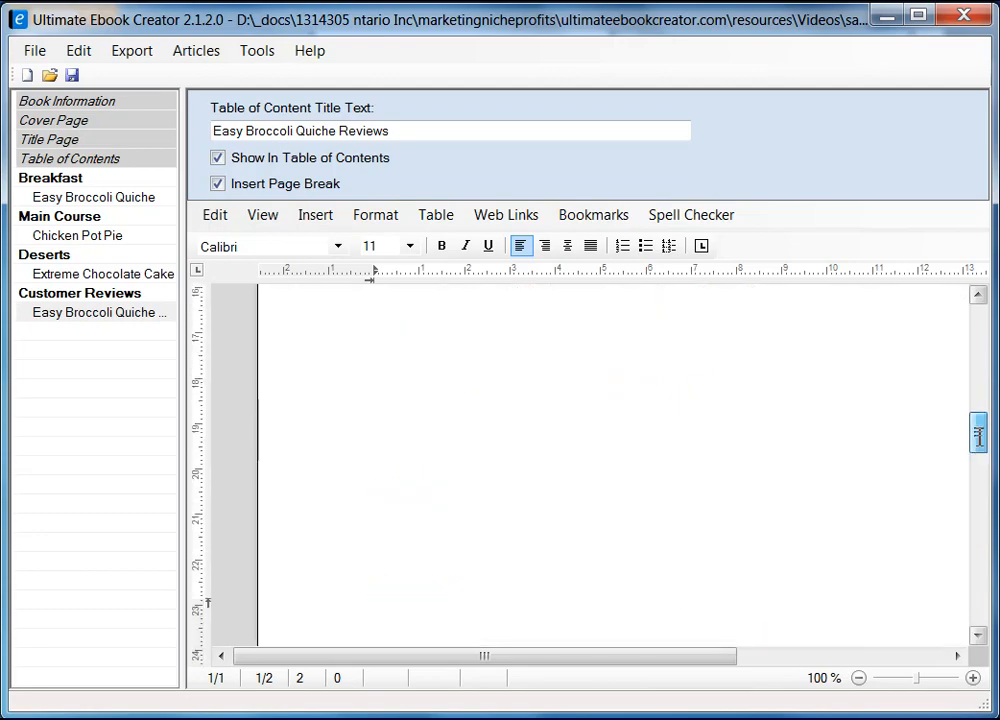
Switch the document to draft view.
left_click(263, 214)
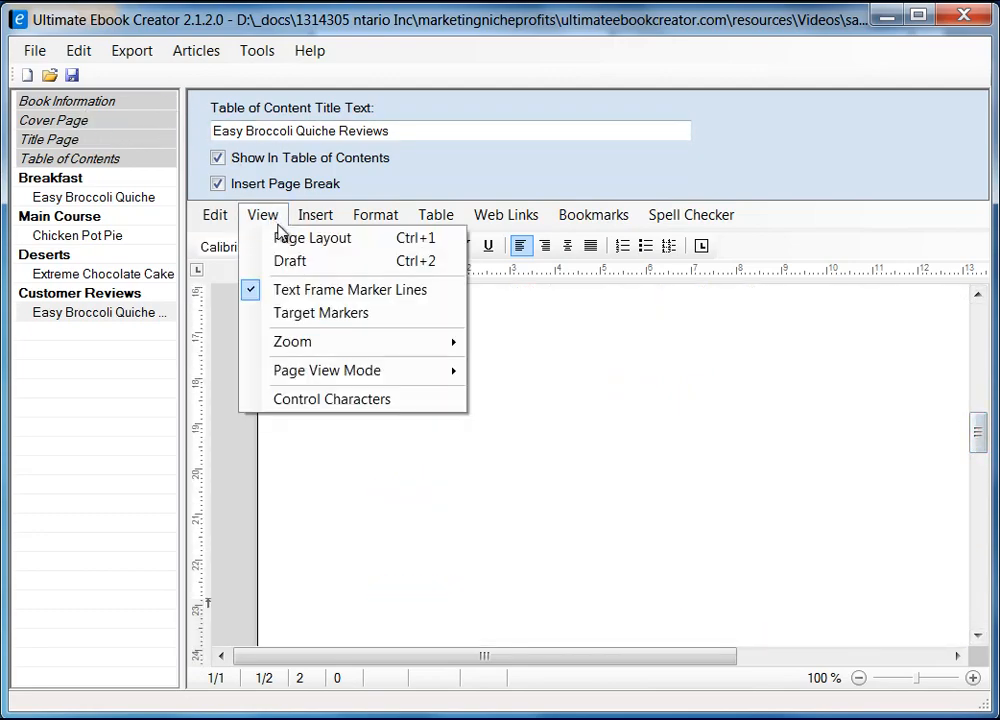
left_click(310, 262)
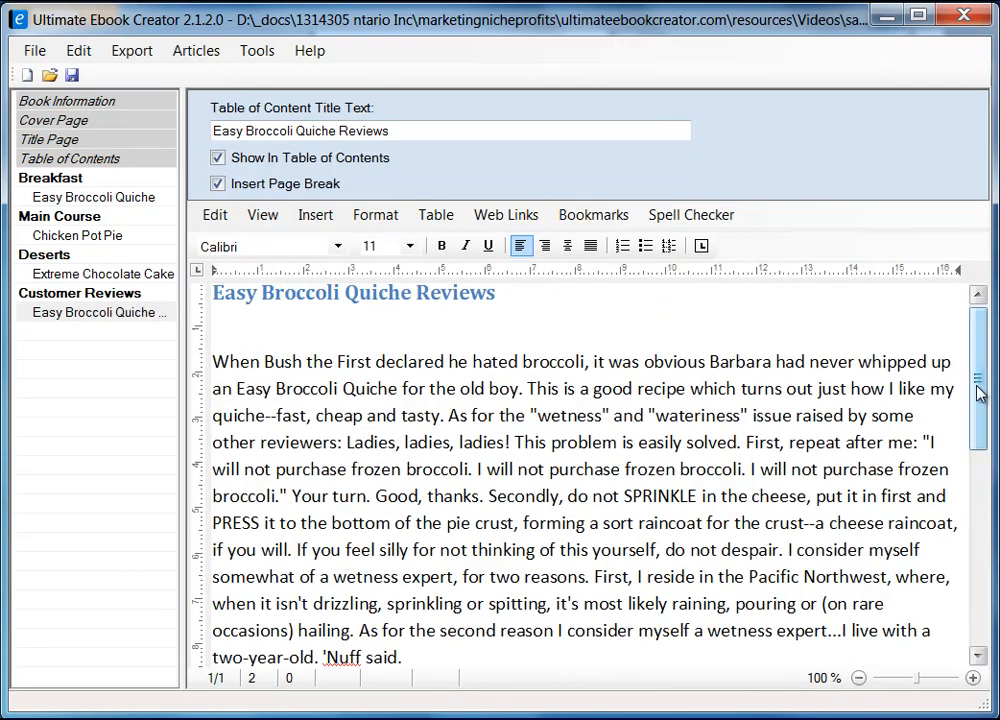
left_click_drag(978, 393, 980, 500)
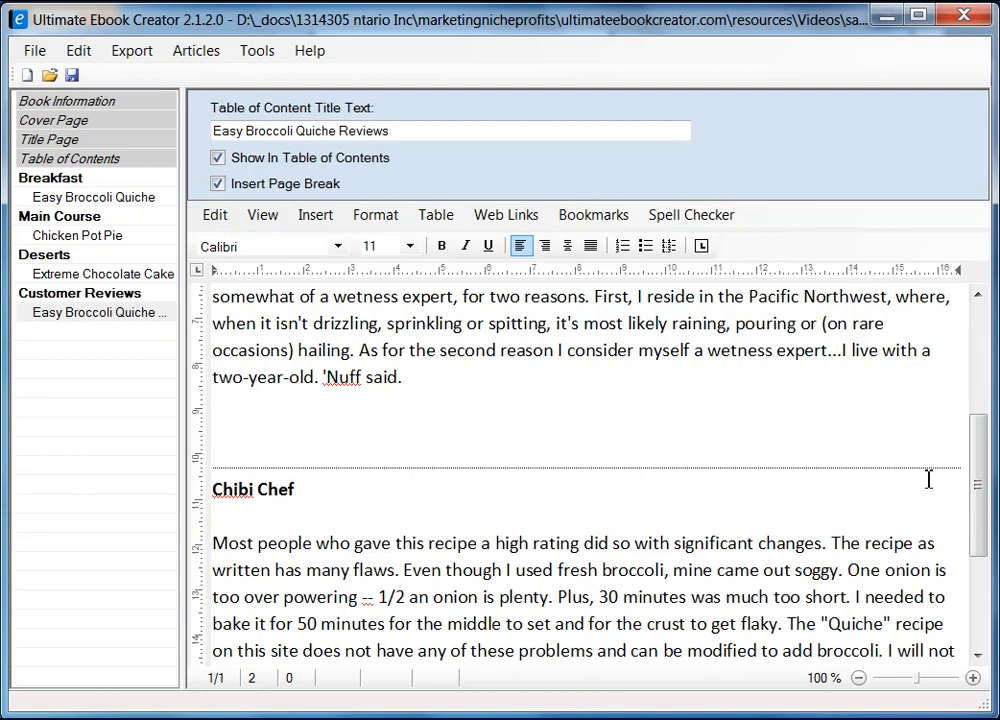
scroll(758, 522, "up", 4)
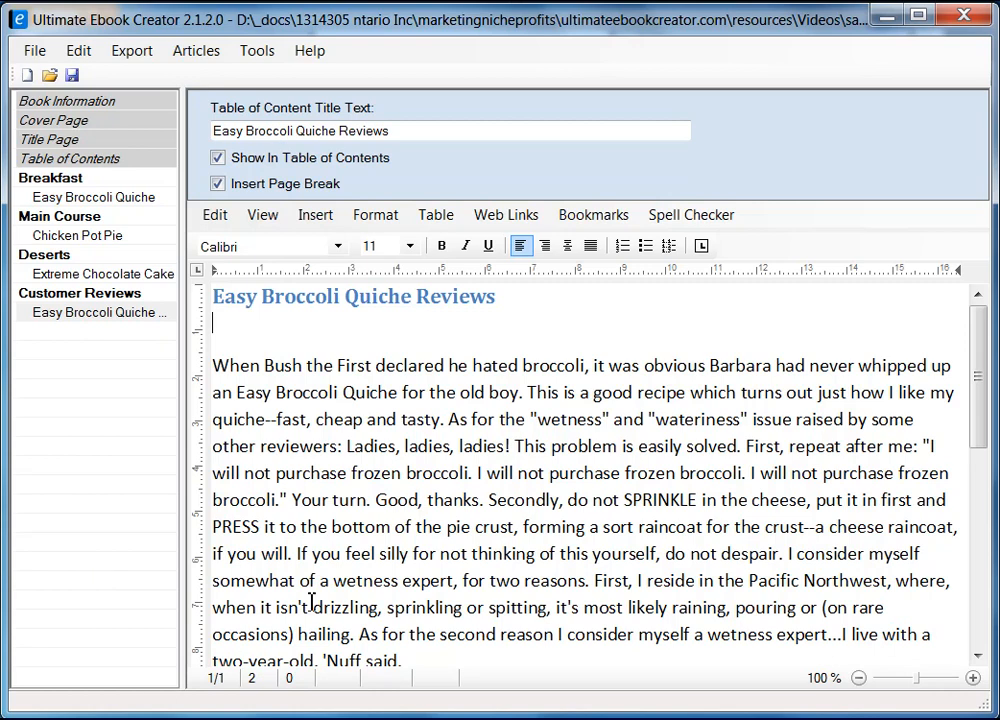
Add the first reviewer's name in bold on its own line above their review.
key("Down")
key("Right")
key("Right")
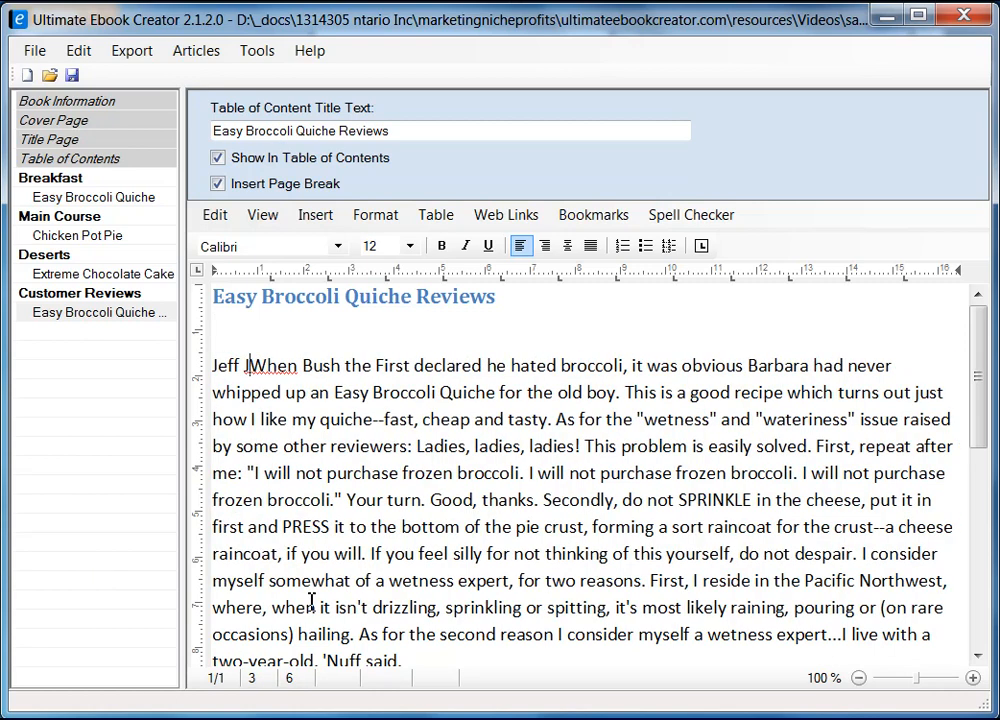
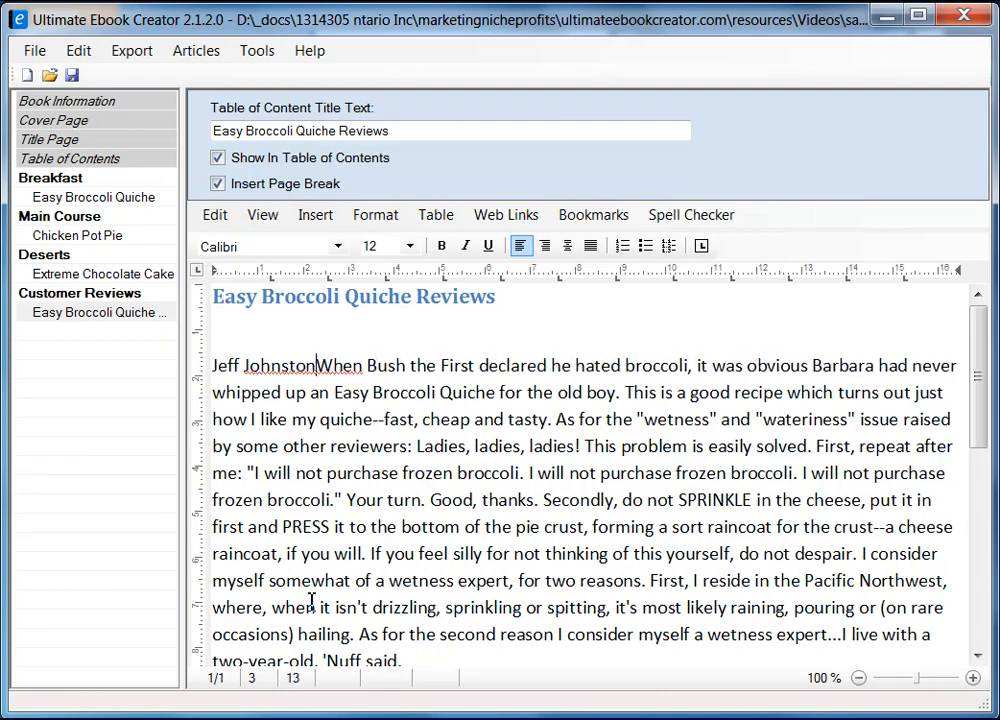
key("Return")
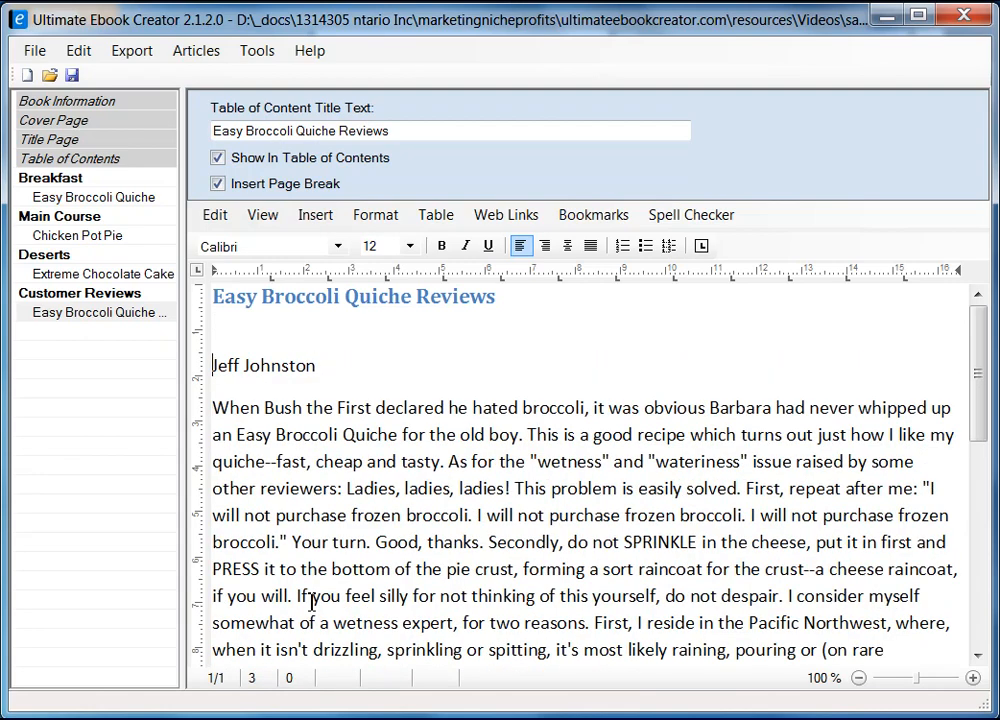
key("shift+End")
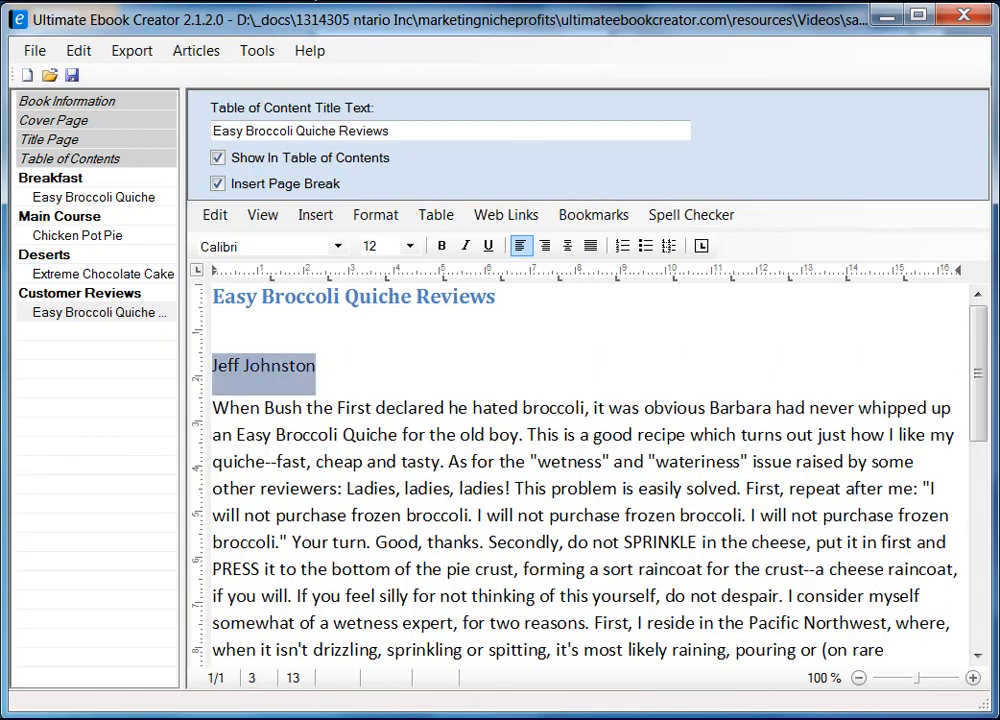
left_click(441, 246)
left_click(357, 360)
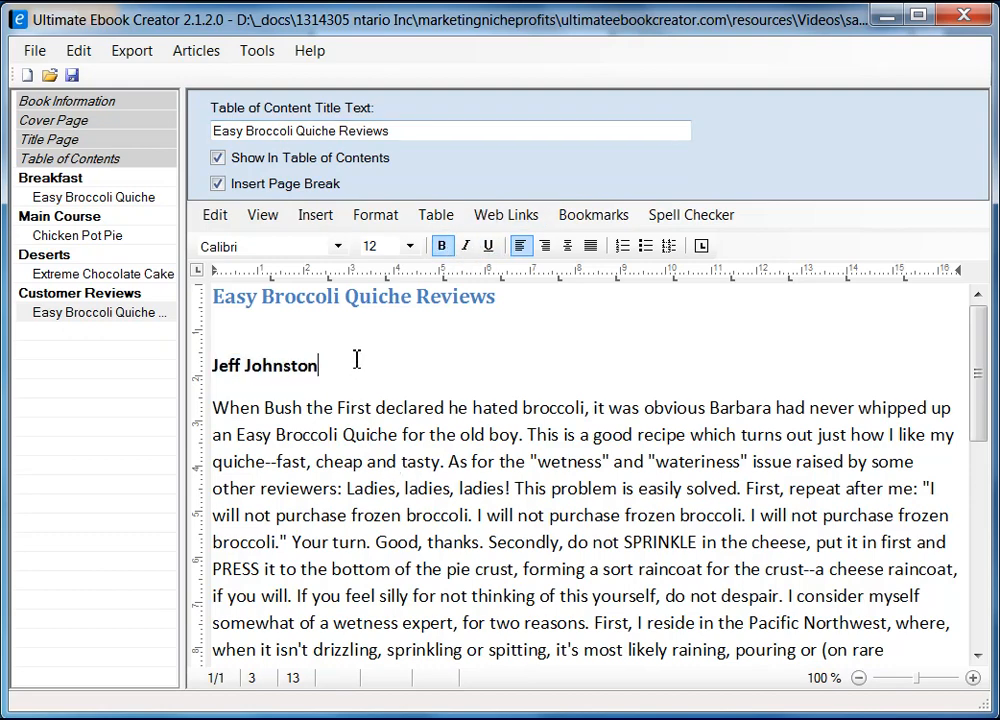
Place the caret at the very end of the last review's final sentence.
scroll(444, 427, "down", 3)
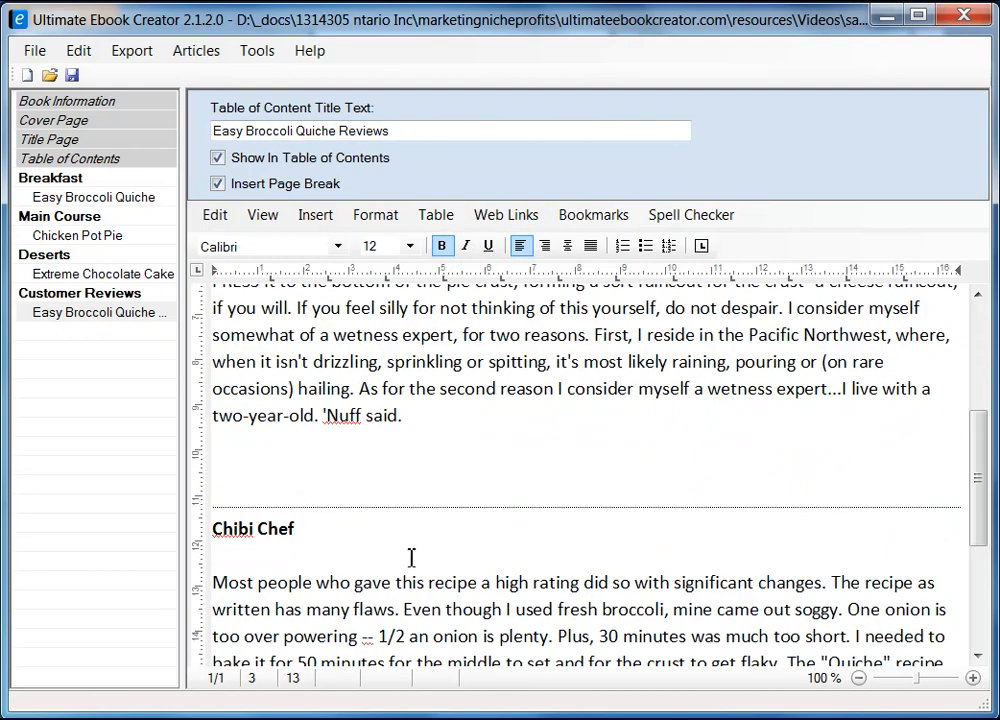
scroll(420, 545, "down", 2)
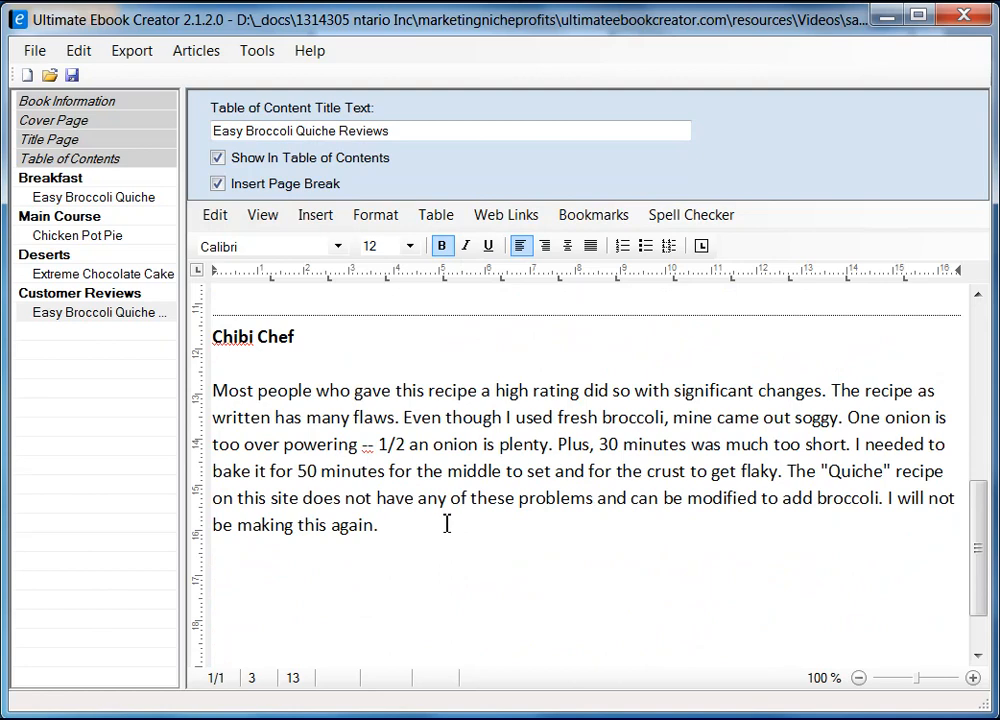
left_click(386, 578)
key("Right")
key("Right")
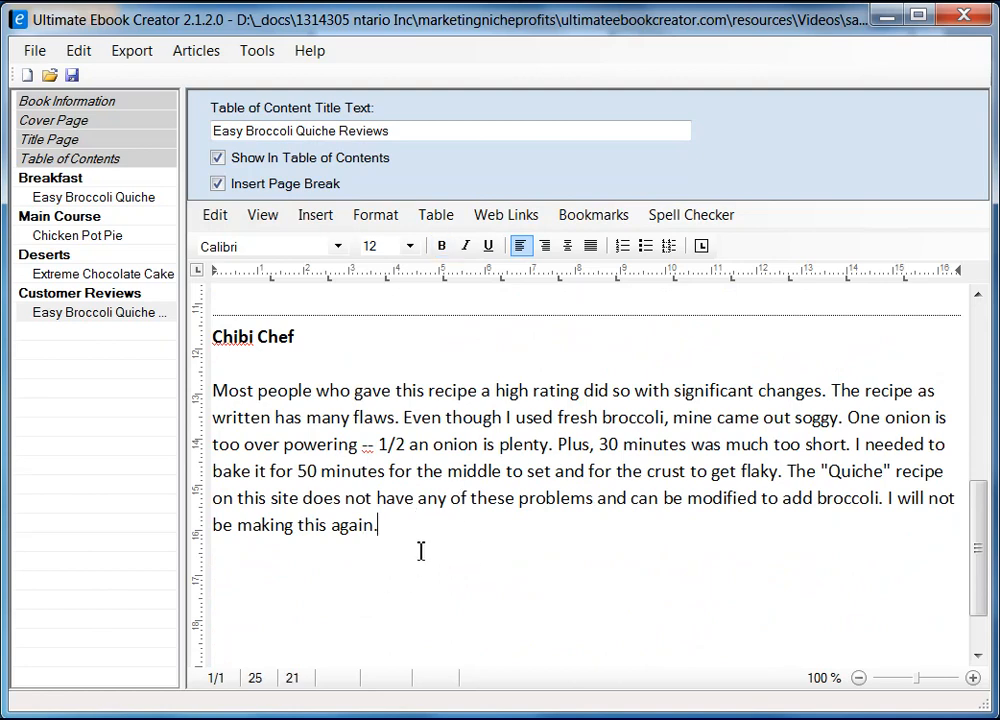
Save the project, then type 'Return ...' on the empty line below the first review.
left_click(73, 77)
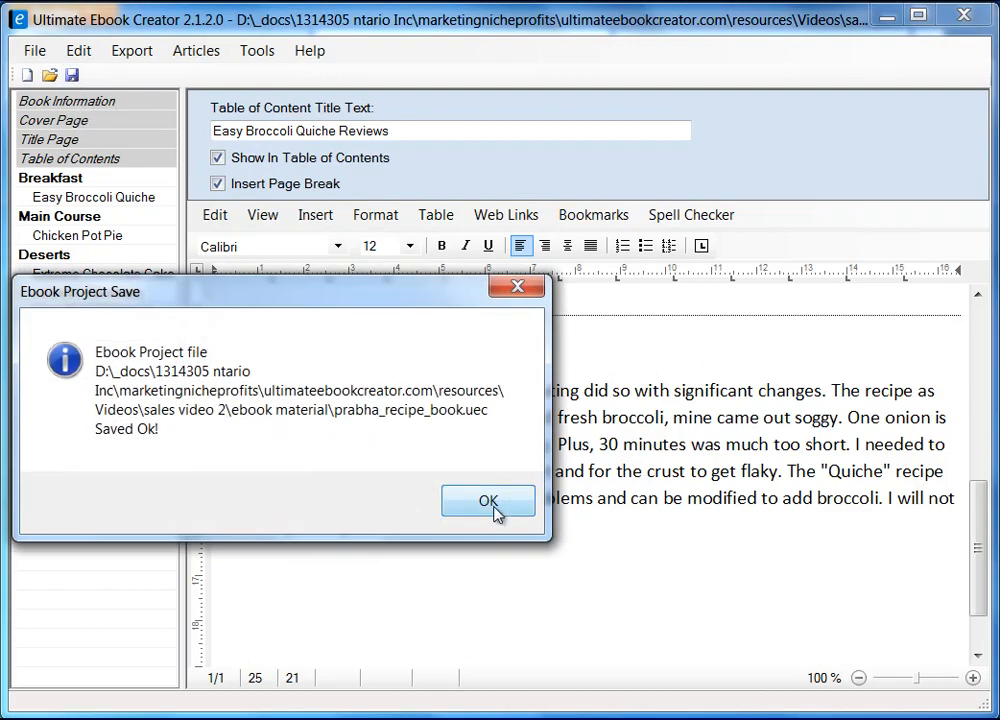
left_click(497, 512)
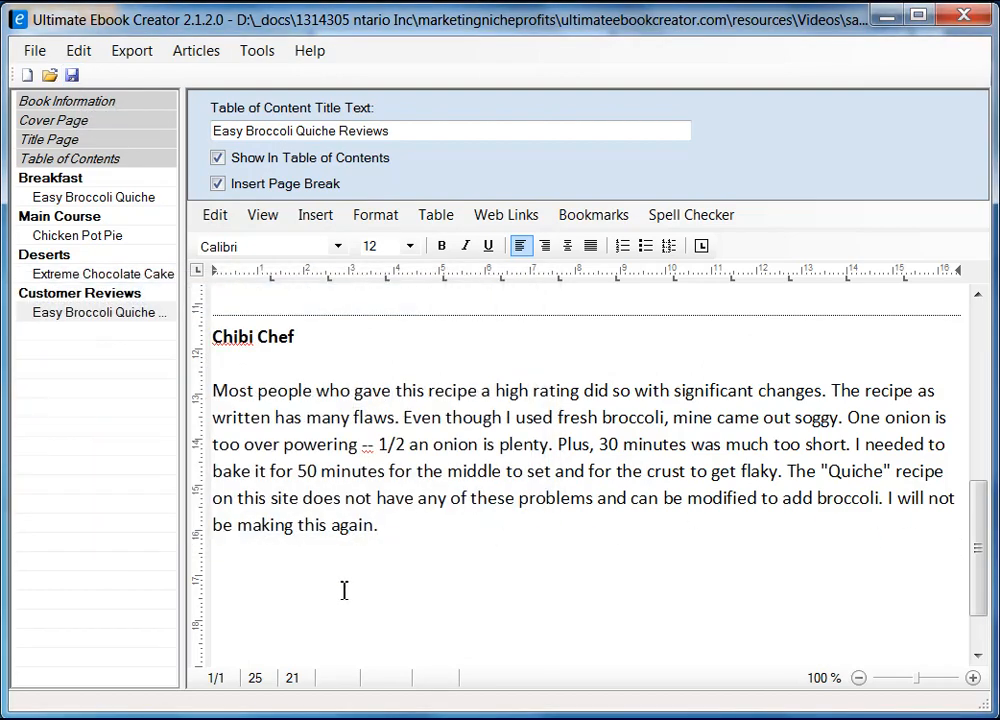
scroll(411, 576, "up", 4)
left_click(308, 571)
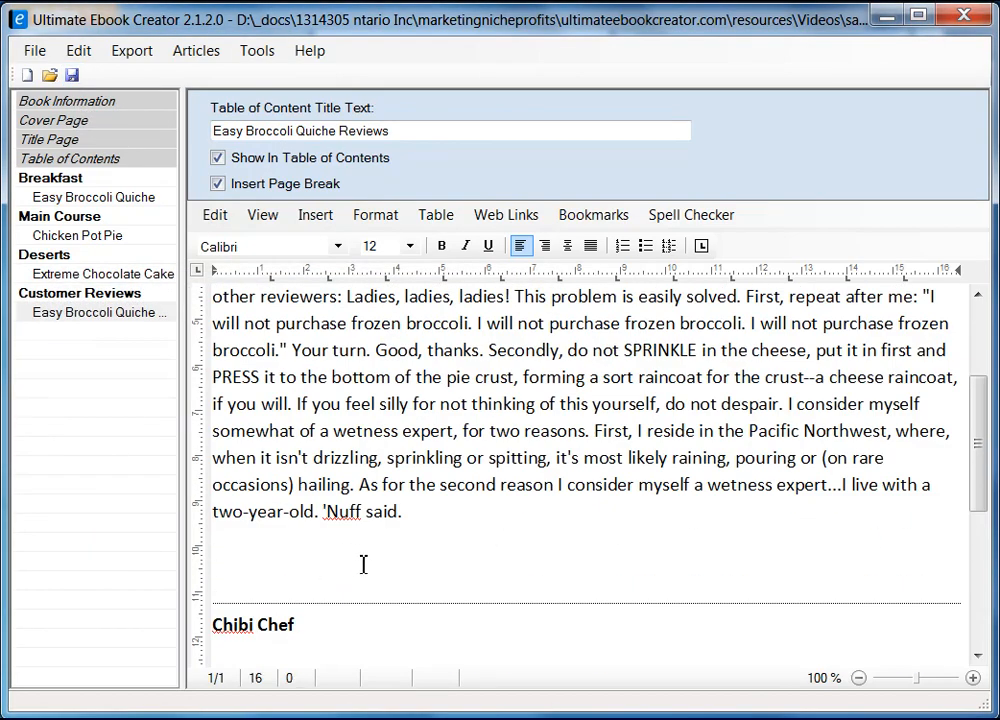
type("return")
key("shift+Right")
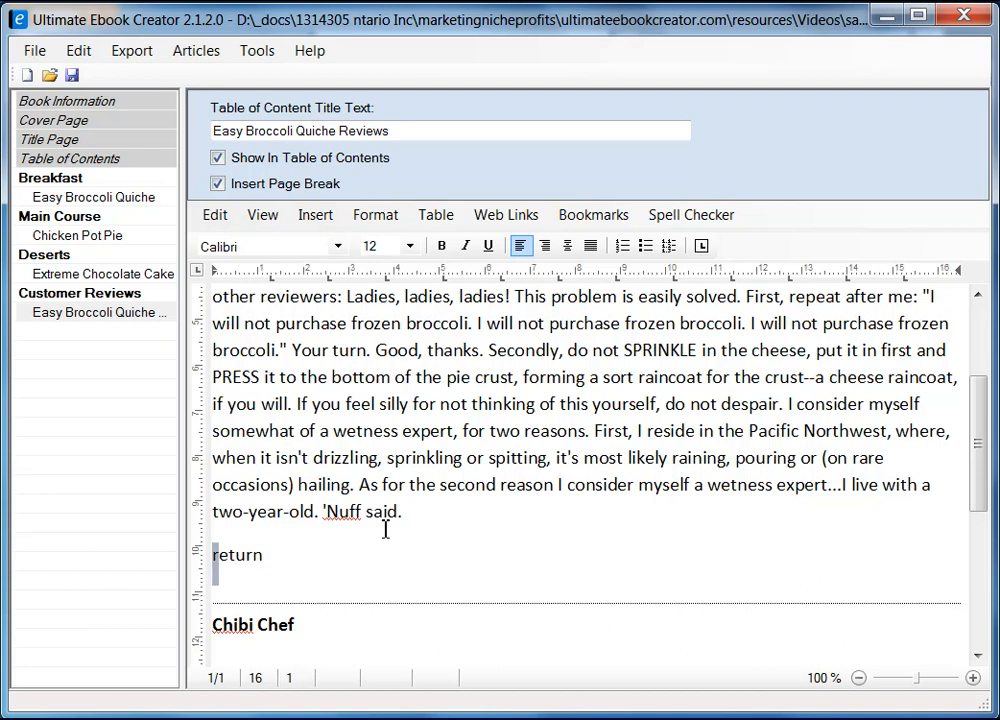
type("Return ...")
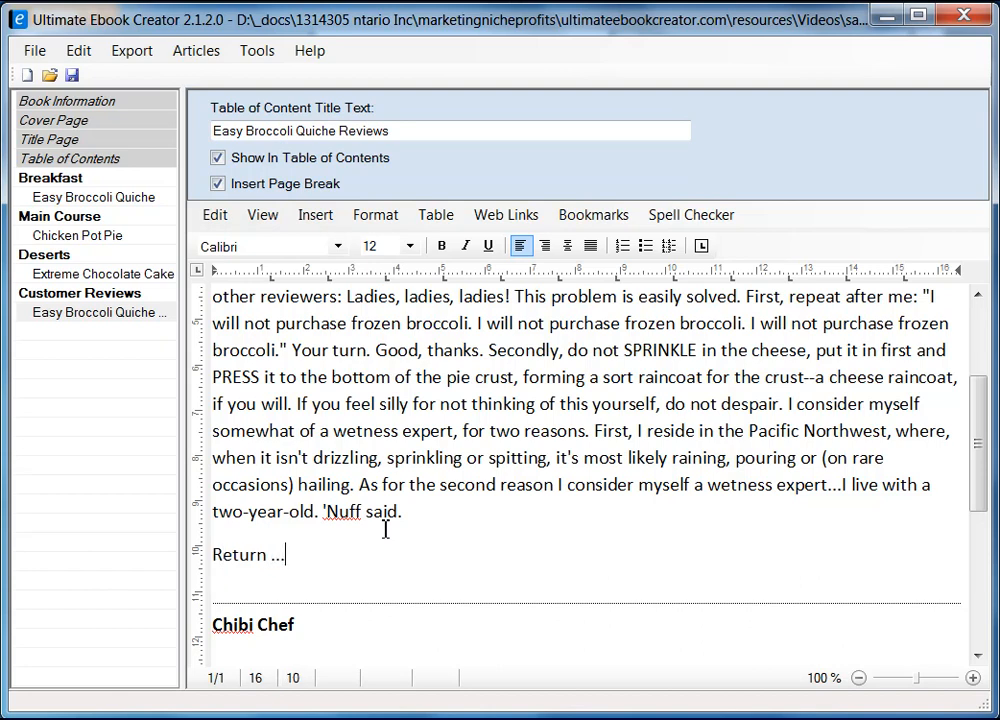
key("shift+Left")
key("shift+Left")
key("shift+Left")
key("shift+Left")
key("shift+Left")
key("shift+Left")
key("shift+Left")
key("shift+Left")
key("shift+Left")
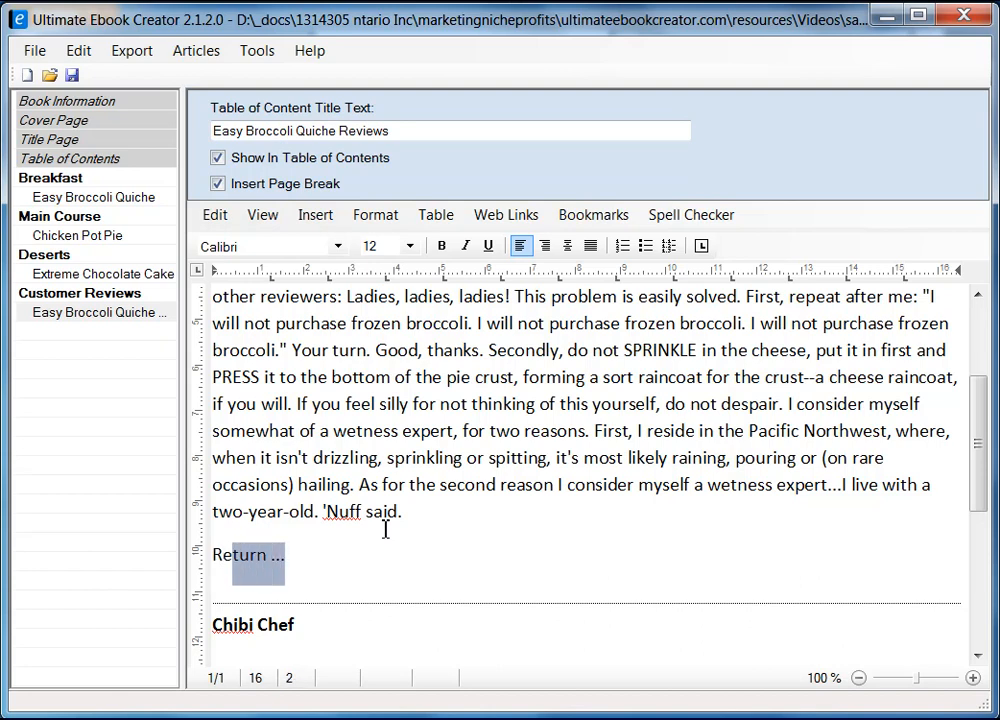
Add a 'Return ...' line below the second review.
scroll(370, 500, "down", 5)
left_click(338, 523)
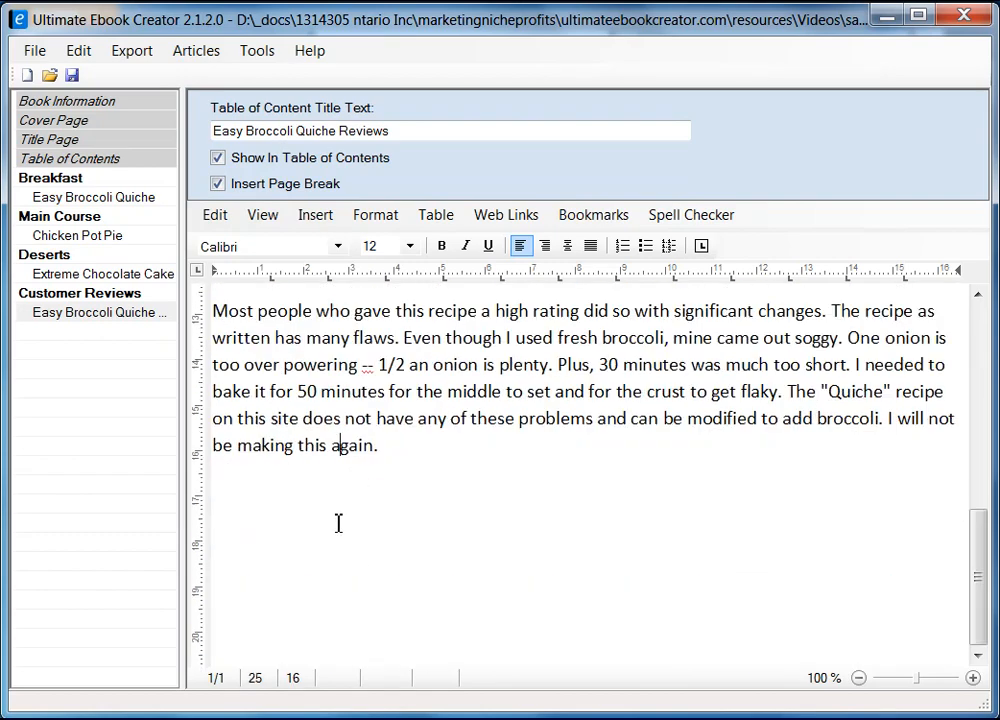
key("Return")
type("R")
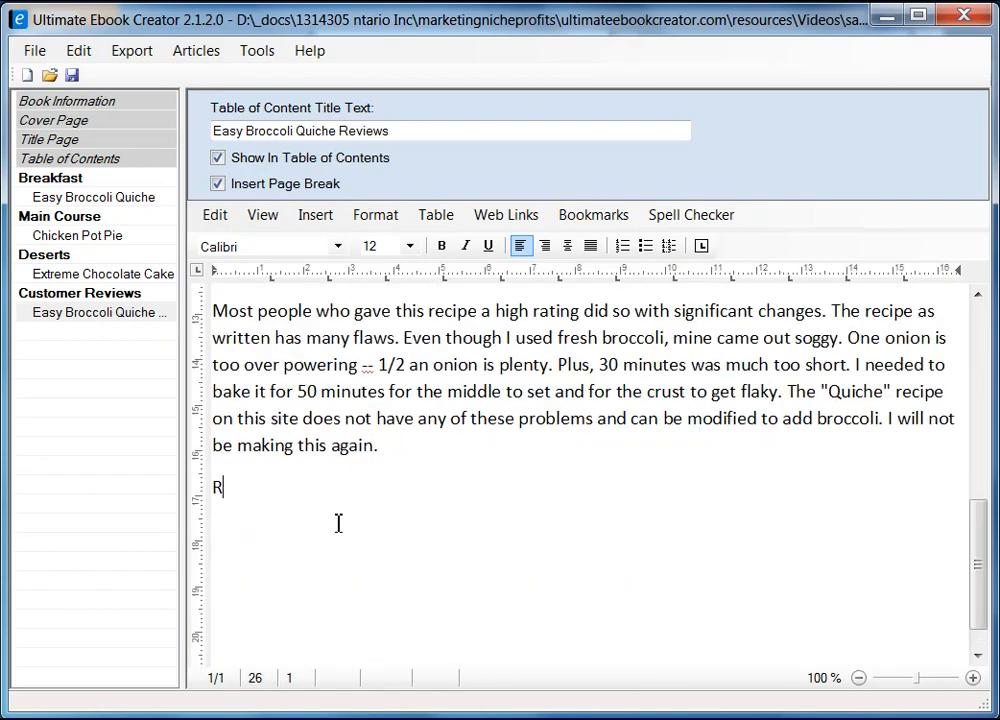
type("eturn ...")
Type 'Read customer reviews ...' below the quiche recipe's final baking step and select it.
left_click(90, 197)
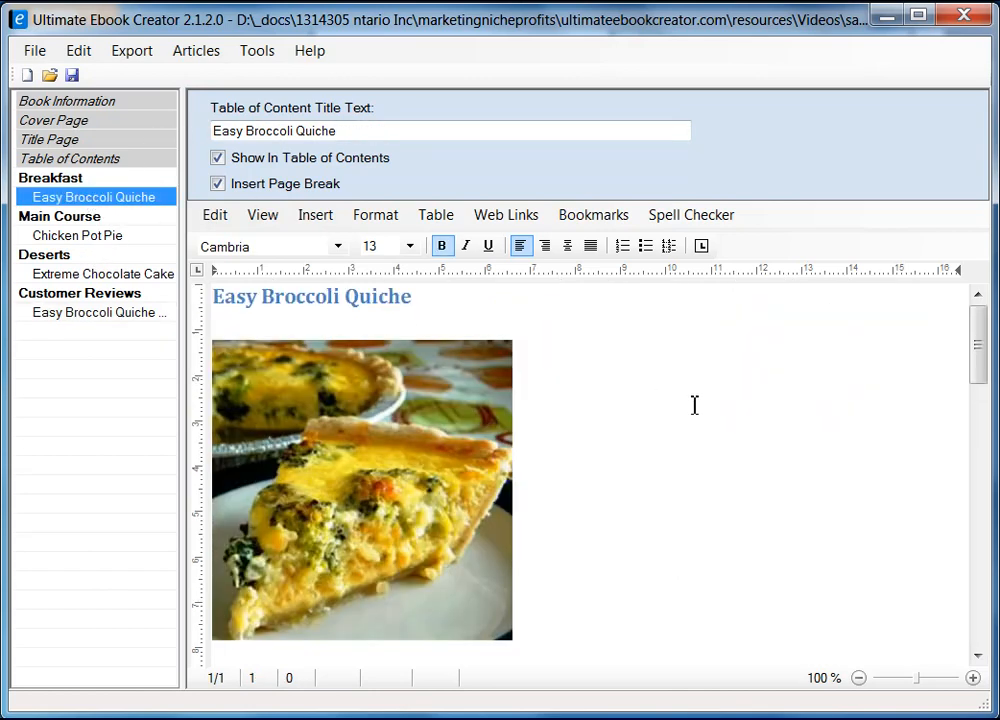
left_click_drag(975, 339, 980, 577)
left_click(312, 473)
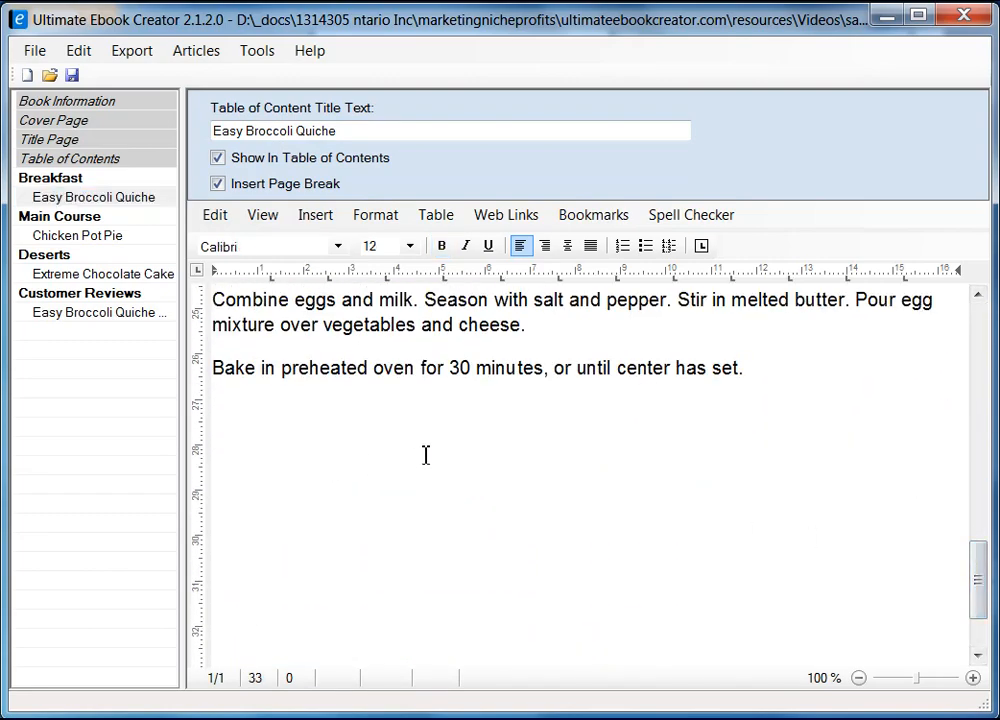
type("Read customer re")
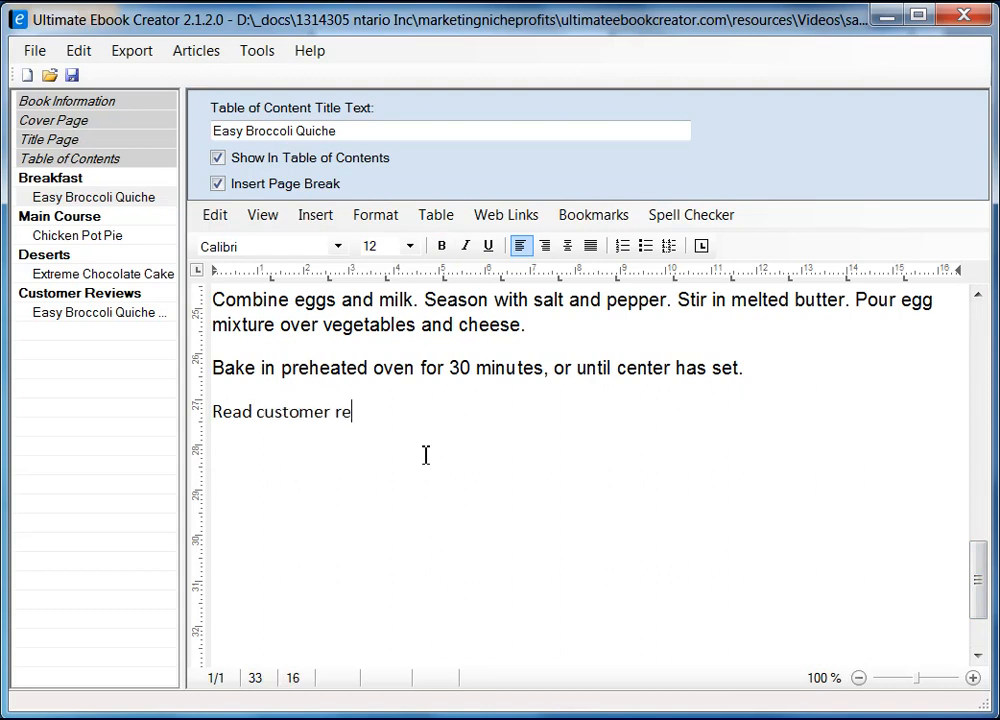
type("views ...")
key("shift+Home")
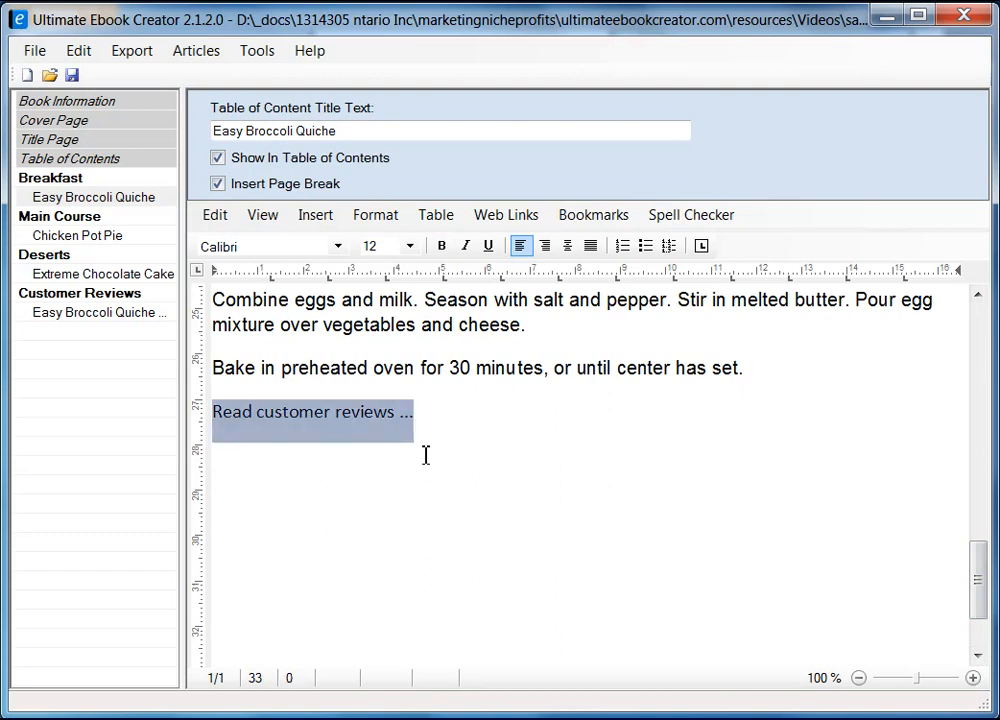
left_click(425, 455)
left_click_drag(422, 417, 214, 420)
Link 'Read customer reviews ...' to the Easy Broccoli Quiche Reviews table-of-contents entry.
left_click(594, 215)
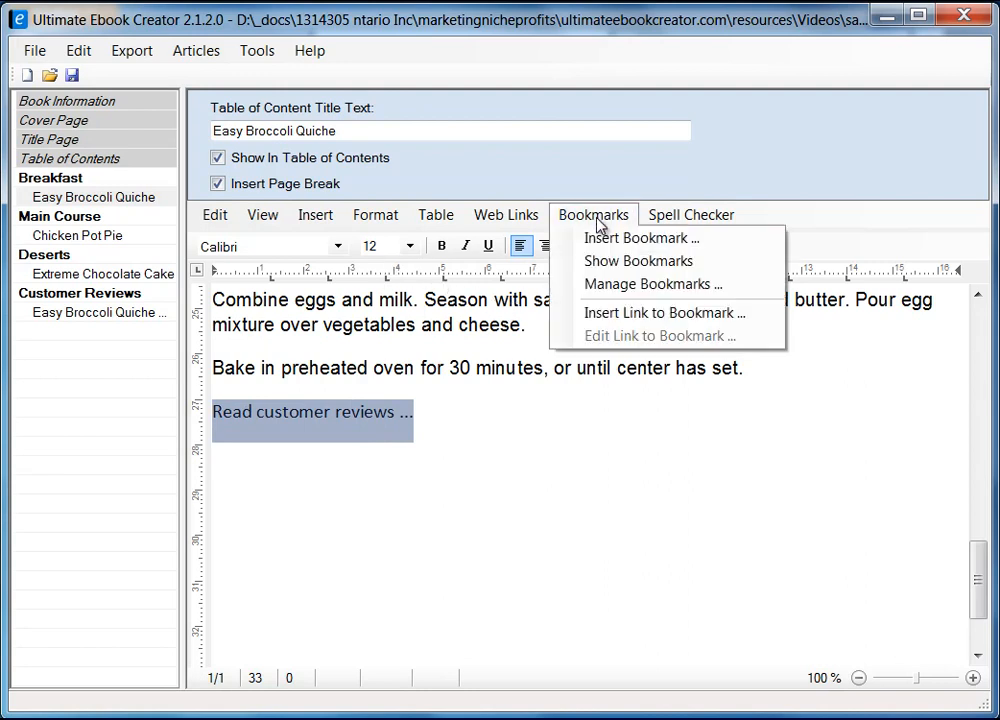
left_click(683, 315)
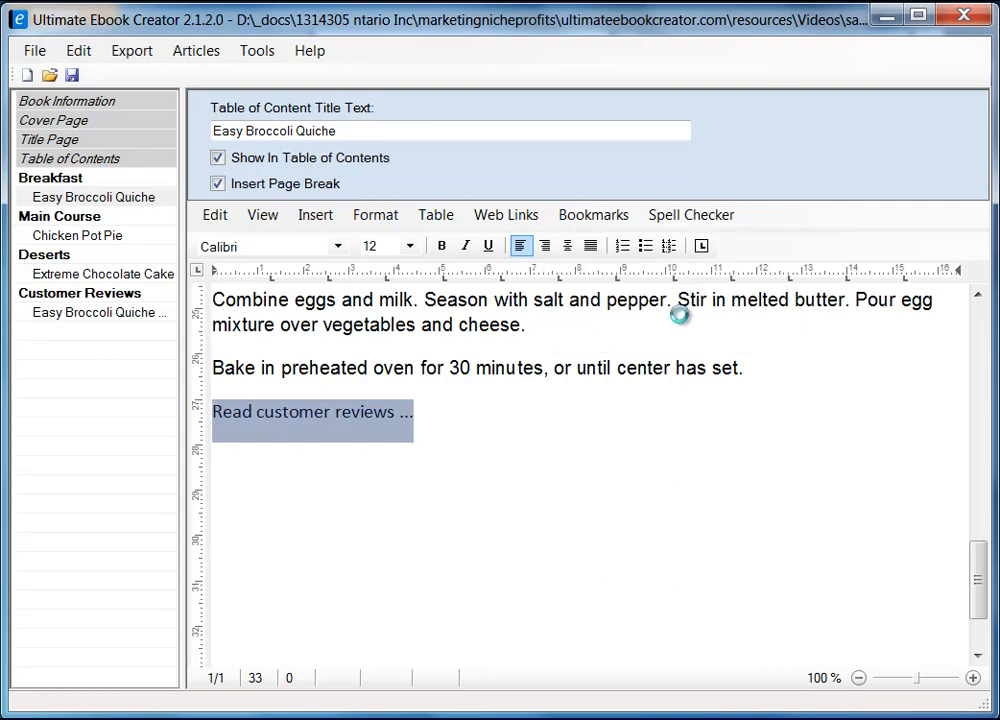
left_click_drag(473, 150, 462, 178)
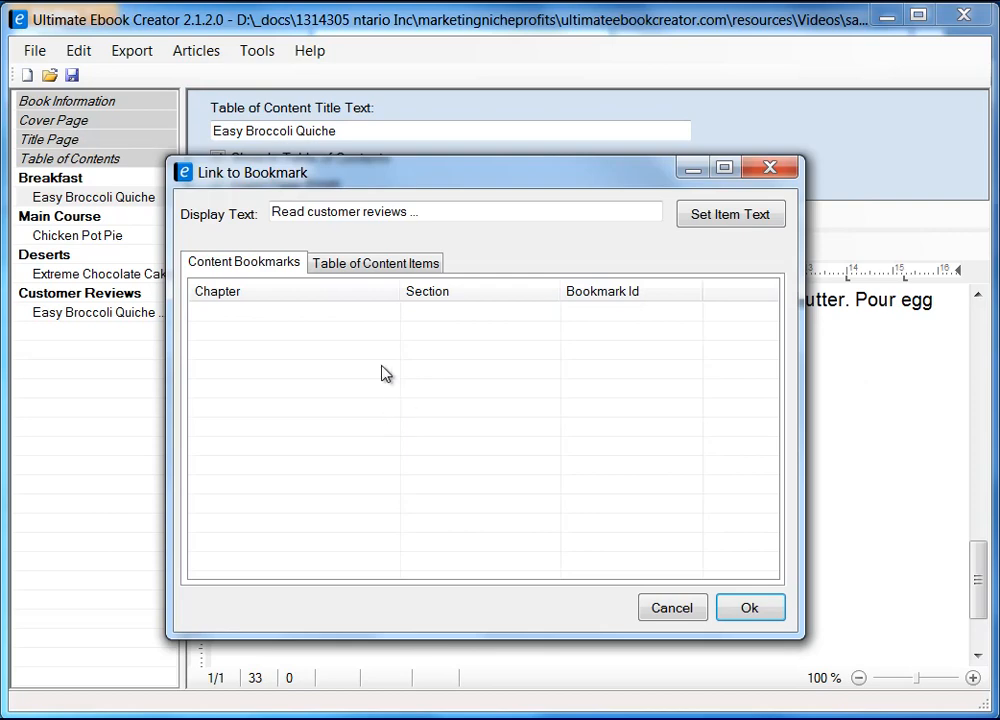
left_click(373, 264)
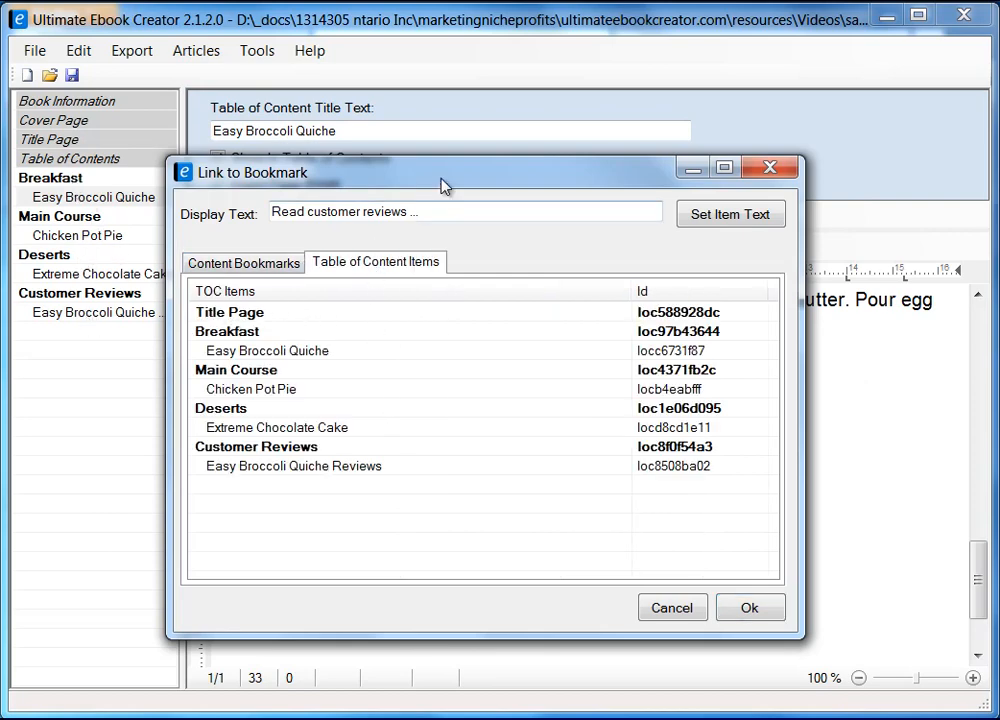
left_click_drag(445, 186, 597, 195)
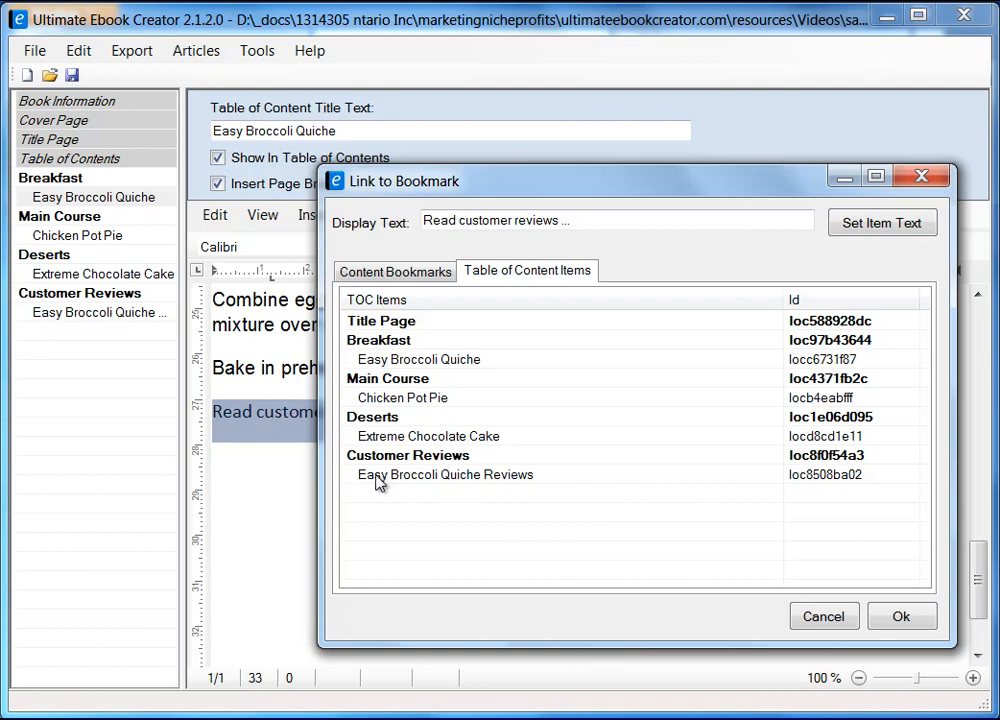
left_click(492, 480)
left_click(903, 620)
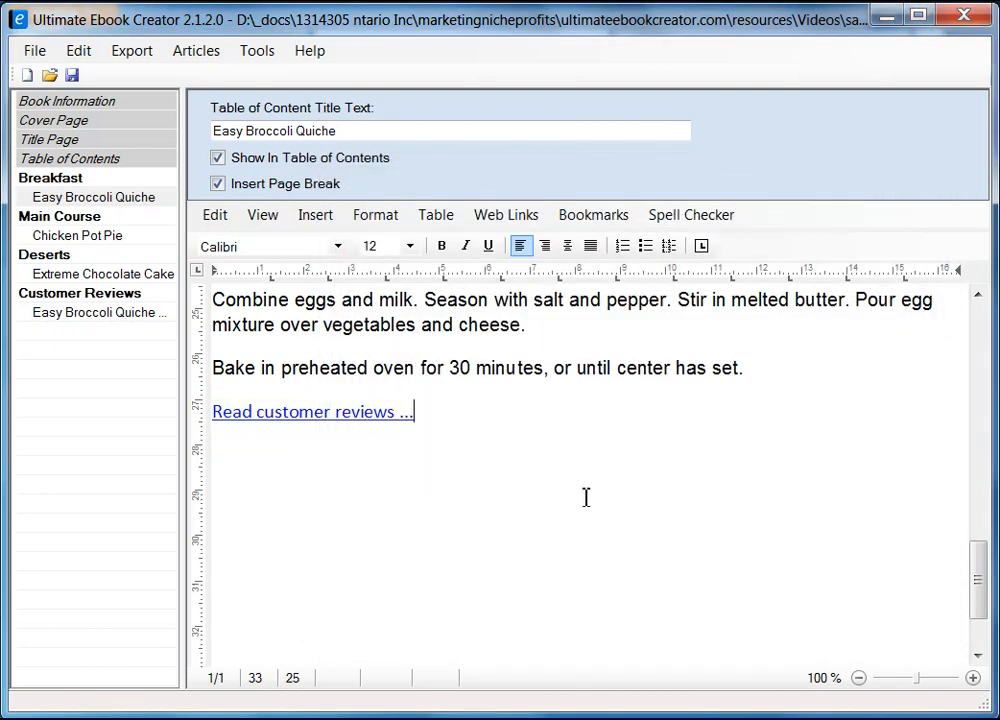
left_click(571, 491)
Check the Export formats without exporting, then open the Easy Broccoli Quiche Reviews page.
left_click(135, 55)
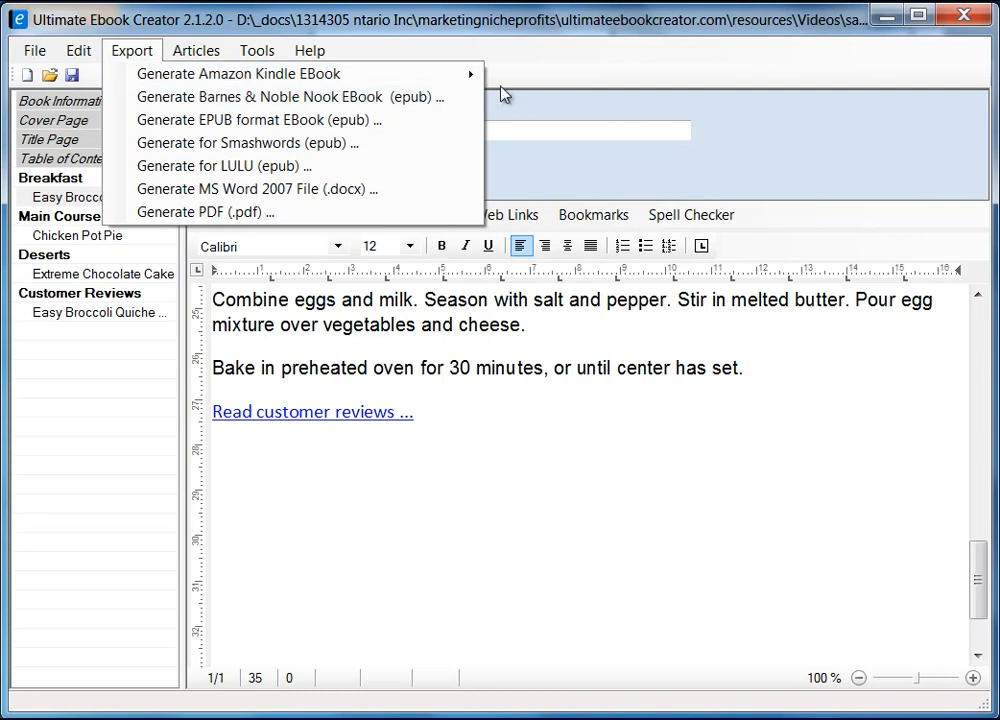
mouse_move(480, 78)
left_click(431, 459)
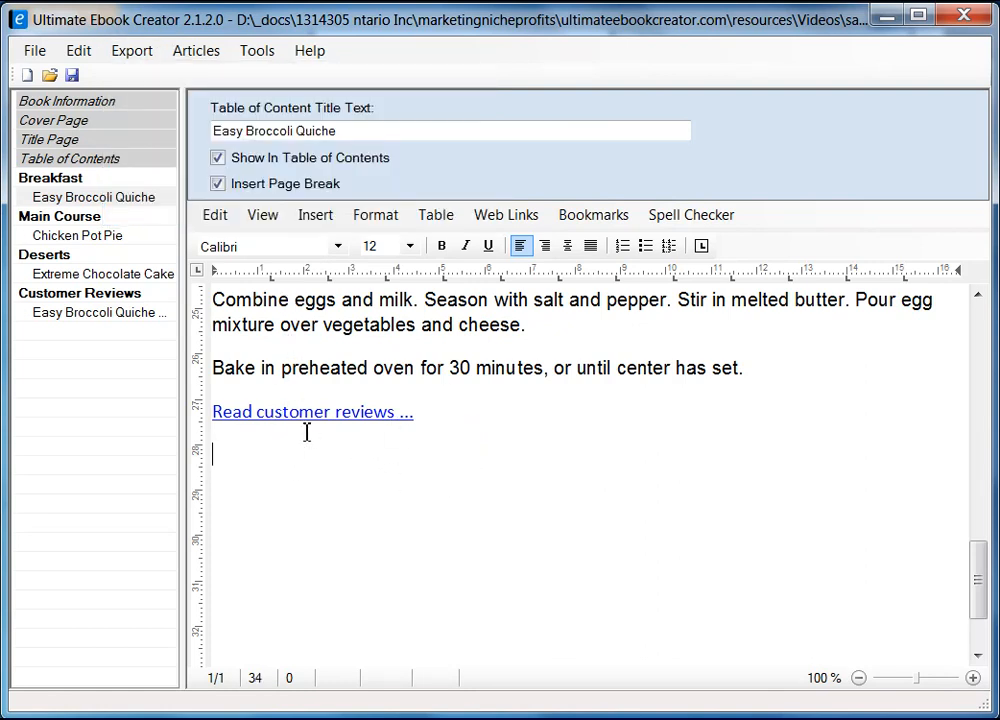
left_click(118, 312)
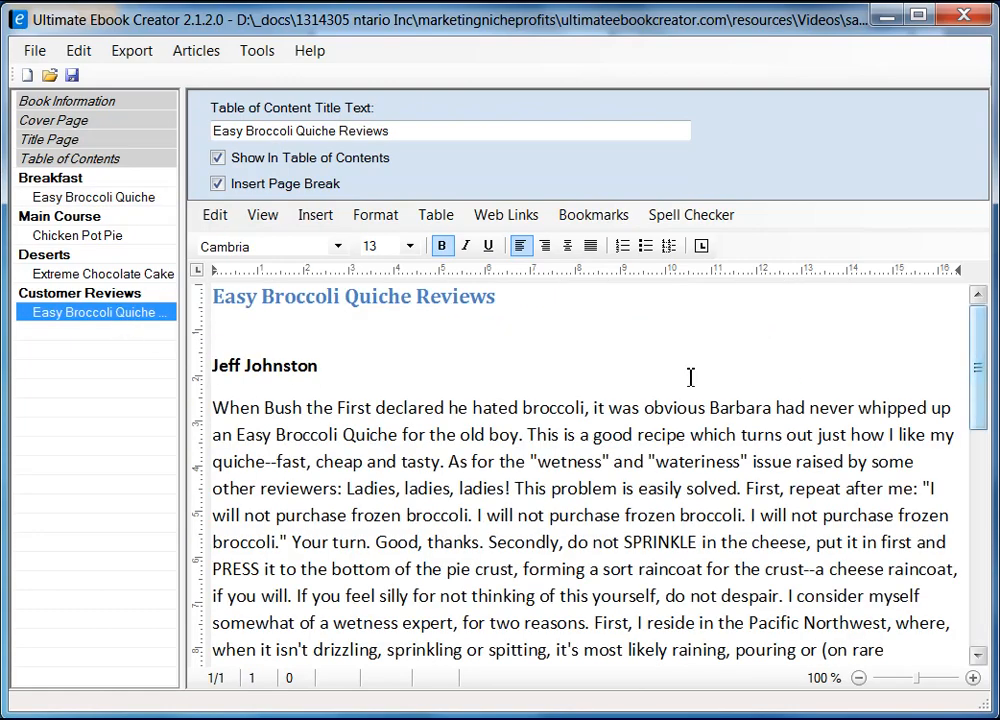
Link the first 'Return ...' line in the reviews to the Easy Broccoli Quiche recipe bookmark.
left_click(533, 491)
scroll(538, 492, "down", 5)
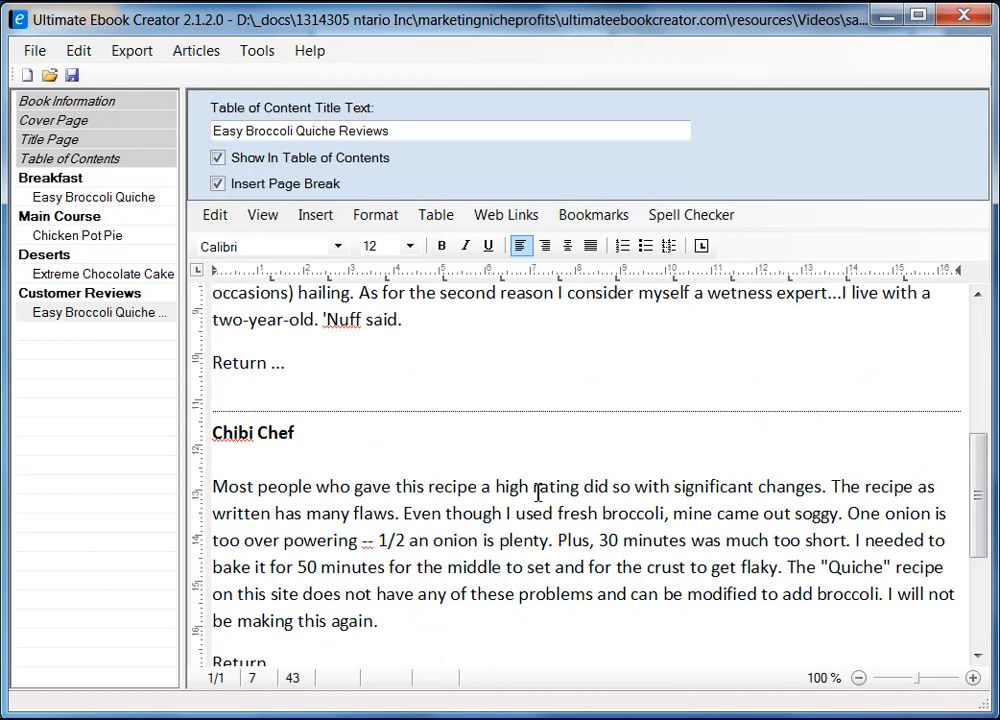
left_click(292, 370)
key("shift+Home")
left_click(593, 214)
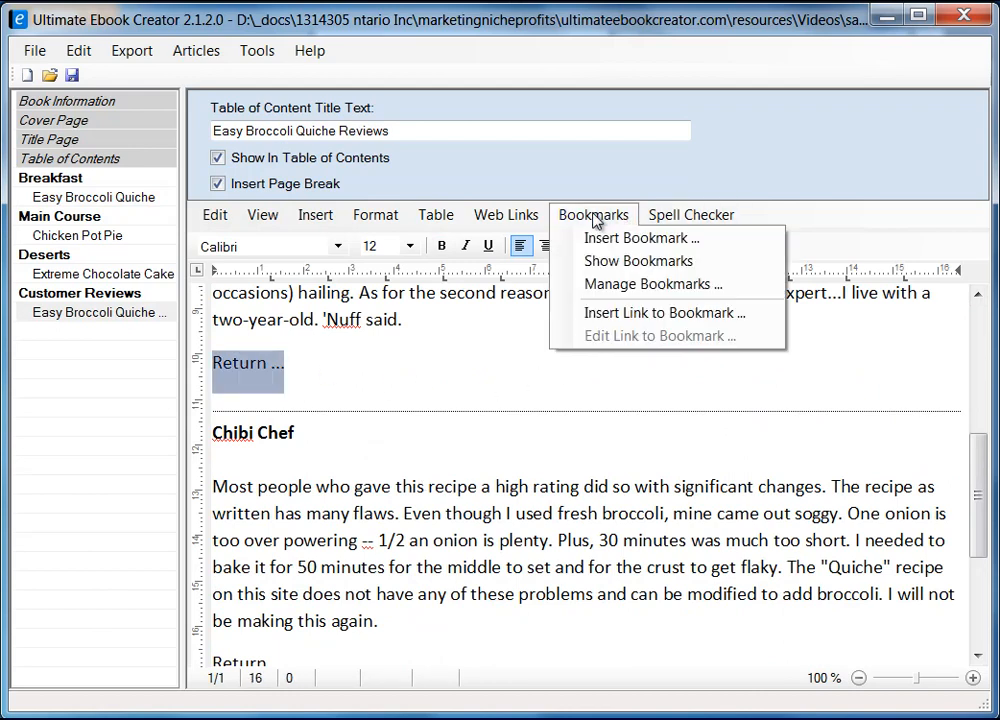
left_click(666, 318)
left_click_drag(431, 136, 463, 190)
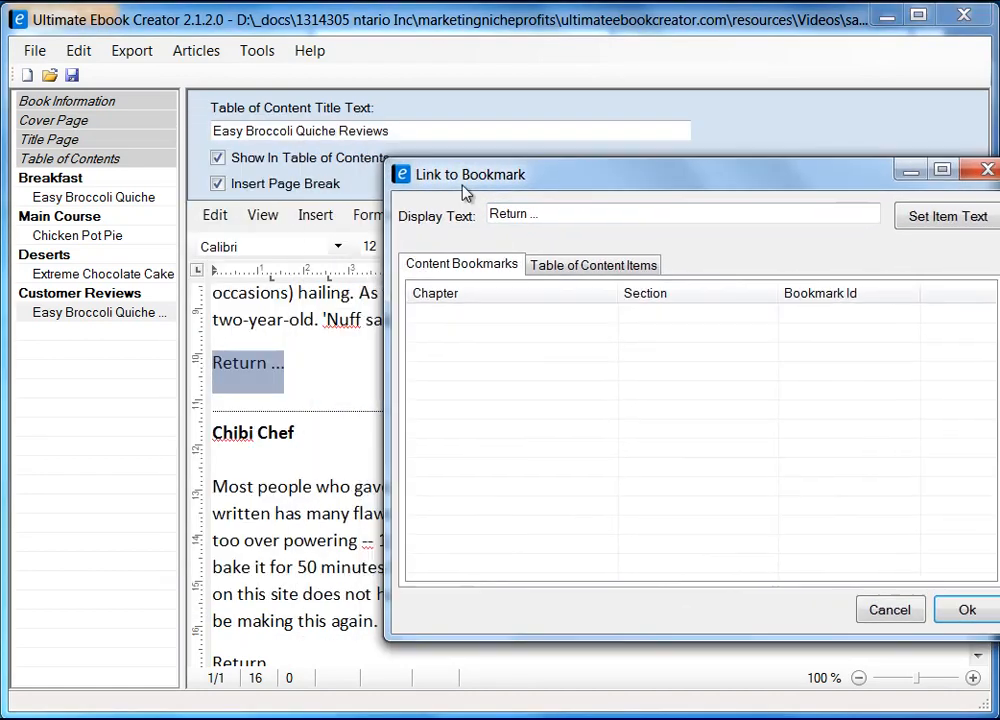
left_click(580, 265)
left_click(440, 352)
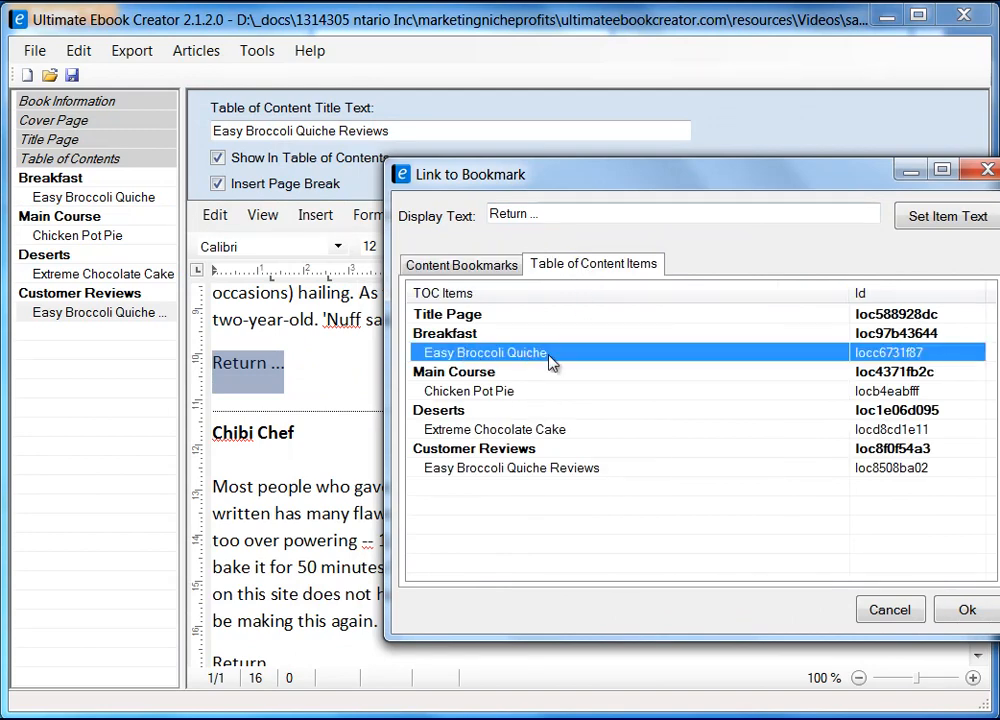
left_click(966, 609)
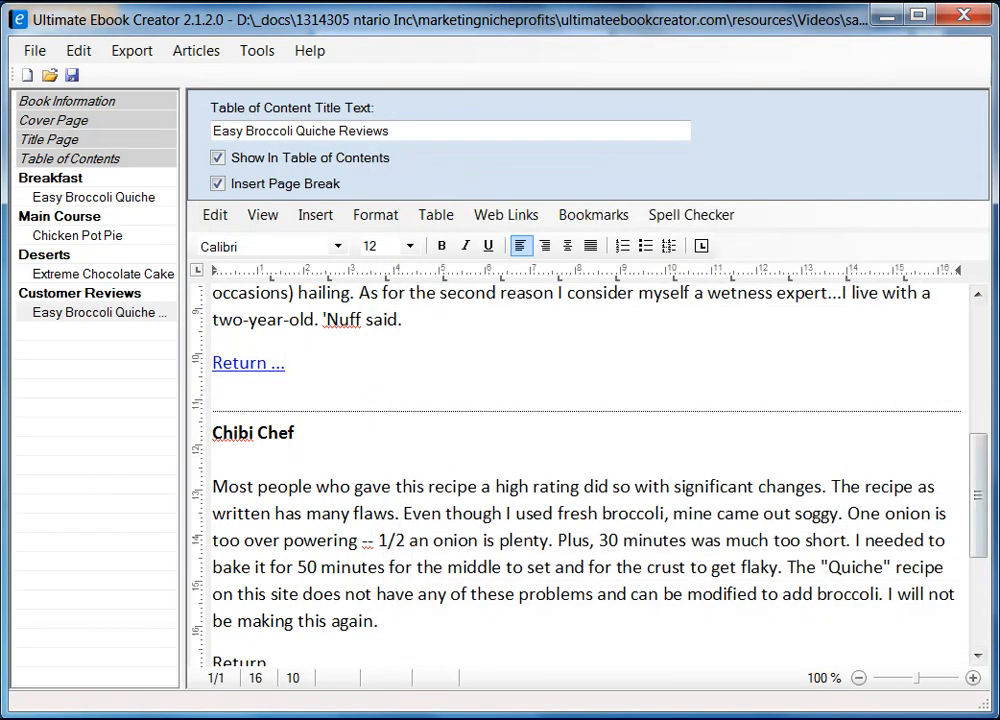
Link the second 'Return ...' line to Easy Broccoli Quiche too, then save the project.
left_click_drag(984, 492, 982, 562)
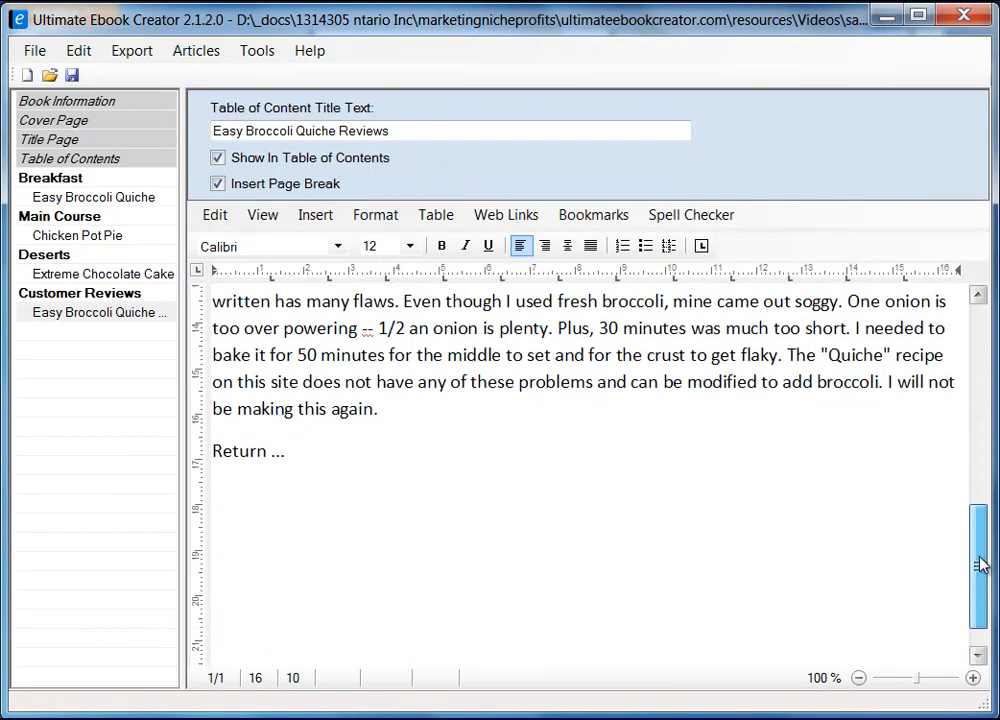
left_click(217, 451)
left_click_drag(217, 451, 287, 451)
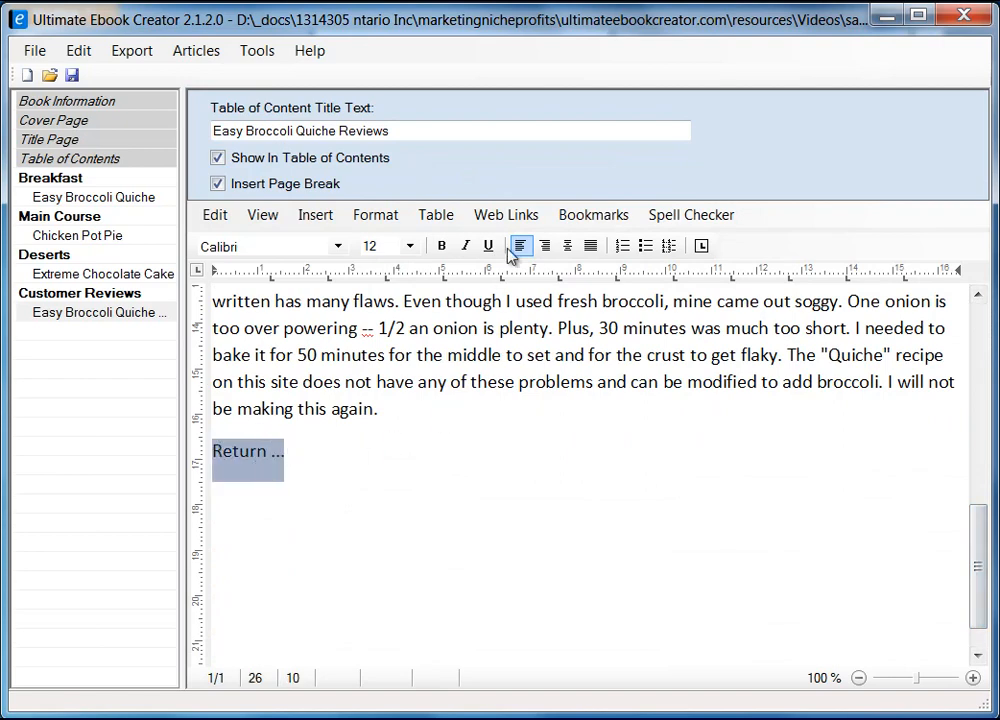
left_click(628, 218)
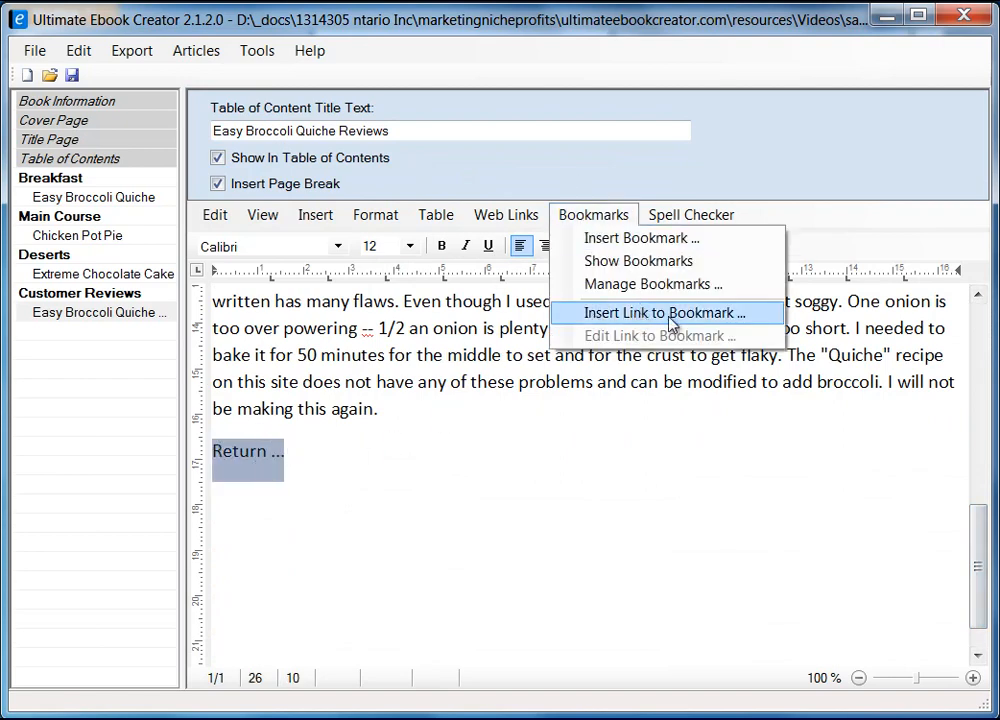
left_click(669, 316)
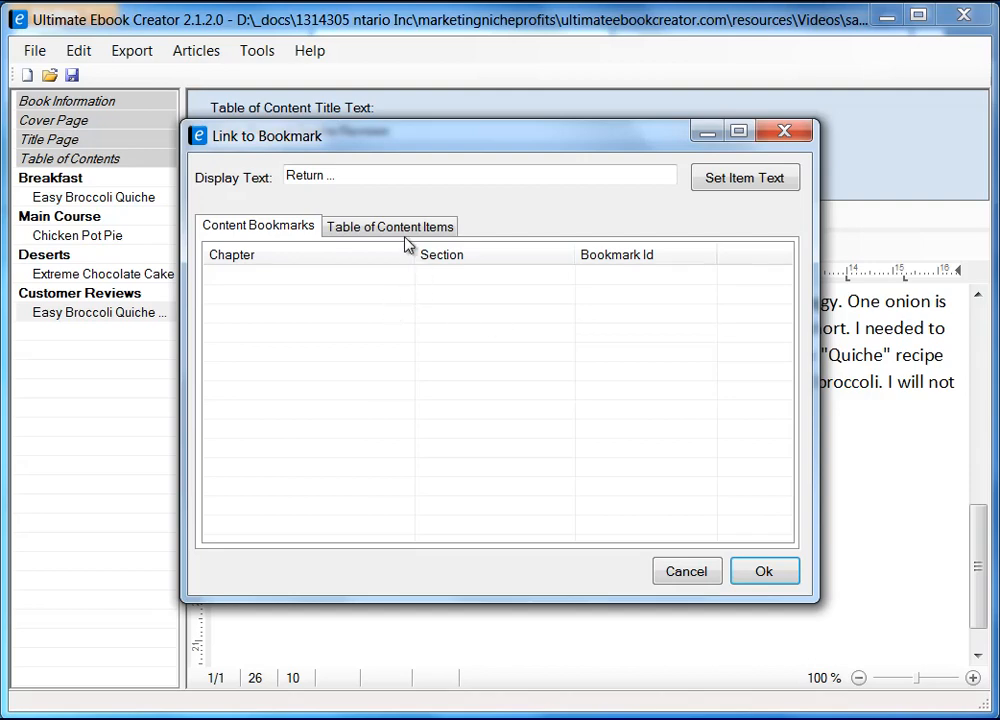
left_click(400, 231)
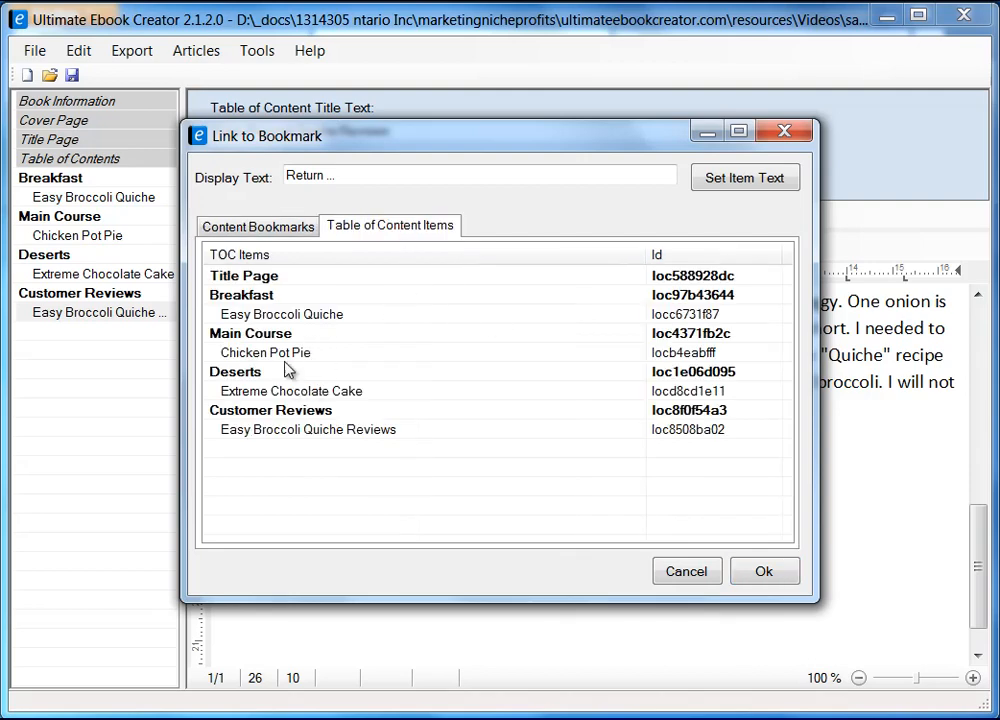
left_click(277, 316)
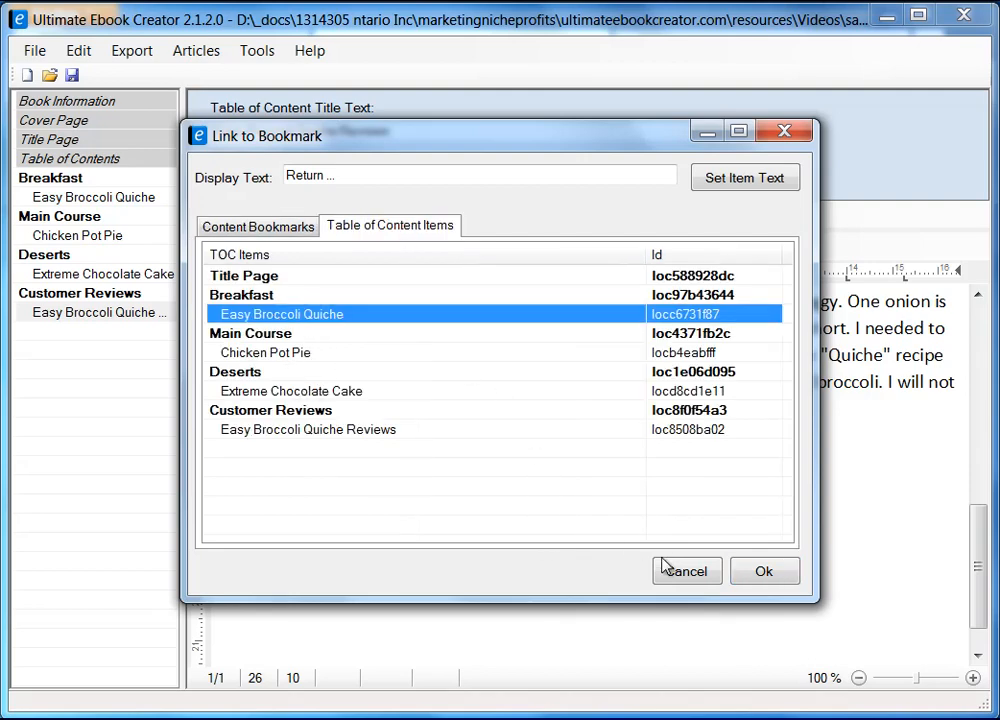
left_click(764, 571)
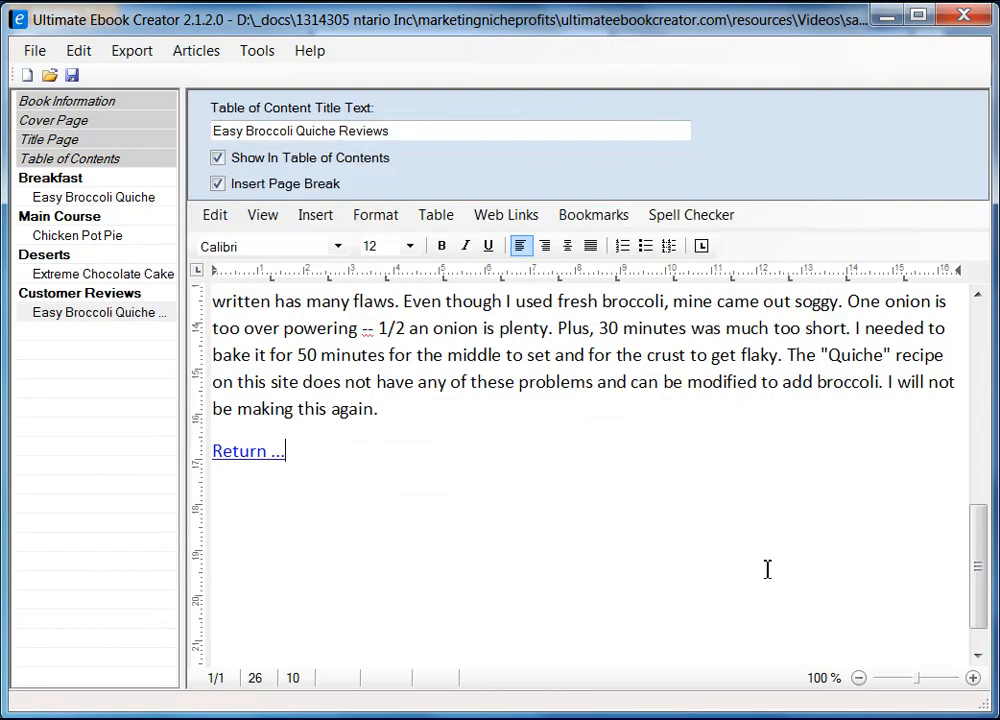
left_click(72, 75)
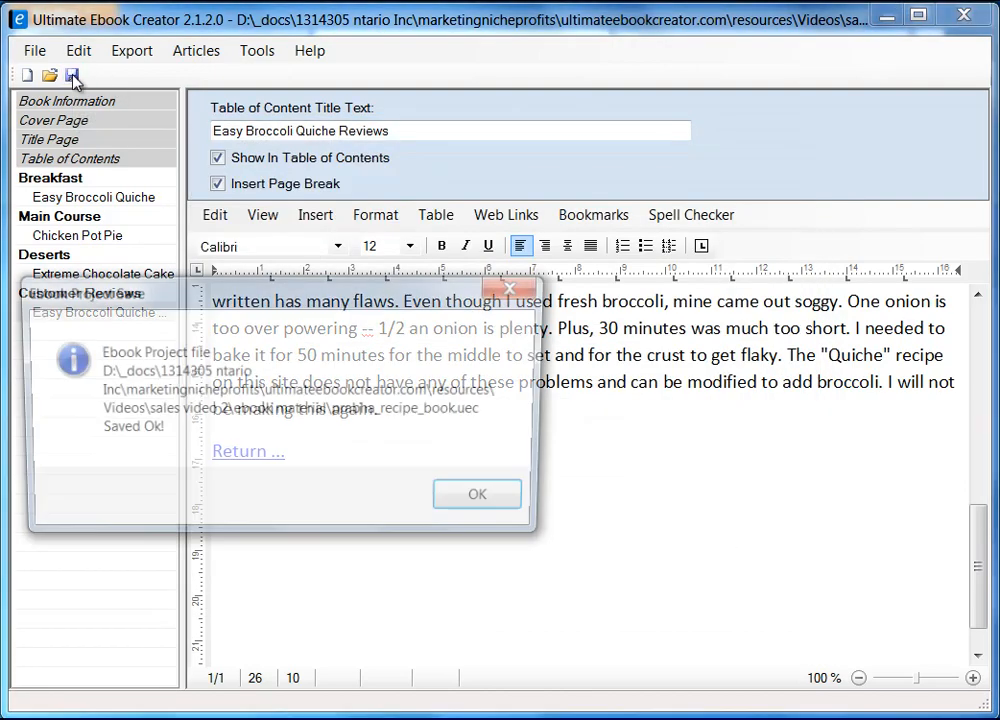
Dismiss the Saved message and check the Breakfast, Main Course, recipe and Reviews pages.
left_click(490, 502)
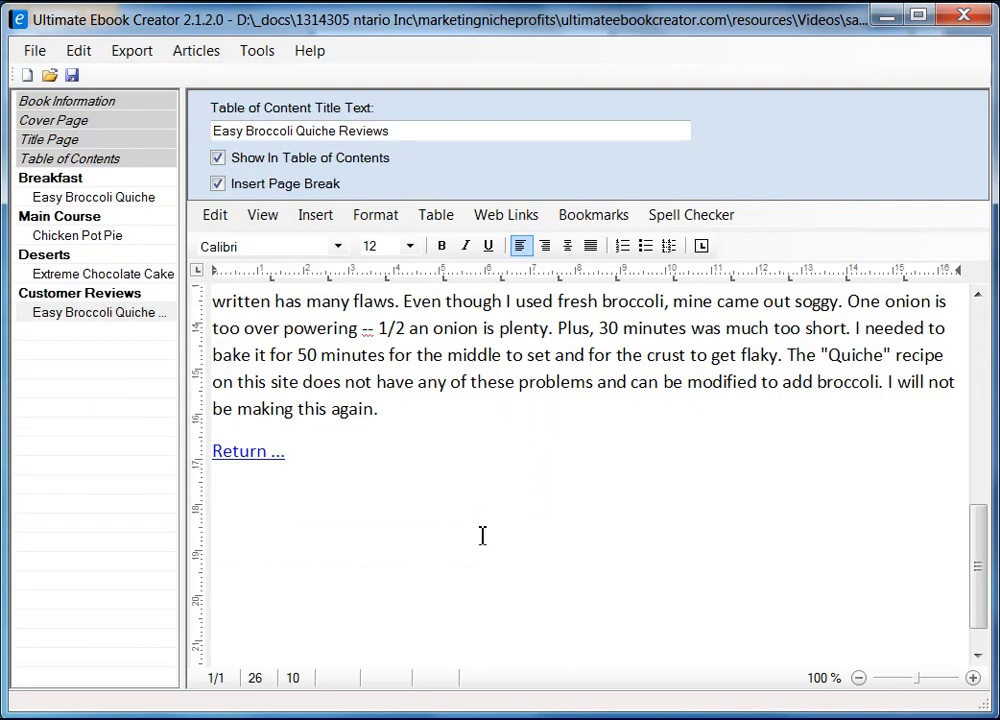
left_click_drag(982, 607, 984, 340)
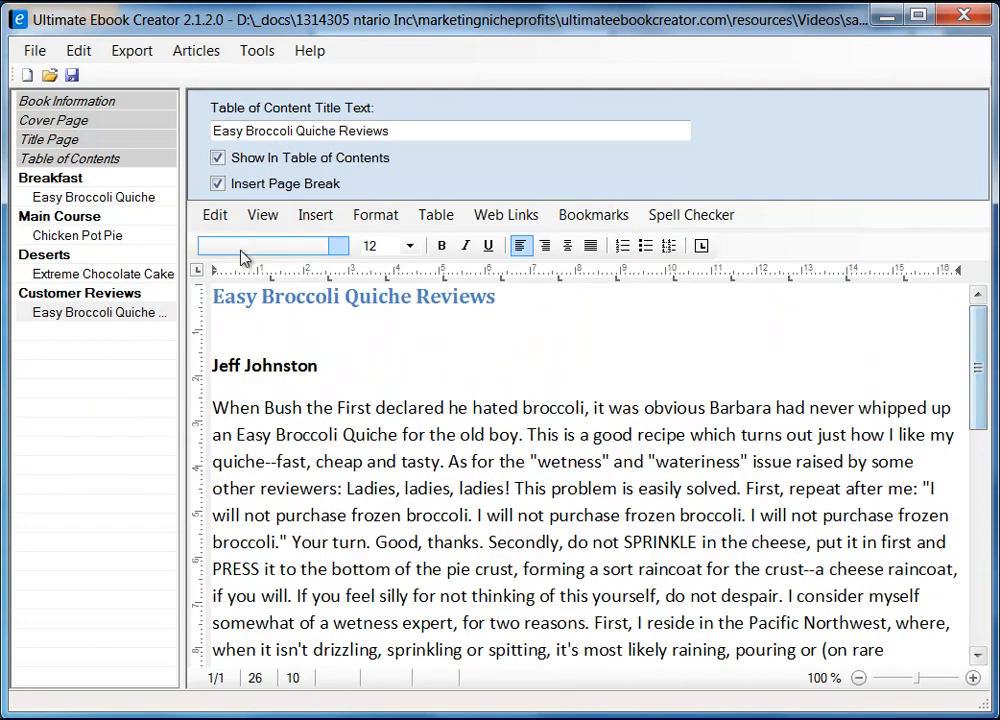
left_click(62, 177)
left_click(86, 199)
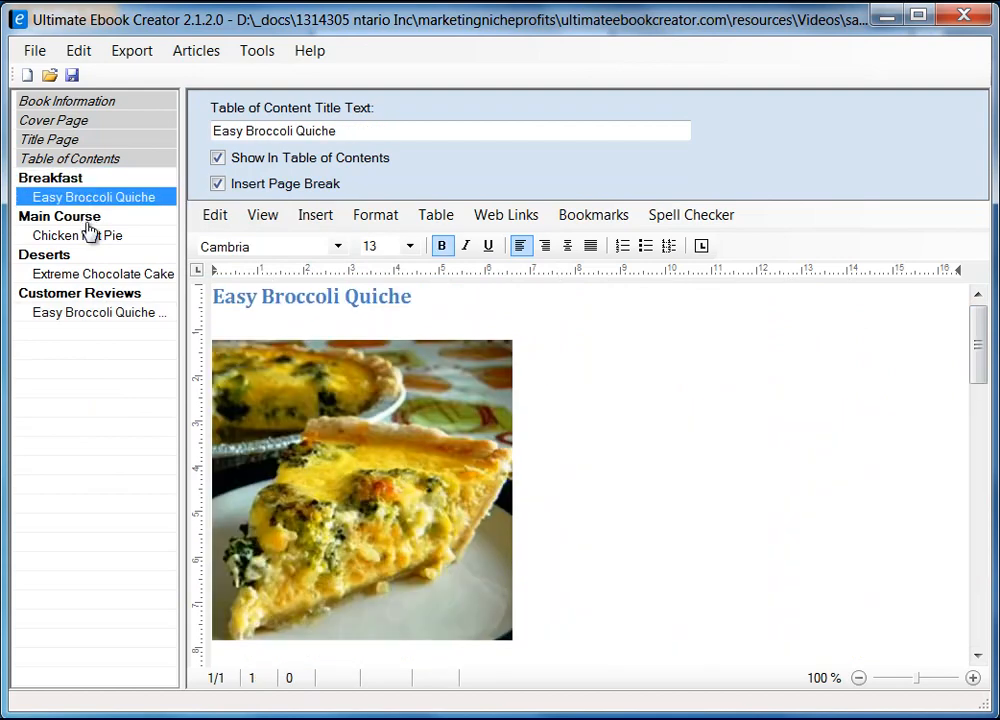
left_click(77, 216)
left_click(78, 236)
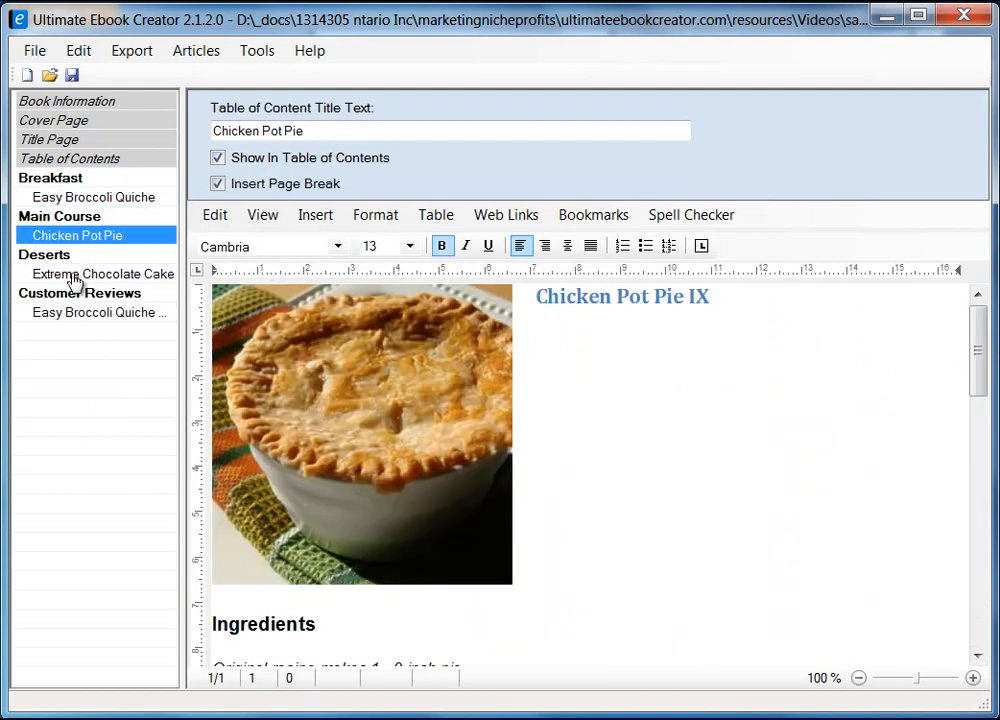
left_click(74, 276)
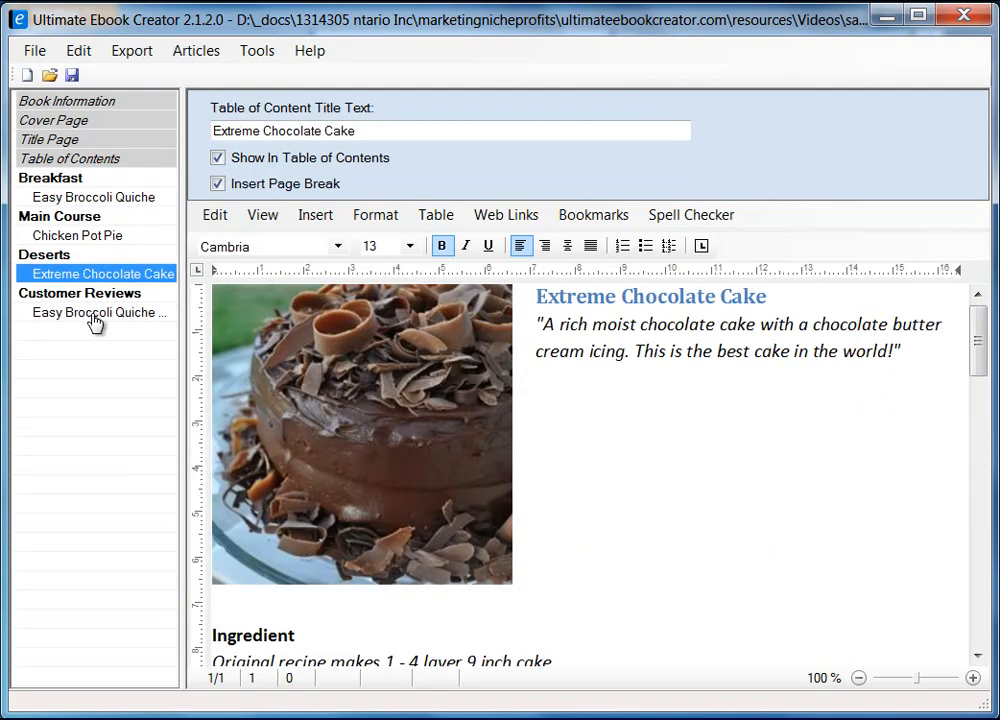
left_click(95, 313)
mouse_move(982, 379)
left_mouse_down()
mouse_move(984, 587)
mouse_move(978, 355)
left_mouse_up()
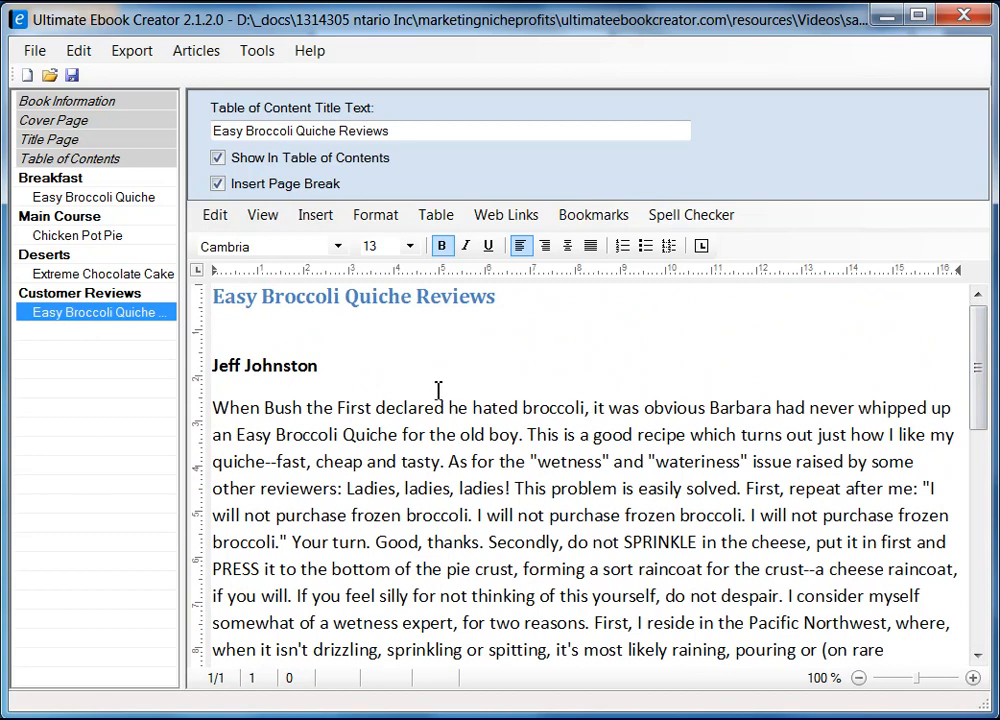
Browse the Format and Insert menus, then place the cursor on the blank line under the reviews title.
left_click(375, 214)
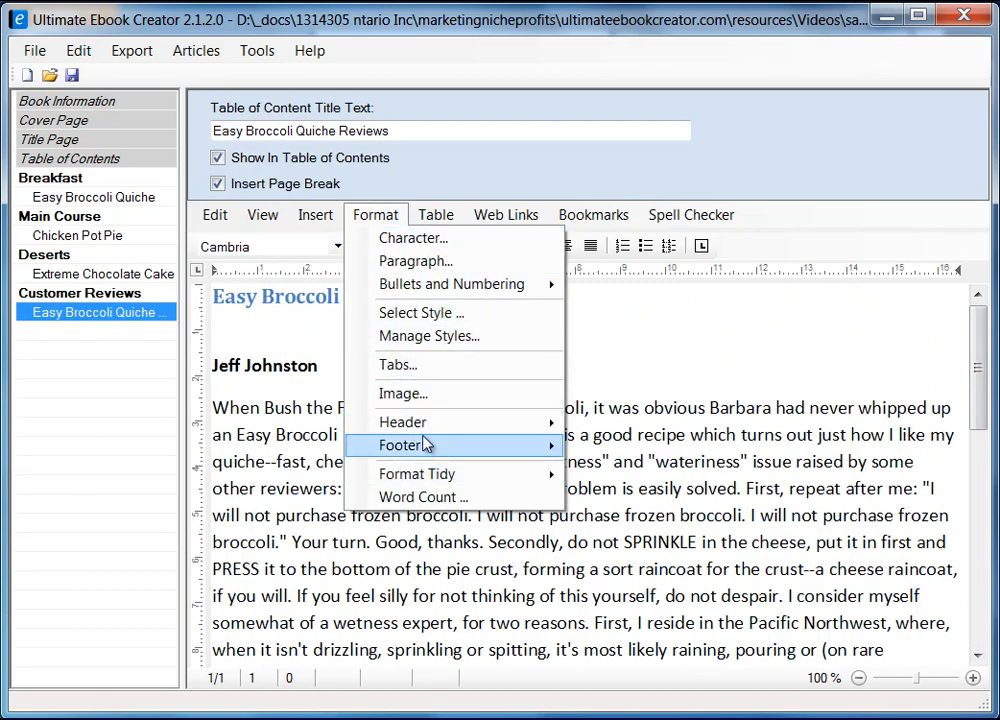
mouse_move(436, 447)
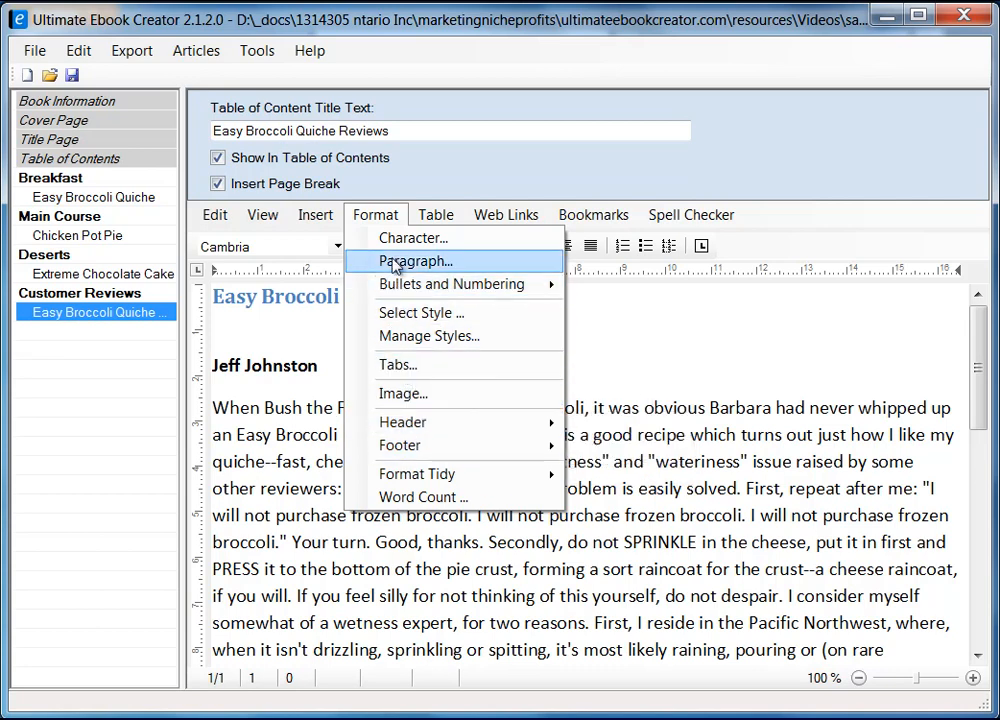
mouse_move(303, 222)
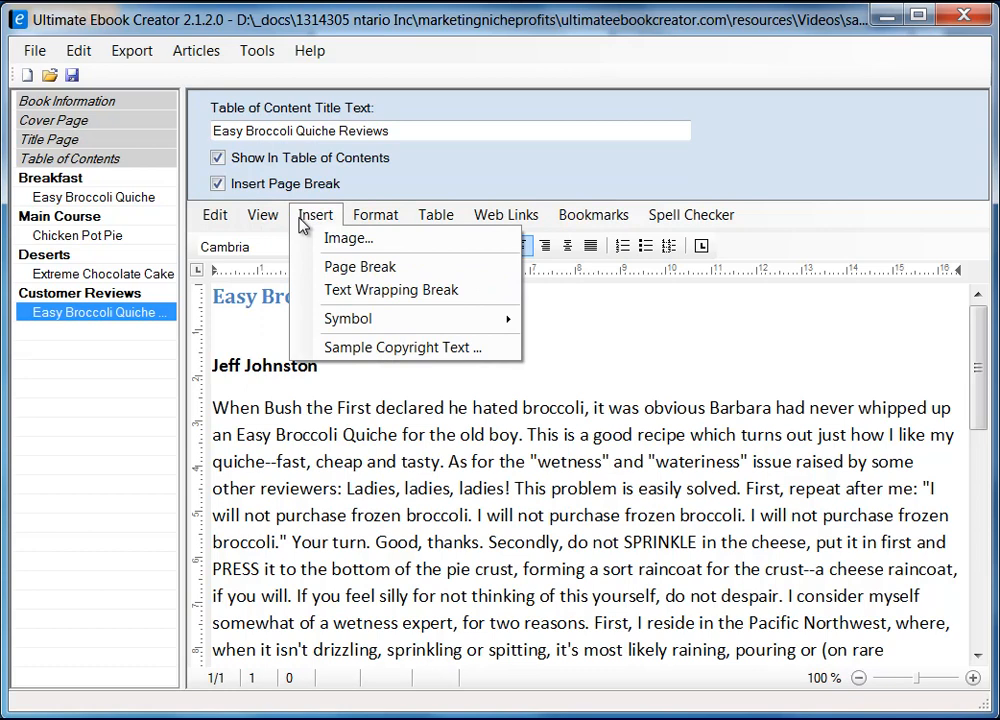
mouse_move(395, 322)
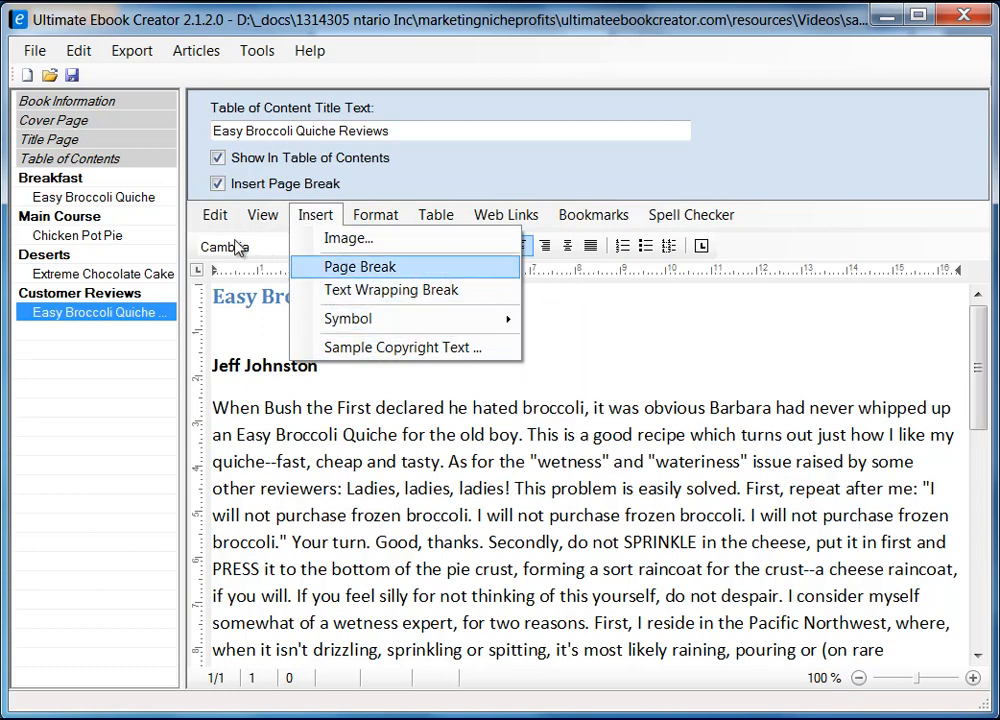
mouse_move(263, 216)
left_click(678, 325)
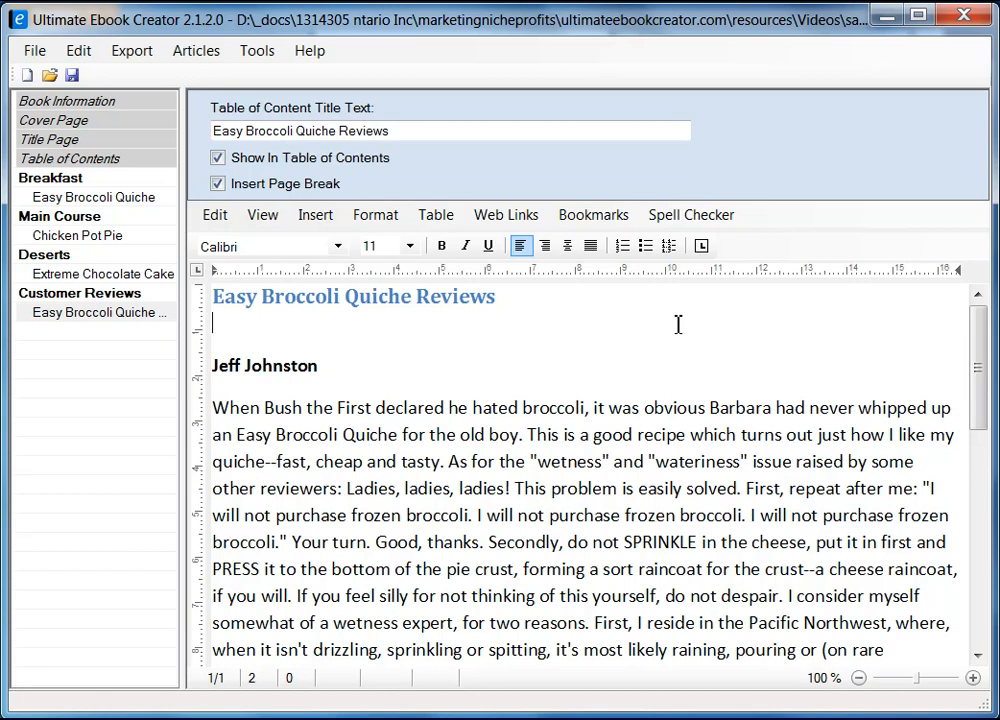
left_click(667, 324)
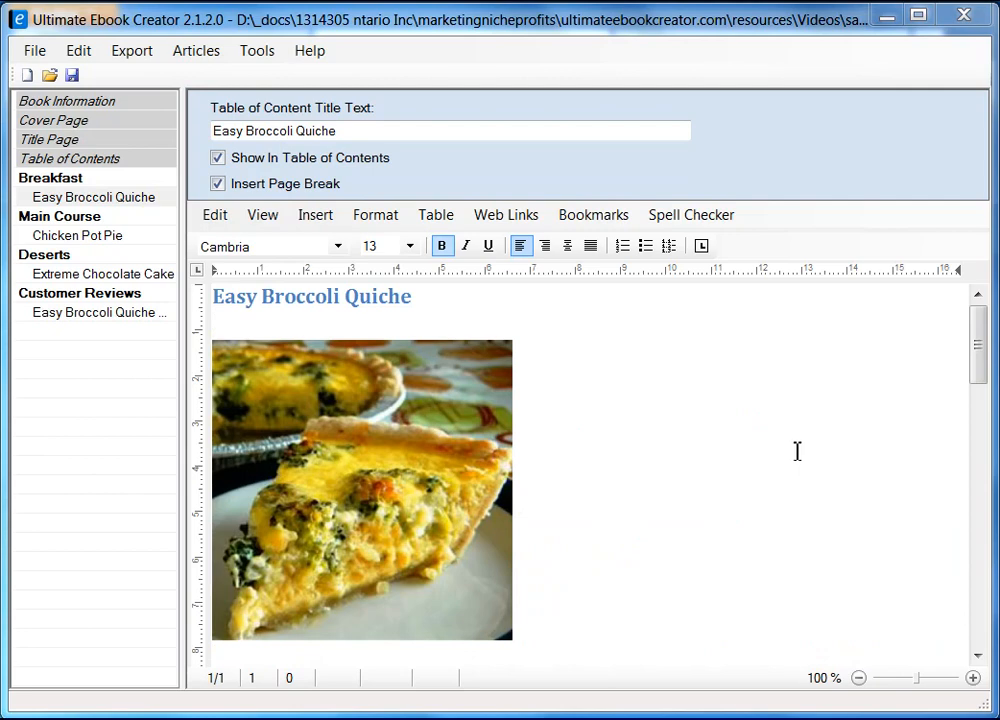
Export the book as Kindle MOBI, overwriting prabha_recipe_book.mobi in the ebook material folder.
left_click(134, 52)
mouse_move(203, 84)
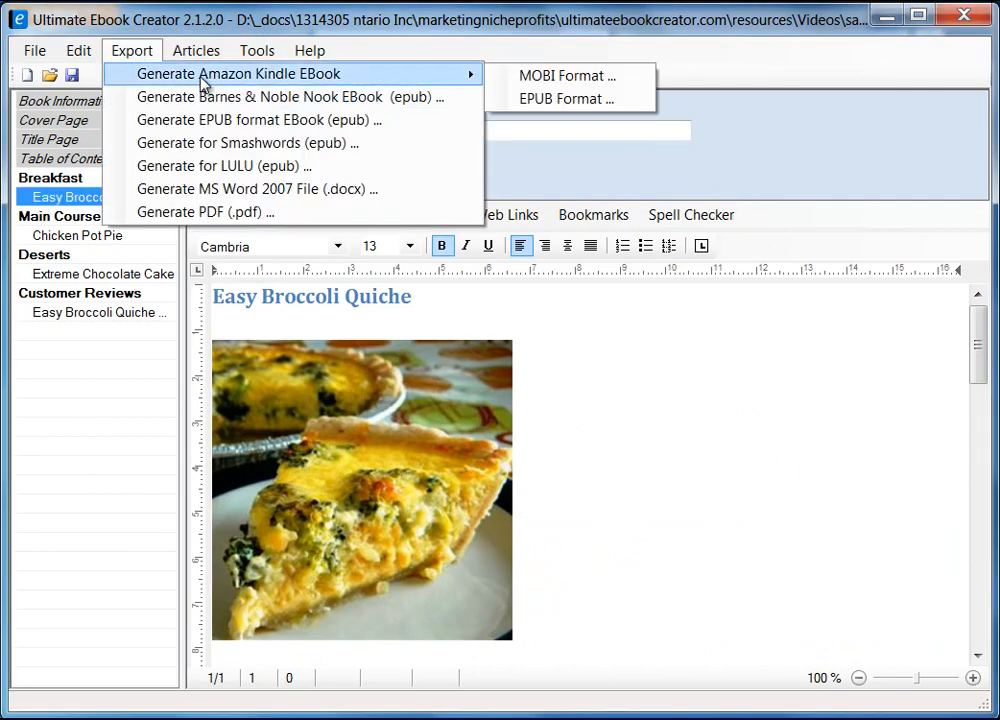
left_click(561, 85)
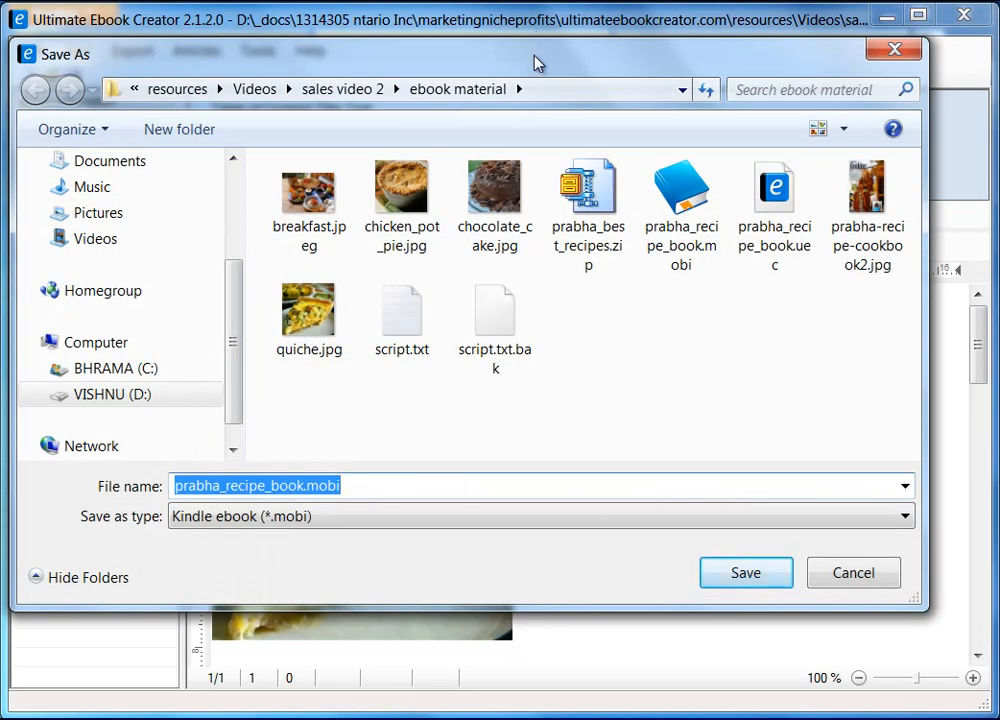
left_click_drag(535, 63, 558, 71)
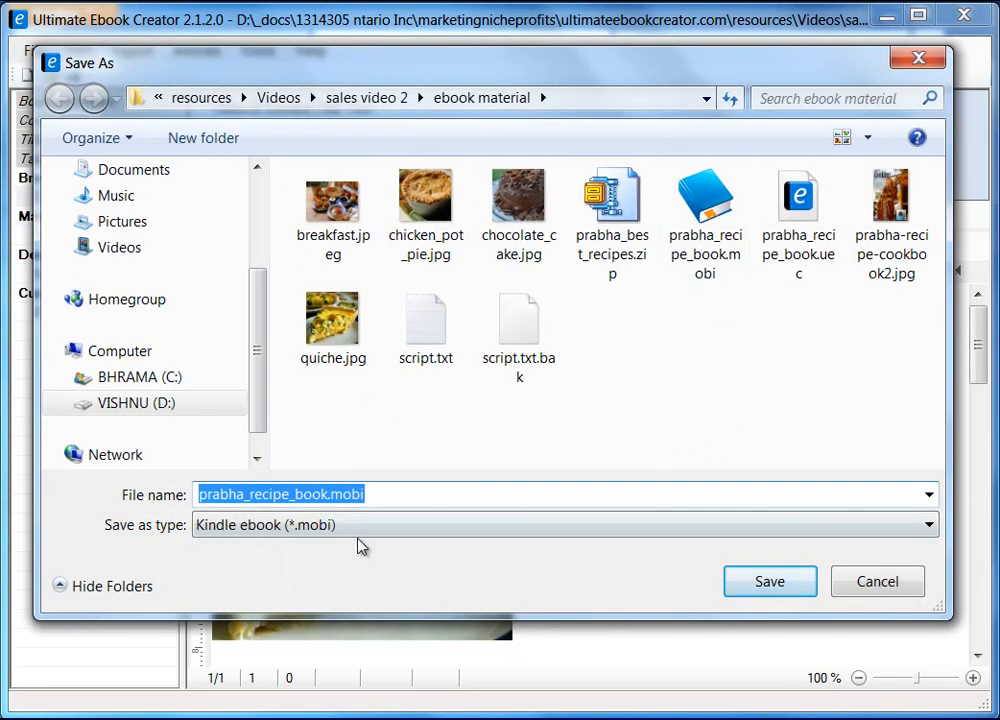
left_click(772, 583)
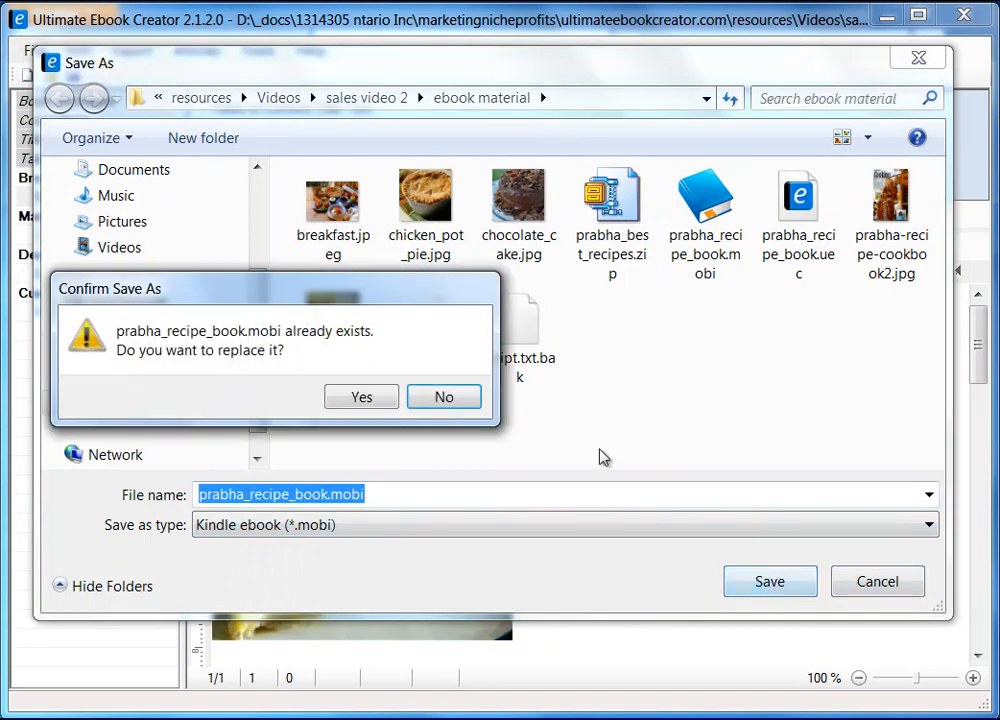
key("Return")
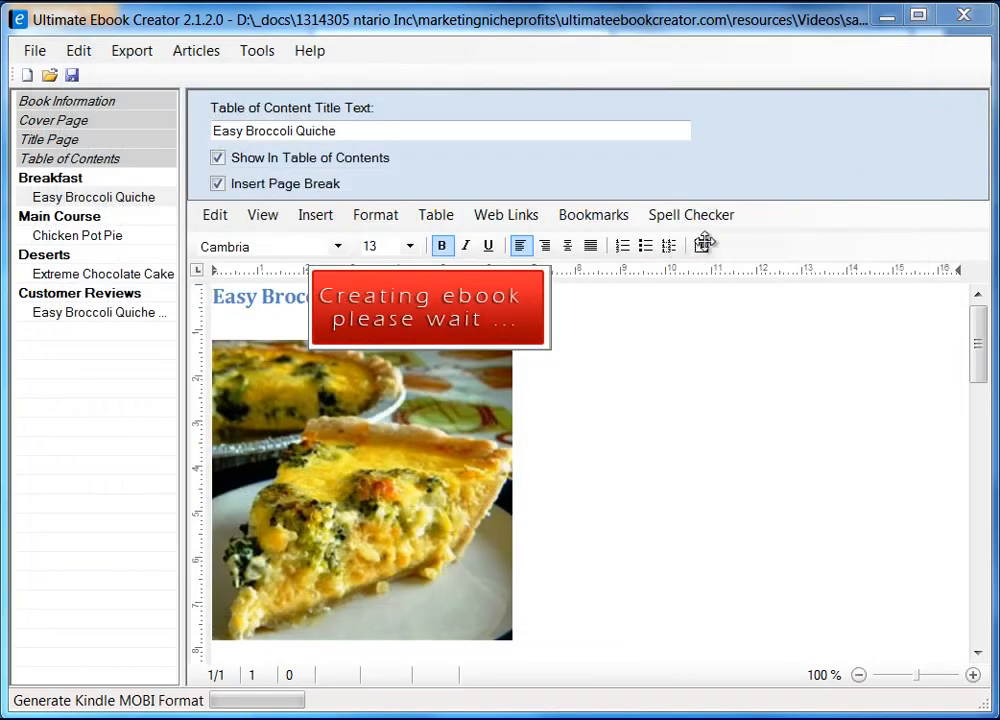
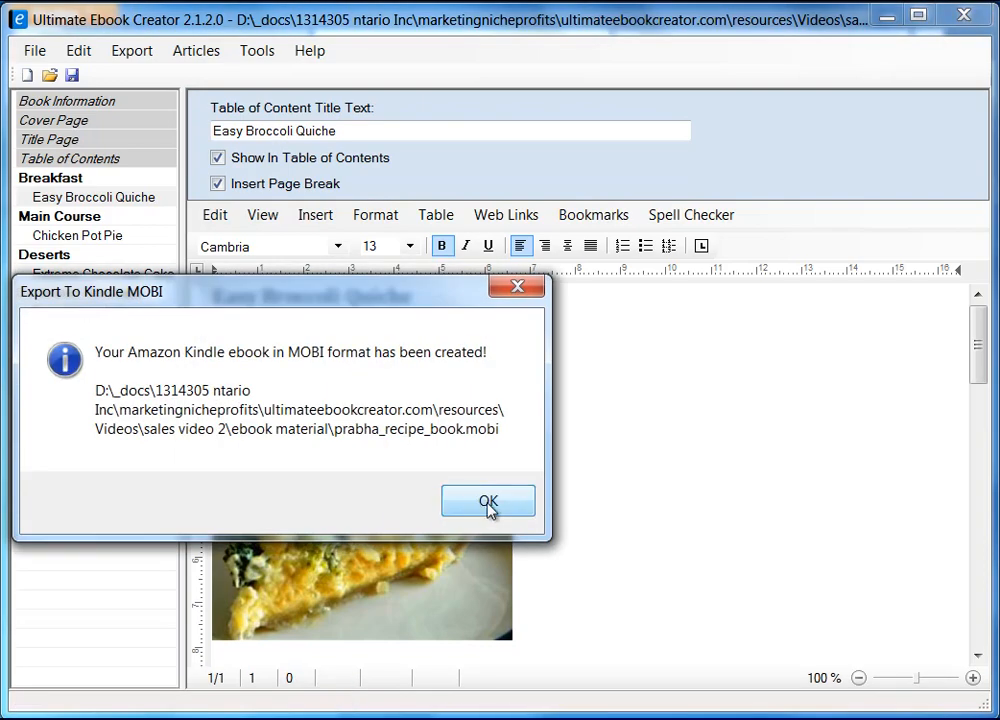
Close the confirmation that prabha_recipe_book.mobi was created.
left_click(486, 502)
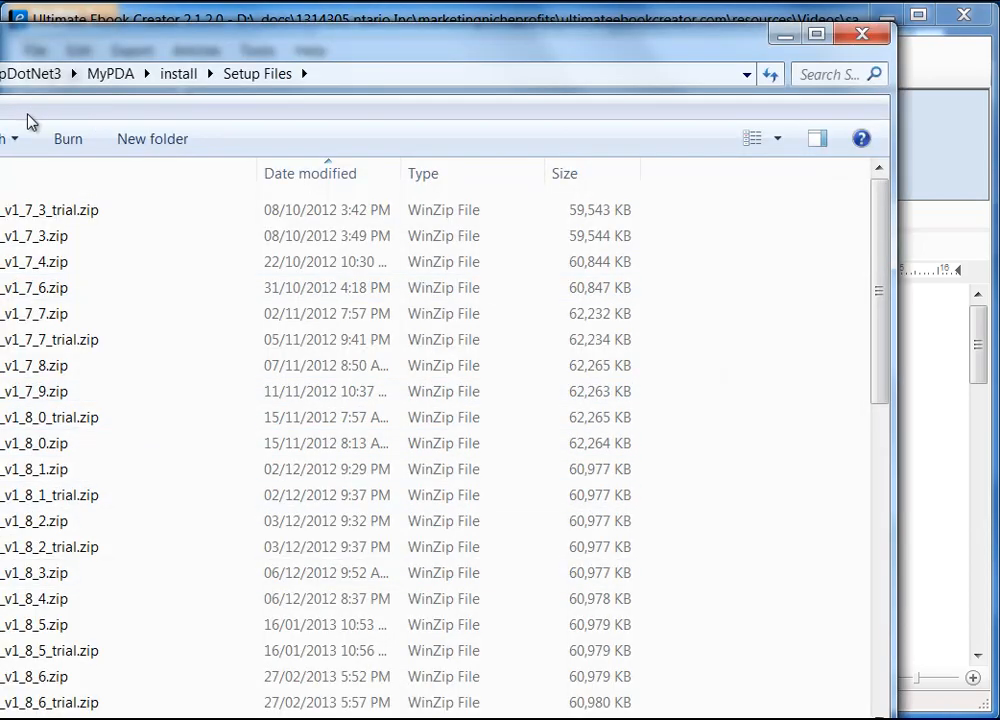
Bring up and widen the ebook material folder window, then start a blank Firefox tab.
left_click(550, 699)
left_click_drag(915, 521, 947, 521)
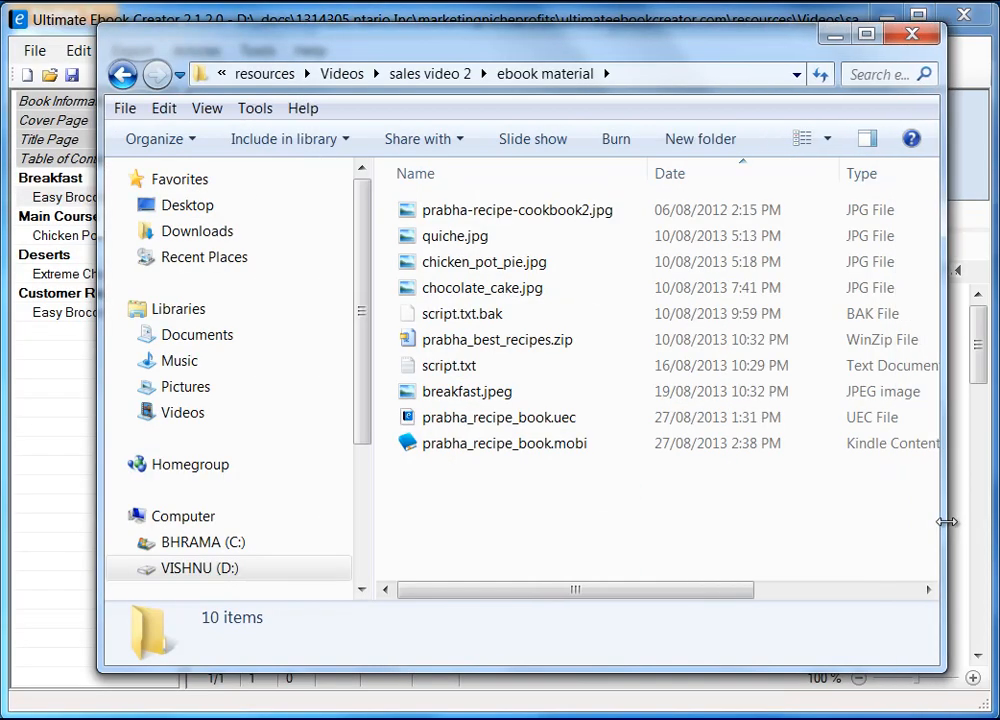
left_click_drag(511, 45, 485, 33)
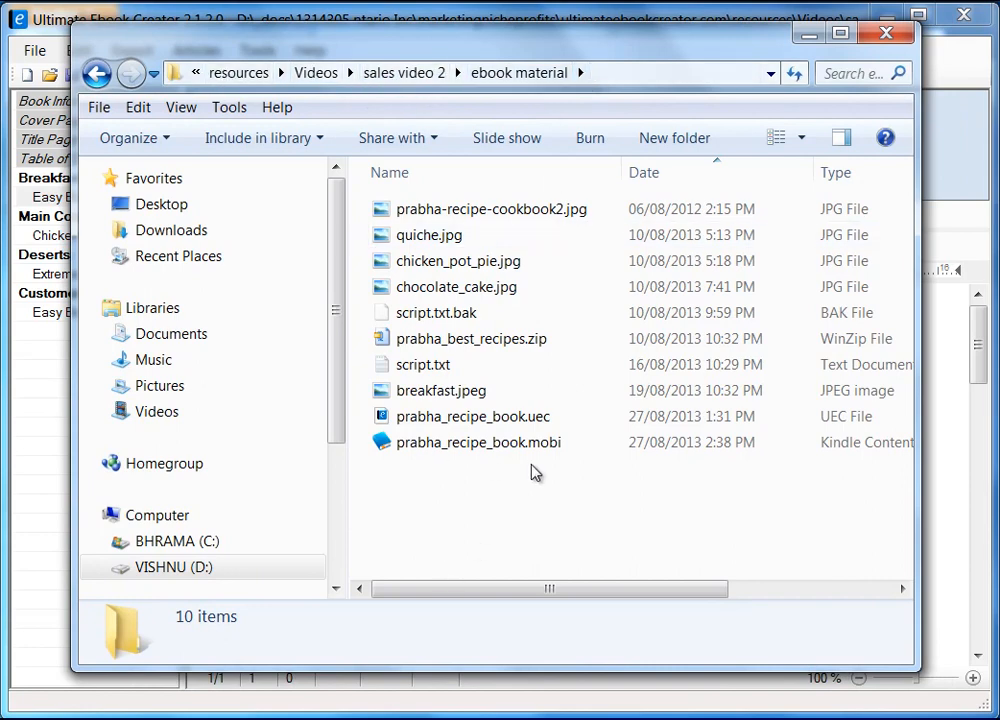
mouse_move(490, 448)
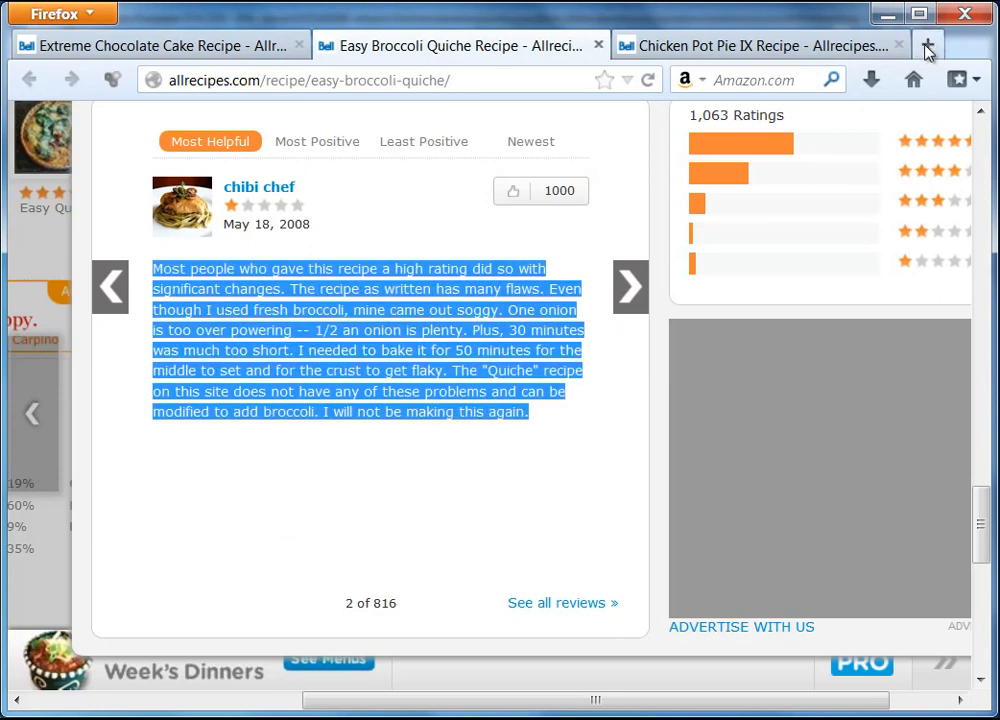
left_click(928, 47)
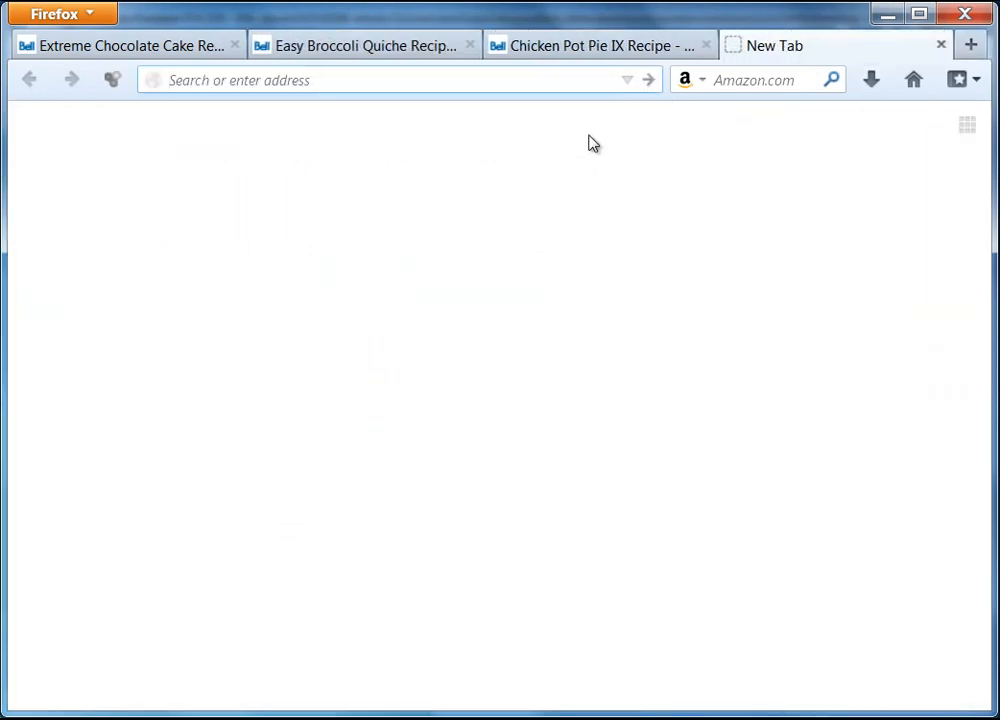
Search Google for 'kindle desktop reader', view Amazon's Kindle for PC page, then close it.
left_click(913, 79)
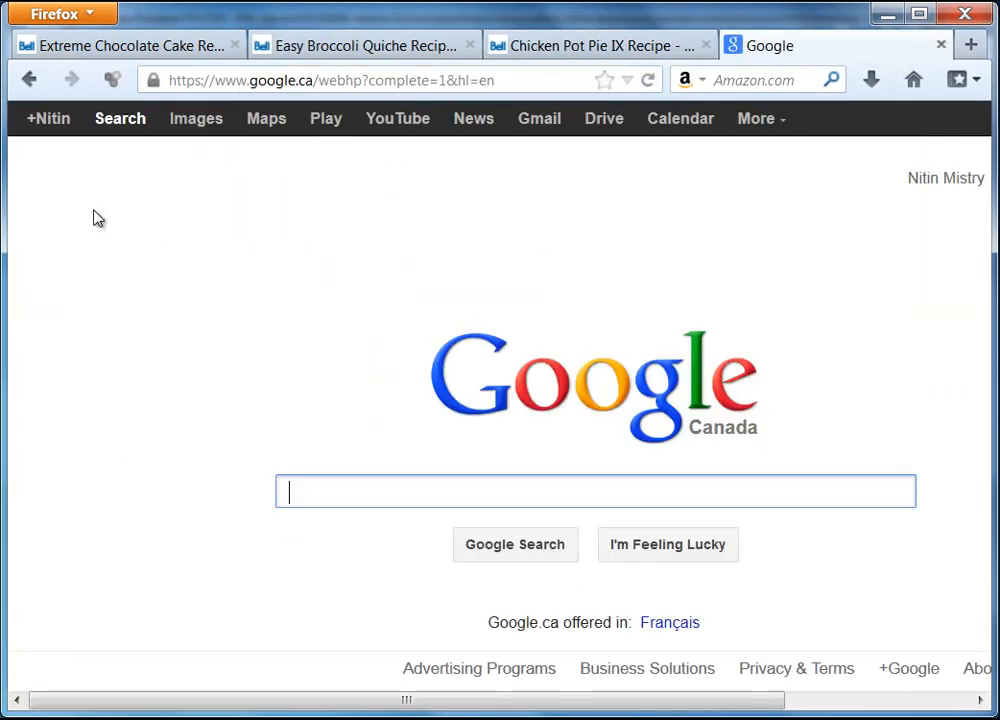
type("kindle")
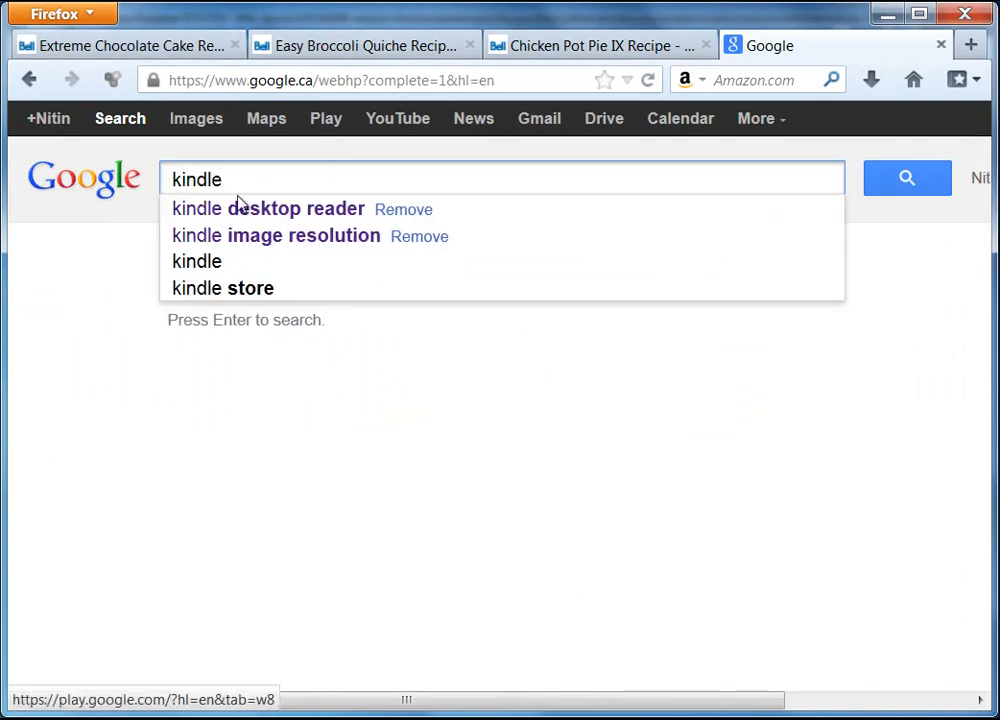
left_click(267, 218)
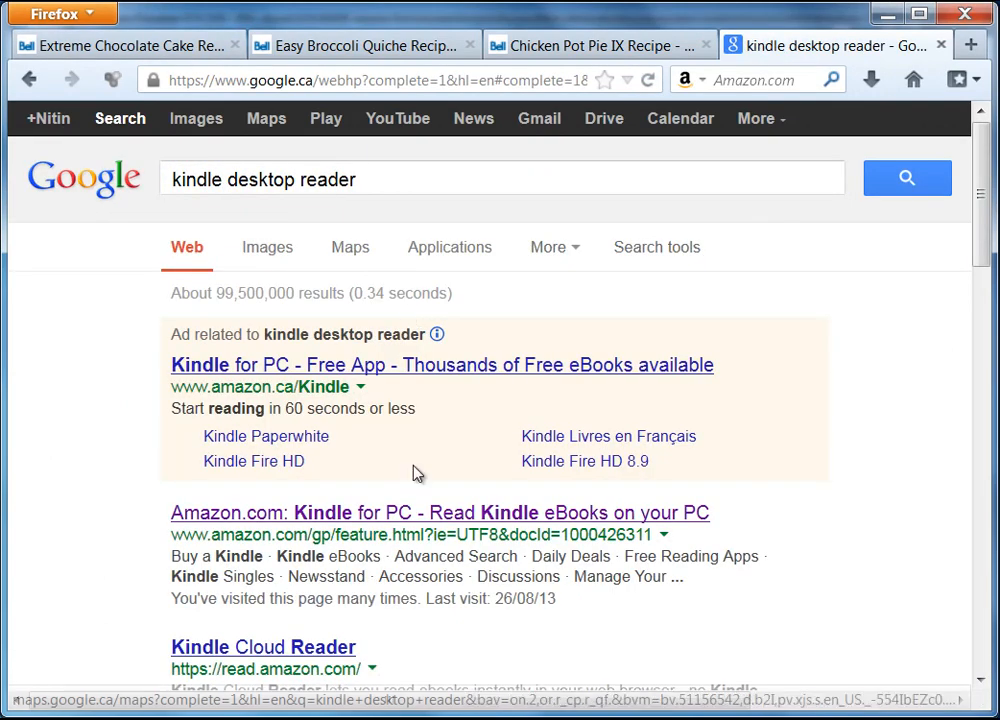
left_click(409, 519)
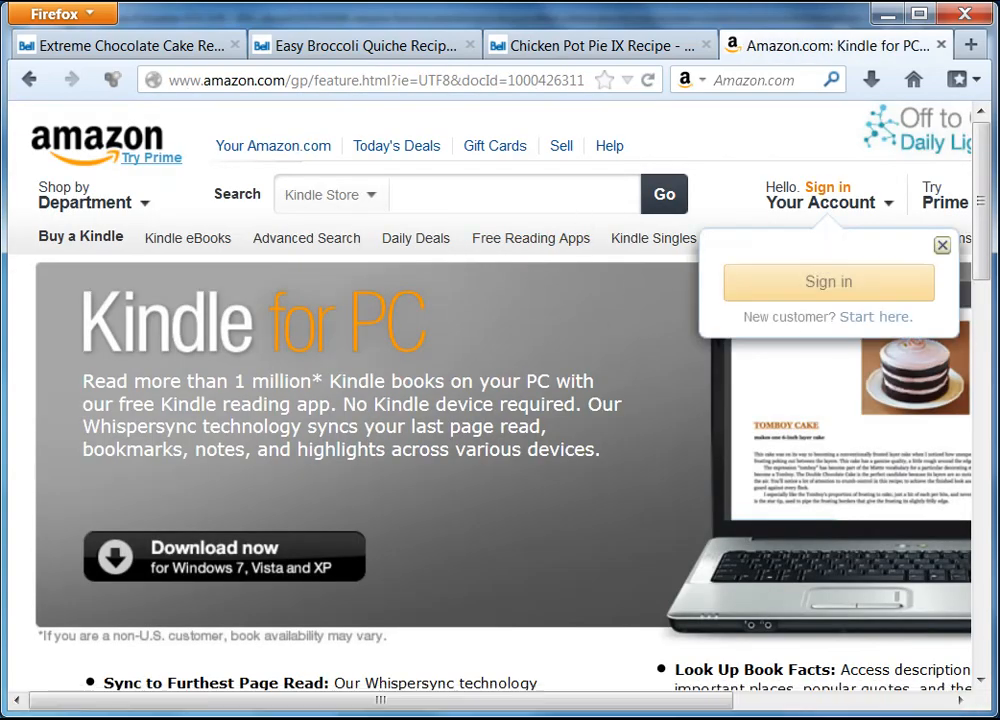
left_click_drag(975, 216, 991, 279)
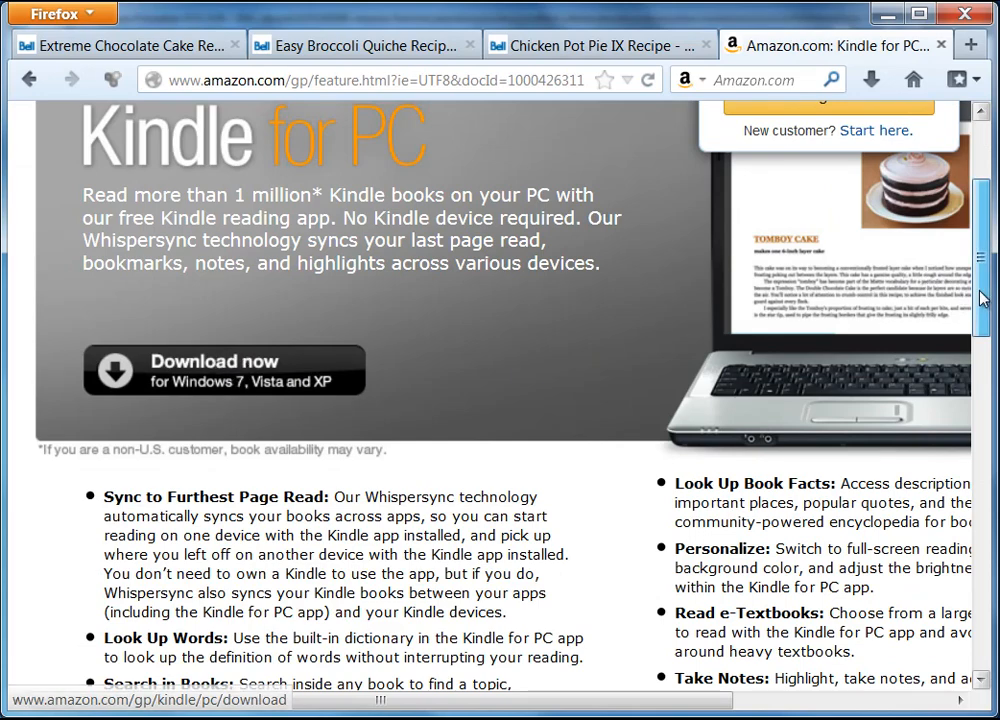
left_click_drag(984, 290, 984, 214)
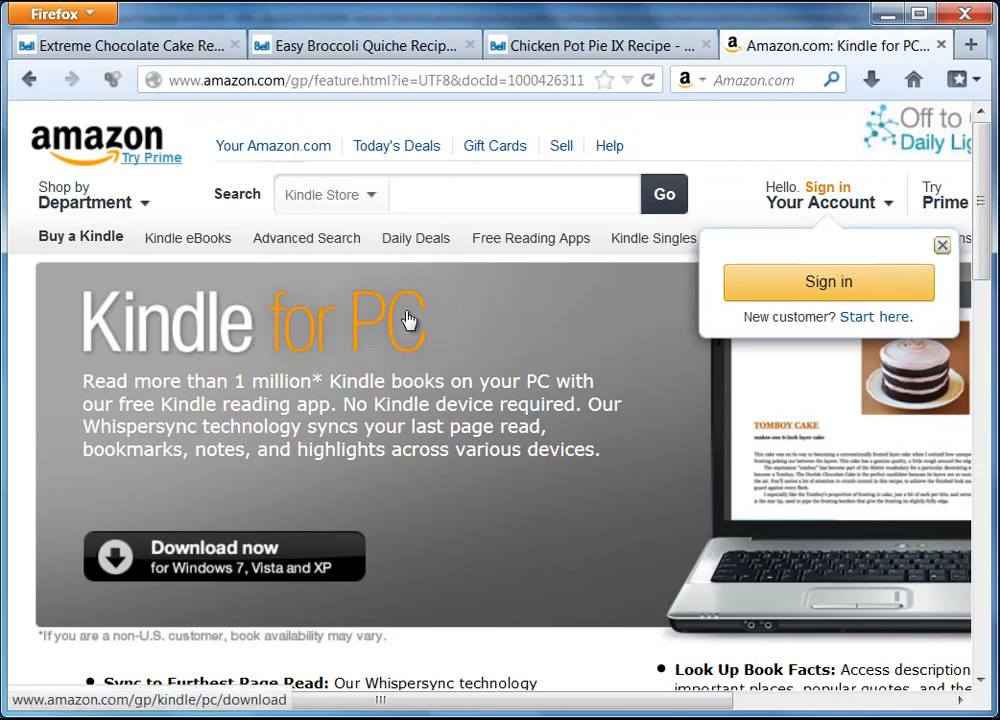
left_click(941, 45)
Minimize Firefox and open prabha_recipe_book.mobi from the ebook material folder in Kindle for PC.
left_click(886, 14)
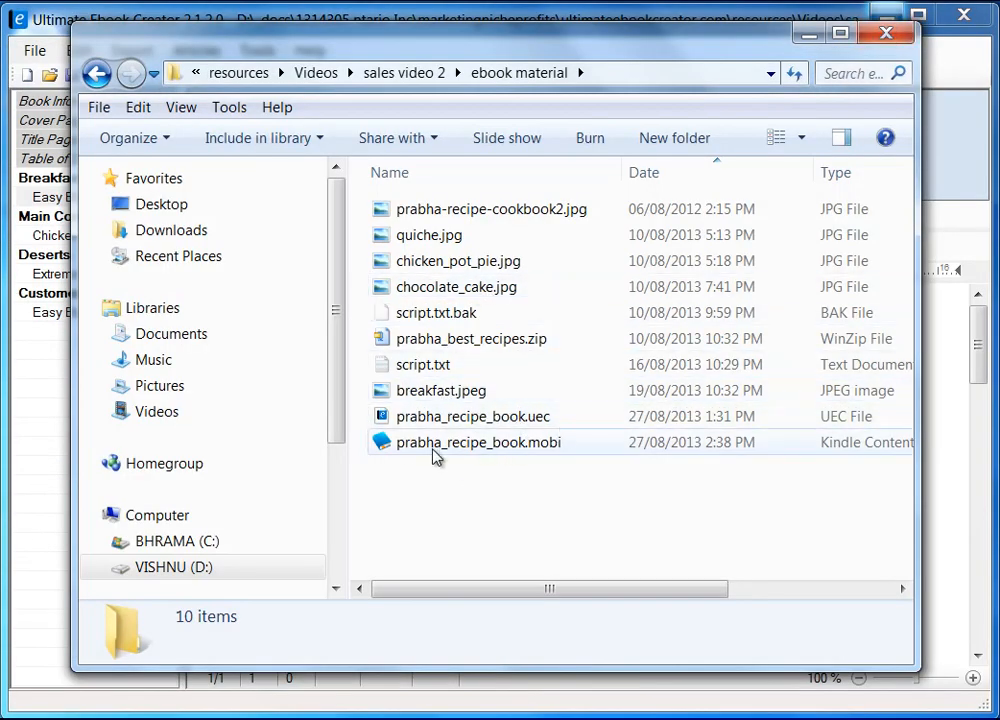
left_click(500, 451)
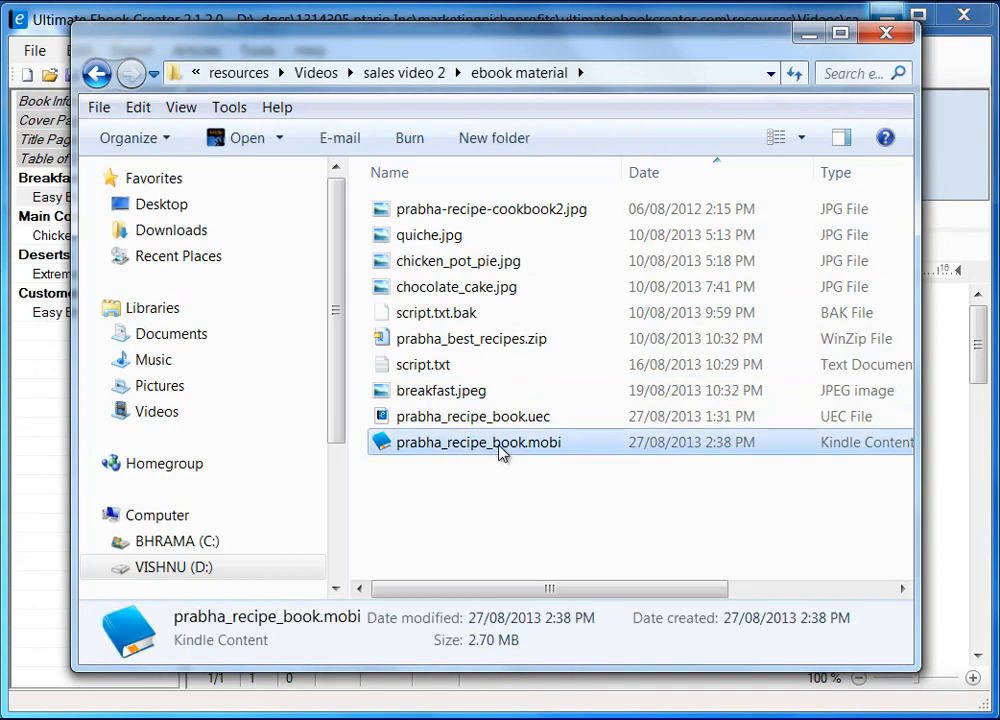
double_click(500, 451)
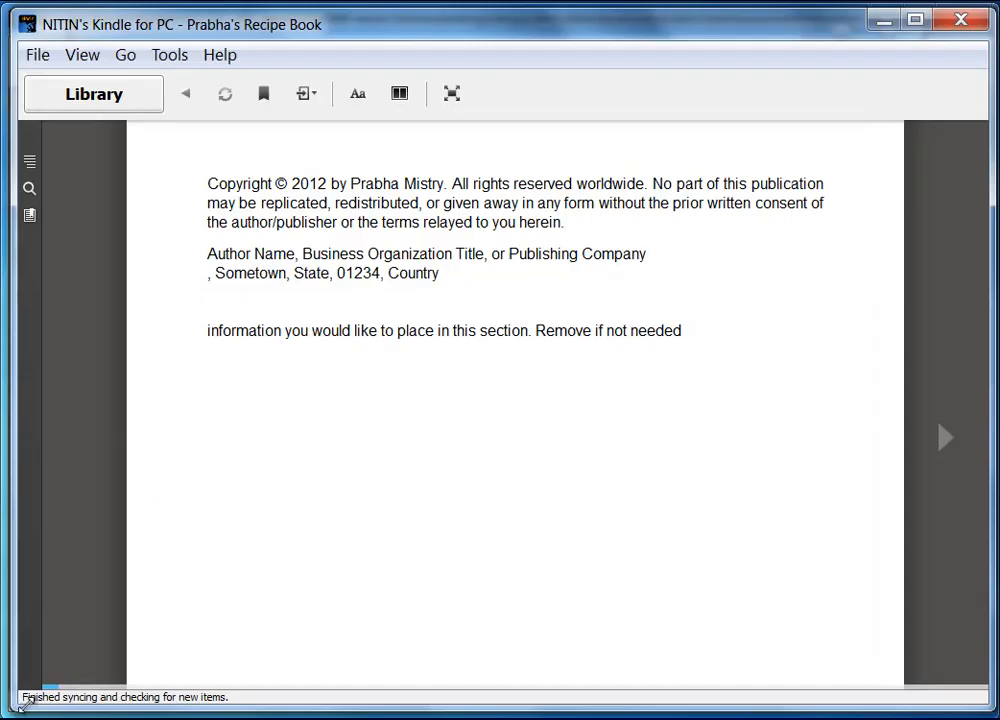
Resize the Kindle window to nearly full screen and turn back to the book's cover.
left_click_drag(12, 706, 38, 694)
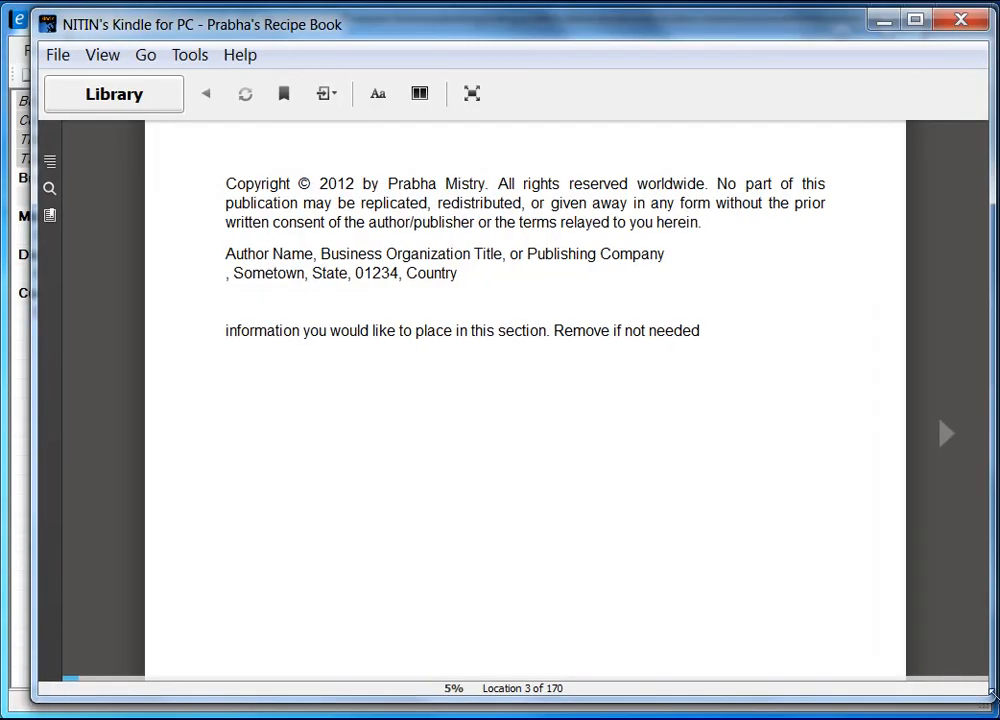
left_click_drag(989, 702, 974, 703)
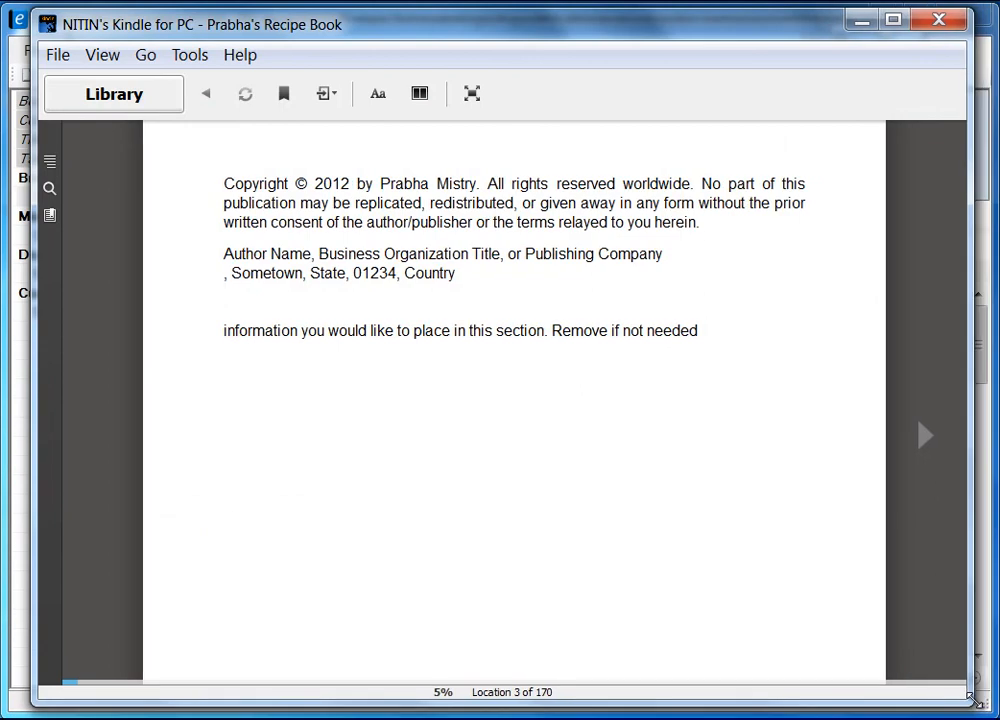
left_click_drag(971, 698, 574, 571)
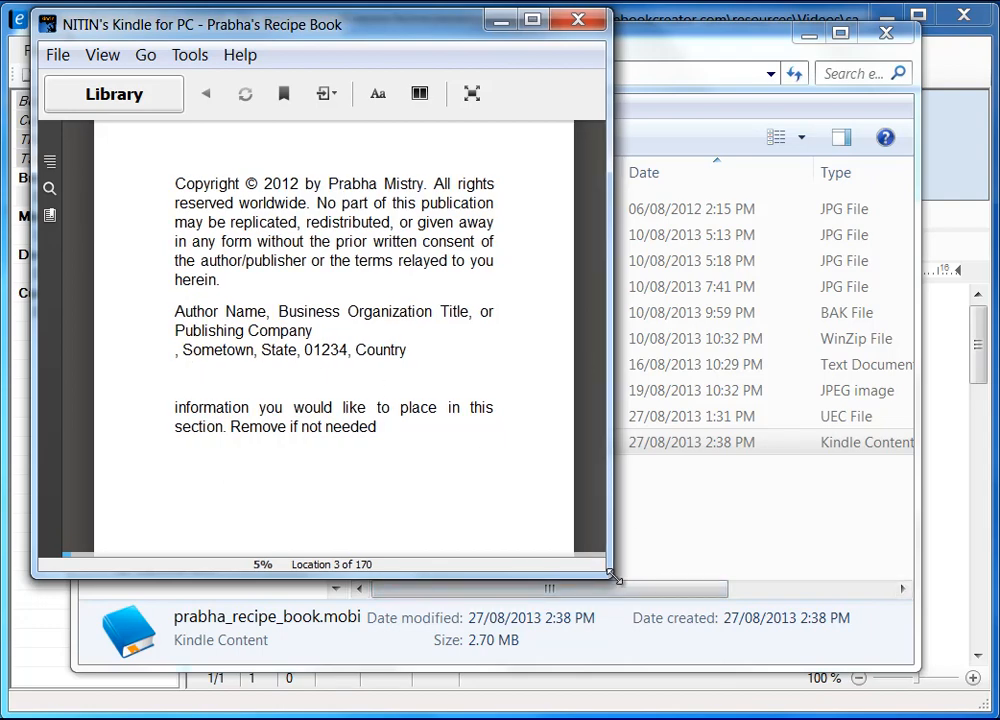
left_click_drag(612, 578, 988, 706)
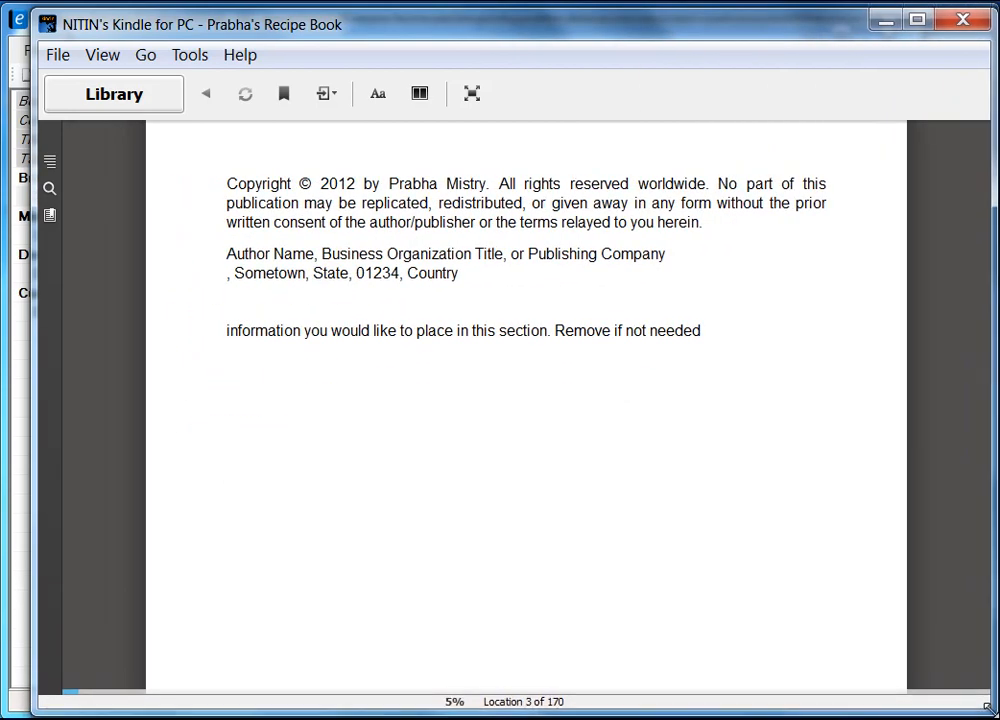
left_click_drag(39, 632, 7, 616)
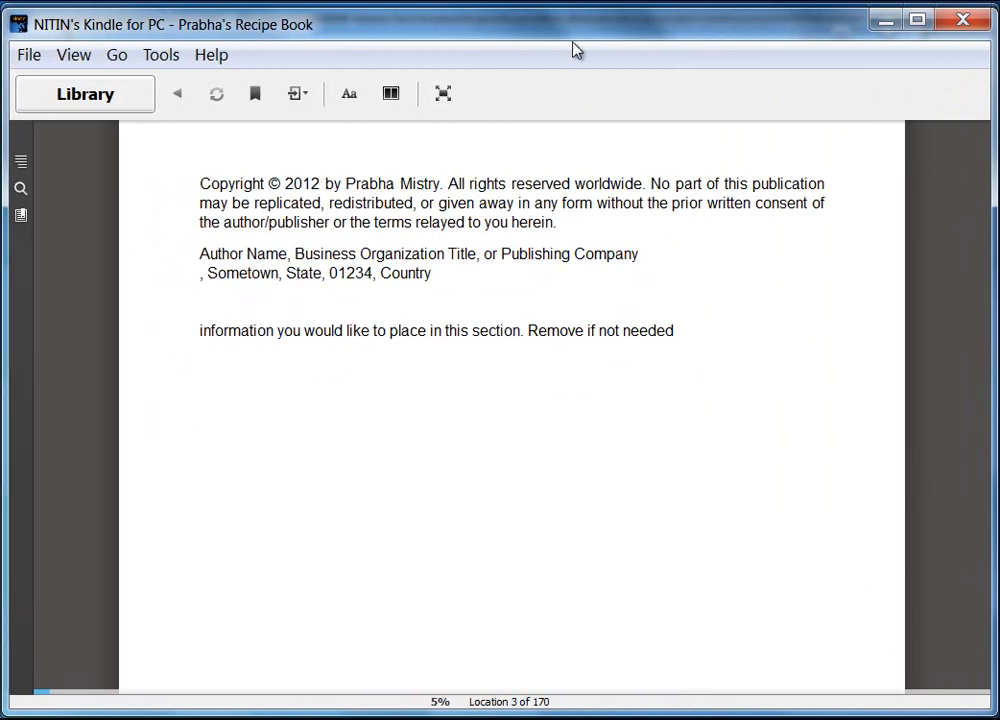
left_click_drag(571, 13, 571, 12)
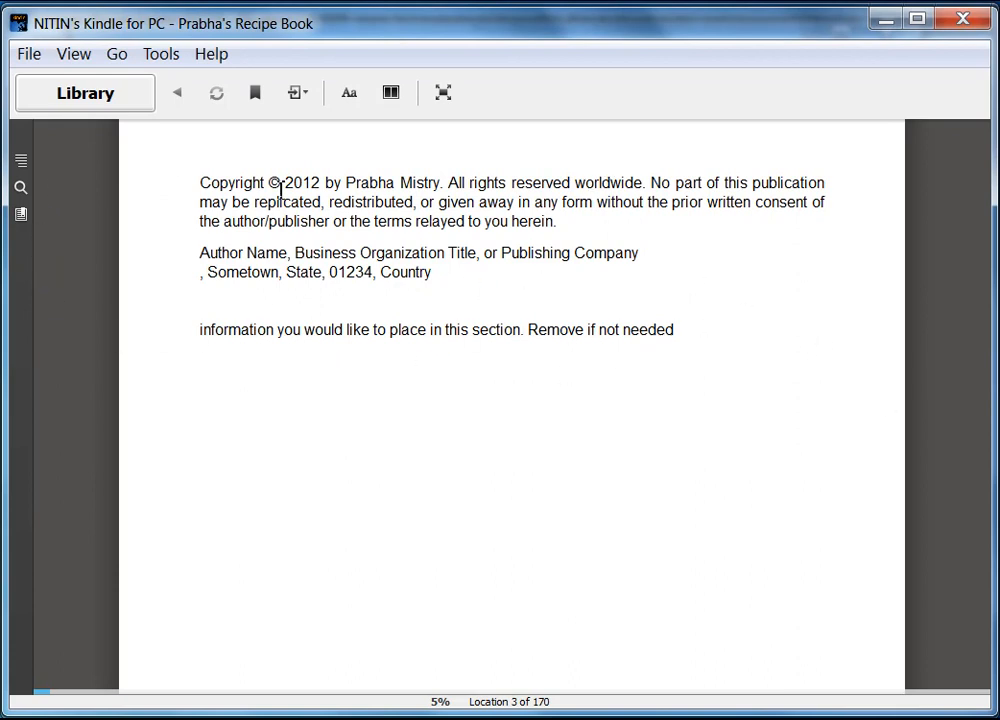
left_click(76, 446)
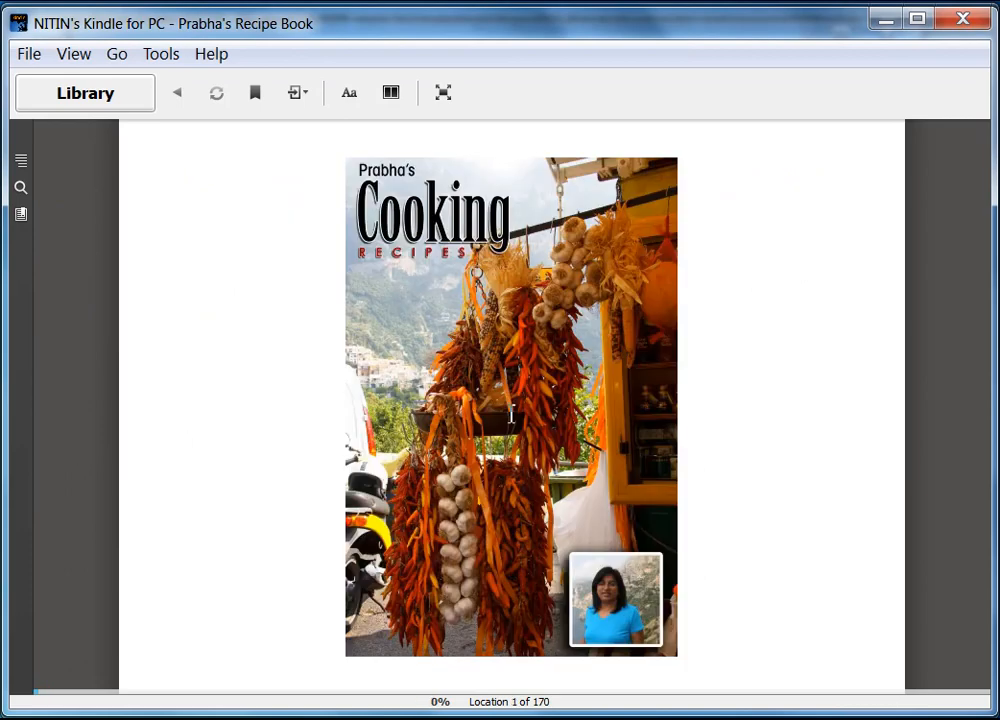
Go to the Table of Contents, jump to Breakfast, and page through the Easy Broccoli Quiche recipe.
left_click(948, 451)
left_click(948, 451)
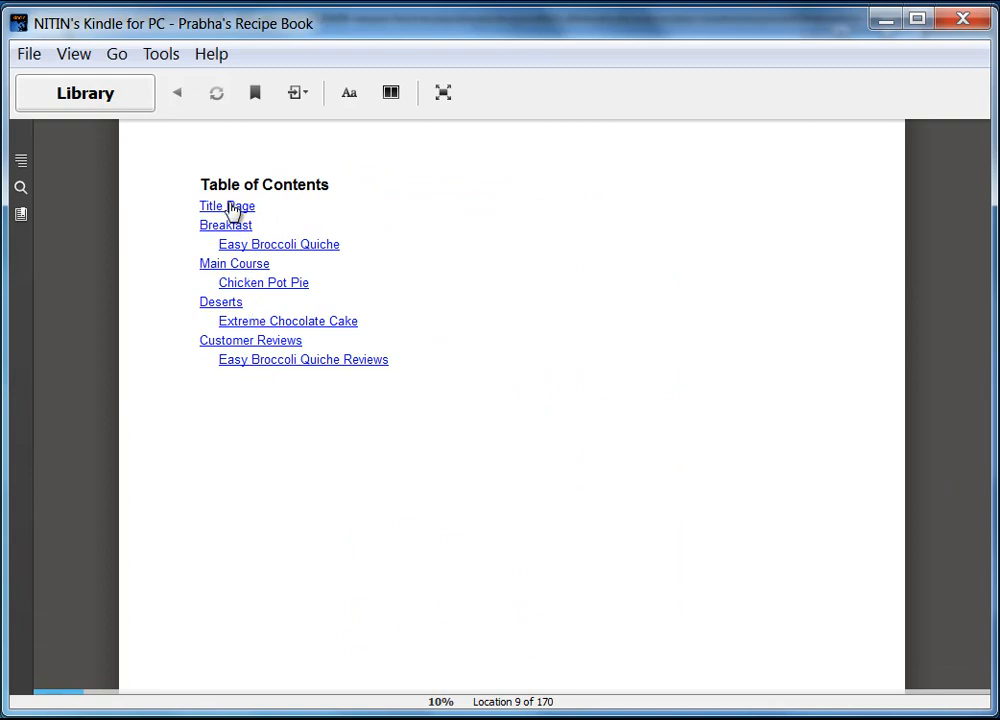
left_click(236, 230)
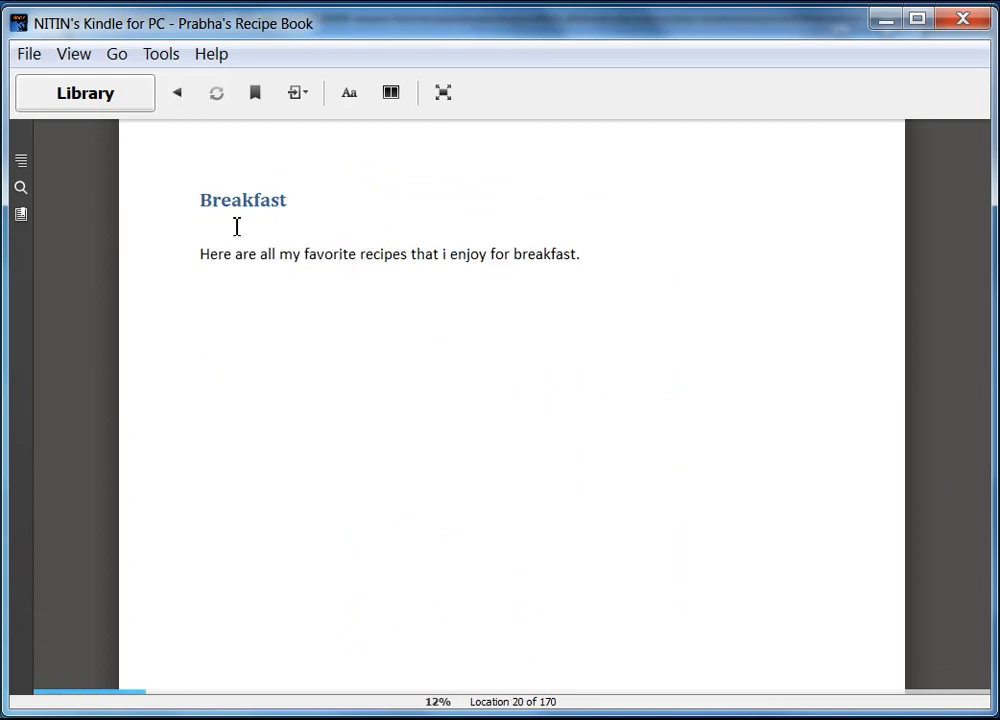
mouse_move(966, 415)
left_click(948, 447)
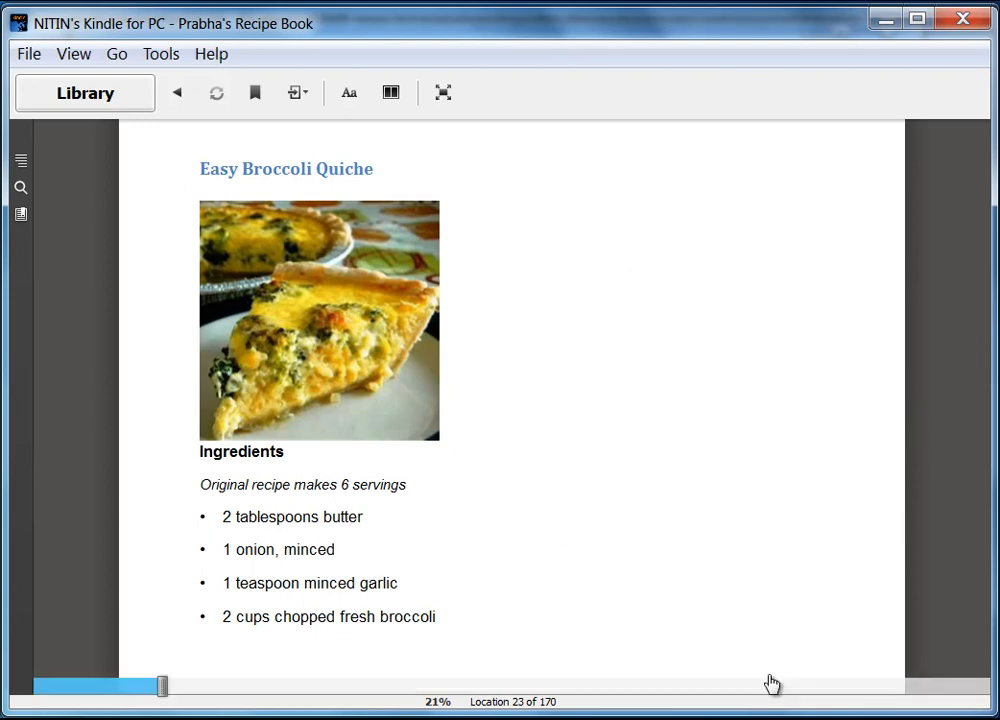
left_click_drag(915, 681, 988, 712)
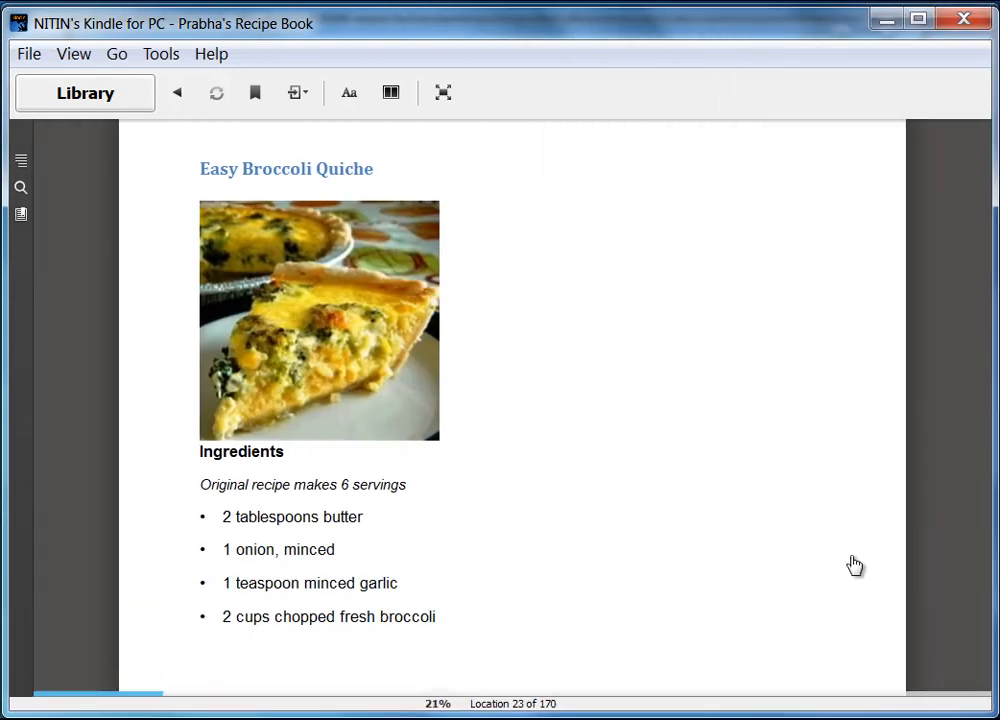
mouse_move(915, 442)
left_click(946, 446)
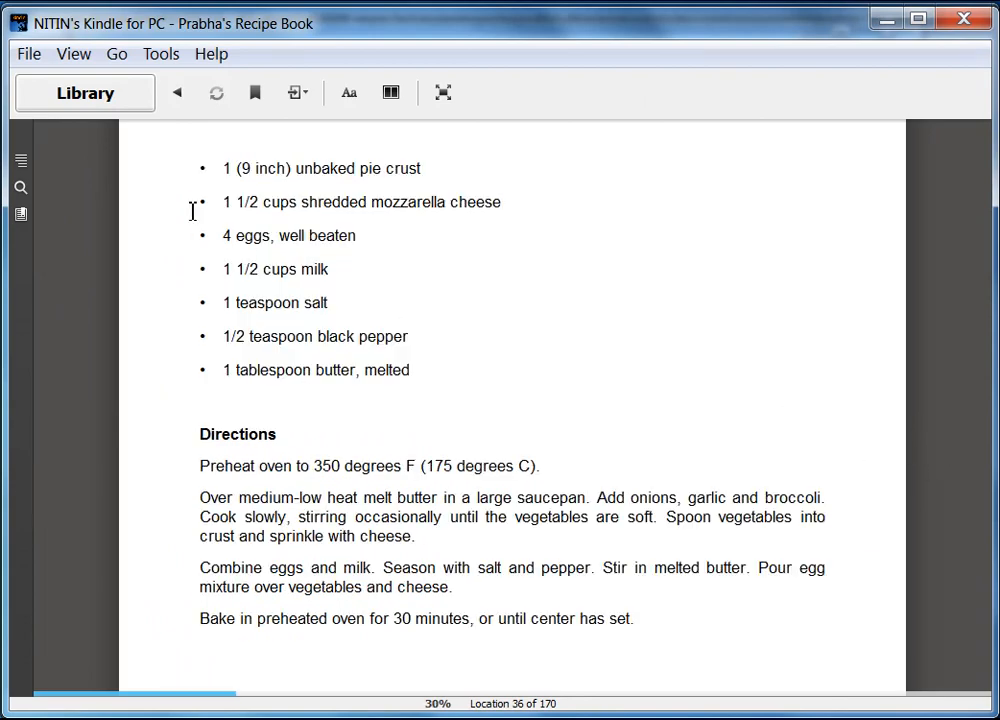
Read the Easy Broccoli Quiche review pages, then return to the recipe.
left_click(944, 443)
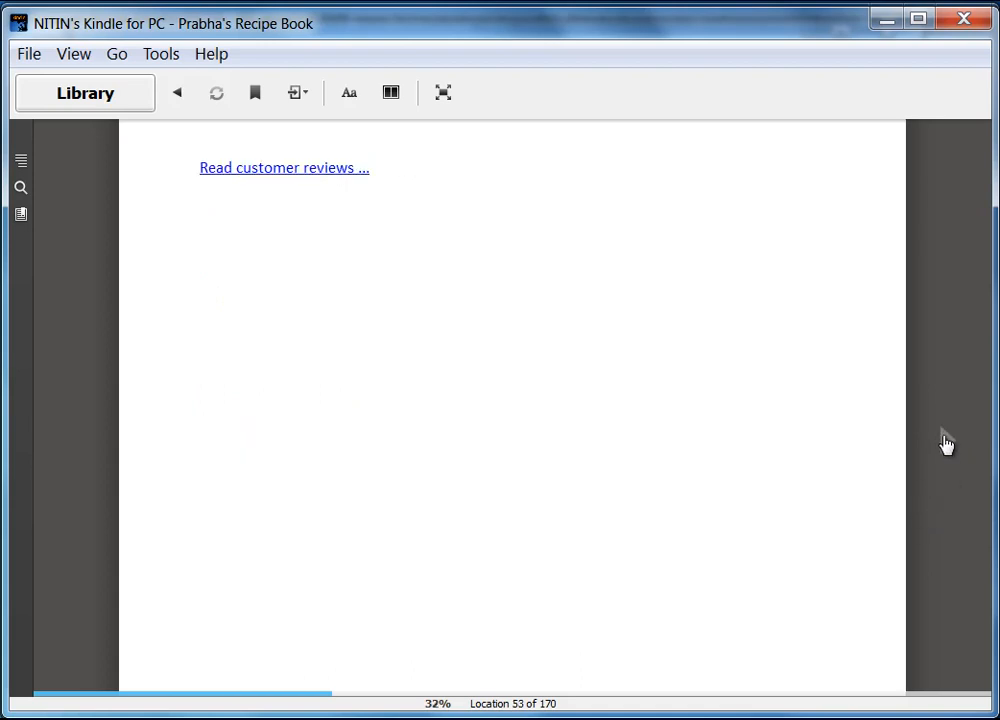
left_click(284, 168)
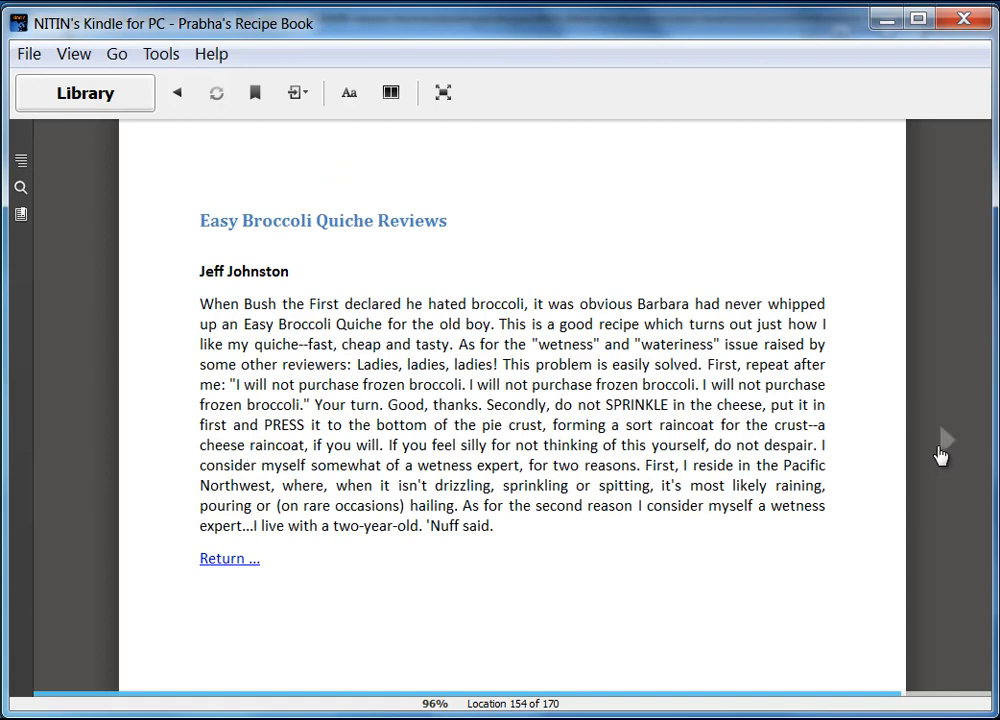
left_click(943, 450)
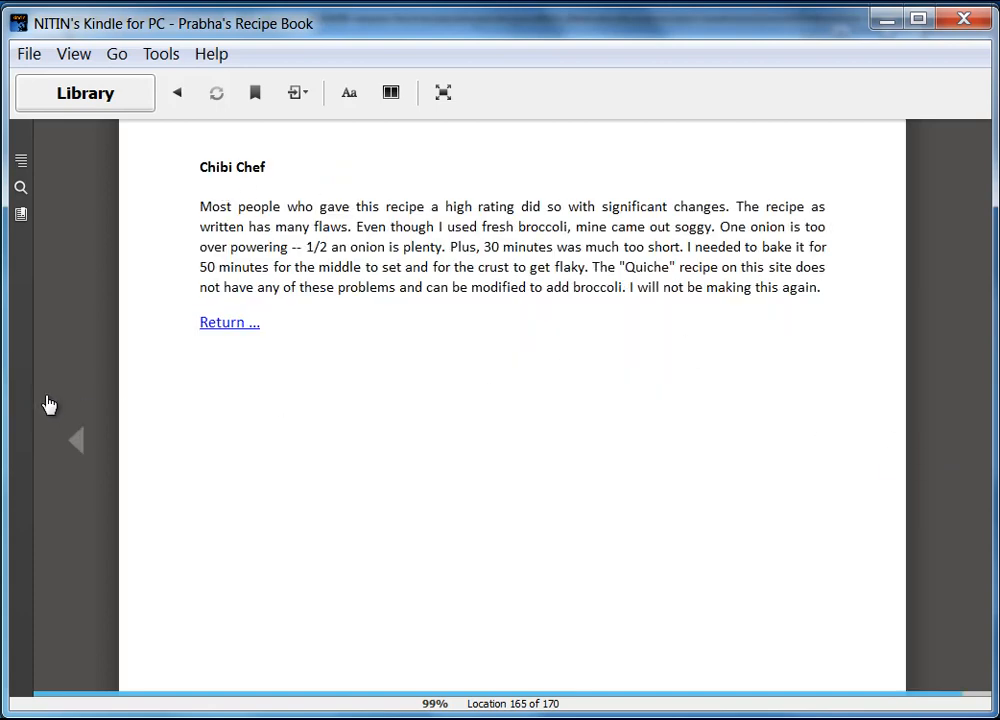
left_click(77, 448)
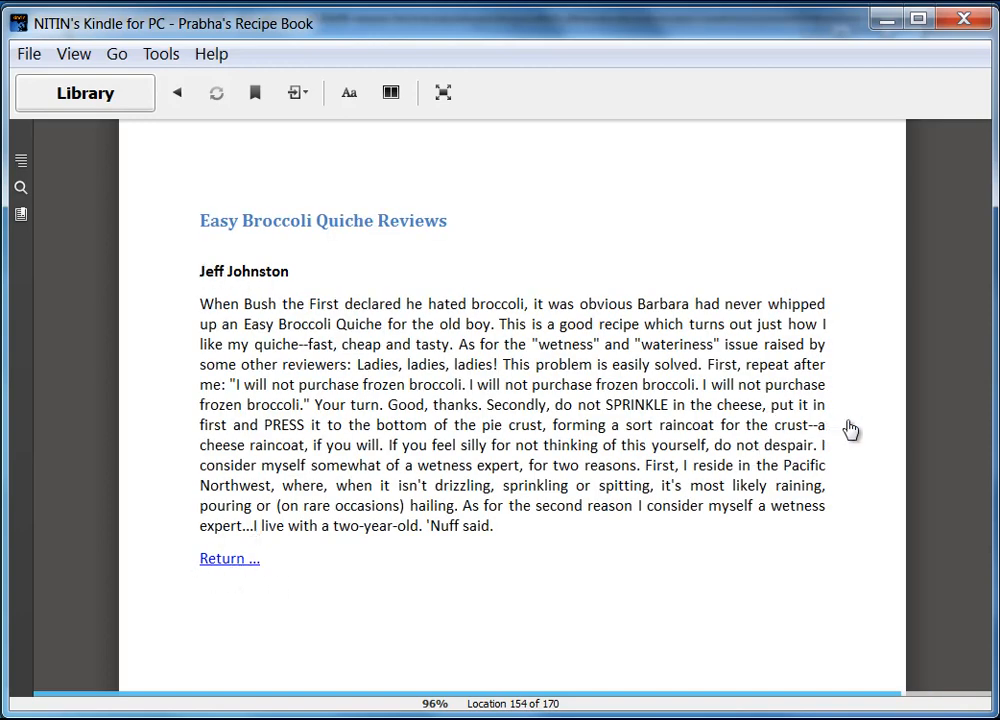
left_click(945, 445)
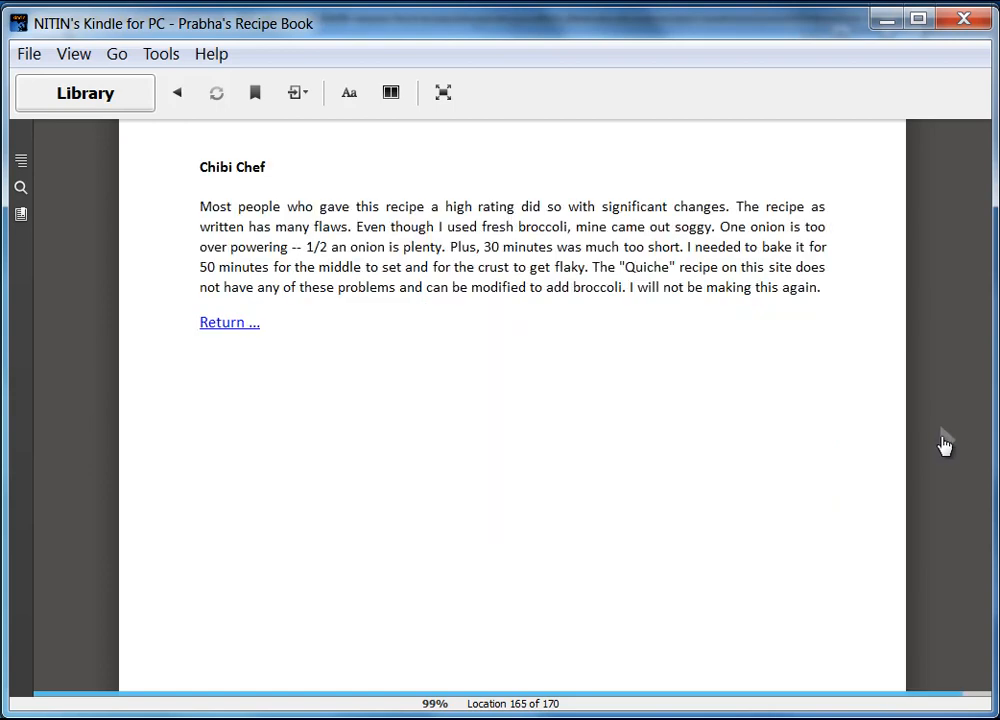
left_click(226, 323)
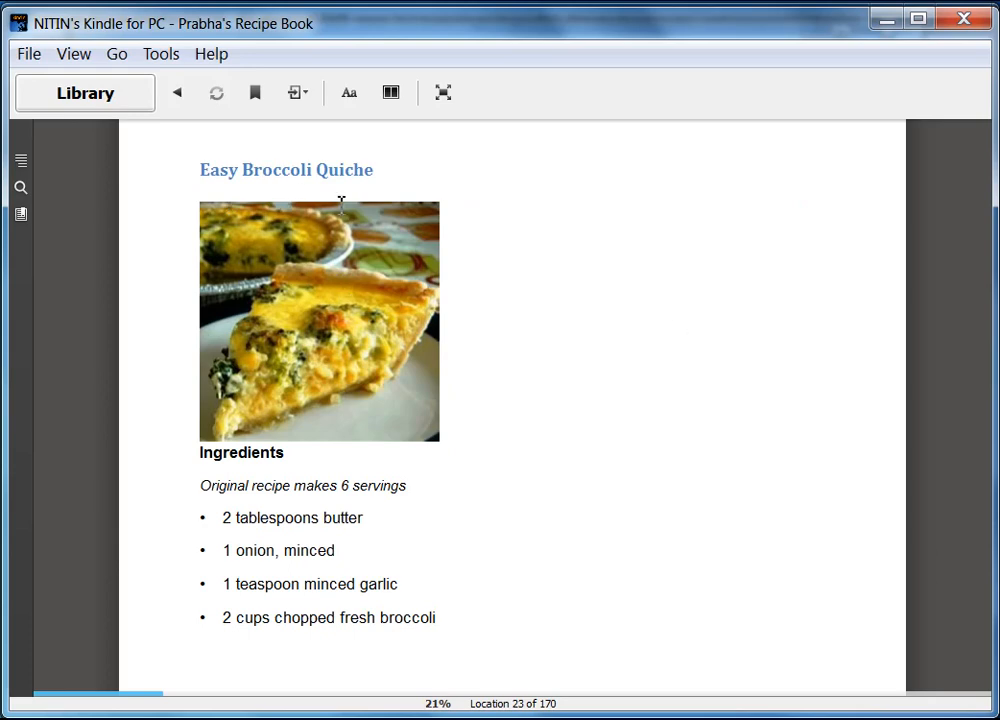
Page forward to the Chicken Pot Pie IX recipe at location 58.
left_click(947, 446)
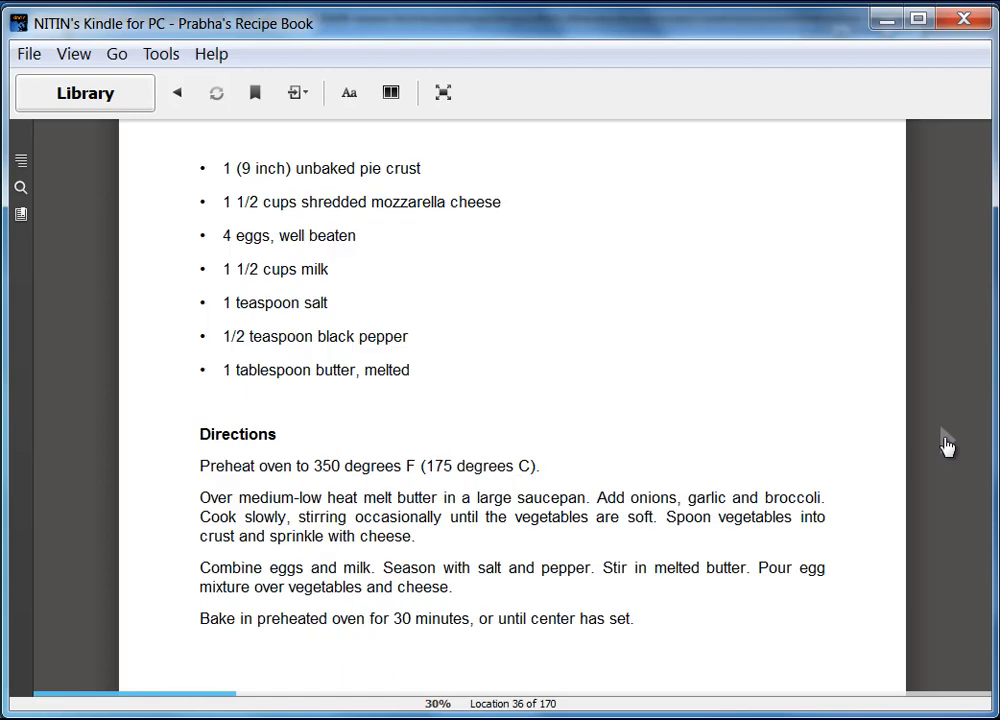
left_click(947, 446)
left_click(946, 444)
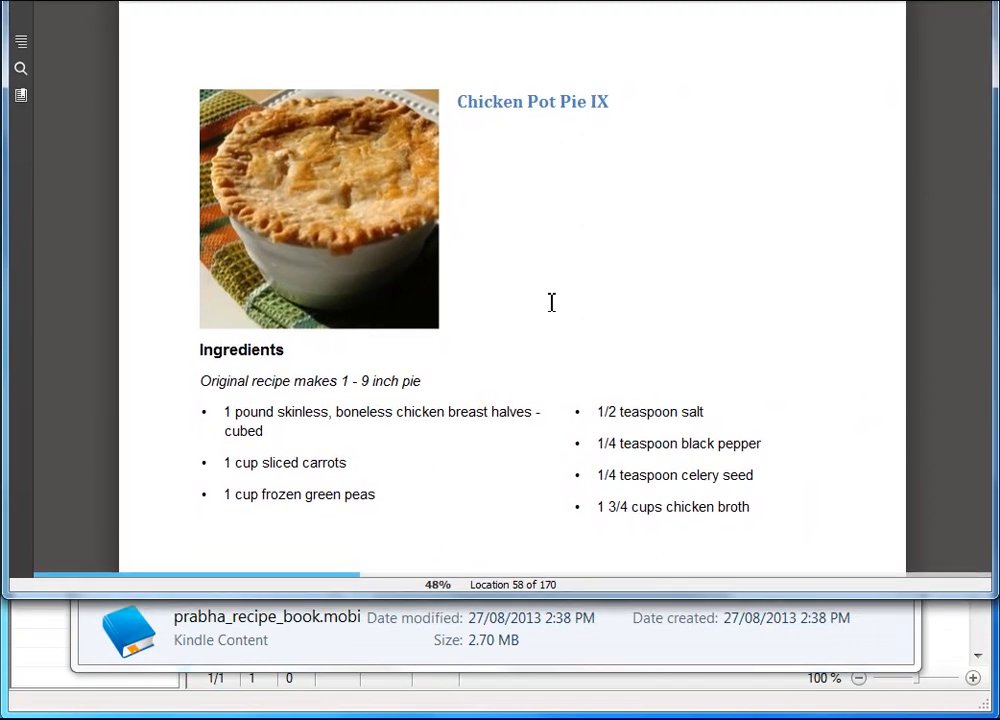
Page through the Chicken Pot Pie directions and the Extreme Chocolate Cake recipe.
mouse_move(541, 591)
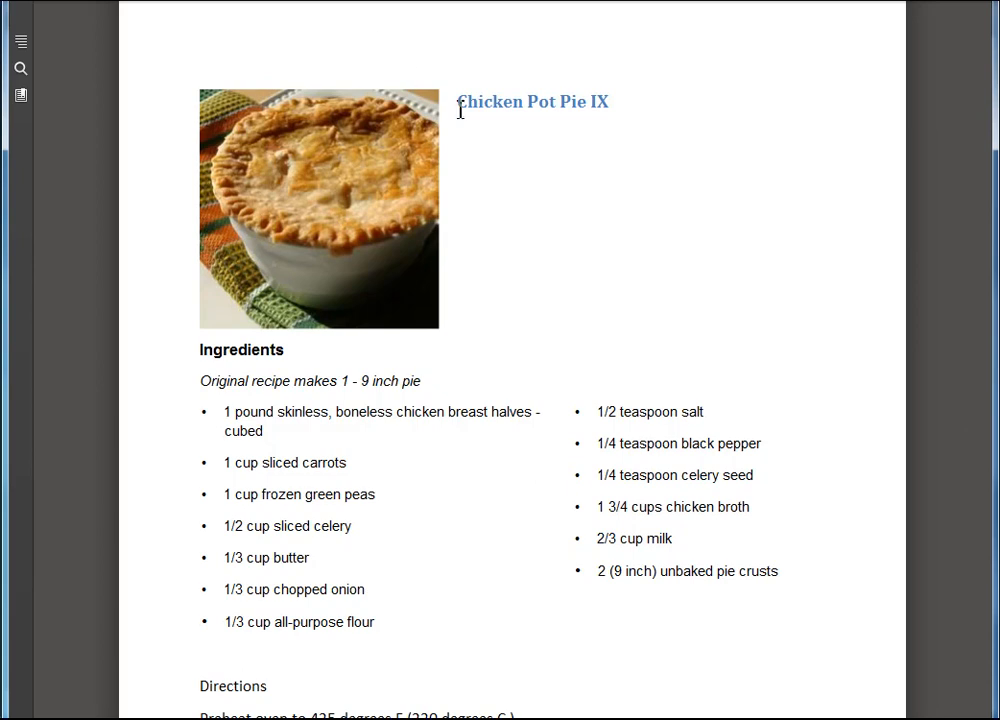
mouse_move(949, 453)
left_click(949, 453)
left_click(949, 453)
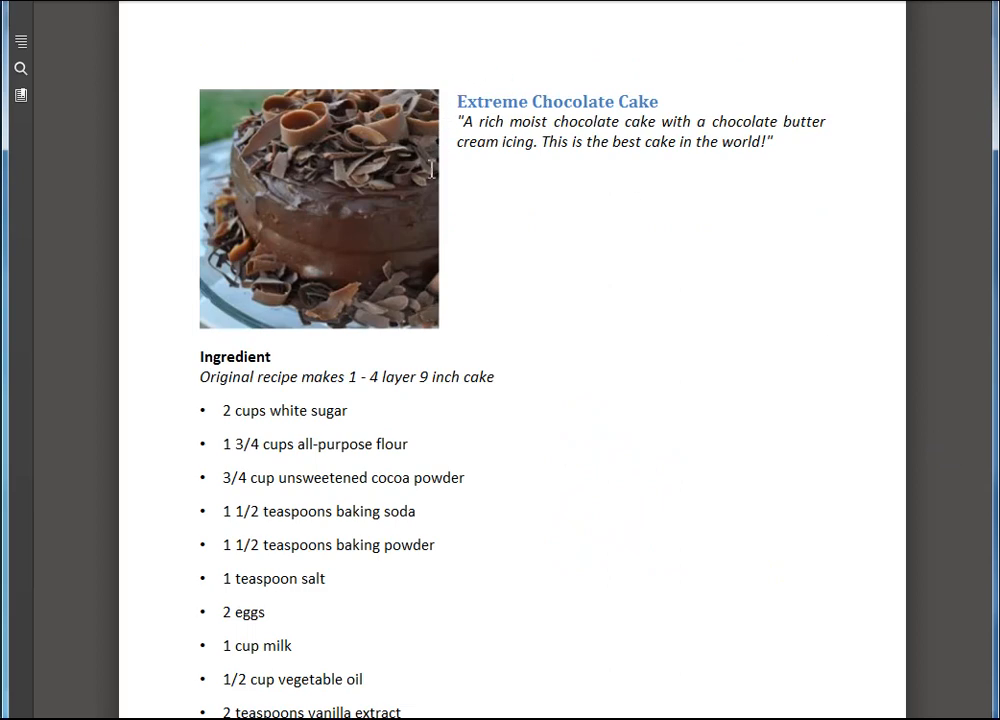
left_click(949, 453)
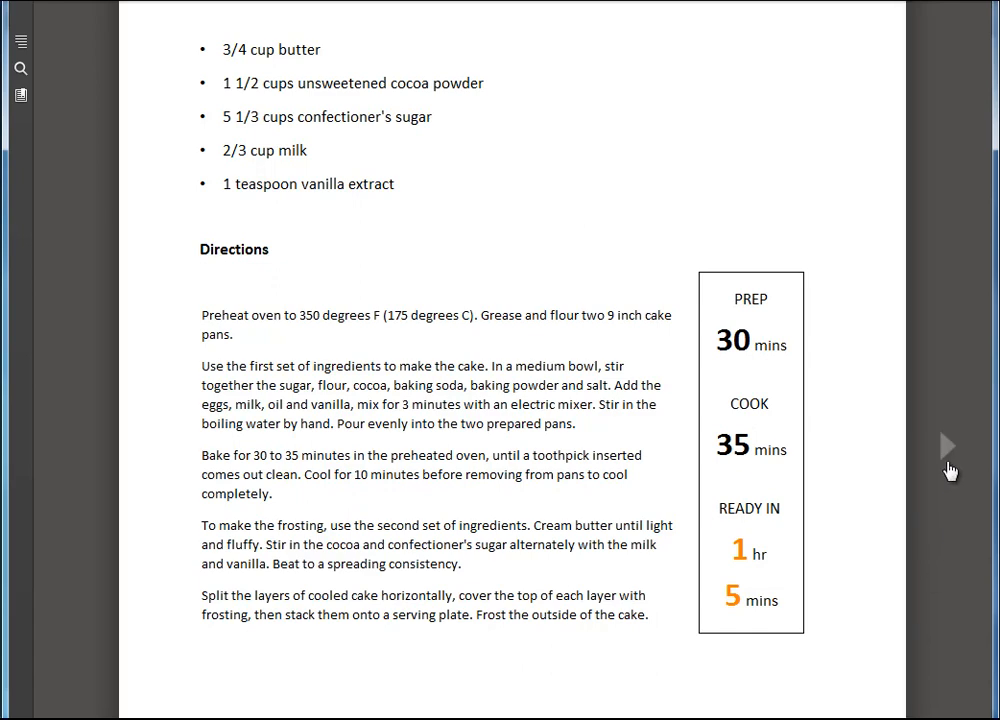
Check the Export options in Ultimate Ebook Creator, then scroll Kindle back to location 71.
mouse_move(512, 5)
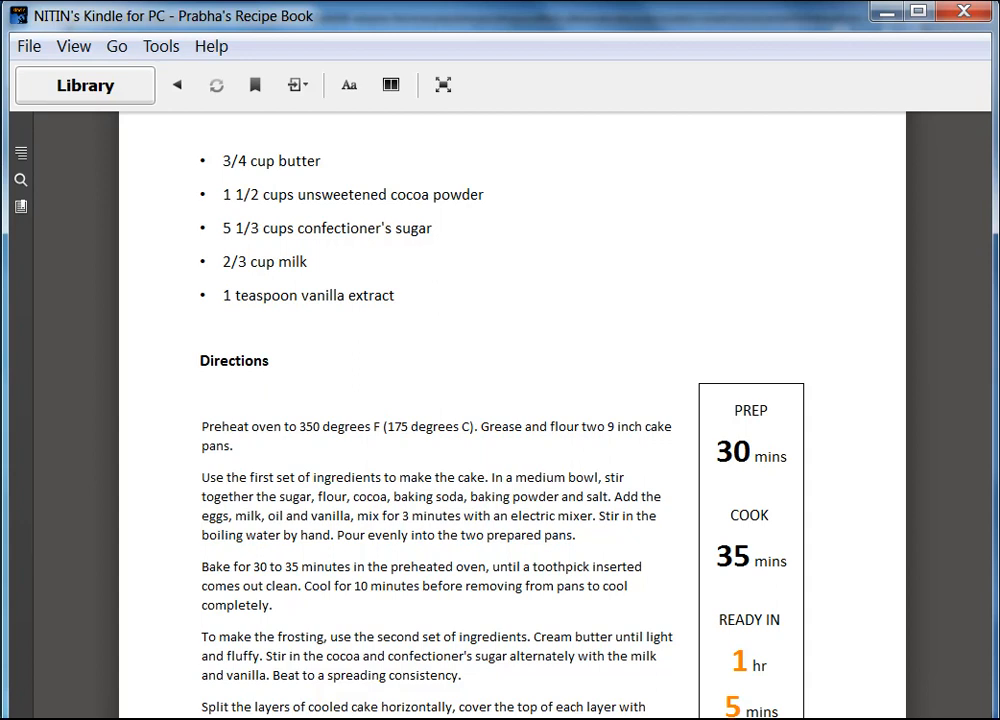
mouse_move(201, 665)
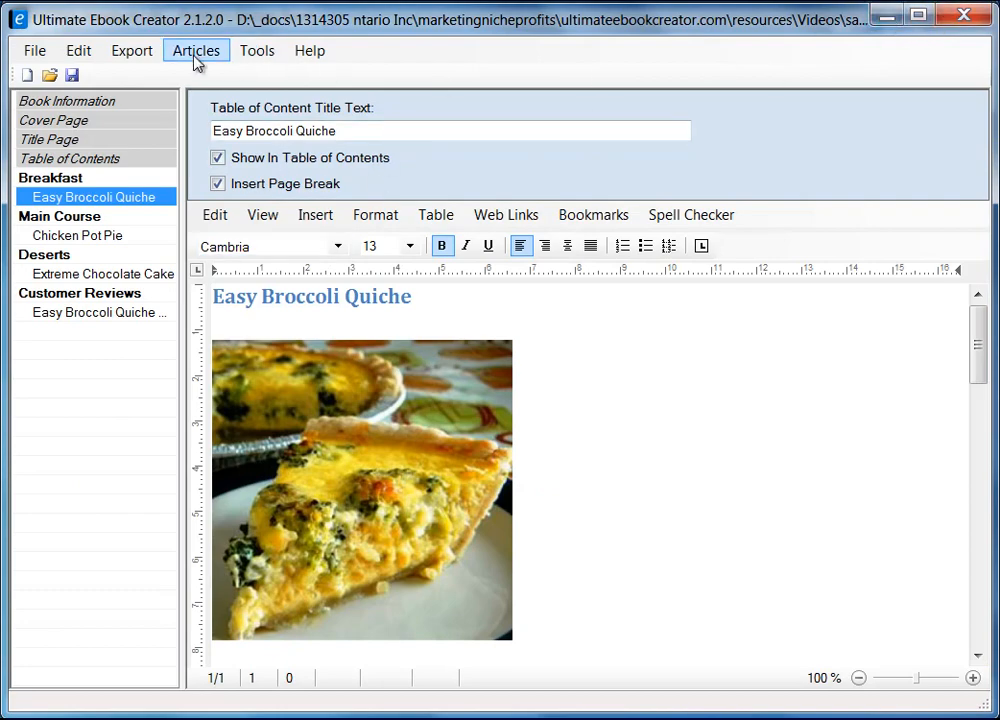
left_click(131, 50)
mouse_move(433, 77)
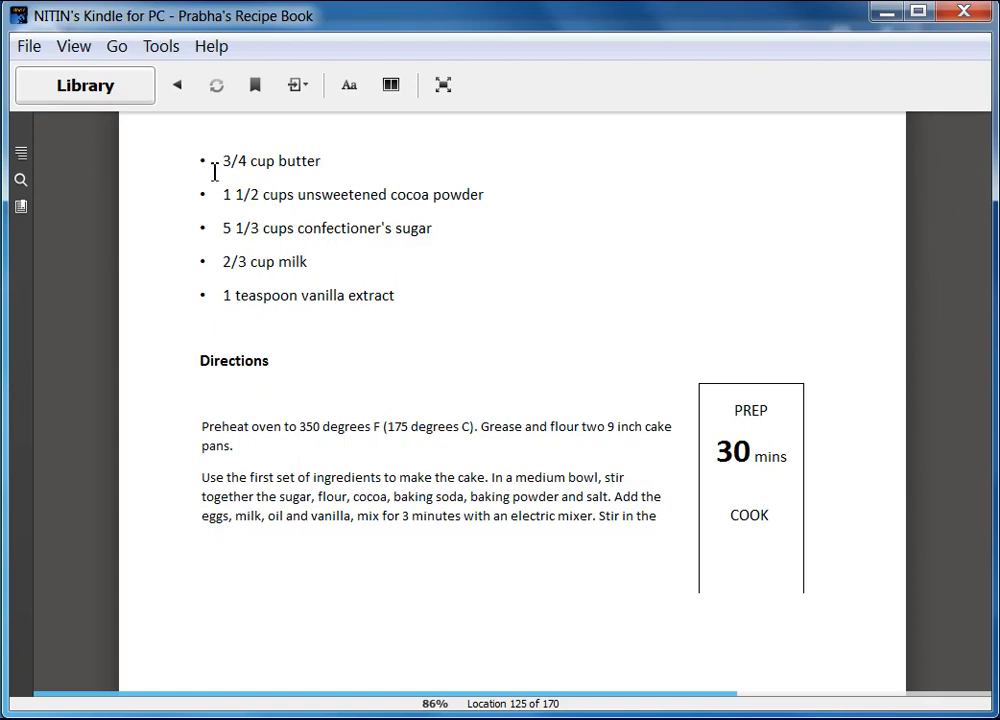
scroll(266, 323, "up", 6)
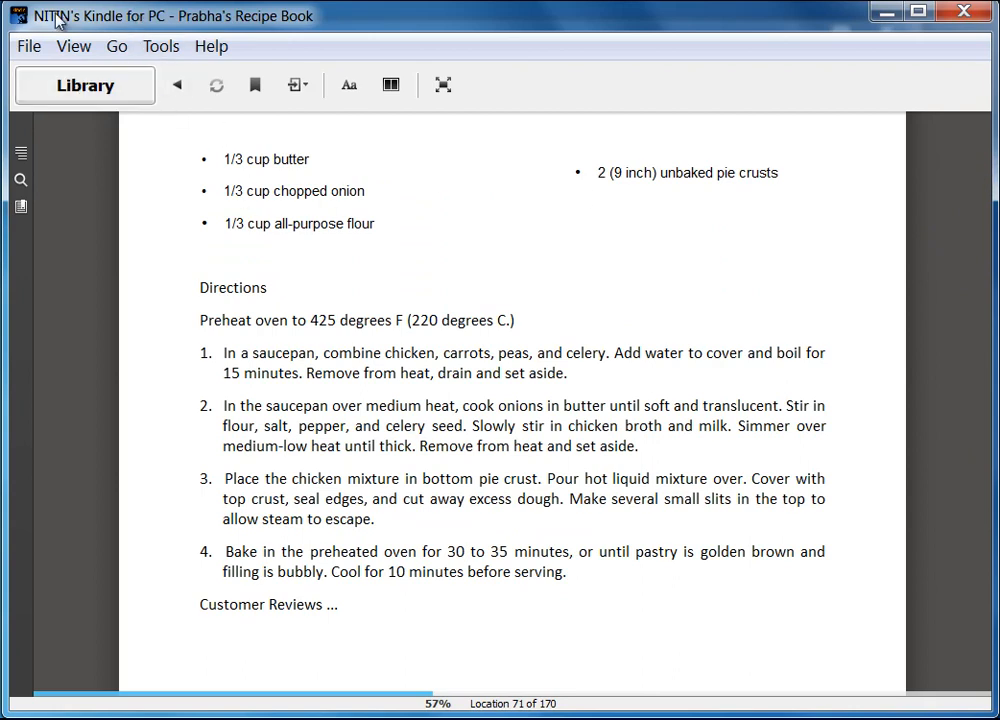
Permanently delete Prabha's Recipe Book from the Kindle library.
left_click(107, 90)
left_click_drag(987, 160, 974, 534)
left_click(781, 412)
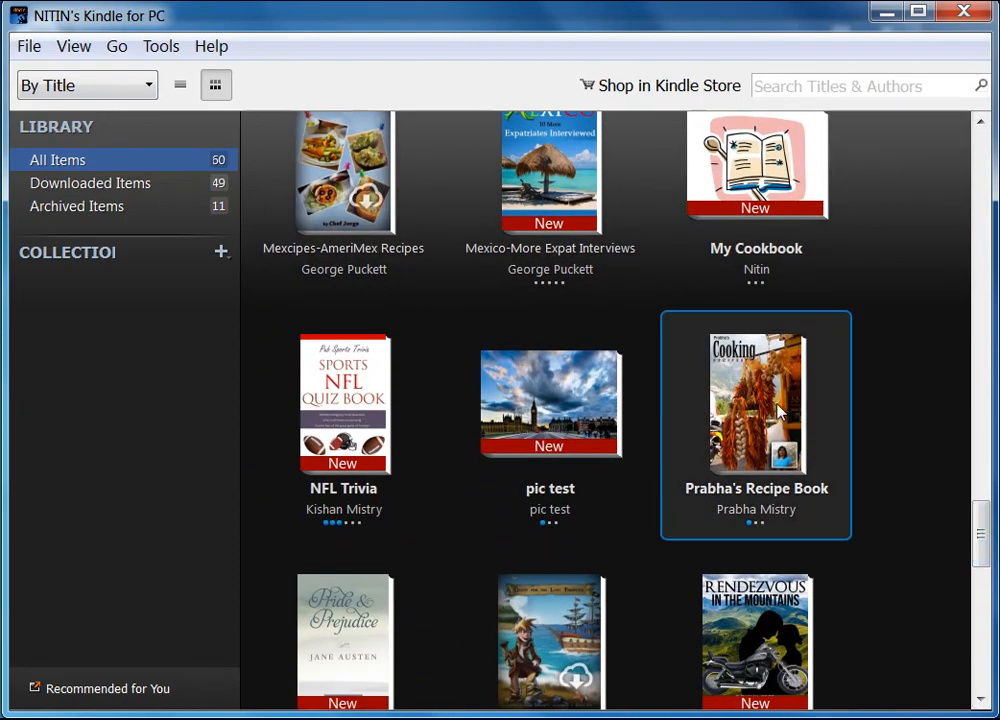
right_click(765, 407)
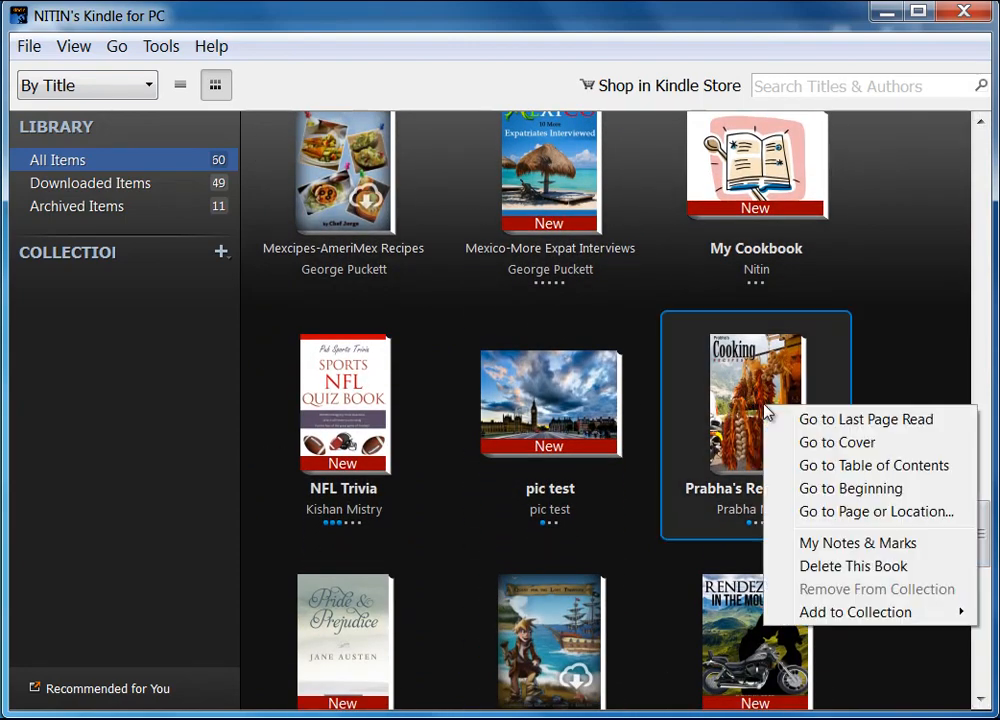
left_click(855, 566)
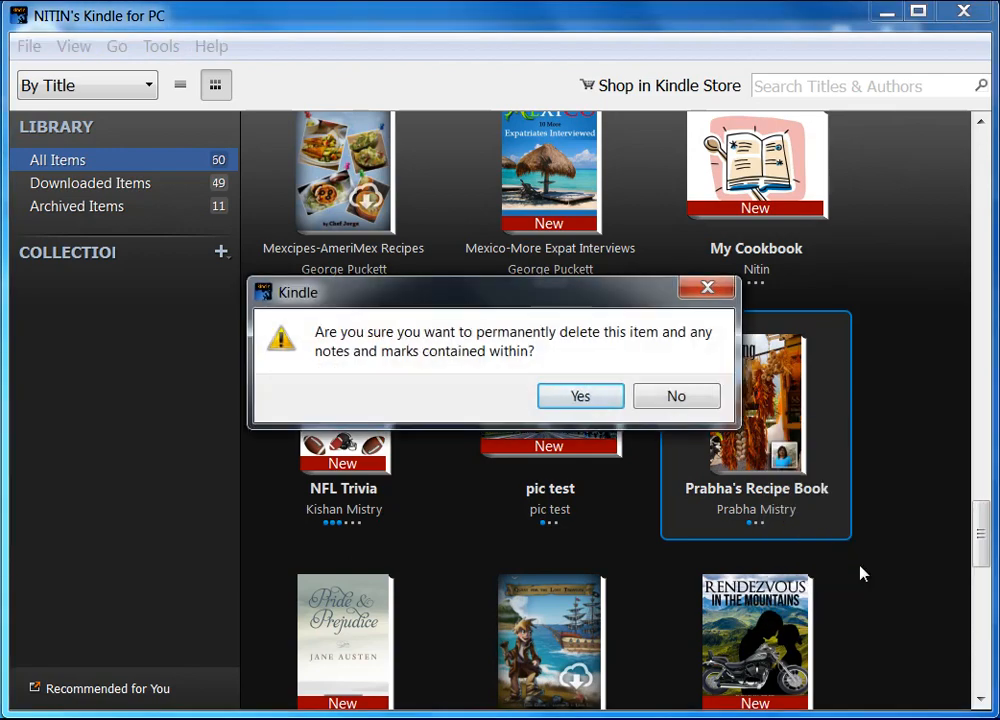
left_click(585, 400)
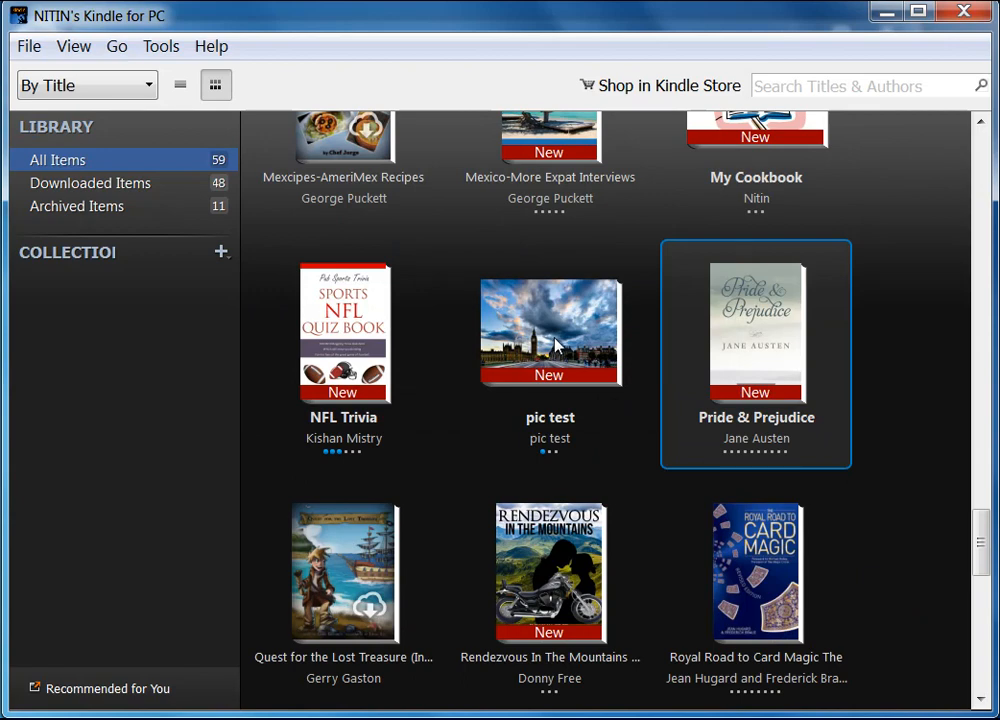
Look over the remaining books (pic test, NFL Trivia, Pride & Prejudice), then close Kindle.
left_click(557, 345)
left_click(270, 282)
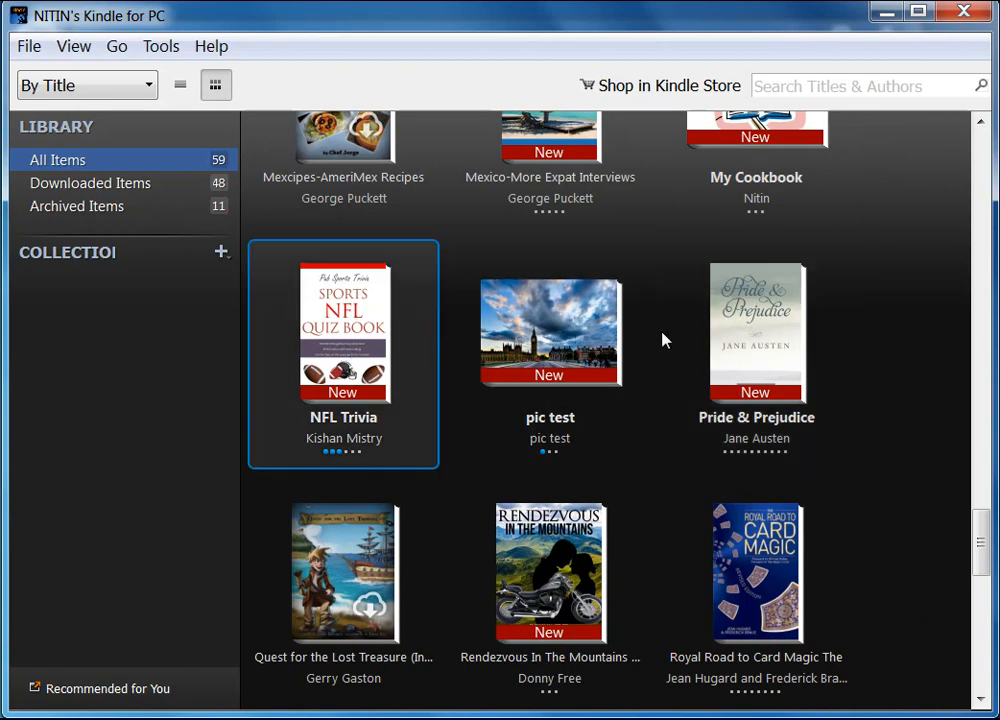
left_click(757, 343)
left_click(550, 348)
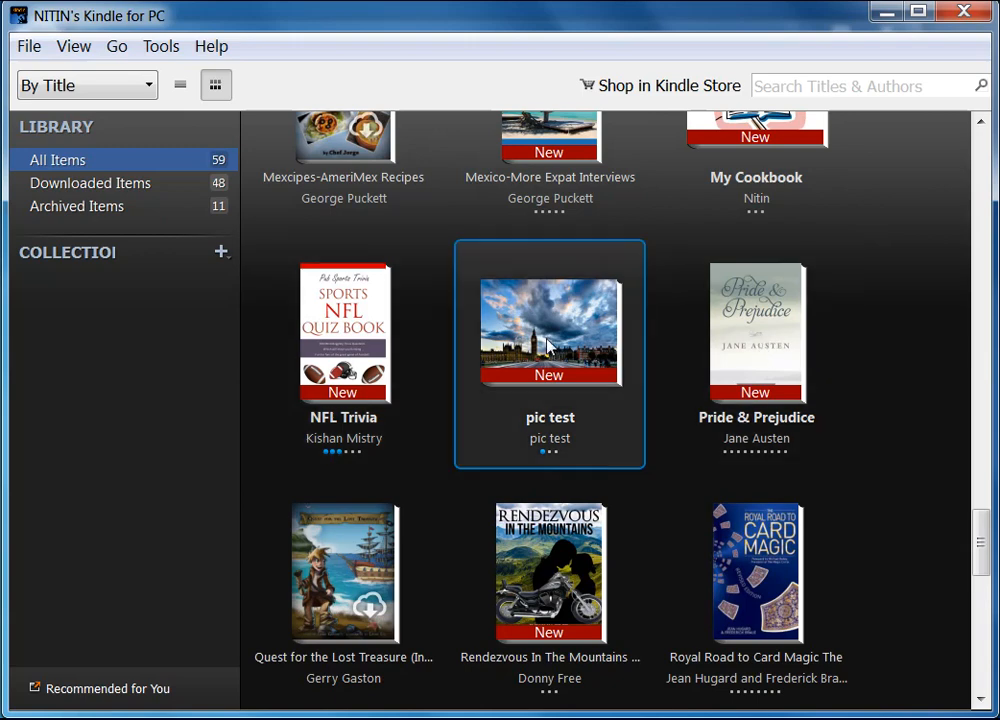
left_click(366, 360)
left_click(762, 360)
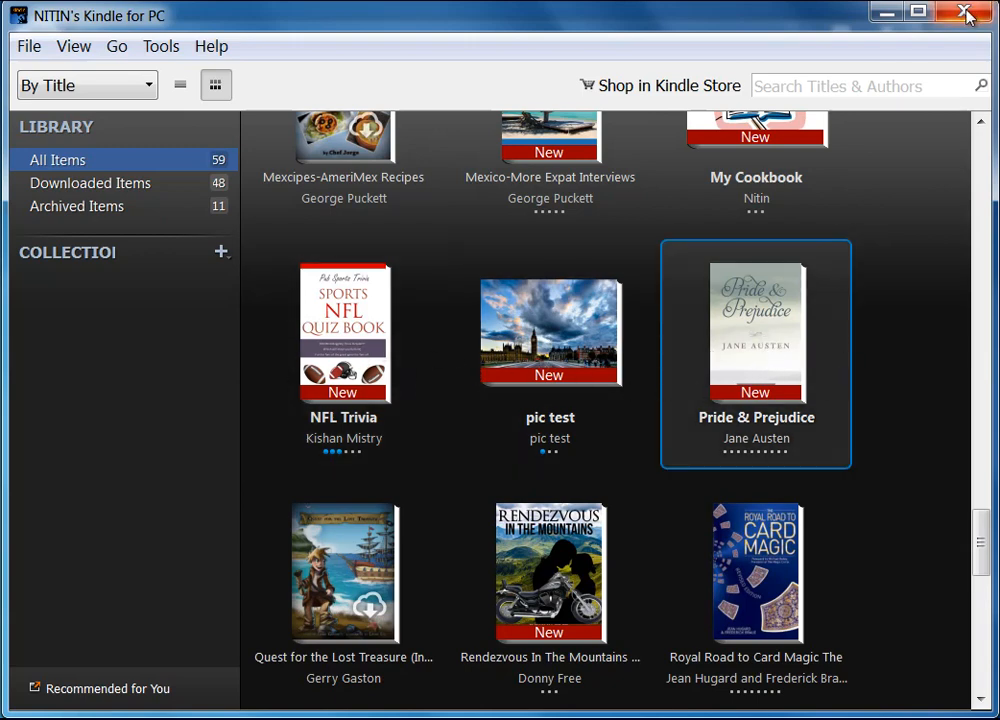
left_click_drag(777, 27, 739, 38)
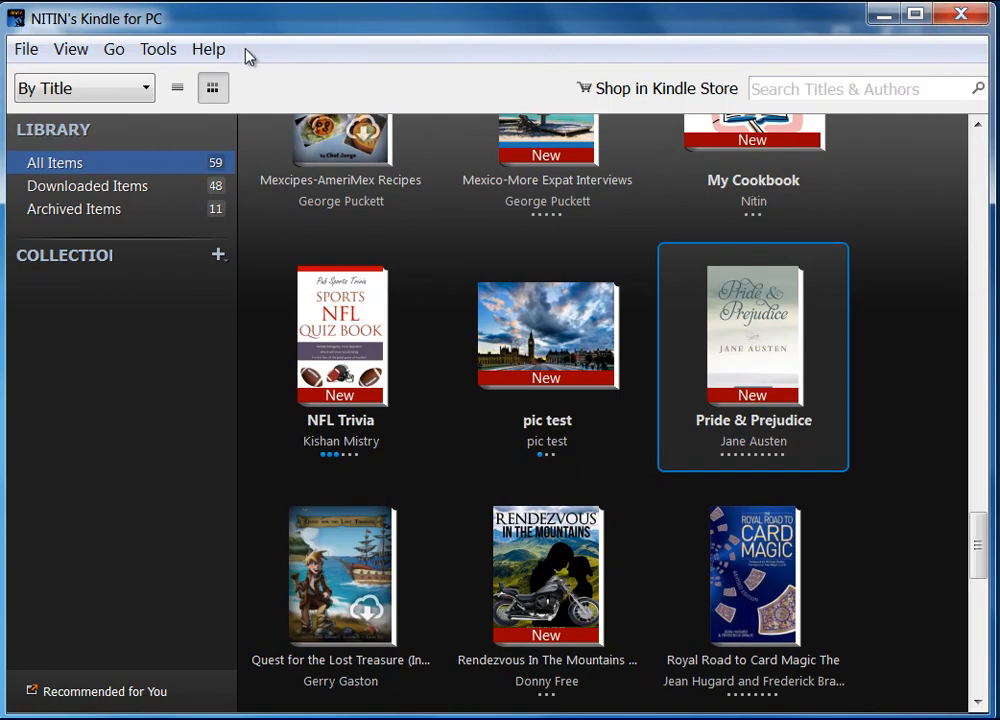
left_click(963, 15)
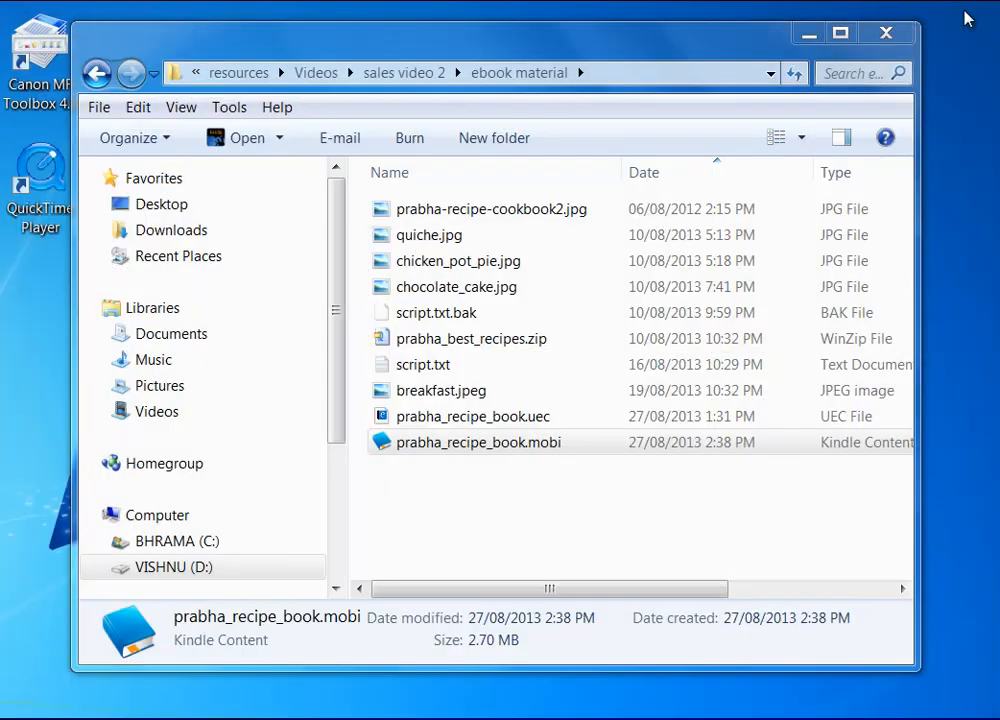
Reopen prabha_recipe_book.mobi from Explorer in Kindle for PC.
left_click(529, 443)
double_click(529, 443)
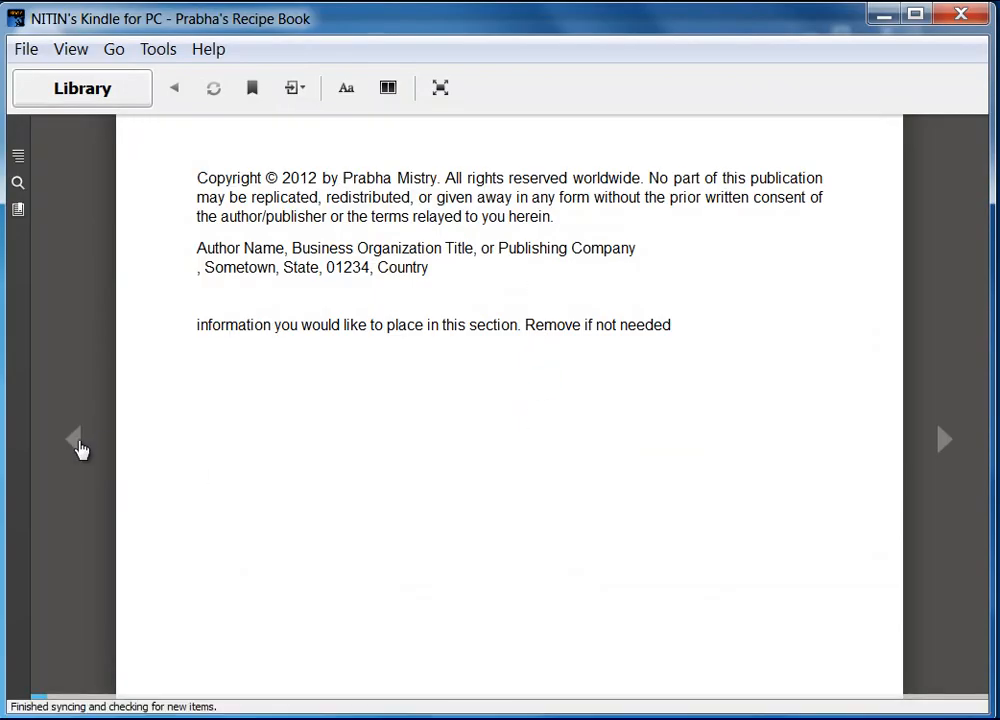
Page to the Breakfast chapter and test the Contents sidebar links to Extreme Chocolate Cake, the quiche reviews and Main Course.
left_click(944, 442)
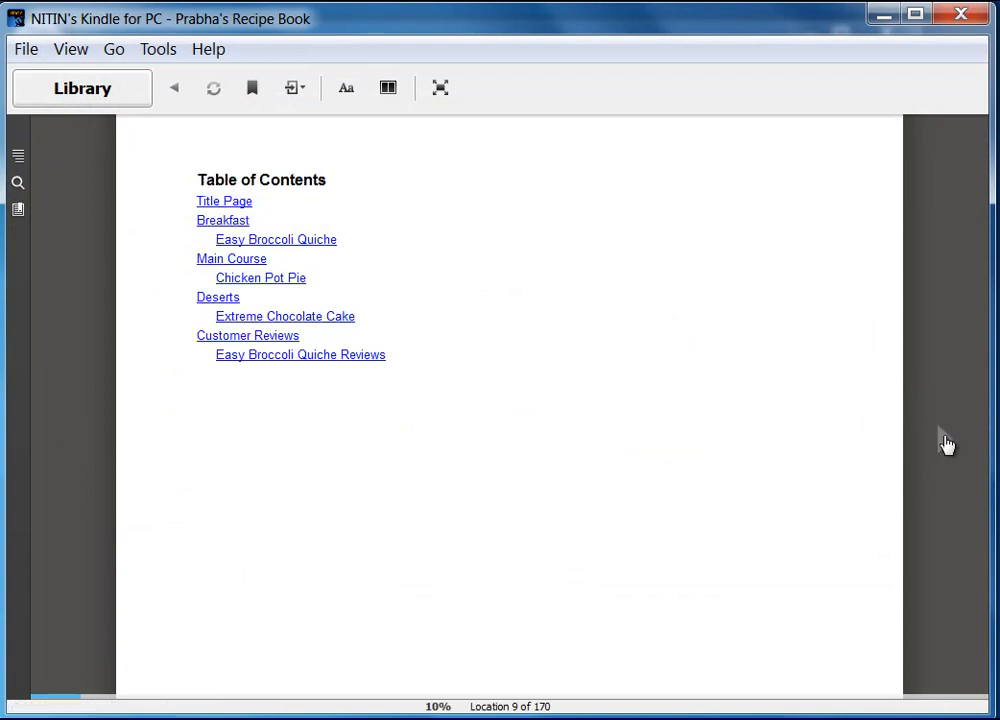
left_click(946, 444)
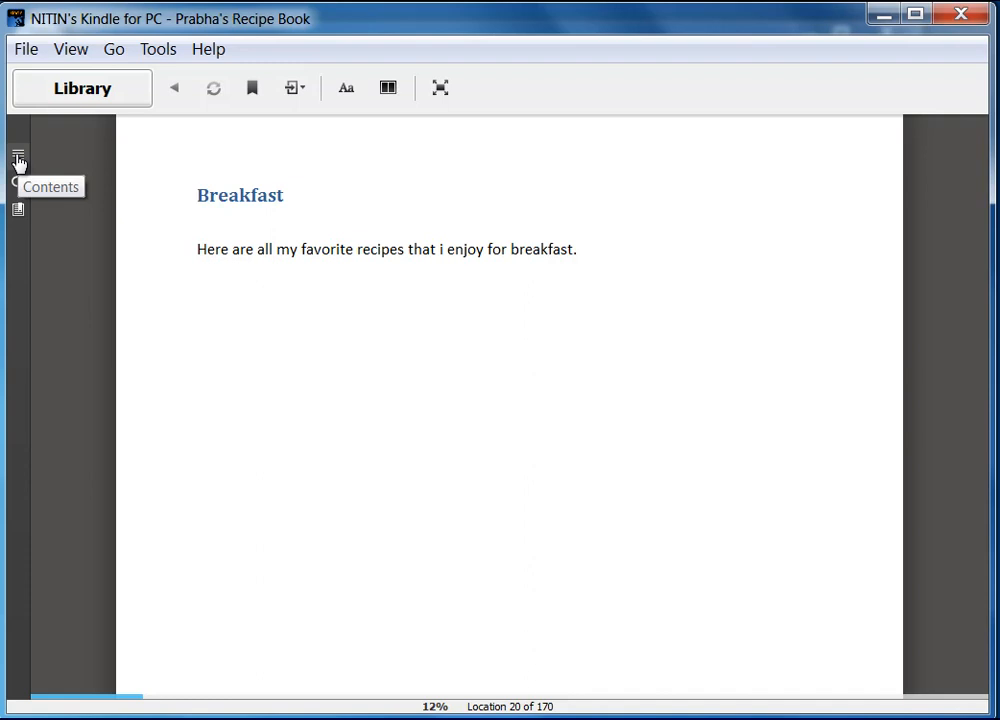
left_click(18, 157)
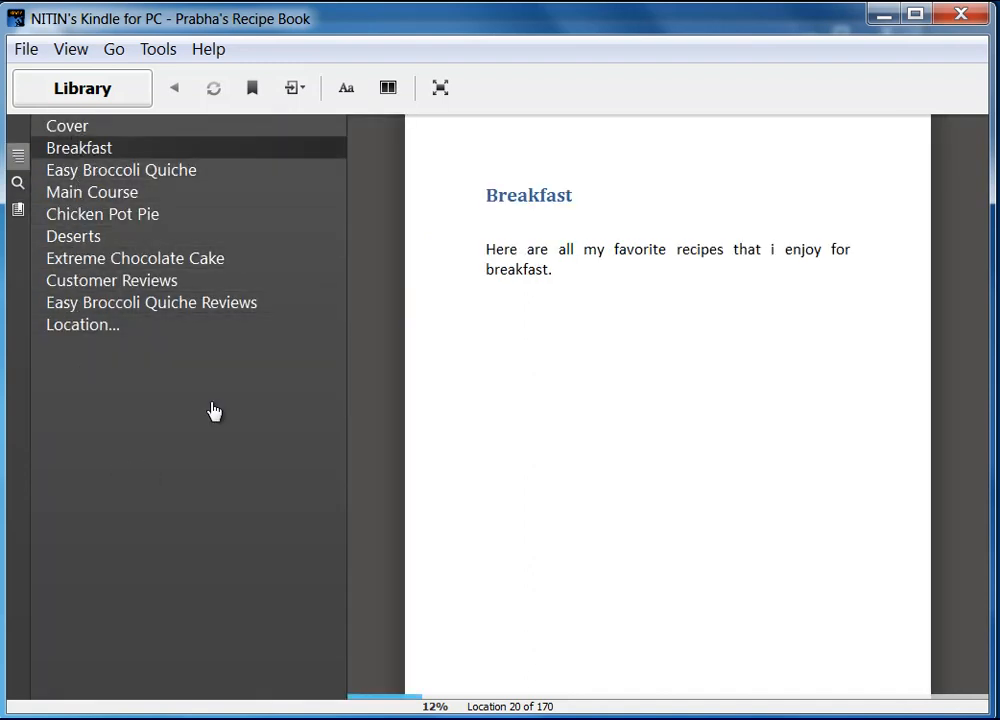
left_click(80, 252)
left_click(70, 304)
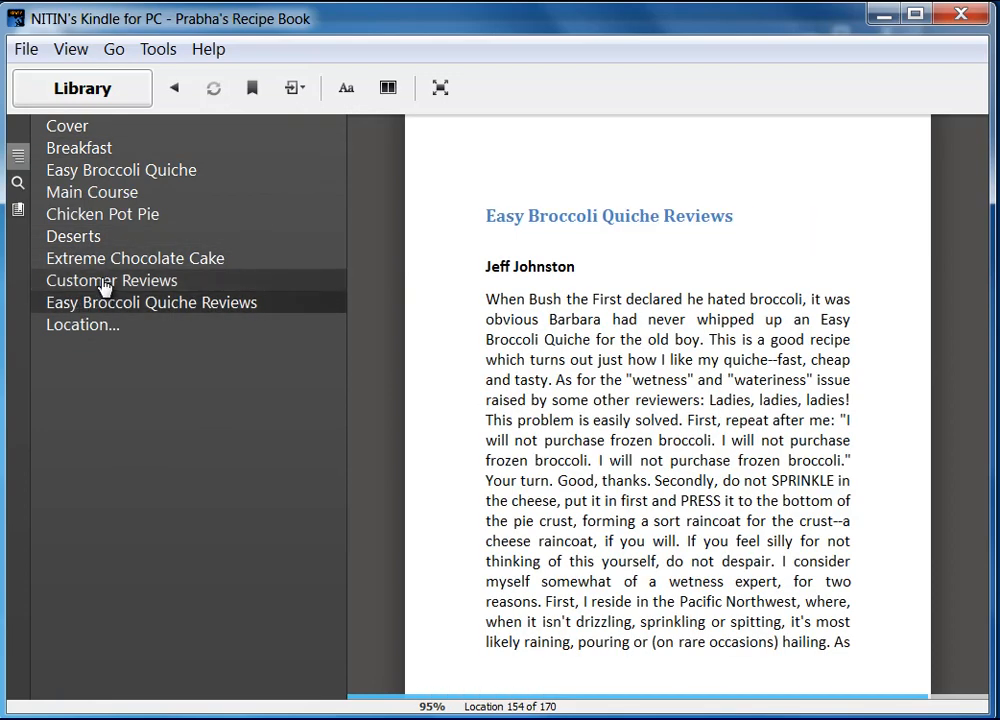
left_click(93, 196)
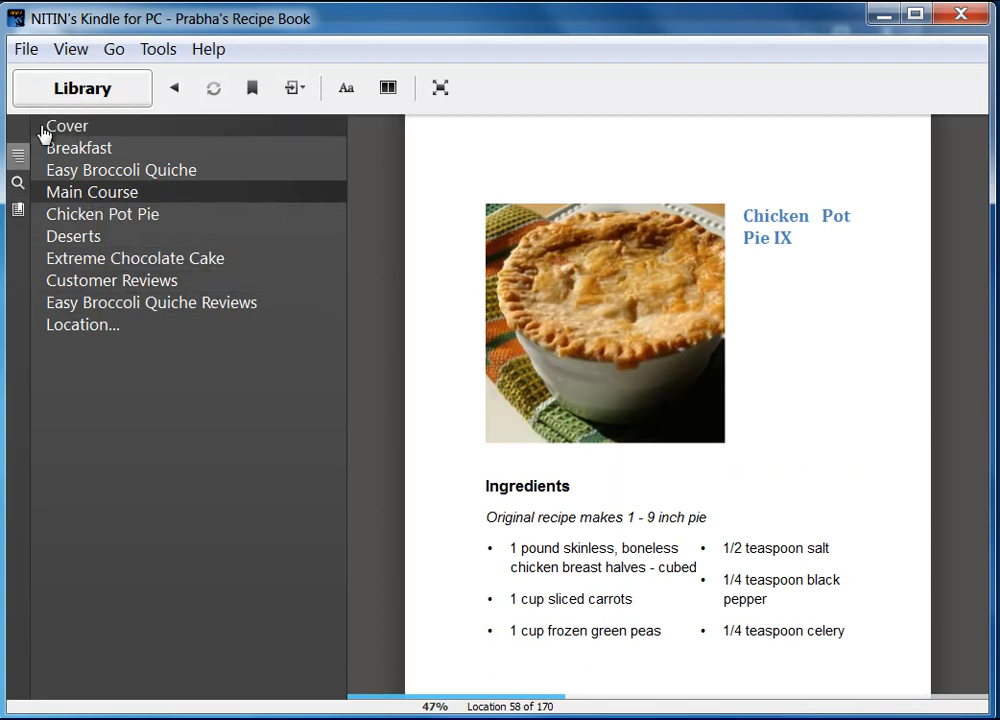
left_click(18, 158)
Page back from the cake recipe to the Table of Contents and follow its Extreme Chocolate Cake link.
left_click(941, 448)
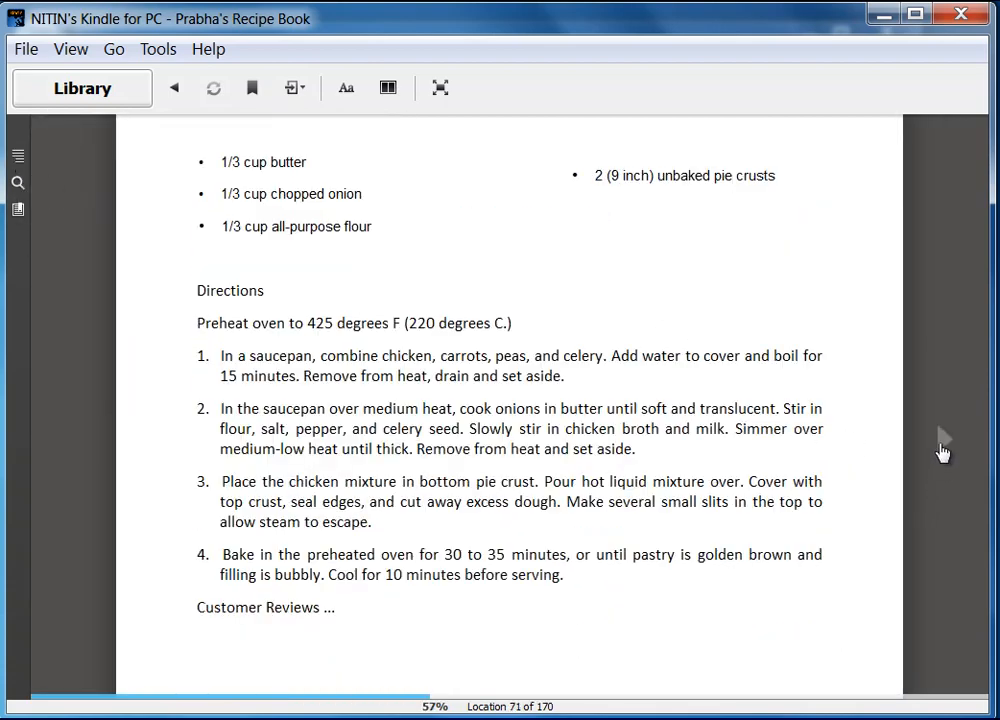
left_click(941, 450)
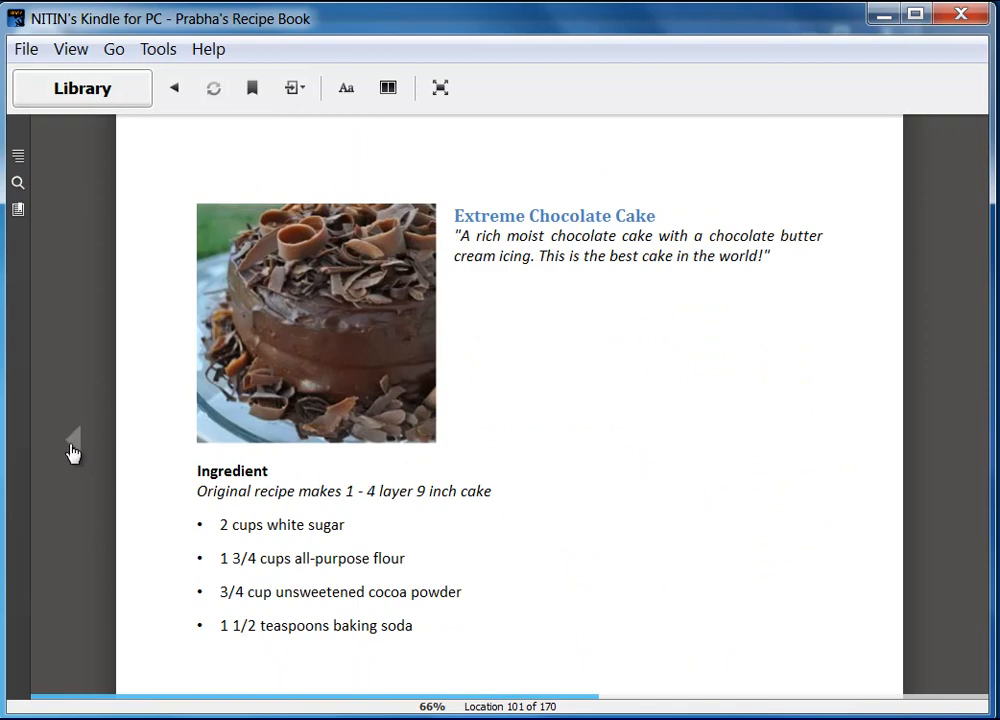
left_click(71, 450)
left_click(71, 450)
left_click(71, 450)
left_click(71, 450)
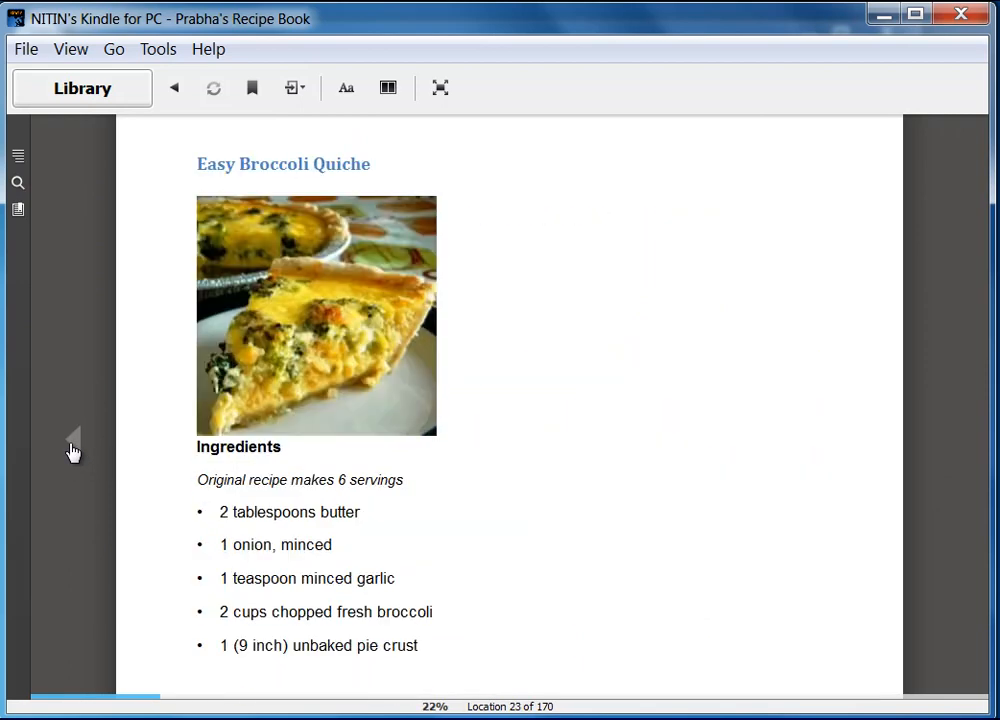
left_click(71, 450)
left_click(71, 450)
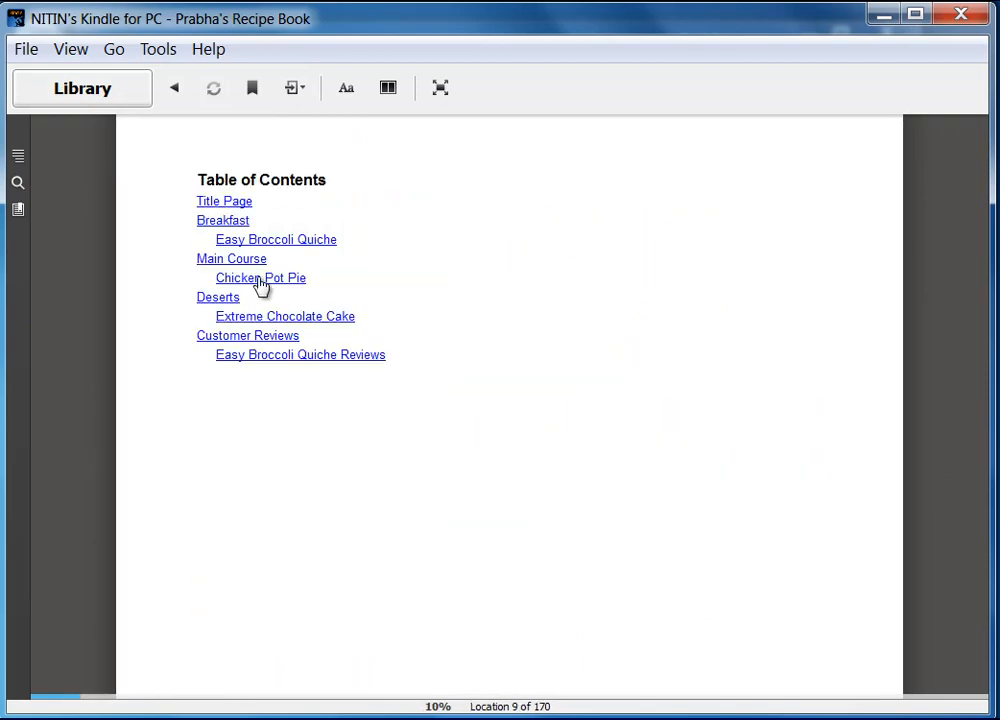
left_click(267, 318)
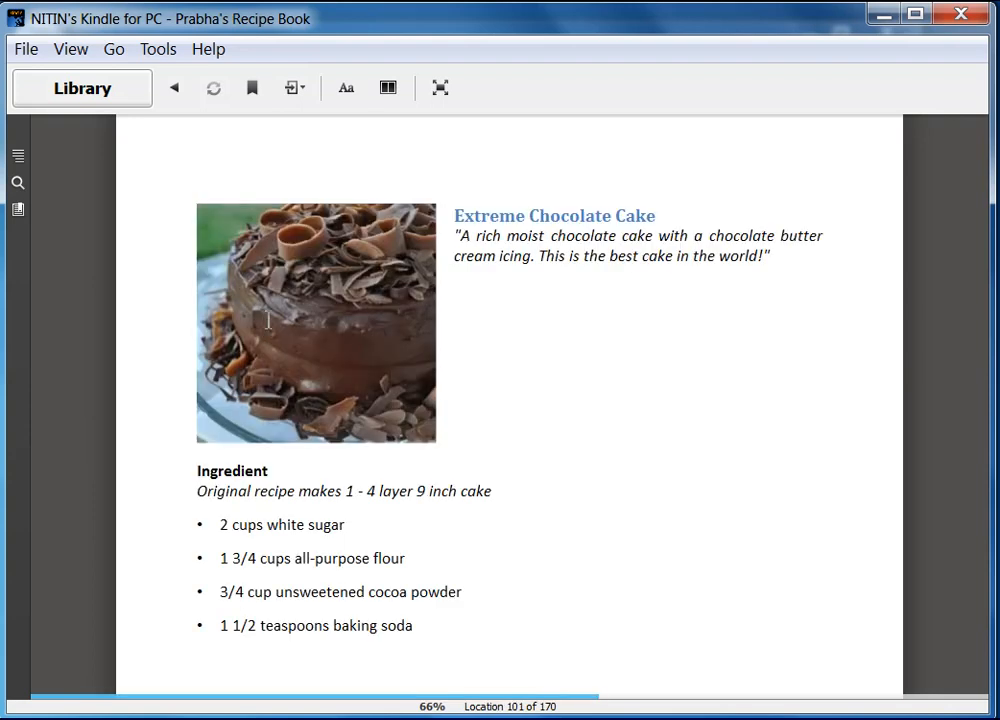
mouse_move(908, 455)
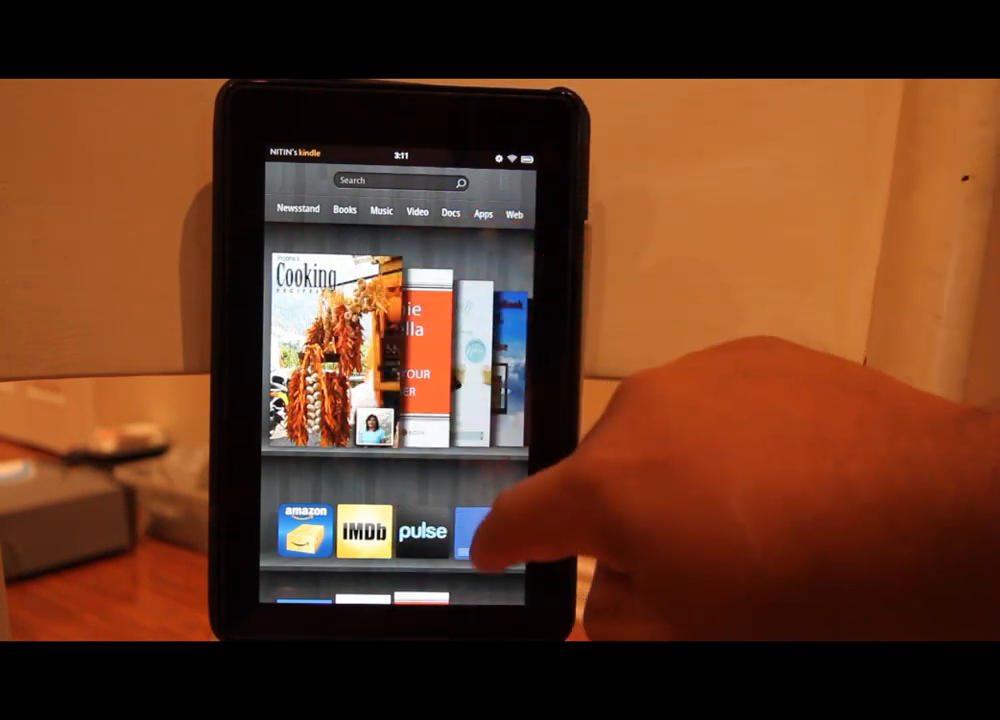
Open the Cooking recipe book on the tablet and turn from its cover to the Table of Contents.
left_click(313, 346)
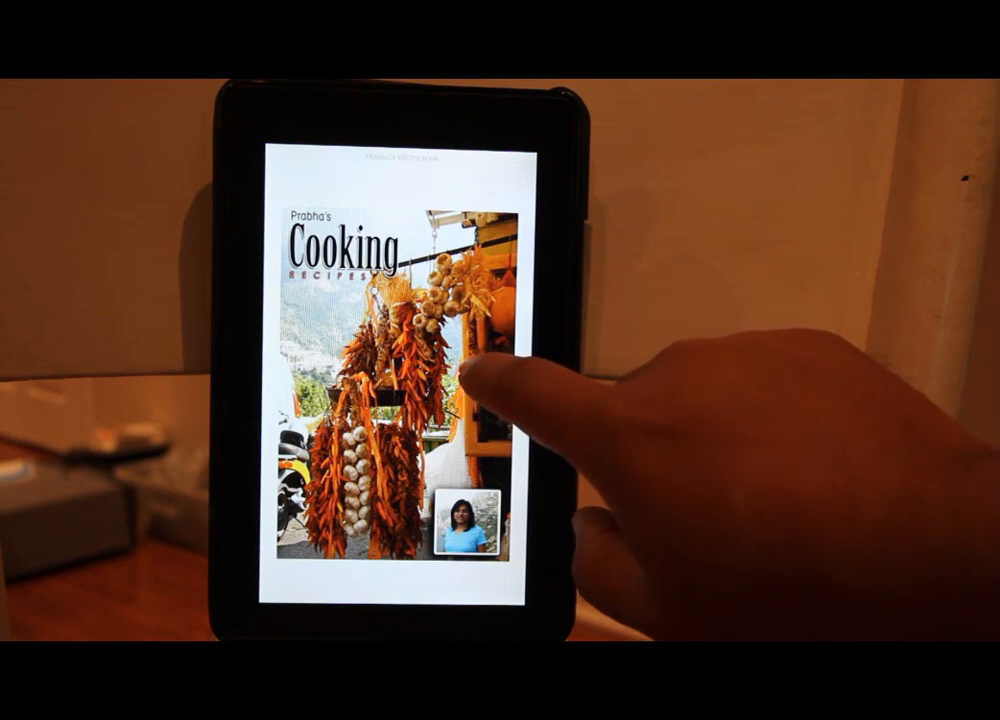
left_click(468, 380)
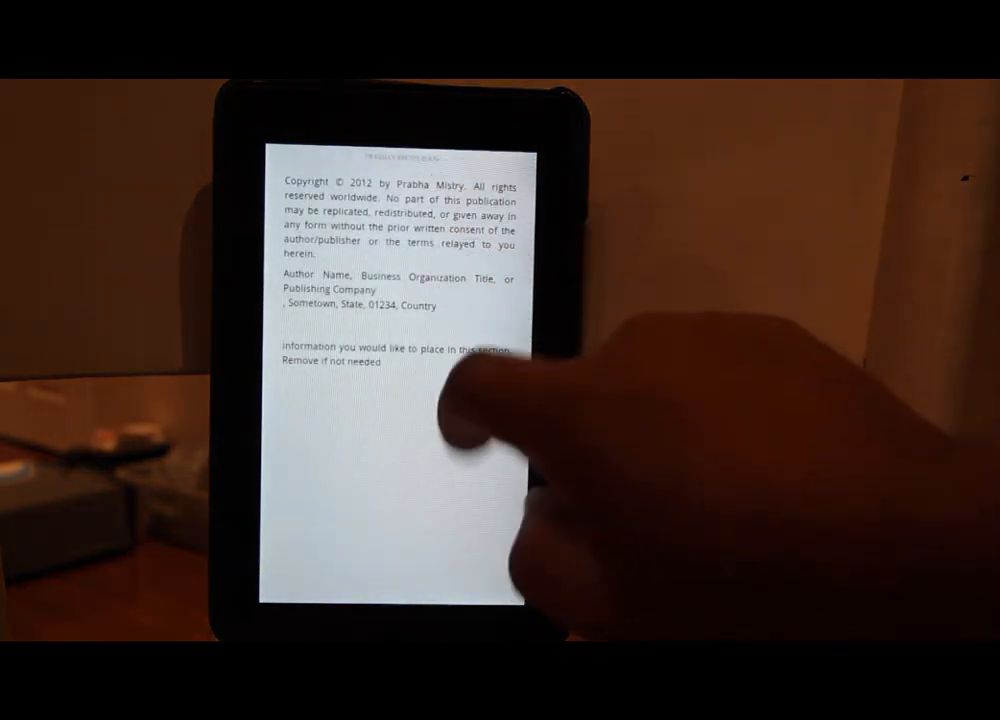
left_click(456, 394)
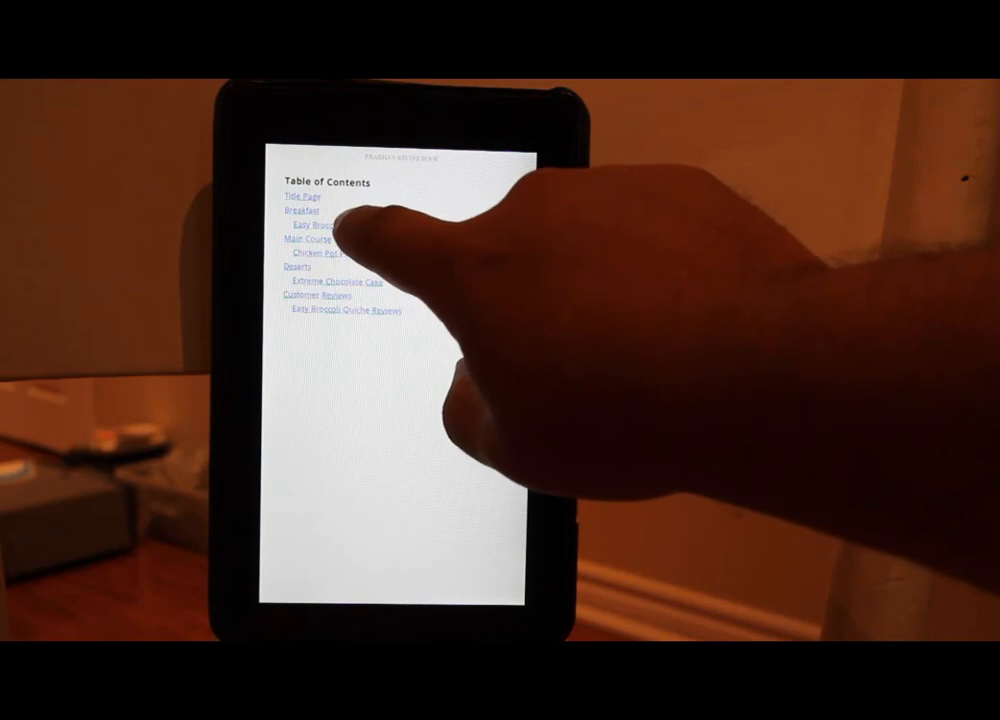
Open Easy Broccoli Quiche from the contents, turn to its directions and open its customer reviews.
left_click(335, 225)
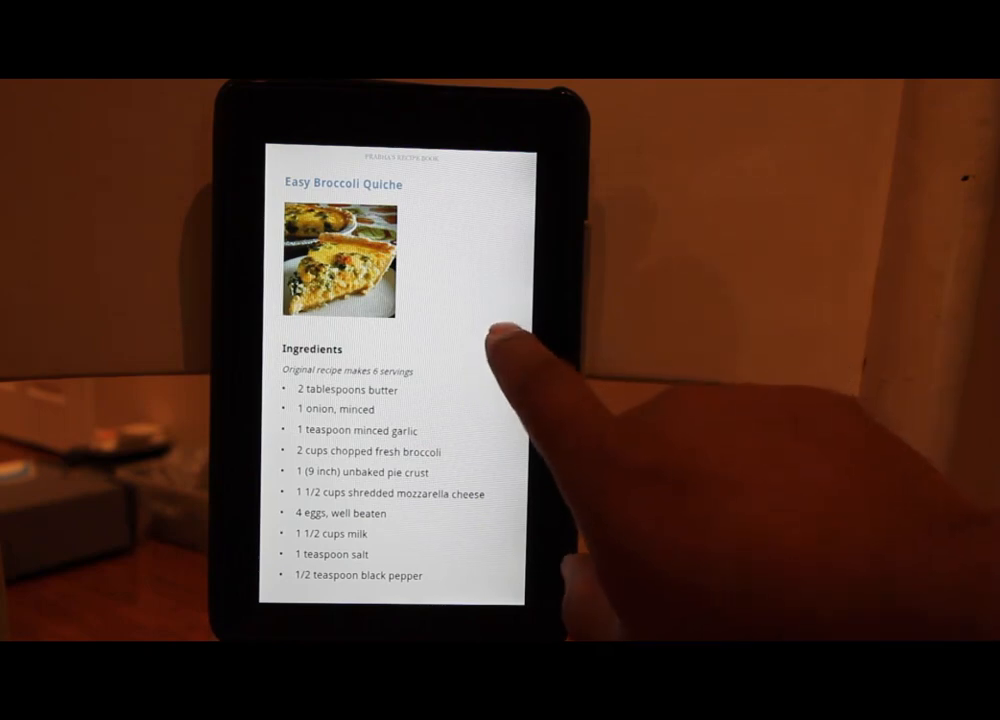
left_click_drag(492, 330, 446, 357)
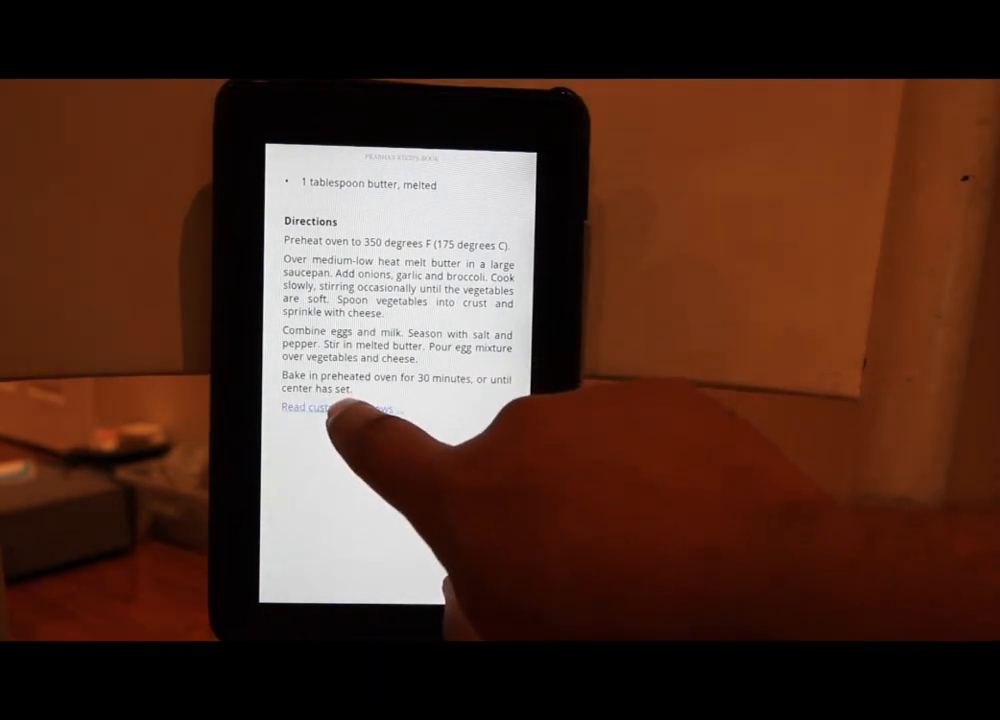
left_click(335, 408)
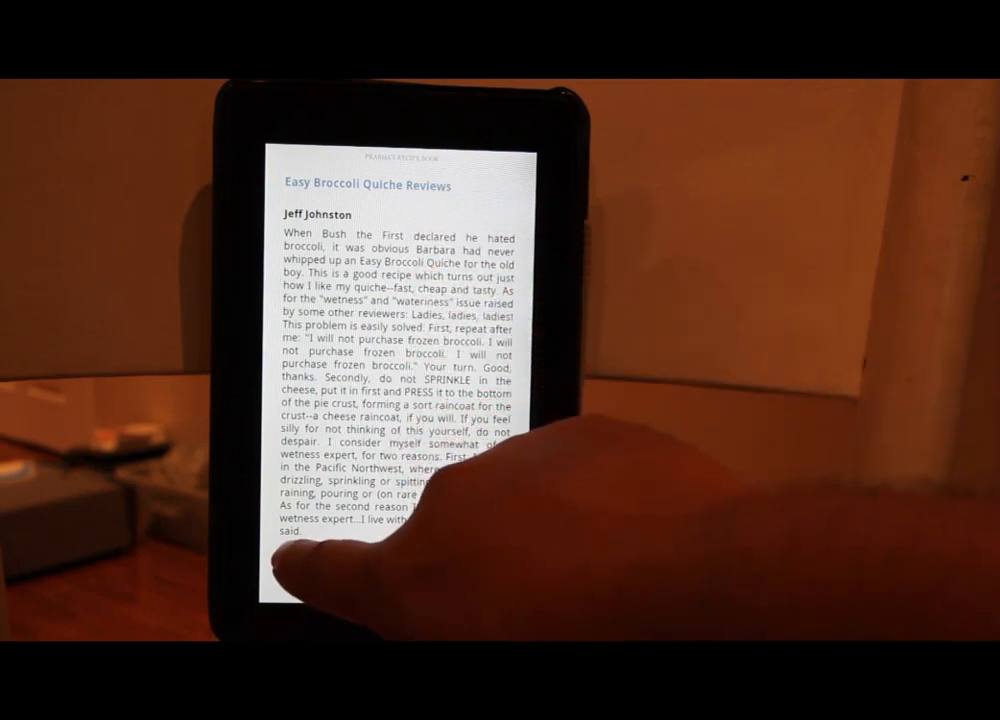
left_click(290, 549)
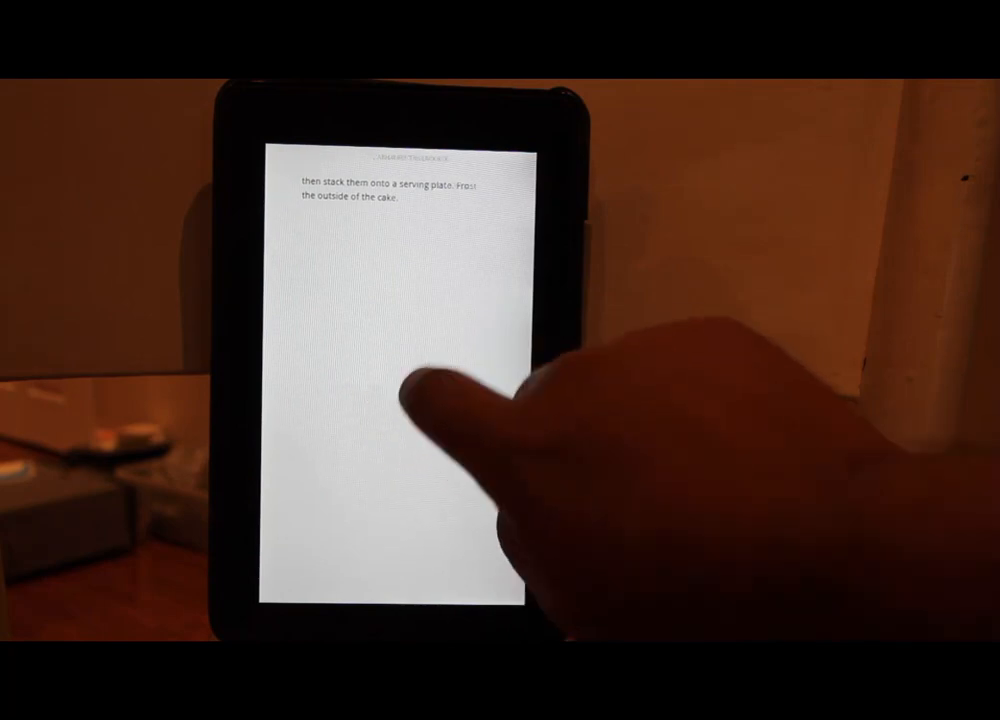
Page back through the earlier recipes past the Chicken Pot Pie intro.
left_click(410, 405)
left_click(365, 360)
left_click(355, 350)
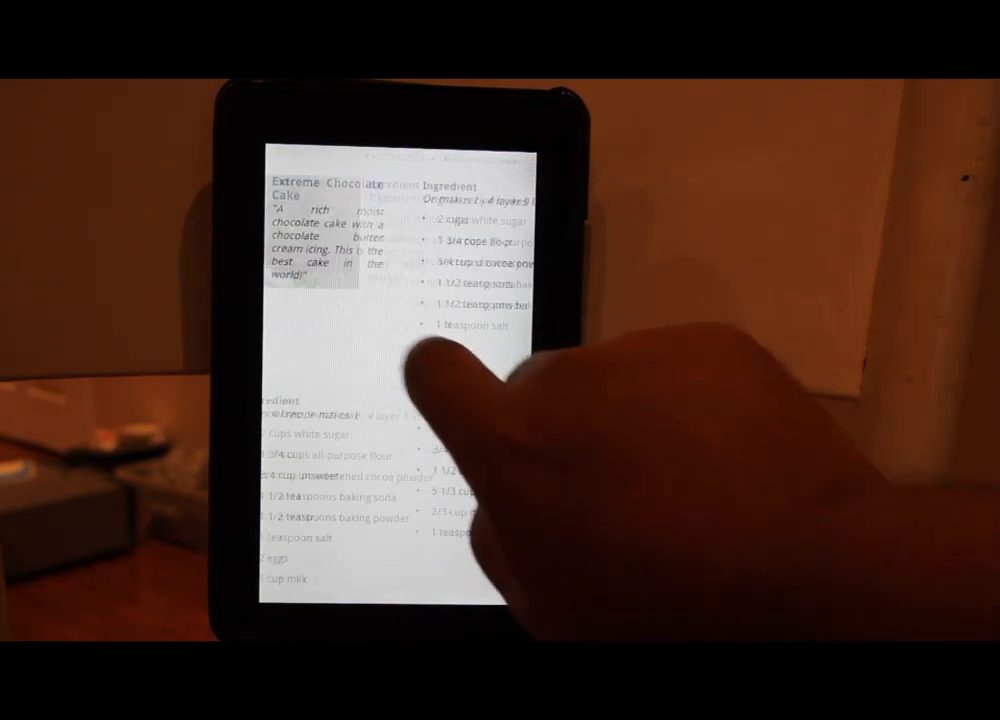
left_click(338, 368)
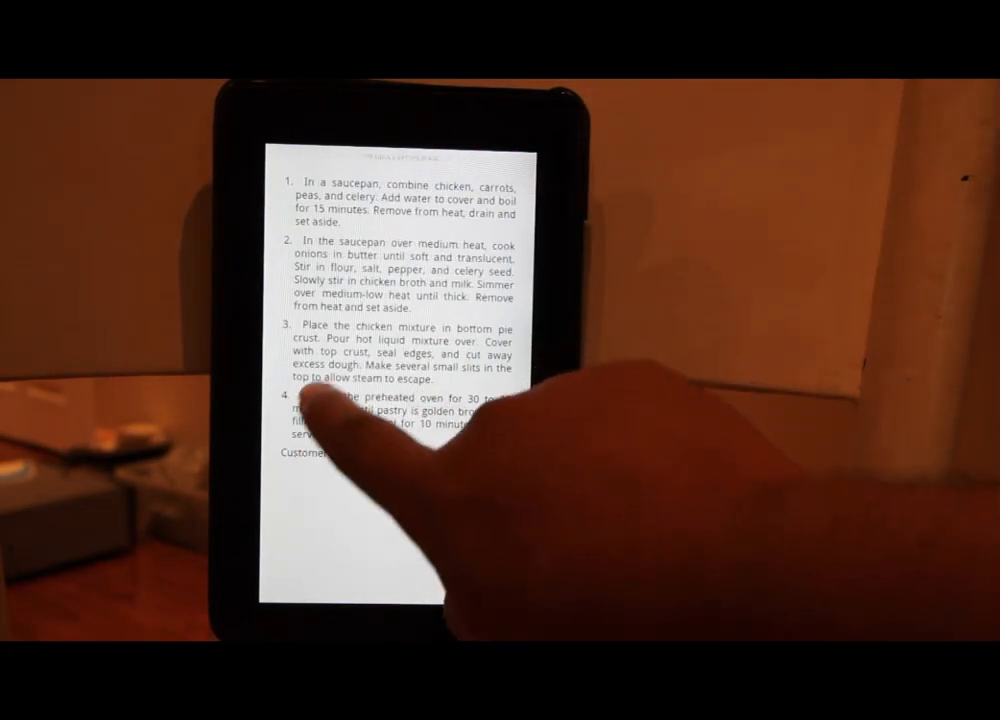
left_click(357, 400)
left_click(325, 410)
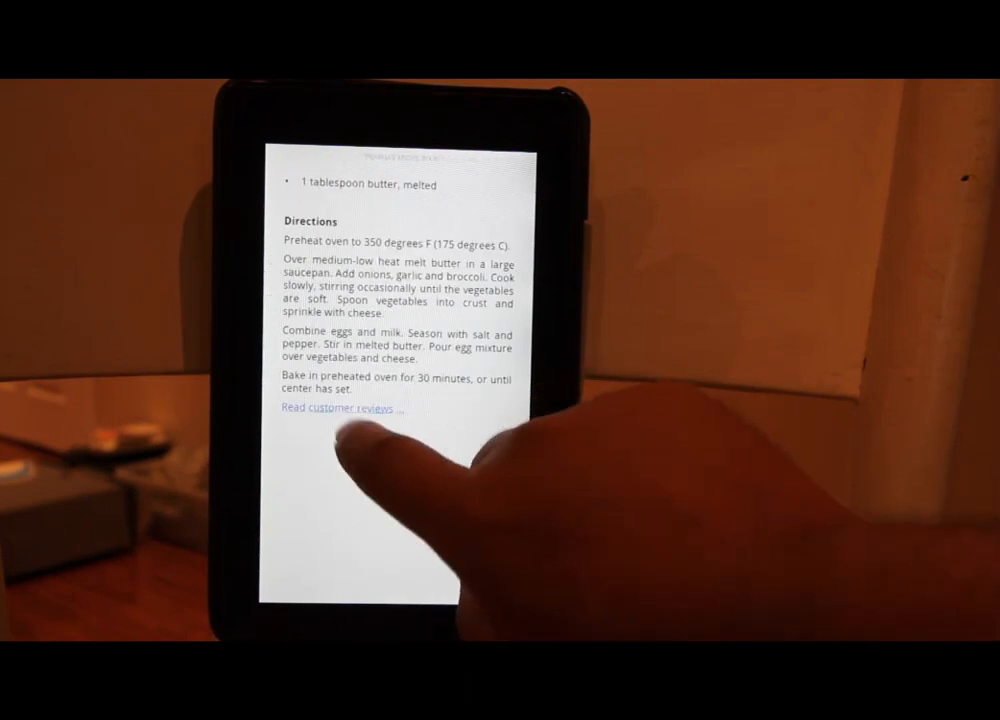
Reopen the quiche reviews, use Return to get back to the recipe, and page through its directions.
left_click(338, 408)
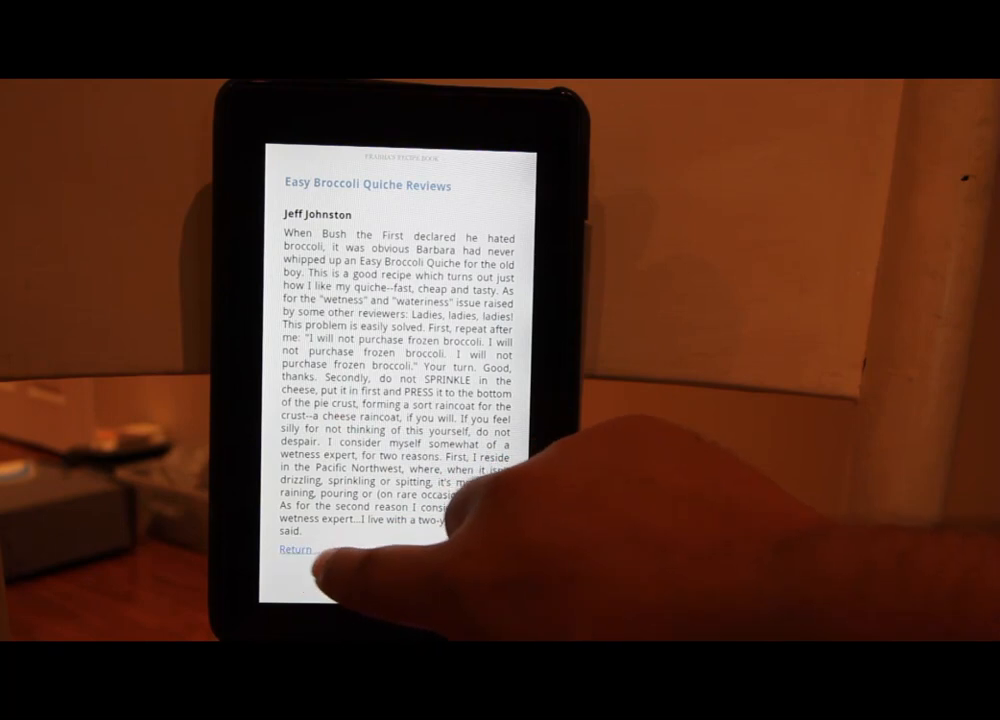
left_click(288, 552)
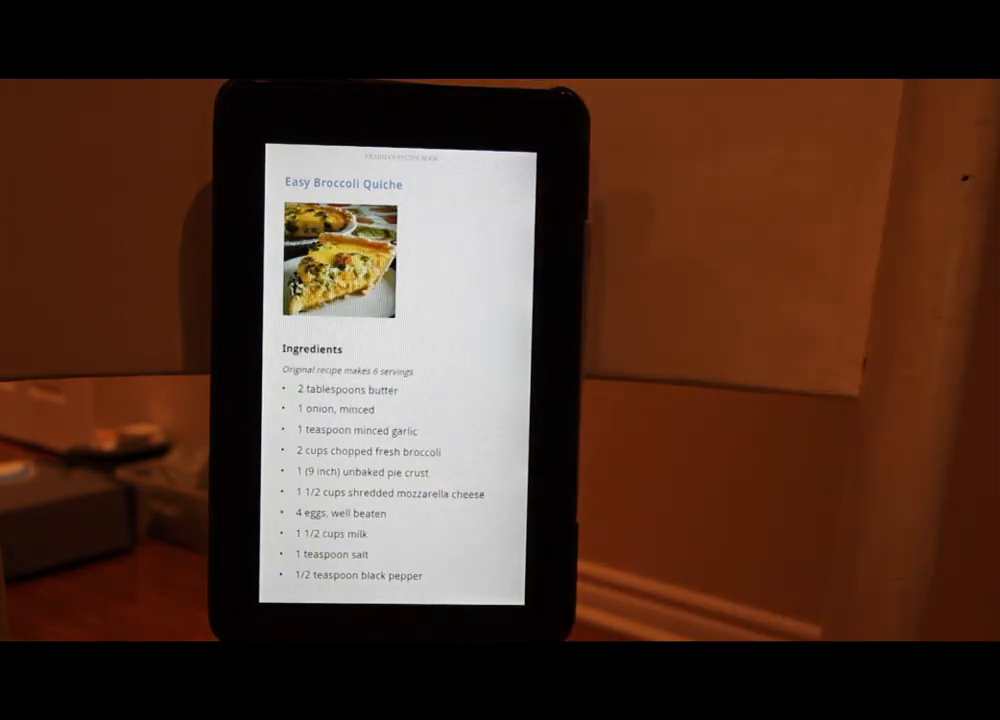
left_click(513, 330)
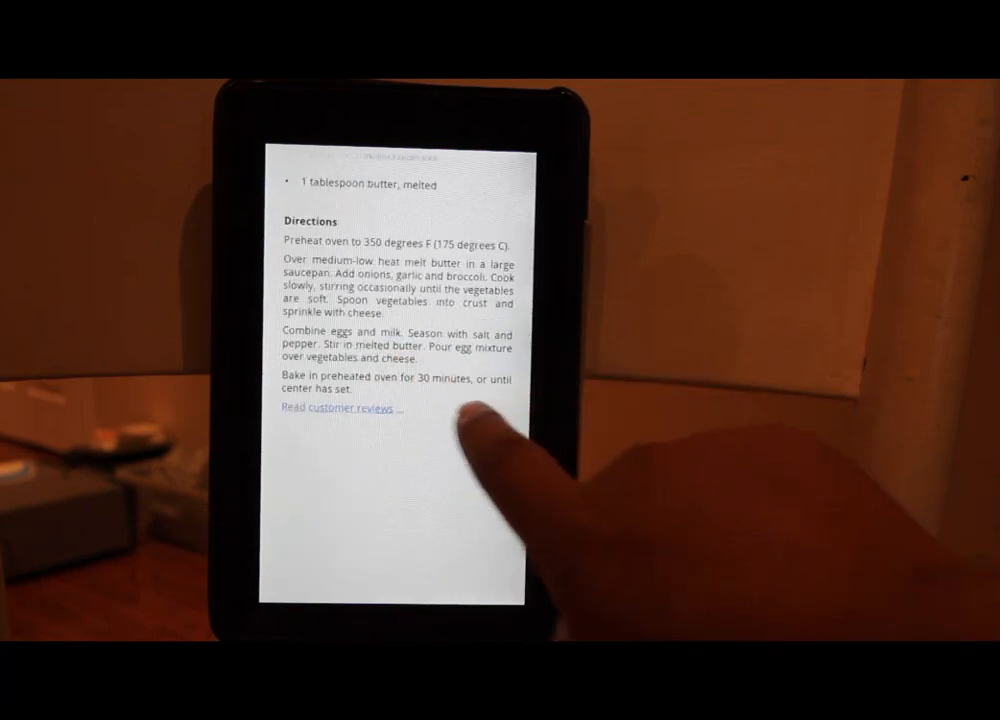
left_click(468, 413)
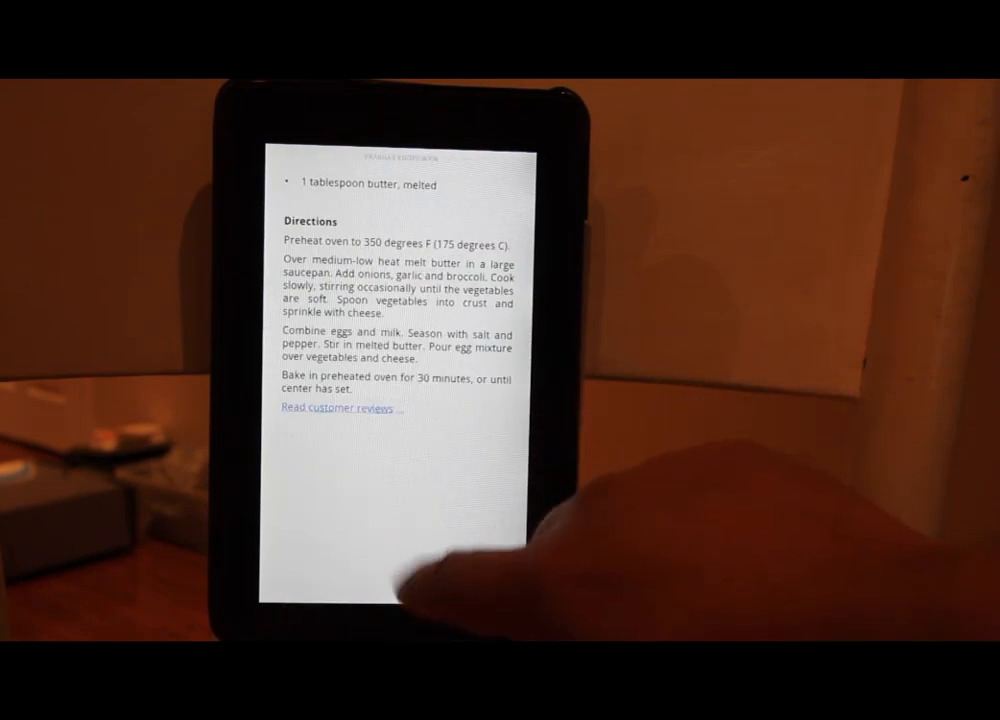
Show the reading toolbar on Chicken Pot Pie IX, at location 58 of 170 (35%).
left_click(400, 550)
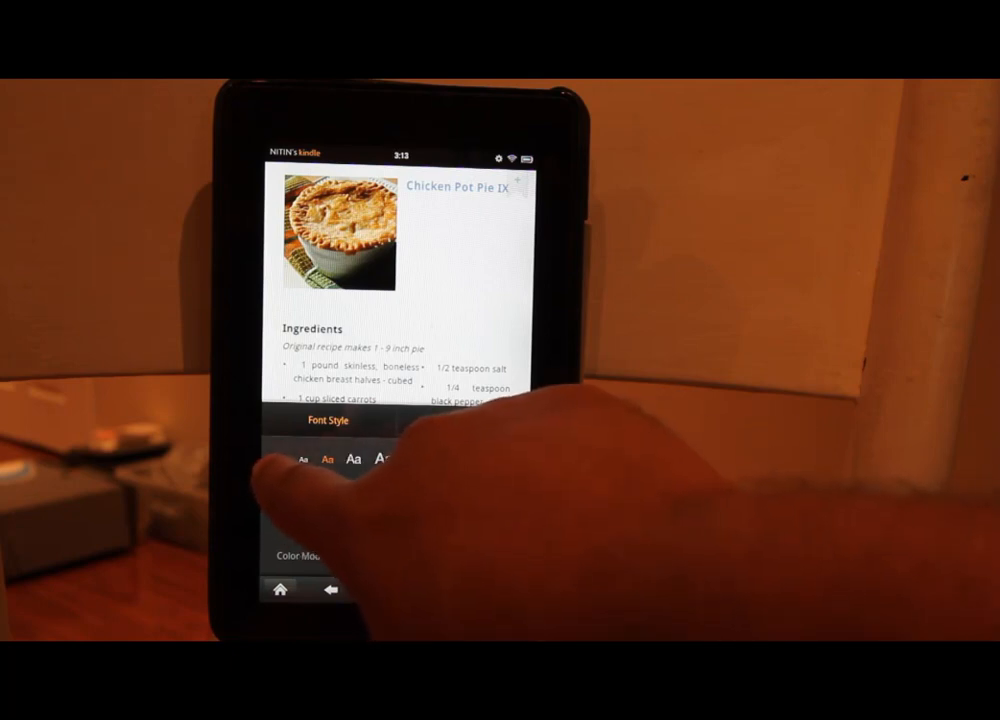
Choose the smallest Aa text size and close the Font Style panel.
left_click(283, 459)
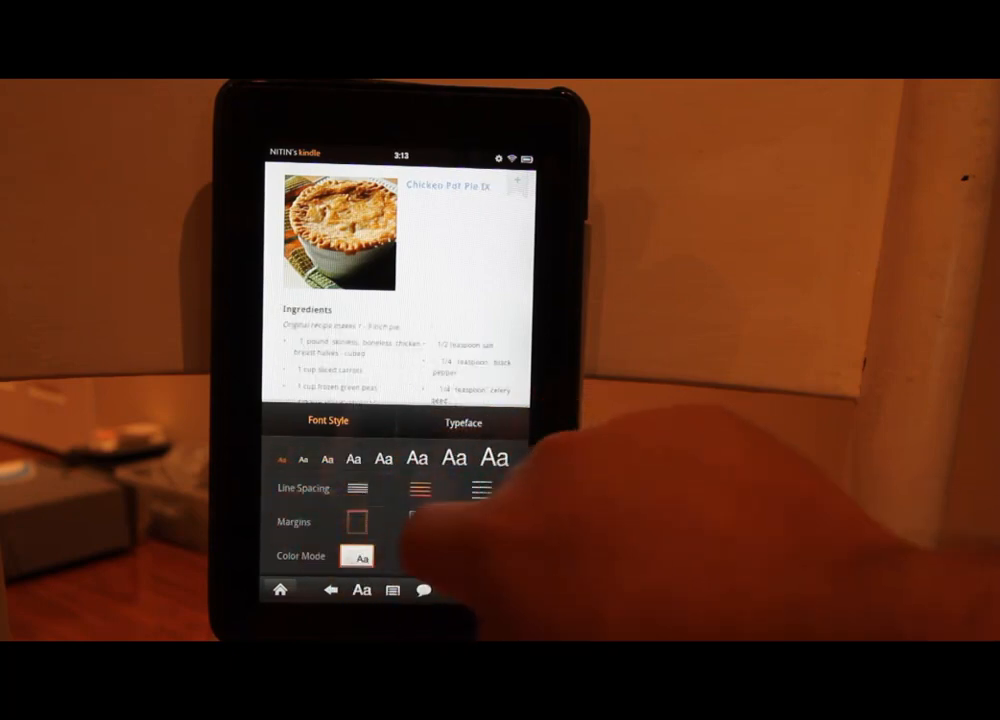
left_click(470, 300)
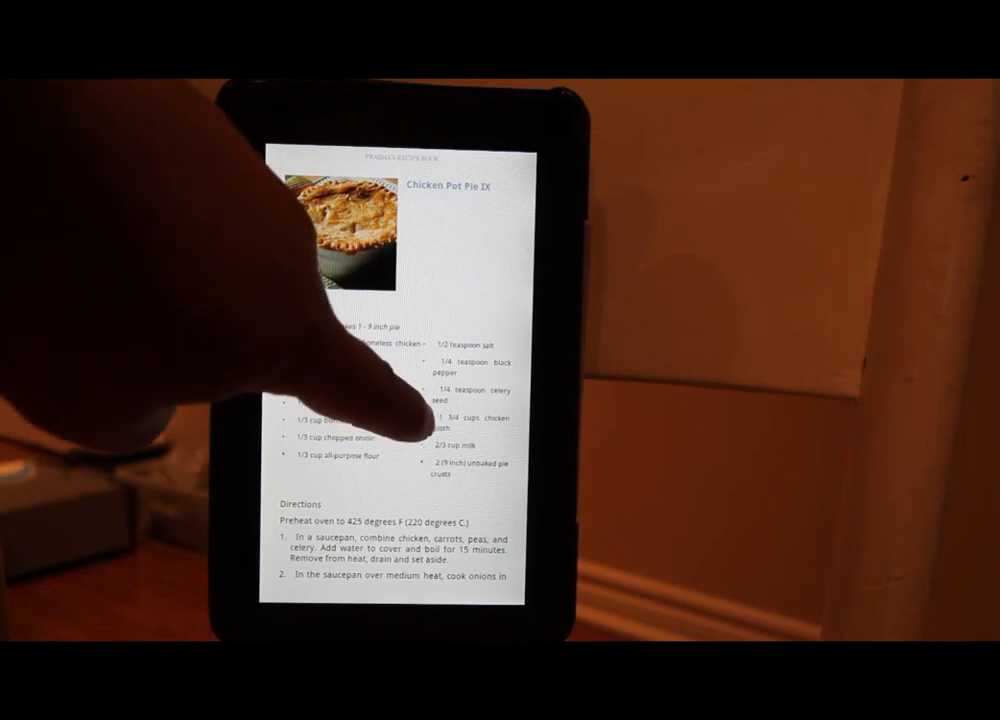
Turn to the Extreme Chocolate Cake page, glancing back at the end of the chicken pie recipe.
scroll(435, 405, "down", 5)
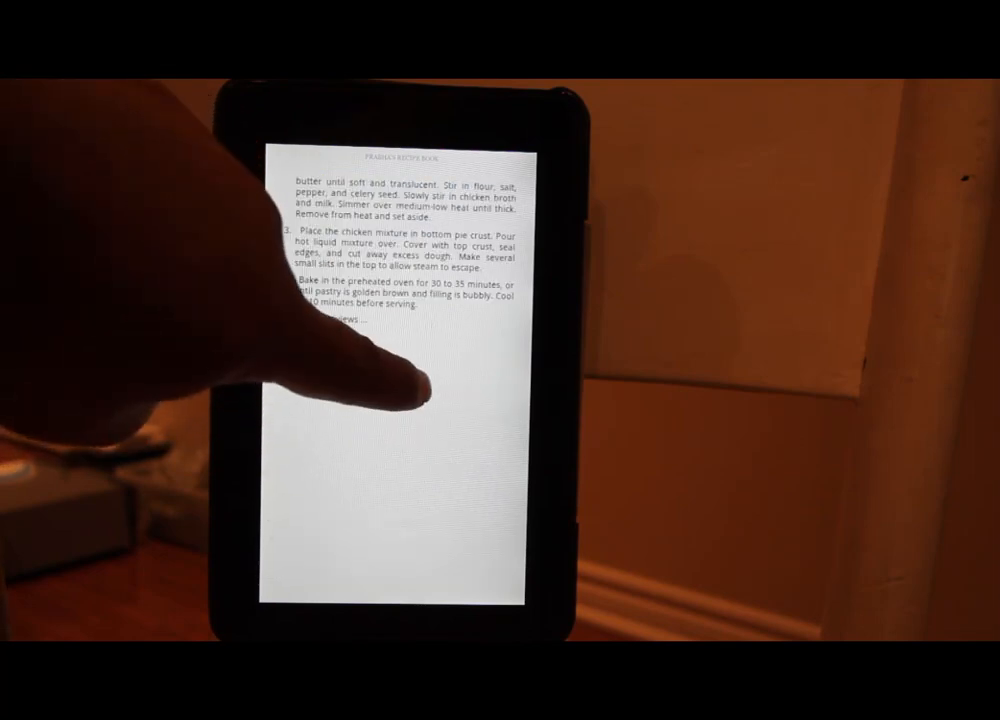
left_click_drag(410, 400, 301, 357)
left_click(301, 357)
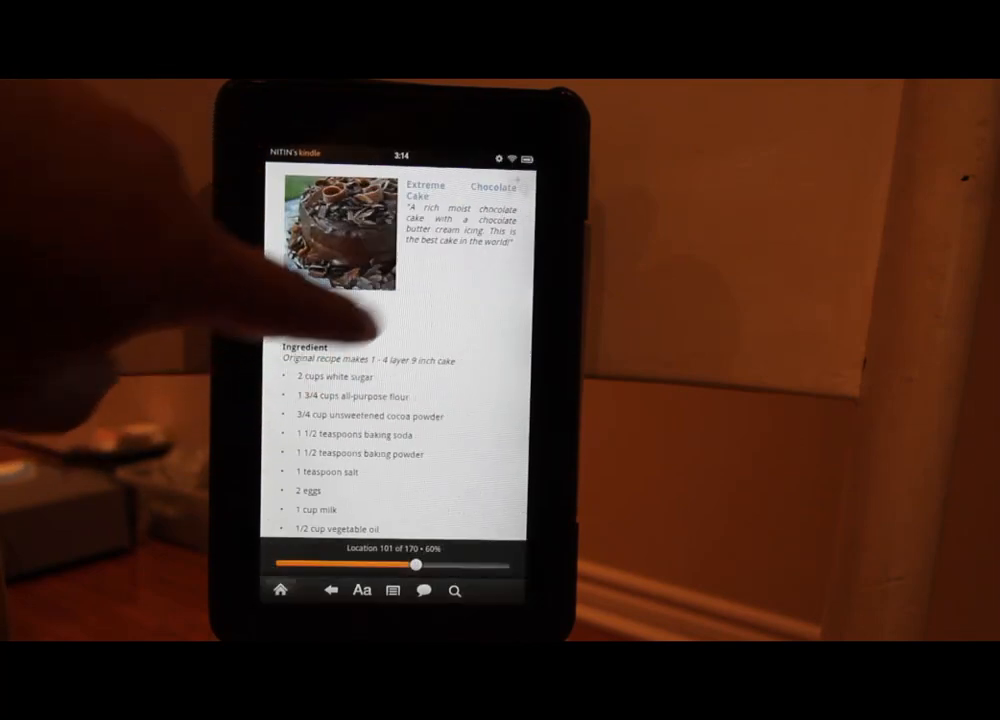
left_click(440, 290)
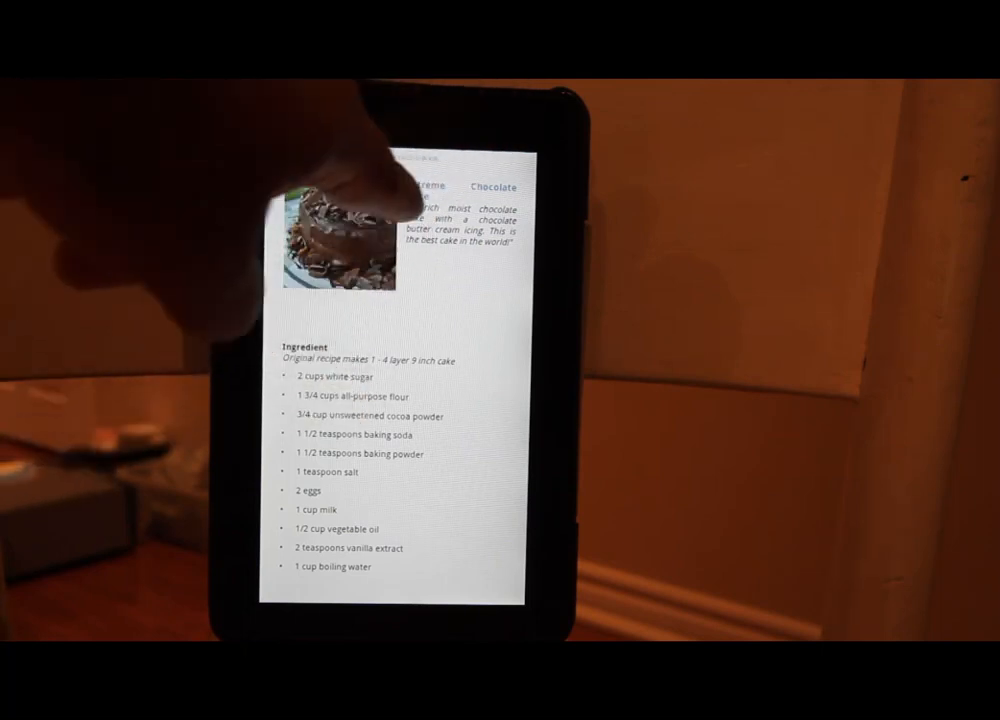
left_click_drag(413, 300, 315, 312)
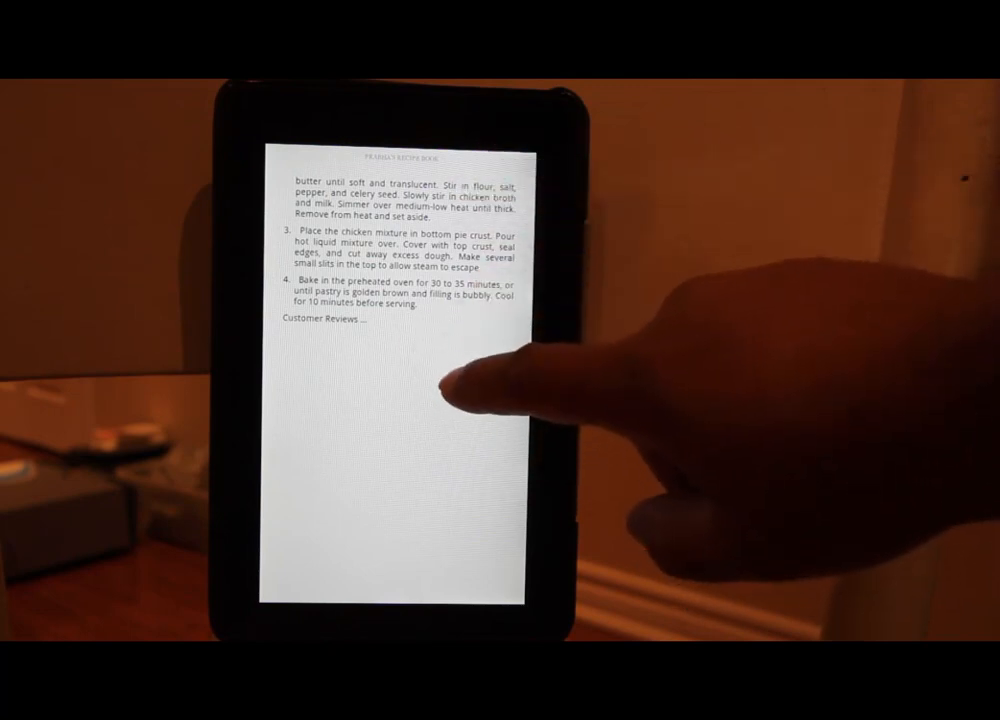
left_click_drag(424, 386, 400, 220)
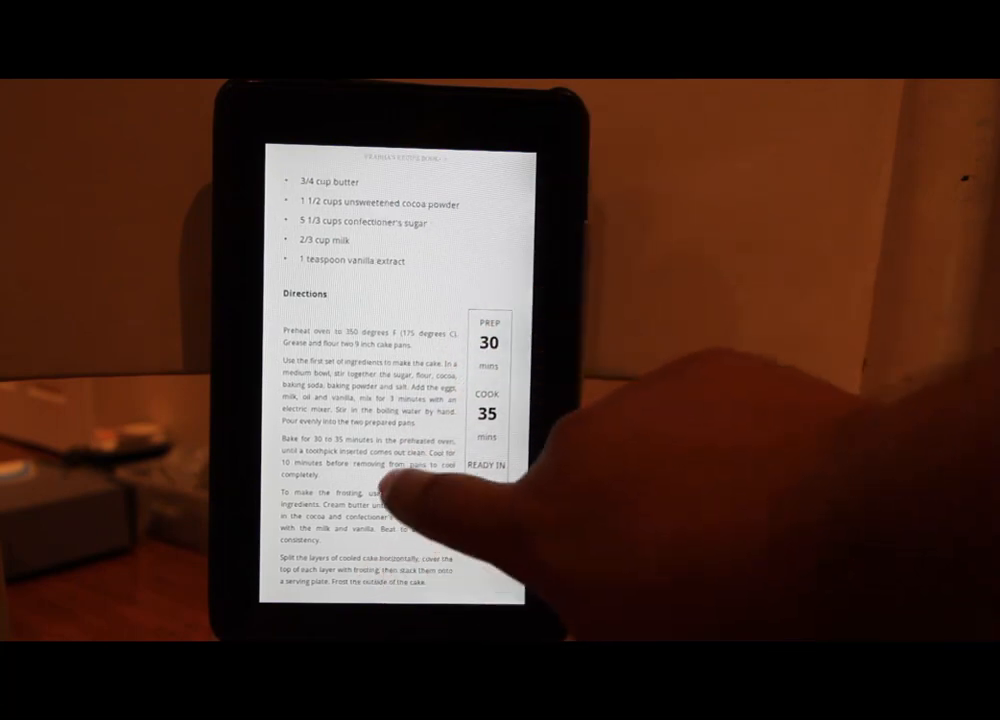
Enlarge the book text to the third Aa size.
left_click(372, 546)
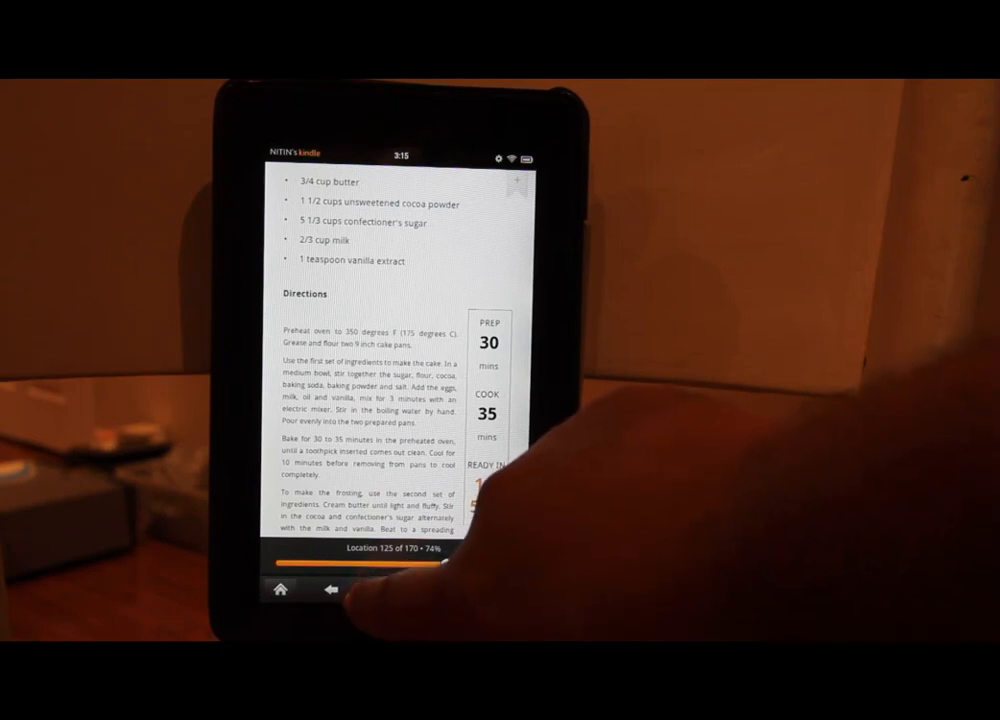
left_click(362, 590)
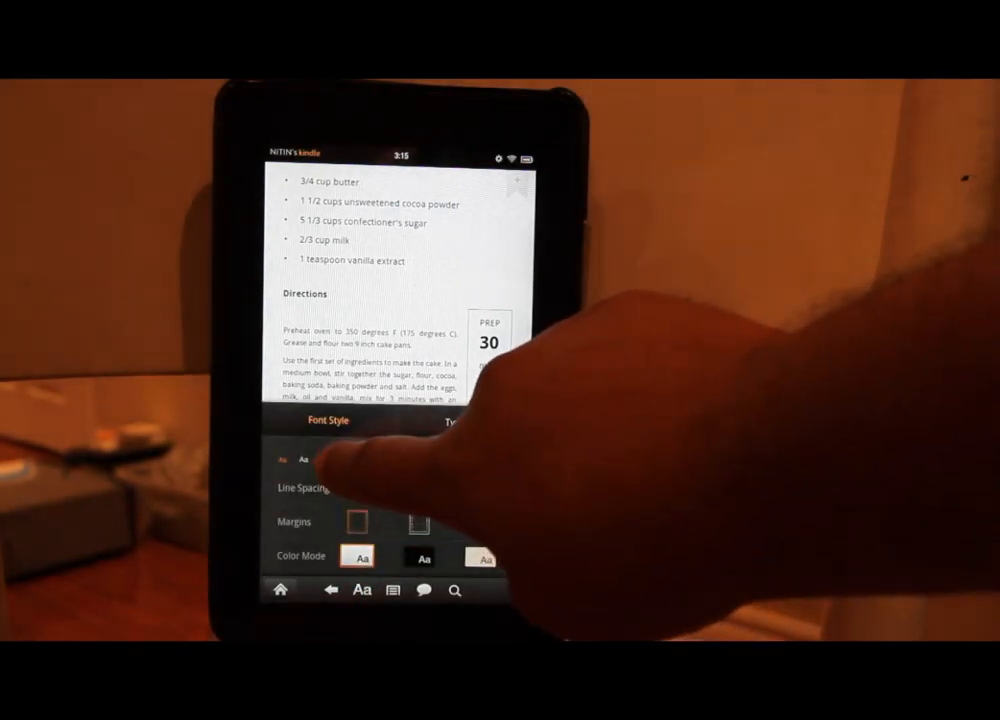
left_click(327, 459)
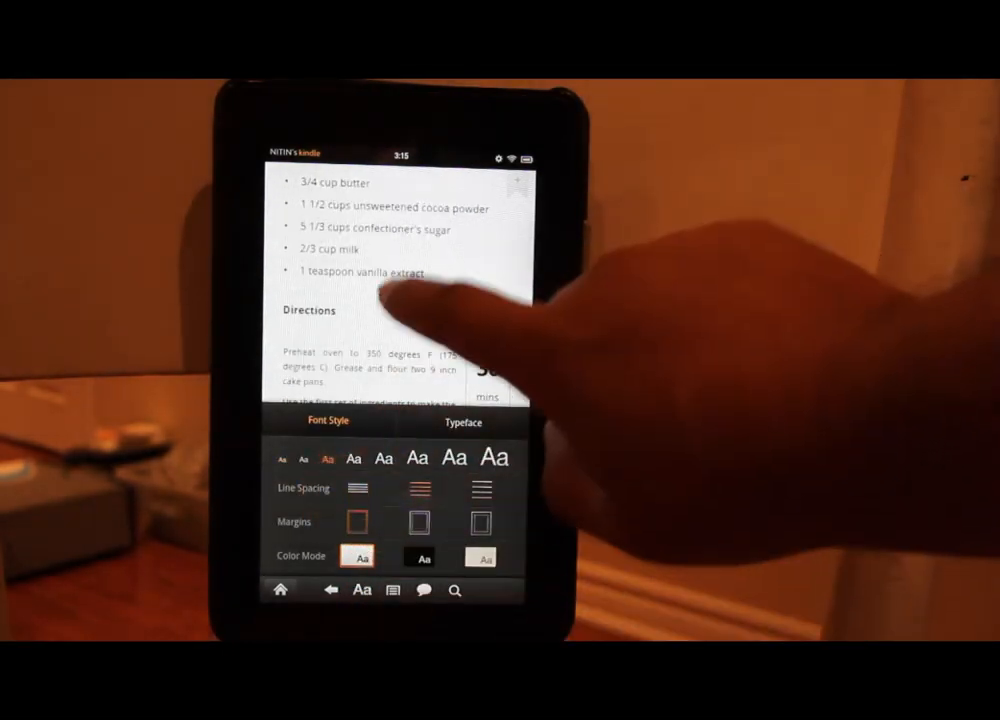
left_click(424, 316)
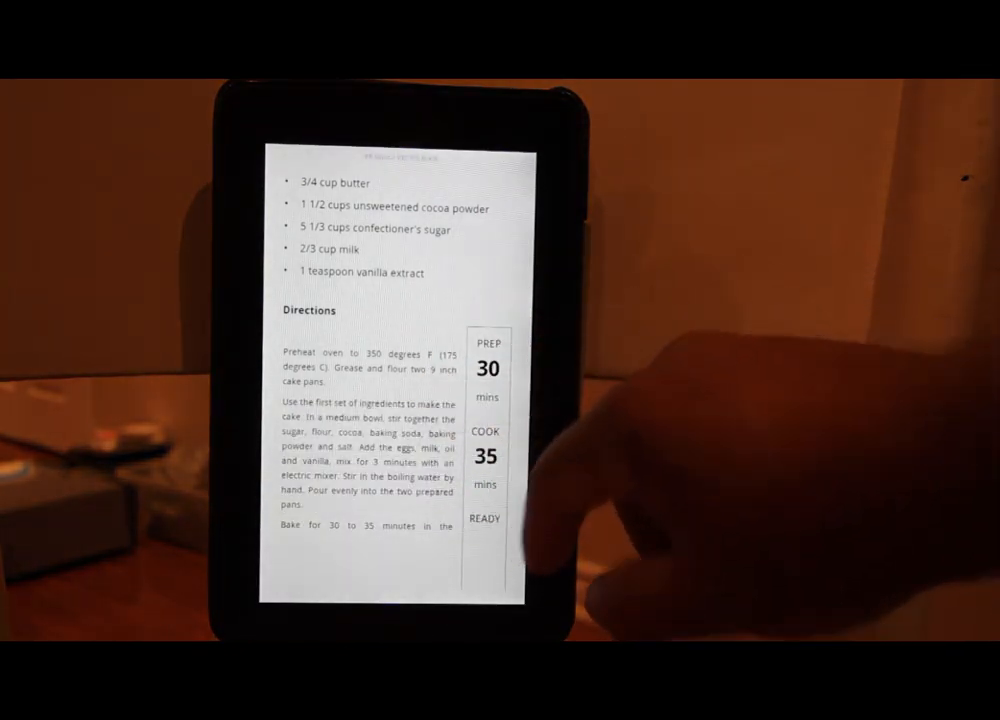
Read forward through the frosting instructions and customer reviews, then page back to the cake's title page.
left_click_drag(420, 405, 391, 457)
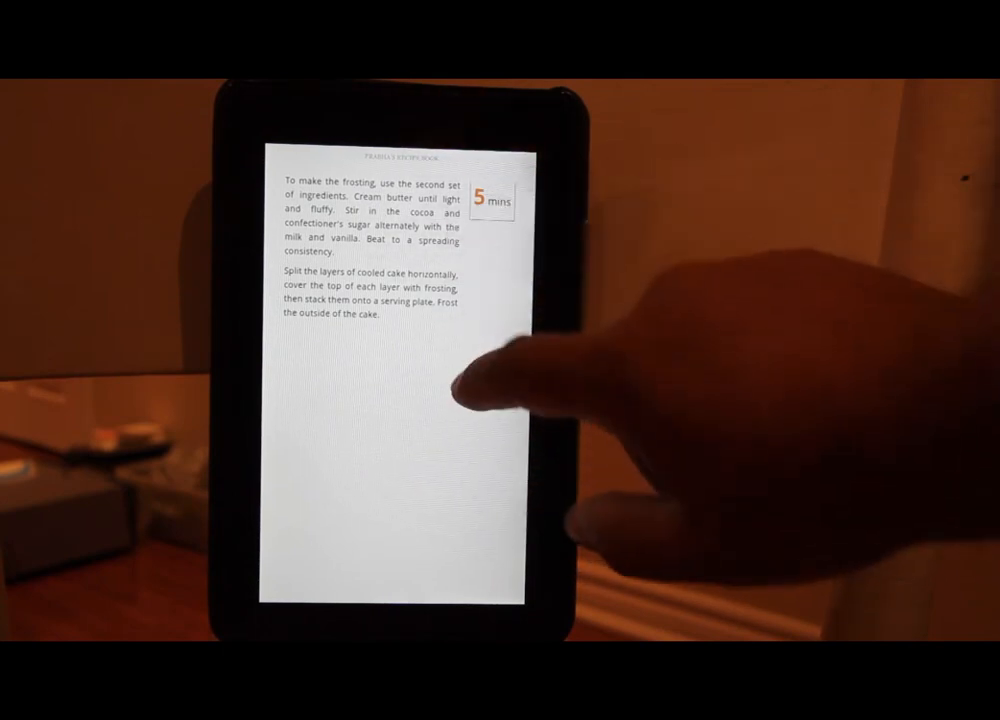
left_click_drag(458, 390, 385, 375)
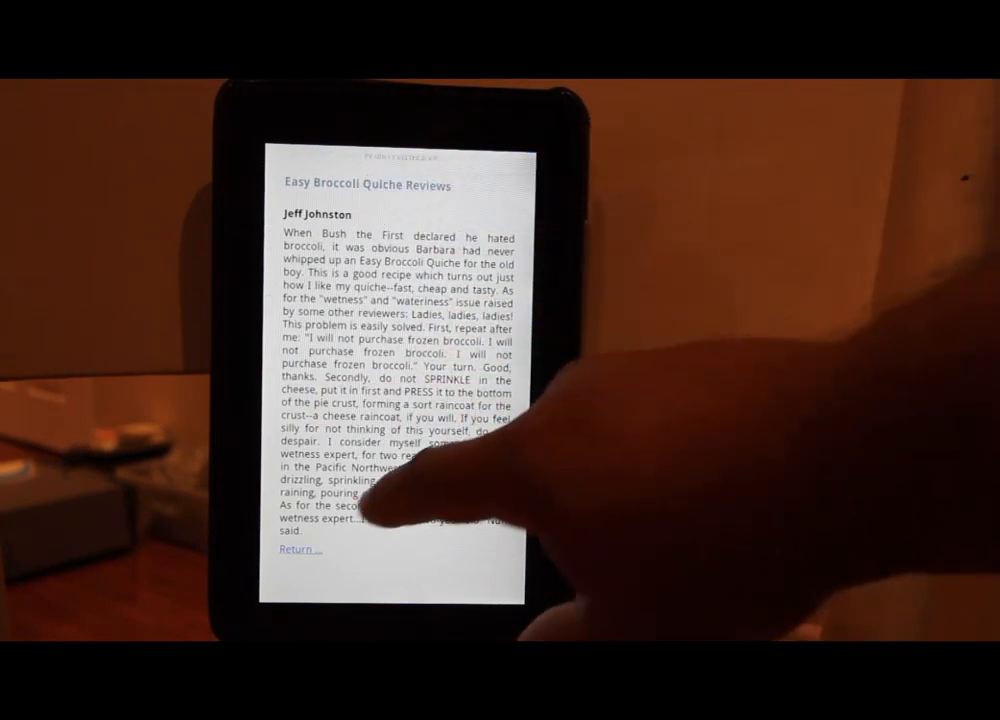
left_click(395, 345)
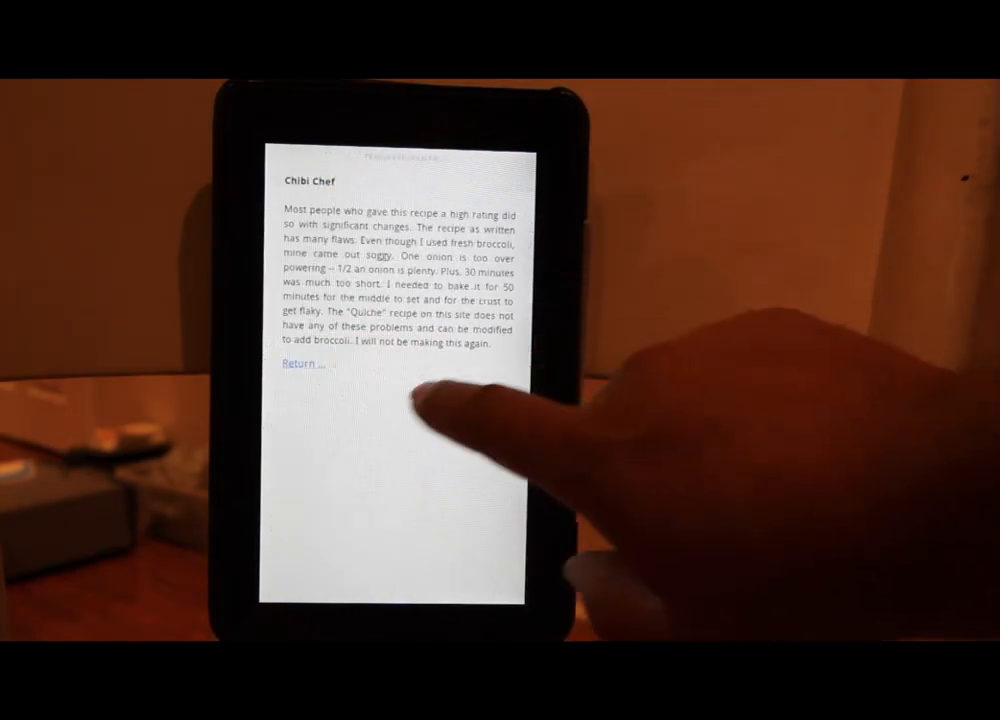
left_click(300, 390)
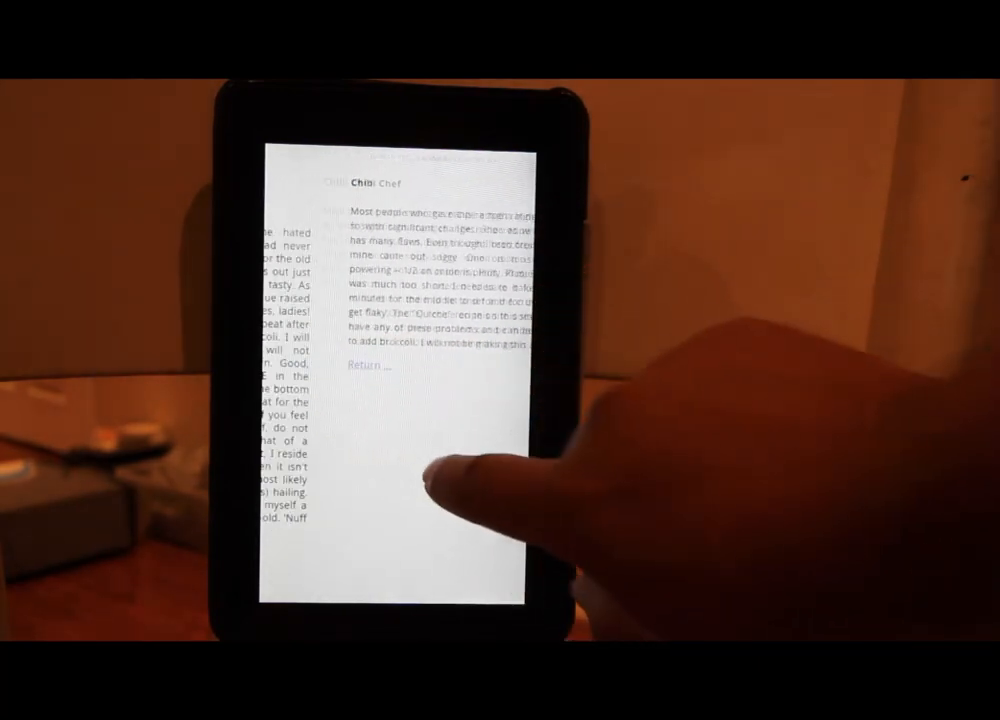
left_click(400, 430)
left_click(310, 345)
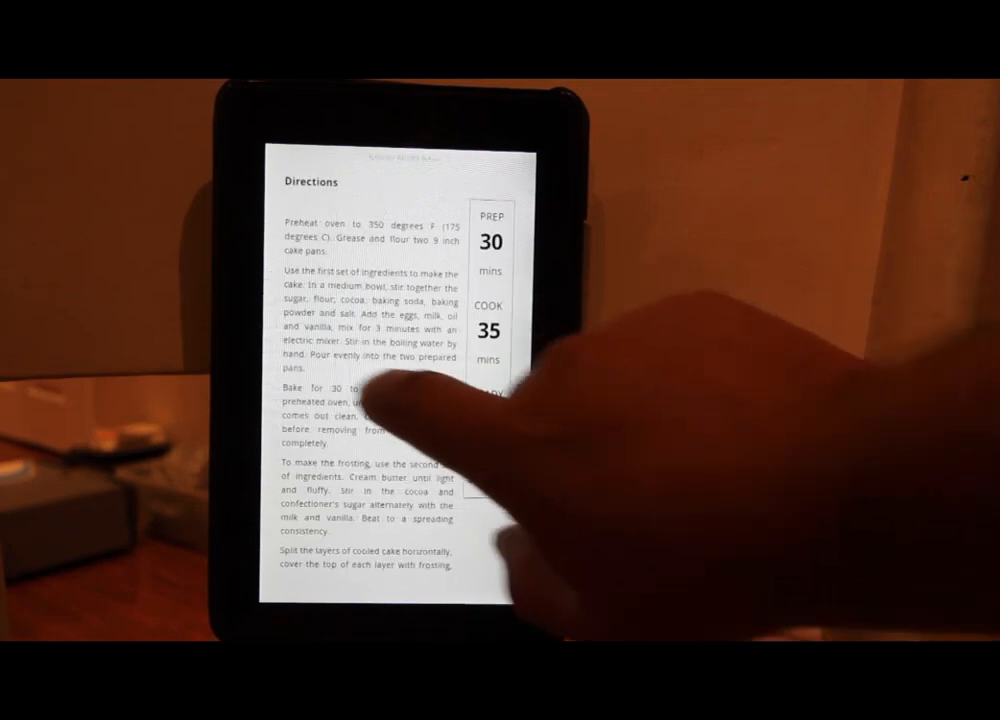
left_click(380, 390)
Page back through Chicken Pot Pie and Easy Broccoli Quiche to the Table of Contents.
left_click(340, 360)
left_click(400, 390)
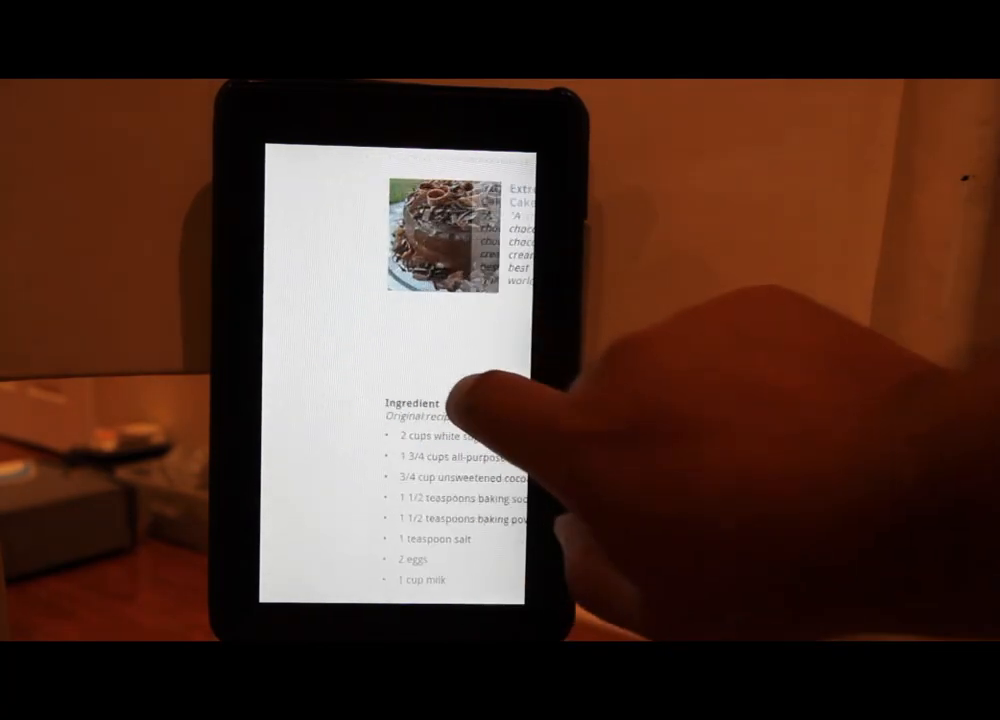
left_click(370, 390)
left_click(330, 320)
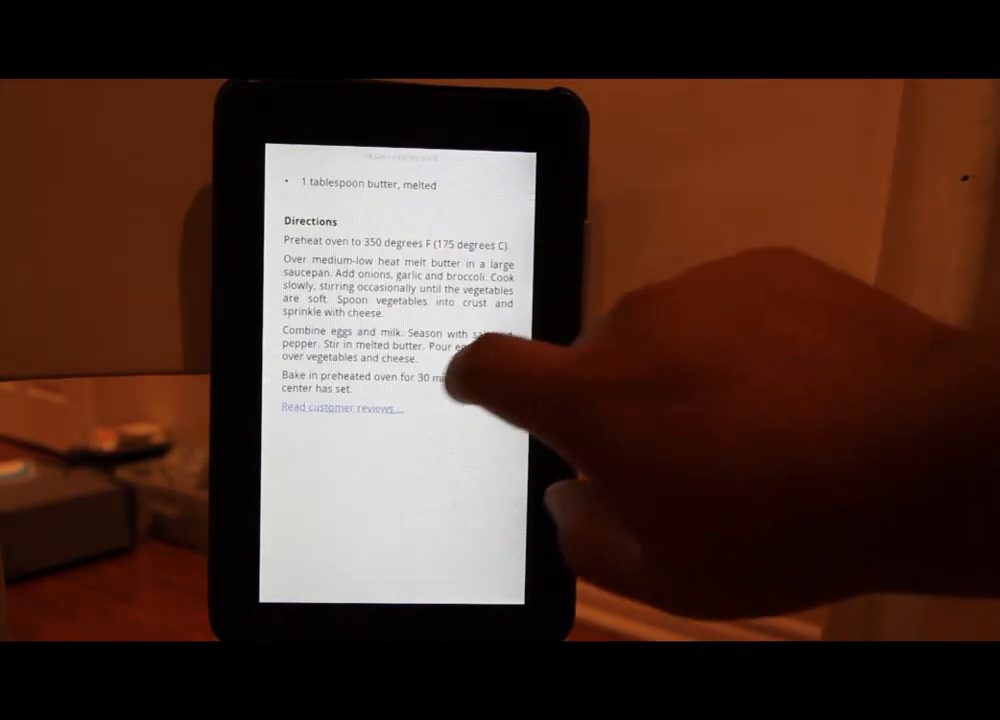
left_click(410, 340)
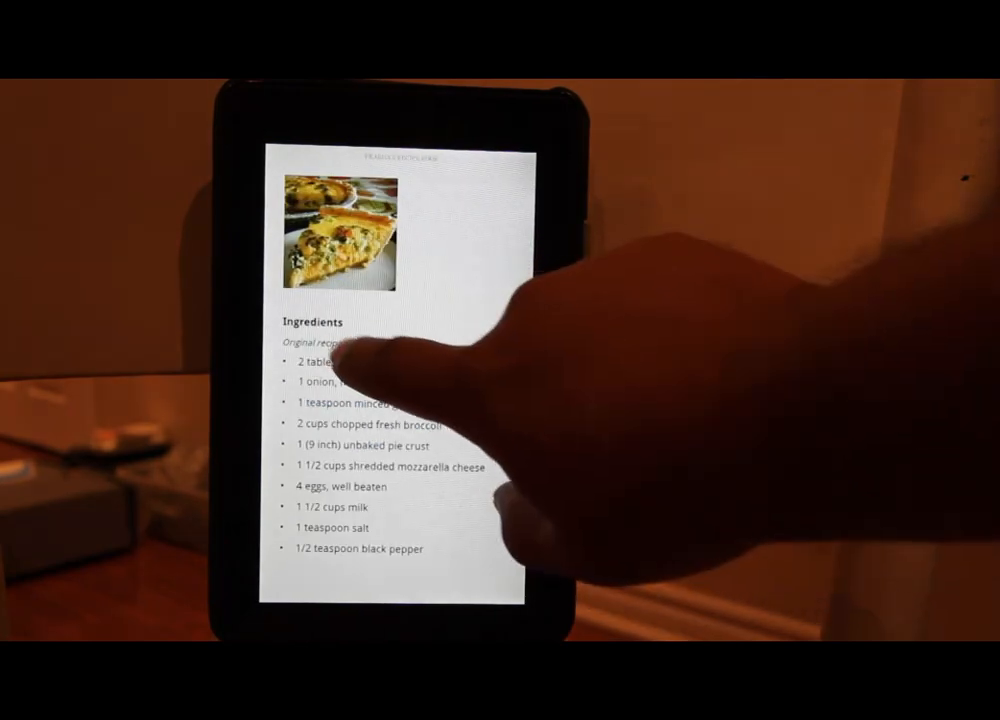
left_click(368, 357)
left_click(413, 390)
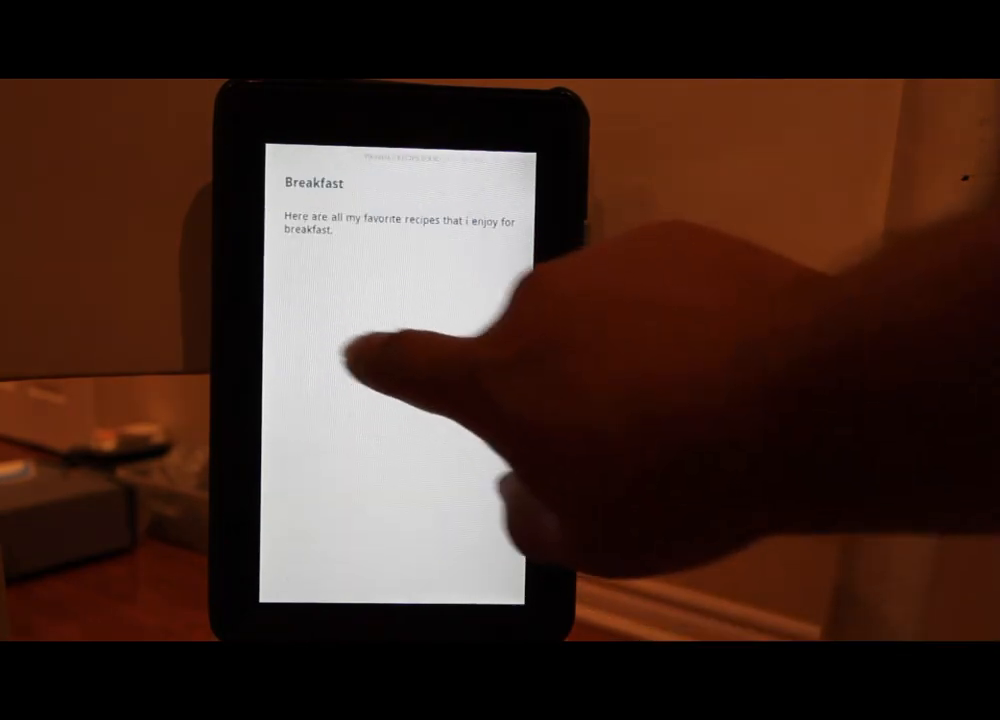
left_click(358, 355)
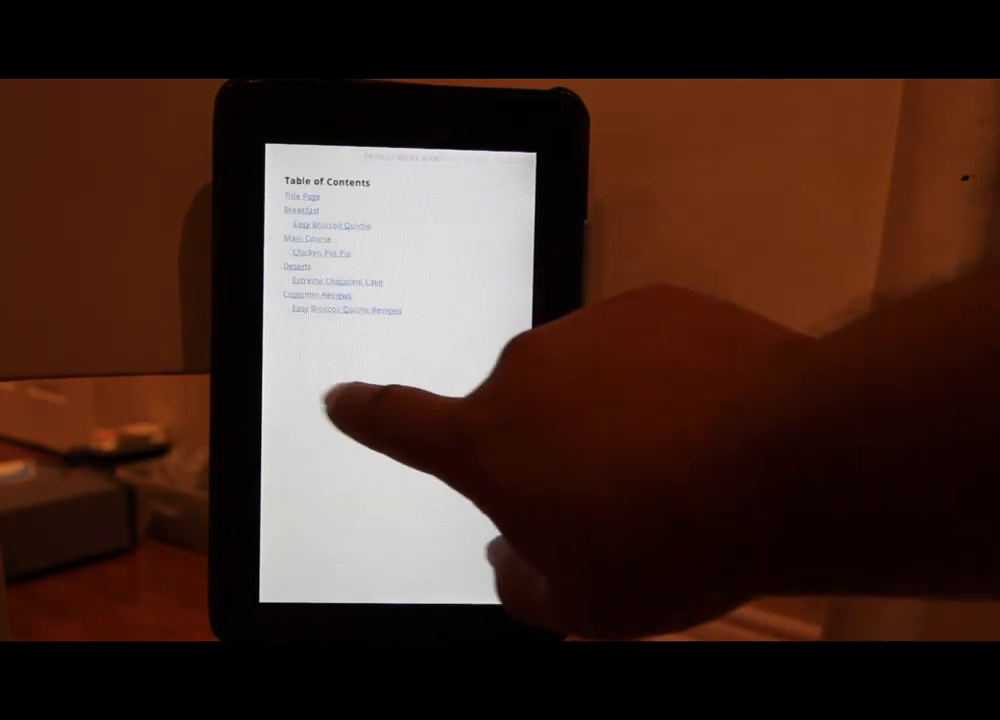
left_click(335, 402)
left_click(340, 432)
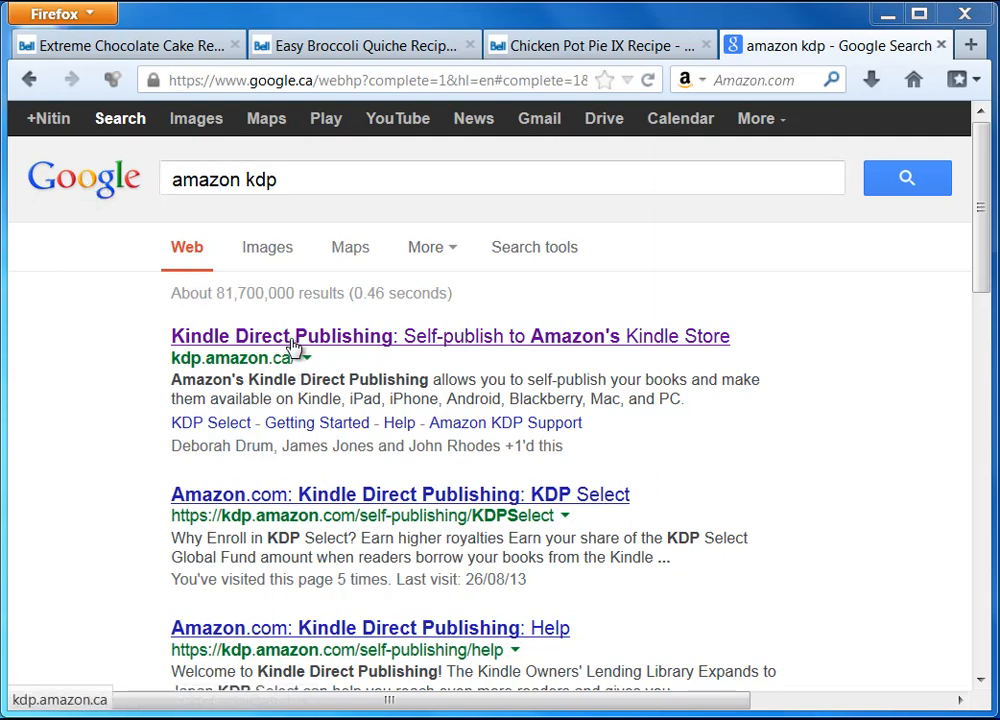
Open the 'Kindle Direct Publishing: Self-publish to Amazon's Kindle Store' Google result.
left_click(355, 338)
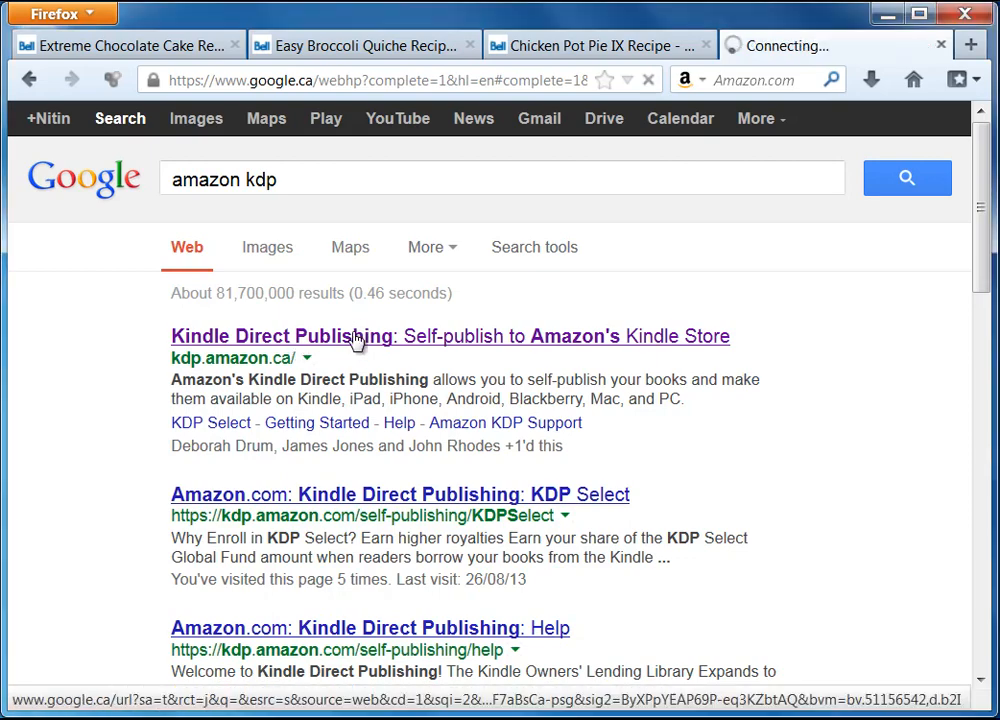
left_click_drag(310, 709, 779, 663)
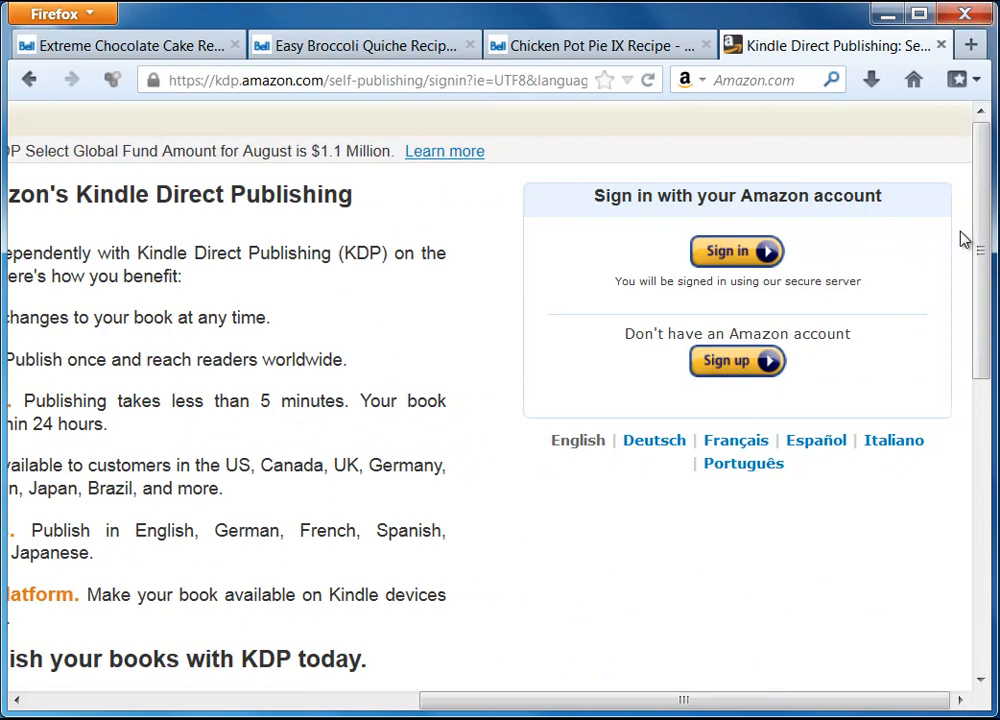
Sign in to Kindle Direct Publishing with the Amazon account.
left_click(736, 253)
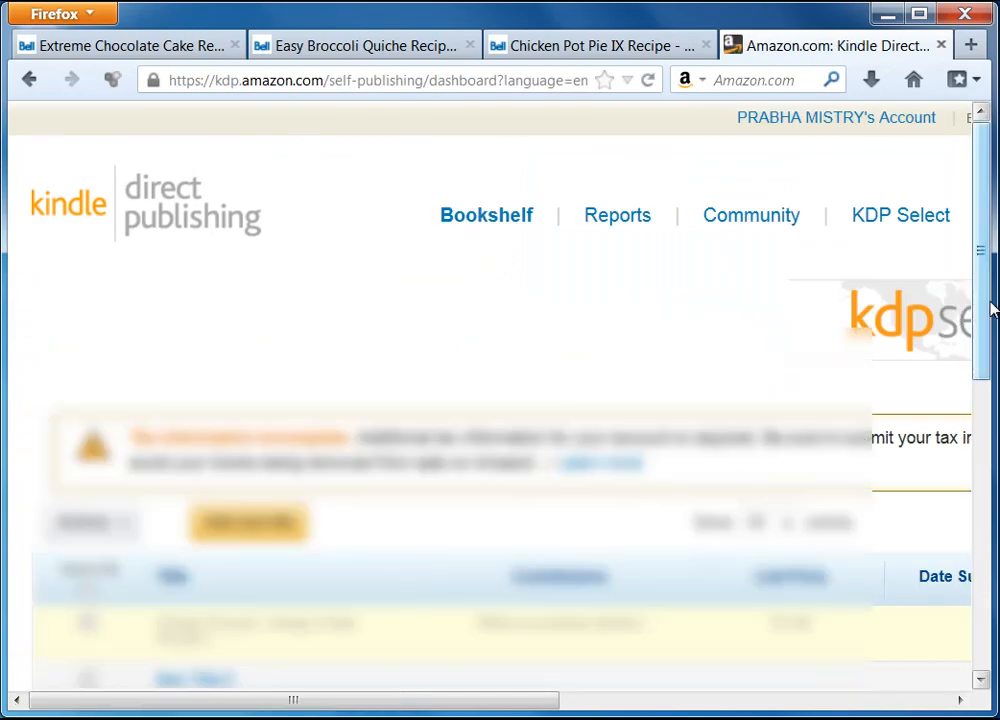
left_click_drag(990, 310, 985, 357)
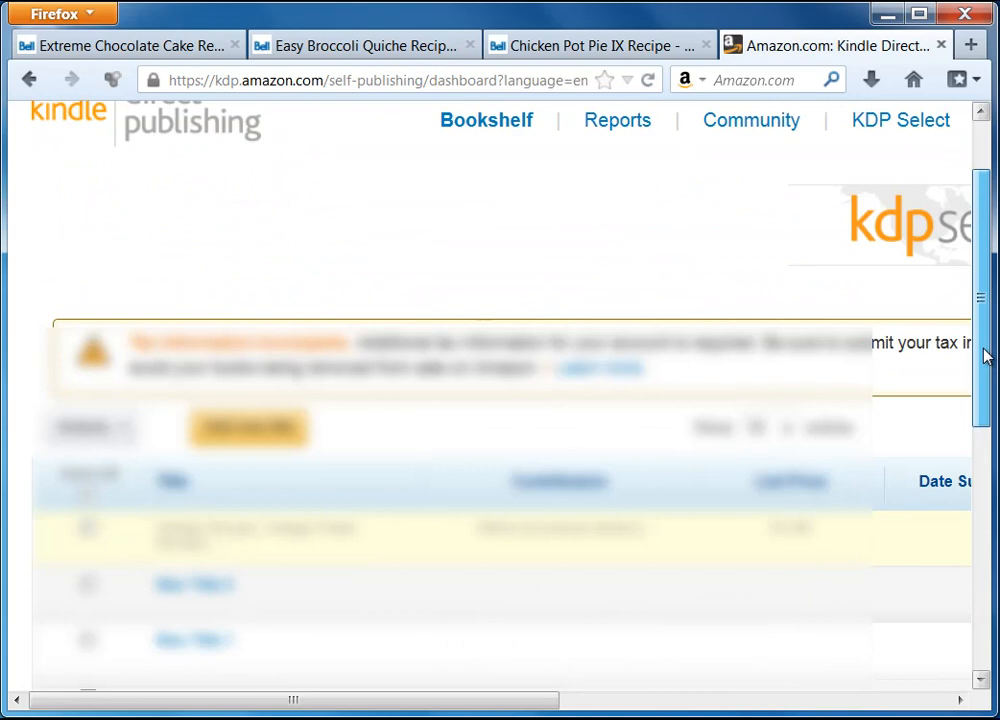
left_click_drag(985, 357, 984, 312)
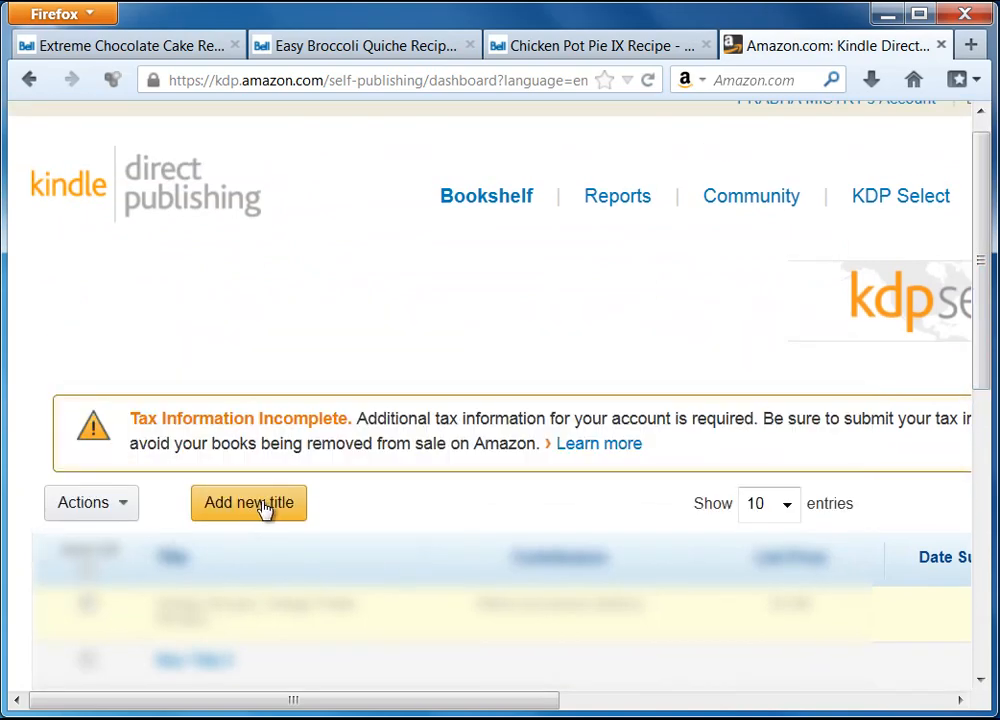
Add a new title from the Bookshelf and readjust the page zoom to fit the form.
left_click(265, 510)
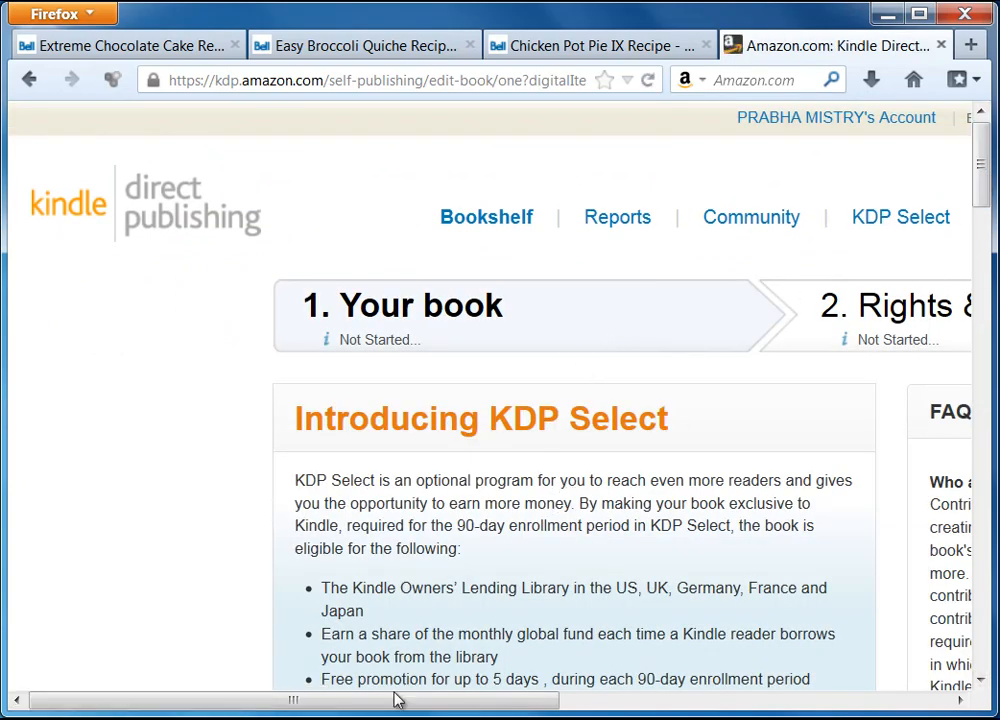
left_click_drag(393, 700, 469, 706)
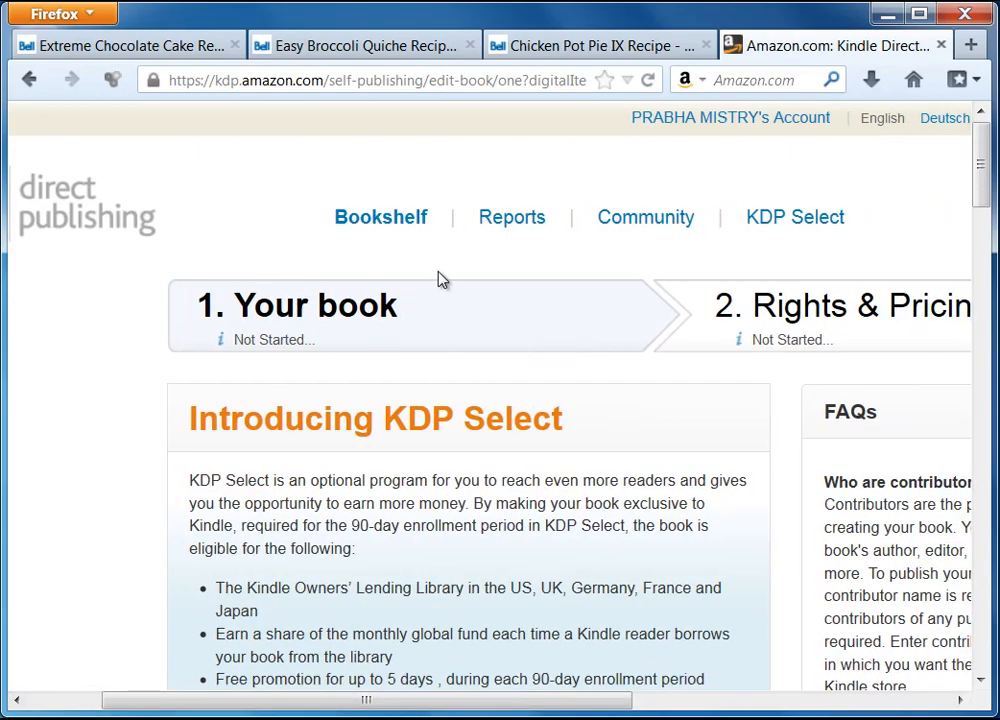
key("ctrl+minus")
key("ctrl+minus")
key("ctrl+minus")
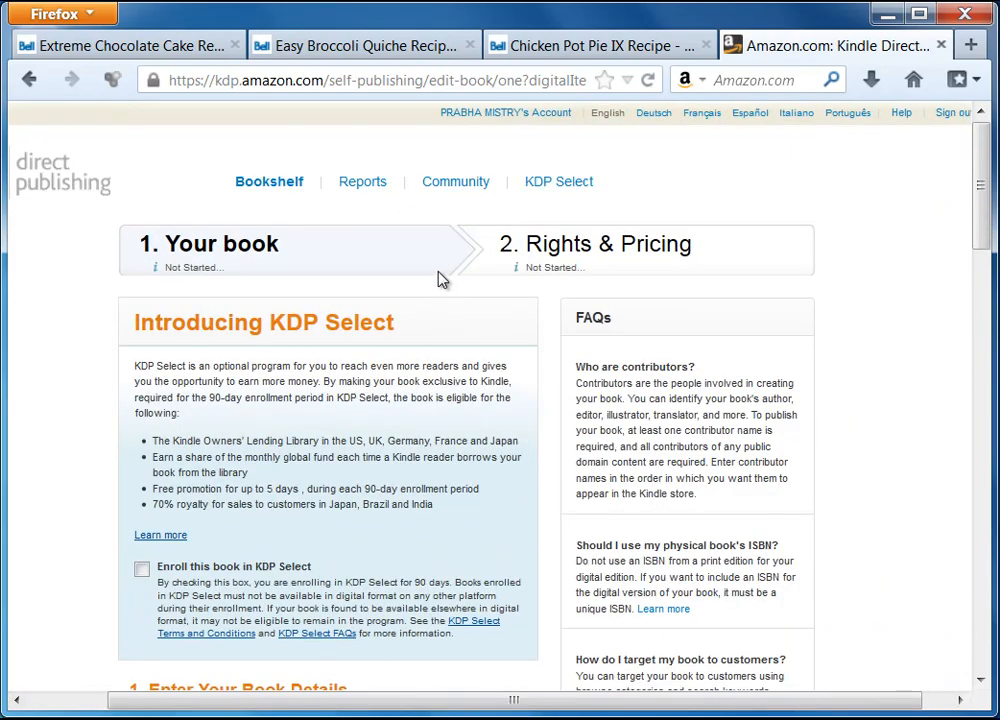
key("ctrl+plus")
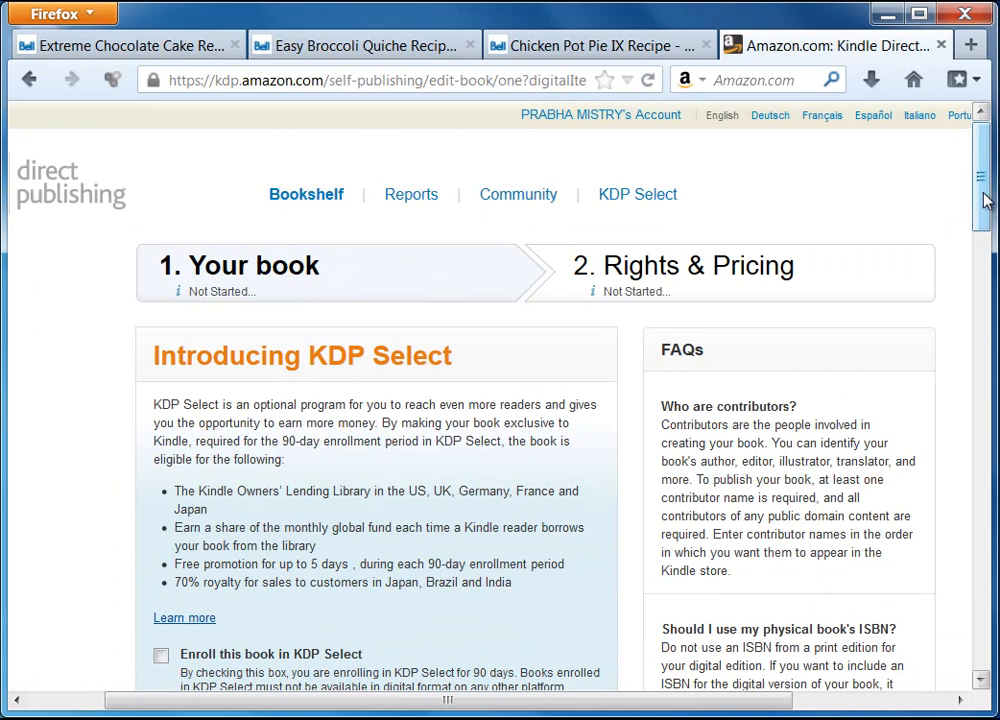
mouse_move(985, 198)
left_mouse_down()
mouse_move(986, 229)
mouse_move(989, 212)
left_mouse_up()
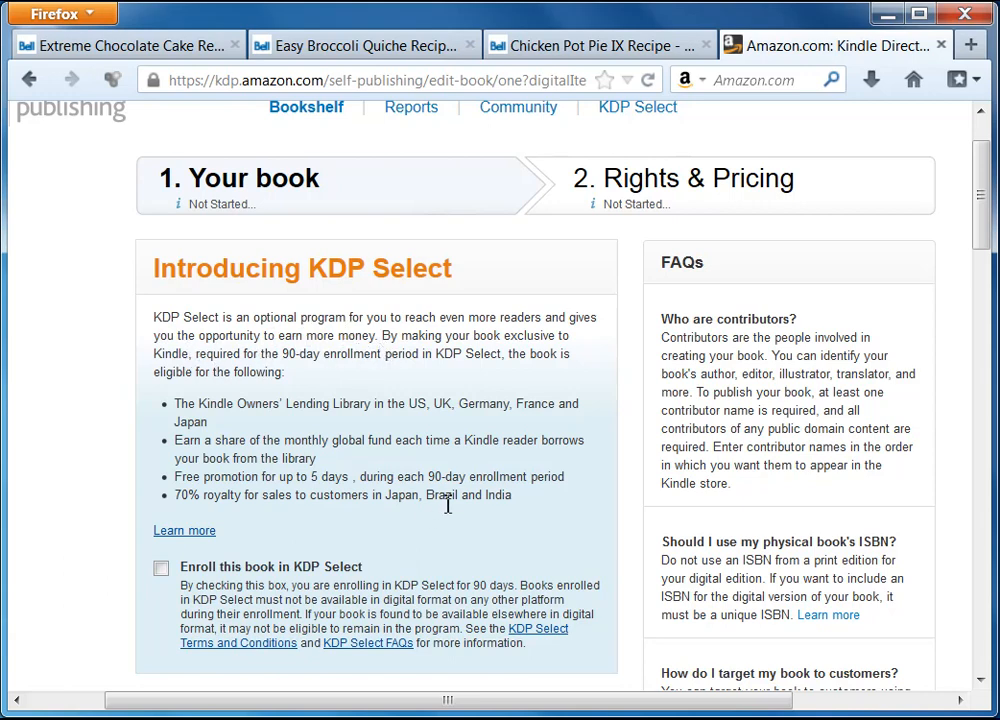
Tick 'Enroll this book in KDP Select' and delete the placeholder name 'New Title 3'.
scroll(445, 505, "down", 2)
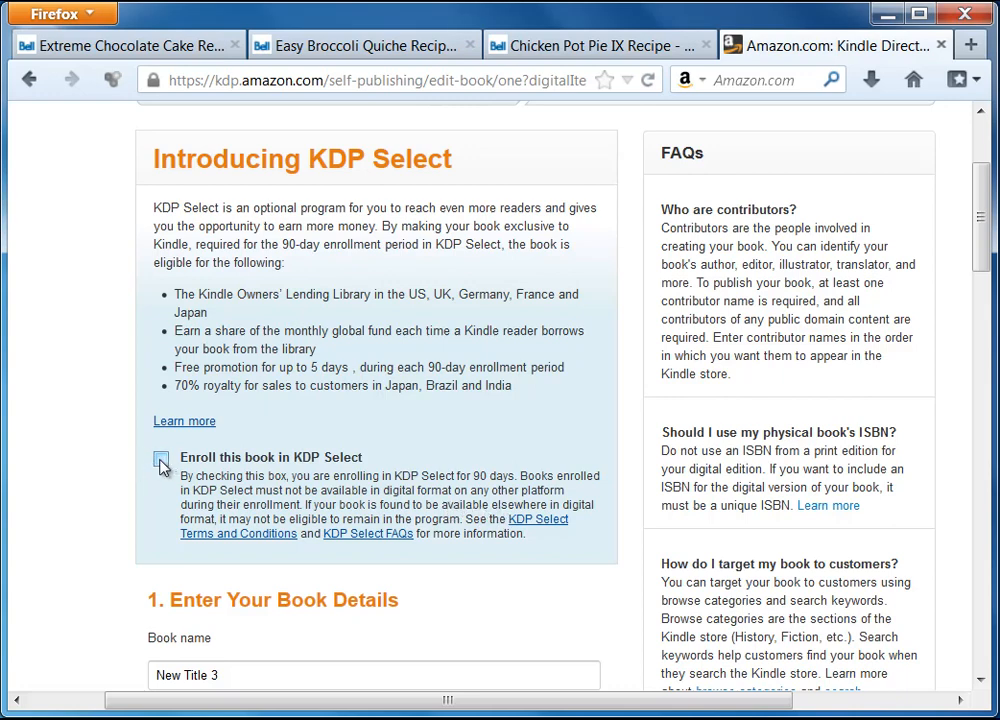
scroll(163, 420, "down", 2)
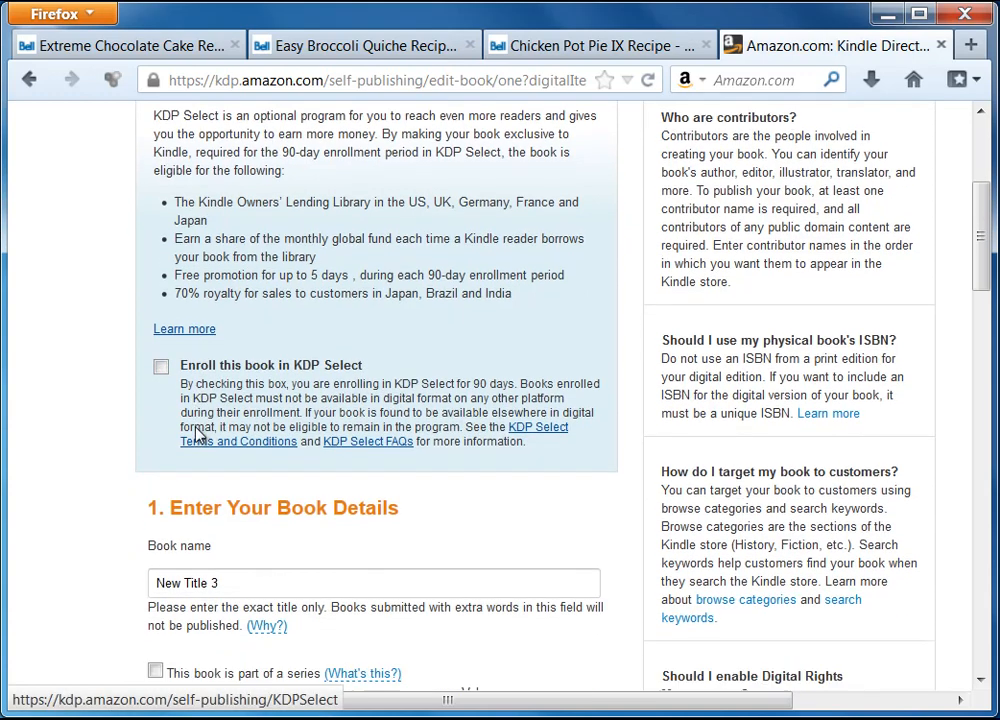
left_click(161, 351)
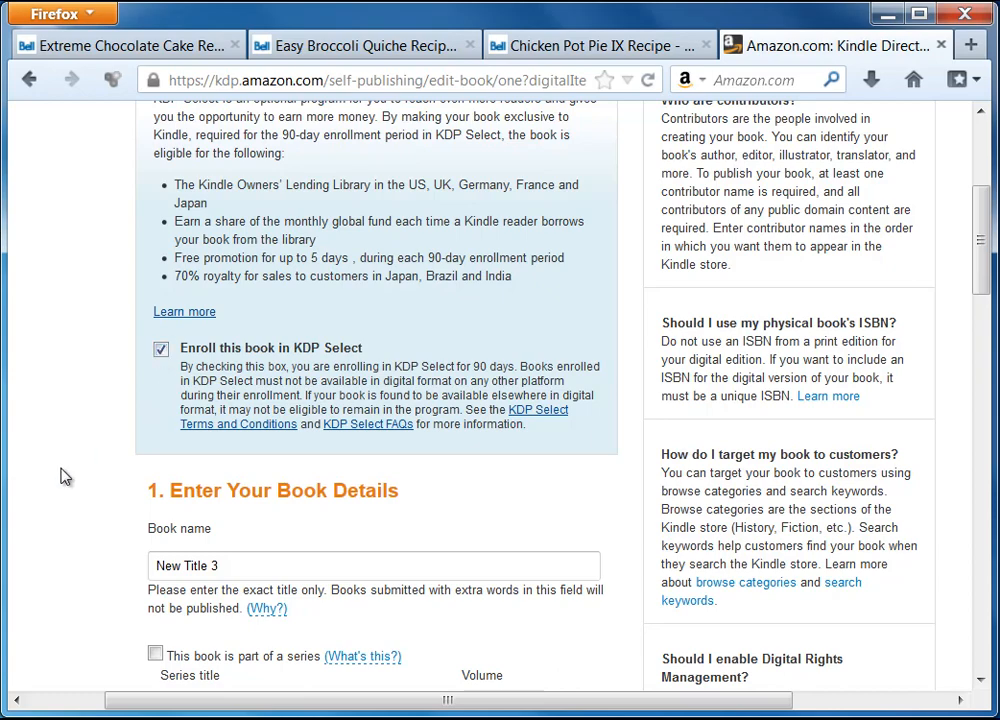
scroll(60, 476, "down", 2)
triple_click(297, 456)
key("BackSpace")
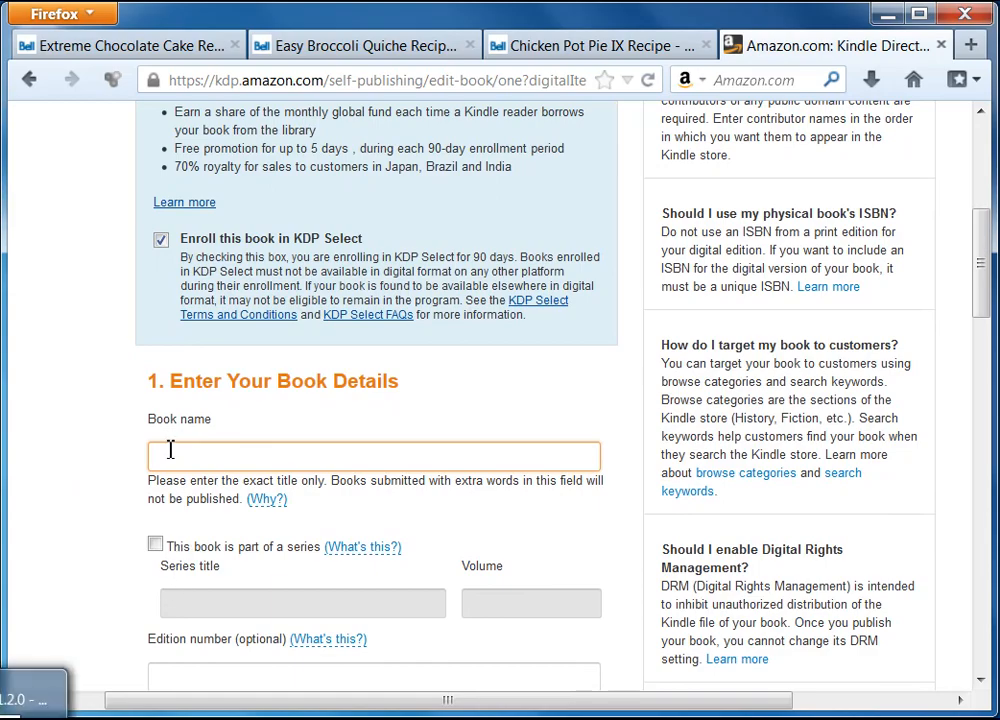
Copy the Book Title from Ultimate Ebook Creator's Book Information form.
left_click(20, 700)
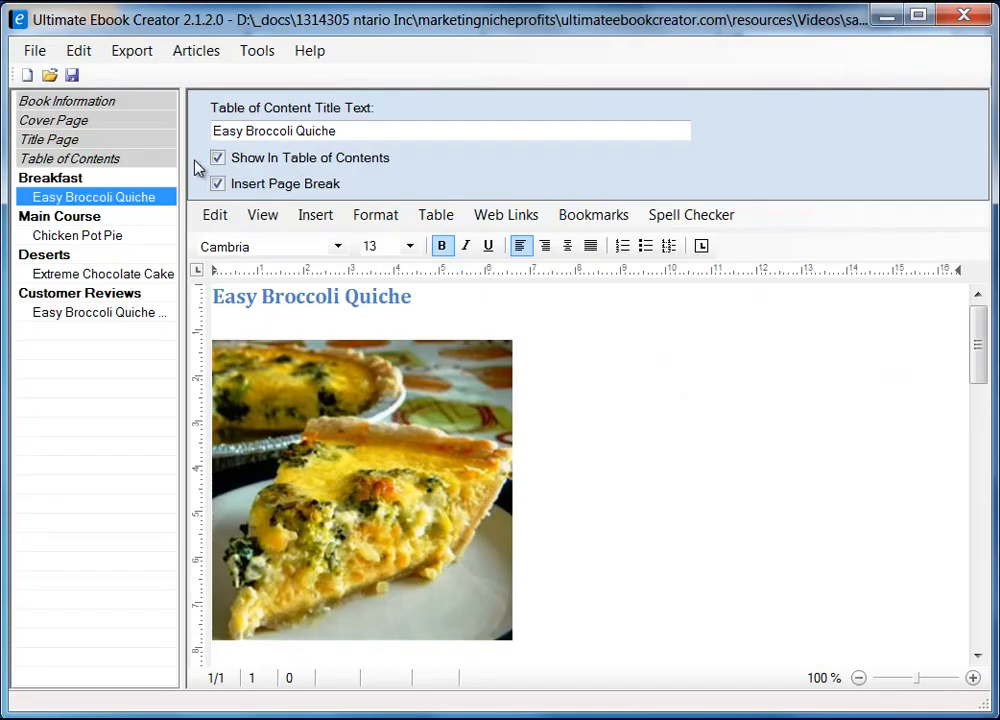
left_click(62, 103)
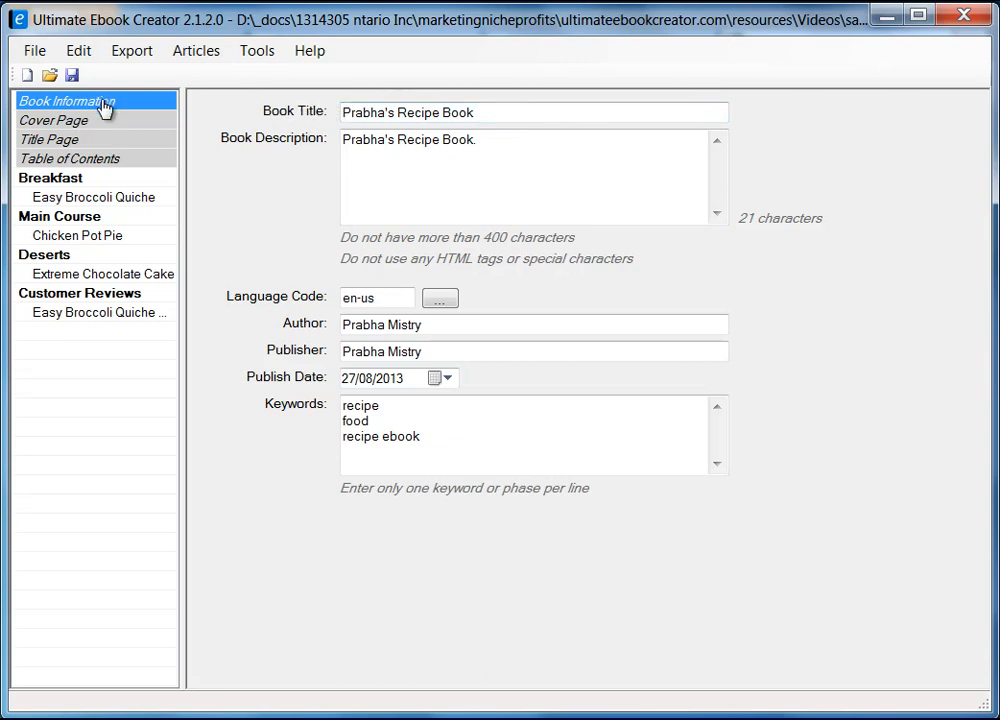
left_click_drag(509, 107, 301, 89)
right_click(376, 113)
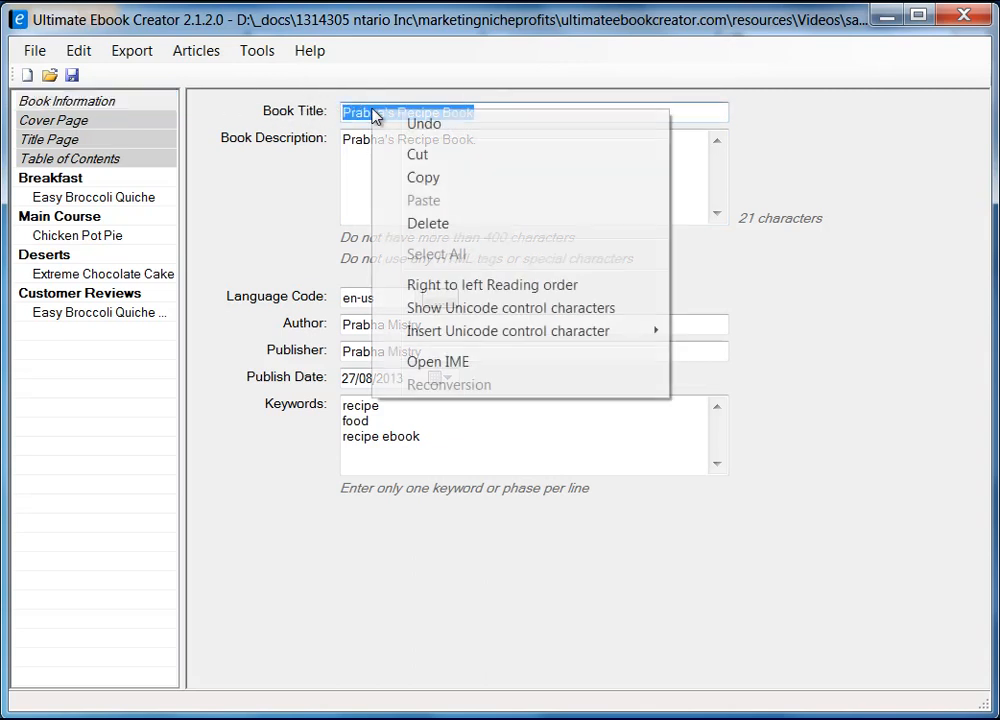
left_click(458, 176)
Paste the copied title into KDP's Book name field and scroll down to Publisher.
left_click(888, 20)
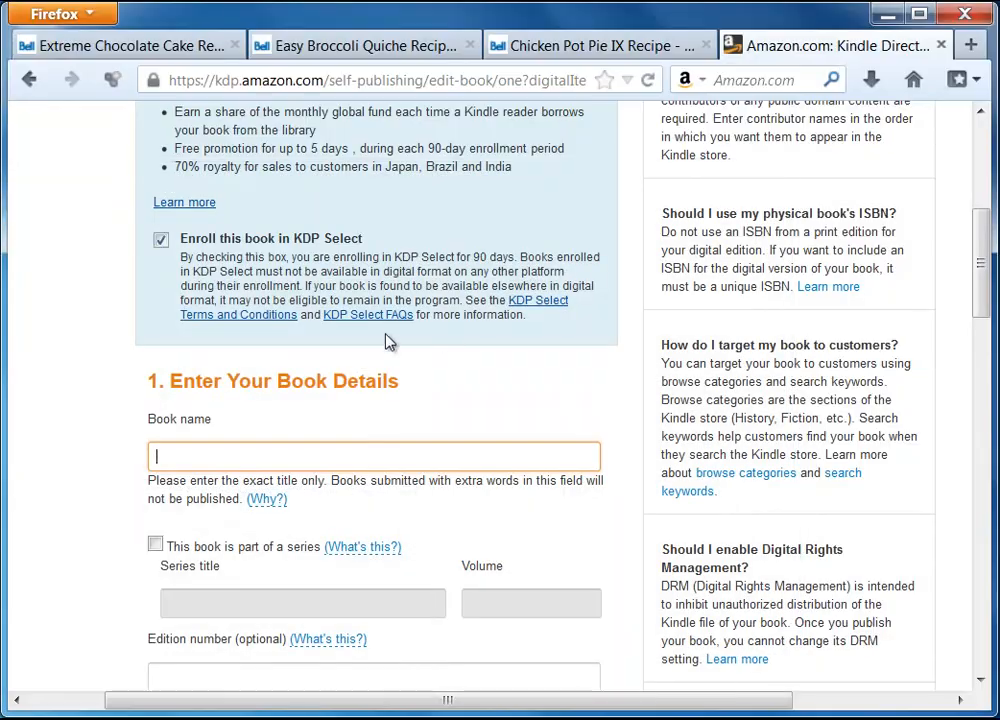
right_click(250, 456)
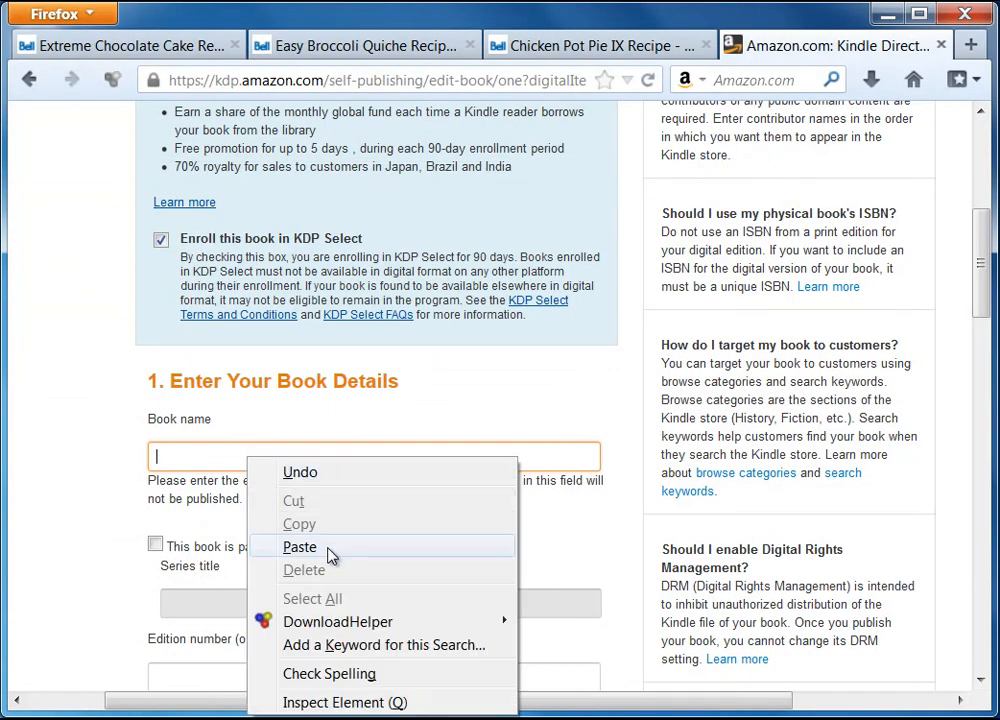
left_click(330, 549)
scroll(70, 538, "down", 4)
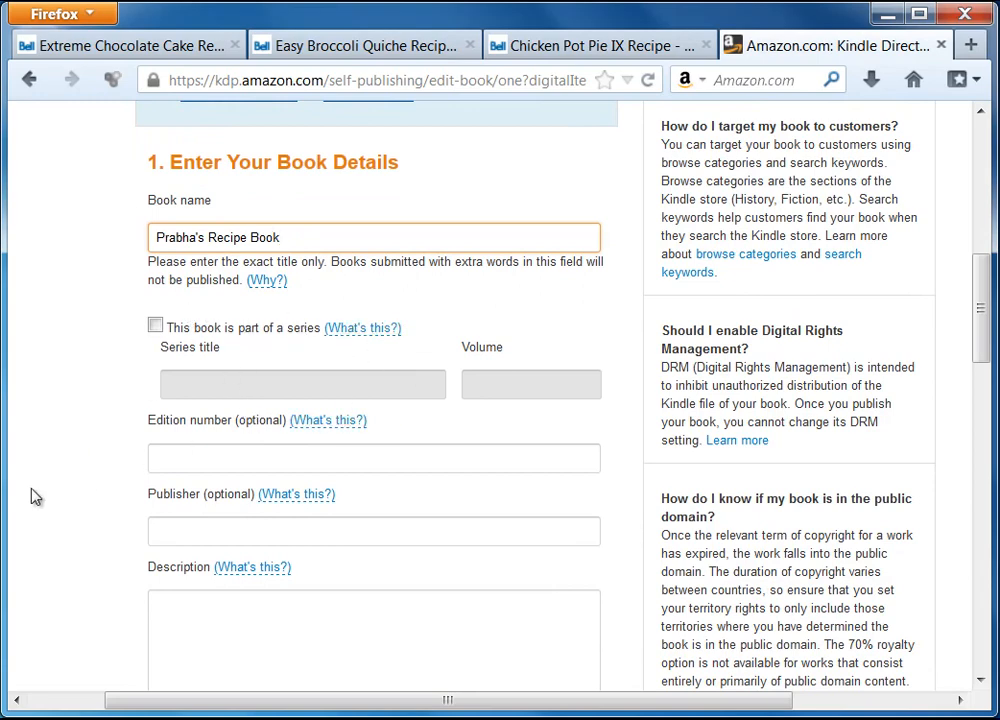
scroll(45, 487, "down", 2)
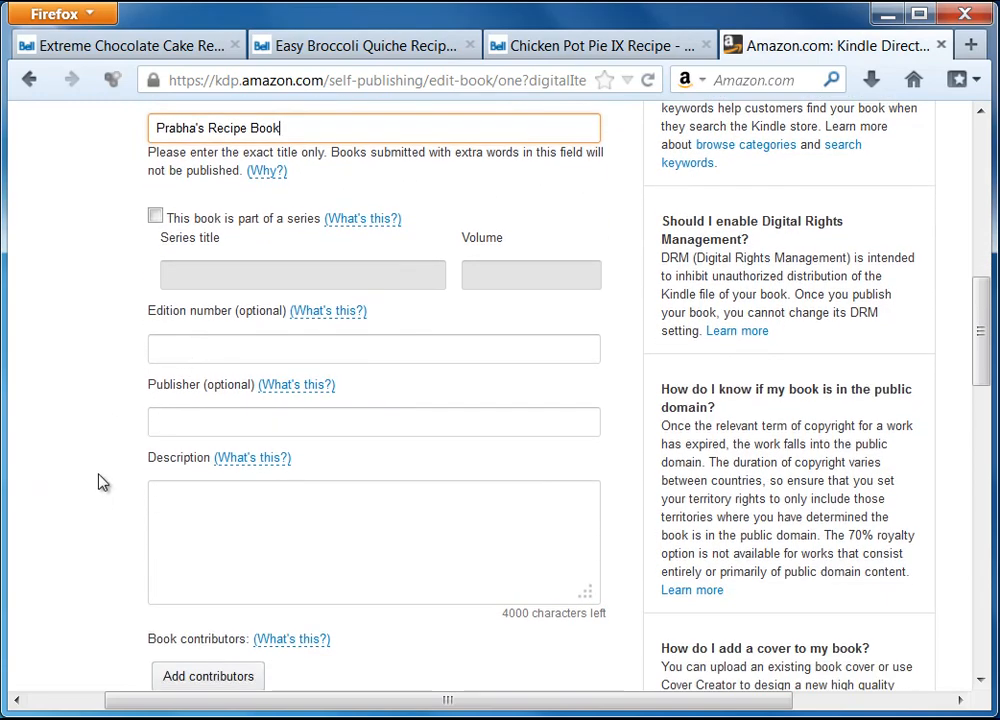
scroll(100, 466, "down", 2)
left_click(205, 311)
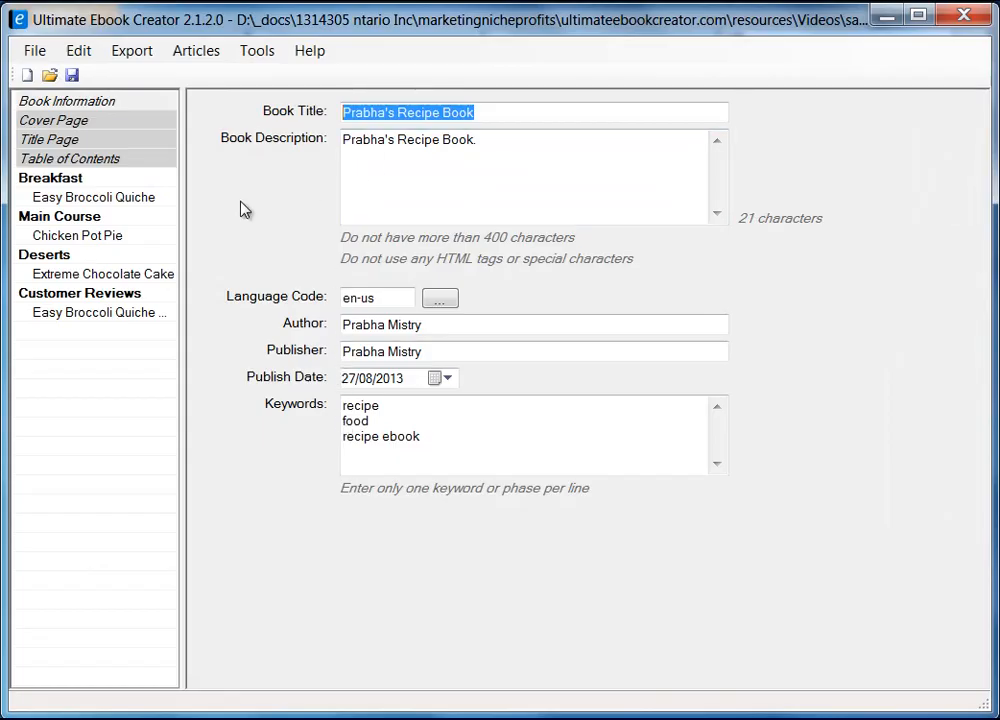
Copy the publisher name from Ultimate Ebook Creator into the KDP Publisher field.
left_click_drag(442, 324, 310, 326)
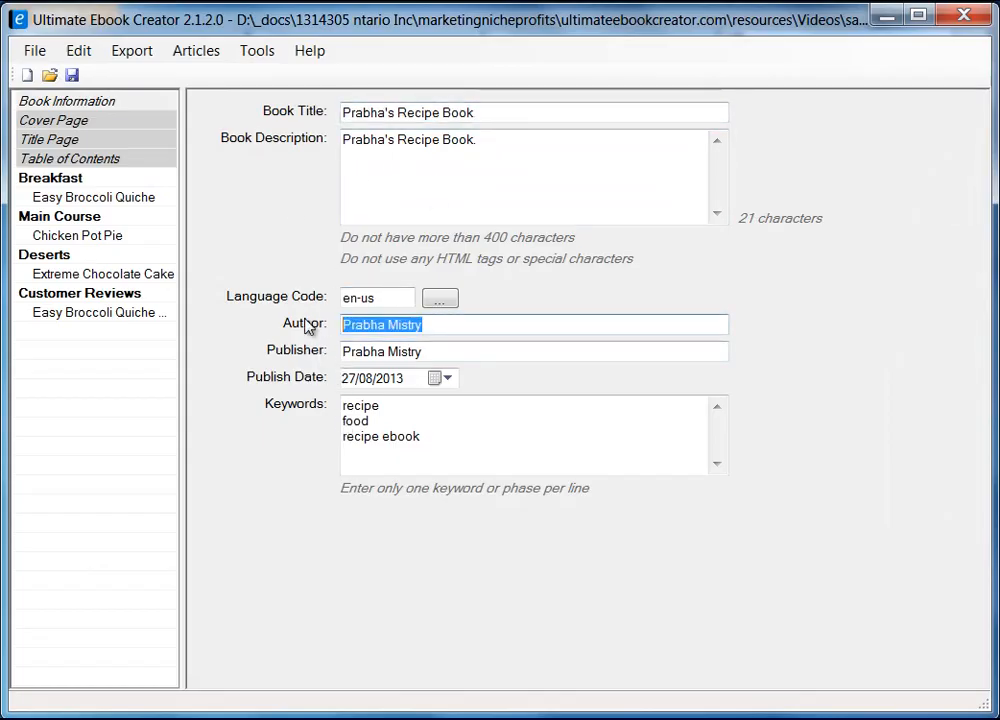
left_click_drag(425, 351, 333, 351)
right_click(358, 351)
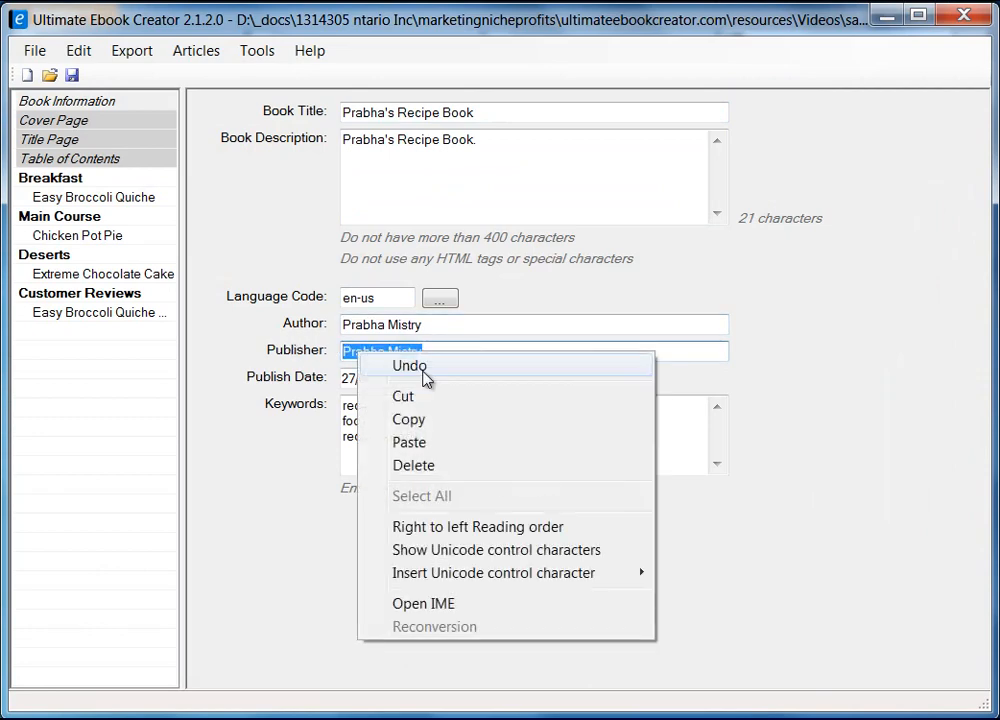
left_click(441, 422)
left_click(884, 14)
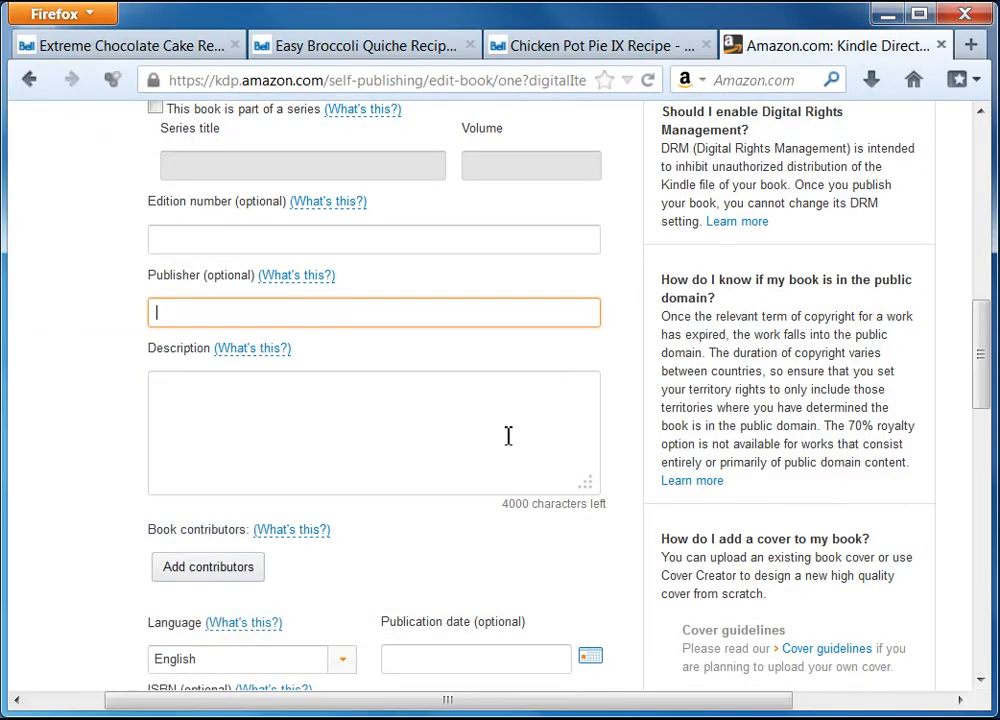
right_click(245, 317)
left_click(306, 410)
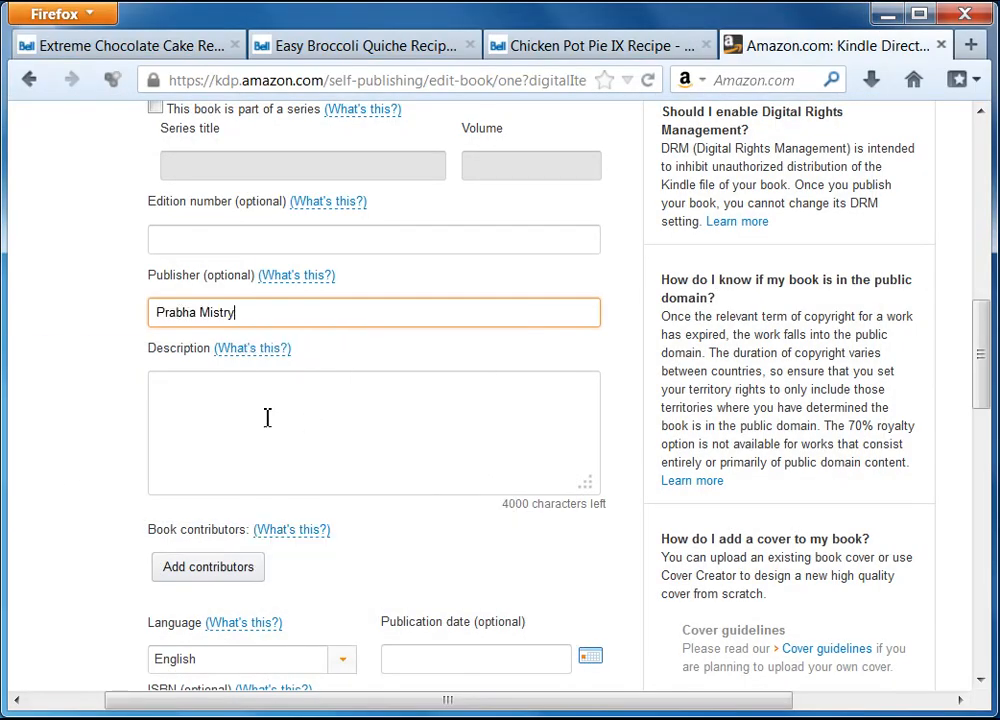
Paste the ebook project's book description into the KDP Description box.
left_click(273, 420)
key("alt+Tab")
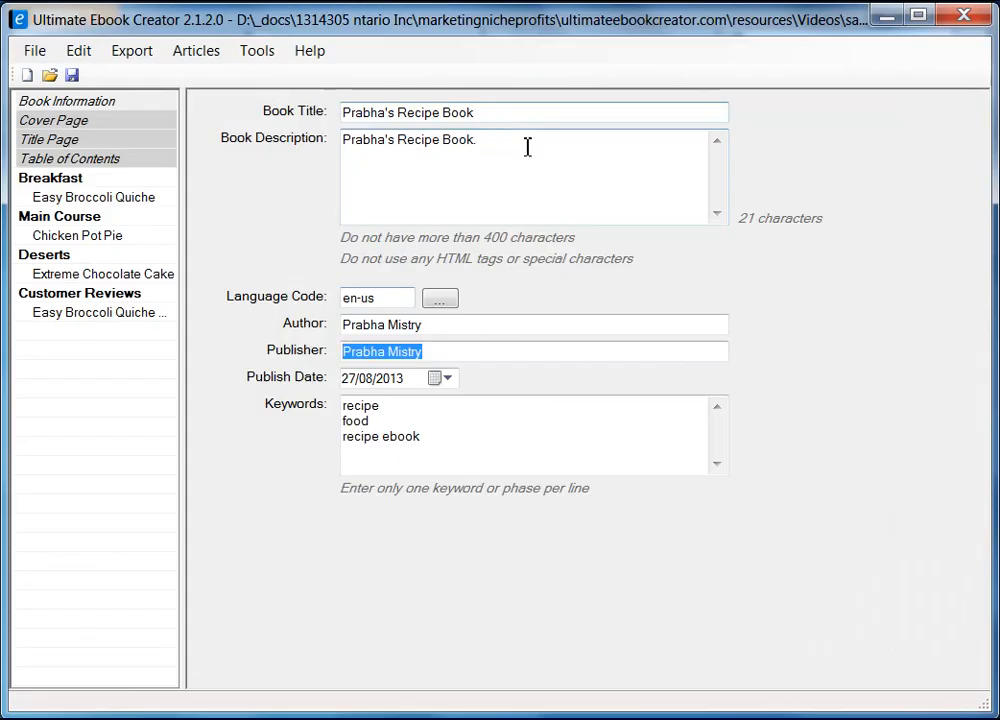
left_click(417, 134)
key("ctrl+a")
right_click(405, 133)
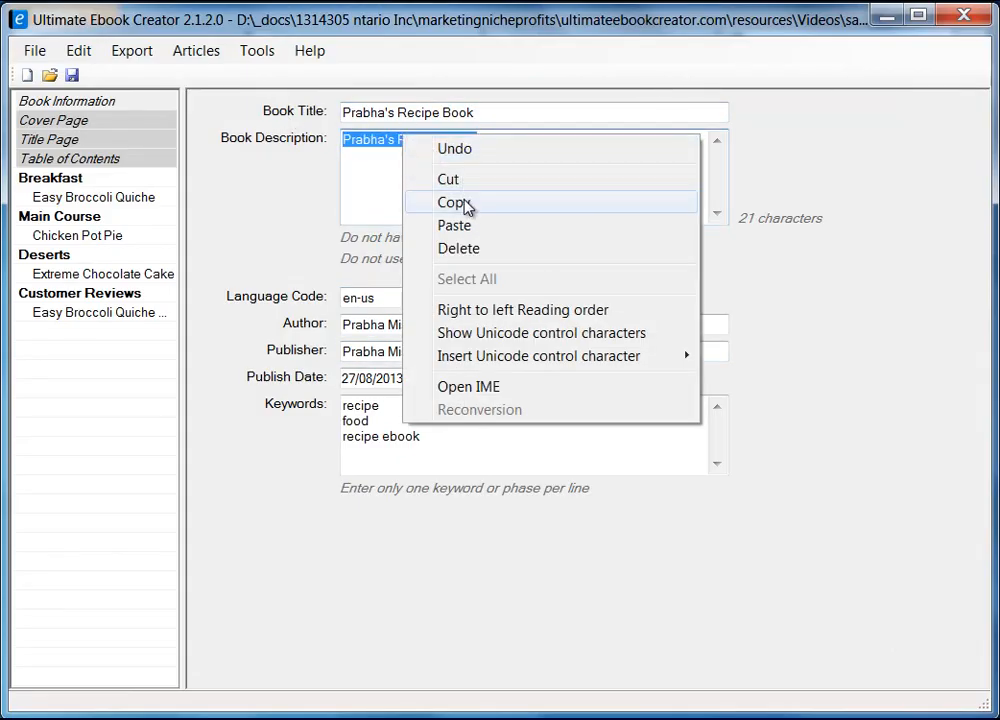
left_click(464, 206)
left_click(885, 17)
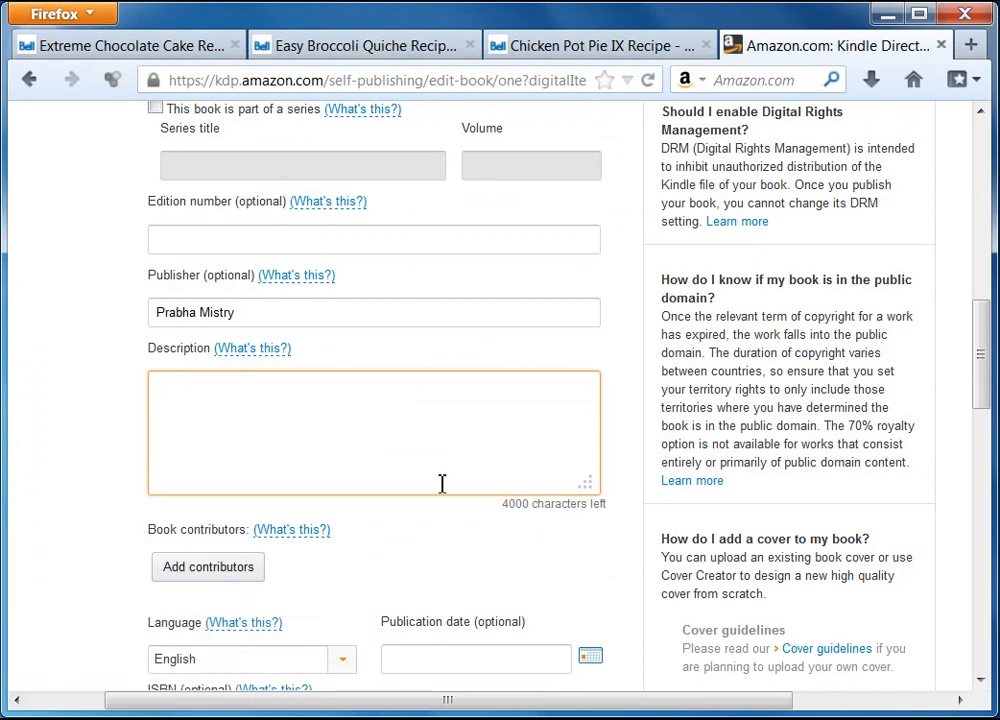
right_click(276, 413)
left_click(353, 511)
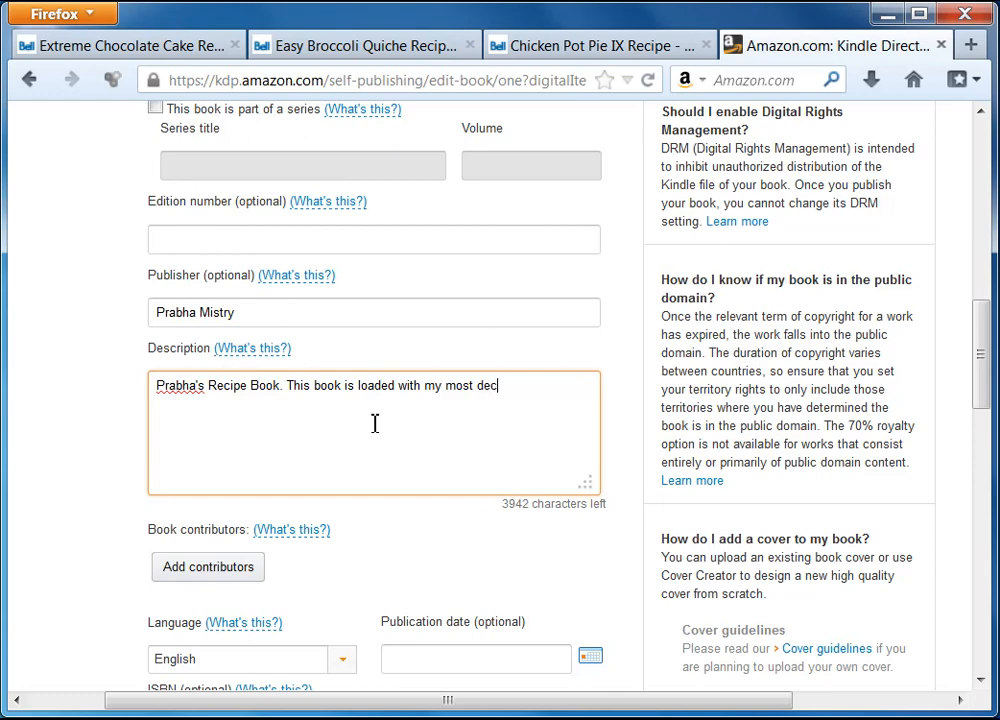
Finish the description about breakfast, main course and desert recipes, correcting 'decisious' to 'delicious'.
type("us")
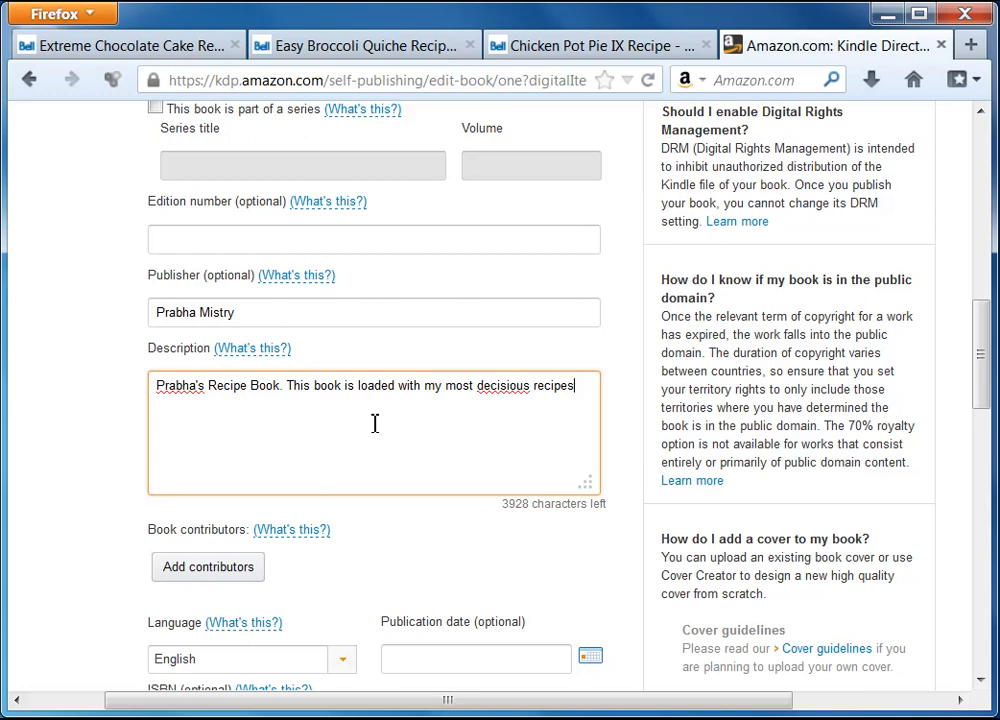
type("recipes and more.")
right_click(505, 393)
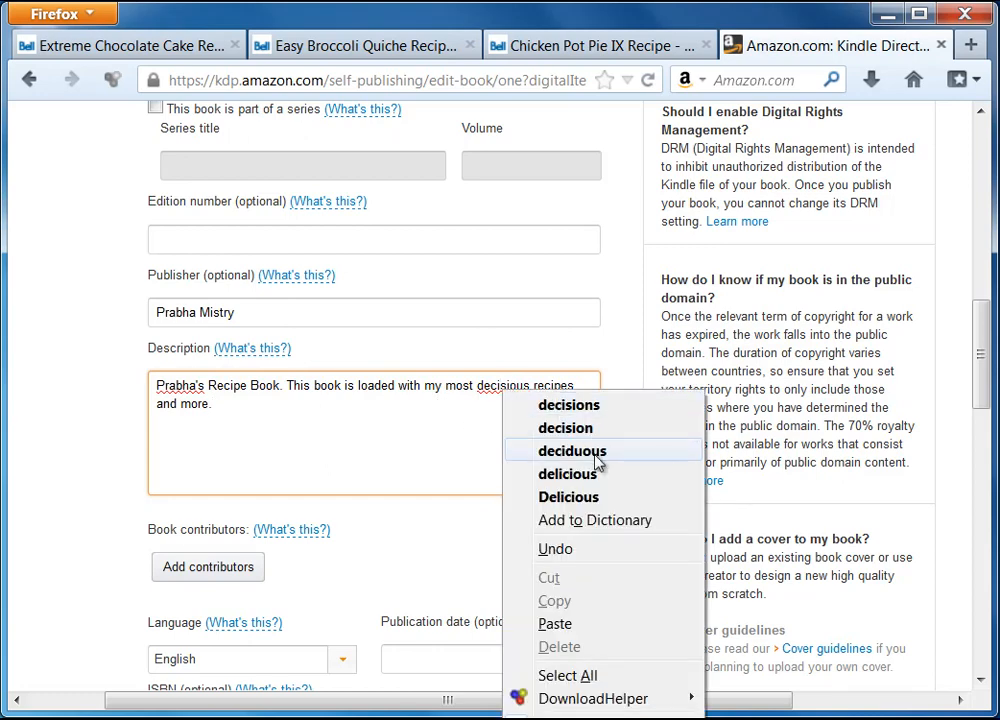
left_click(265, 406)
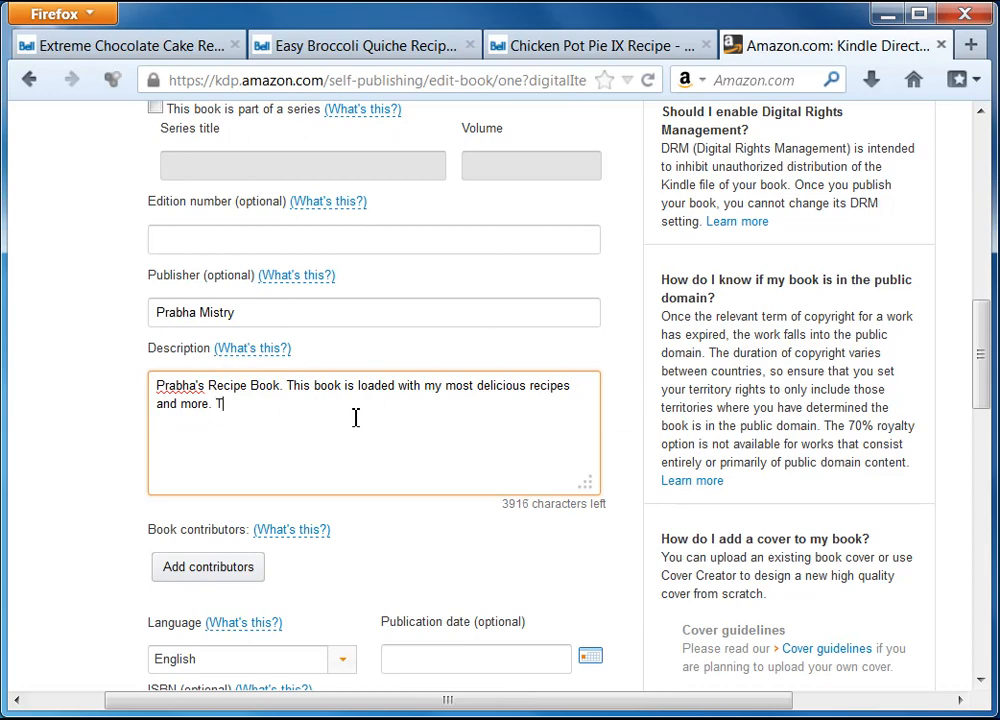
type("There are lots of r")
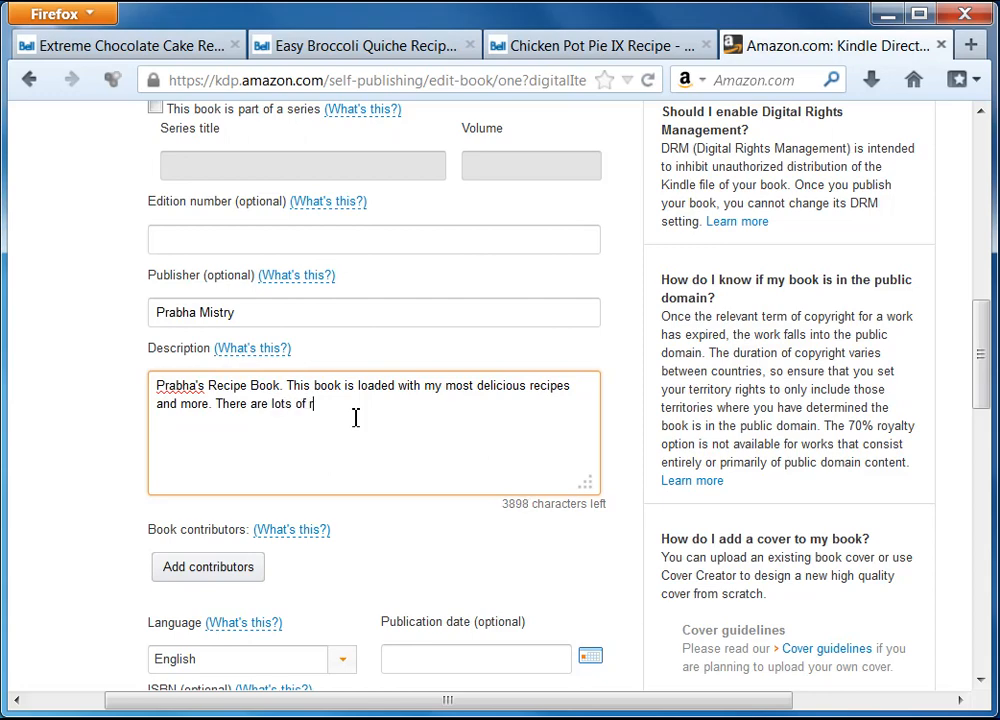
type("ecipes in the bre")
type("akfast section that you are going to like. Then follows the main course and finally you have your desert rec")
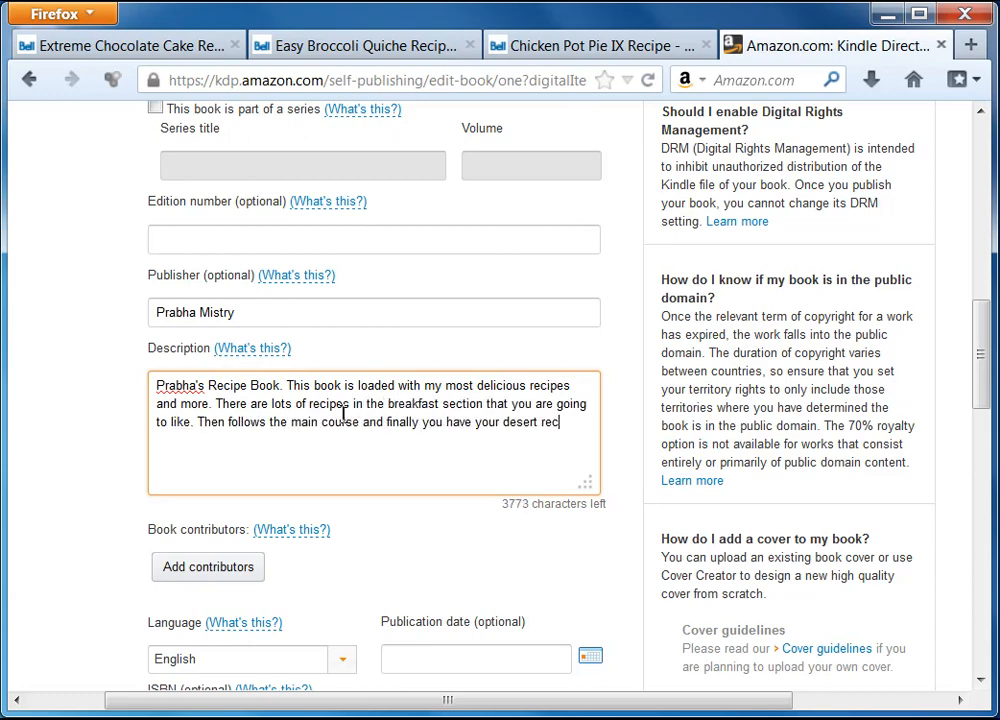
type("ipes.")
scroll(69, 576, "down", 2)
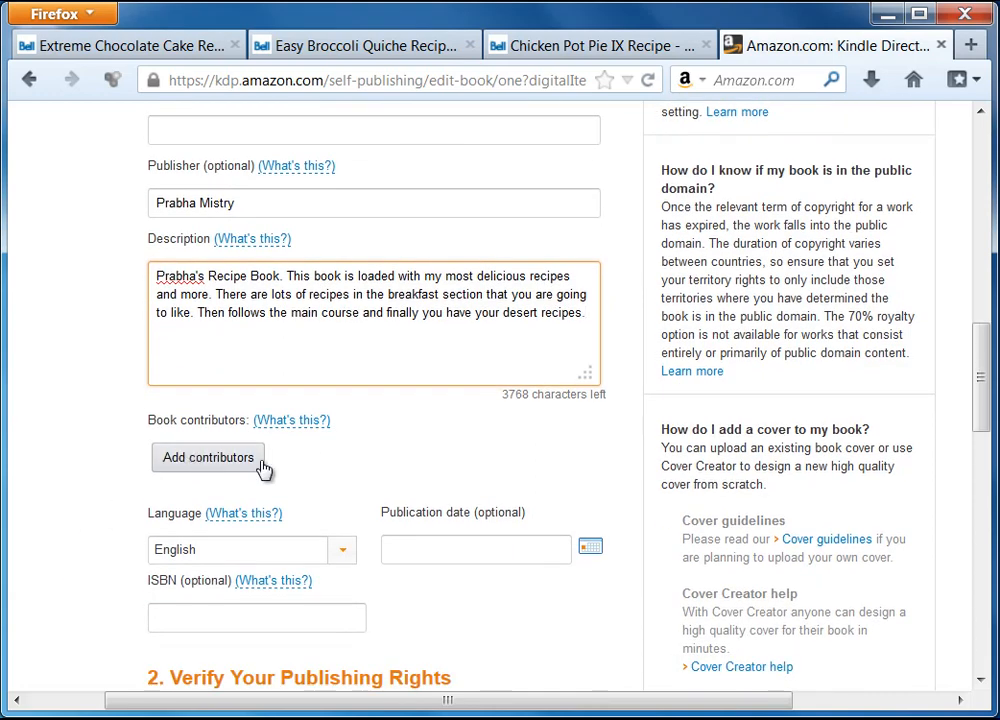
Add the author's first and last name as a contributor with the role Author.
left_click(198, 463)
left_click(131, 298)
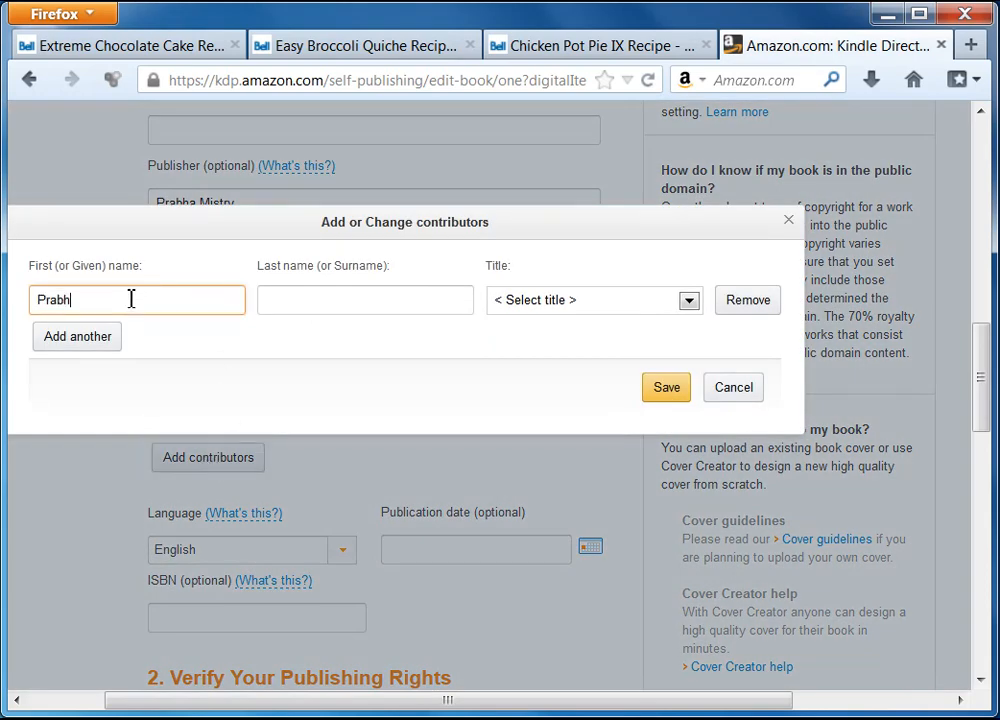
left_click(268, 303)
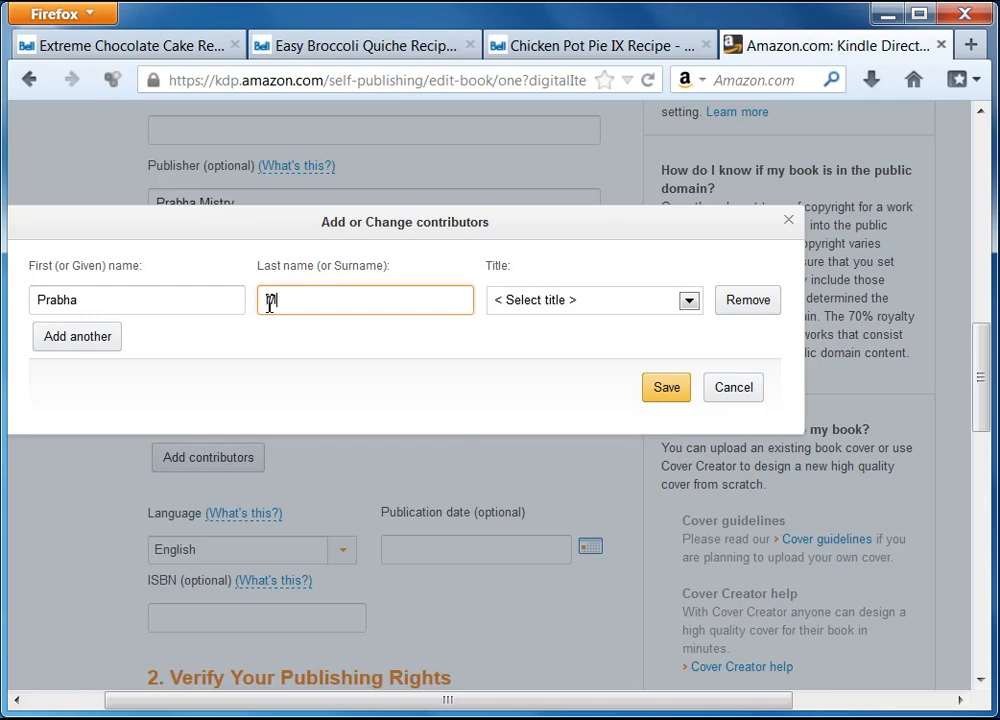
left_click(689, 300)
left_click(552, 339)
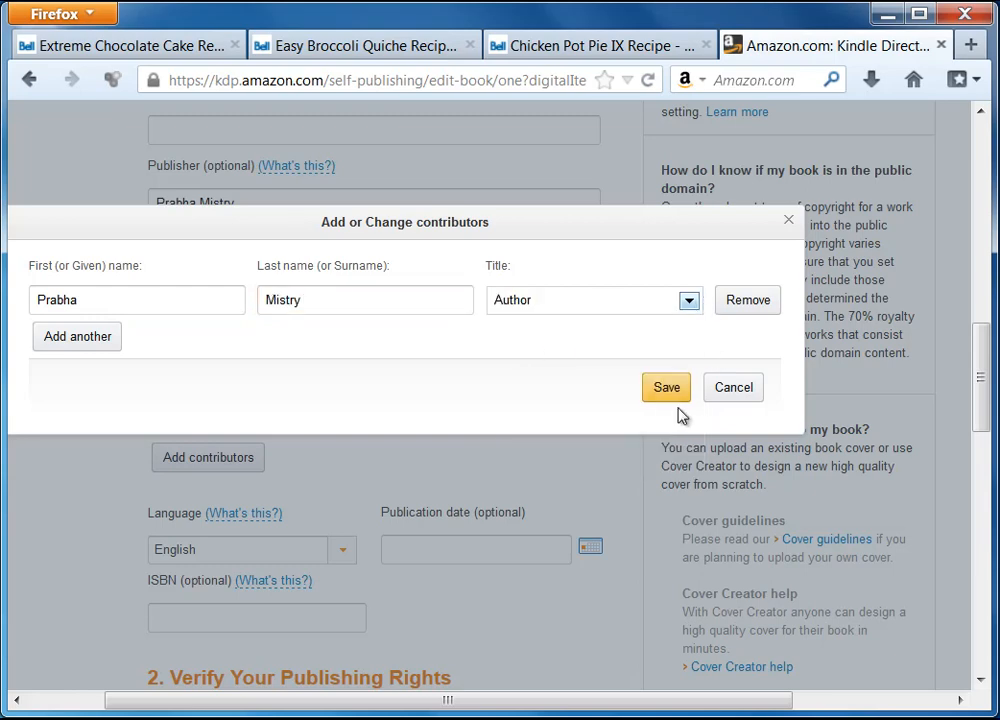
left_click(670, 396)
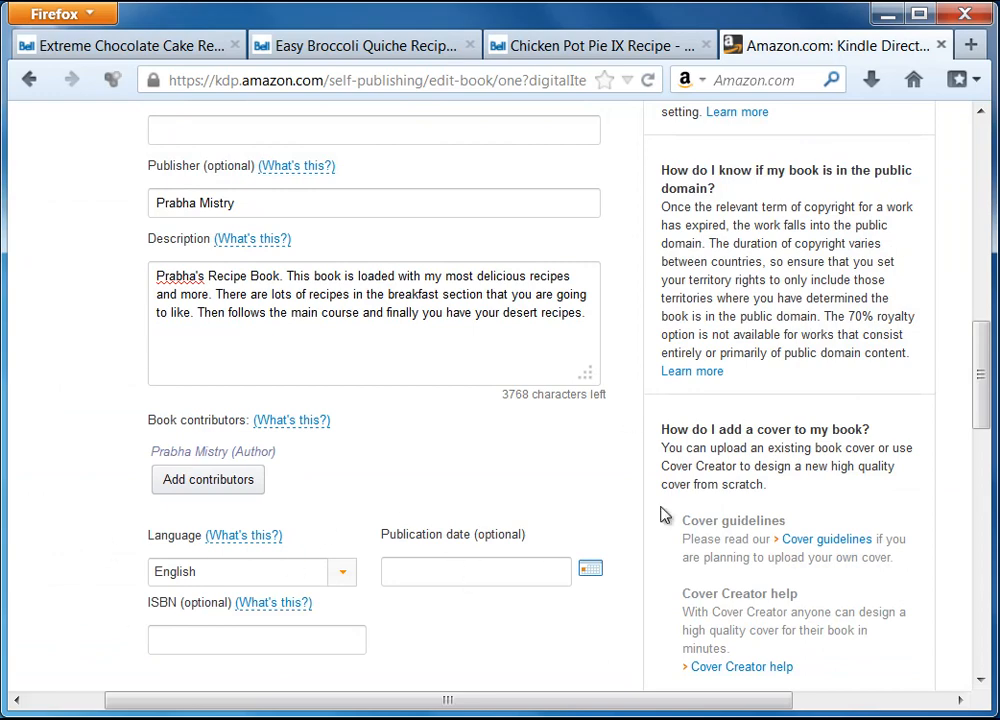
left_click_drag(980, 365, 975, 430)
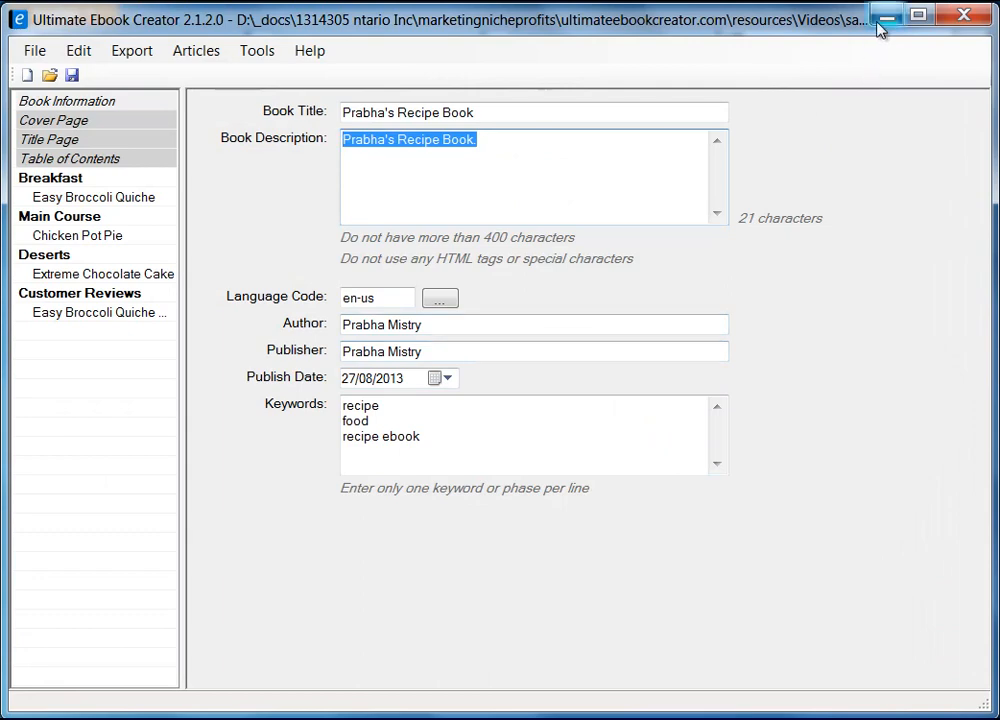
Set the publication date to August 27, 2013.
left_click(884, 16)
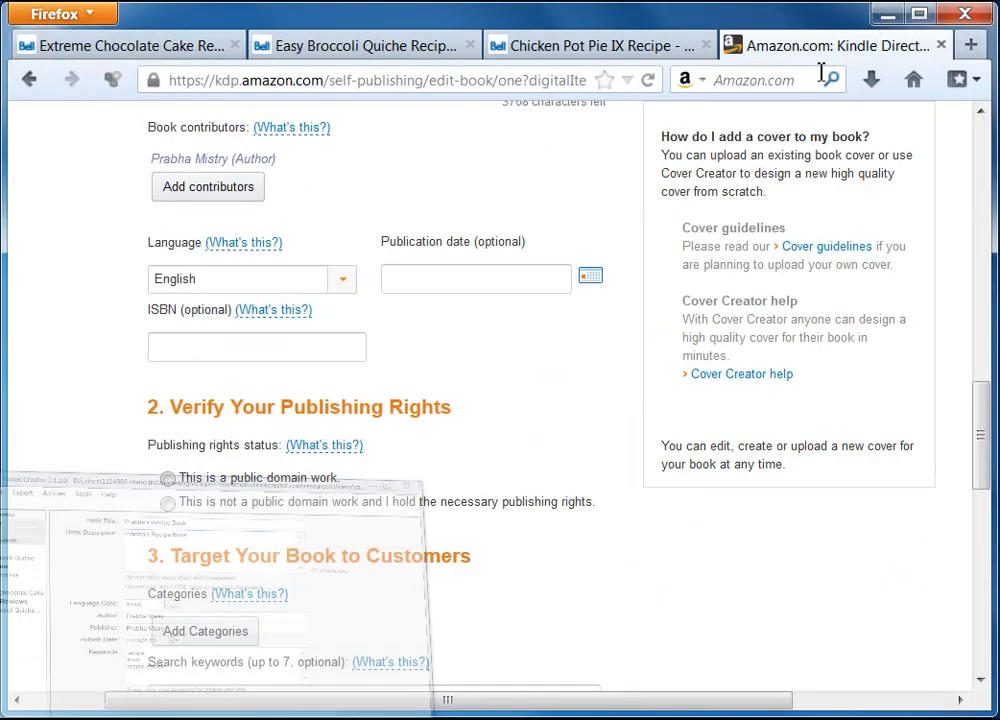
left_click(592, 284)
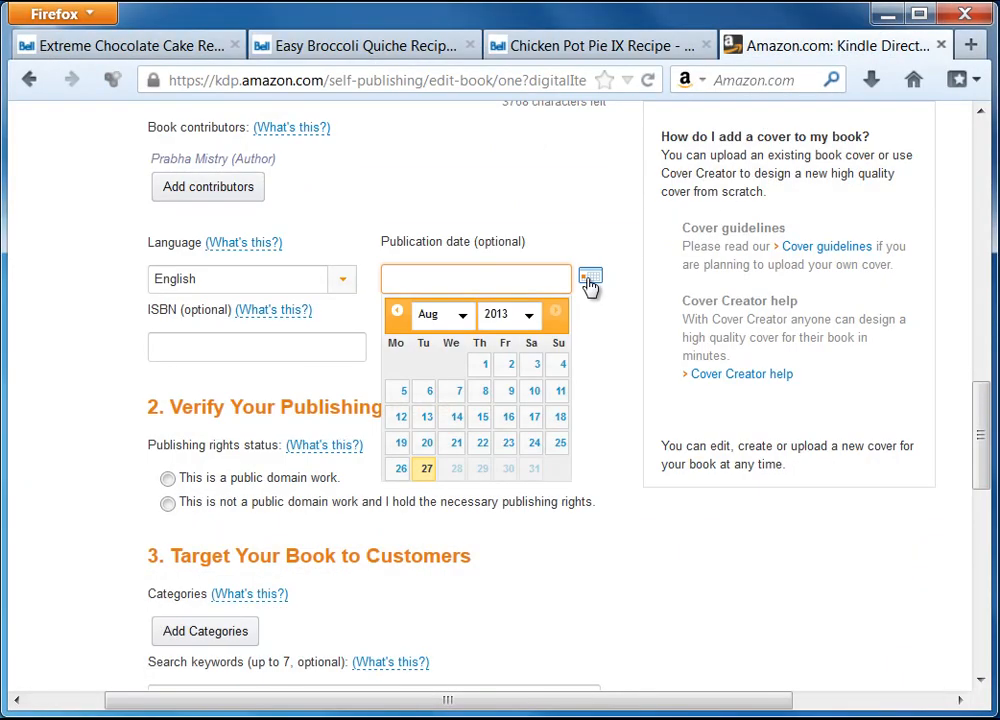
left_click(427, 468)
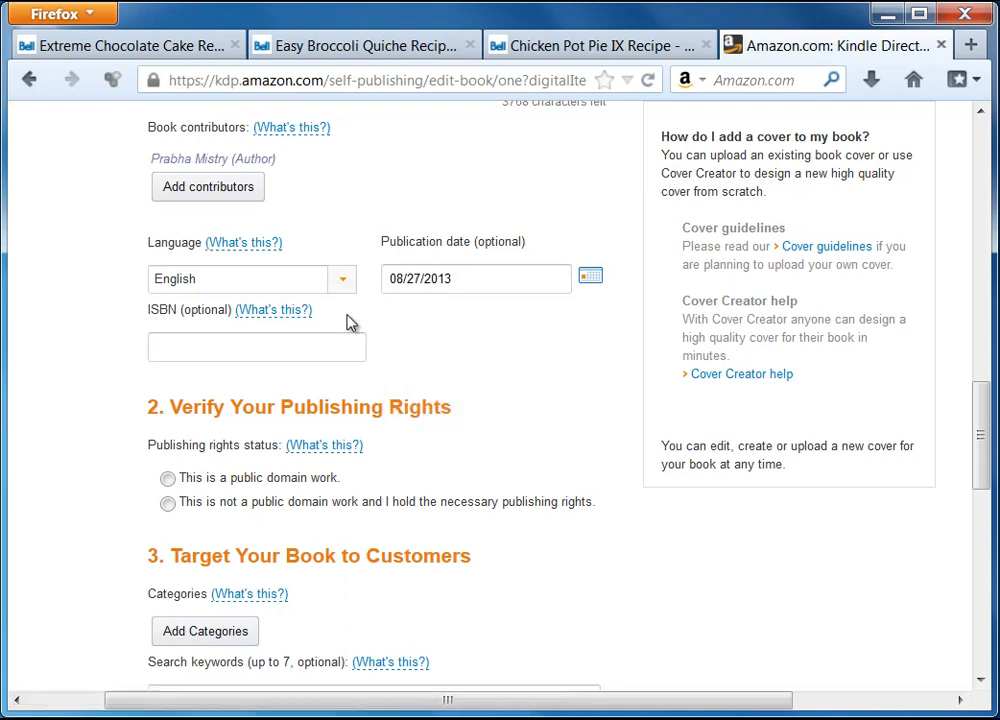
left_click(185, 348)
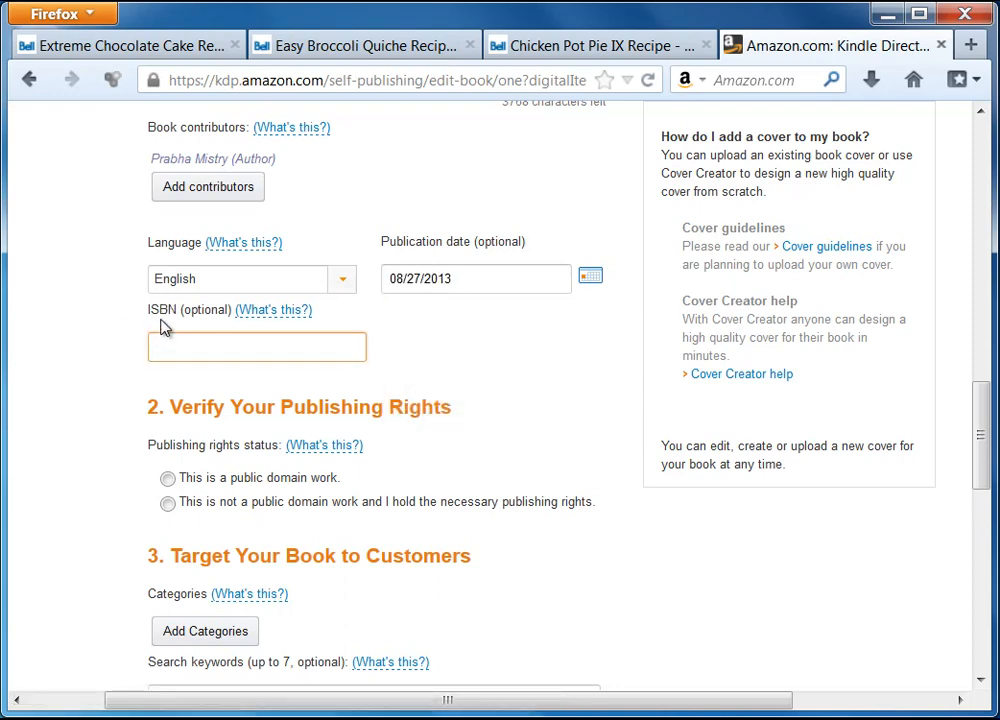
scroll(141, 379, "down", 2)
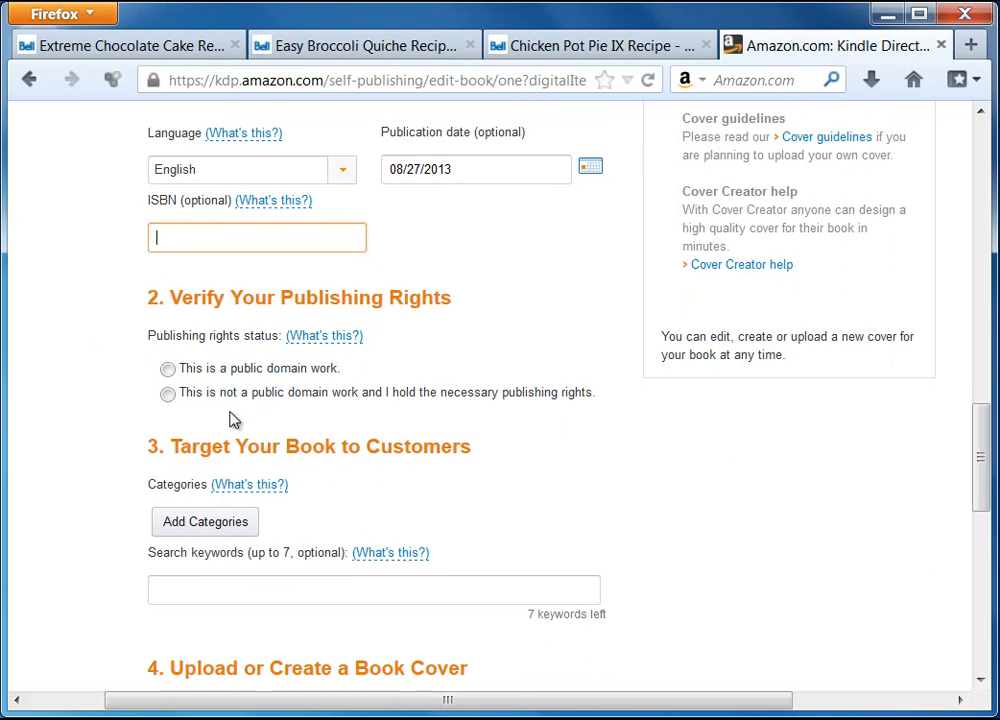
Mark the book as not public domain with rights held, and save categories COOKING > Entertaining and COOKING > General.
left_click(167, 394)
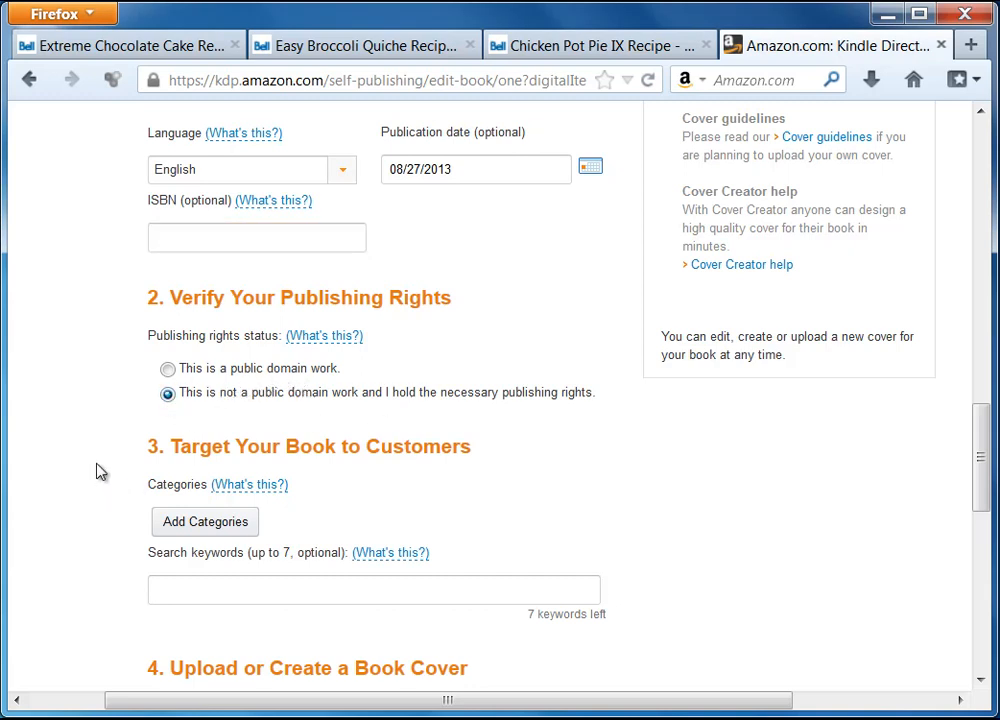
scroll(100, 472, "down", 2)
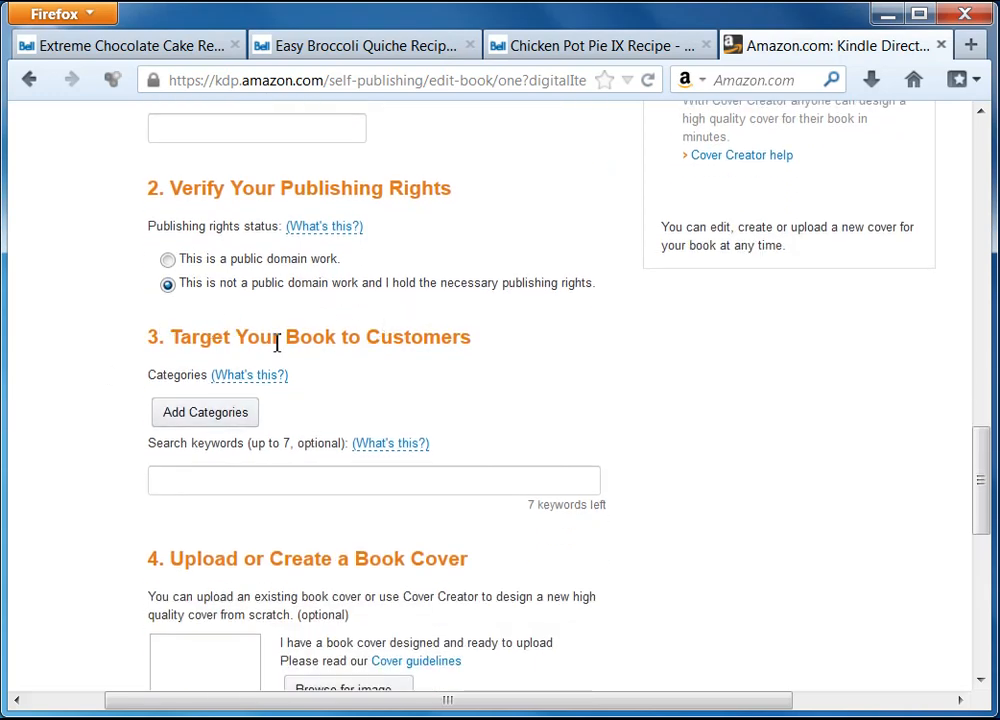
left_click(230, 416)
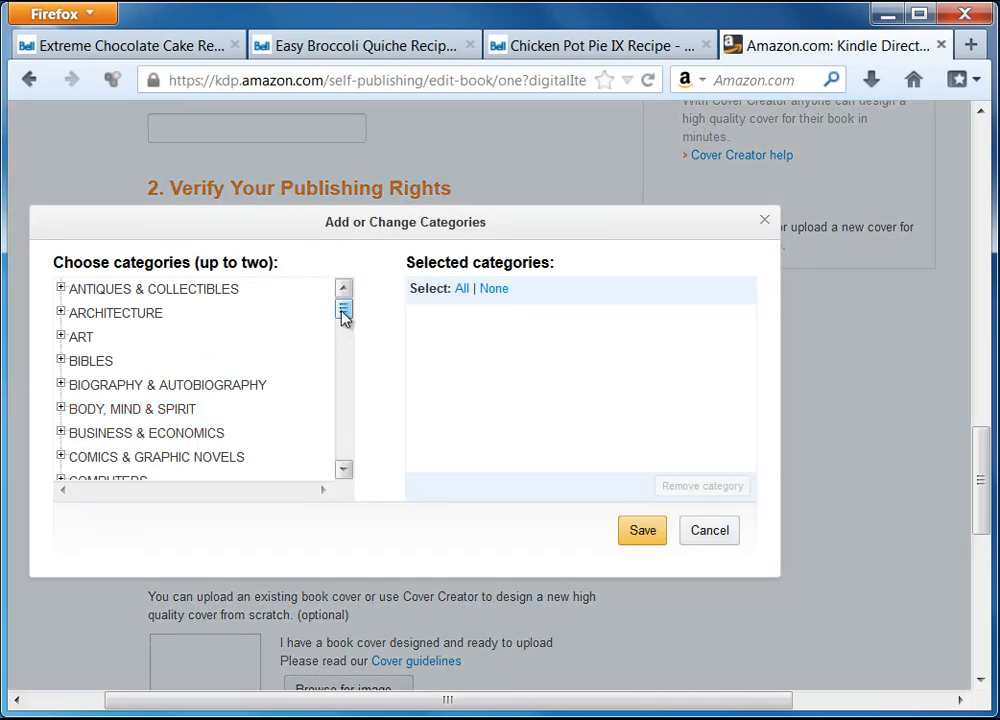
left_click_drag(344, 314, 342, 328)
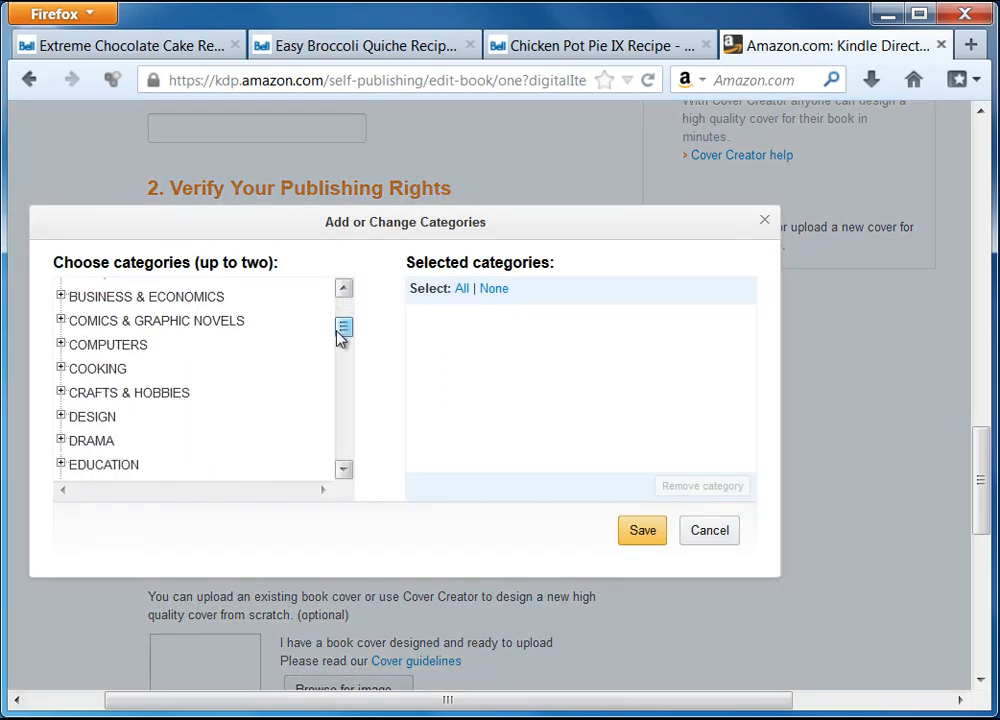
left_click(112, 369)
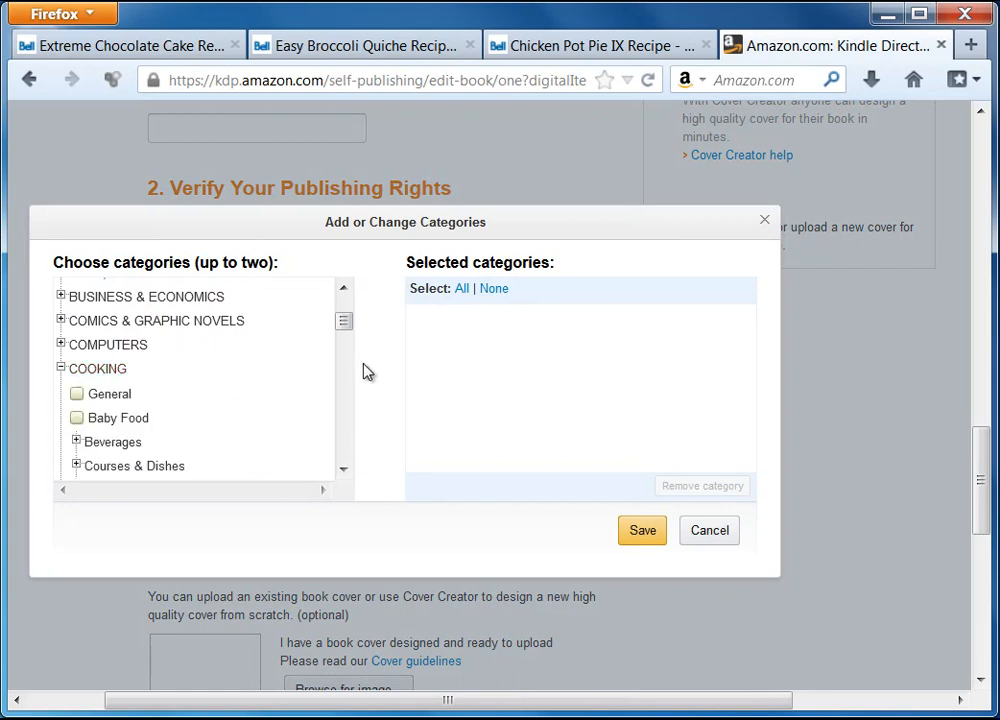
left_click_drag(352, 334, 347, 340)
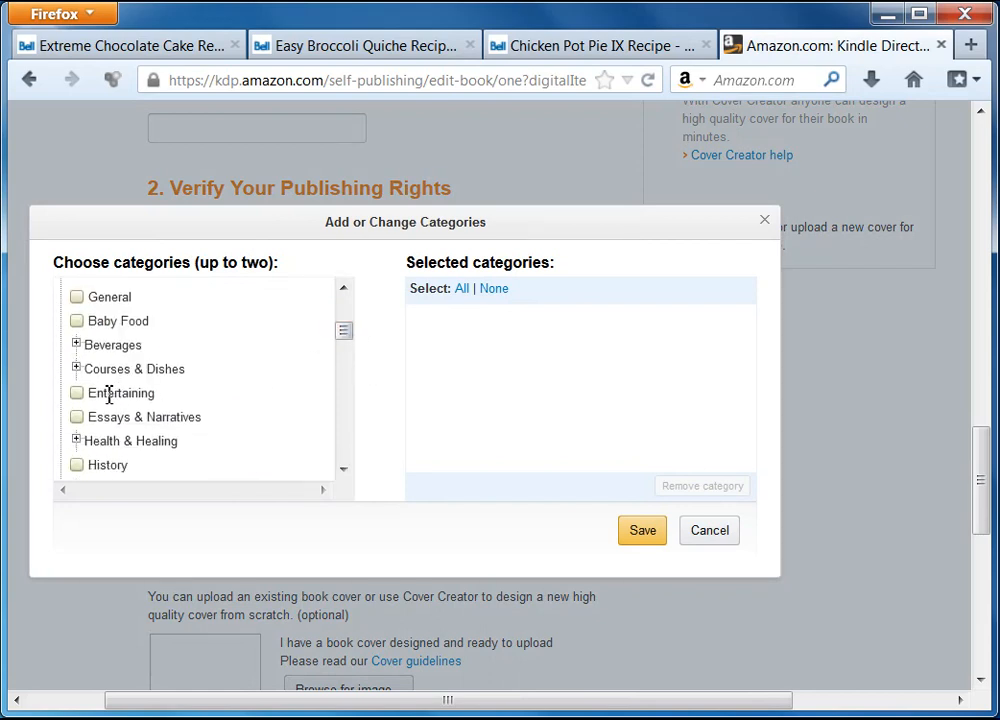
left_click(77, 394)
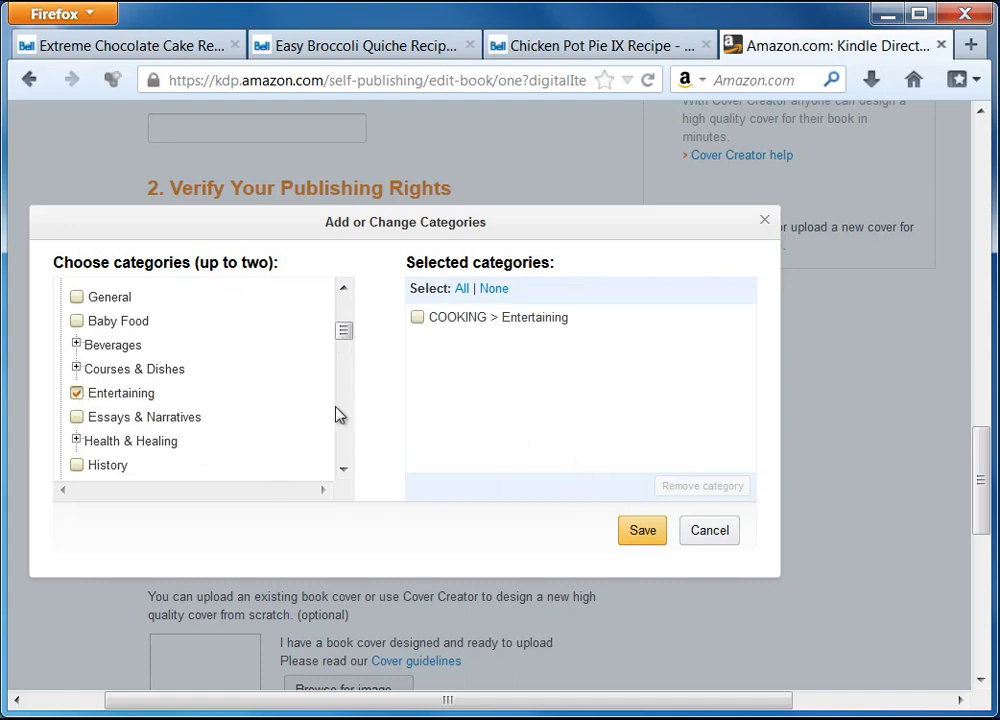
mouse_move(350, 336)
left_mouse_down()
mouse_move(352, 360)
mouse_move(350, 335)
left_mouse_up()
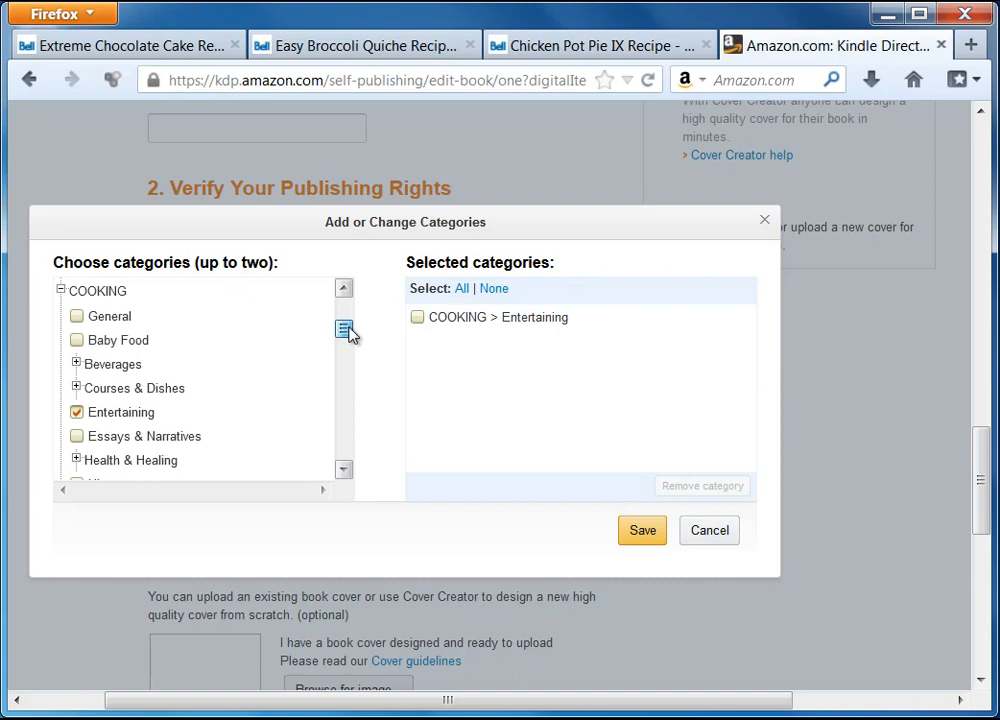
left_click(107, 319)
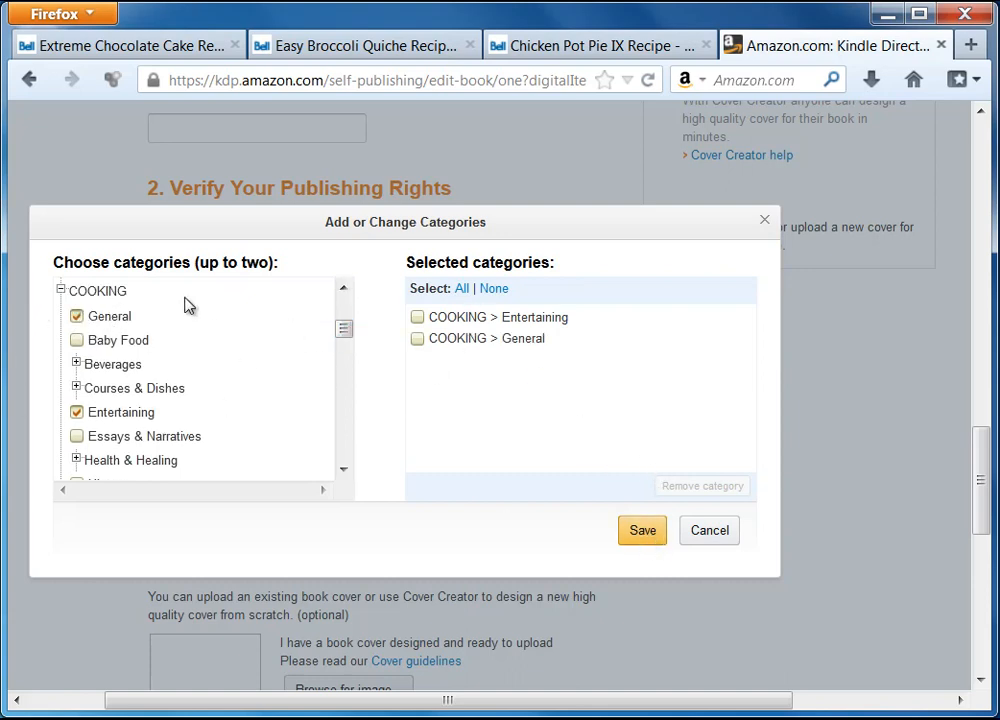
left_click(642, 531)
left_click(199, 501)
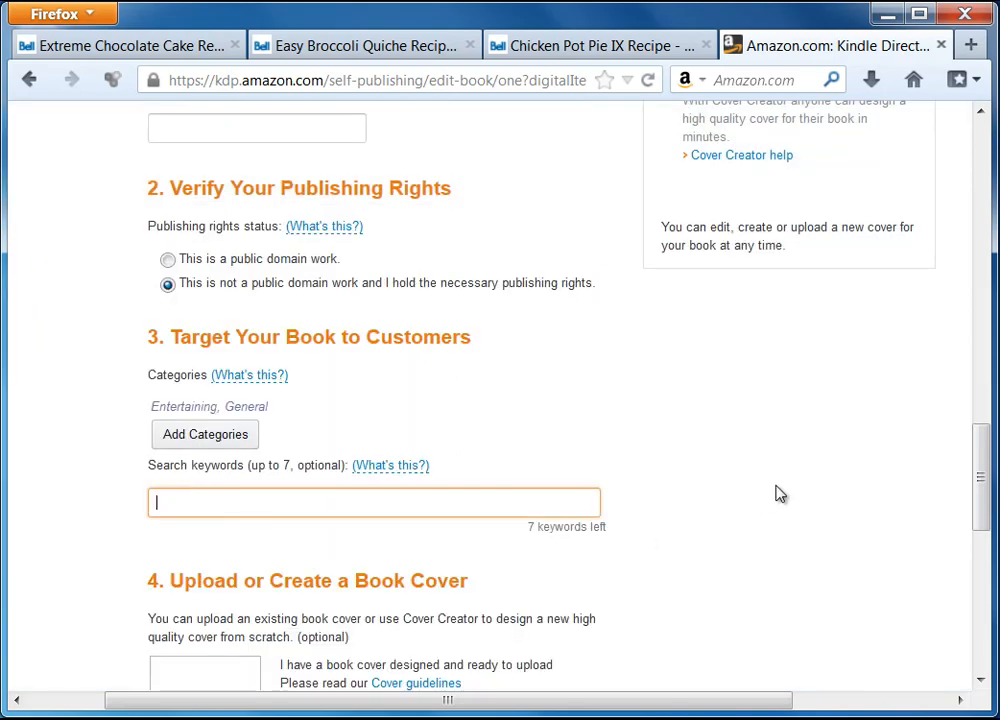
Enter the search keywords 'recipe, food, recipe ebook' in KDP.
scroll(779, 493, "down", 2)
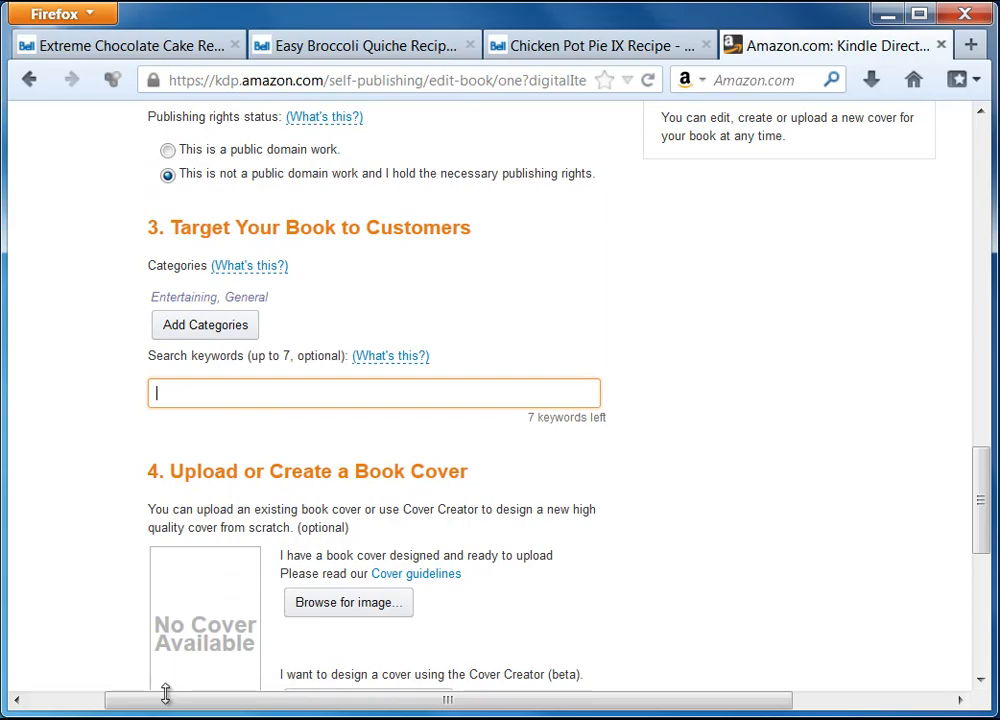
left_click(273, 679)
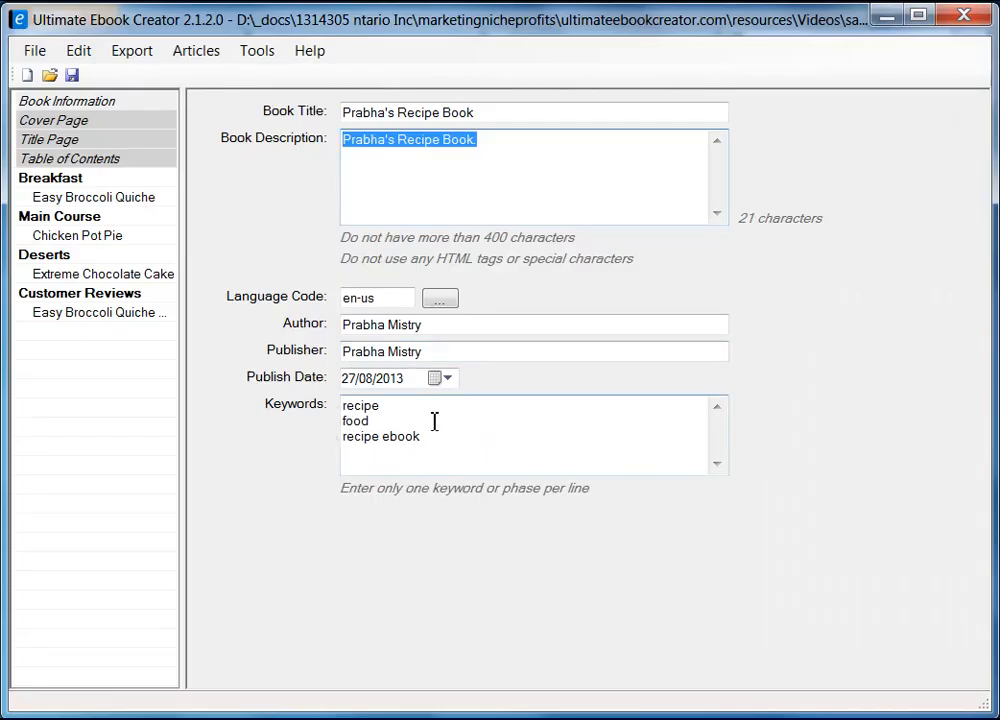
left_click(888, 16)
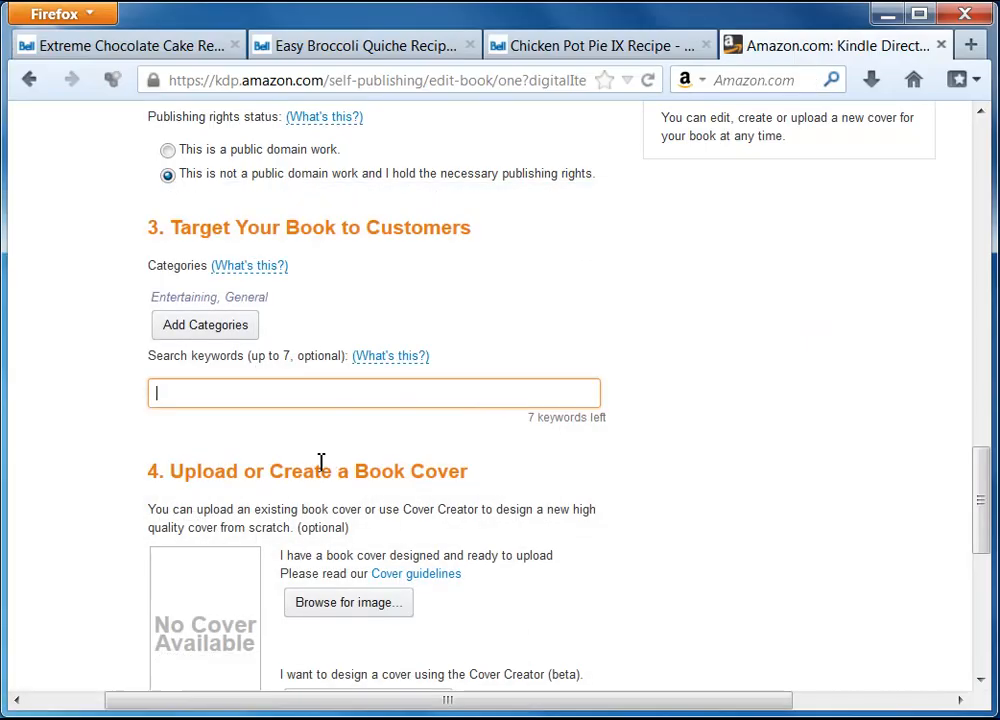
type("recipe, food, recipe ebook")
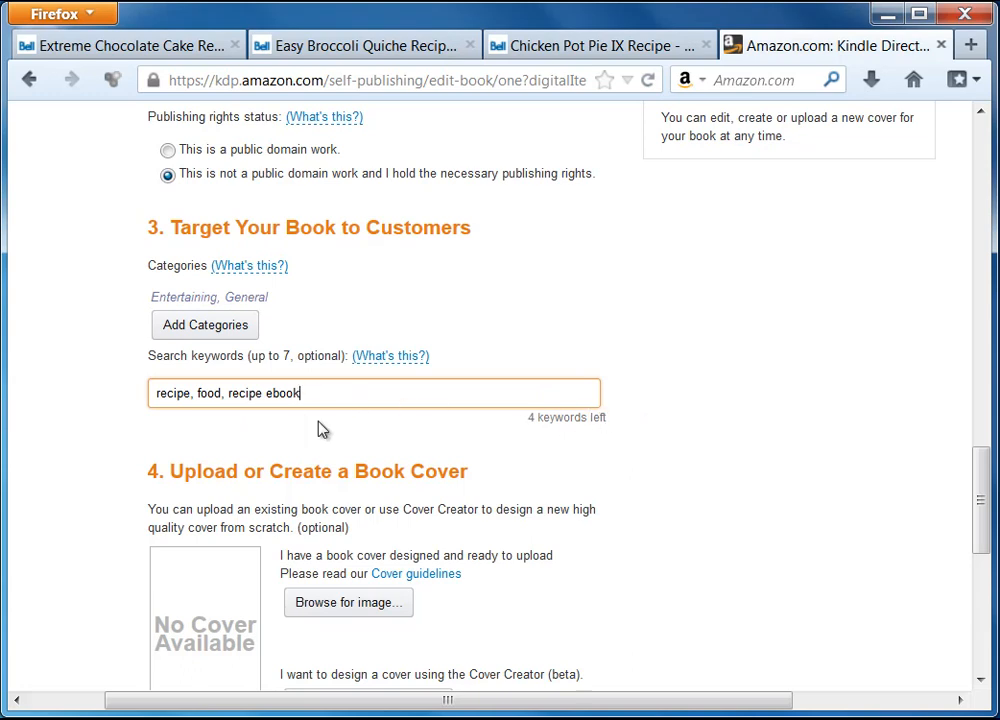
left_click_drag(319, 397, 87, 400)
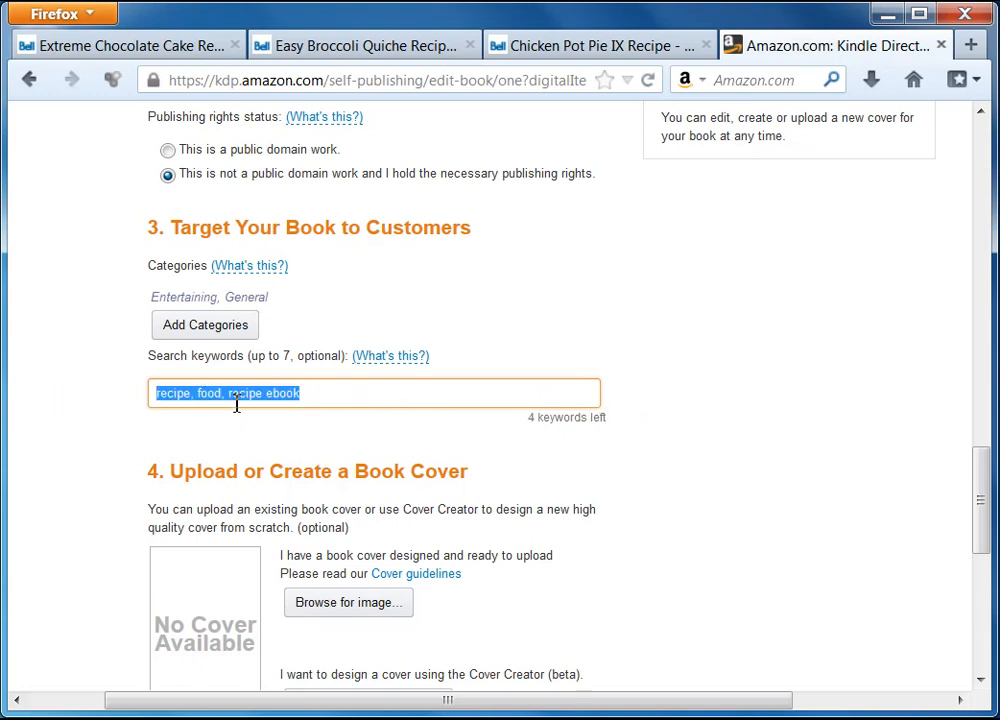
left_click(370, 395)
scroll(640, 499, "down", 2)
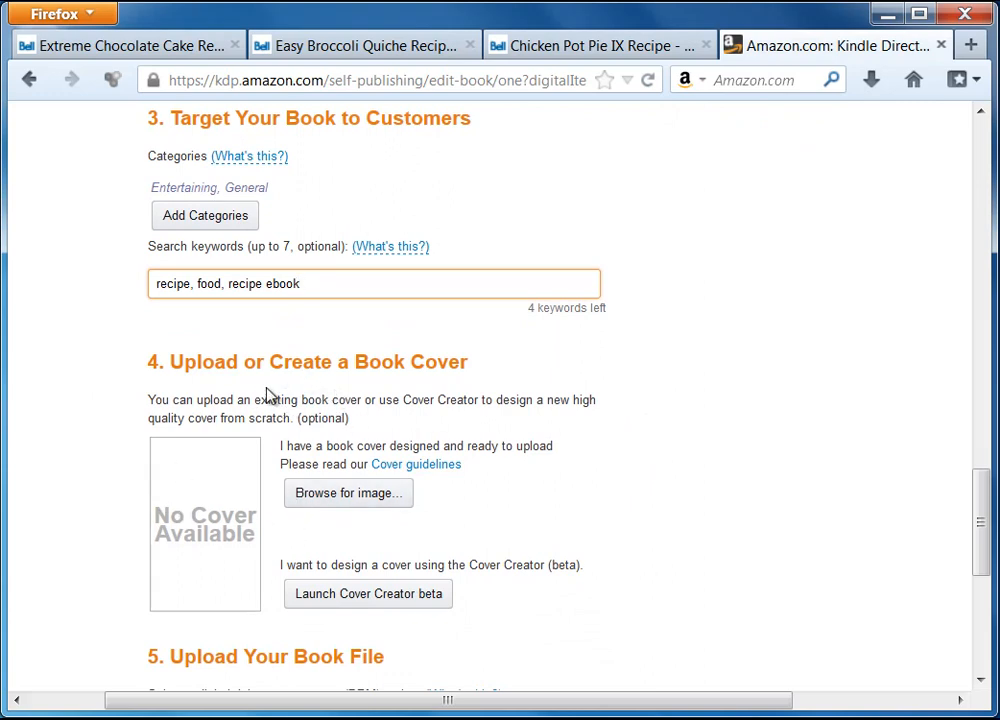
scroll(600, 487, "down", 2)
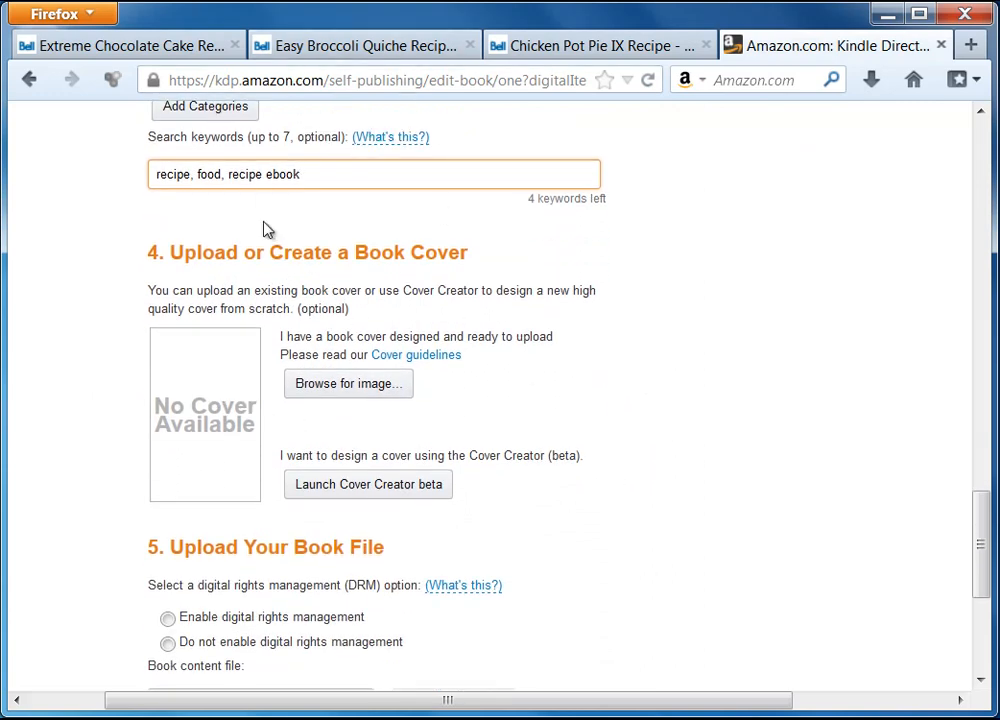
left_click(328, 388)
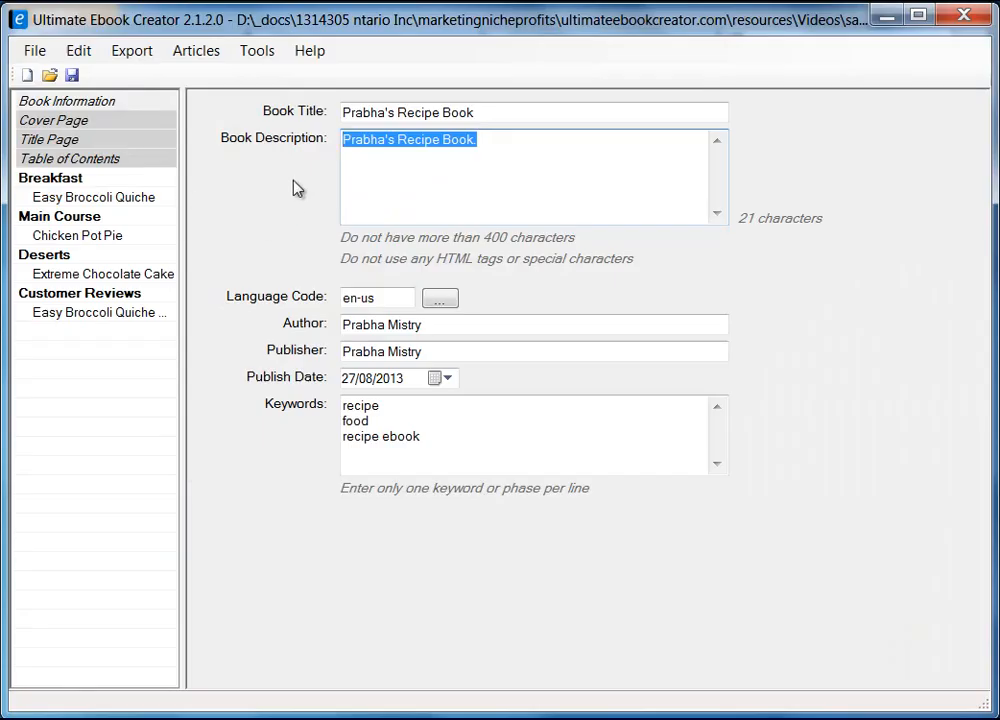
View the Prabha's Cooking Recipes cover image on the Cover Page, then minimize Ultimate Ebook Creator.
left_click(60, 120)
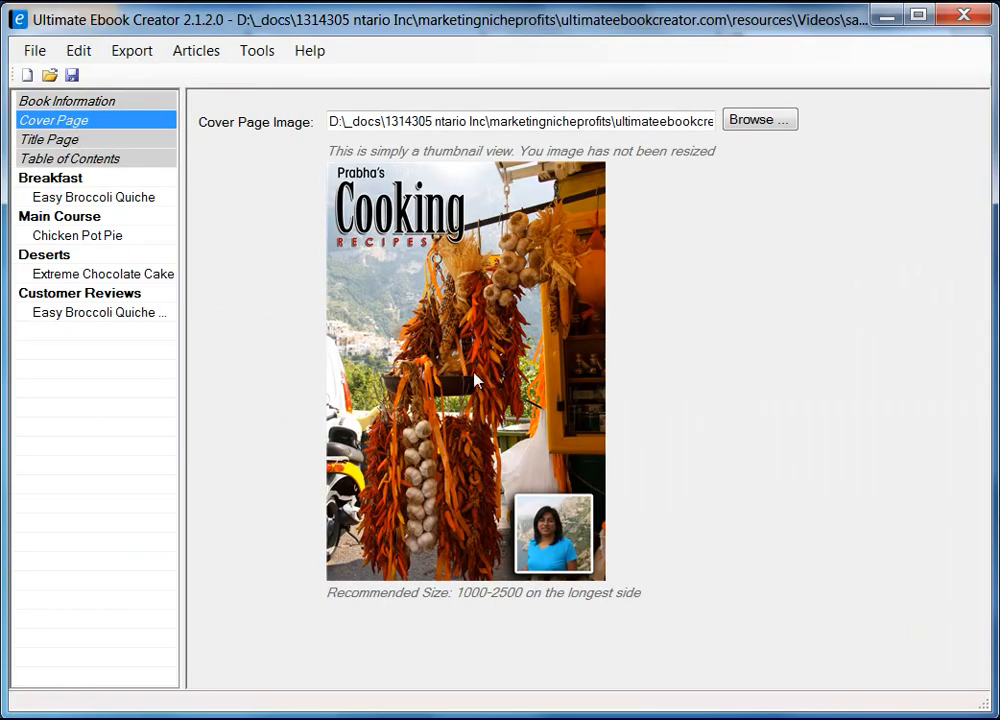
left_click(887, 18)
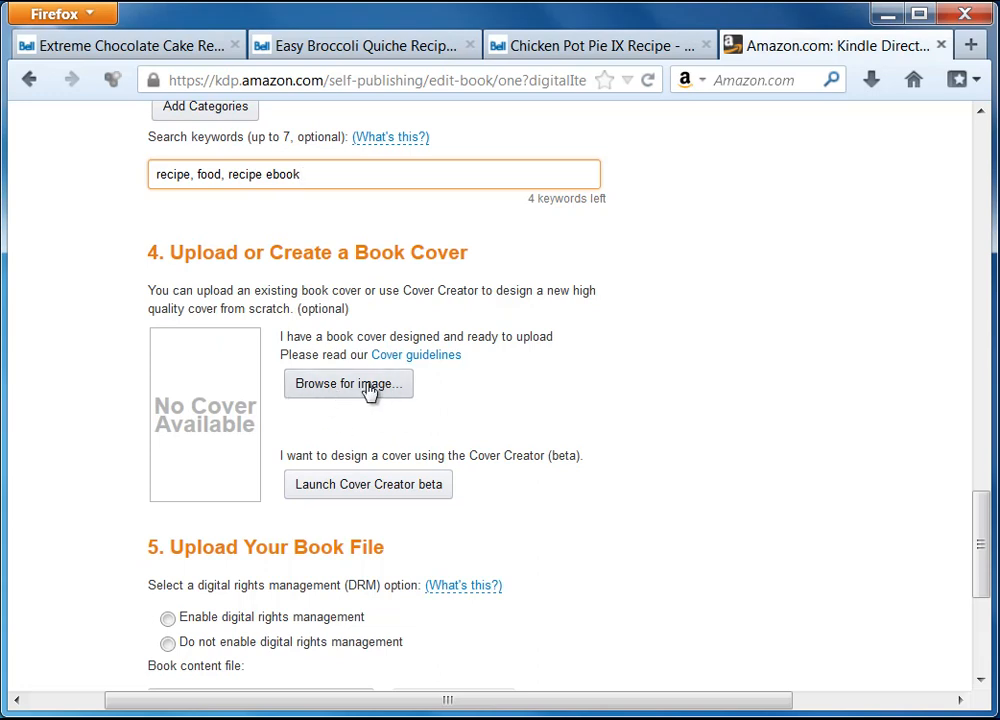
Upload prabha-recipe-cookbook2.jpg as the cover and set digital rights management to not enabled.
left_click(370, 390)
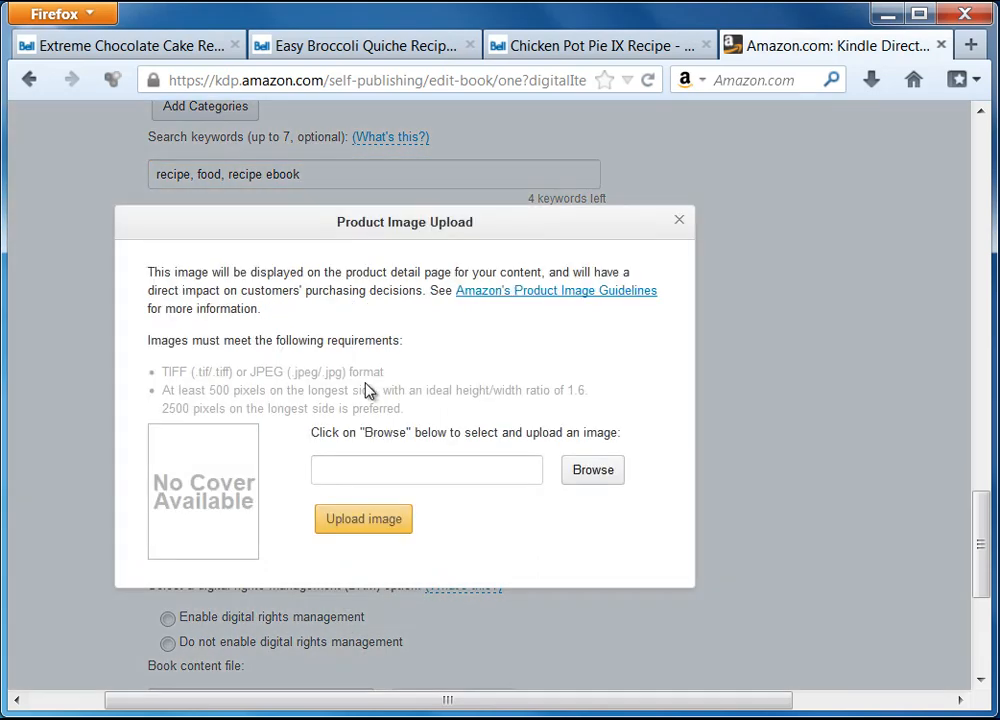
left_click(603, 483)
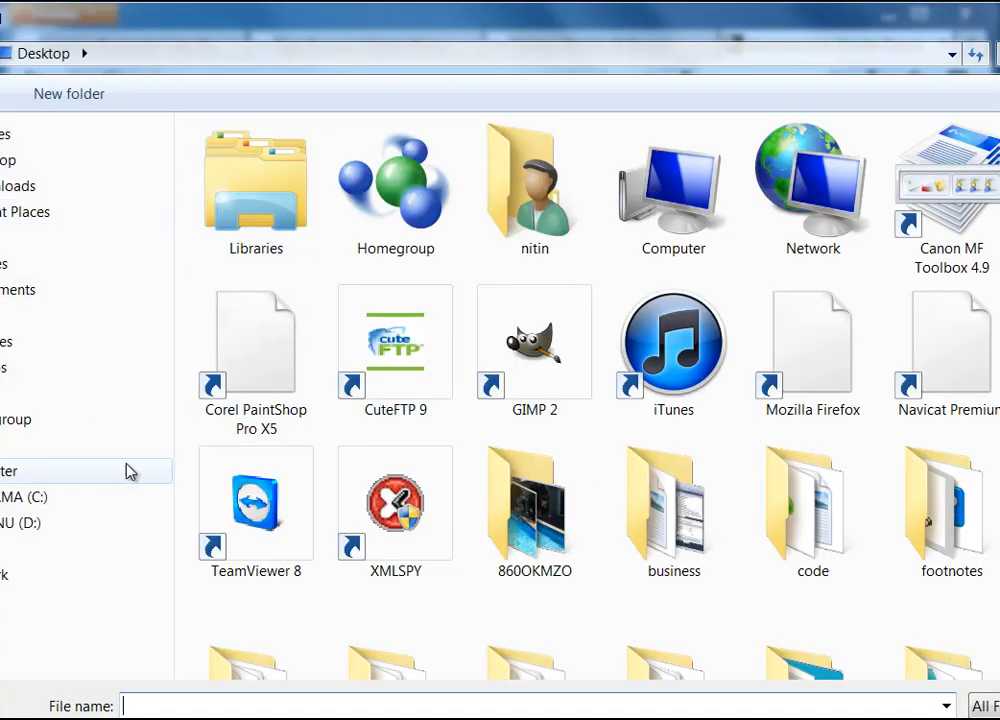
left_click(952, 54)
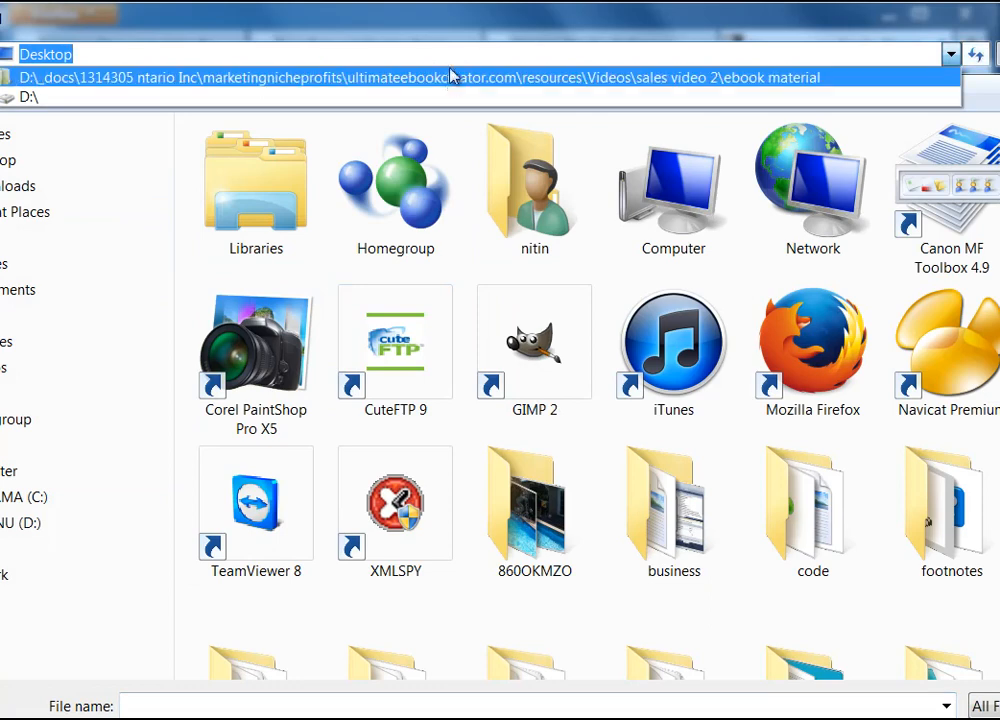
left_click(402, 72)
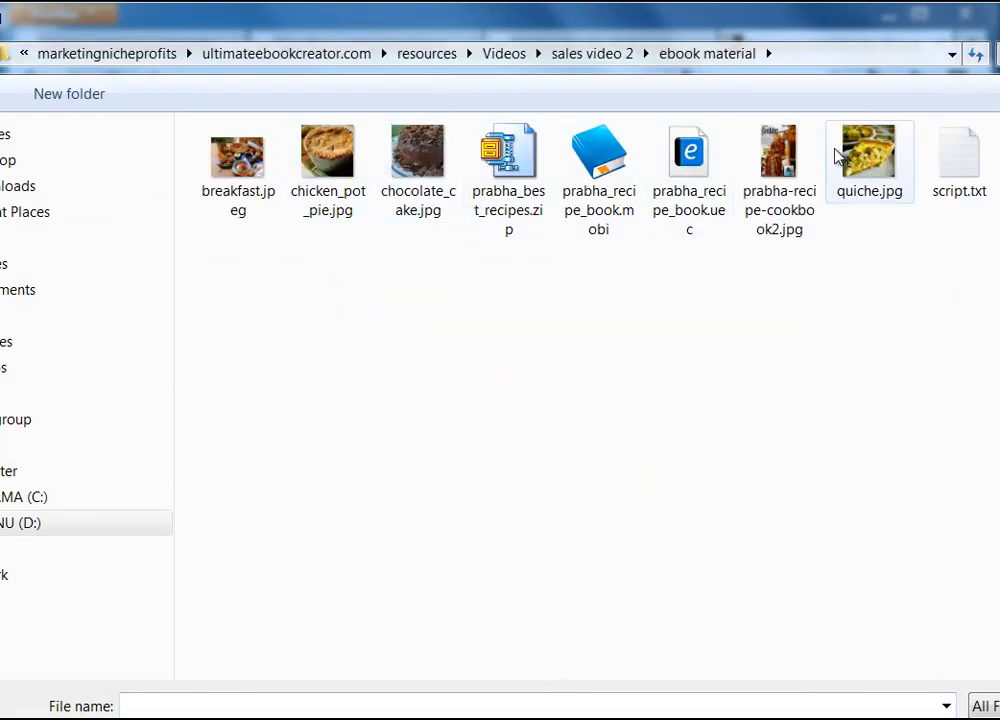
left_click(772, 152)
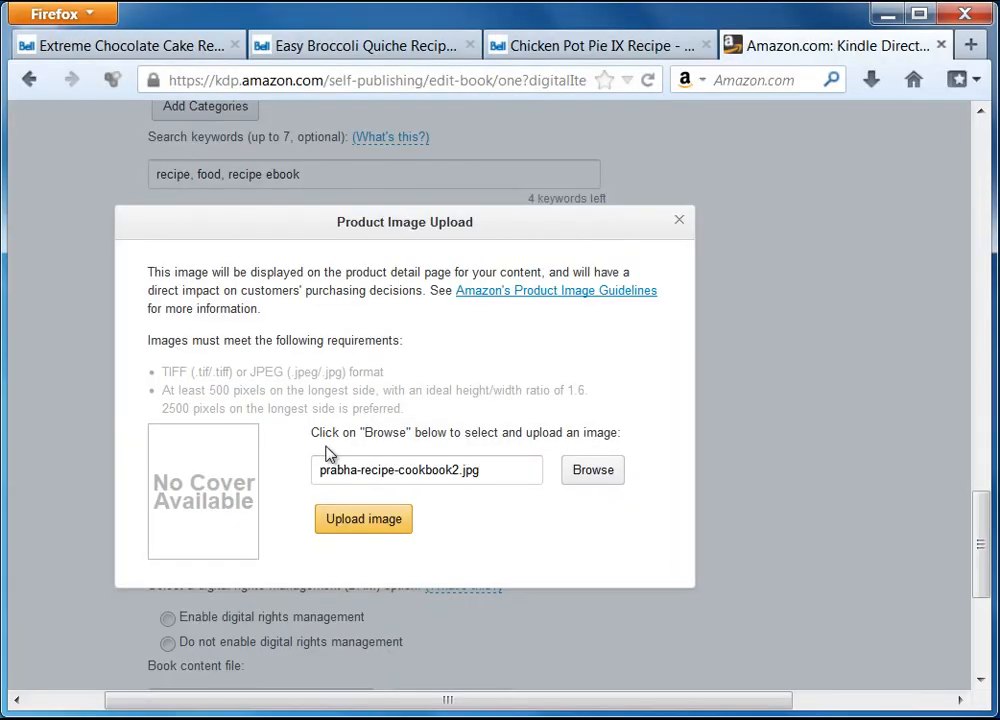
left_click(389, 527)
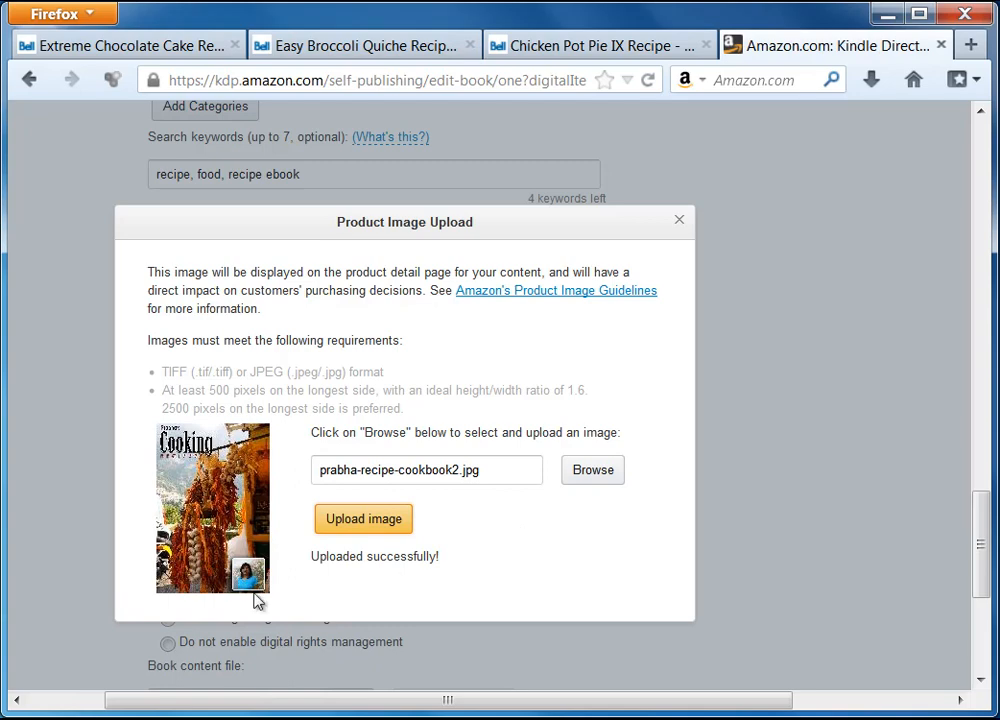
left_click(679, 221)
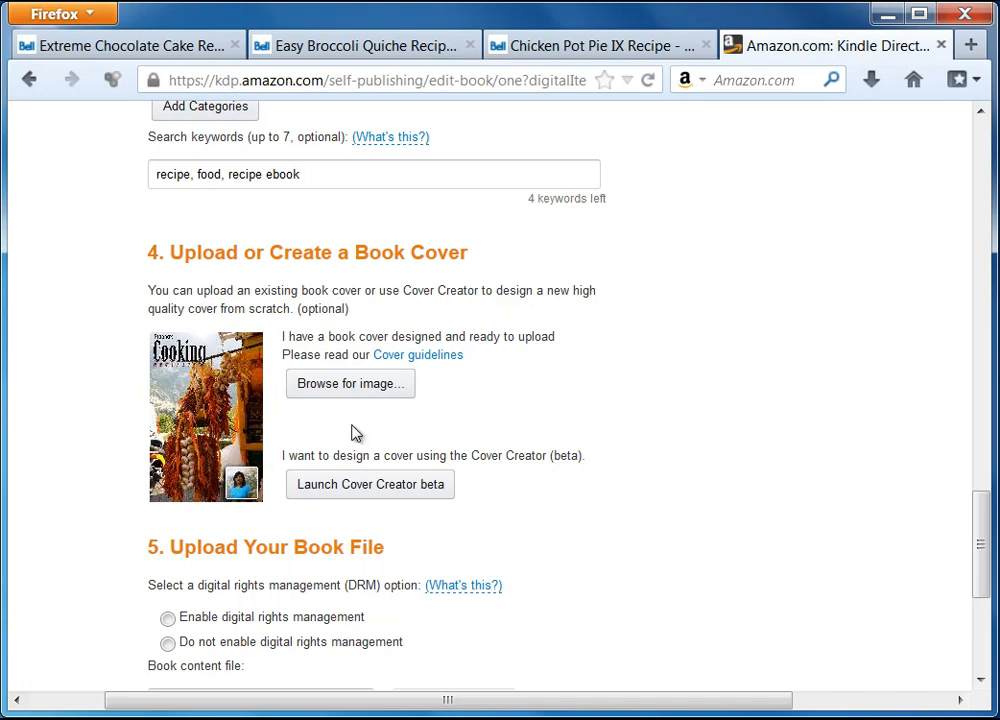
left_click_drag(982, 540, 984, 584)
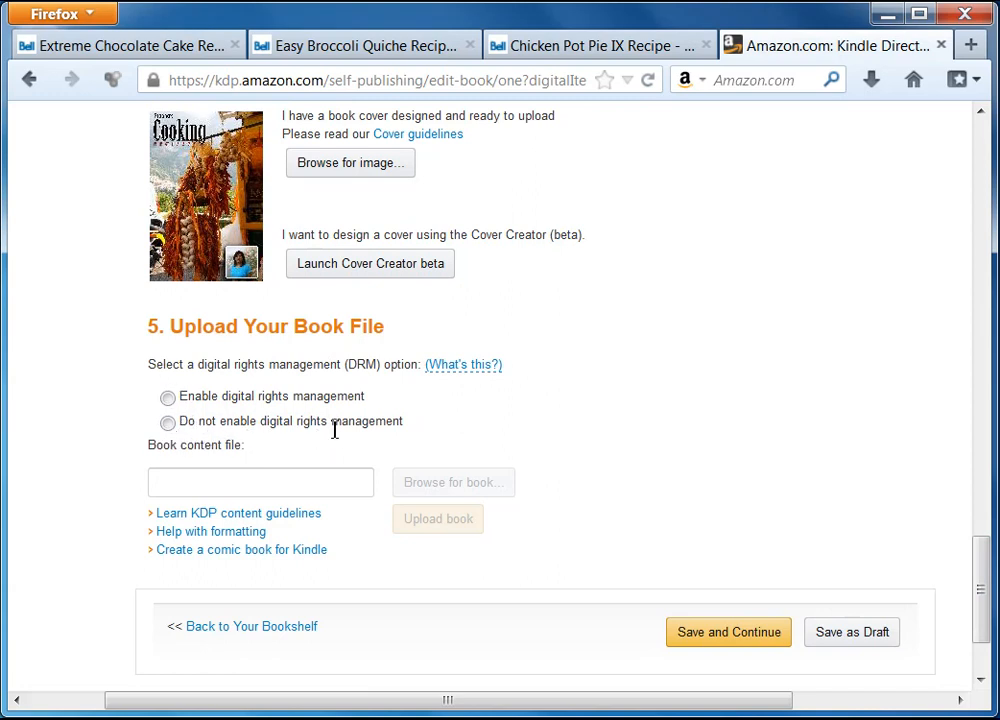
left_click(167, 422)
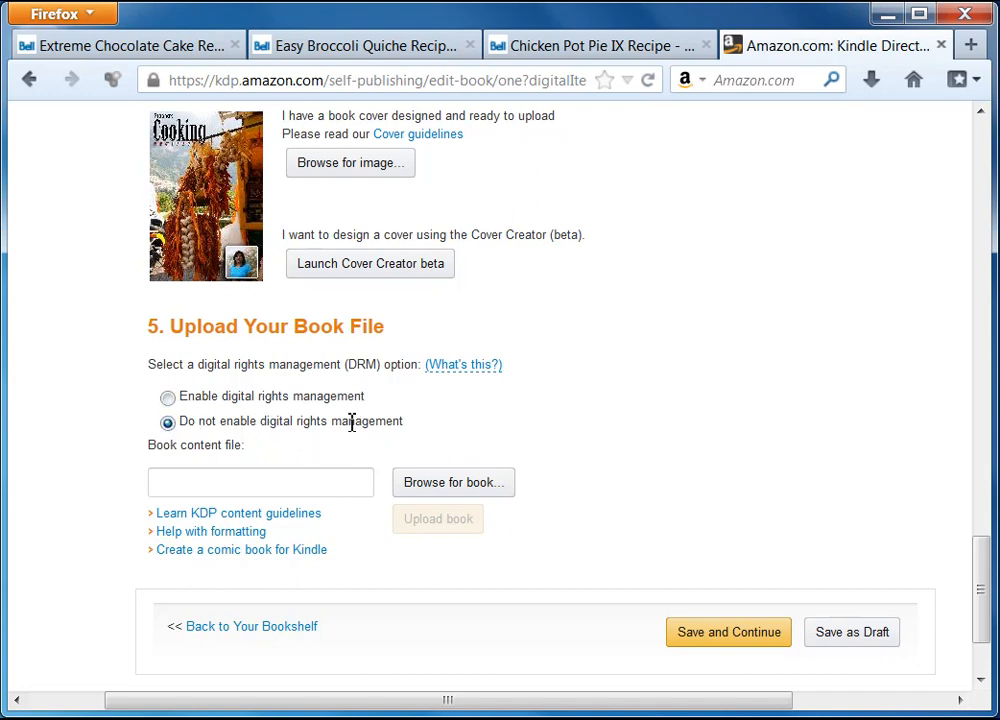
Choose prabha_recipe_book.mobi from the ebook material folder as the book content file.
left_click(452, 484)
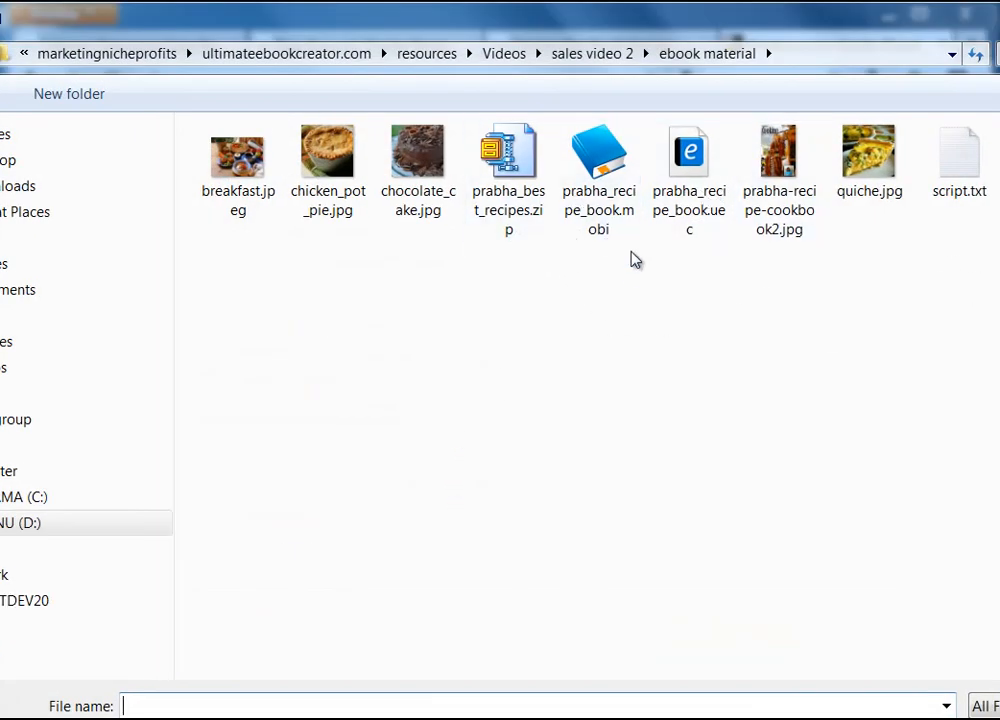
left_click(595, 152)
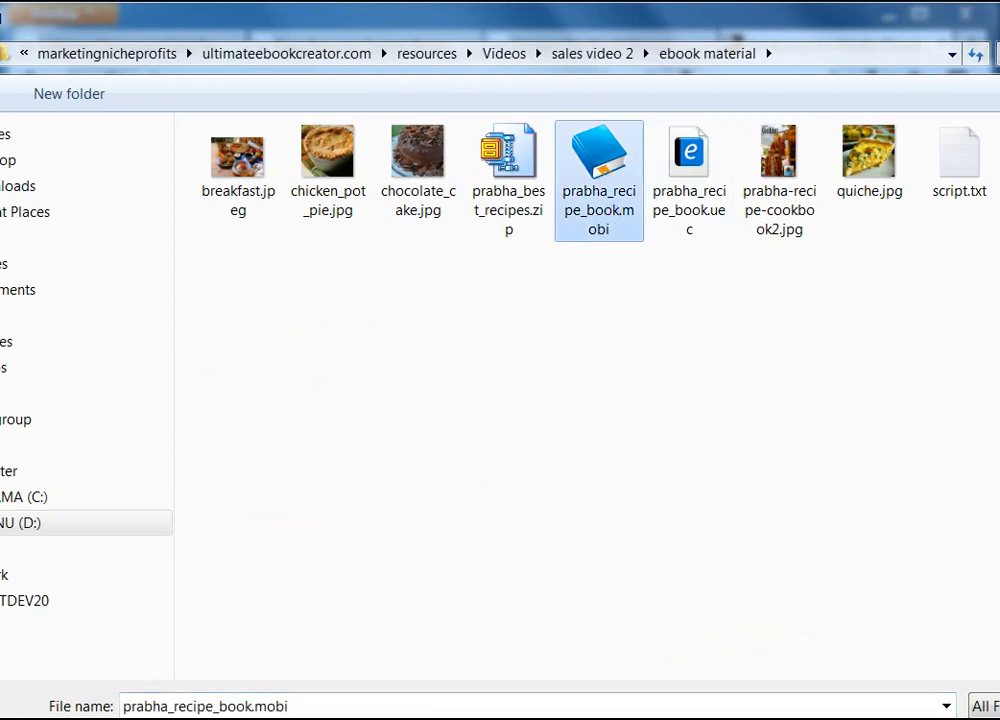
key("Return")
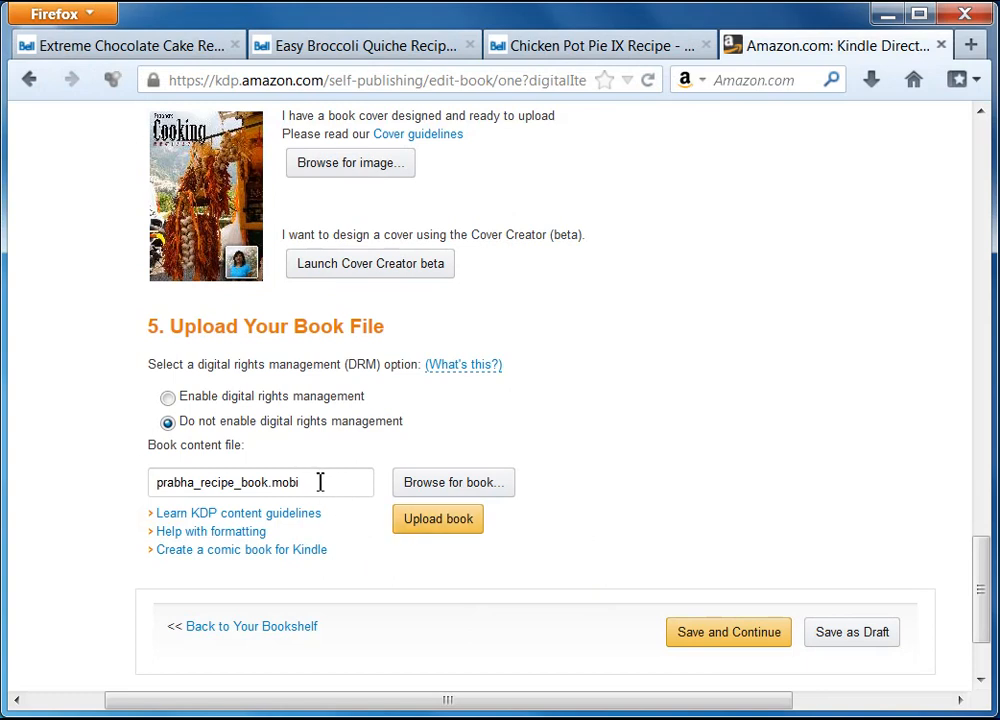
Upload prabha_recipe_book.mobi, converting it to Kindle format with 0 spelling errors reported.
left_click_drag(321, 482, 146, 478)
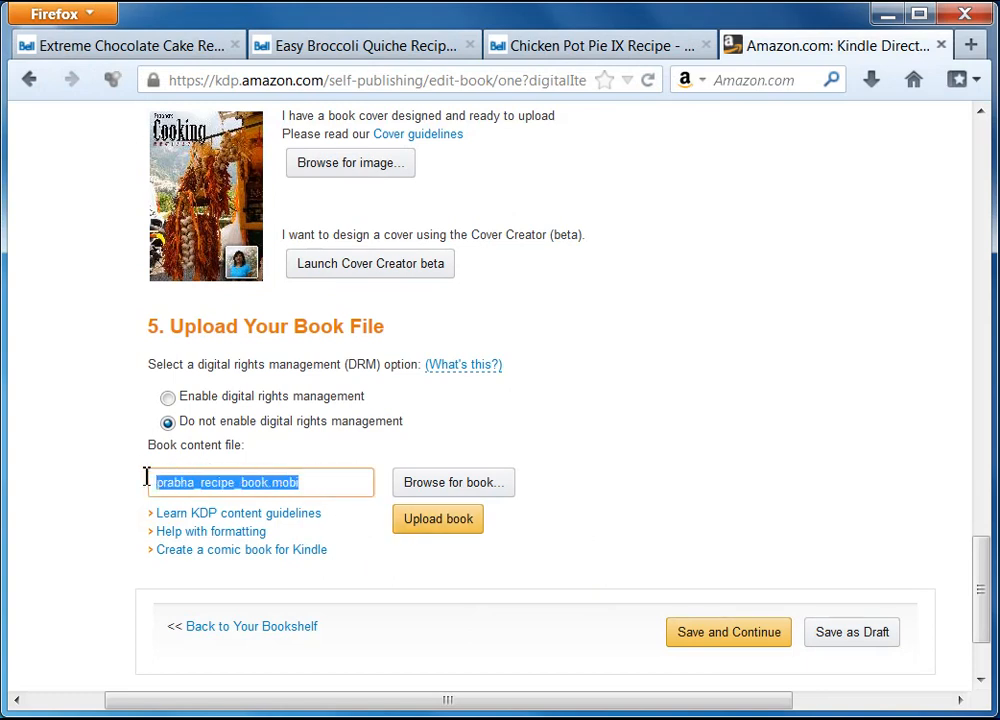
left_click(330, 485)
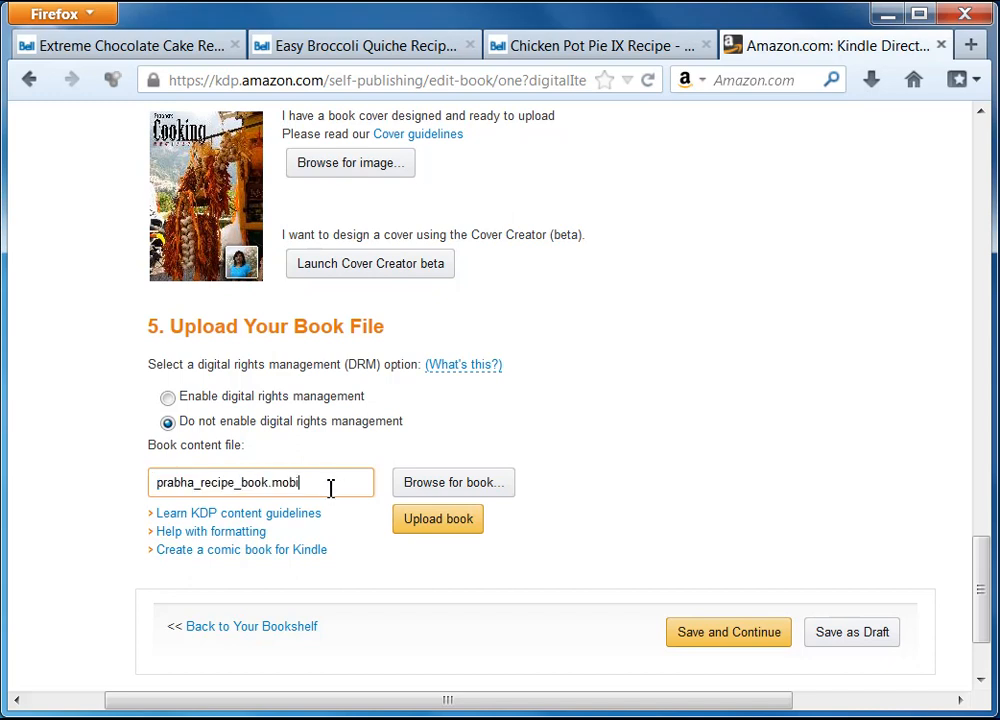
left_click_drag(330, 485, 123, 491)
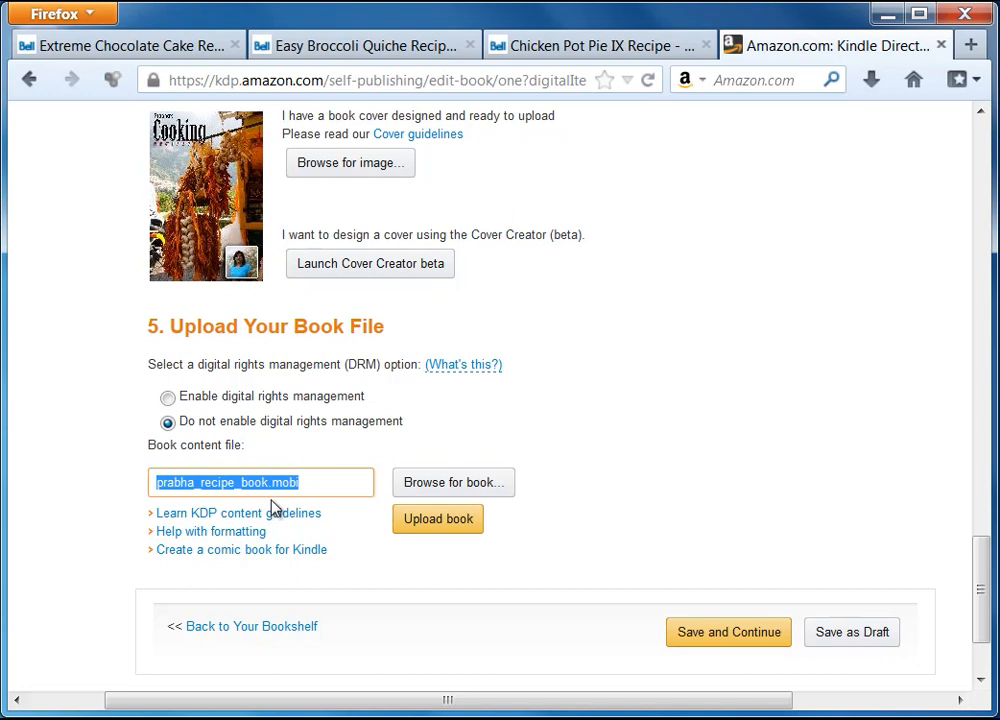
left_click(319, 484)
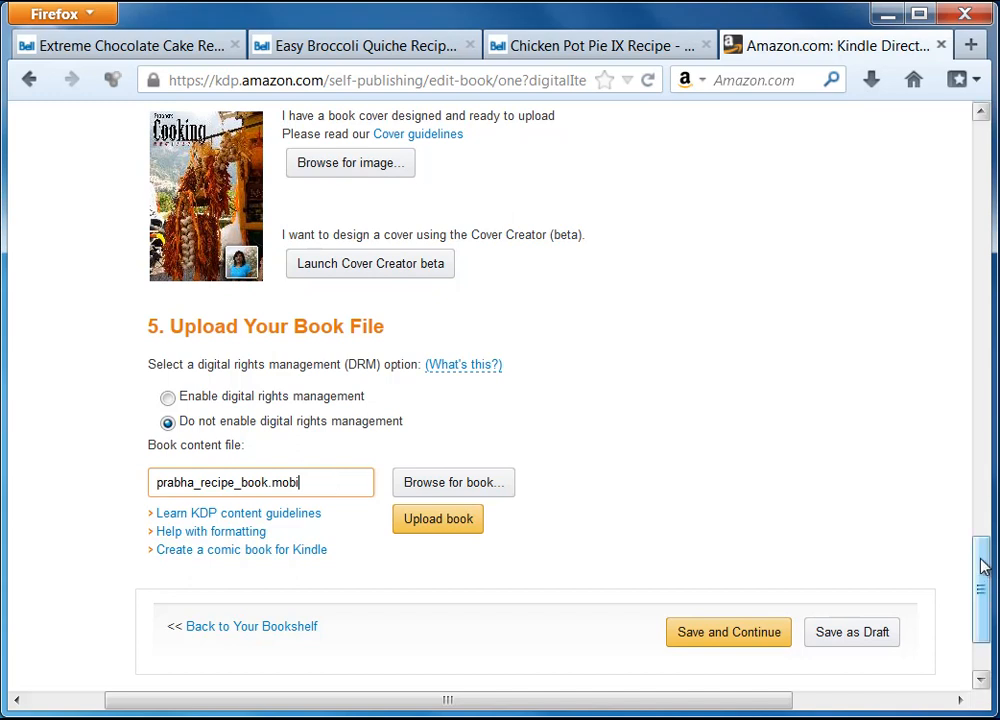
left_click_drag(982, 564, 980, 590)
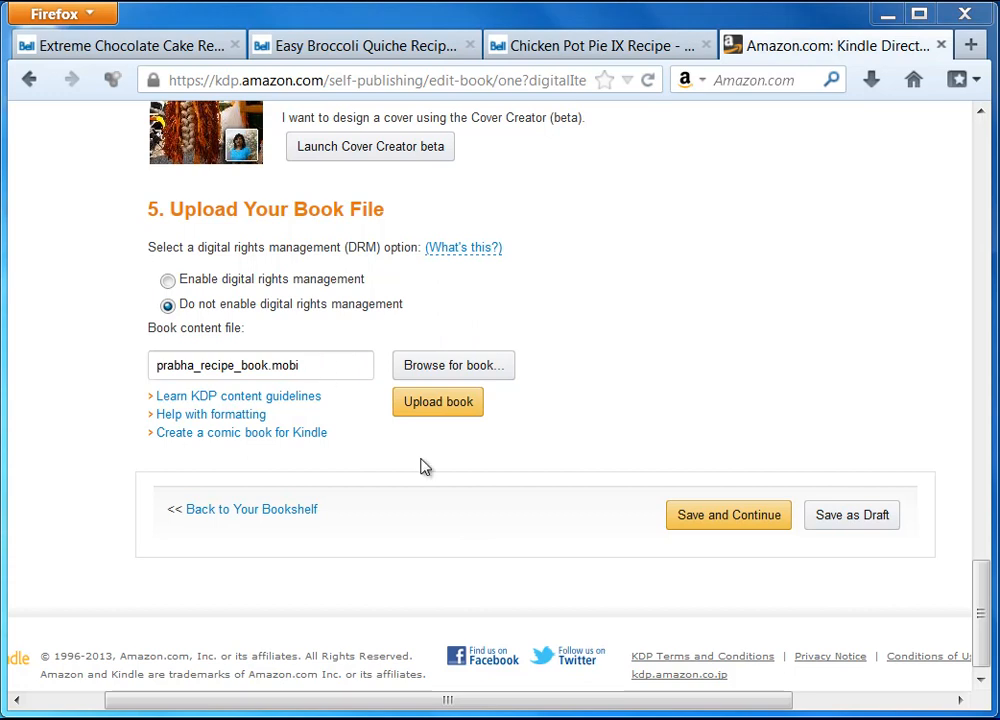
left_click(449, 403)
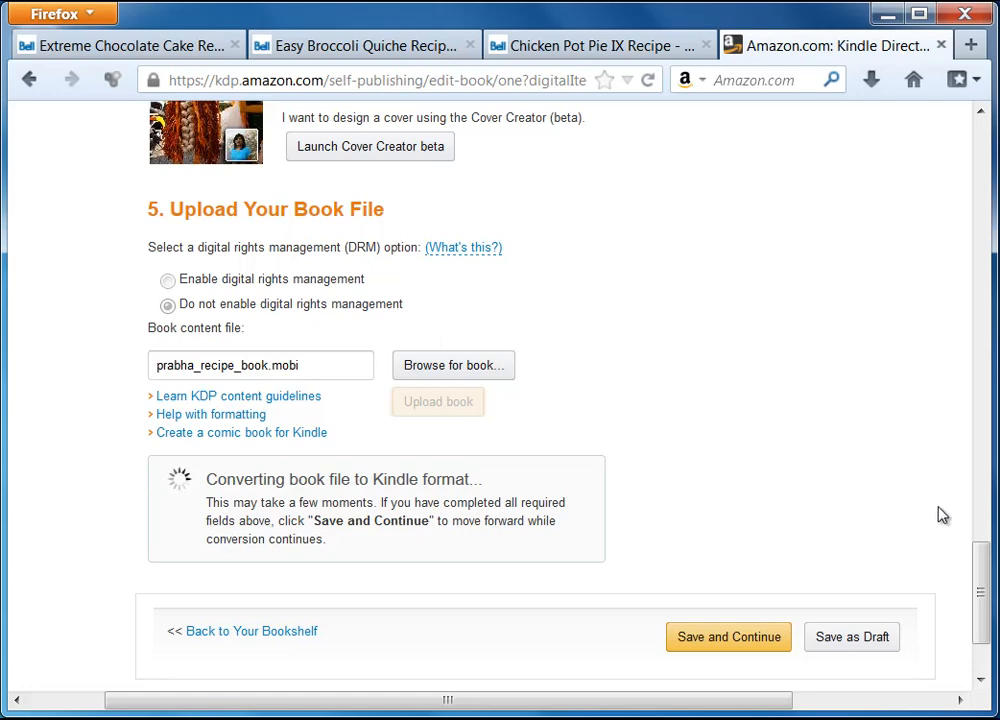
scroll(975, 600, "down", 3)
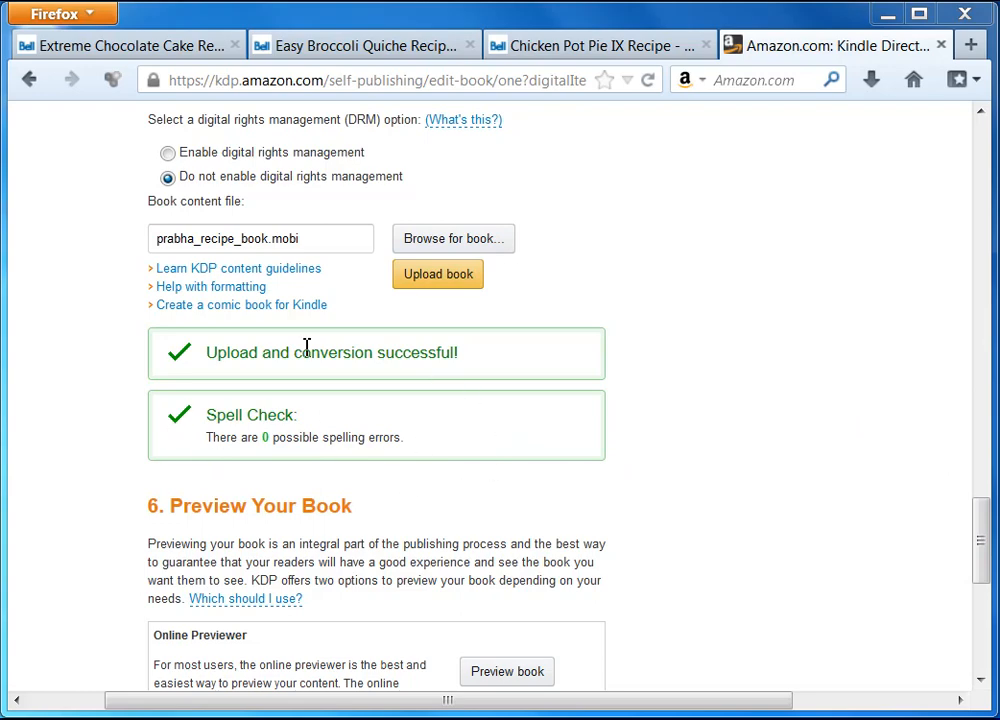
Save the Your book details as Complete and continue to Rights & Pricing.
left_click_drag(977, 537, 984, 598)
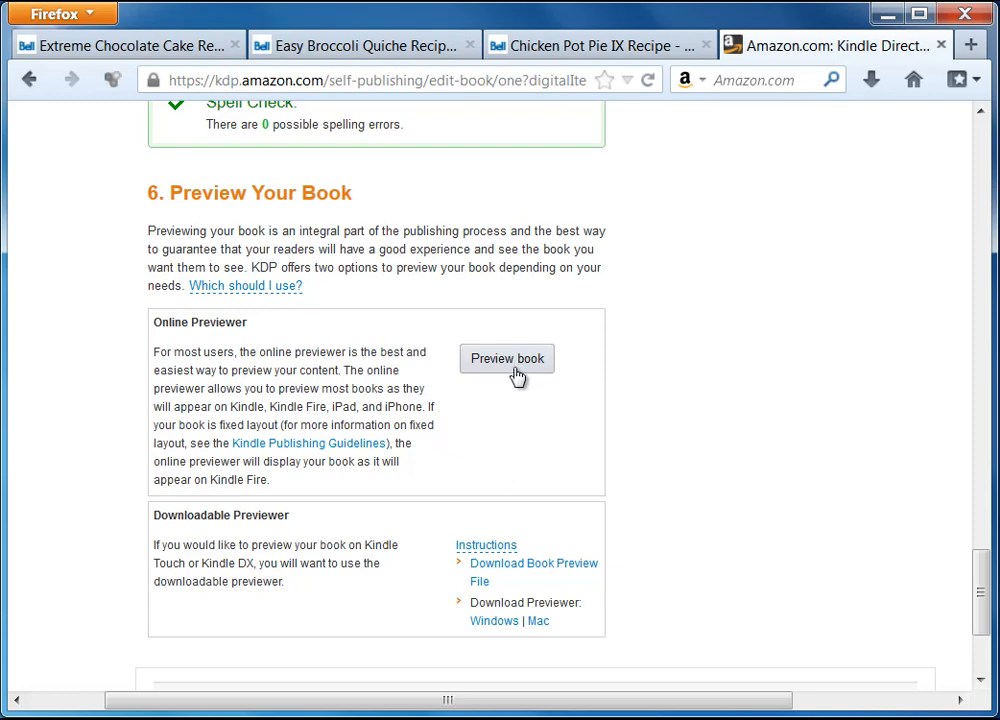
scroll(722, 407, "down", 4)
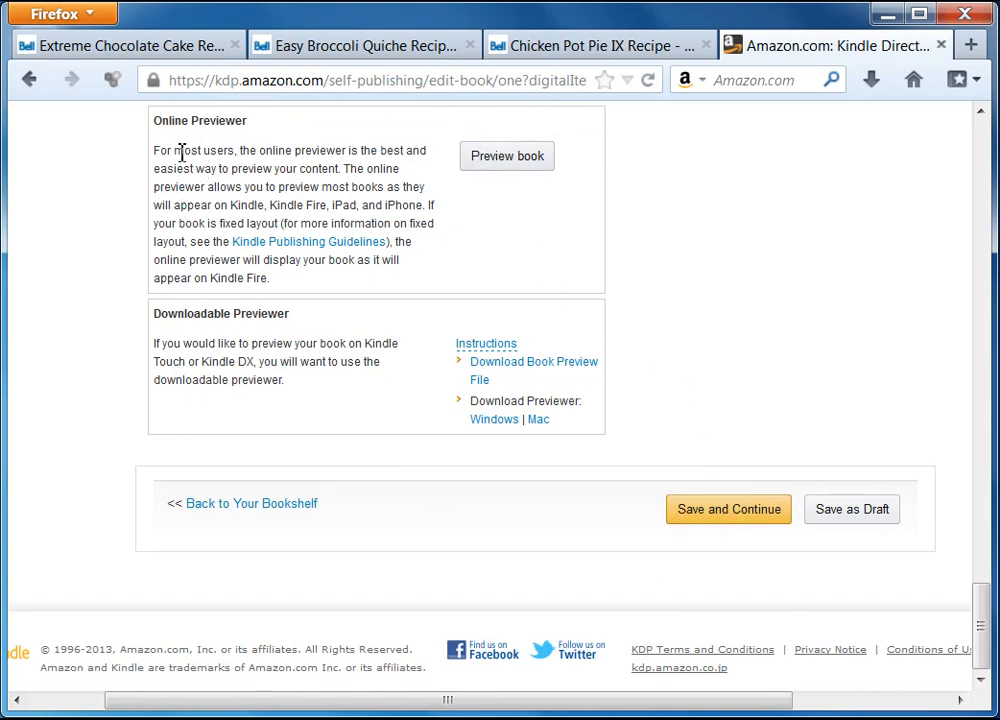
scroll(359, 286, "up", 2)
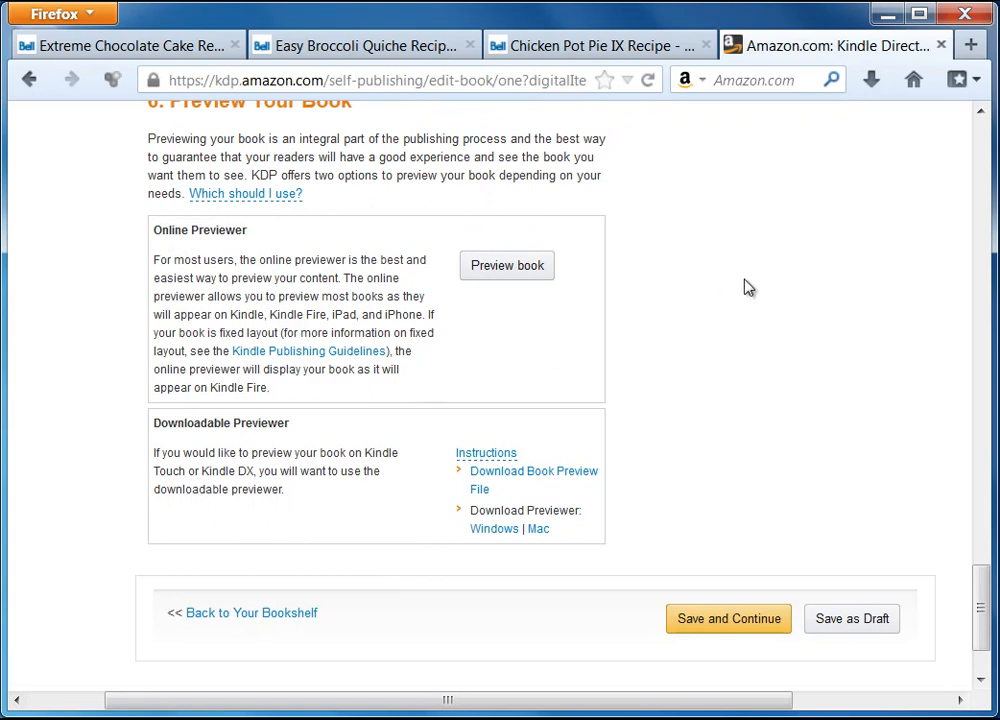
left_click(745, 625)
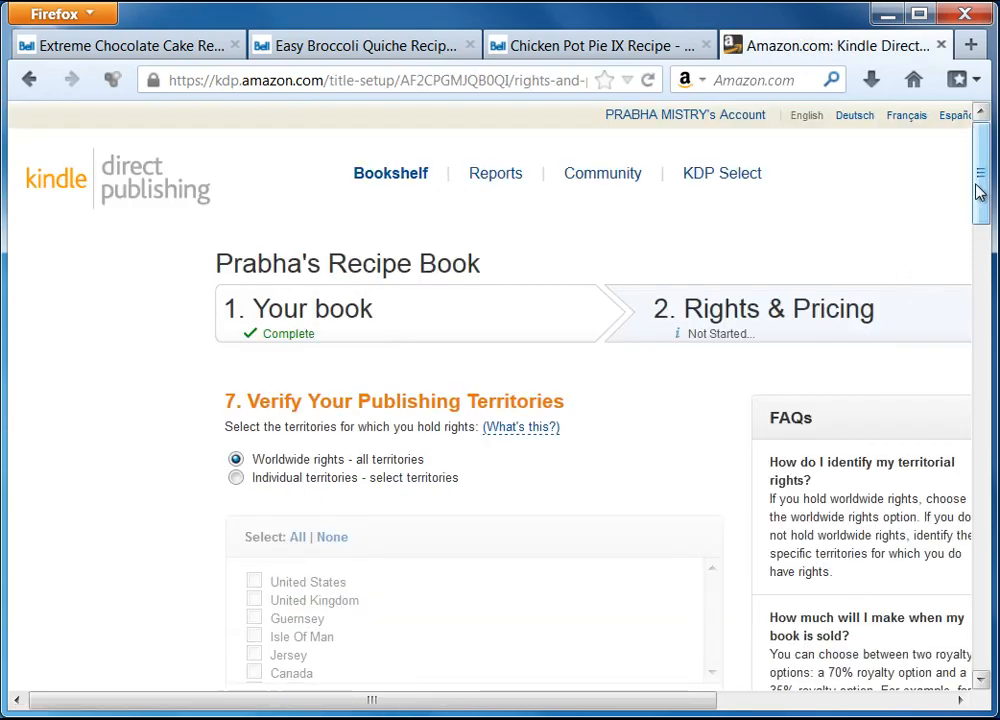
Scroll down Rights & Pricing to Choose Your Royalty with its 35% and 70% options.
left_click_drag(983, 180, 983, 235)
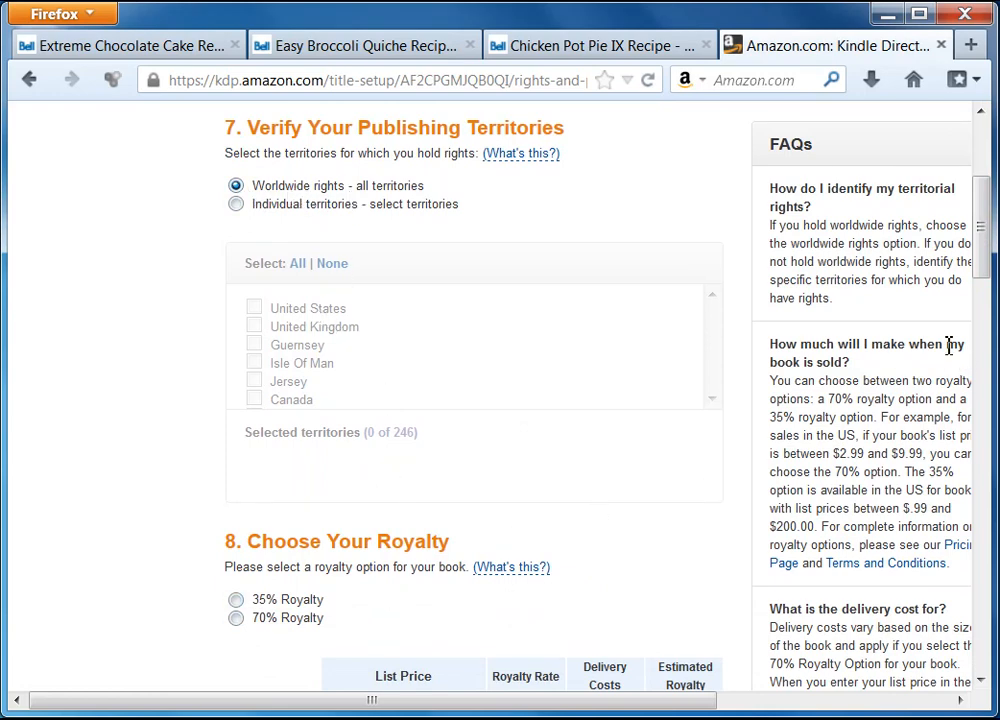
left_click_drag(975, 241, 987, 317)
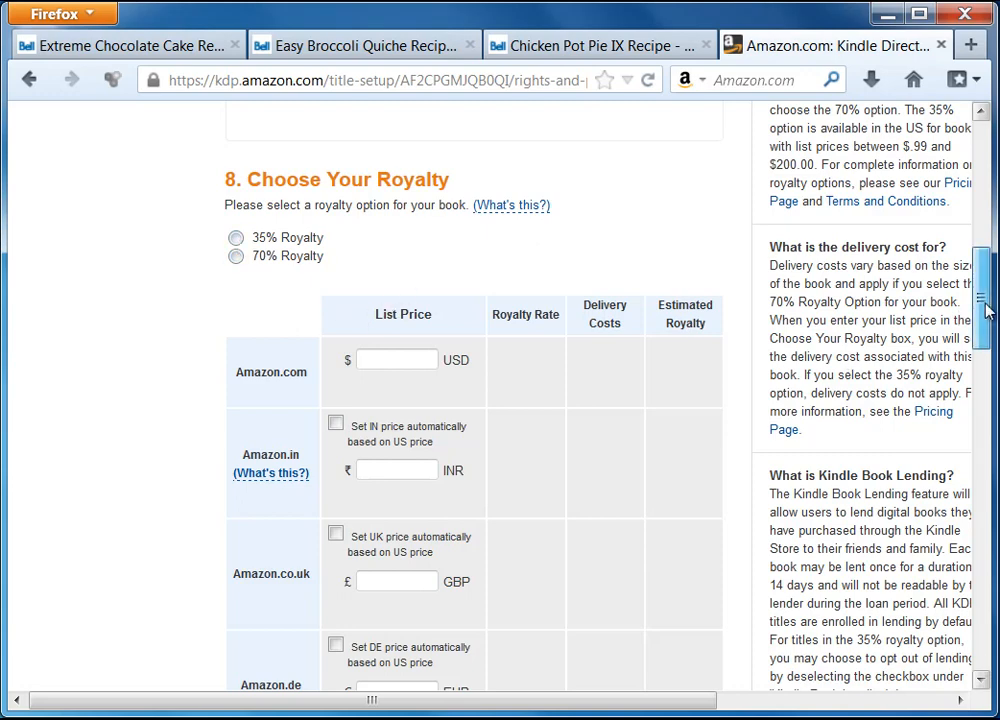
Choose the 35% royalty option after briefly trying 70%.
left_click_drag(985, 310, 985, 317)
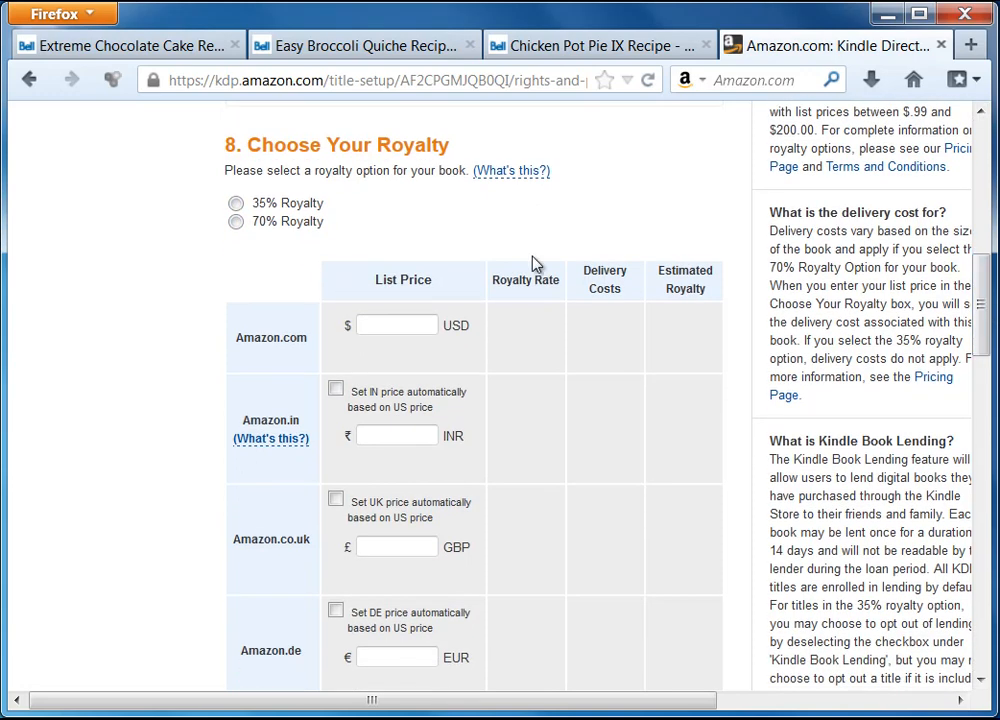
left_click(236, 204)
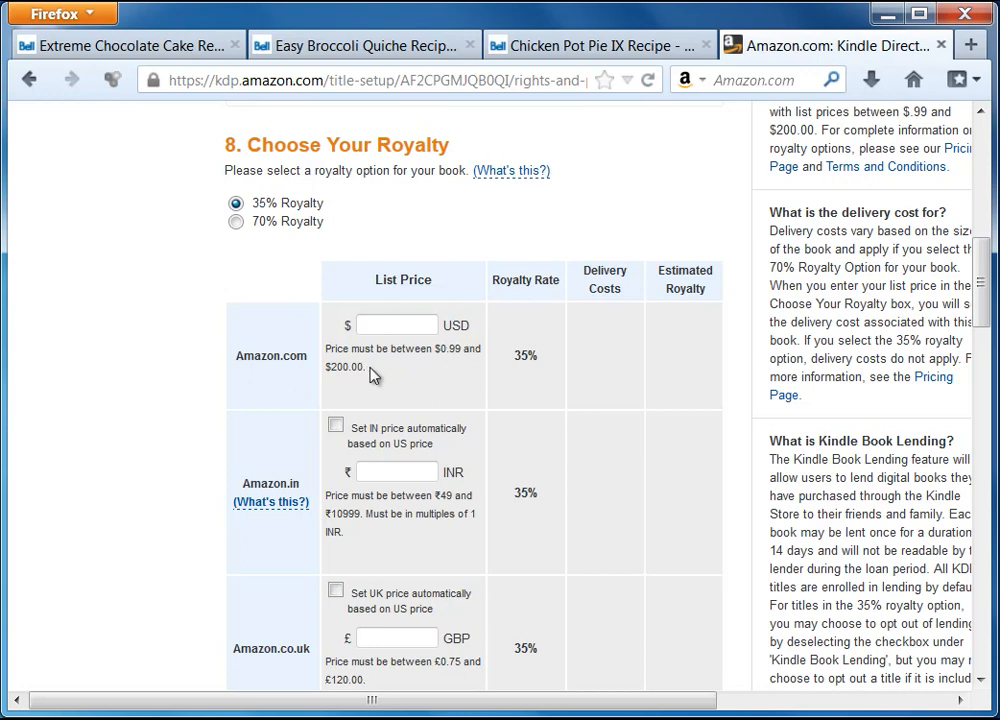
left_click(236, 222)
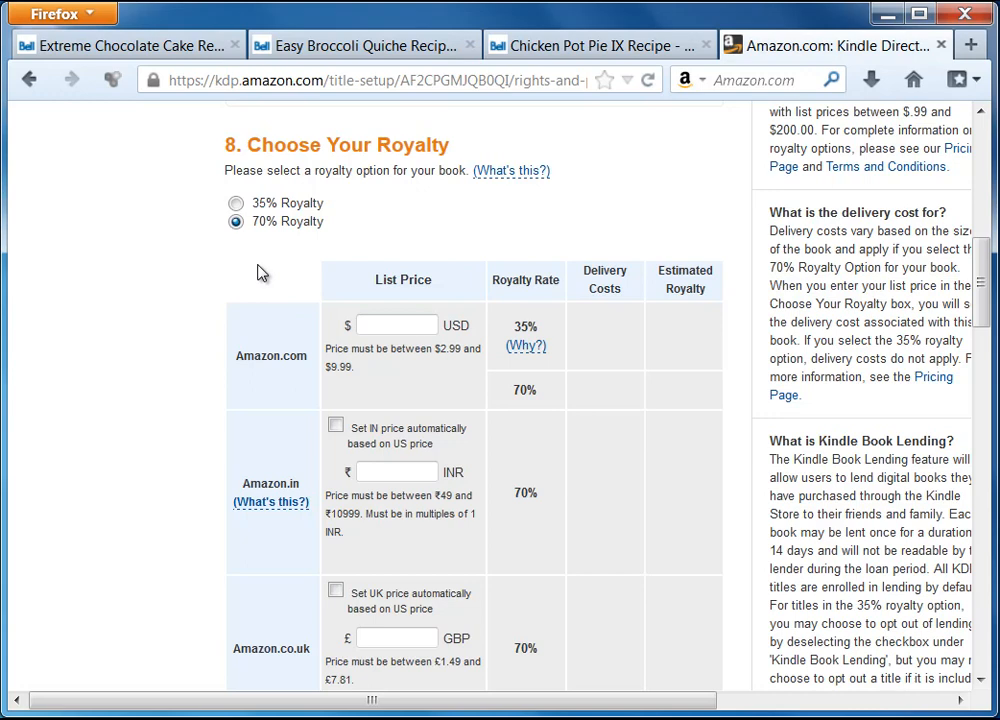
left_click(235, 203)
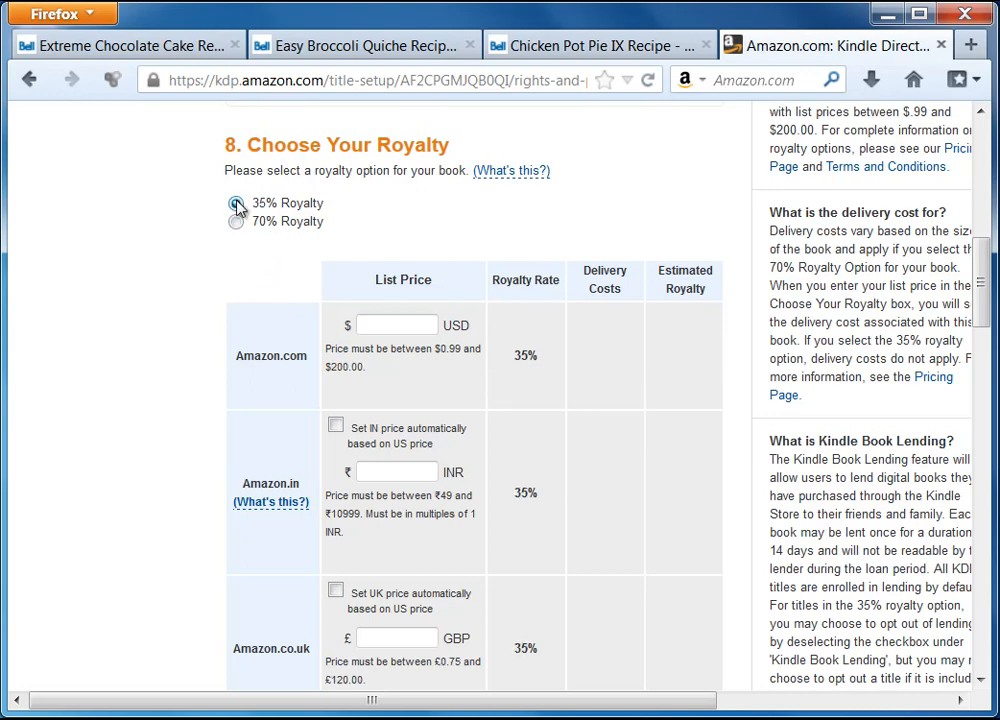
Enter 0.99 USD as the Amazon.com list price.
left_click(396, 326)
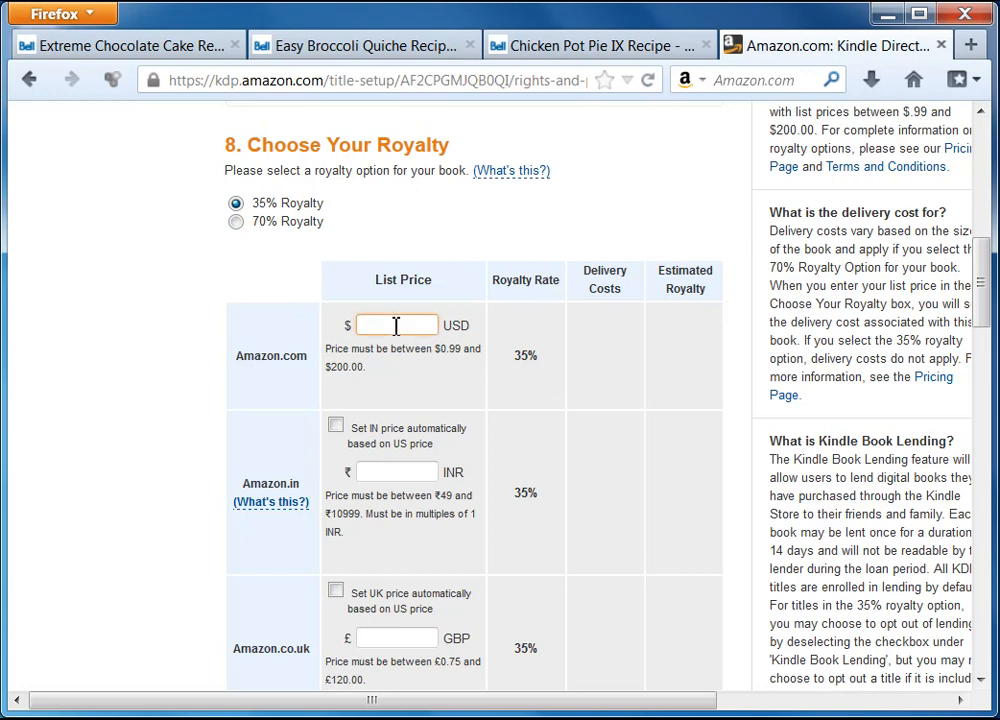
type(".99")
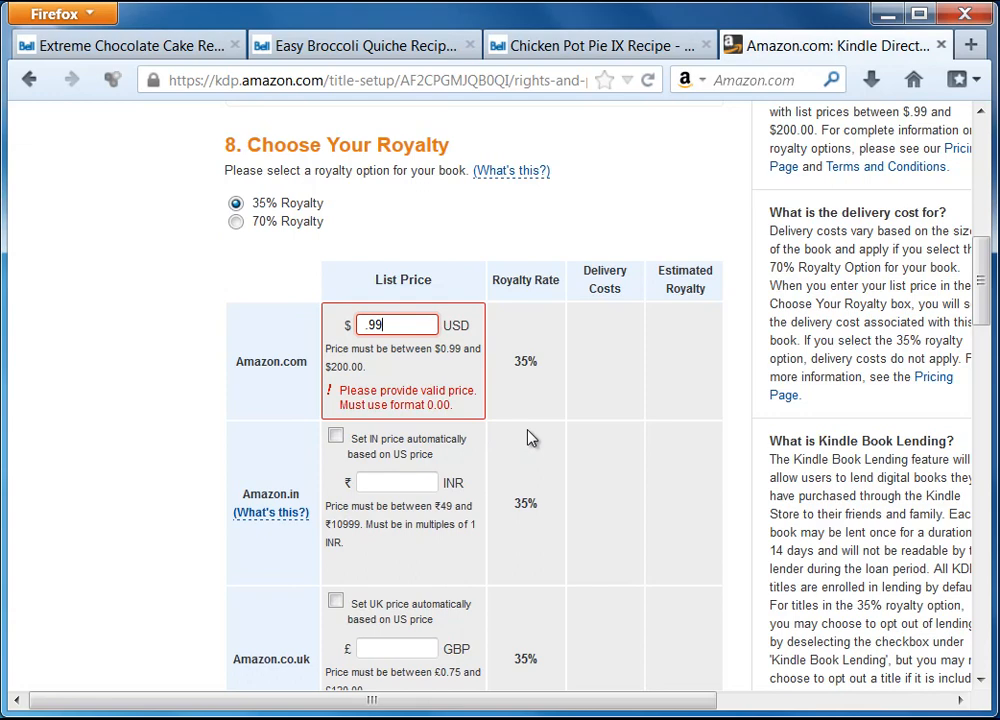
key("Home")
type("0")
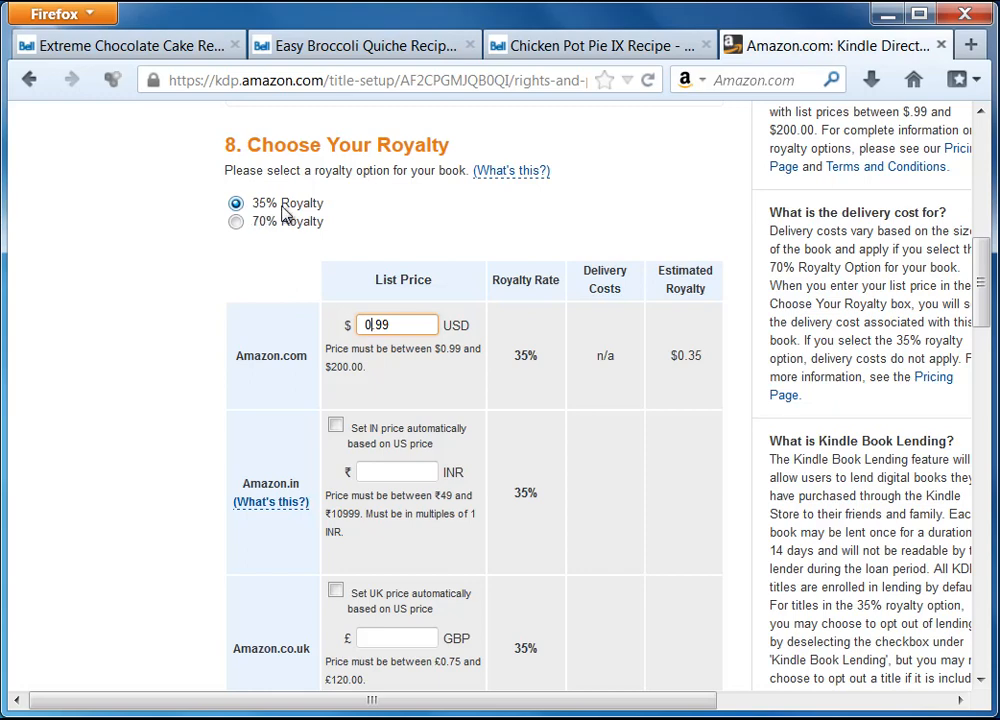
left_click_drag(404, 326, 326, 319)
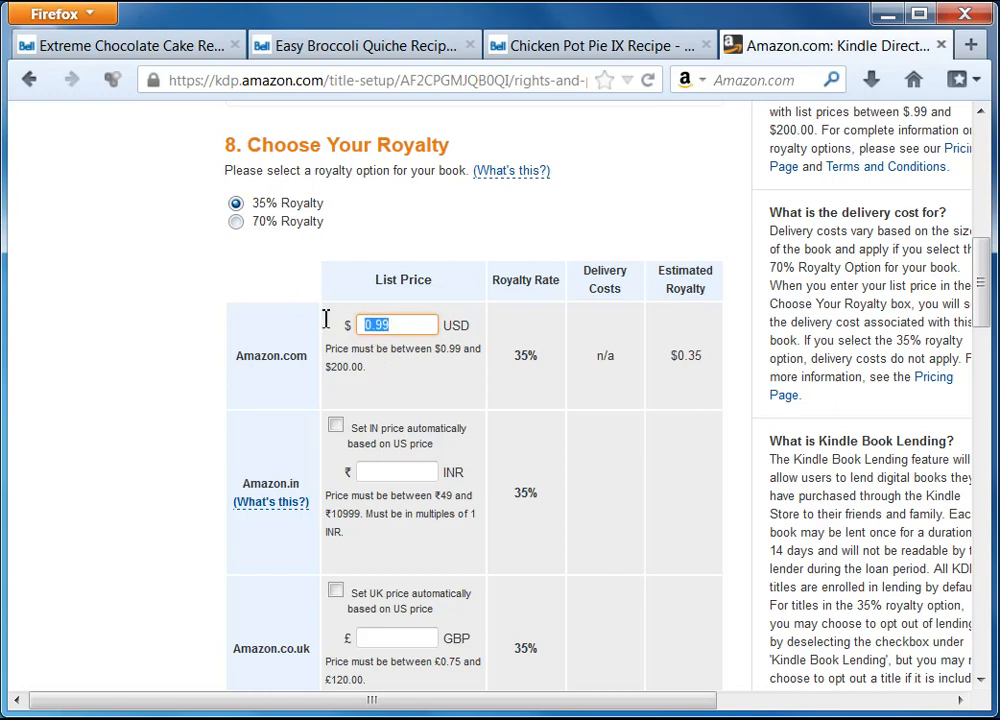
left_click(270, 326)
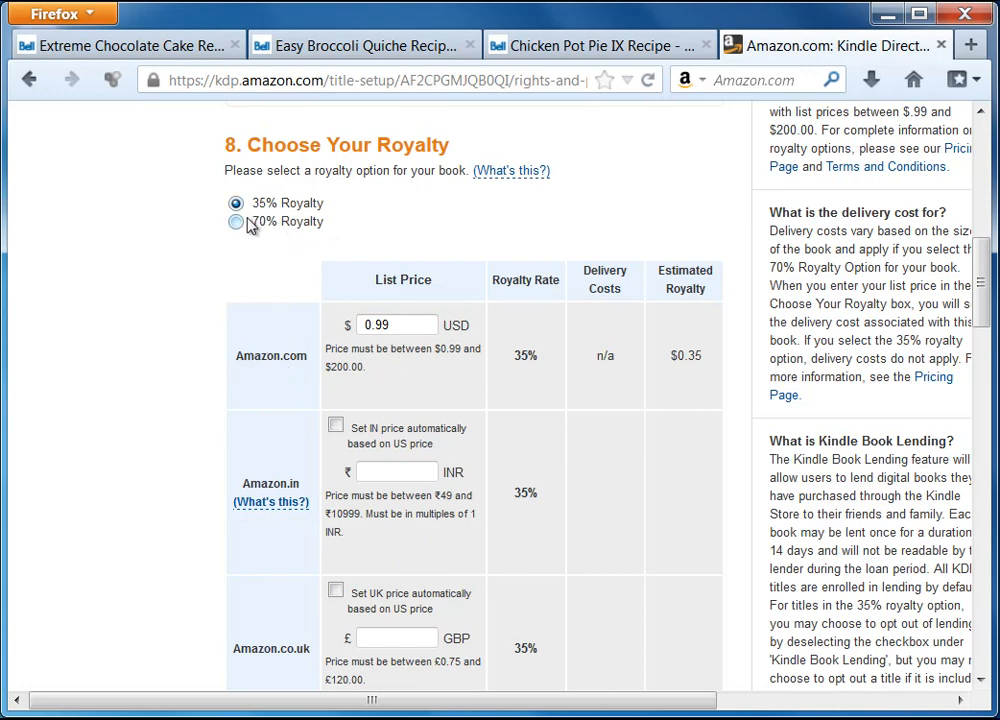
double_click(395, 317)
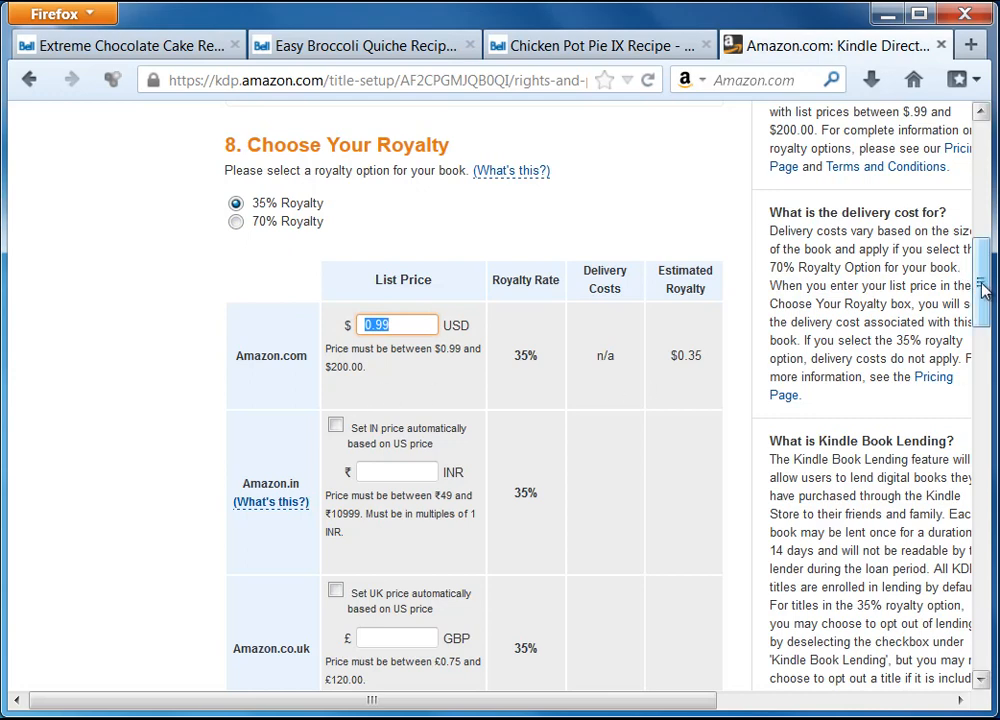
left_click_drag(983, 290, 983, 305)
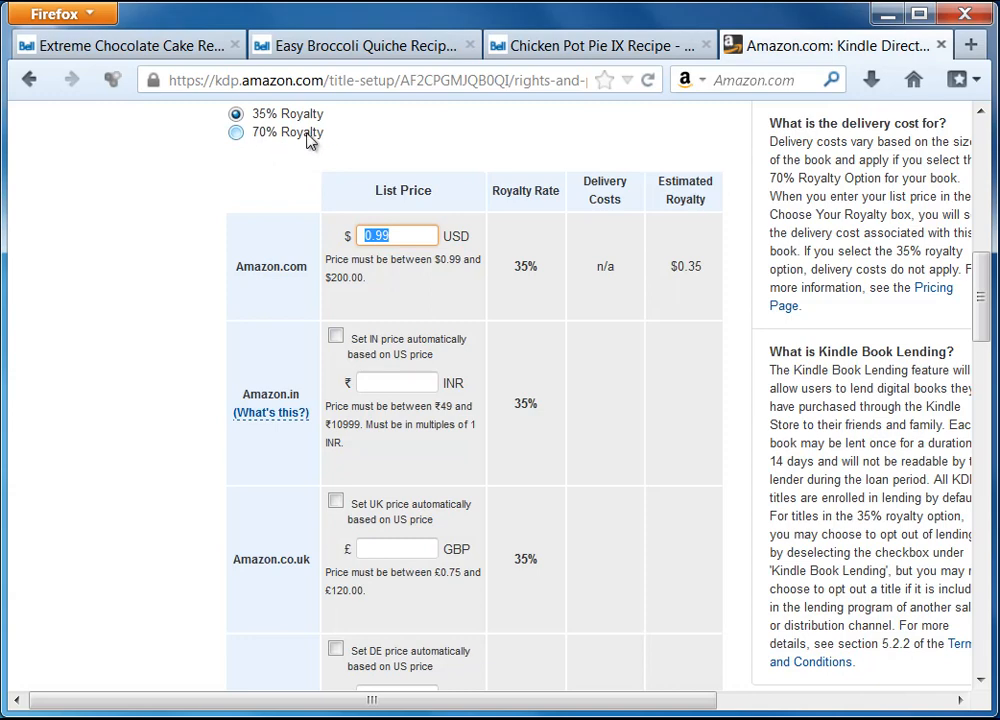
Tick automatic pricing from the US price for India, UK, Germany, France and Spain.
left_click(336, 338)
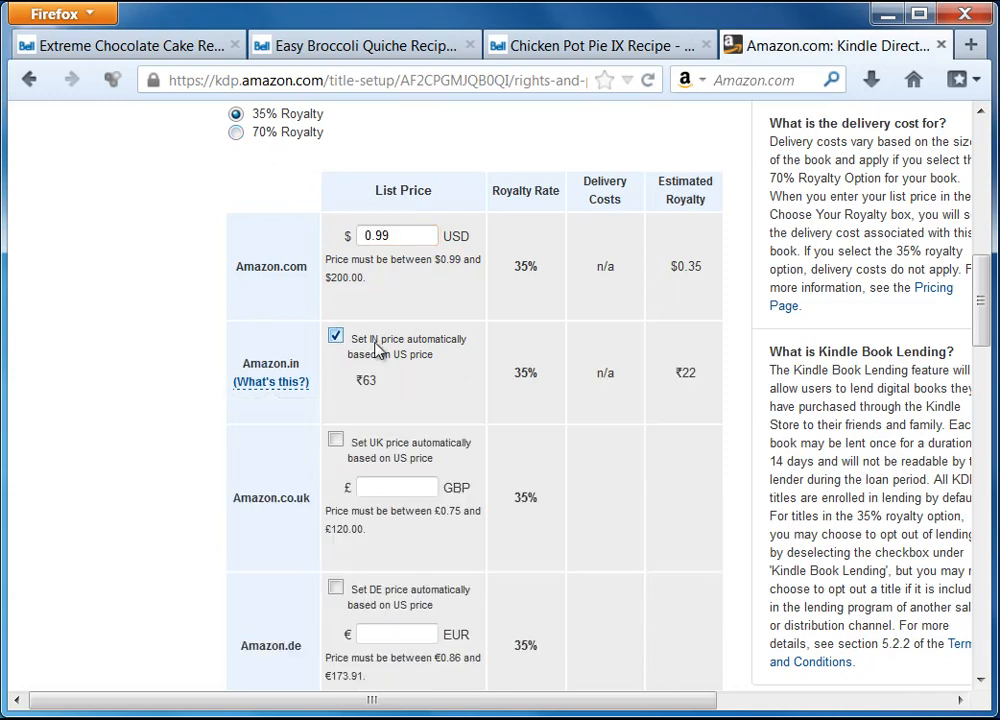
left_click(337, 441)
left_click(335, 543)
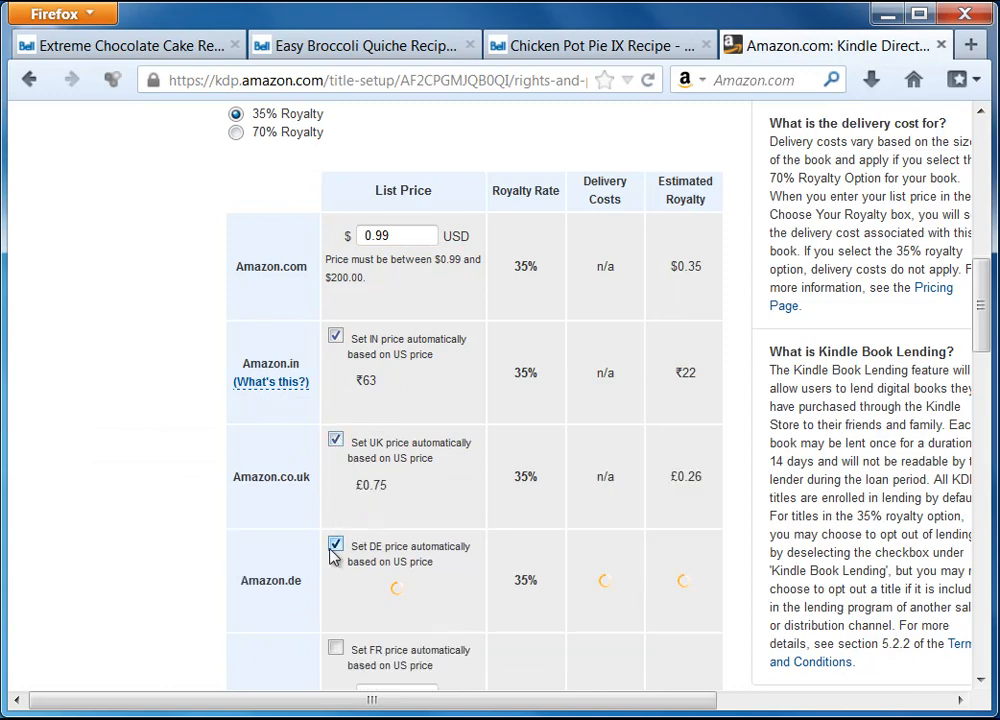
scroll(332, 560, "down", 4)
left_click(335, 428)
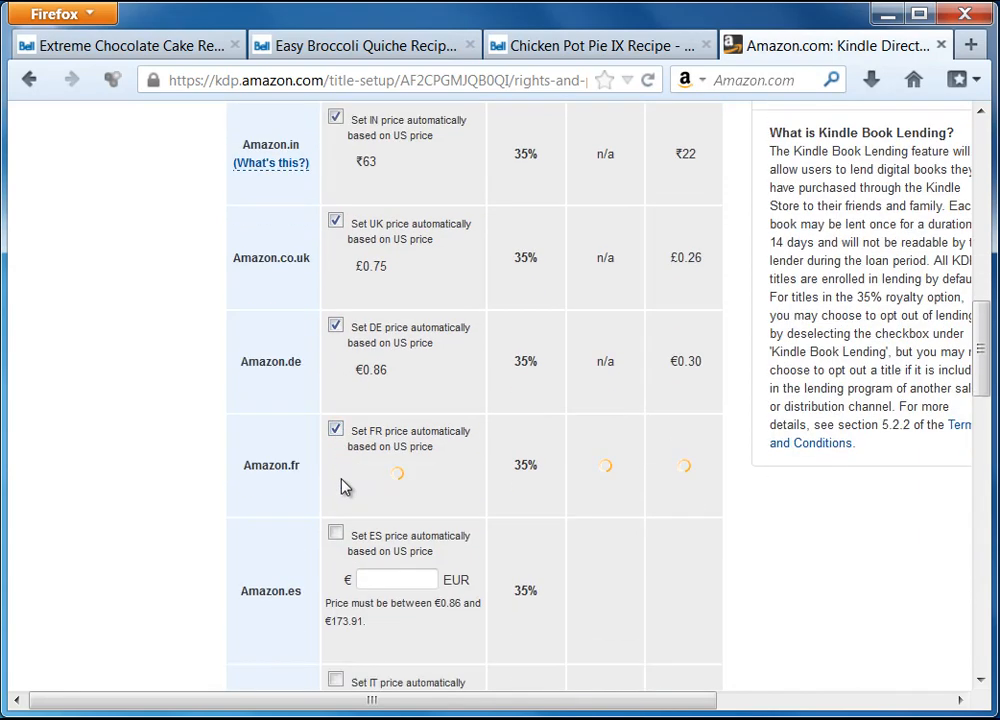
left_click(336, 533)
scroll(338, 535, "down", 3)
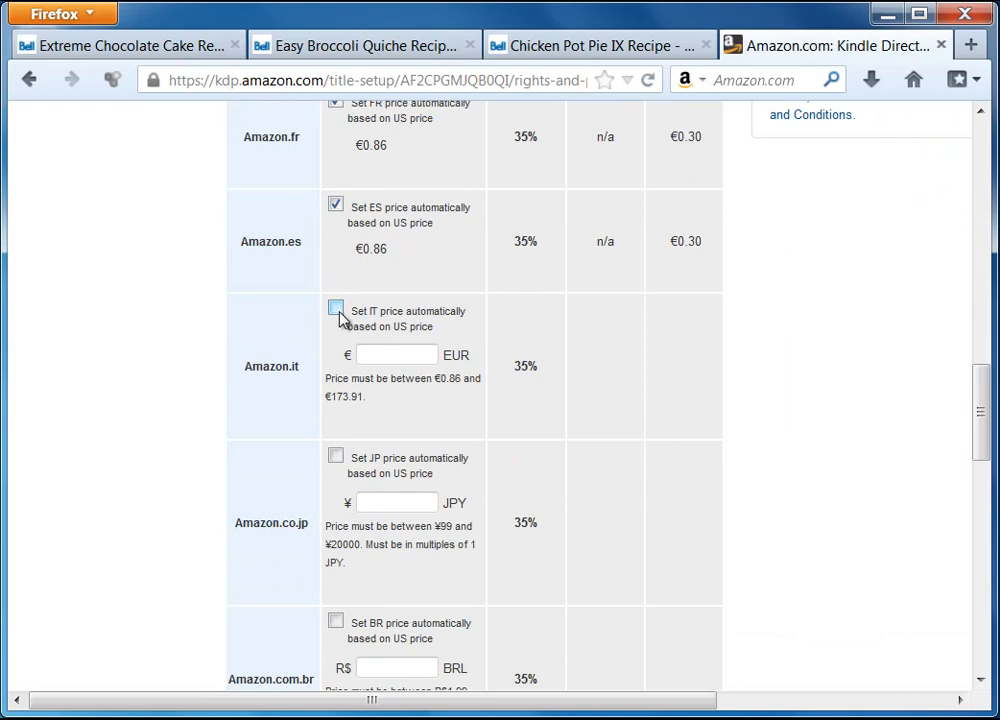
Tick automatic pricing for Italy, Japan, Brazil and Canada, then check India's price note.
left_click(335, 309)
left_click(335, 413)
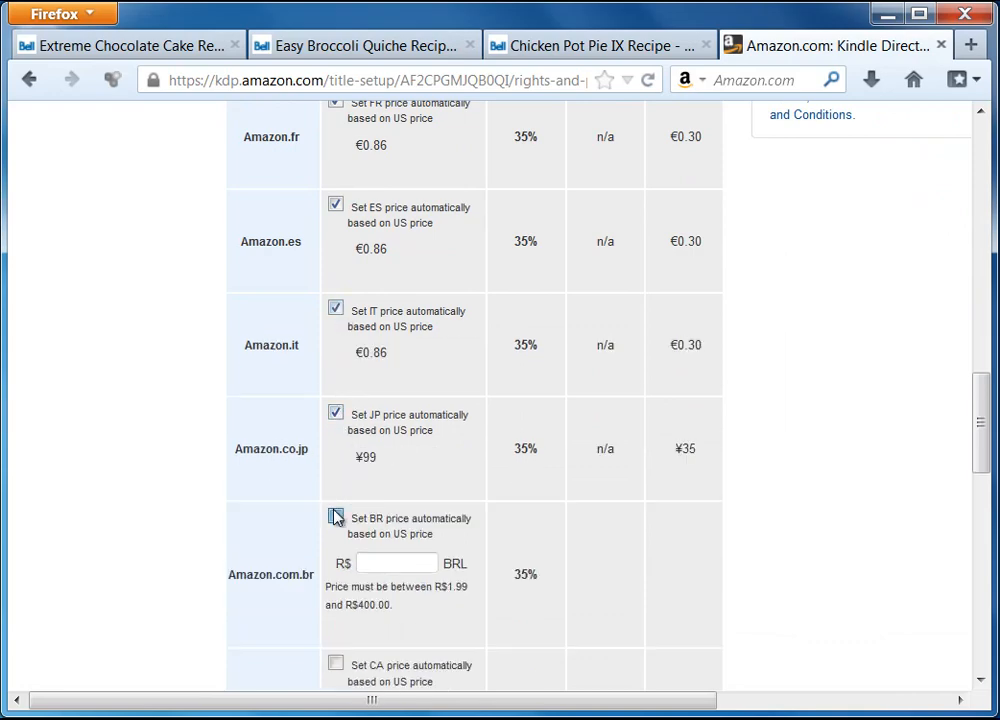
left_click(336, 517)
scroll(263, 449, "down", 3)
left_click(335, 294)
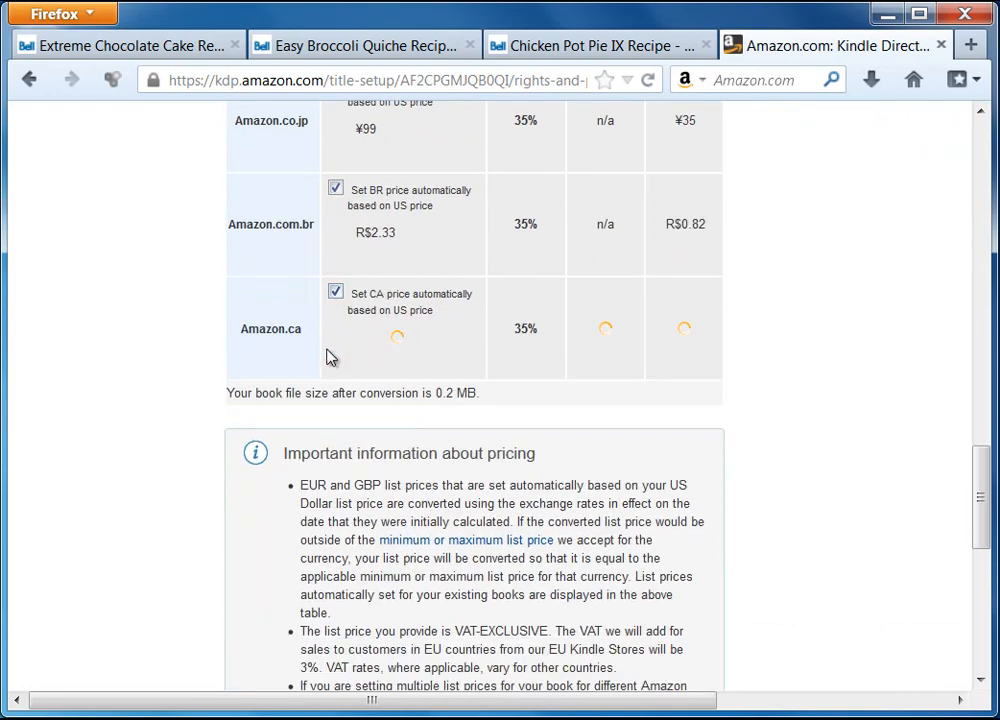
left_click_drag(978, 487, 980, 325)
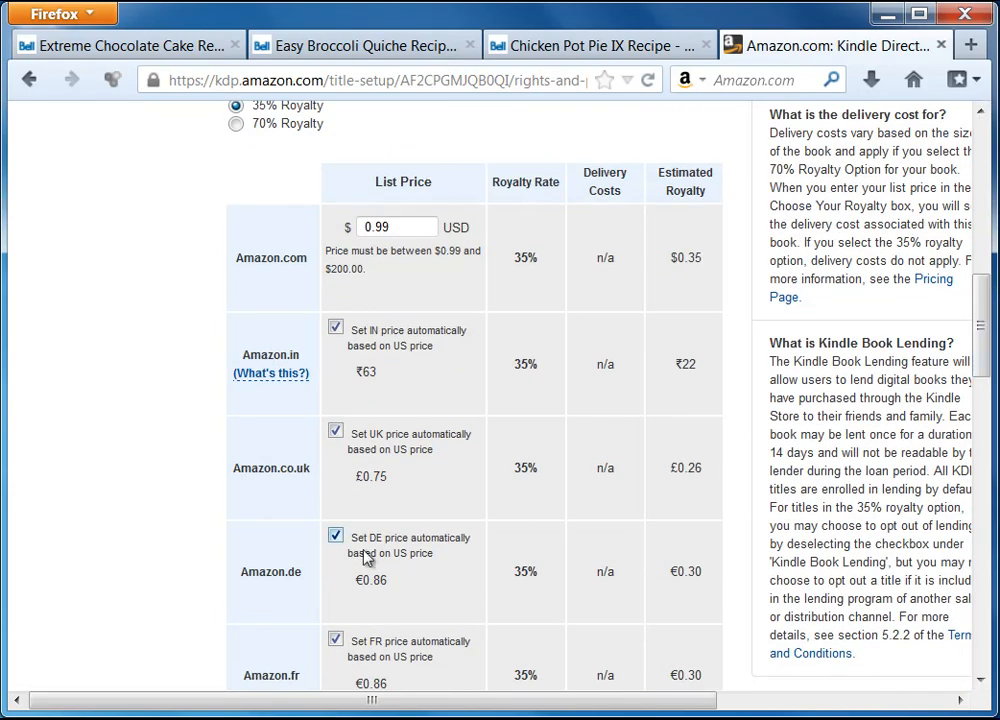
left_click(271, 373)
left_click(255, 290)
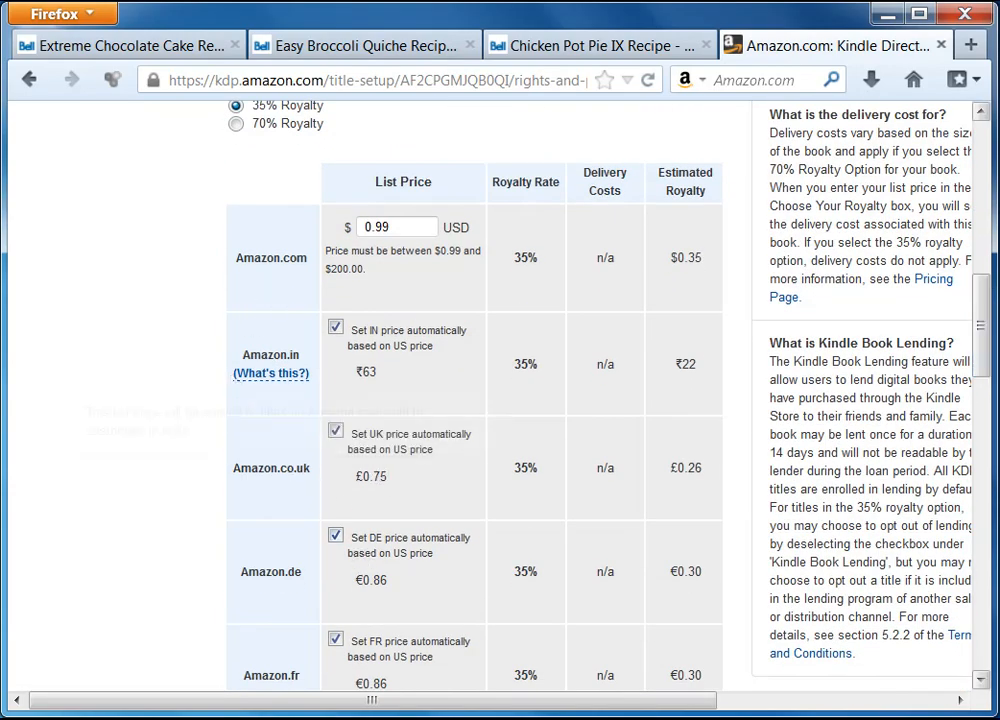
left_click_drag(978, 334, 990, 604)
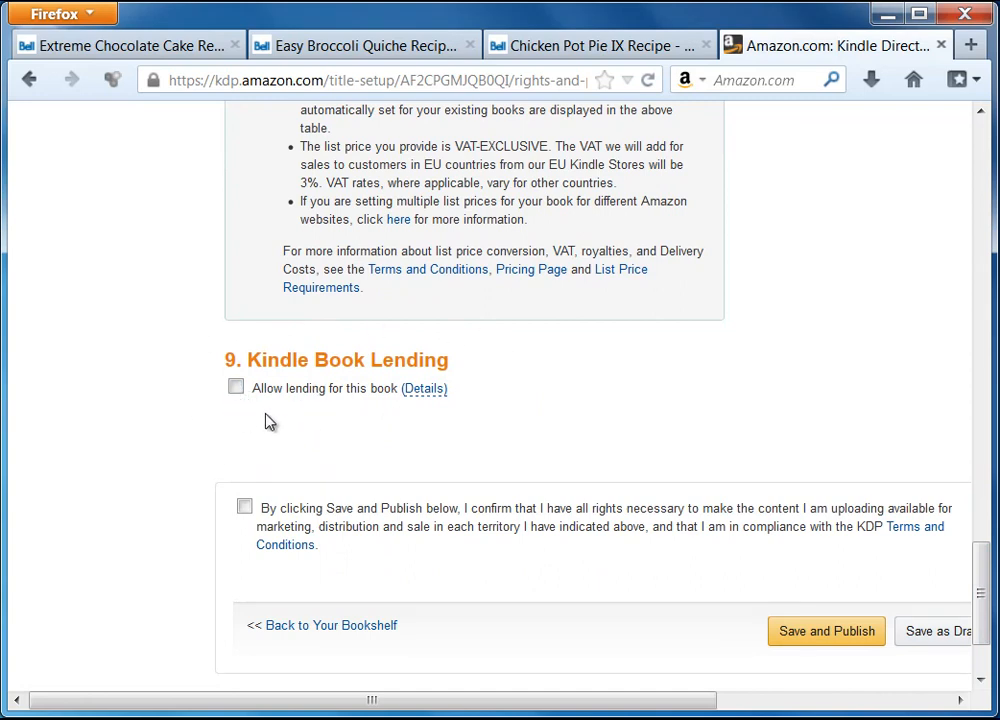
Leave Kindle Book Lending turned off and review its details.
left_click(236, 390)
left_click(236, 388)
left_click(424, 388)
mouse_move(430, 387)
Submit the book with Save and Publish.
scroll(580, 415, "down", 2)
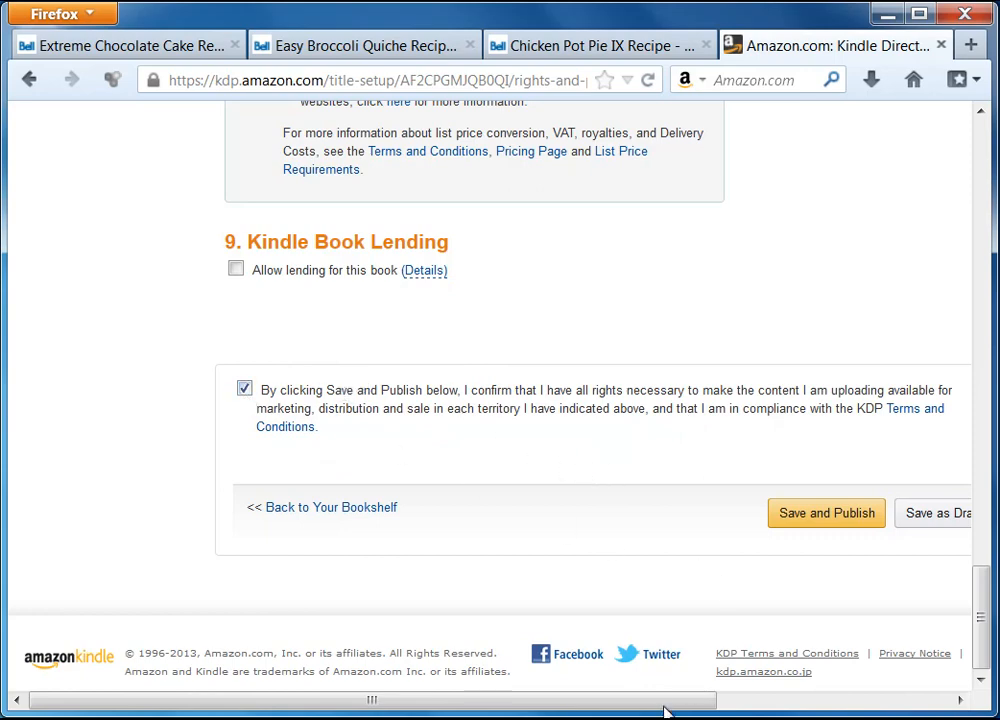
left_click_drag(665, 709, 772, 709)
left_click(714, 515)
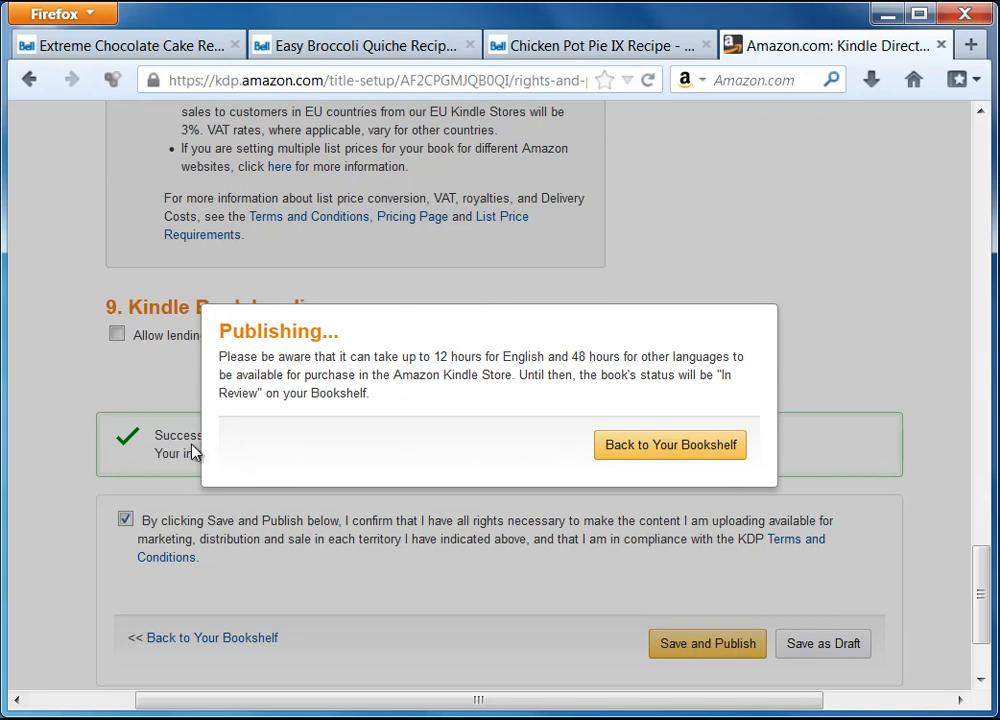
Return from the publishing notice to Your Bookshelf.
left_click(646, 450)
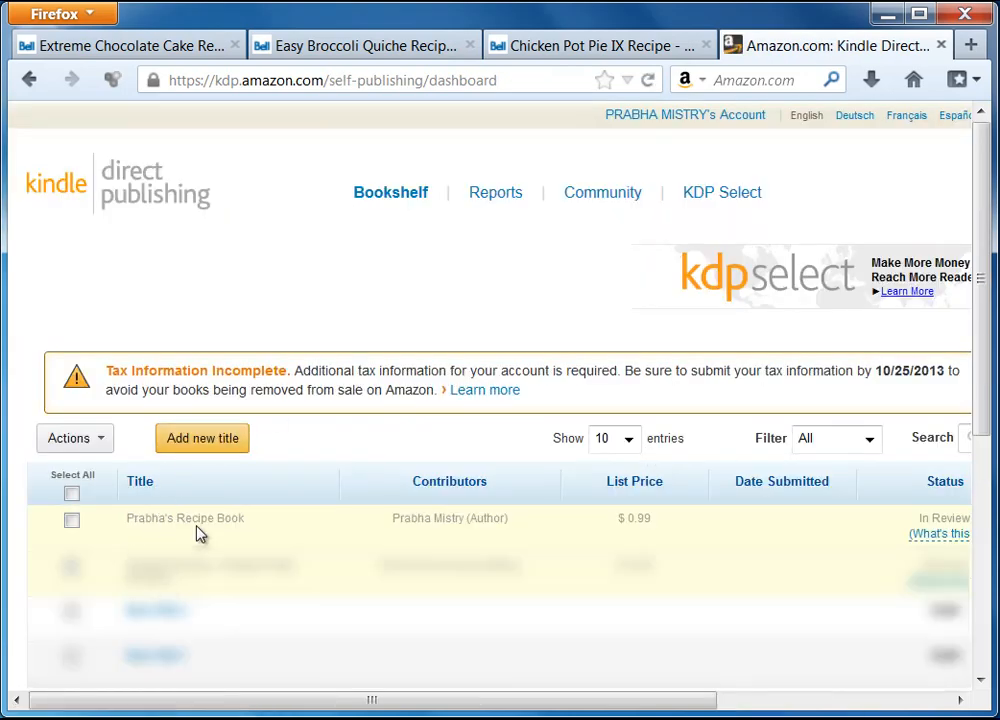
Scroll the Bookshelf sideways to confirm the recipe book is $0.99 and In Review.
left_click_drag(479, 710, 712, 710)
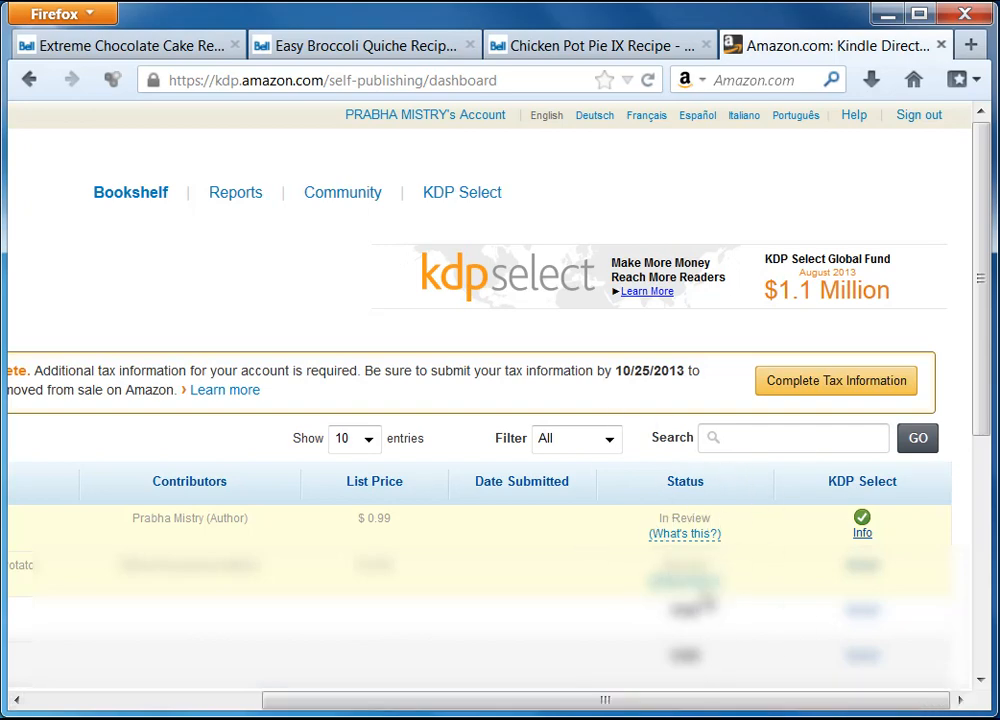
left_click_drag(602, 700, 370, 705)
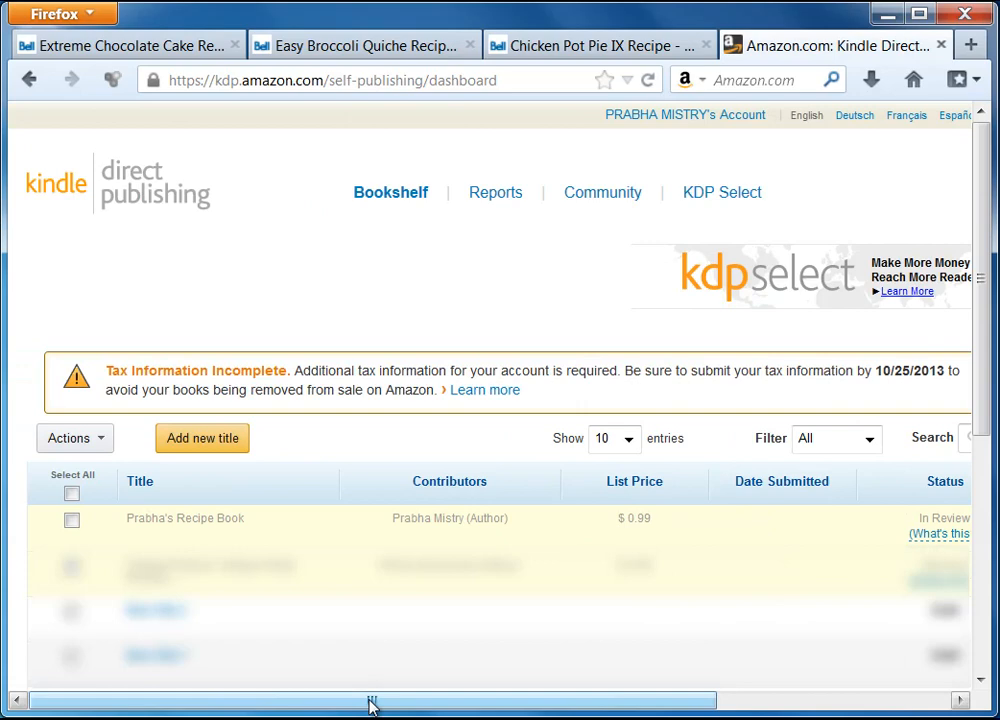